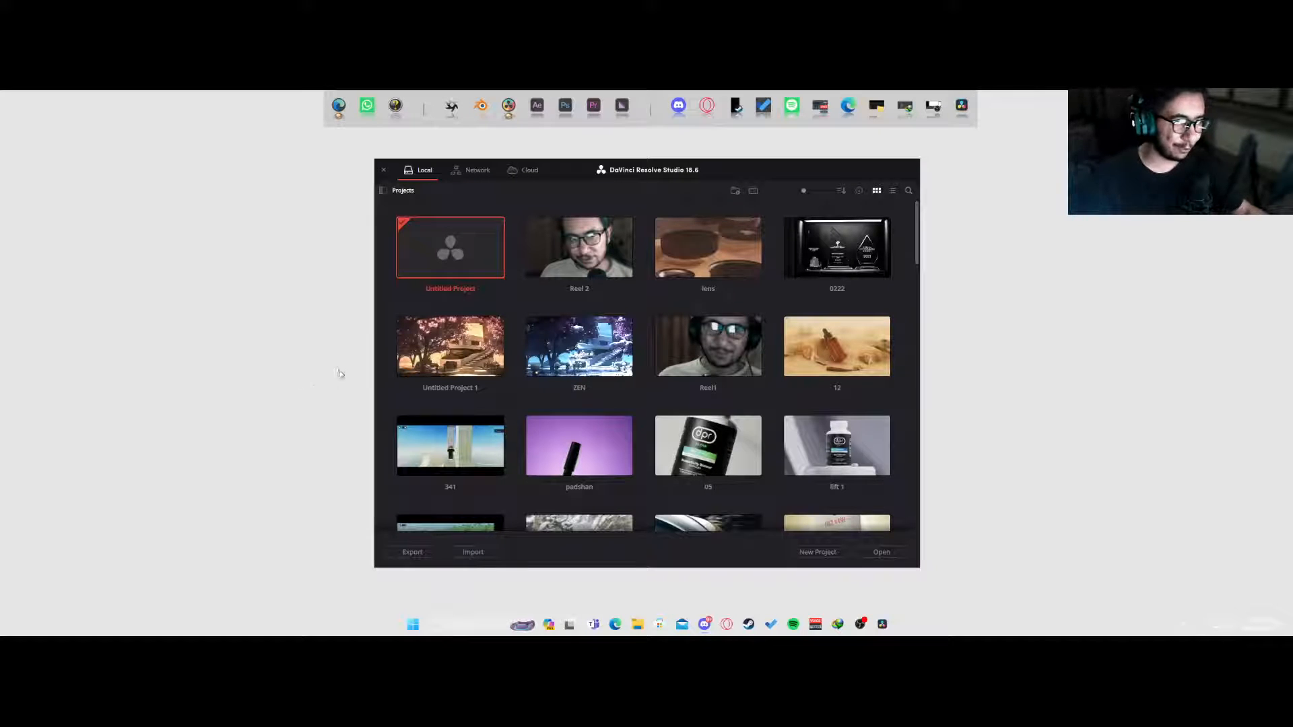
# - Open the Untitled Project and switch to the Media page
pyautogui.doubleClick(479, 259)
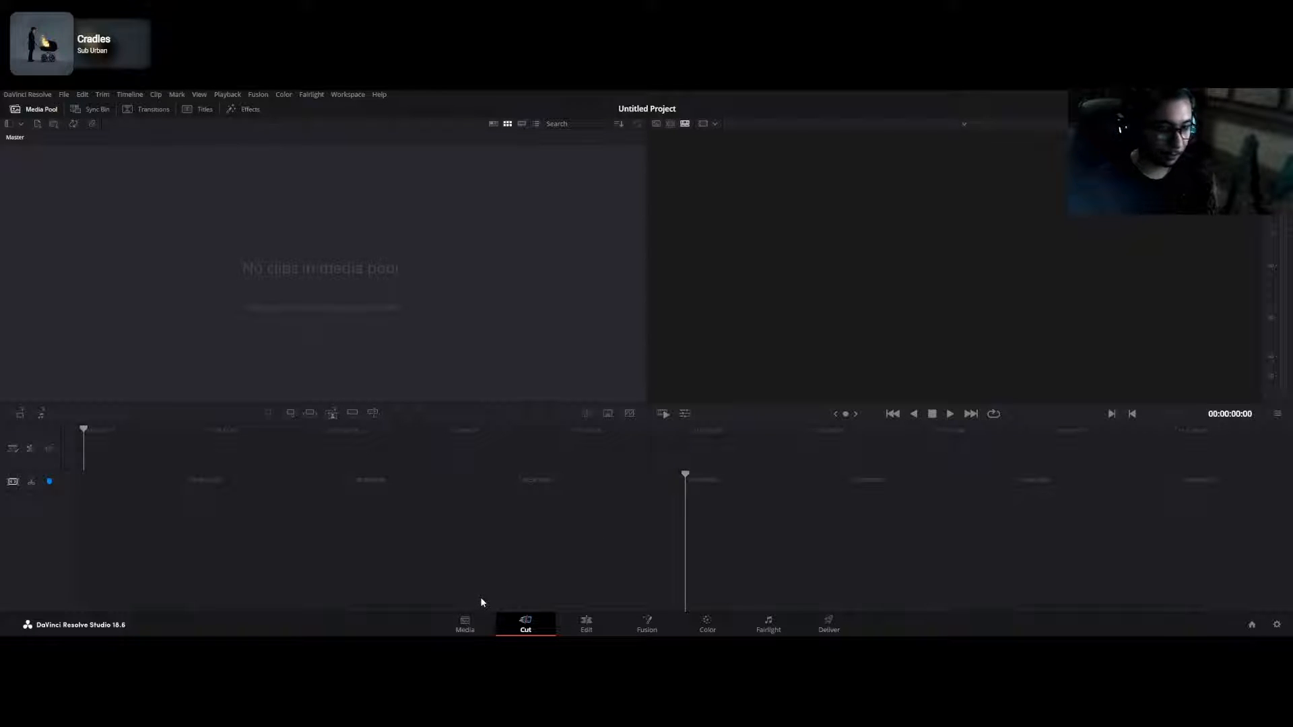
pyautogui.click(470, 628)
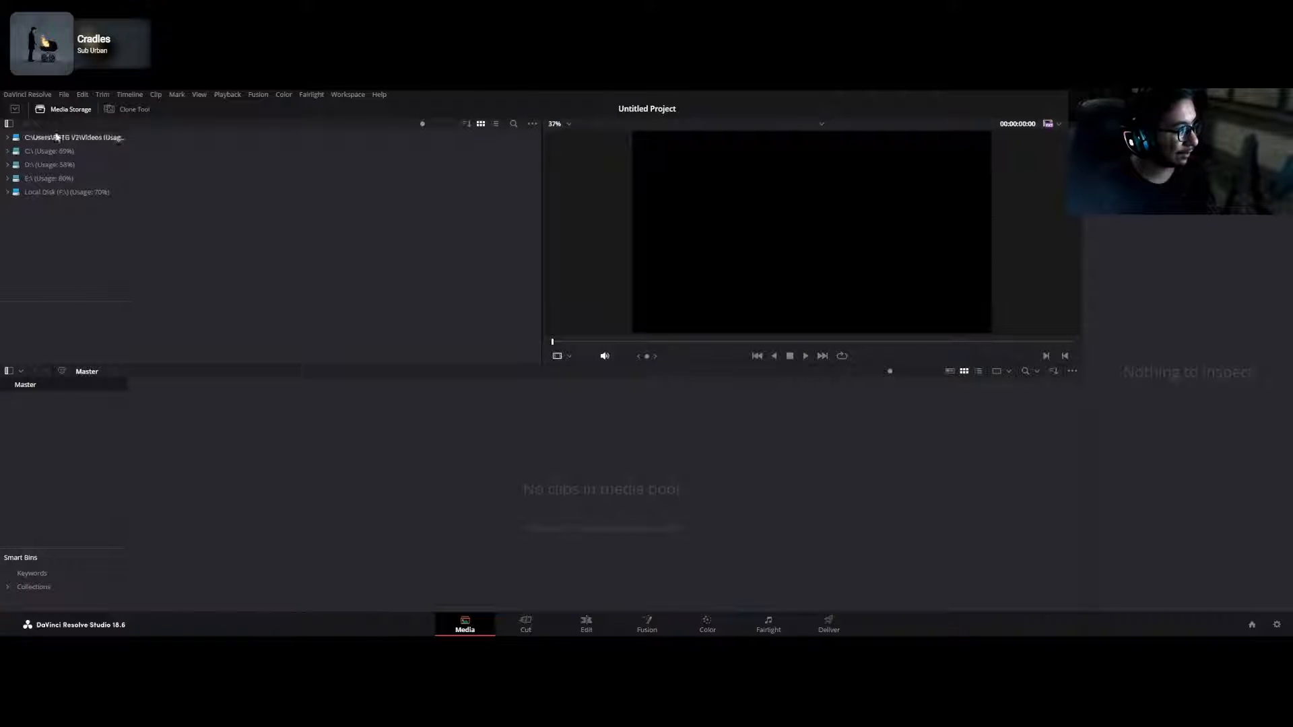
# - Browse the F: drive in the media storage to the Resolve animation folder inside the Live folder
pyautogui.click(9, 193)
pyautogui.scroll(-8, 49, 243)
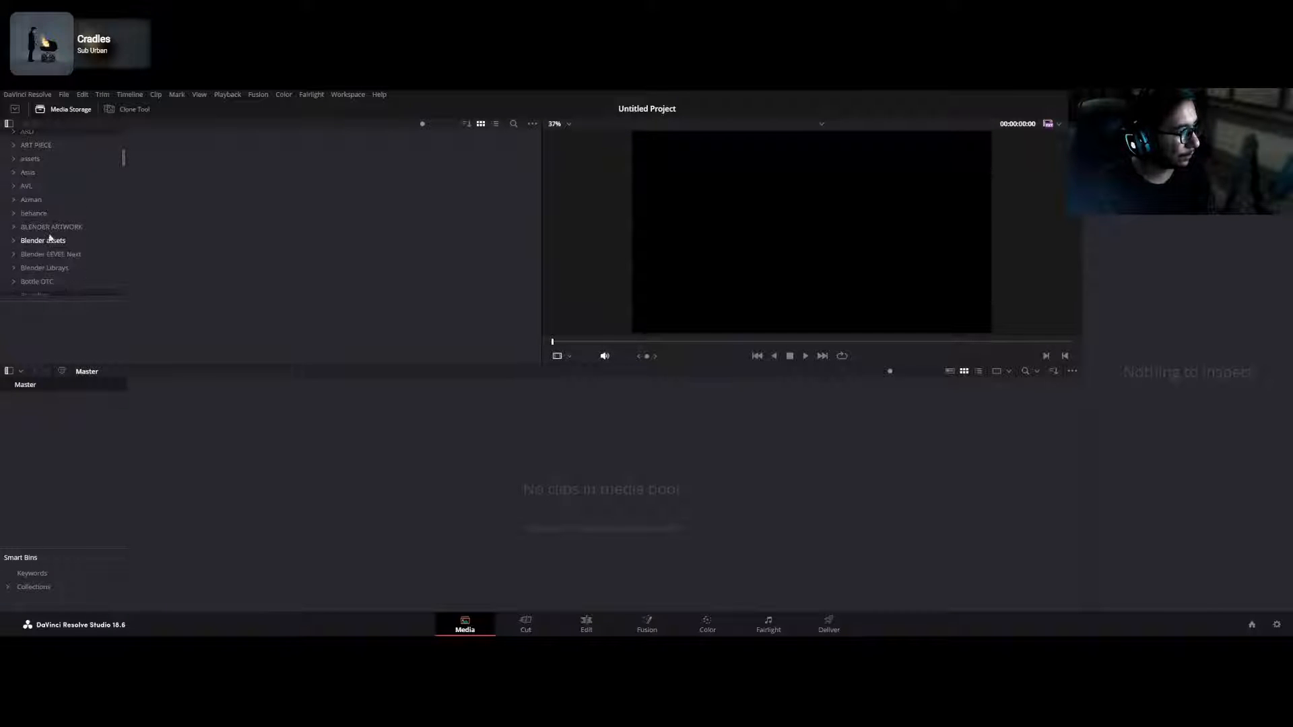
pyautogui.scroll(-10, 49, 241)
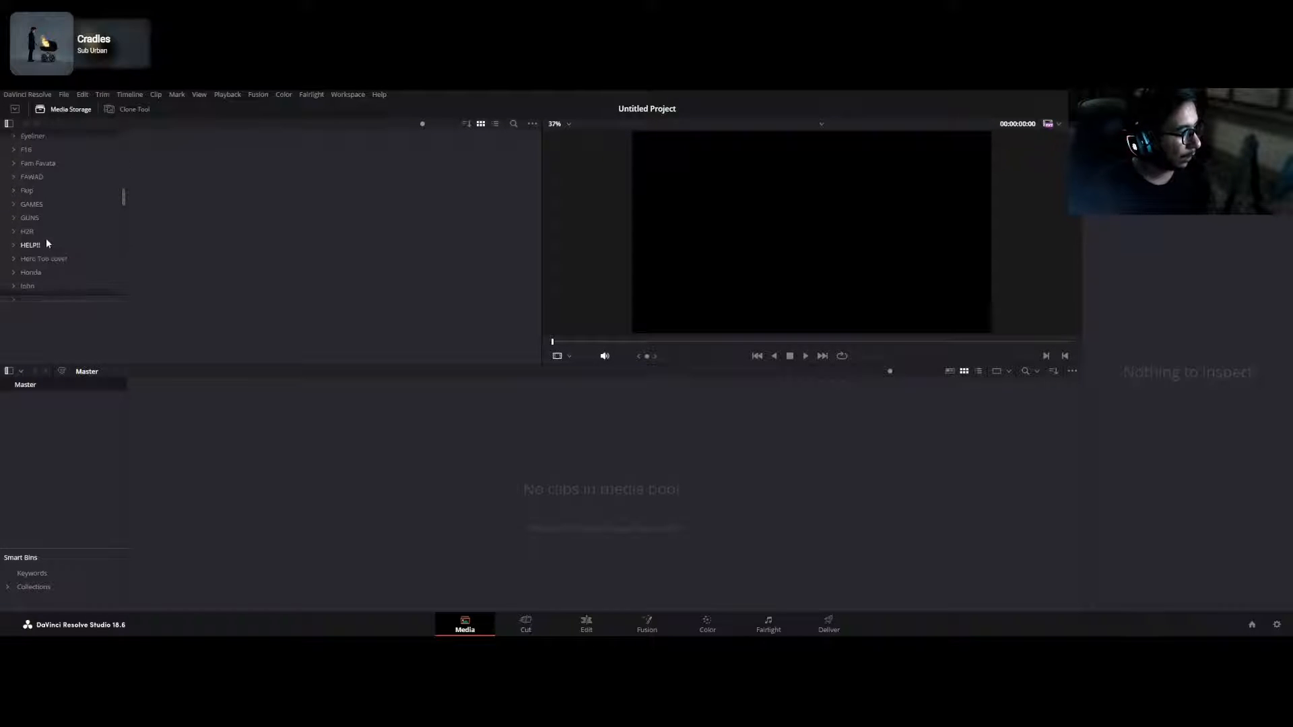
pyautogui.scroll(-3, 47, 243)
pyautogui.click(13, 223)
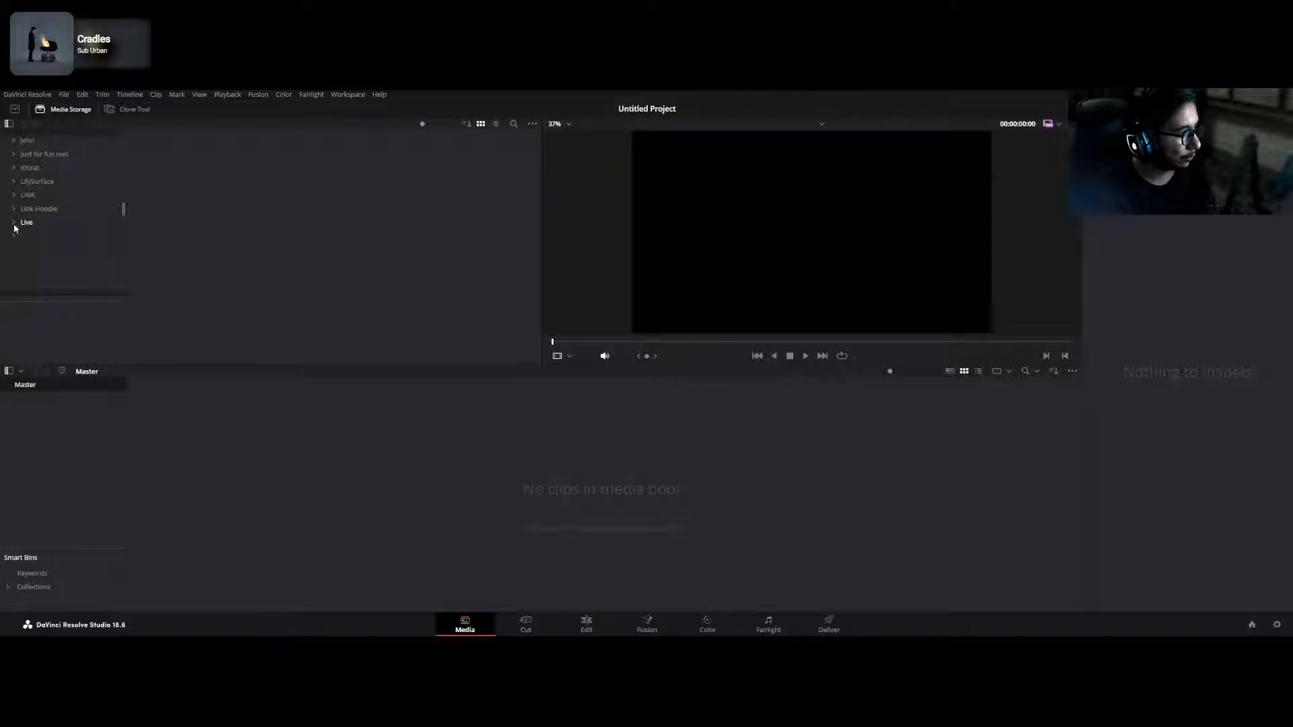
pyautogui.scroll(-1, 46, 236)
pyautogui.scroll(-3, 47, 237)
pyautogui.scroll(-8, 47, 238)
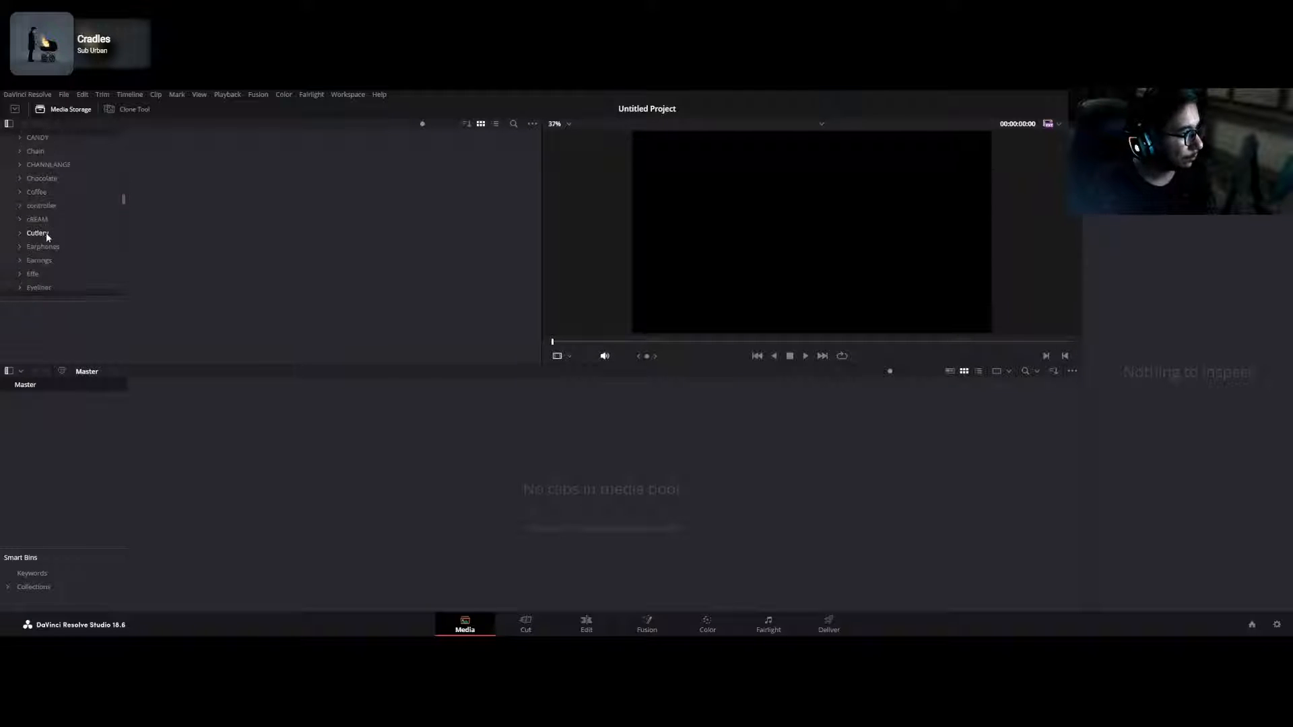
pyautogui.scroll(-5, 48, 235)
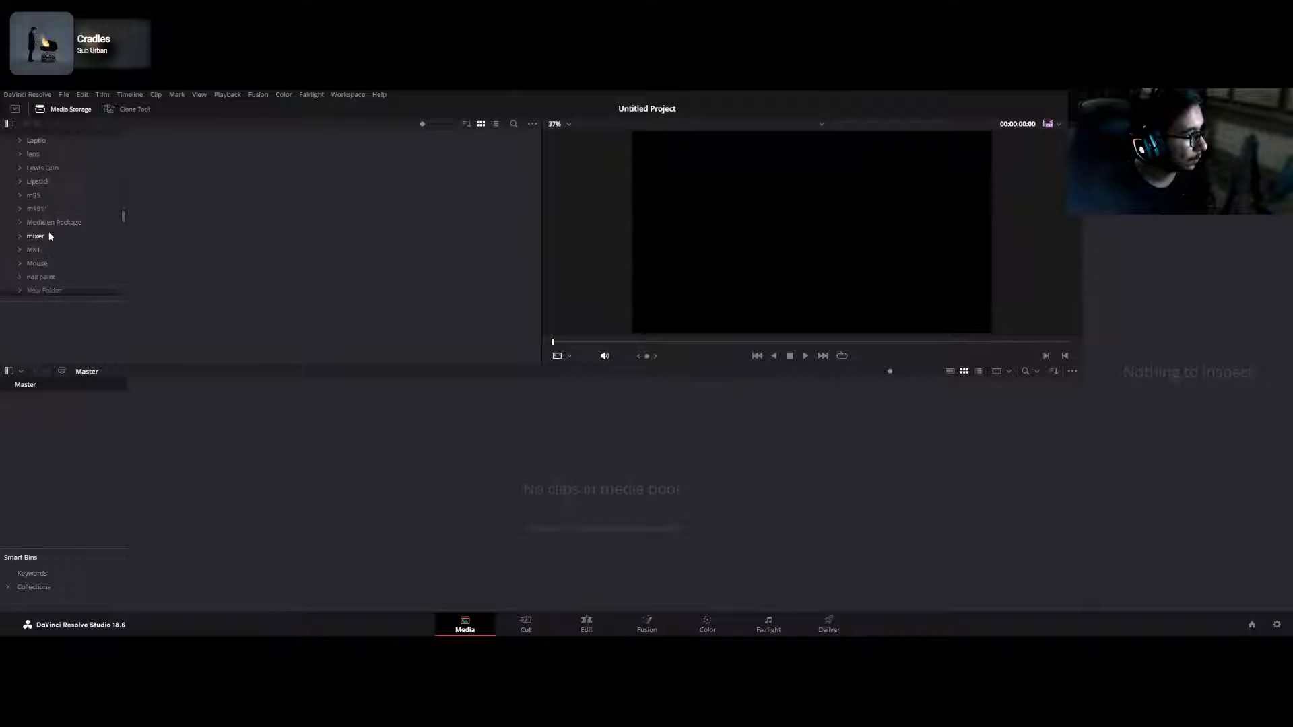
pyautogui.click(51, 253)
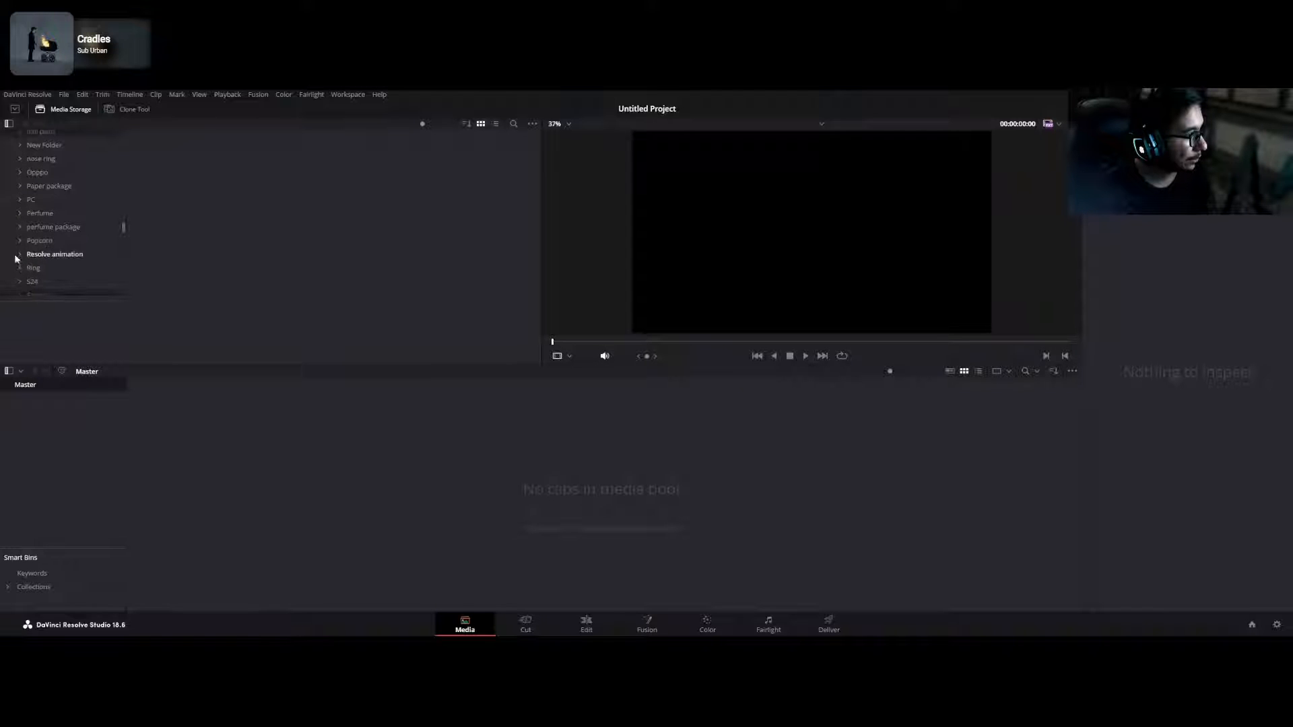
pyautogui.click(19, 254)
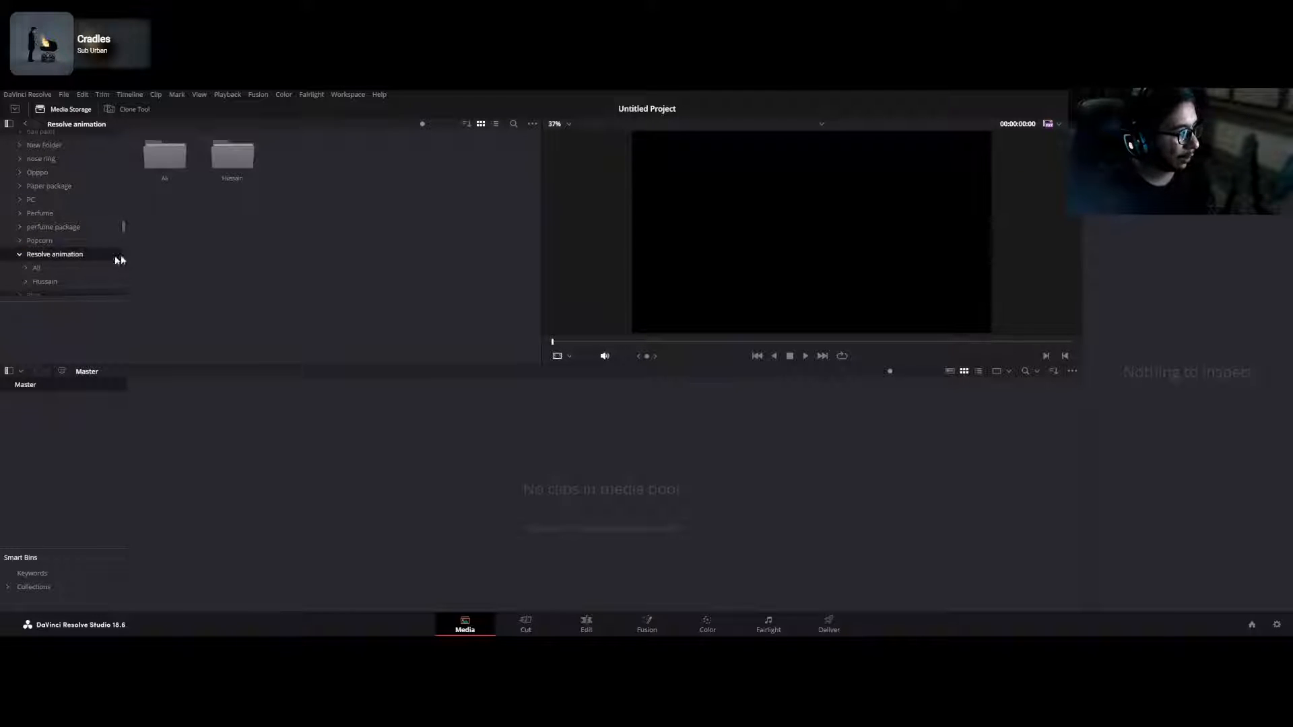
# - Look into both subfolders of Resolve animation and open the animation 2 pro folder in the second one
pyautogui.doubleClick(169, 171)
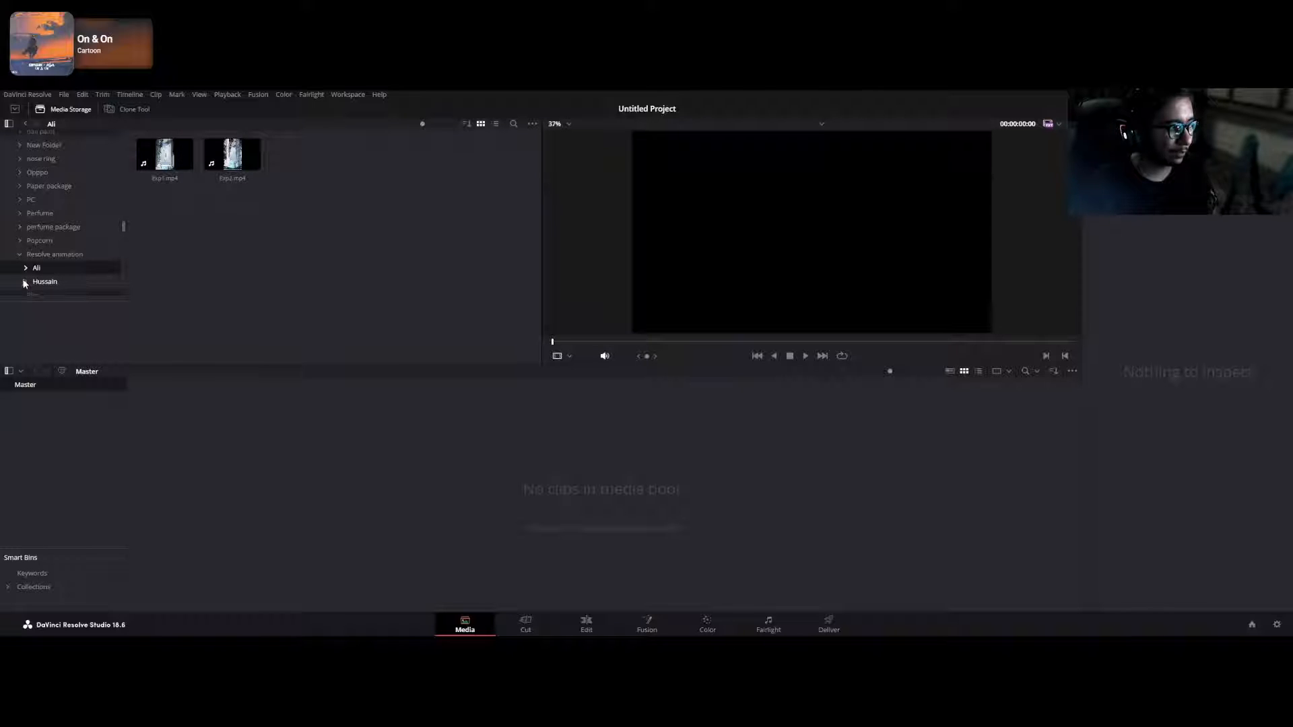
pyautogui.doubleClick(51, 283)
pyautogui.doubleClick(168, 158)
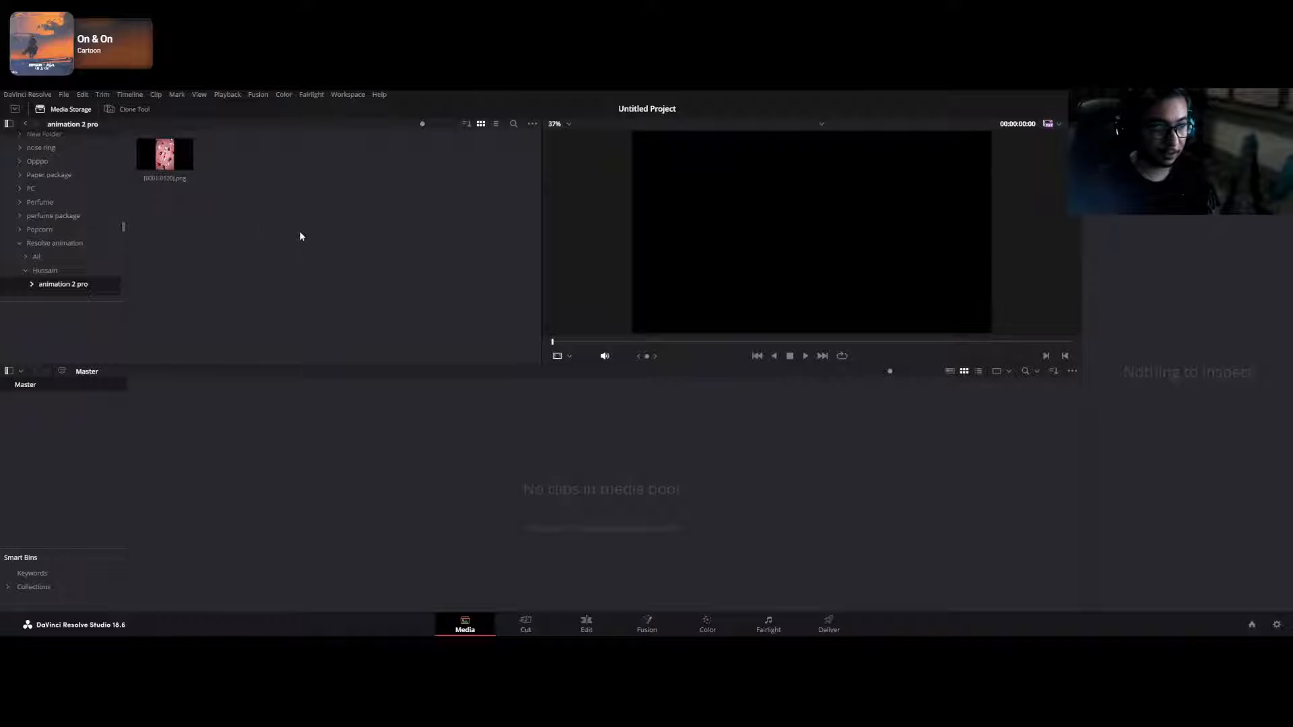
# - Set the frame display mode of the media storage to Individual and look through the separate PNG frames
pyautogui.click(531, 125)
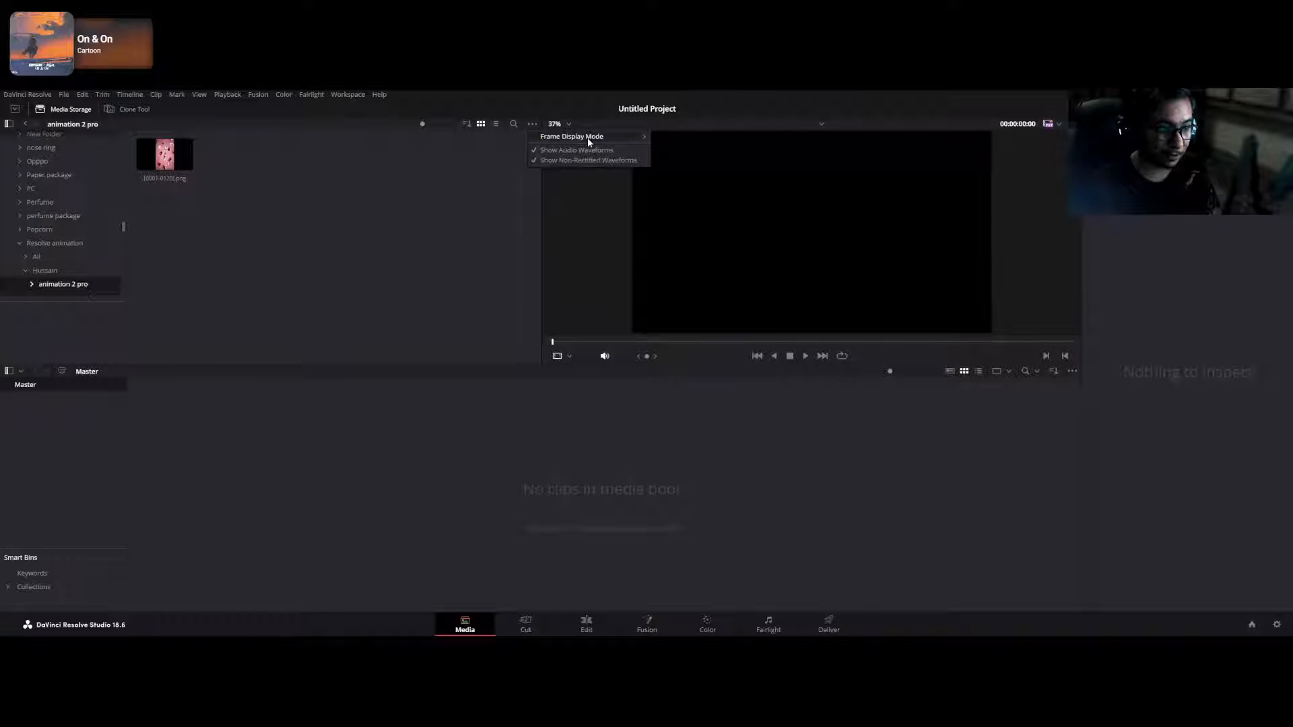
pyautogui.moveTo(587, 137)
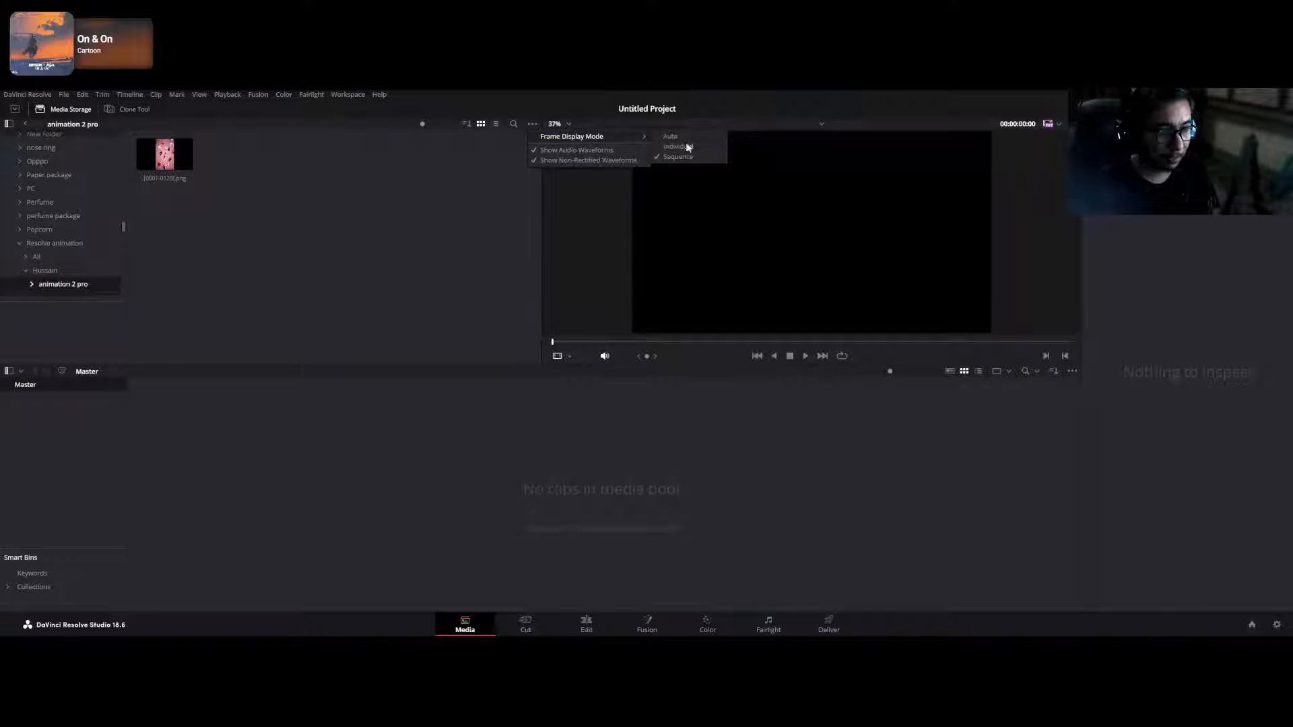
pyautogui.click(687, 147)
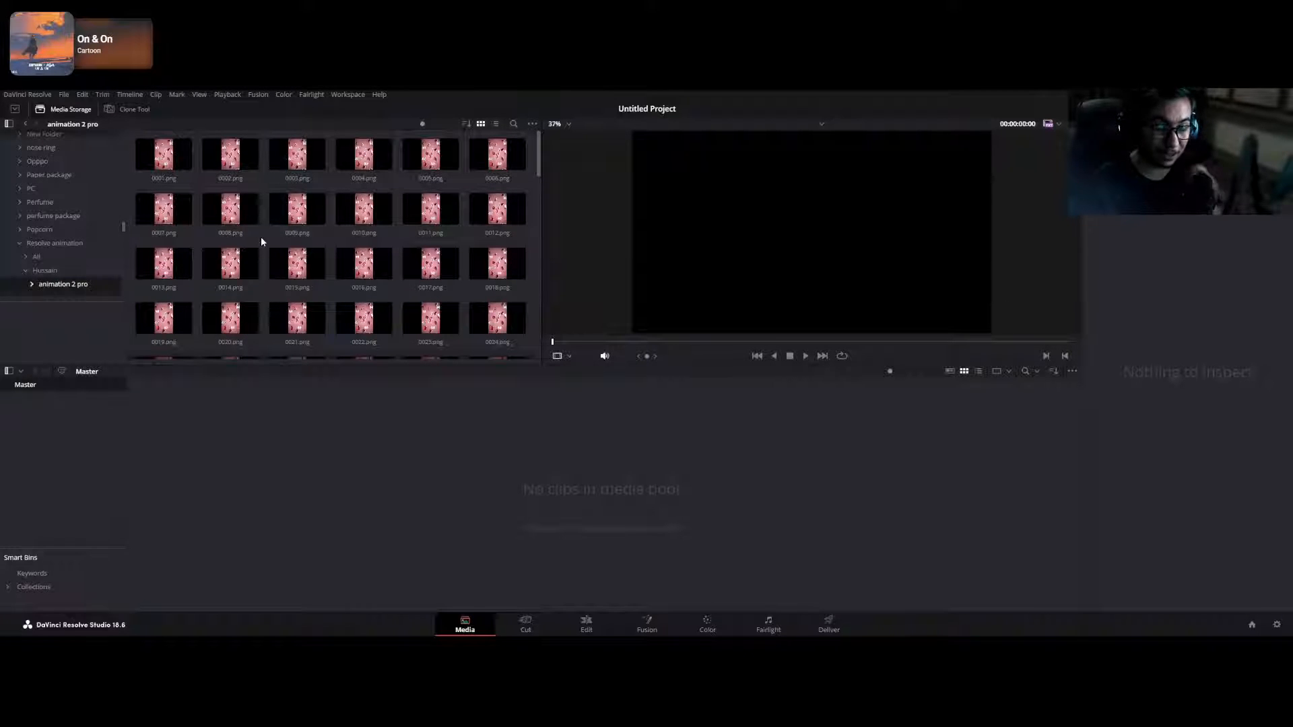
pyautogui.scroll(-10, 330, 305)
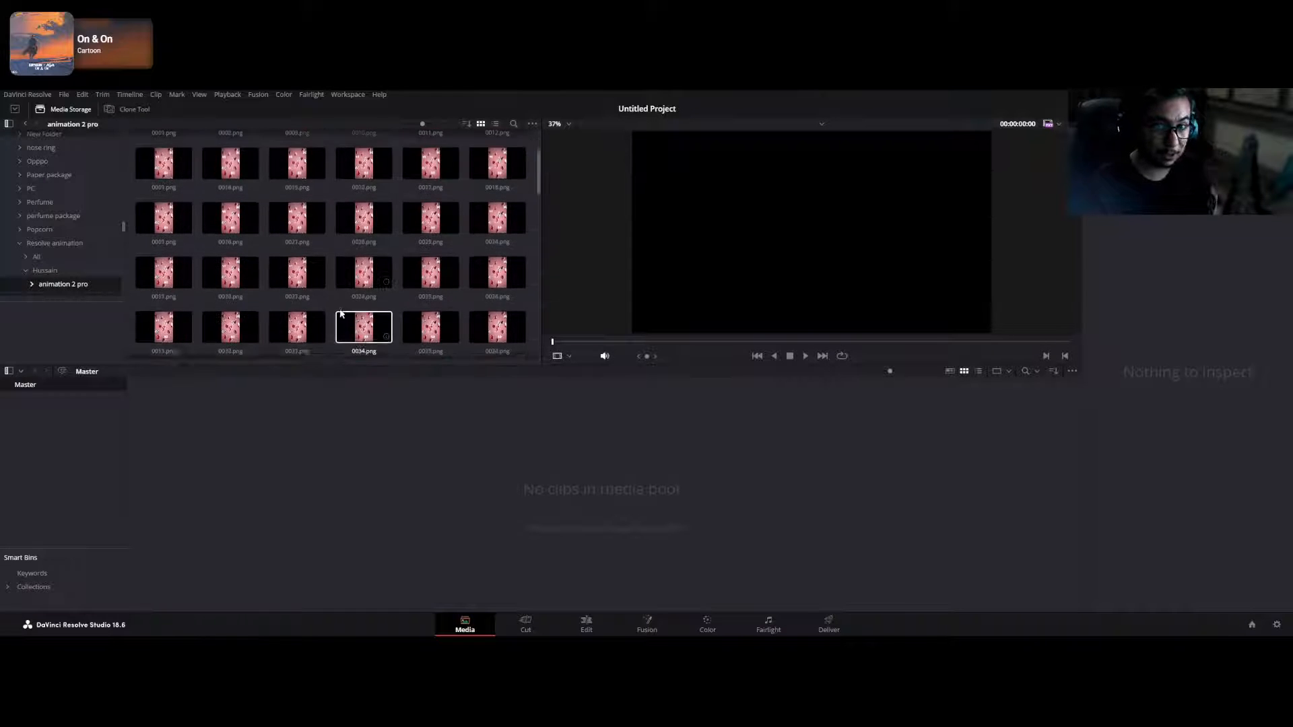
pyautogui.scroll(10, 342, 304)
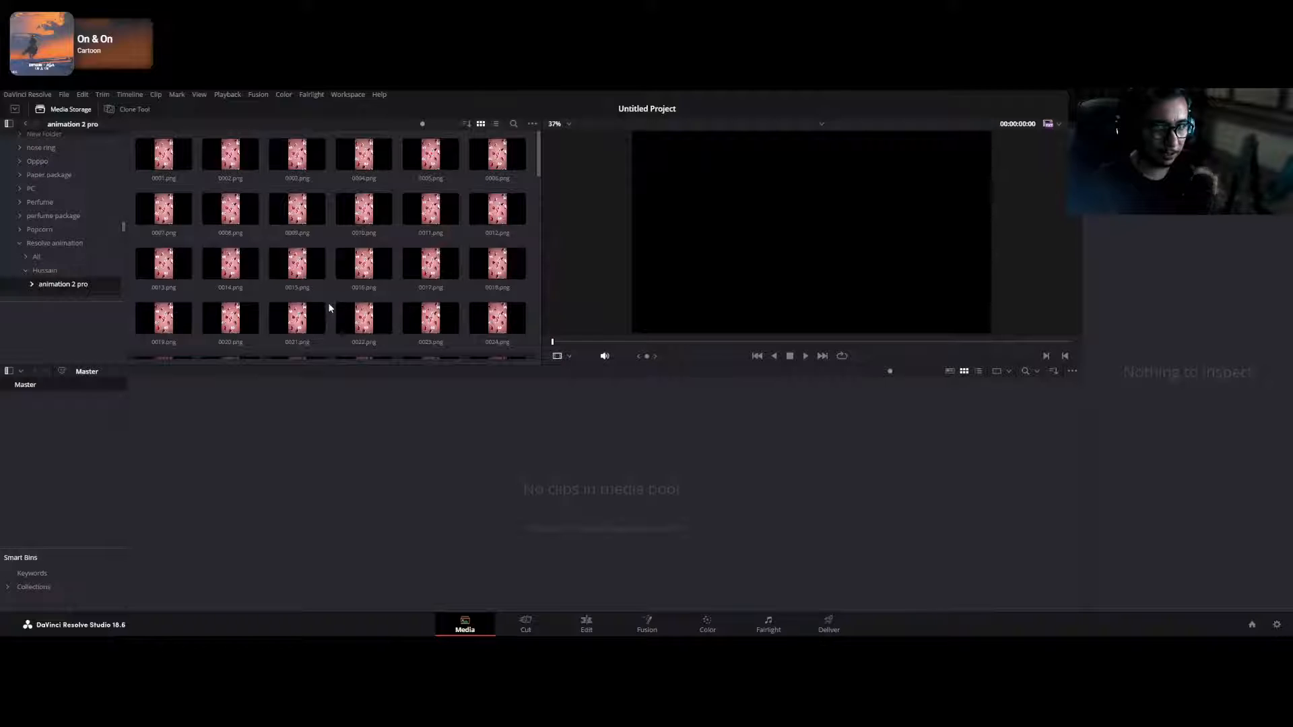
# - Try adding the single frame 0003.png to the media pool, scrub its preview, and delete it from the pool
pyautogui.moveTo(304, 159); pyautogui.dragTo(364, 471)
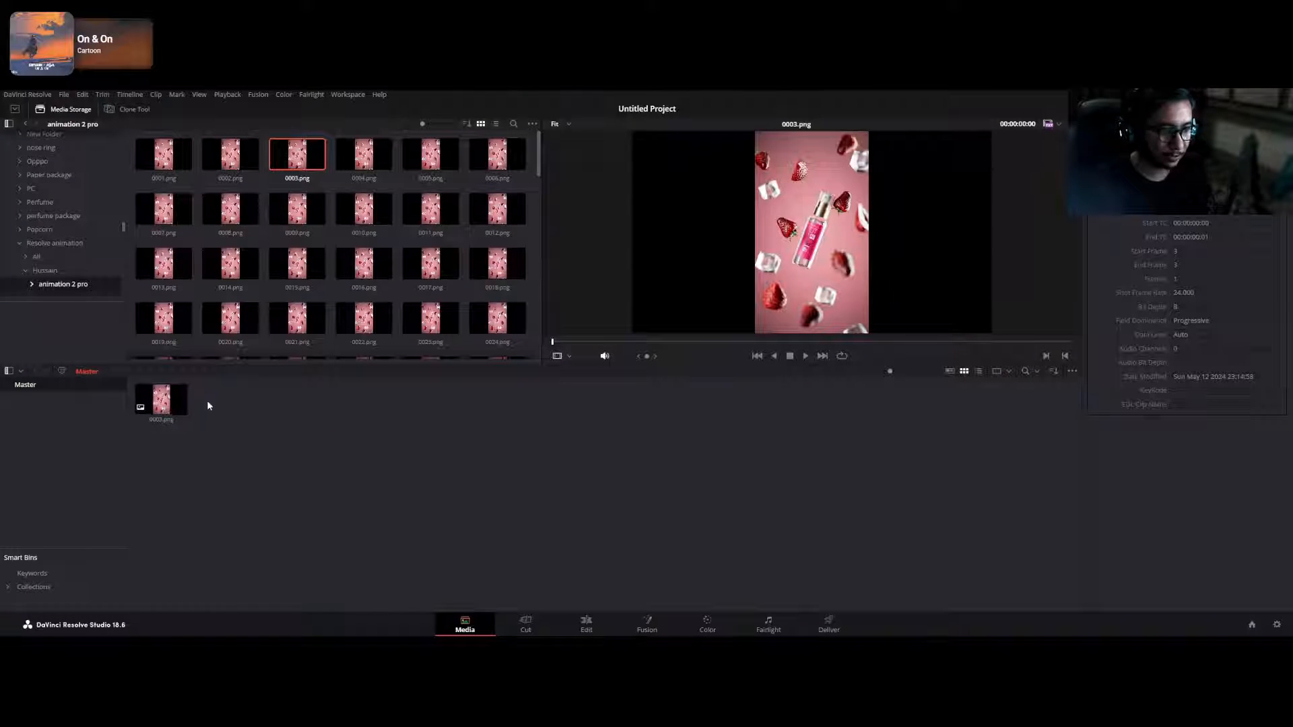
pyautogui.moveTo(597, 342); pyautogui.dragTo(703, 344)
pyautogui.press('Delete')
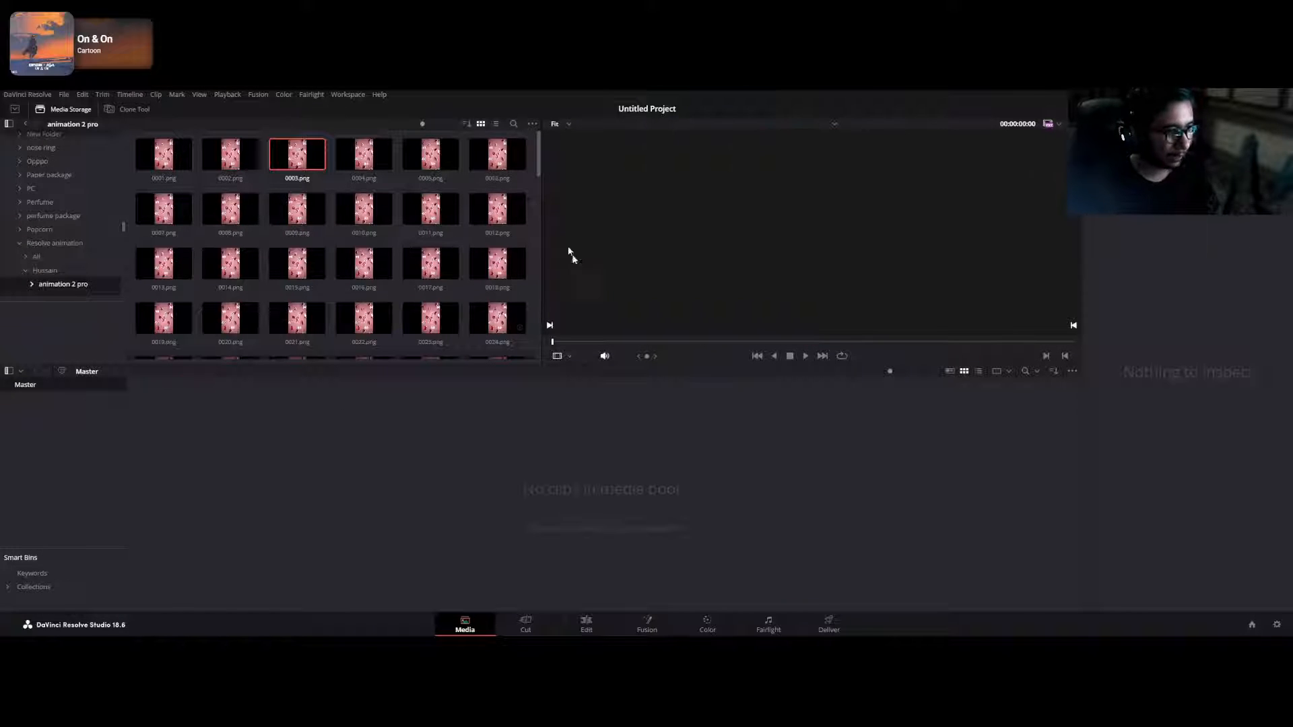
# - Switch the frame display mode of the media storage back to Sequence
pyautogui.click(532, 124)
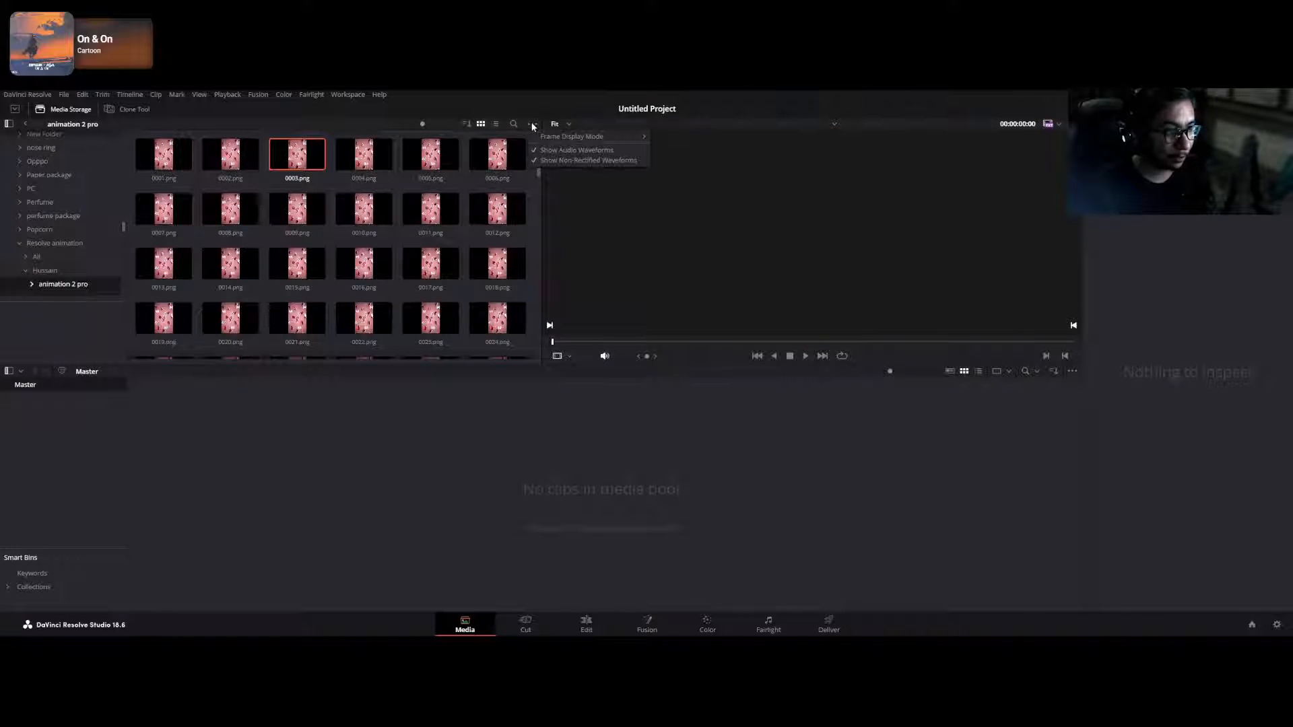
pyautogui.moveTo(590, 138)
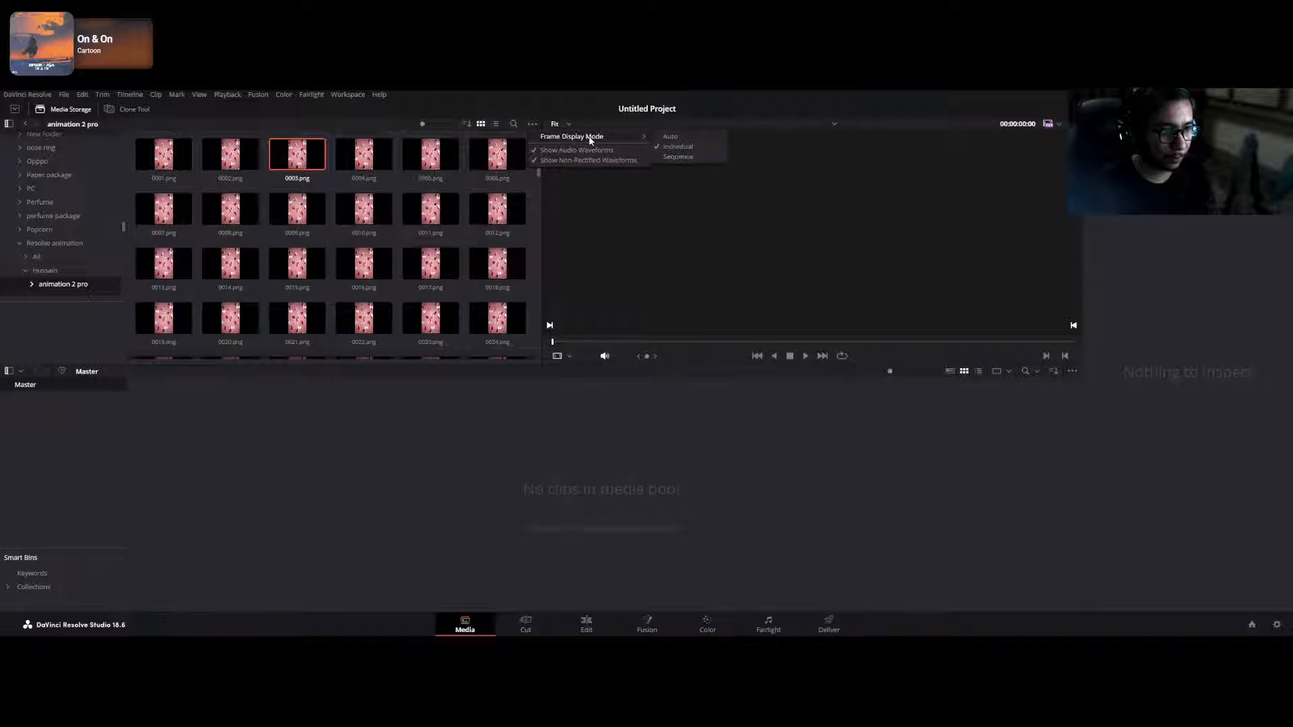
pyautogui.click(685, 158)
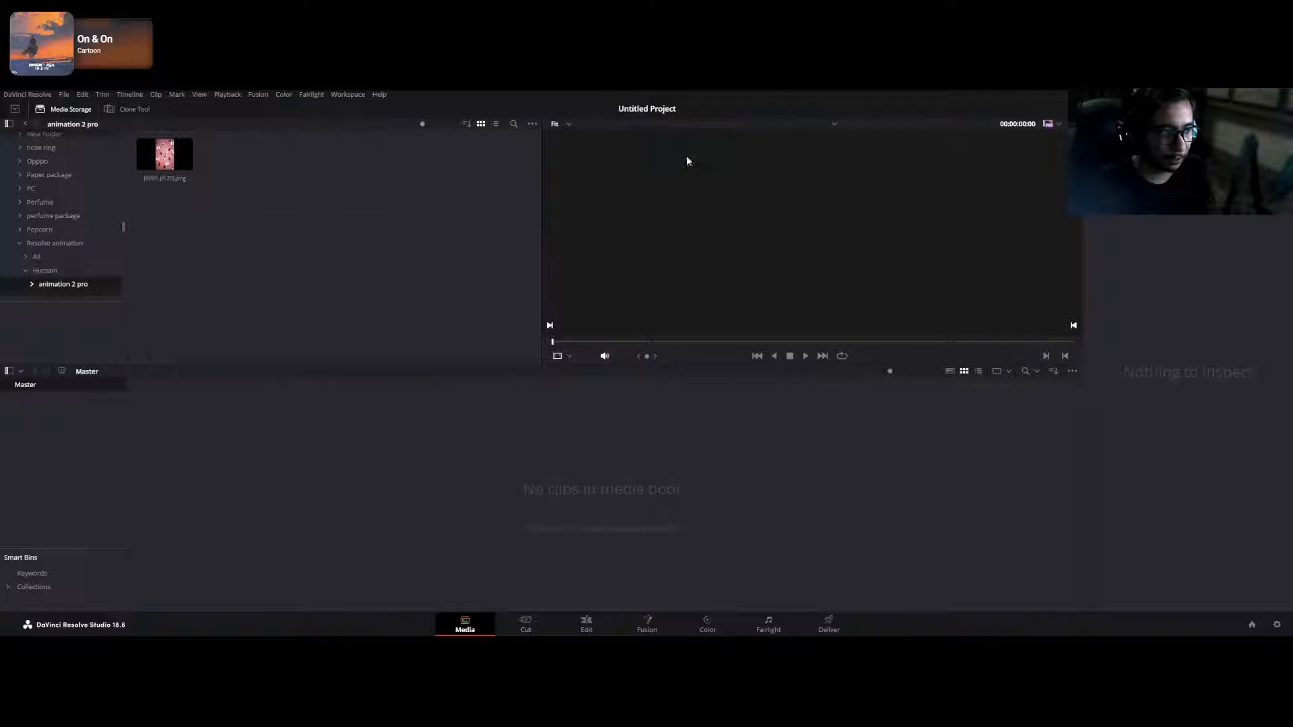
# - Preview the [0001-0120].png image sequence by scrubbing through it, and return to its first frame
pyautogui.click(160, 166)
pyautogui.moveTo(598, 345); pyautogui.dragTo(861, 345)
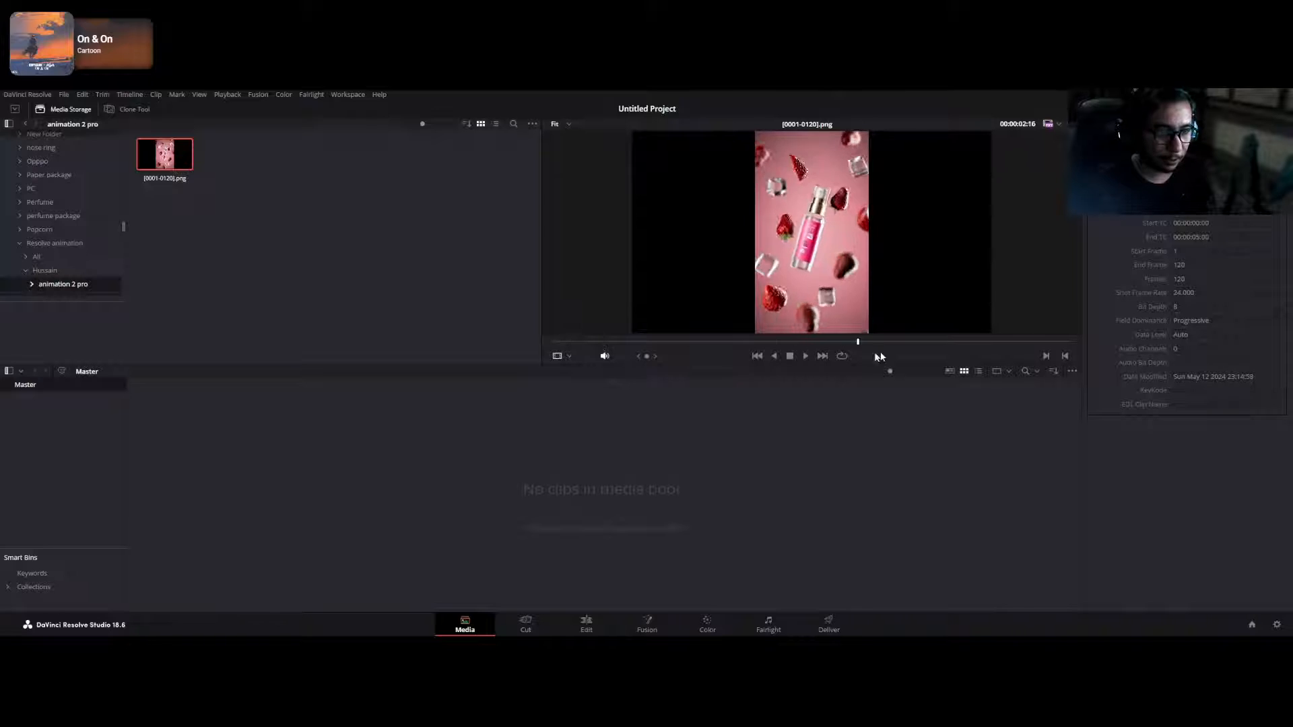
pyautogui.click(757, 355)
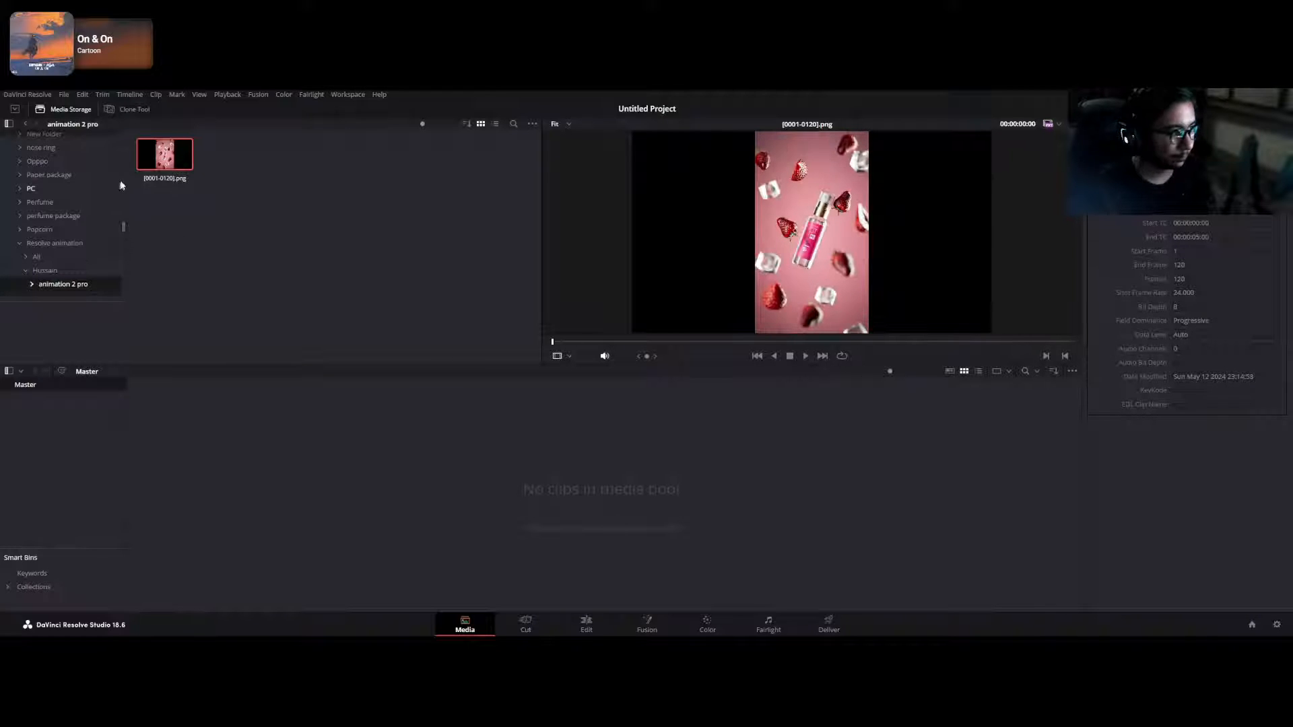
# - Try the Auto and Individual frame display modes on the animation 2 pro folder
pyautogui.click(532, 123)
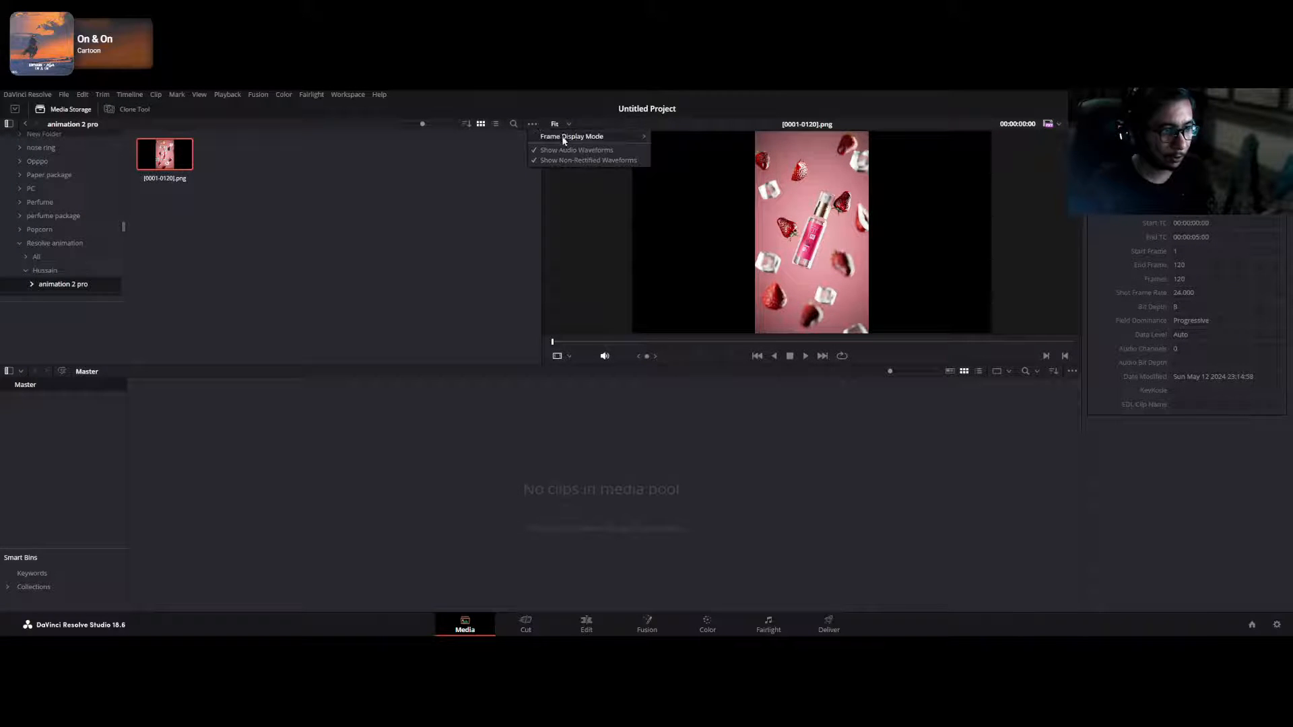
pyautogui.moveTo(563, 137)
pyautogui.click(678, 145)
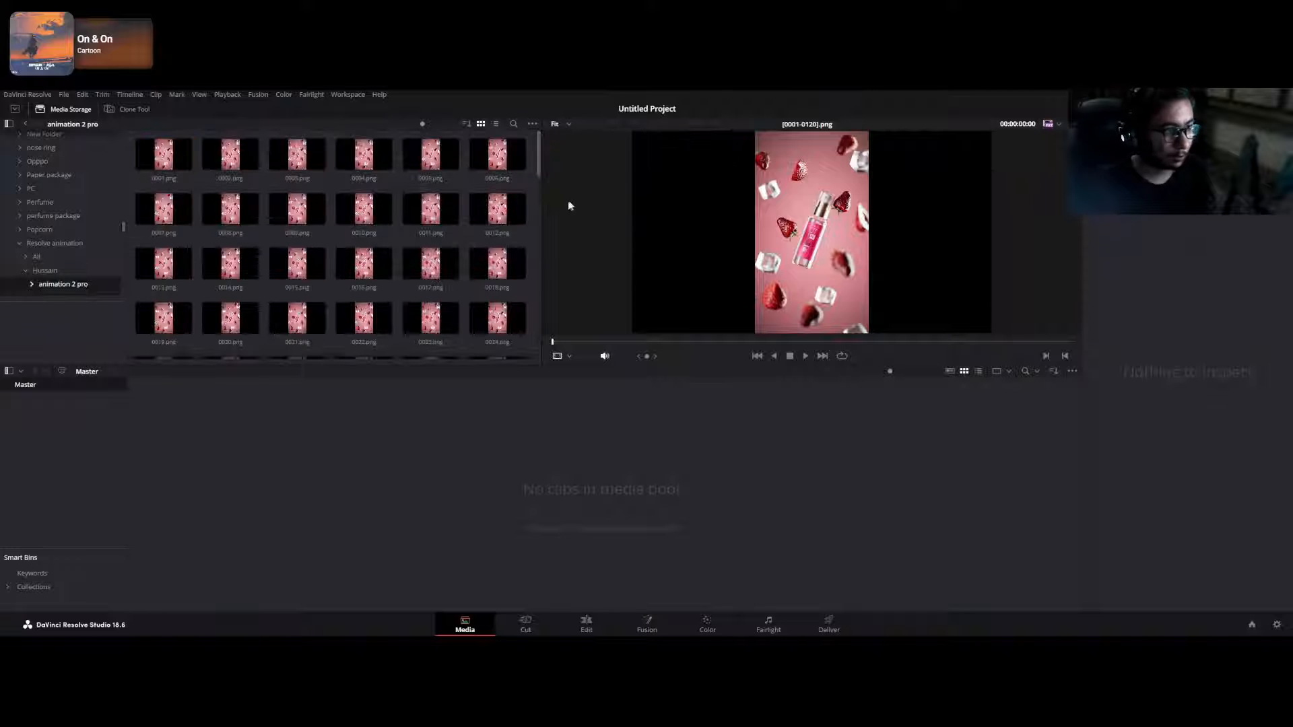
pyautogui.click(532, 123)
pyautogui.moveTo(626, 137)
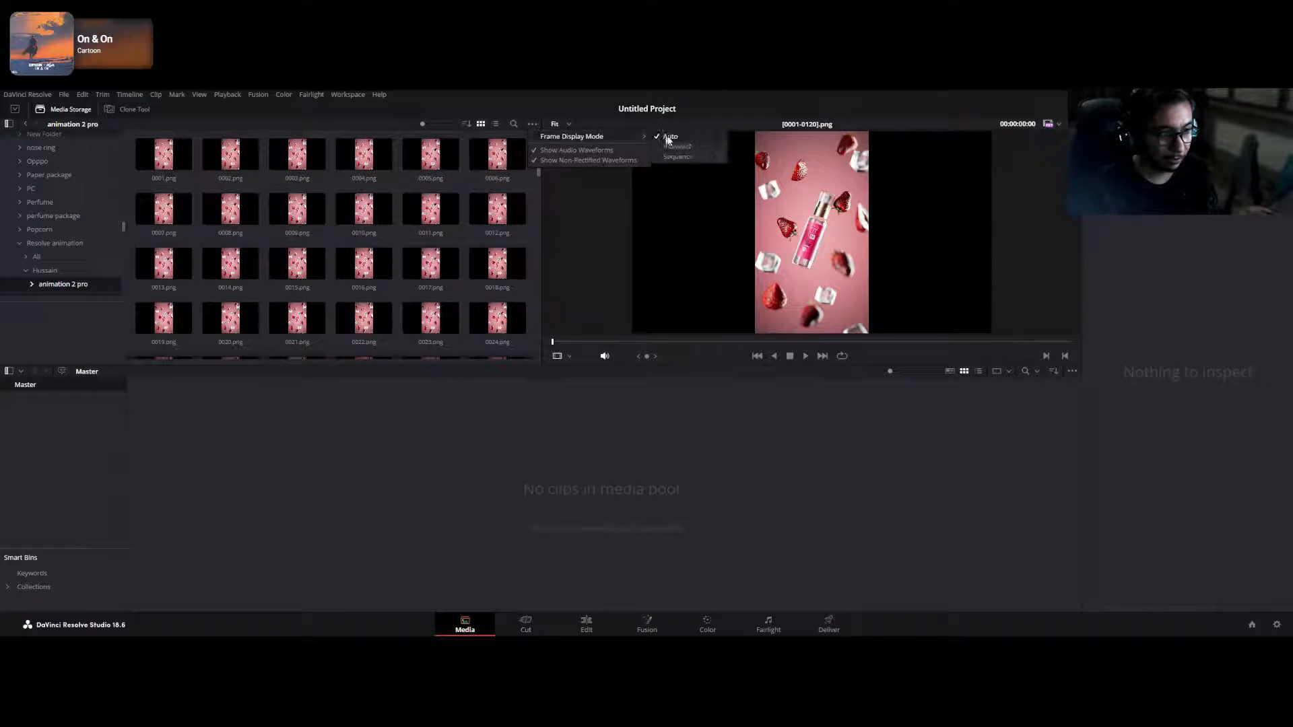
pyautogui.click(679, 146)
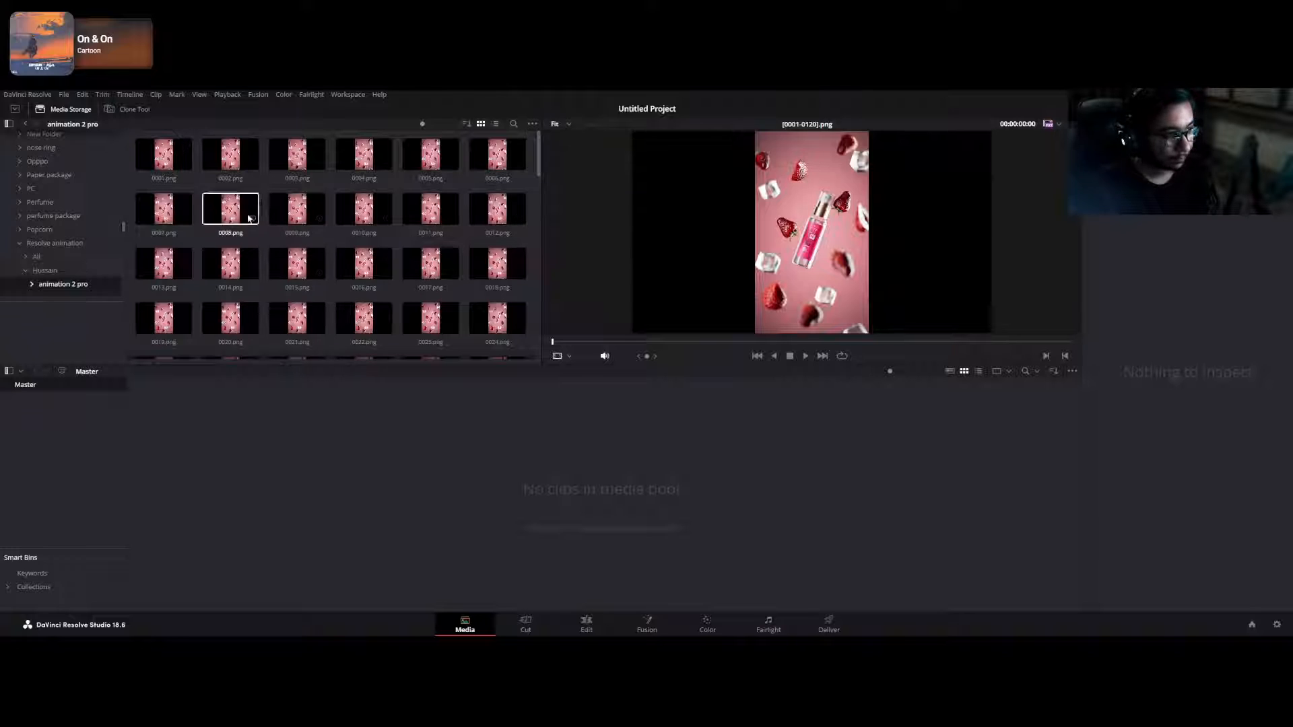
# - Set the frame display mode to Sequence and add the [0001-0120].png image sequence to the media pool
pyautogui.click(532, 123)
pyautogui.moveTo(592, 137)
pyautogui.click(675, 147)
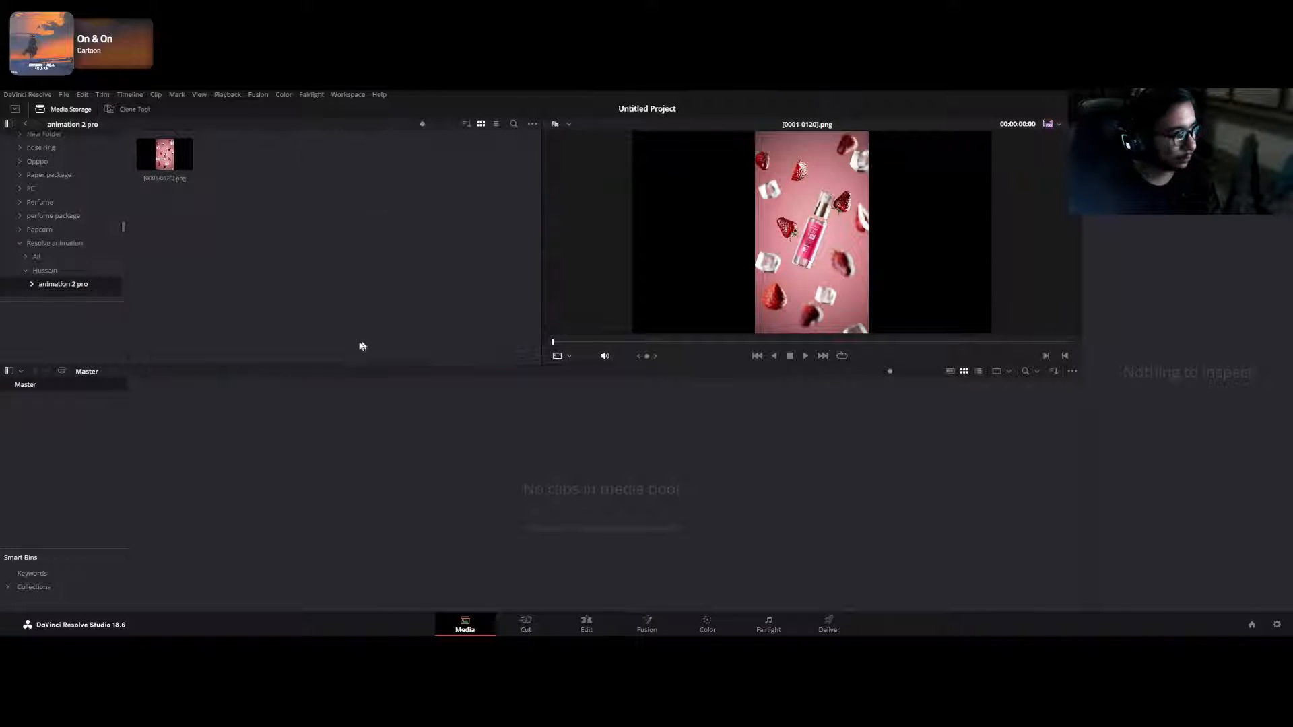
pyautogui.moveTo(165, 156); pyautogui.dragTo(248, 502)
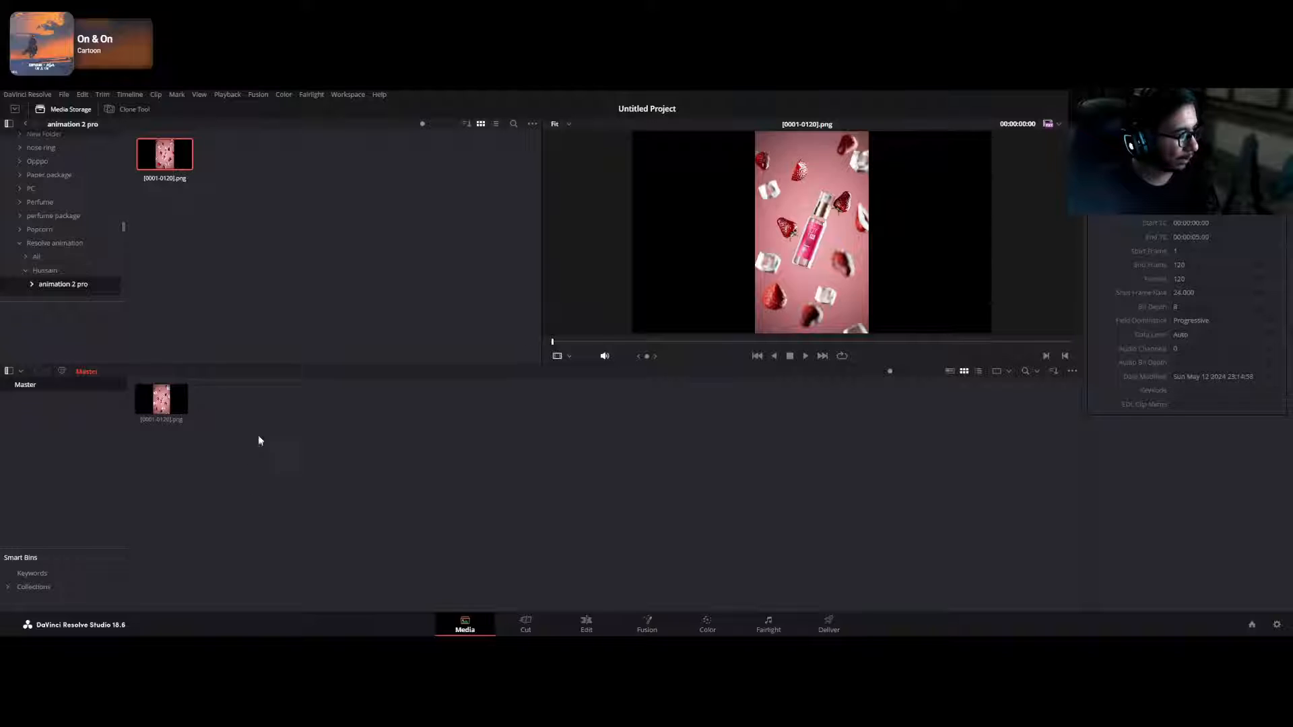
# - Add both video clips, Exp1.mp4 and Exp2.mp4, from the first subfolder of Resolve animation to the media pool
pyautogui.click(37, 257)
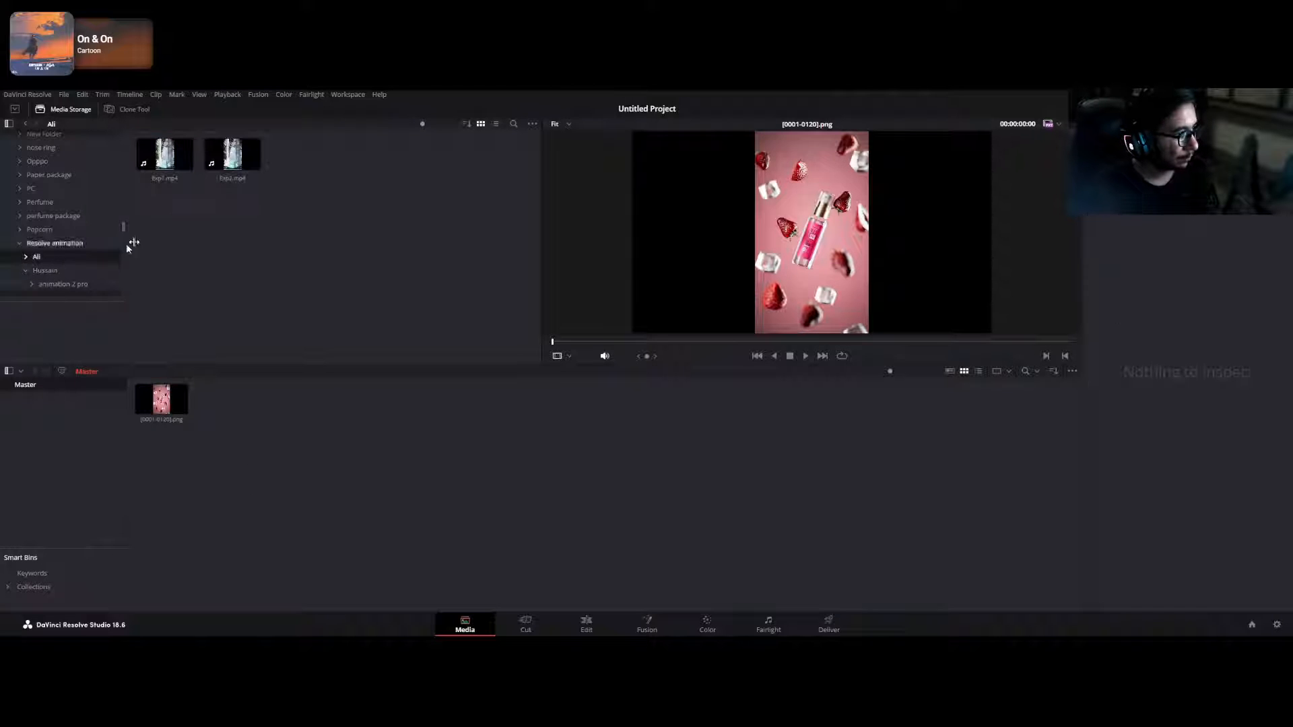
pyautogui.moveTo(173, 208); pyautogui.dragTo(261, 152)
pyautogui.moveTo(159, 165); pyautogui.dragTo(239, 451)
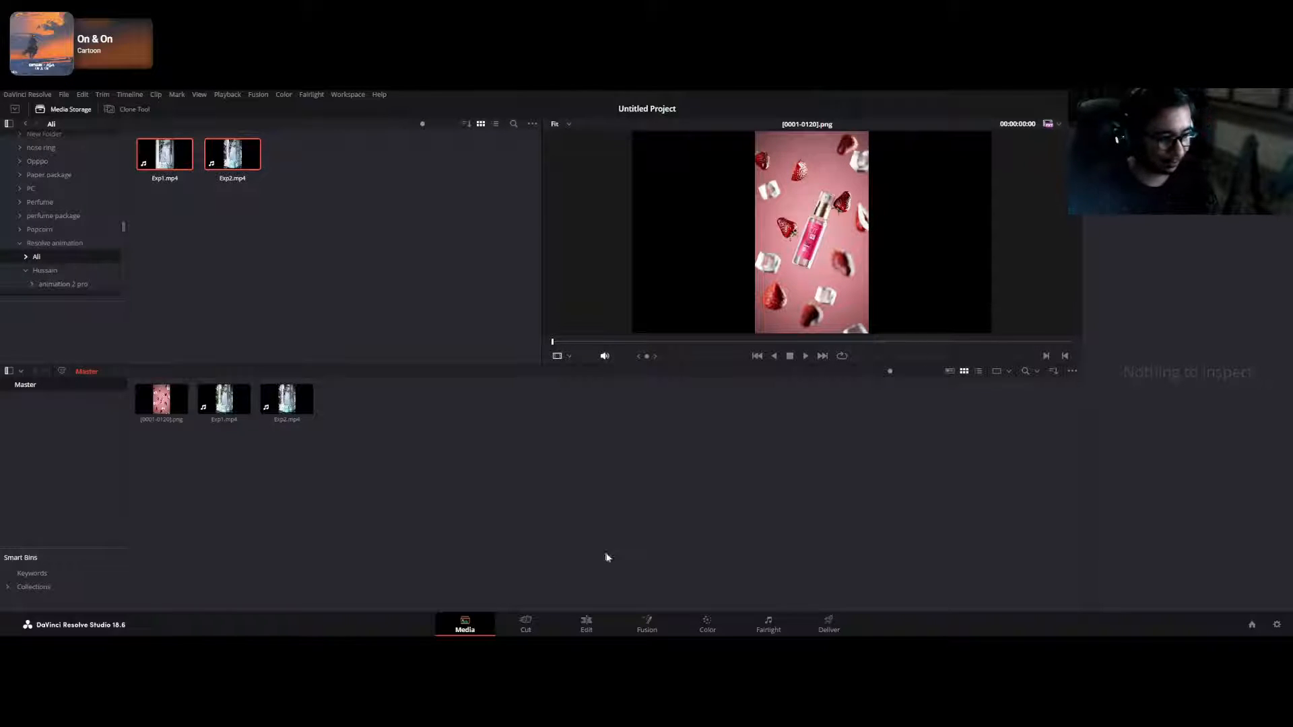
# - Switch to the Edit page and enlarge the timeline area by raising its upper border
pyautogui.click(589, 632)
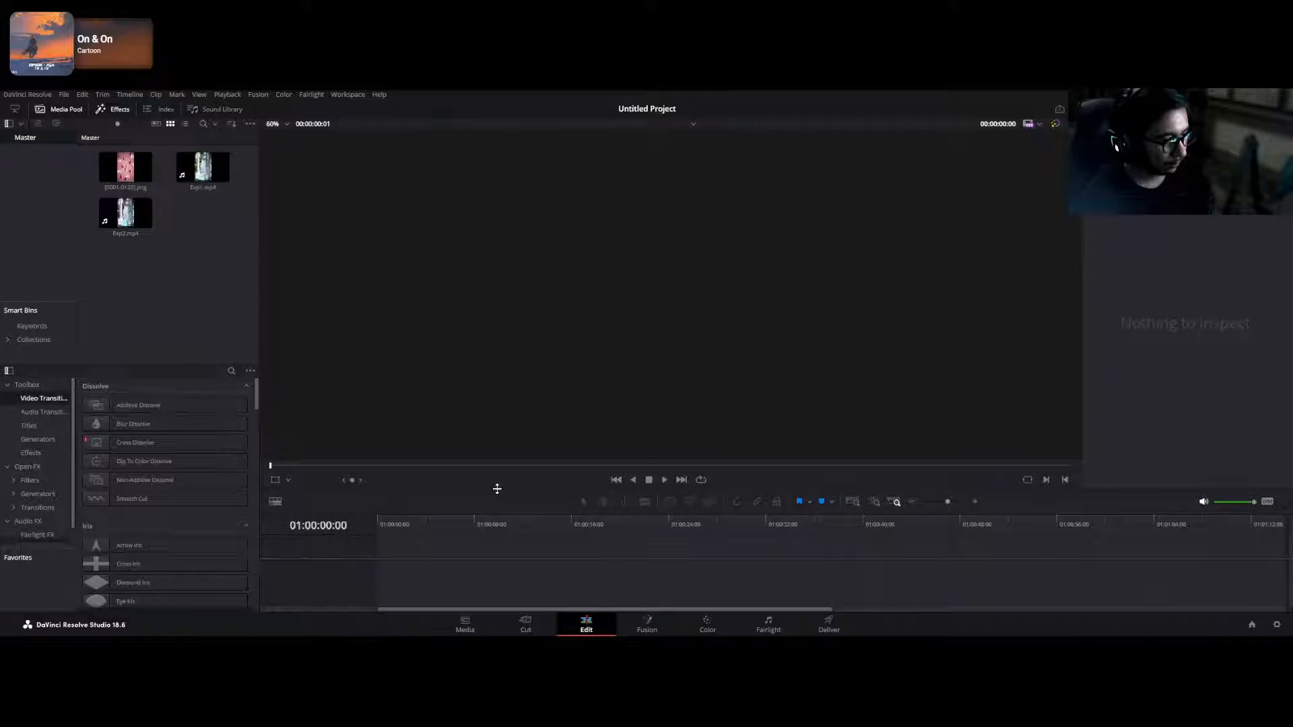
pyautogui.moveTo(493, 487); pyautogui.dragTo(491, 396)
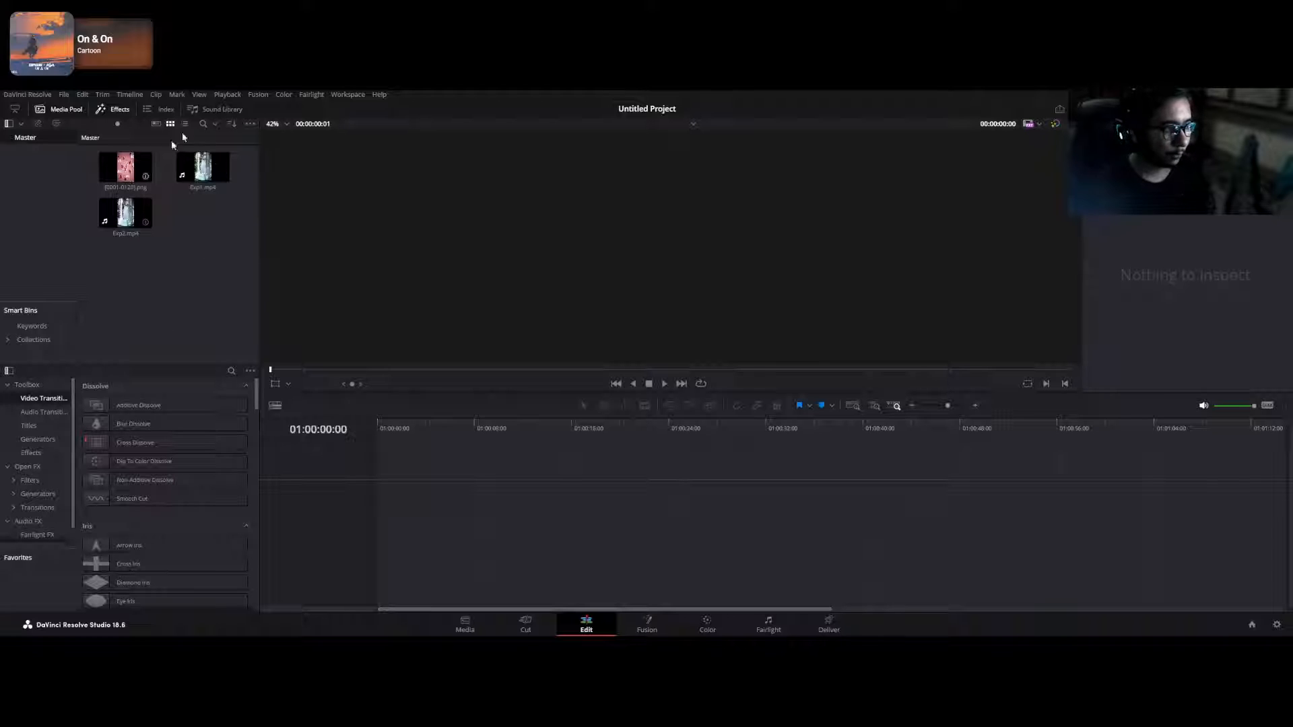
pyautogui.click(225, 424)
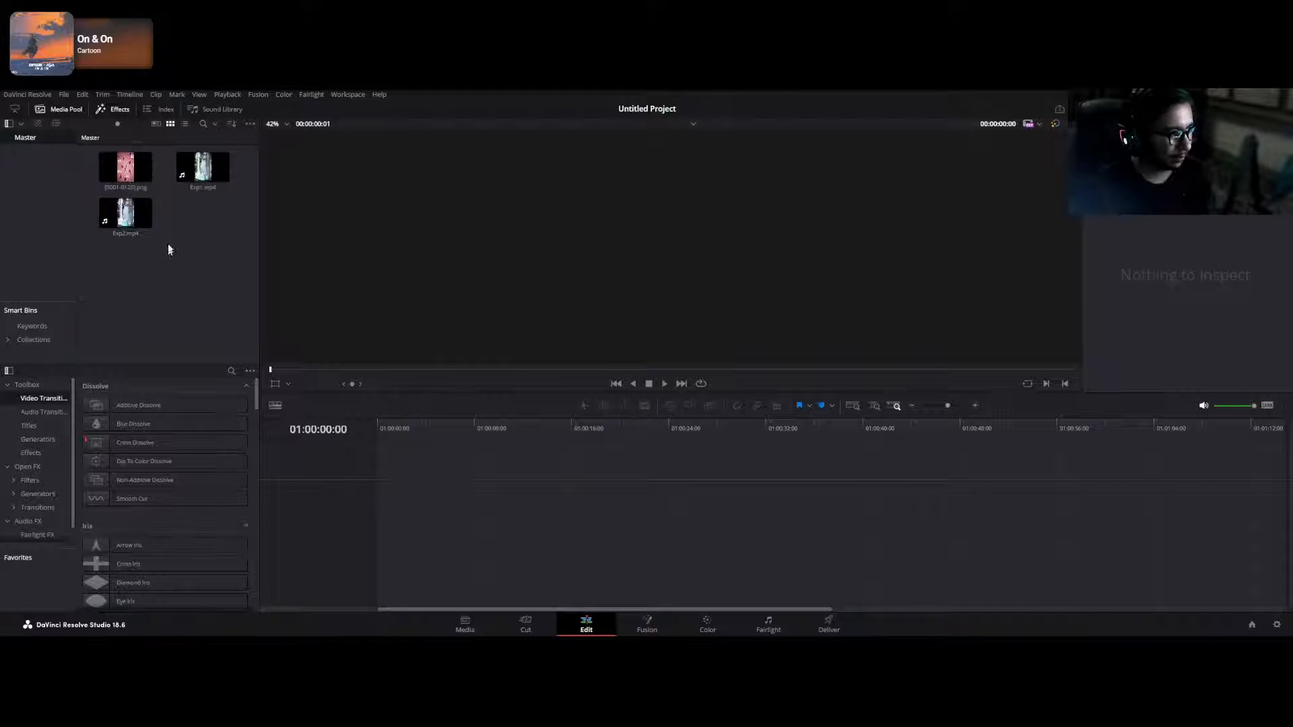
# - Create a timeline from the [0001-0120].png image sequence and set its resolution to a custom 1081 x 1920
pyautogui.click(124, 165)
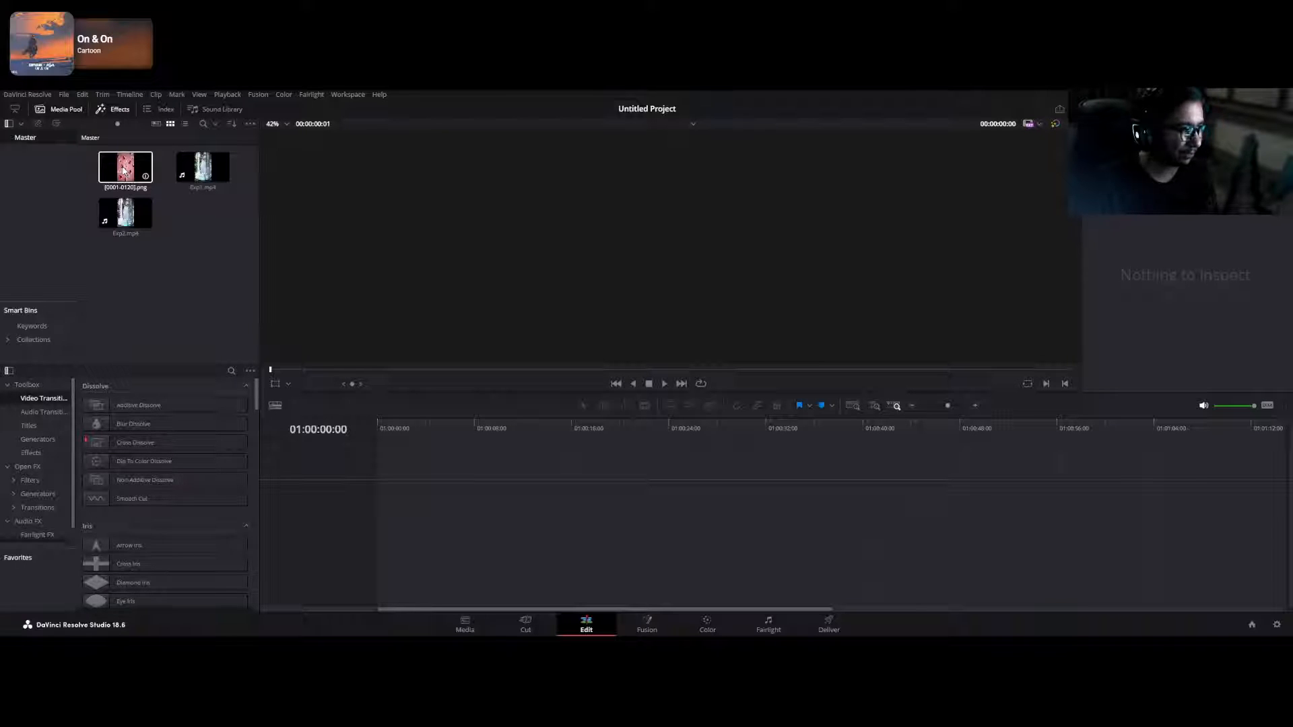
pyautogui.moveTo(124, 170); pyautogui.dragTo(381, 509)
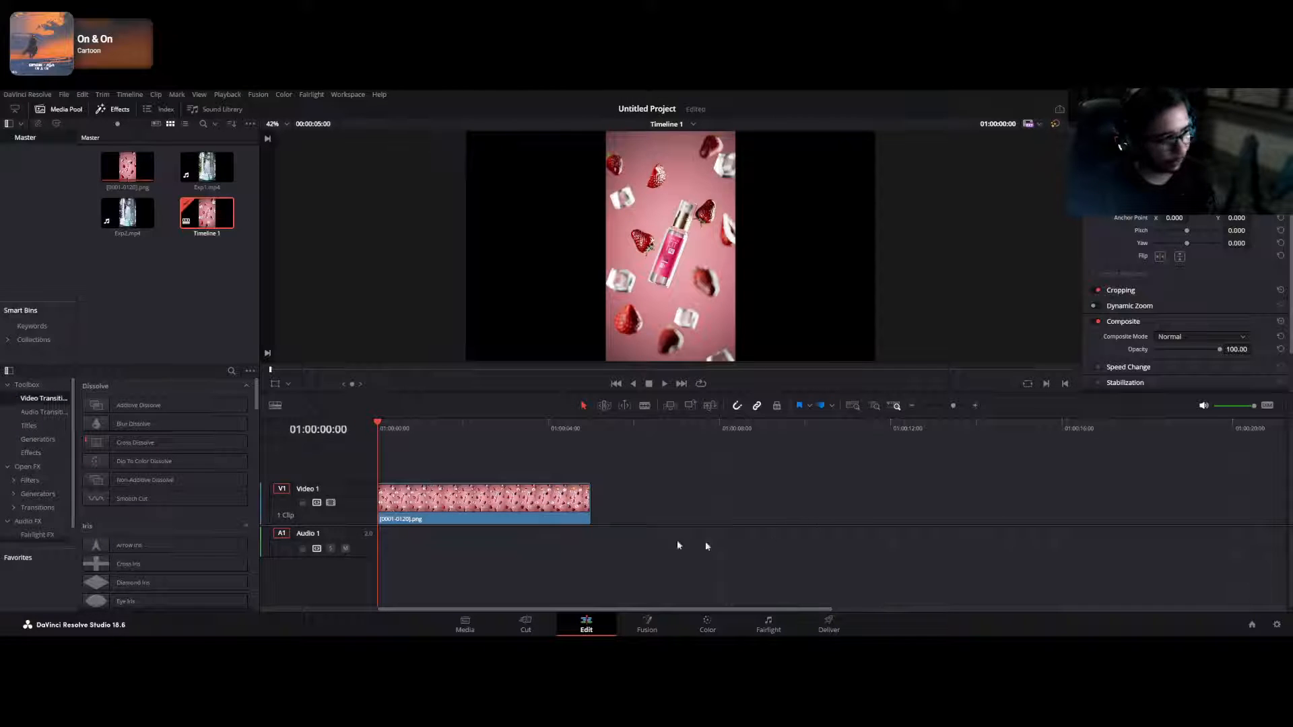
pyautogui.click(1276, 624)
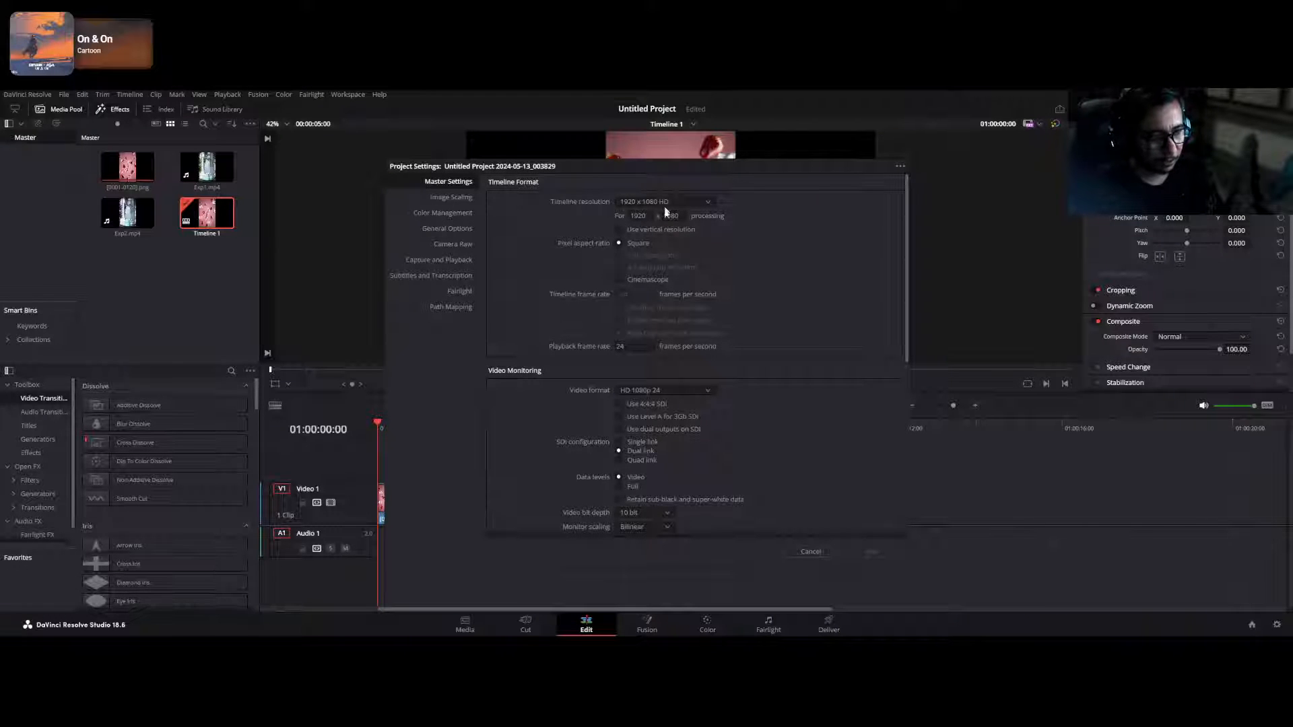
pyautogui.doubleClick(643, 215)
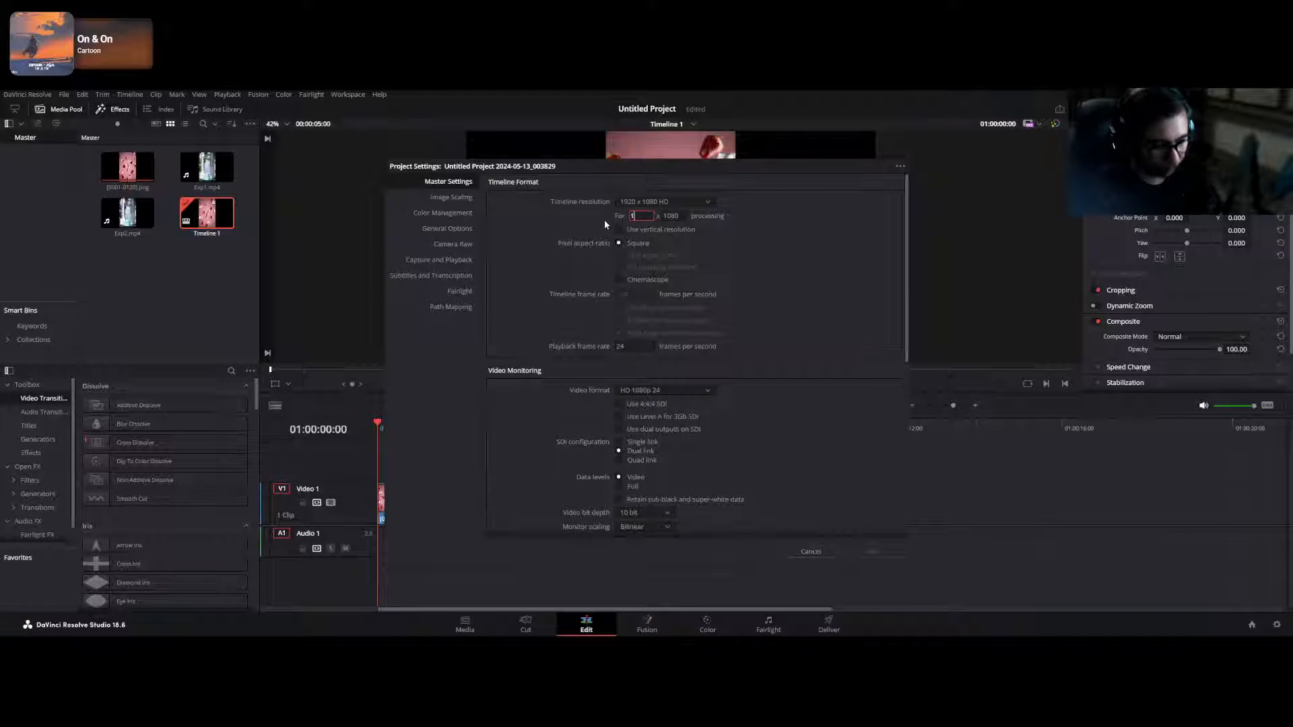
pyautogui.write('1081')
pyautogui.click(677, 215)
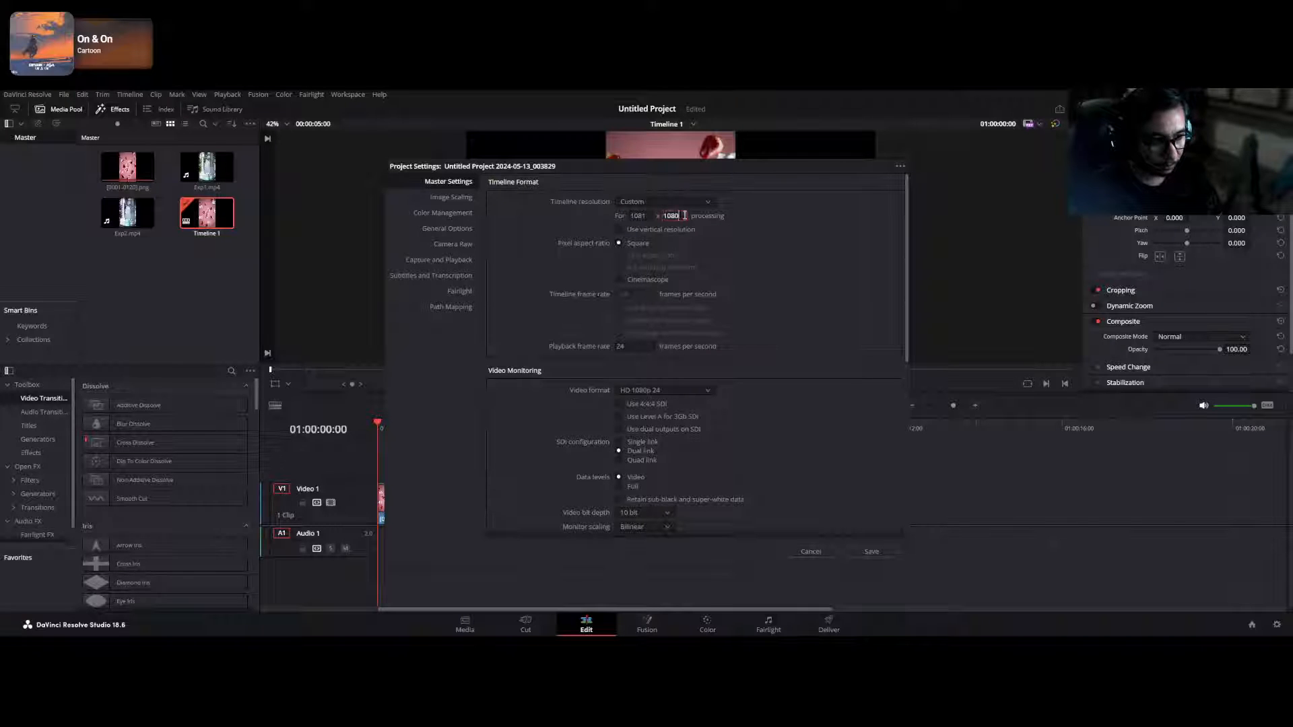
pyautogui.write('1920')
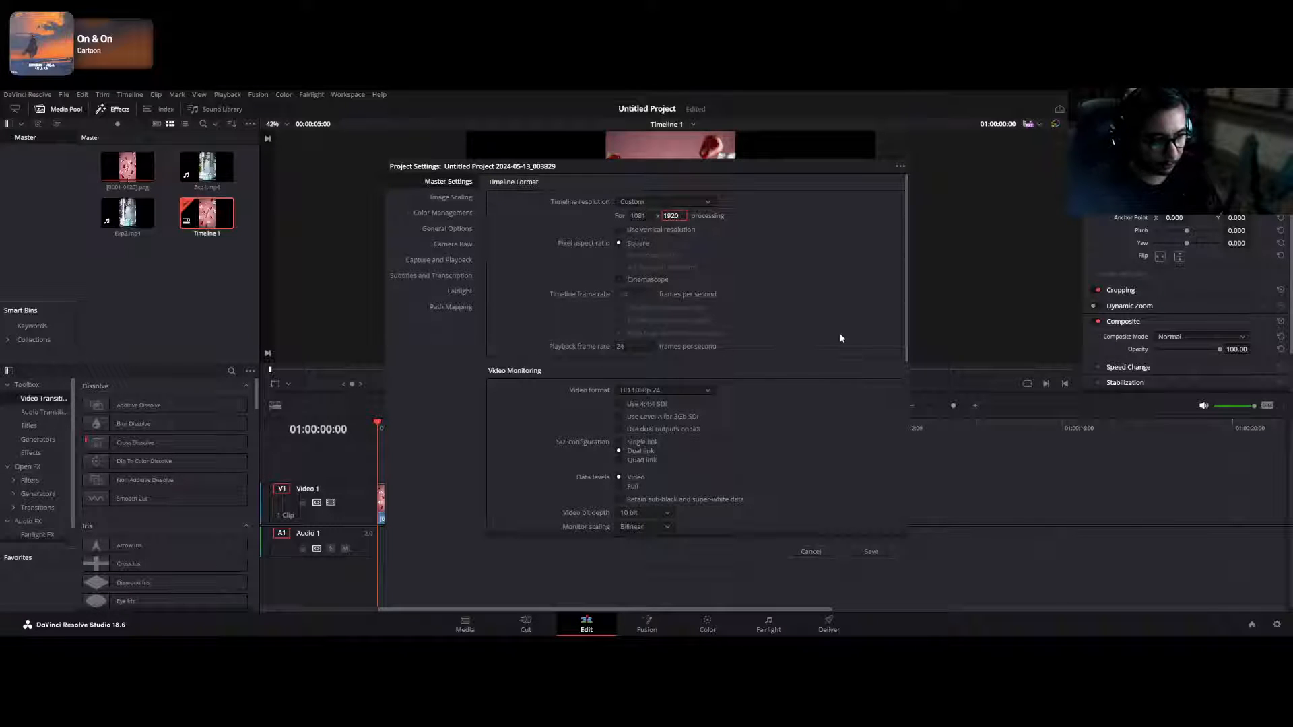
pyautogui.press('Return')
pyautogui.click(868, 551)
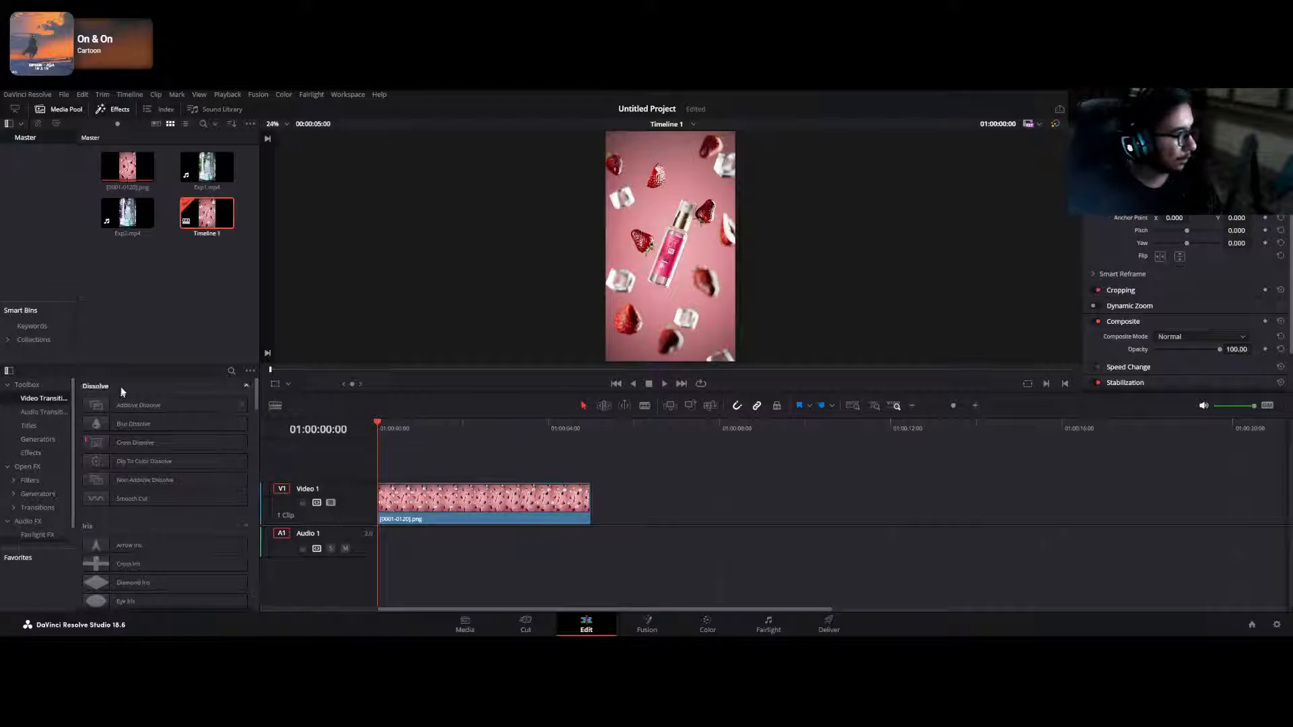
# - Add Exp1.mp4 and Exp2.mp4 to the timeline directly after the image sequence and scrub through them
pyautogui.click(144, 218)
pyautogui.moveTo(225, 173); pyautogui.dragTo(590, 530)
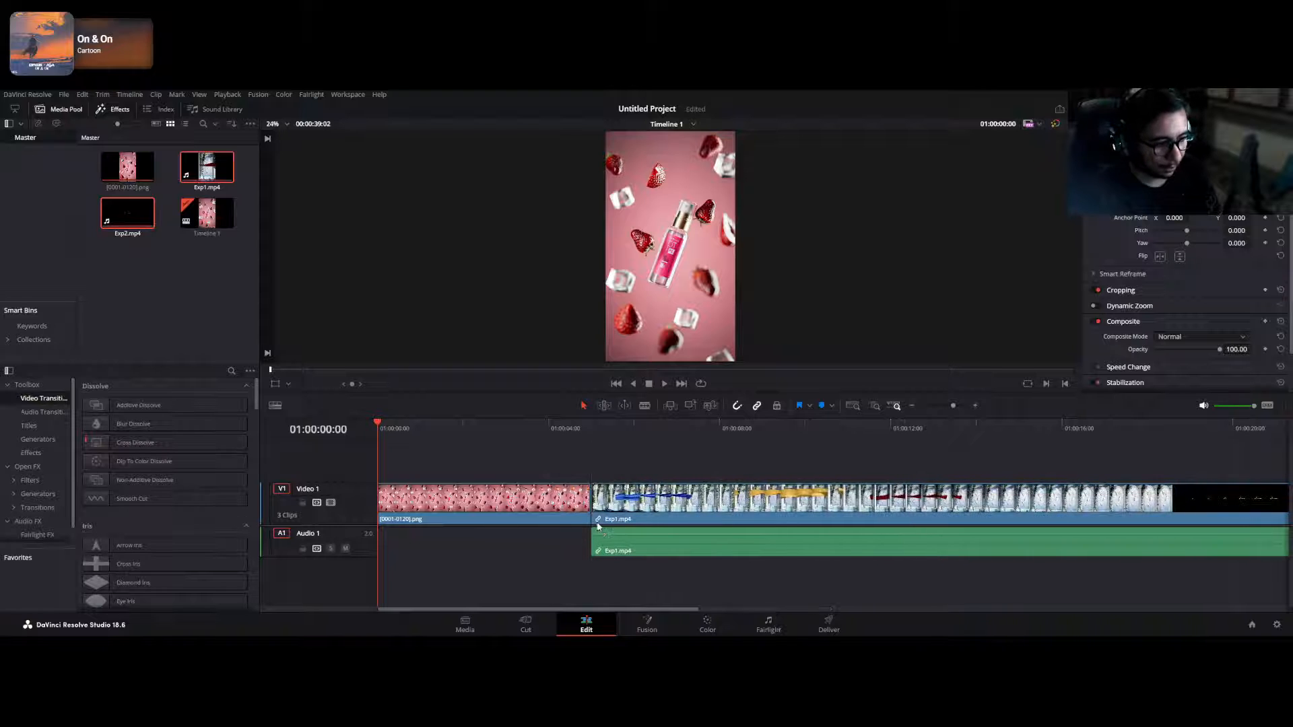
pyautogui.moveTo(406, 433); pyautogui.dragTo(1097, 464)
pyautogui.hotkey('ctrl', '-')
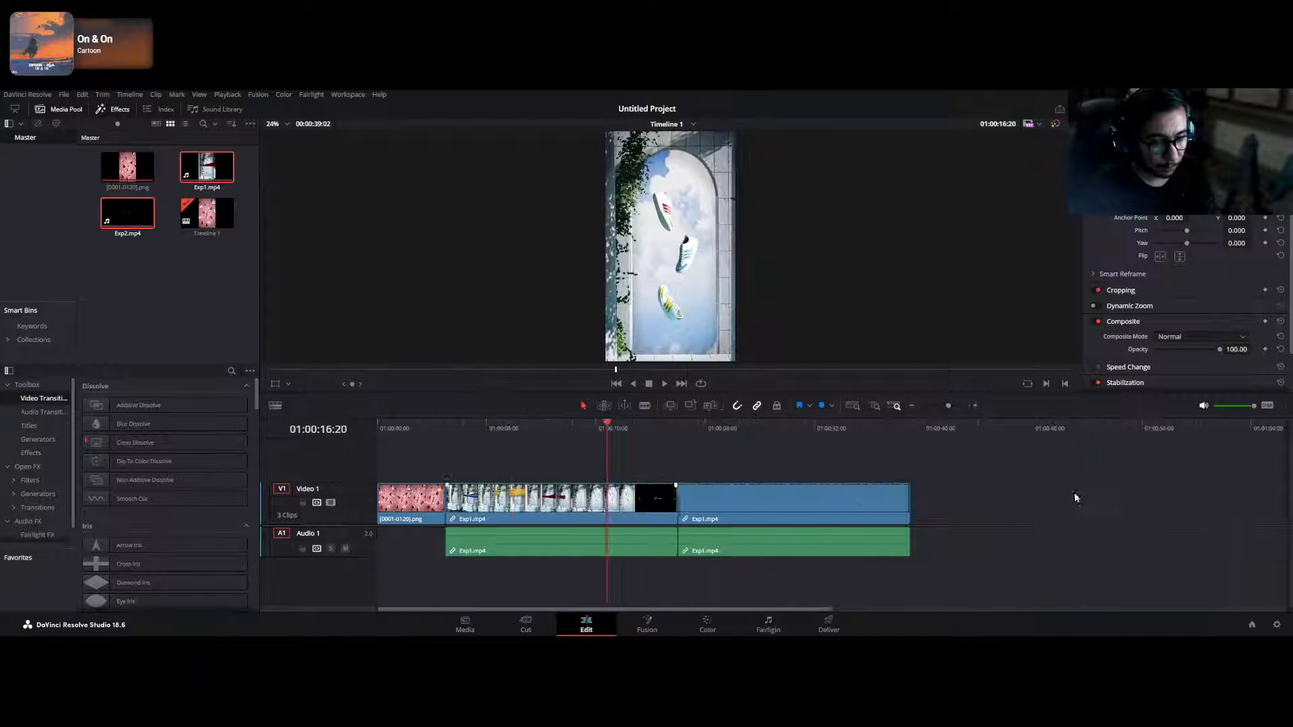
# - Trim the black ending off the Exp1.mp4 clip at 01:00:18:13 and close the gap before Exp2.mp4
pyautogui.moveTo(606, 424); pyautogui.dragTo(633, 459)
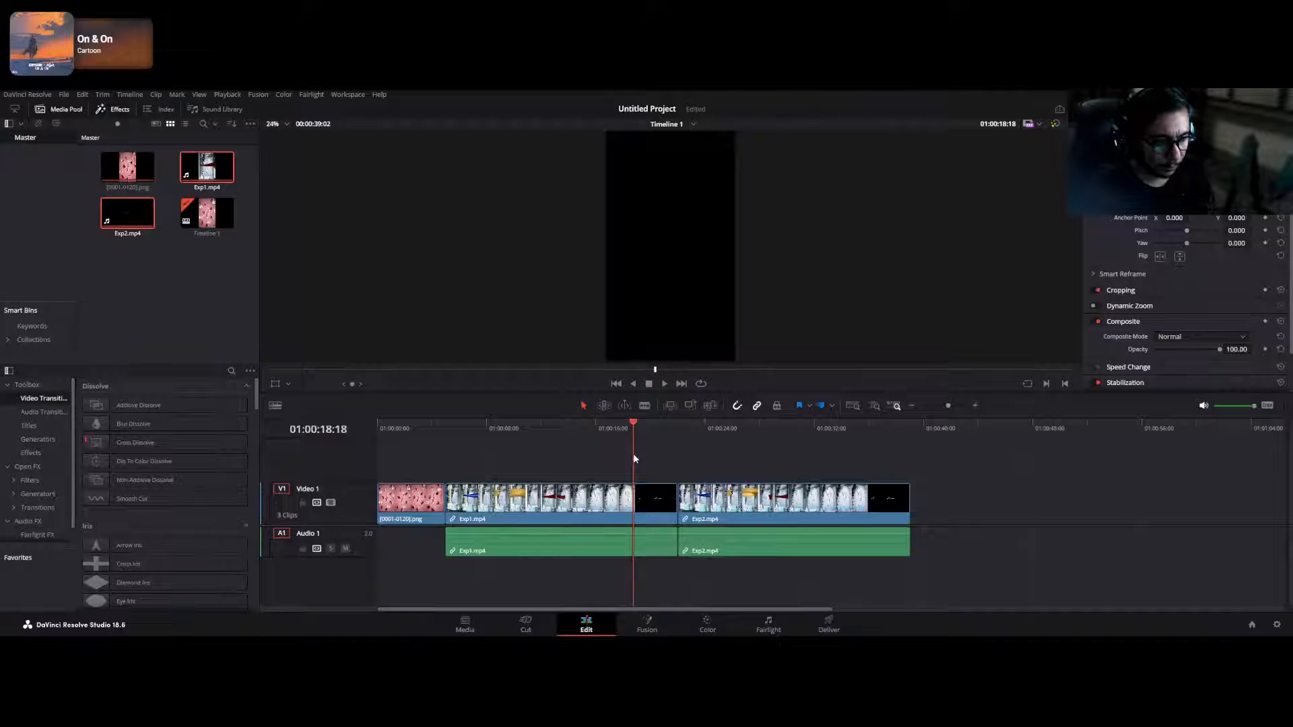
pyautogui.moveTo(676, 506); pyautogui.dragTo(633, 506)
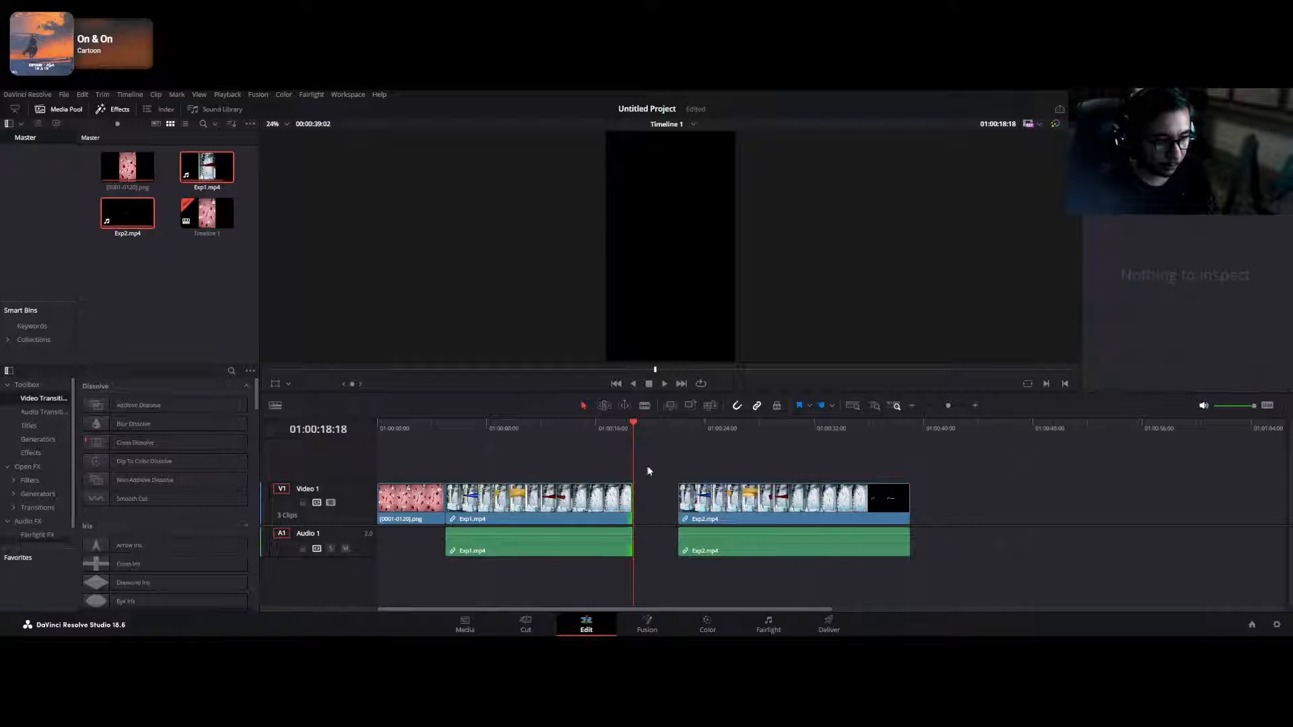
pyautogui.press('Left')
pyautogui.press('Left')
pyautogui.press('Left')
pyautogui.press('Left')
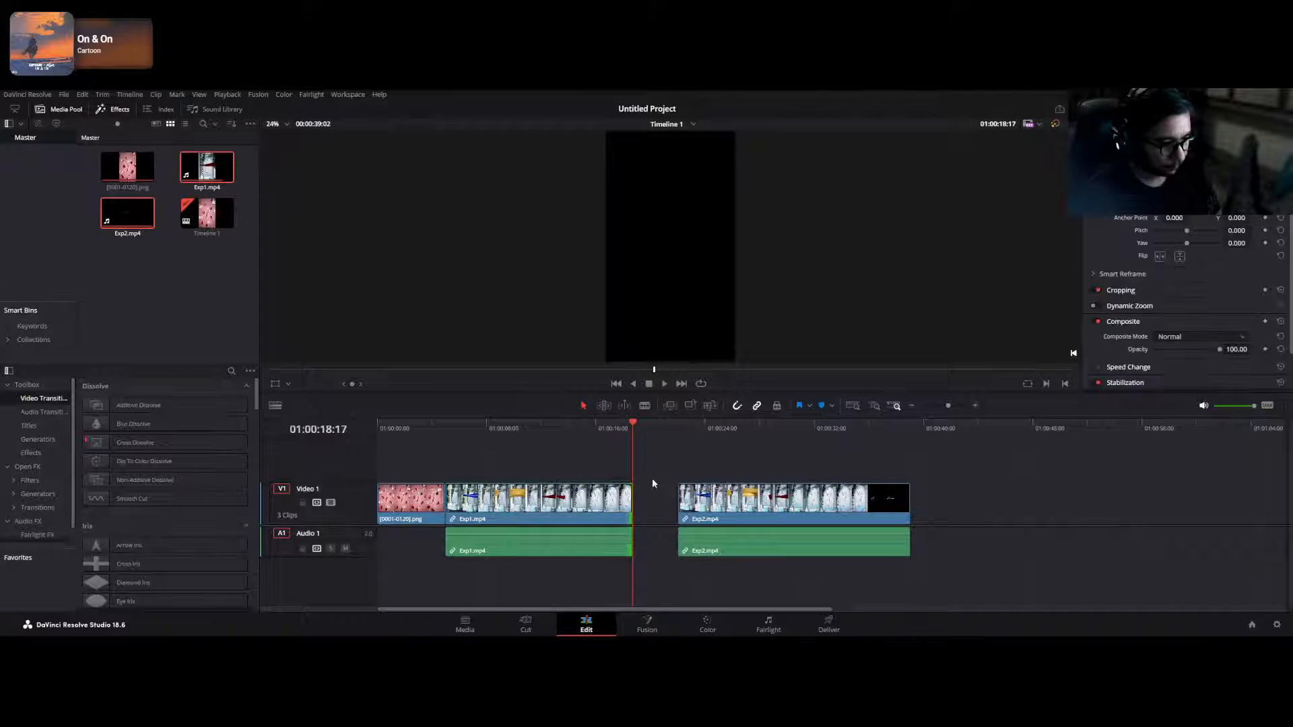
pyautogui.press('Left')
pyautogui.moveTo(633, 499)
pyautogui.mouseDown()
pyautogui.moveTo(704, 499)
pyautogui.moveTo(658, 500)
pyautogui.mouseUp()
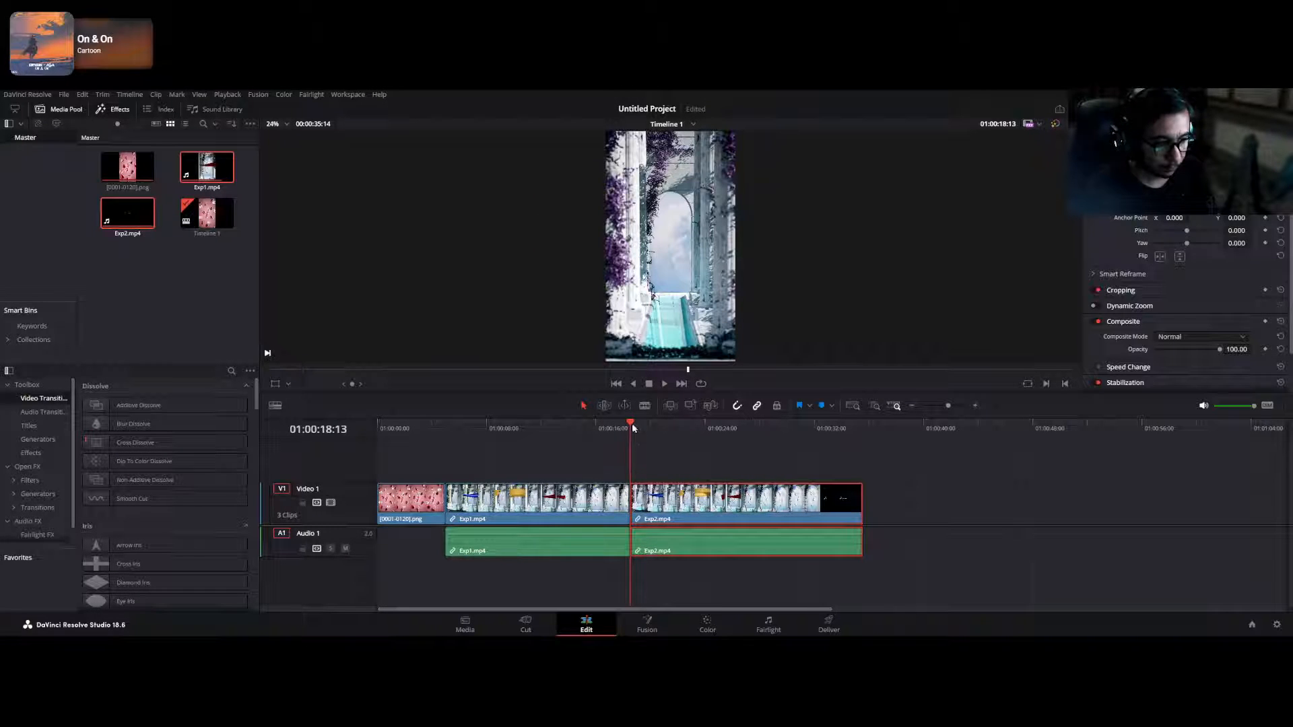
# - Delete the Exp2.mp4 clip from the timeline and move the playhead into Exp1.mp4
pyautogui.moveTo(633, 428); pyautogui.dragTo(514, 484)
pyautogui.press('Delete')
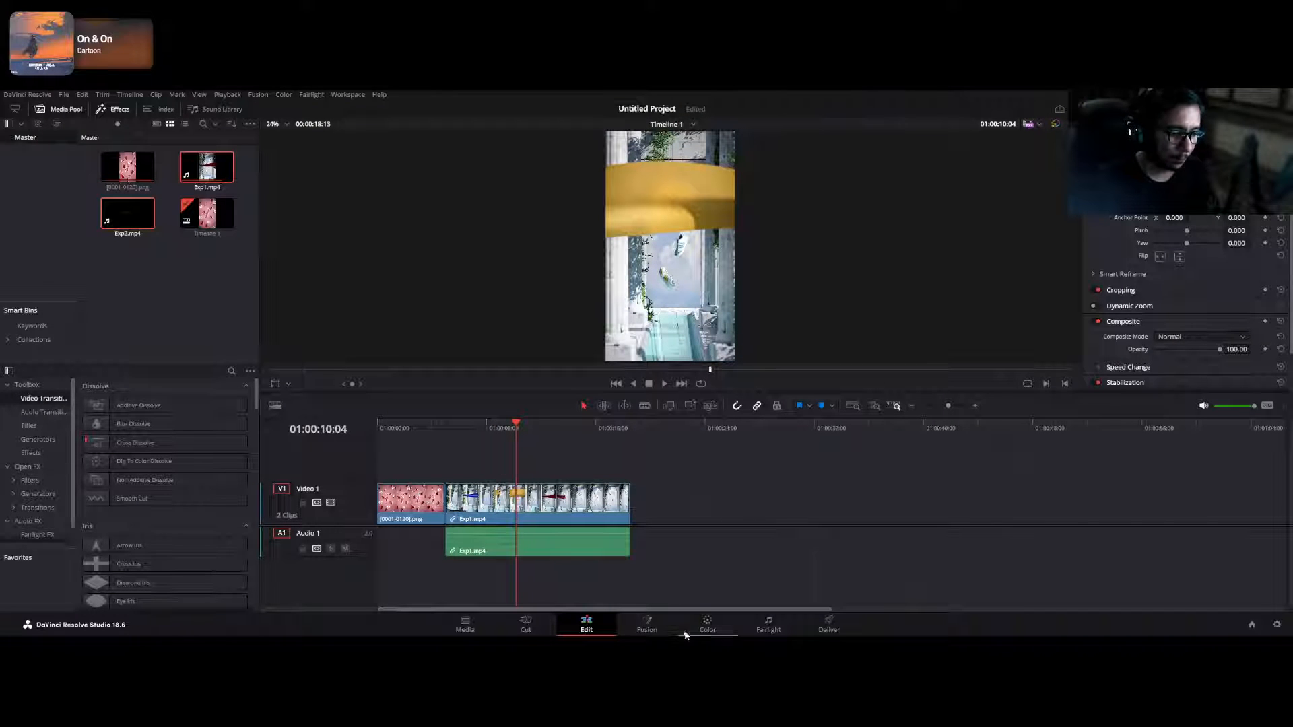
# - Switch to the Color page and go to 01:00:02:06 in the image sequence clip
pyautogui.click(707, 625)
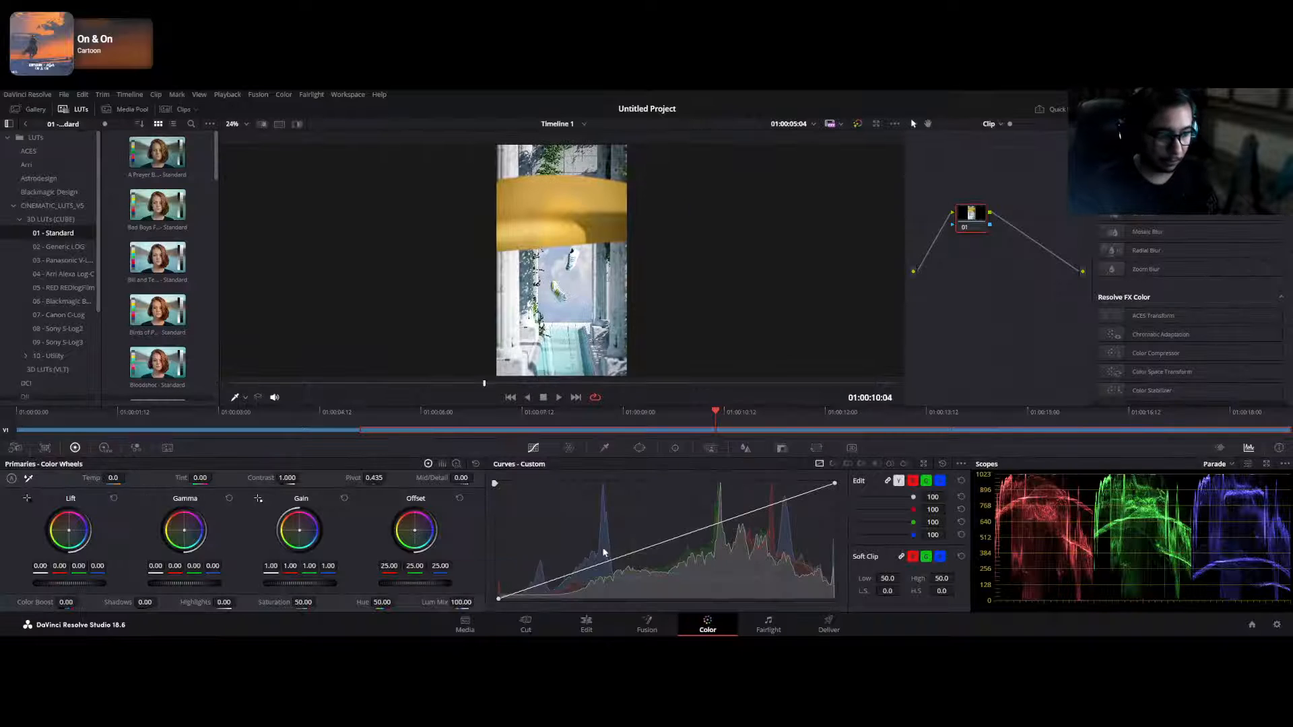
pyautogui.click(278, 419)
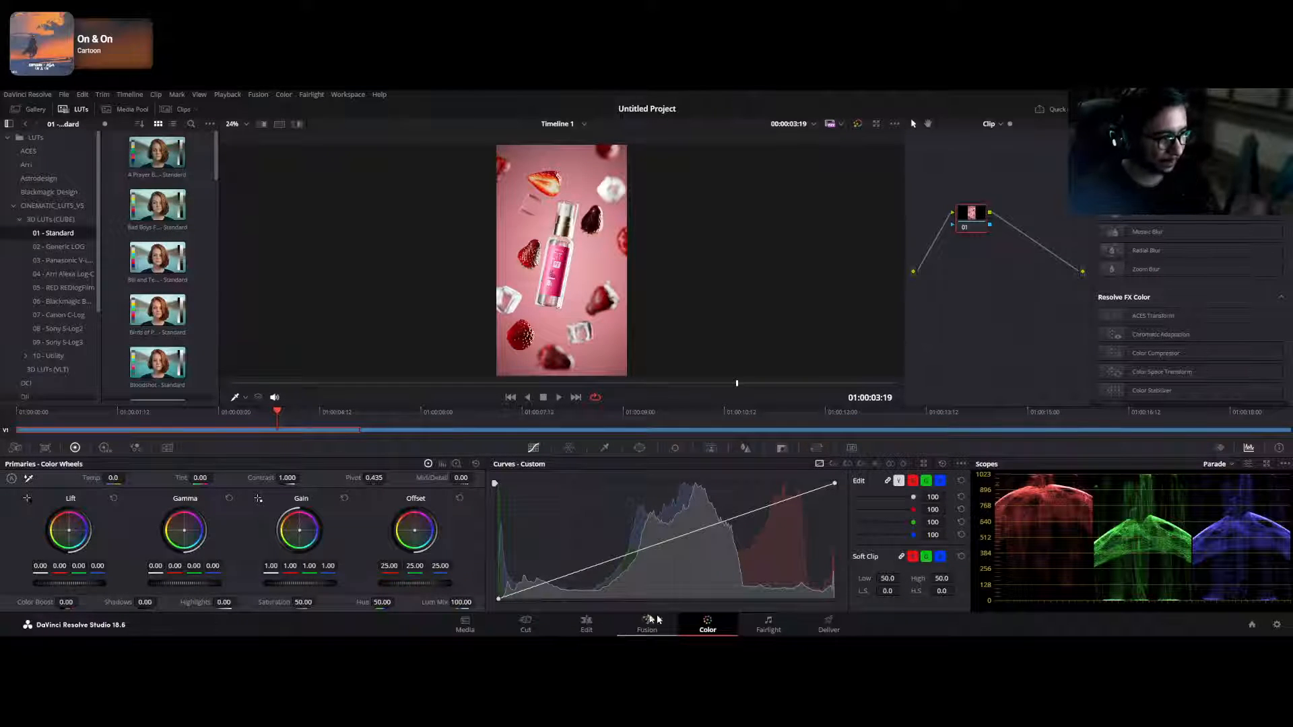
pyautogui.click(173, 432)
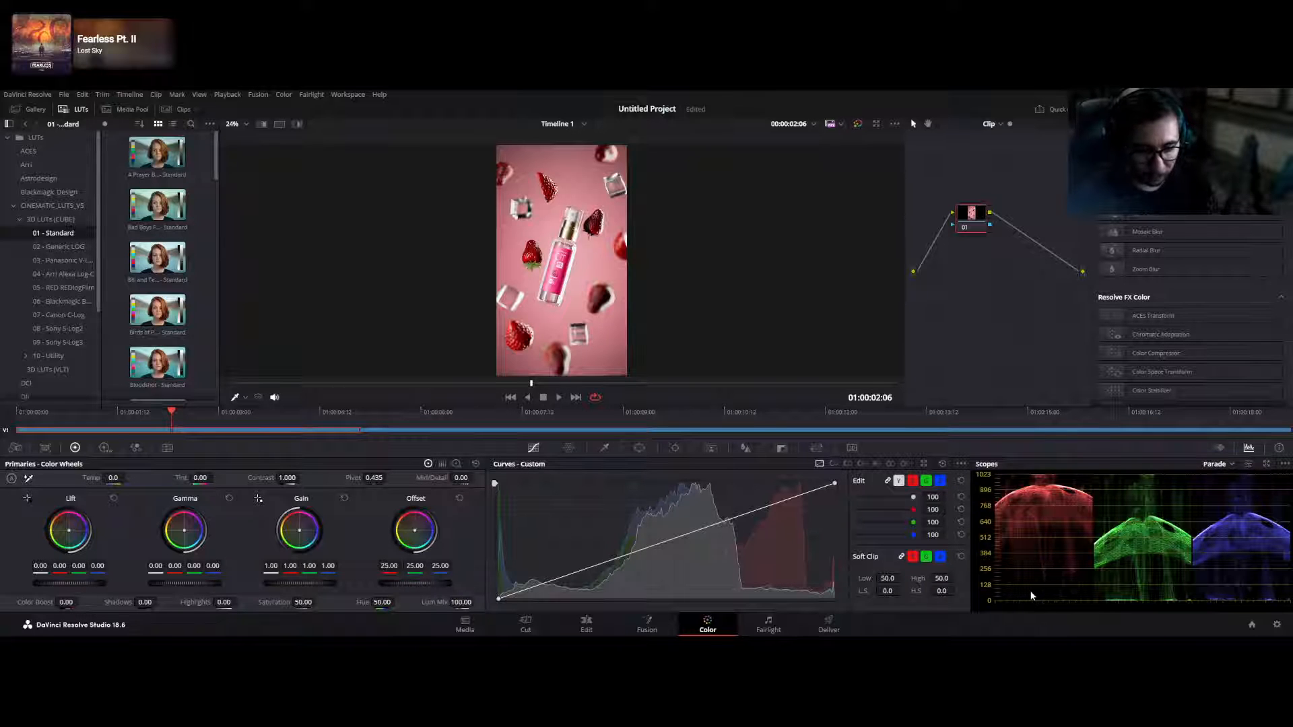
# - Raise the black point and lower the white point of the custom curve slightly on node 01
pyautogui.click(498, 599)
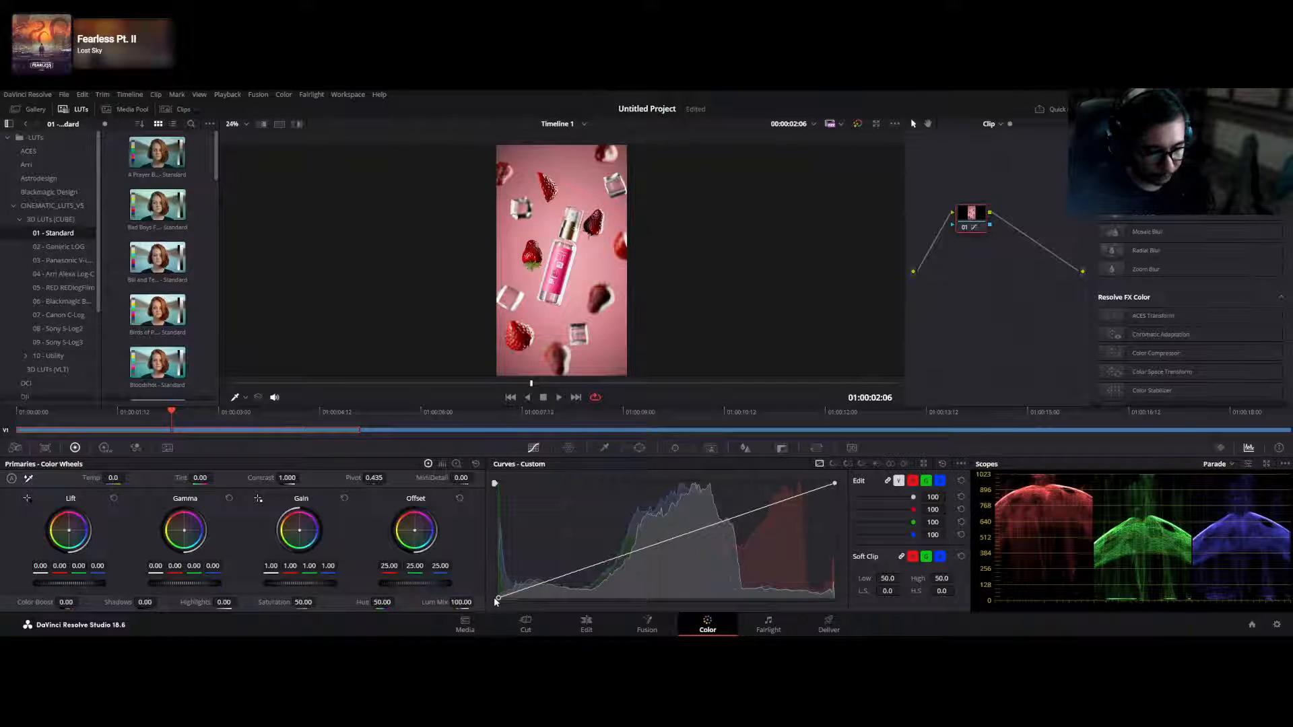
pyautogui.moveTo(495, 601); pyautogui.dragTo(493, 595)
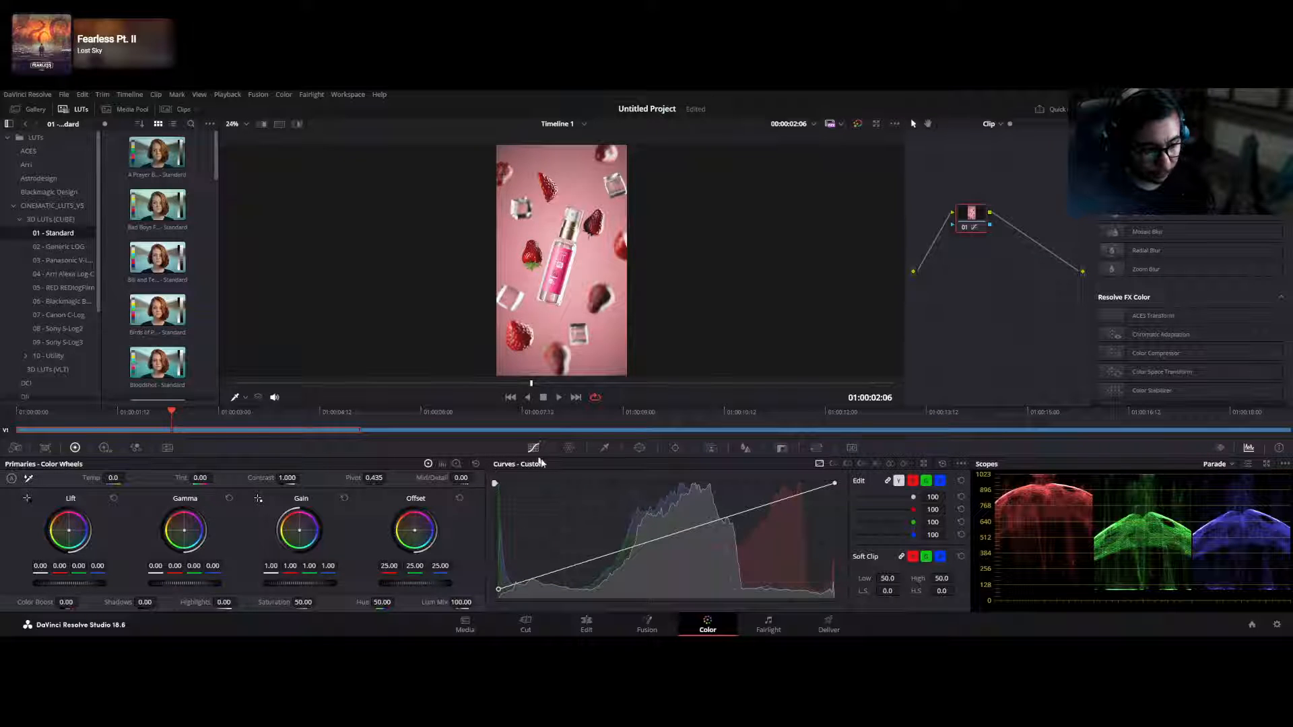
pyautogui.moveTo(835, 483); pyautogui.dragTo(835, 493)
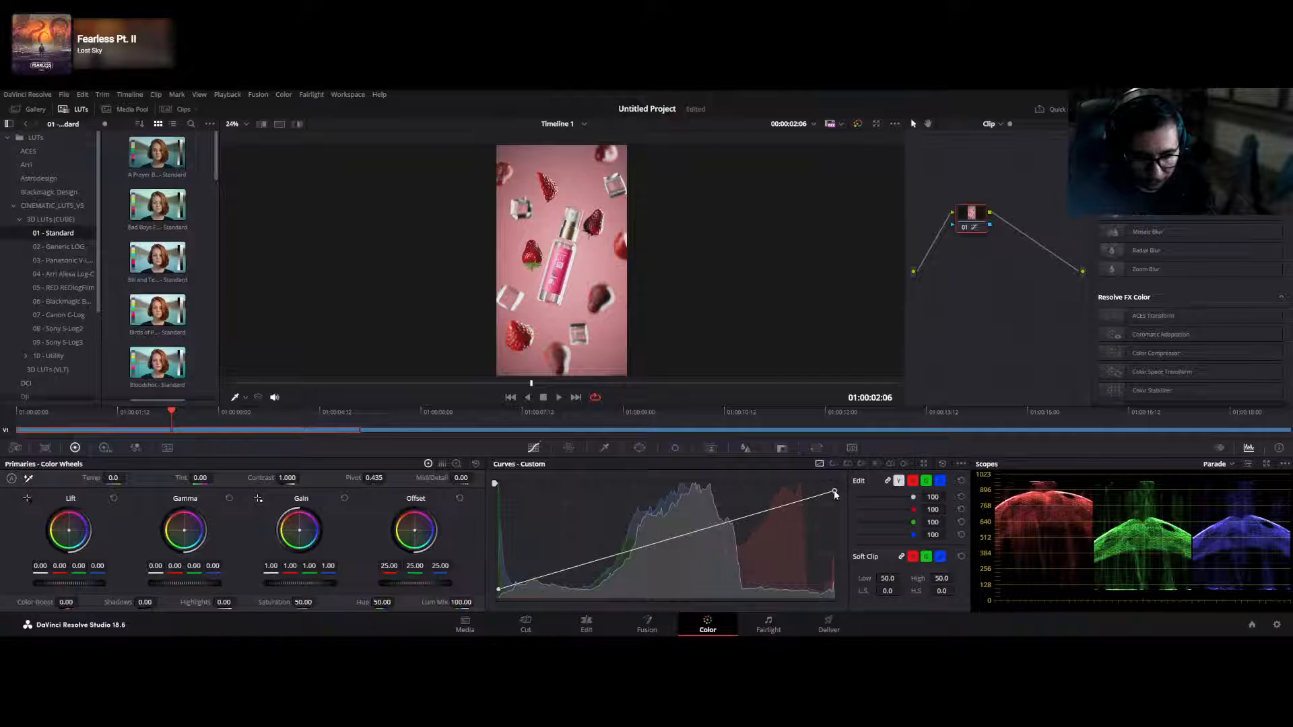
pyautogui.moveTo(835, 495); pyautogui.dragTo(830, 499)
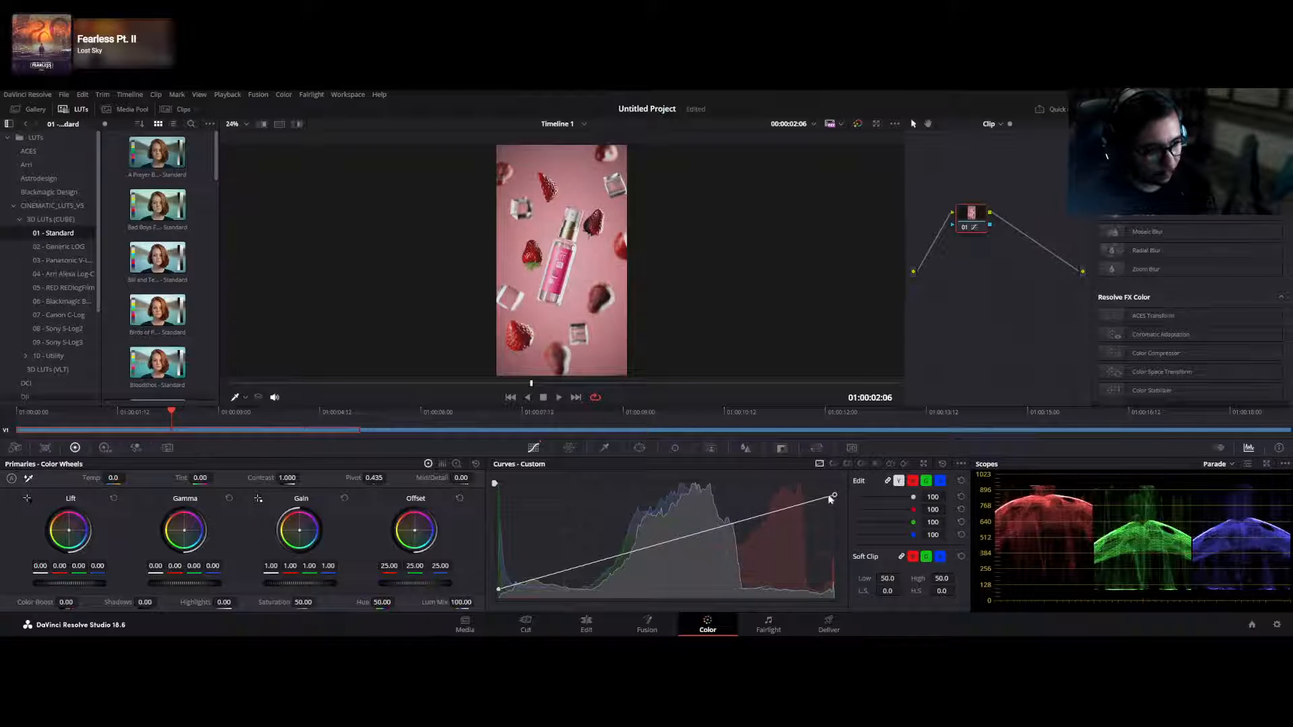
# - Compare the image with node 01's curve adjustment turned on and off in the full-screen viewer
pyautogui.hotkey('ctrl', 'f')
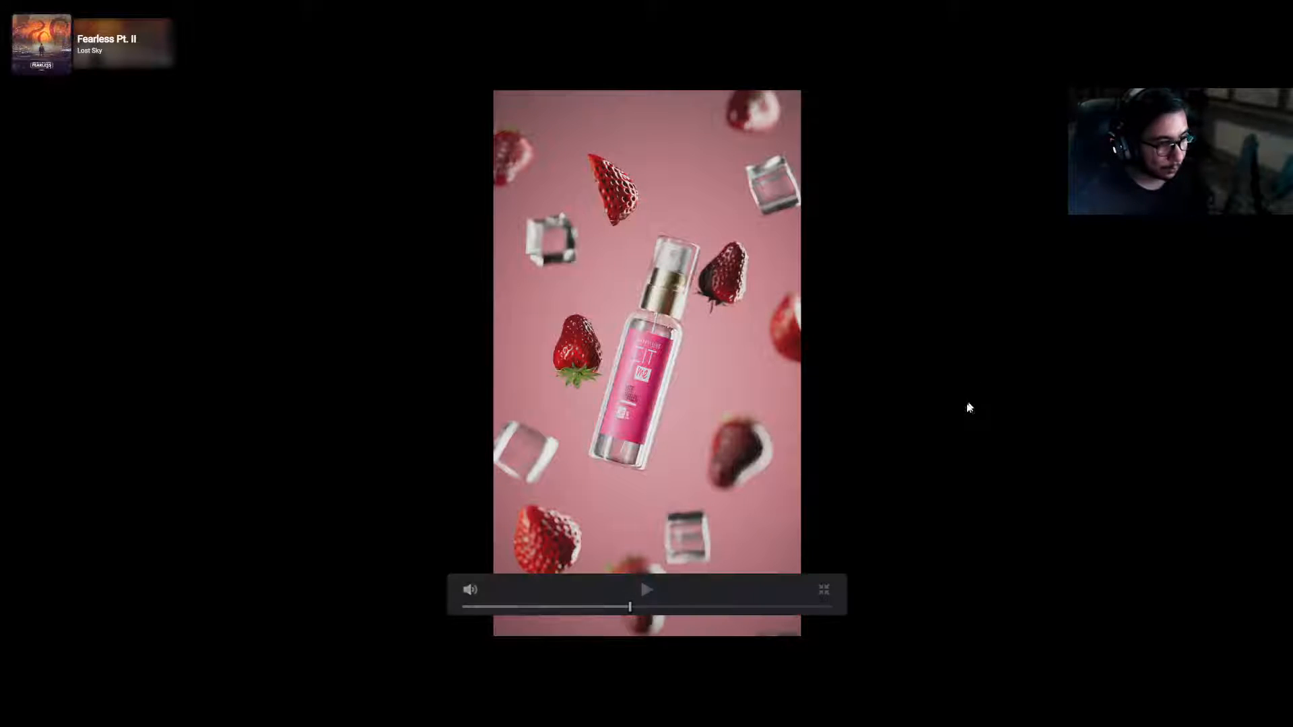
pyautogui.hotkey('ctrl', 'd')
pyautogui.hotkey('ctrl', 'd')
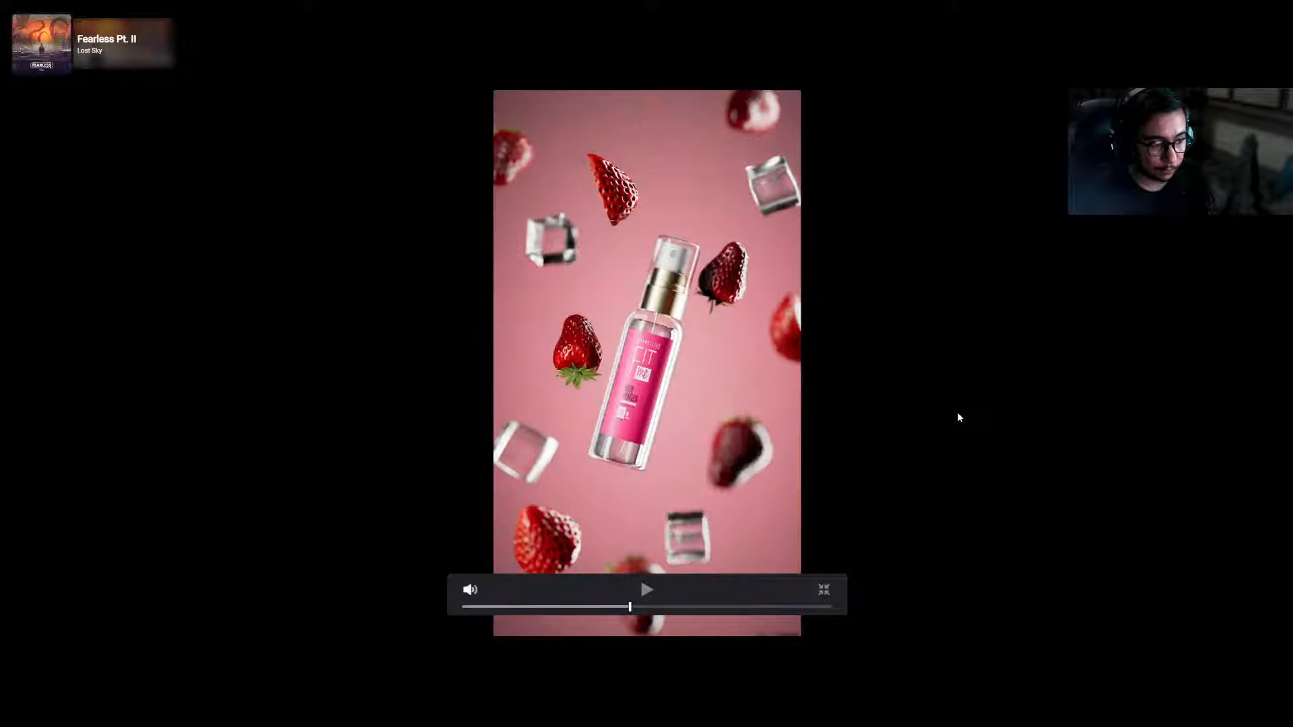
pyautogui.hotkey('ctrl', 'd')
pyautogui.hotkey('ctrl', 'd')
pyautogui.hotkey('ctrl', 'd')
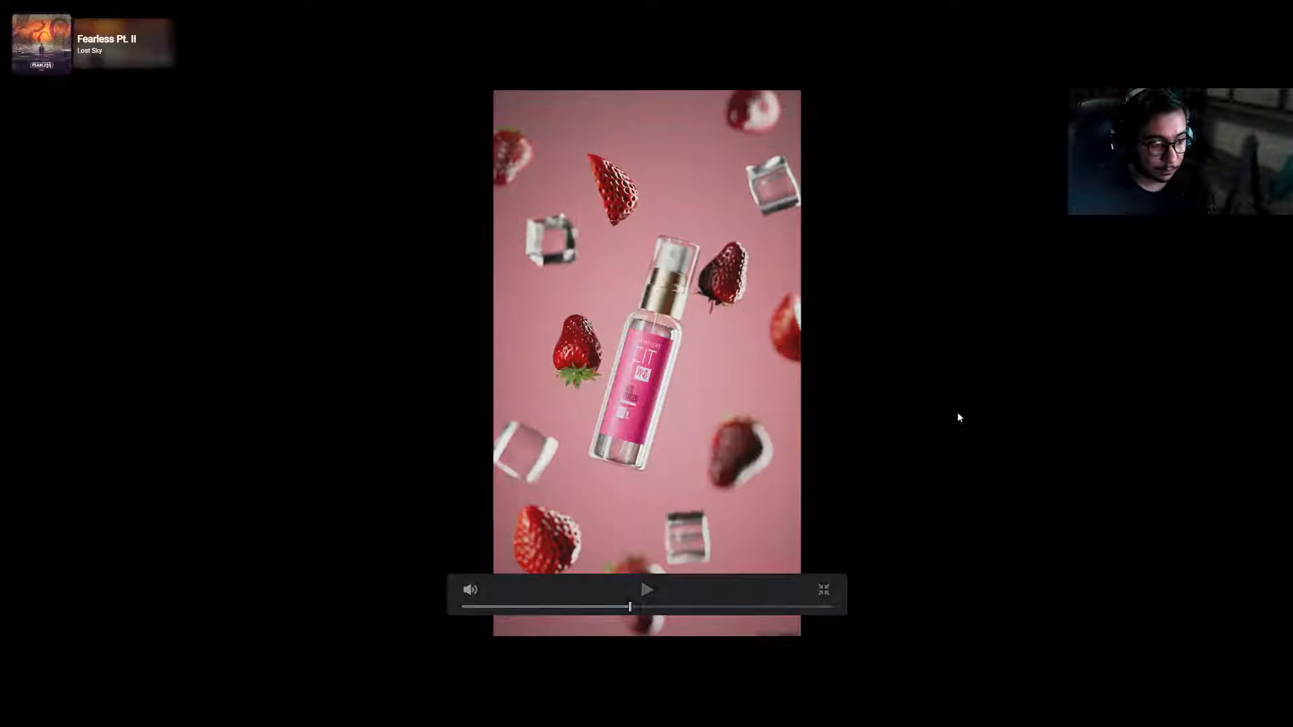
pyautogui.hotkey('ctrl', 'f')
# - Add a serial node after node 01 and apply a Color Space Transform to it with a different color space
pyautogui.moveTo(970, 225); pyautogui.dragTo(939, 204)
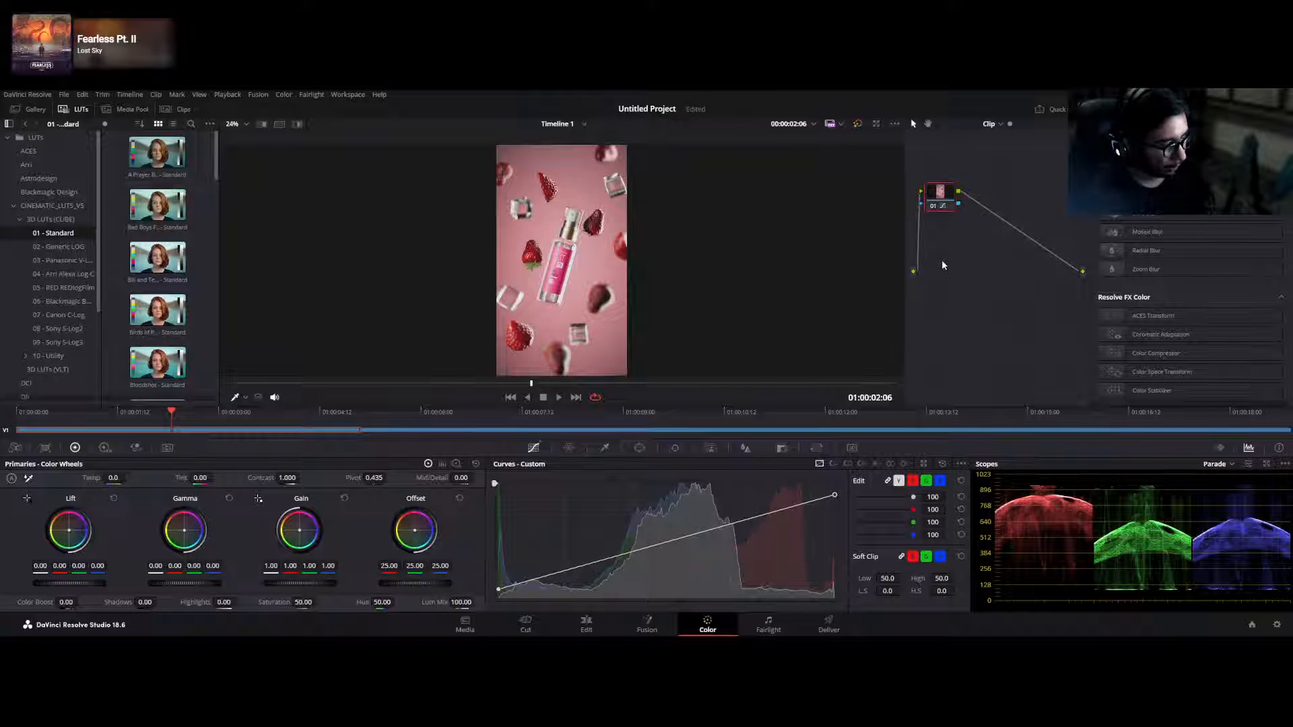
pyautogui.hotkey('alt', 's')
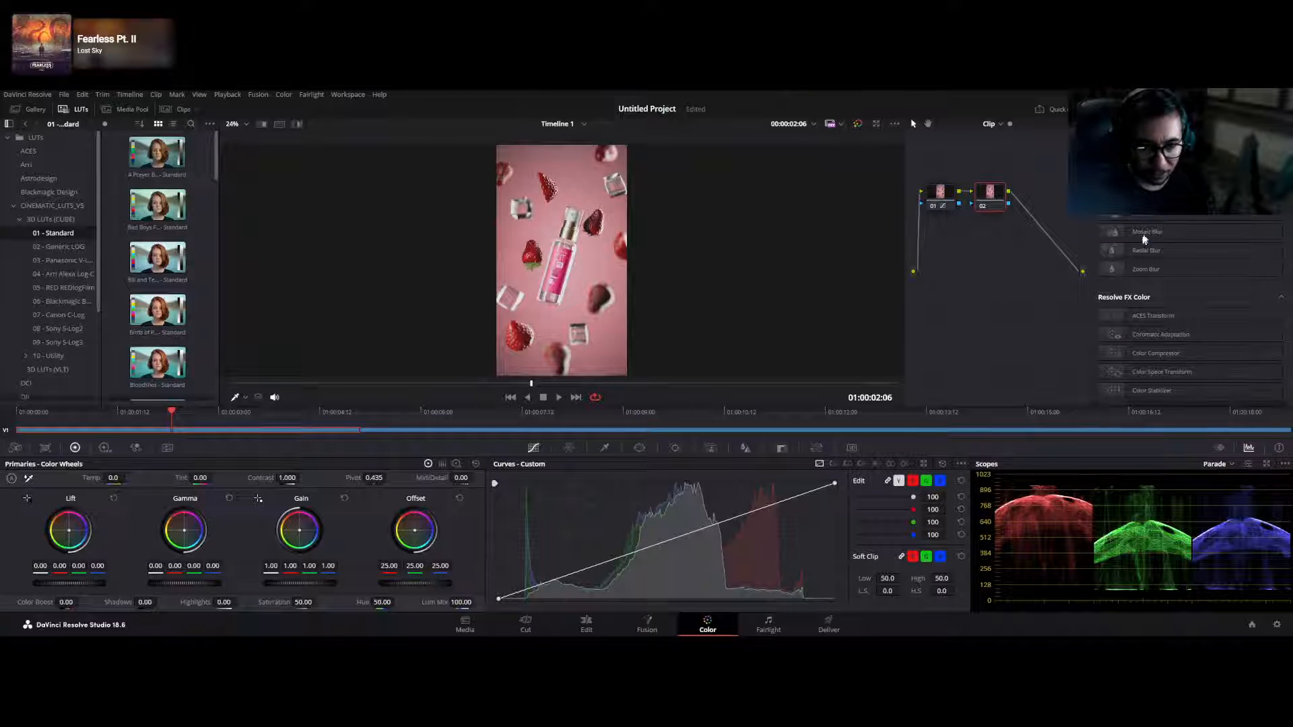
pyautogui.scroll(-2, 1179, 276)
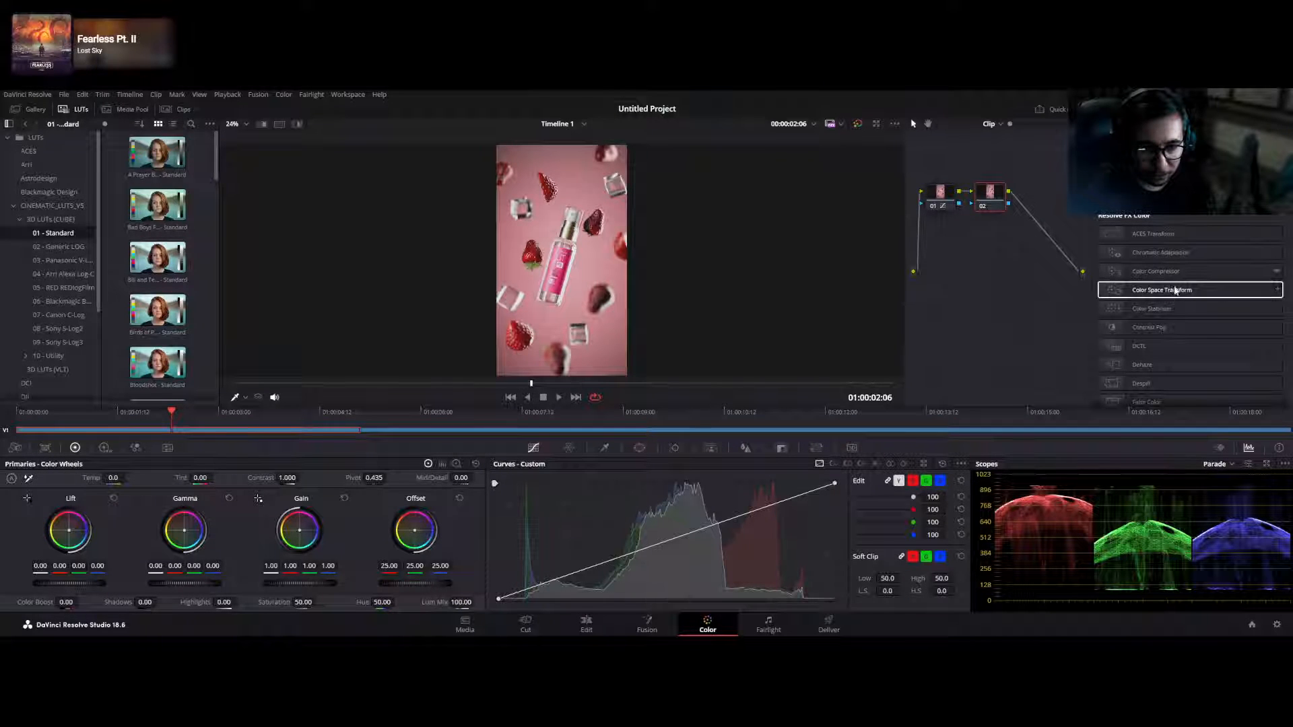
pyautogui.scroll(1, 1180, 286)
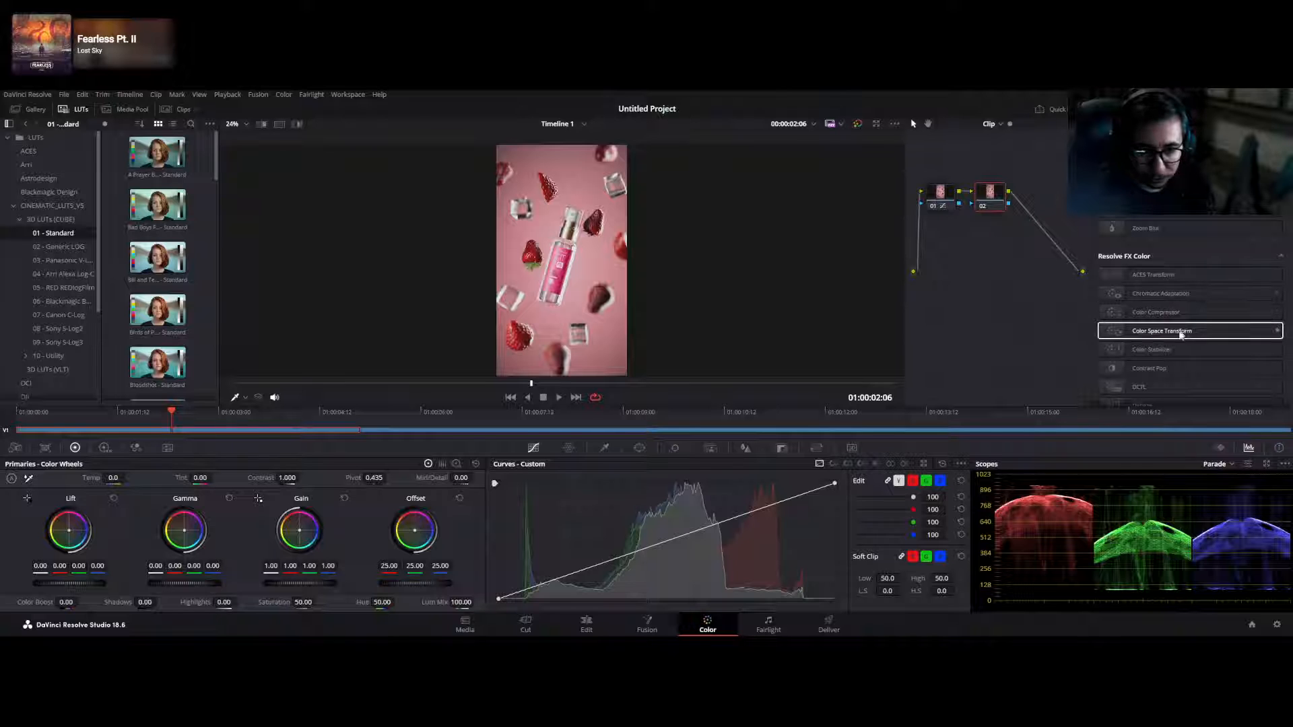
pyautogui.moveTo(1183, 330); pyautogui.dragTo(1002, 209)
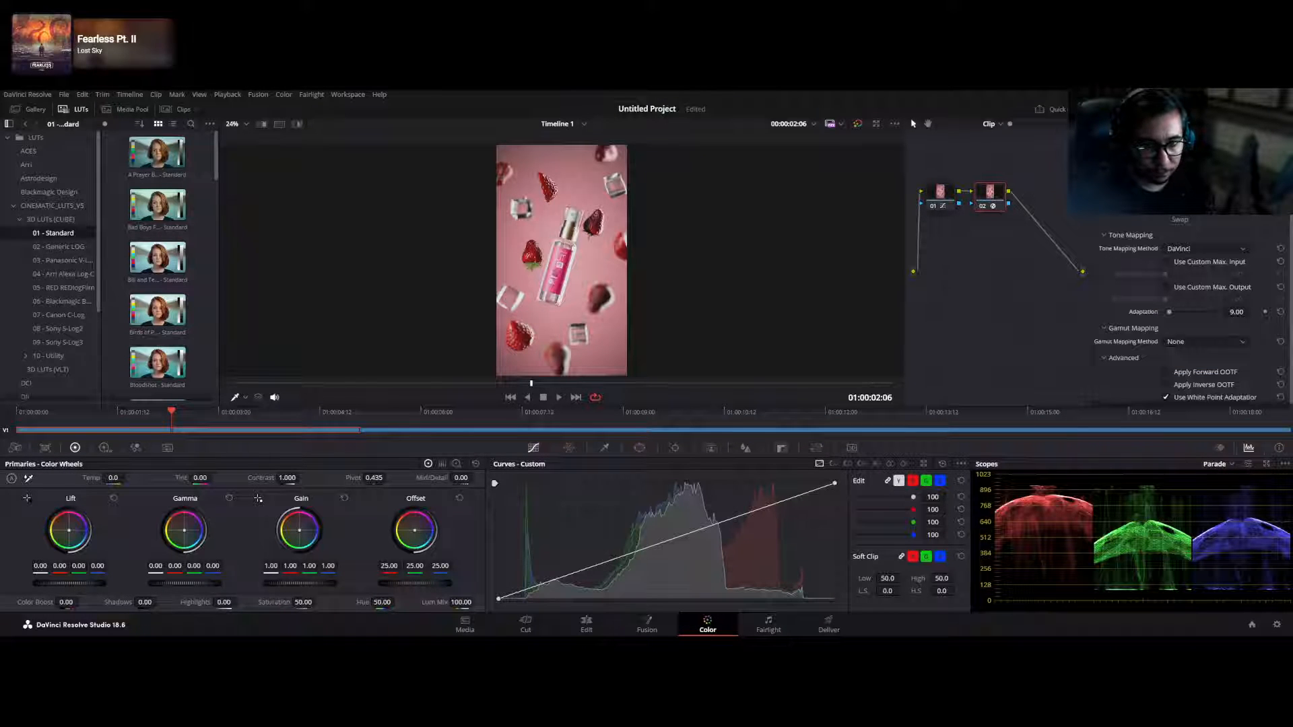
pyautogui.click(1205, 179)
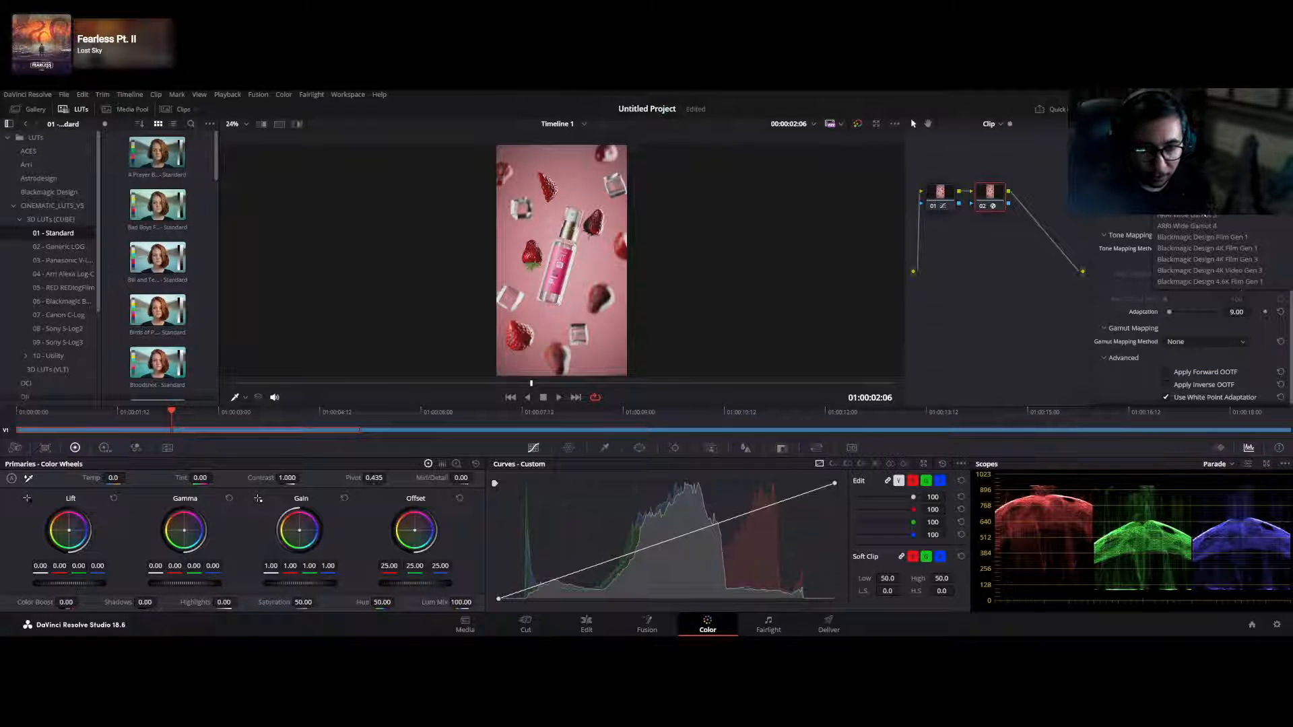
pyautogui.click(1175, 163)
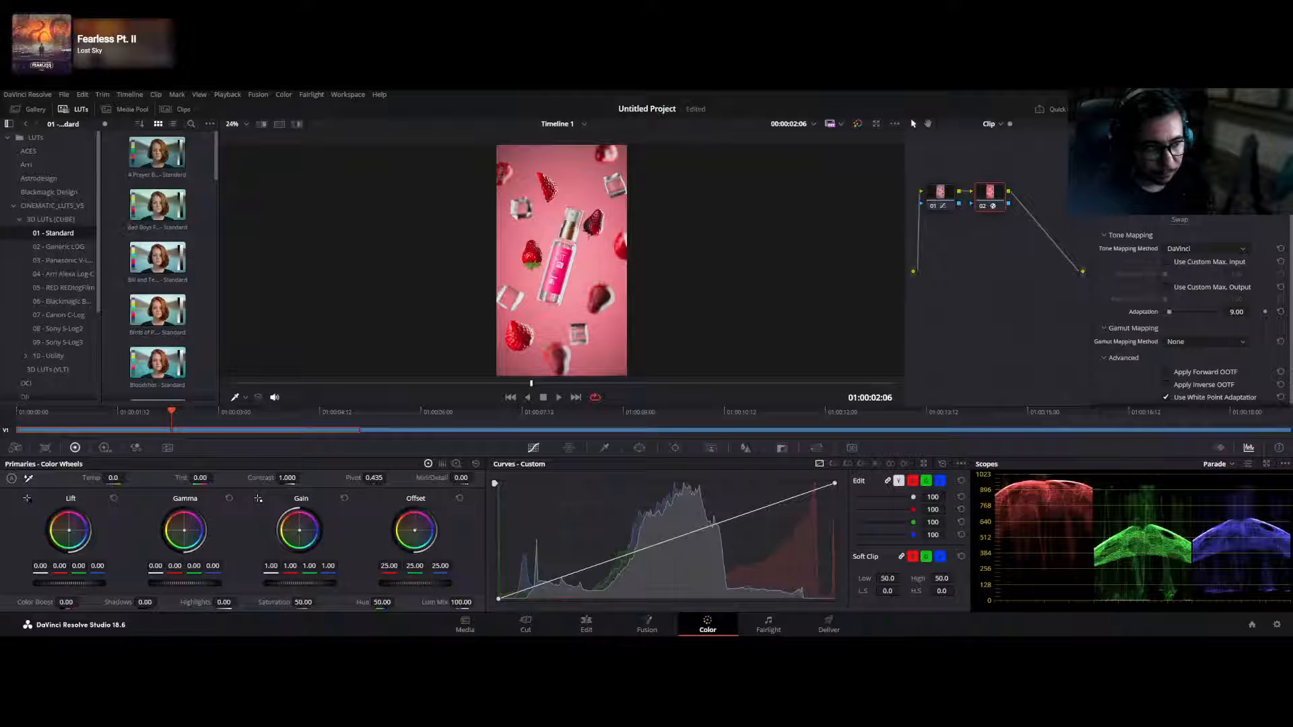
# - Try different gamma options in the Color Space Transform on node 02
pyautogui.click(1205, 249)
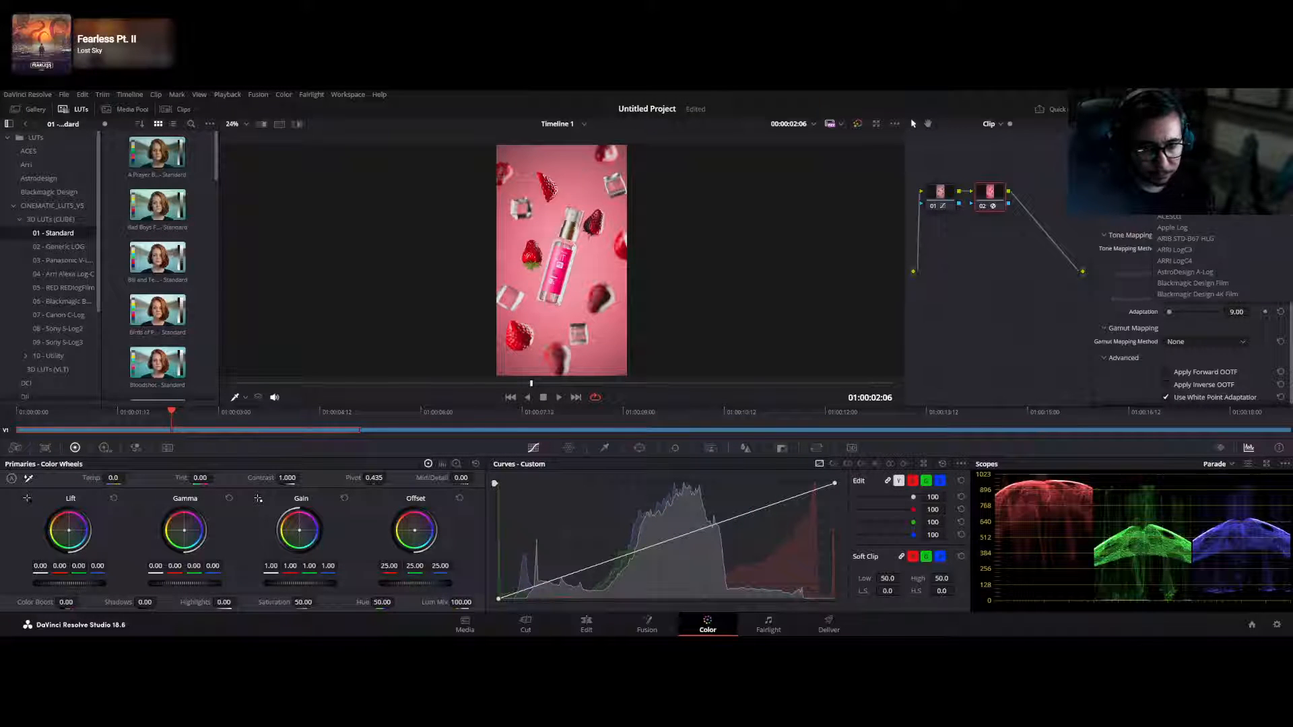
pyautogui.click(1189, 216)
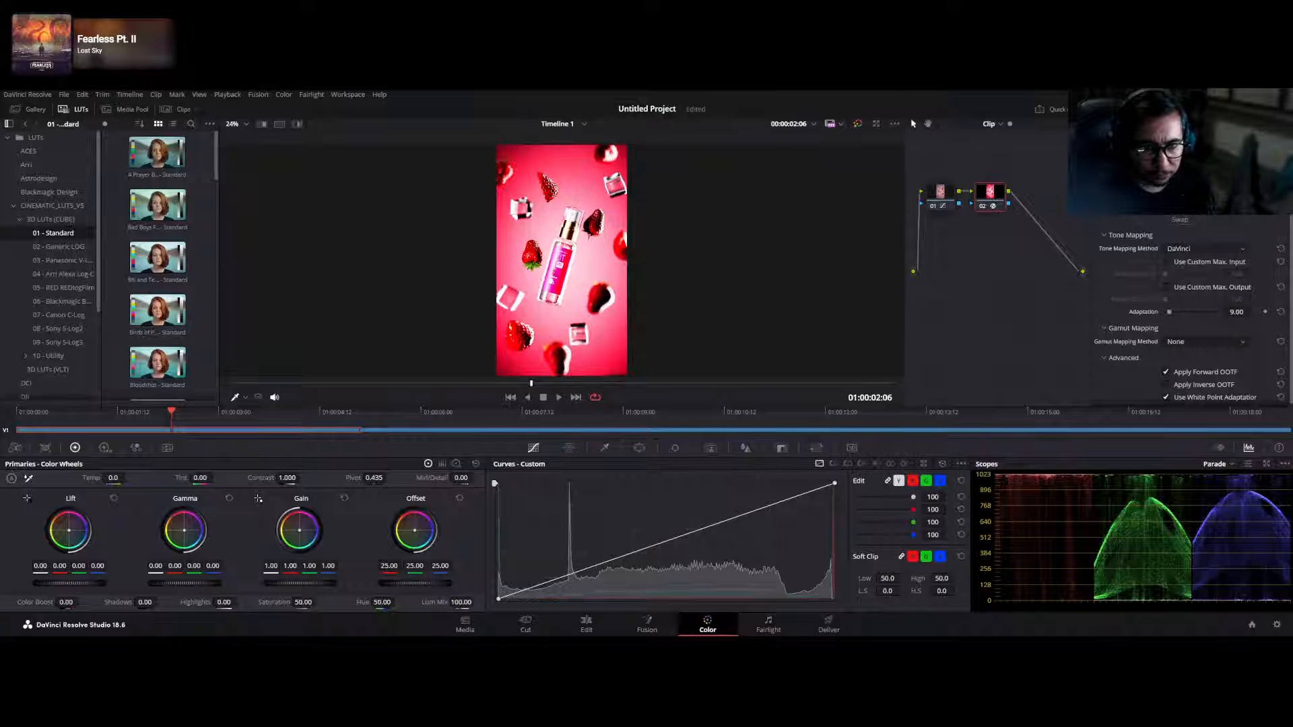
pyautogui.click(1185, 226)
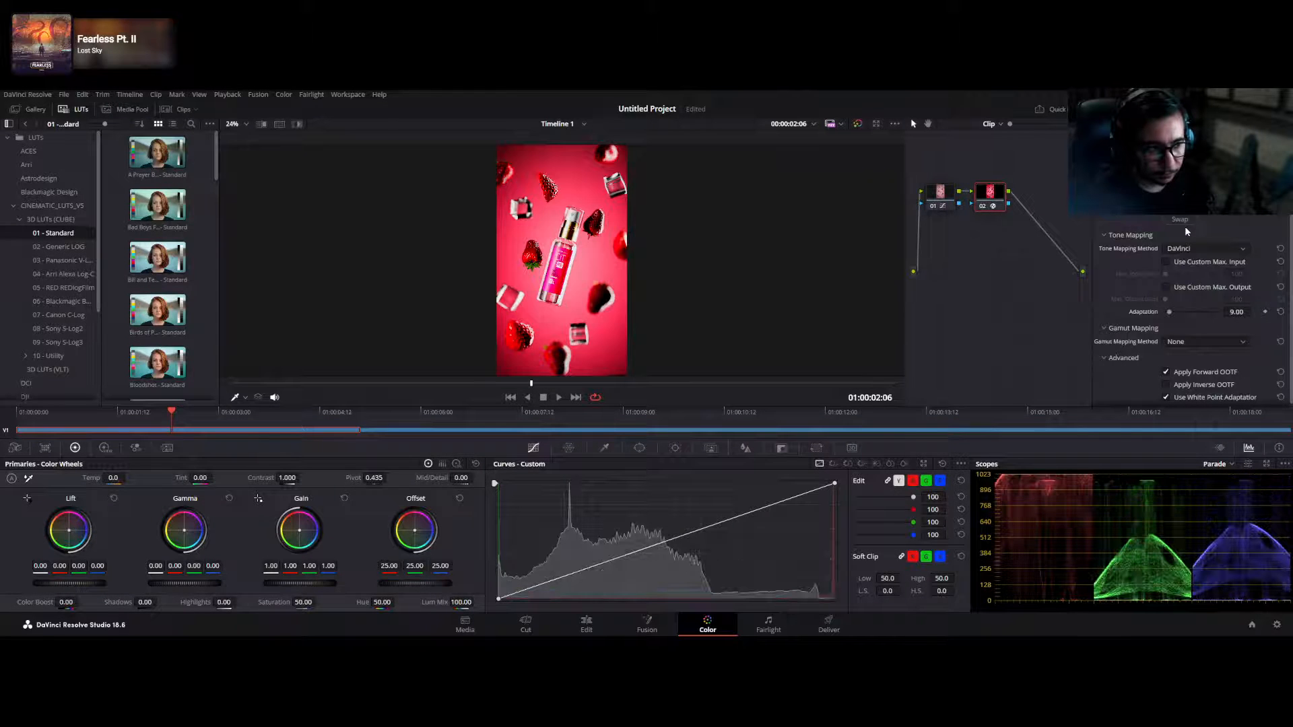
pyautogui.click(1185, 231)
pyautogui.click(1205, 227)
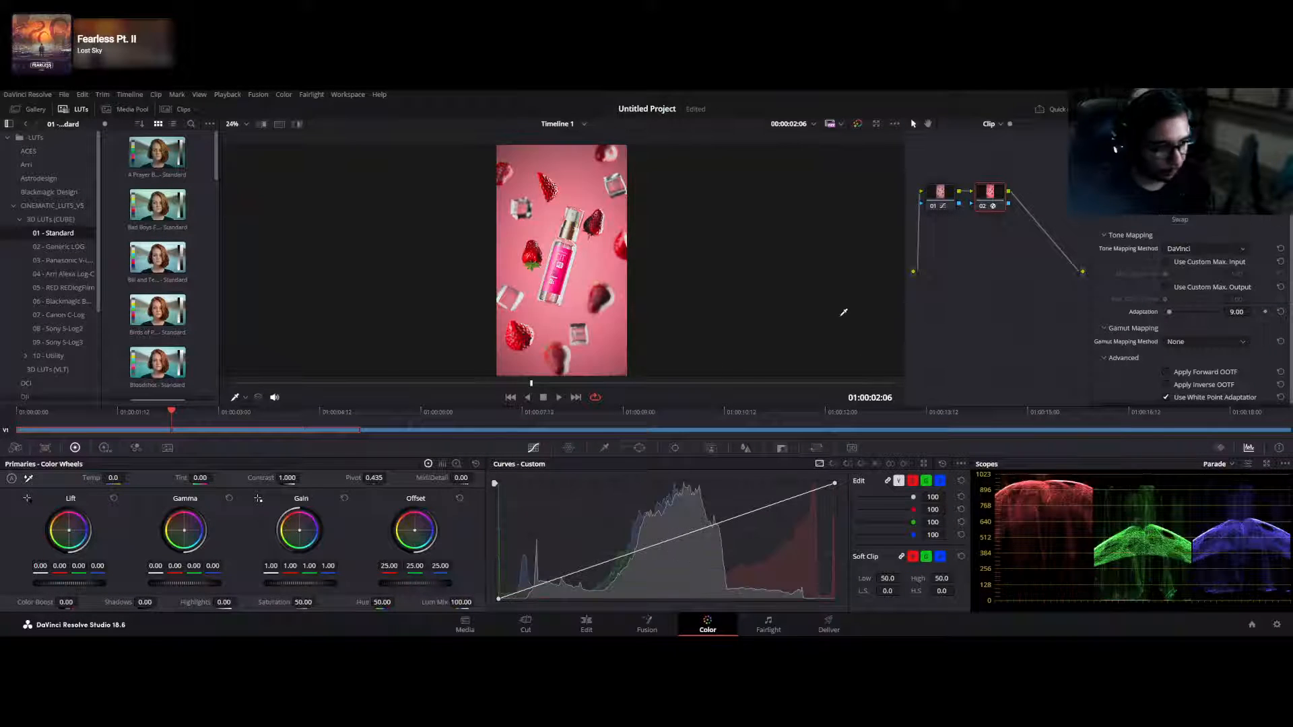
# - Compare the image with node 02's Color Space Transform turned off and on in the full-screen viewer
pyautogui.hotkey('ctrl', 'f')
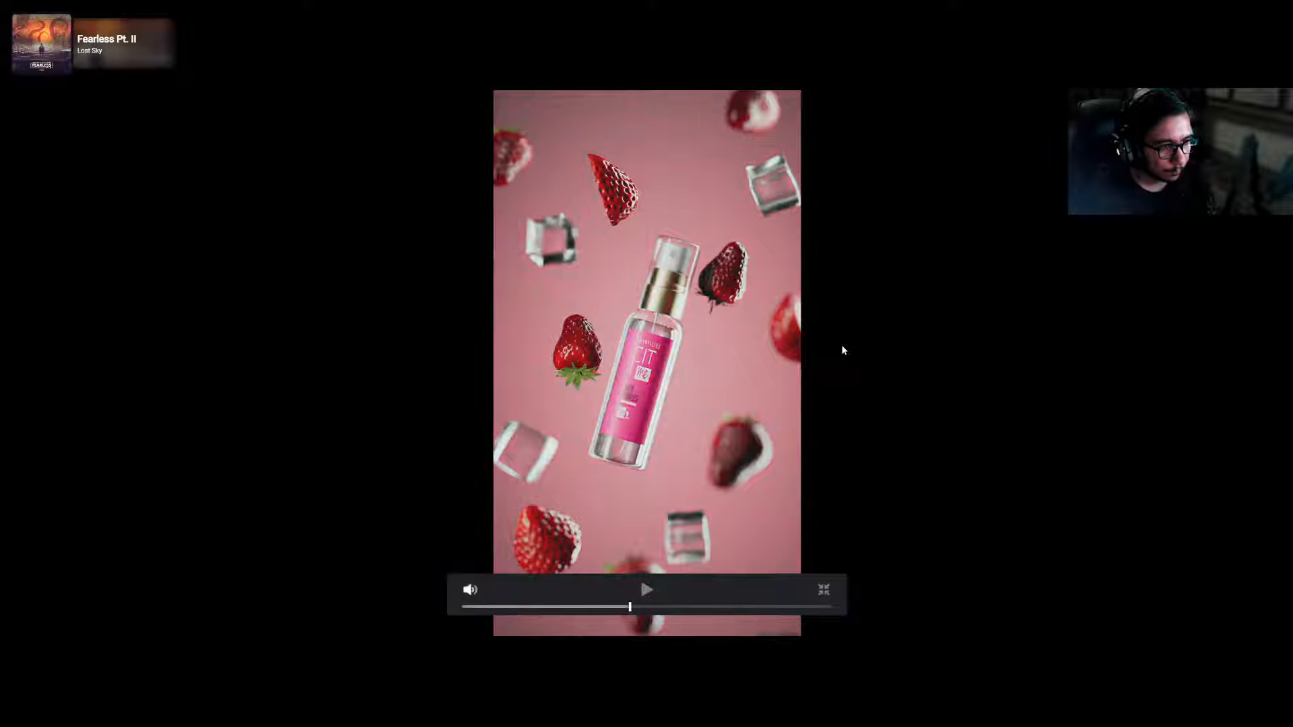
pyautogui.hotkey('ctrl', 'd')
pyautogui.hotkey('ctrl', 'd')
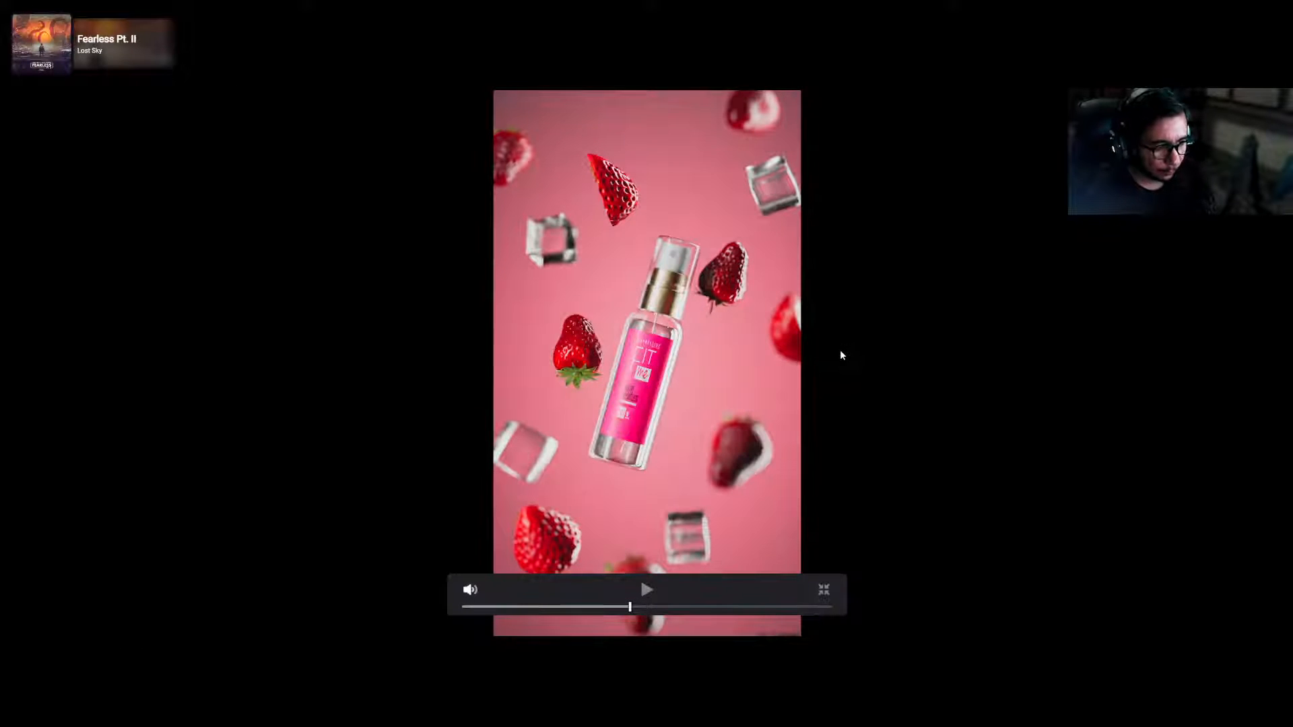
pyautogui.hotkey('ctrl', 'f')
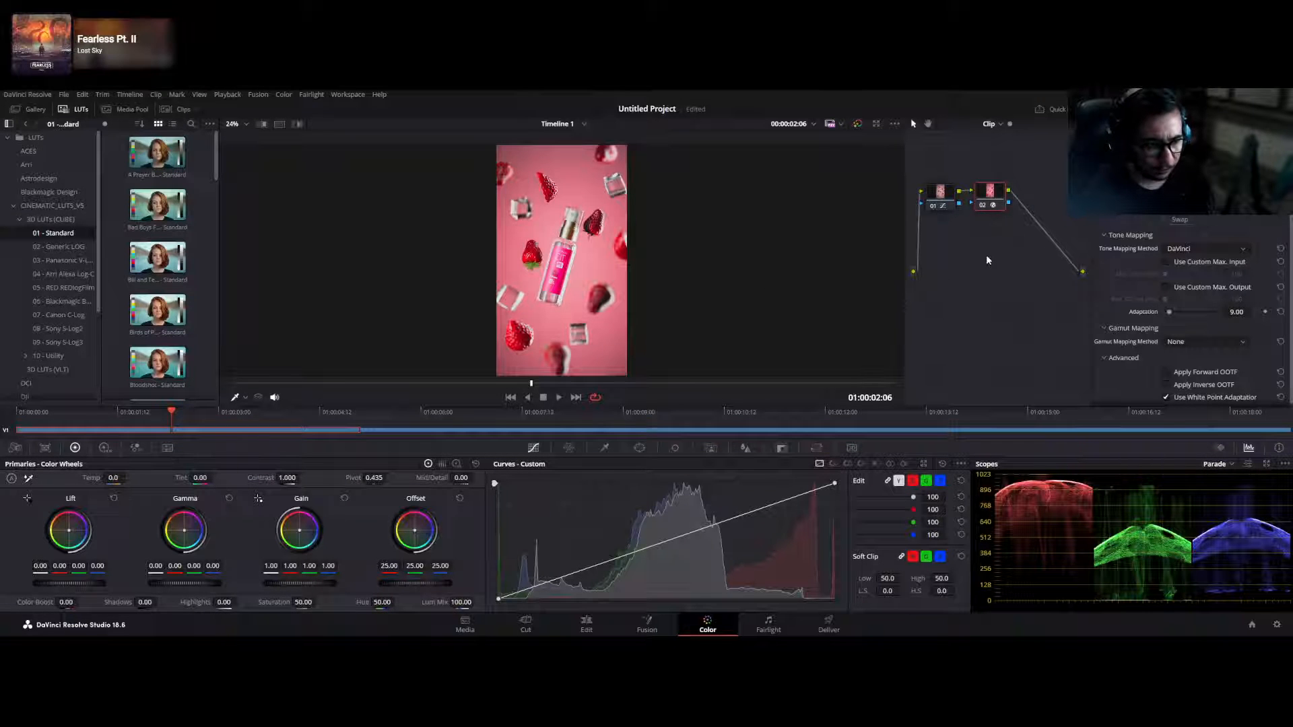
pyautogui.hotkey('alt', 's')
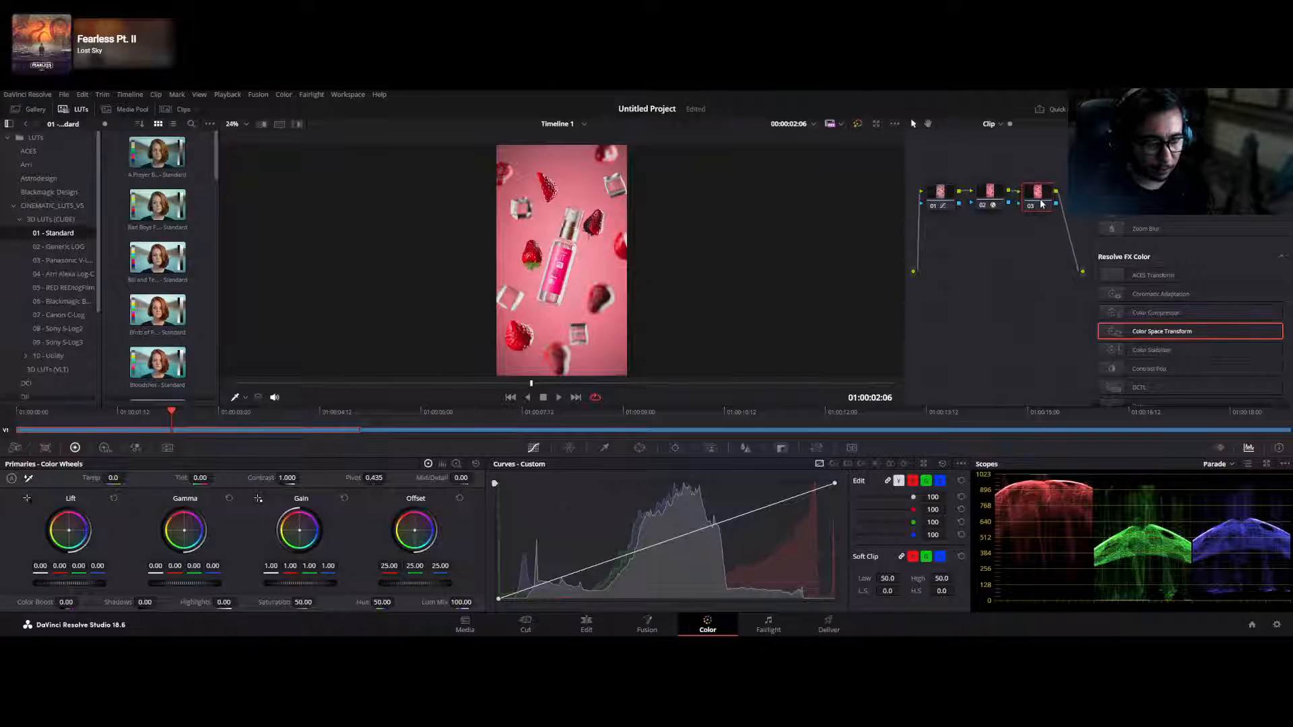
pyautogui.hotkey('ctrl', 'z')
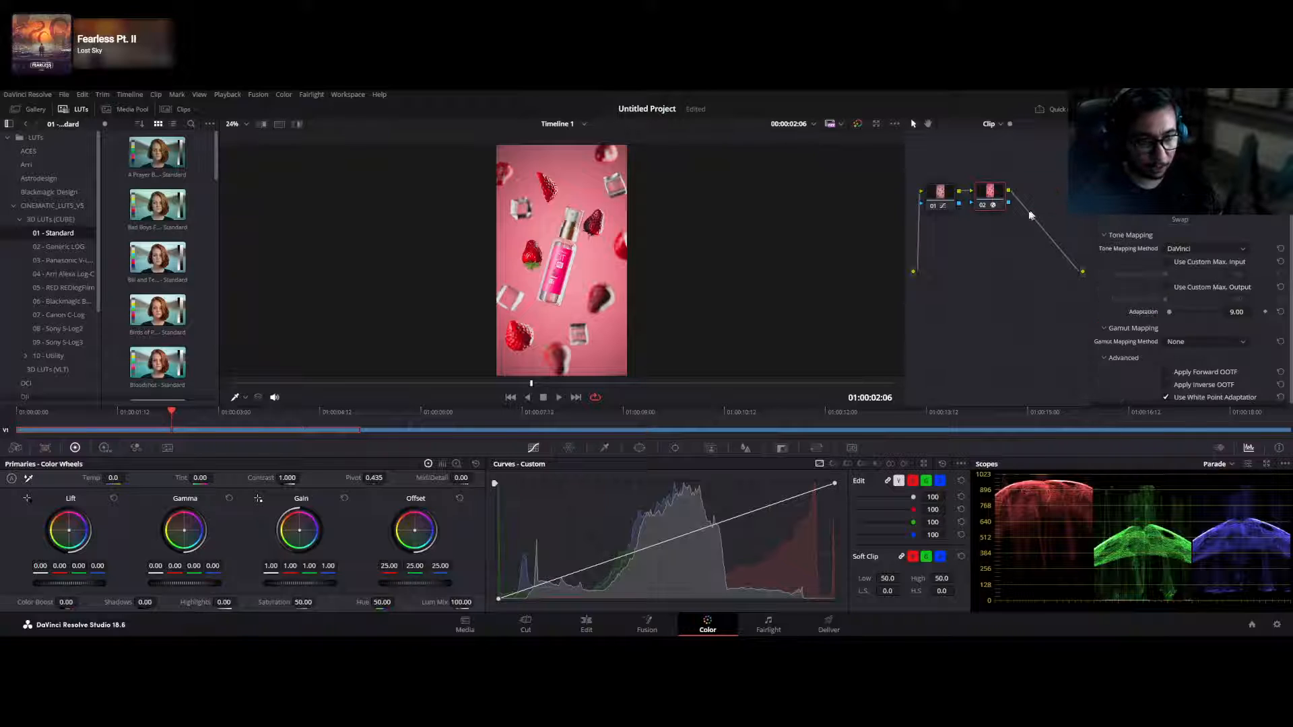
pyautogui.click(933, 206)
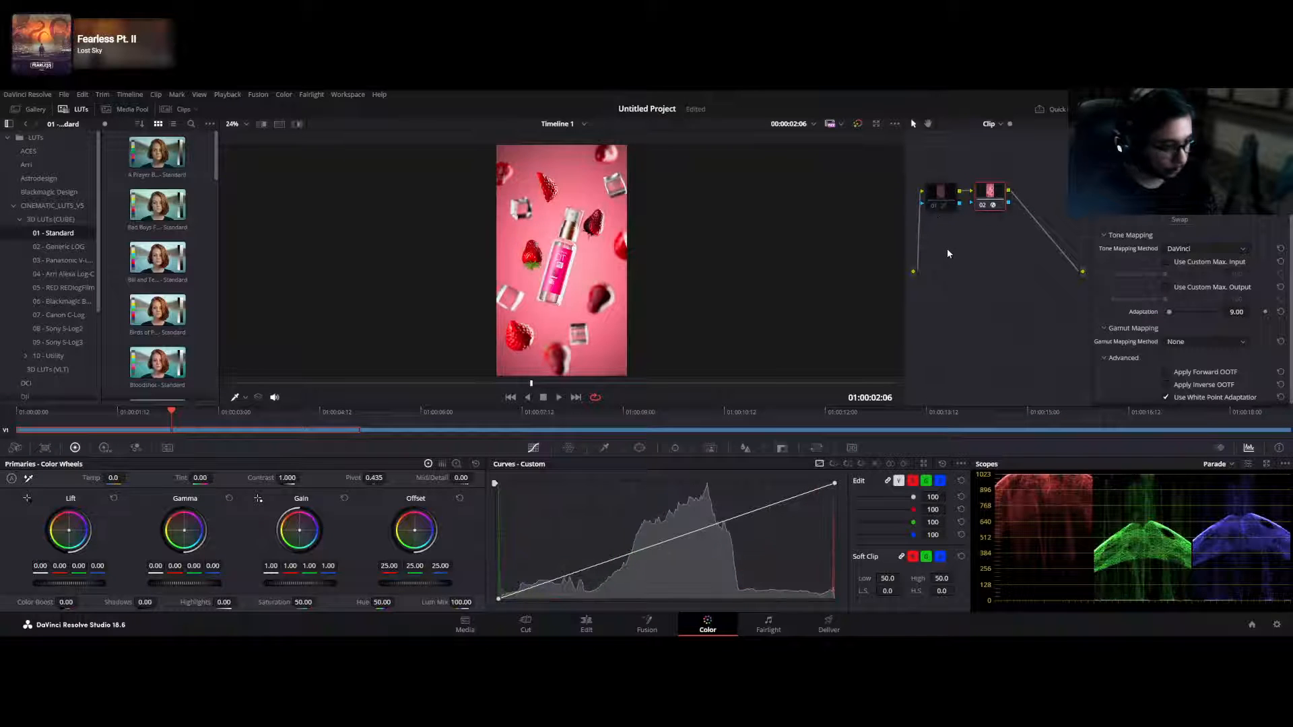
# - Insert an empty serial node before the curve node and position it below the other nodes
pyautogui.click(943, 204)
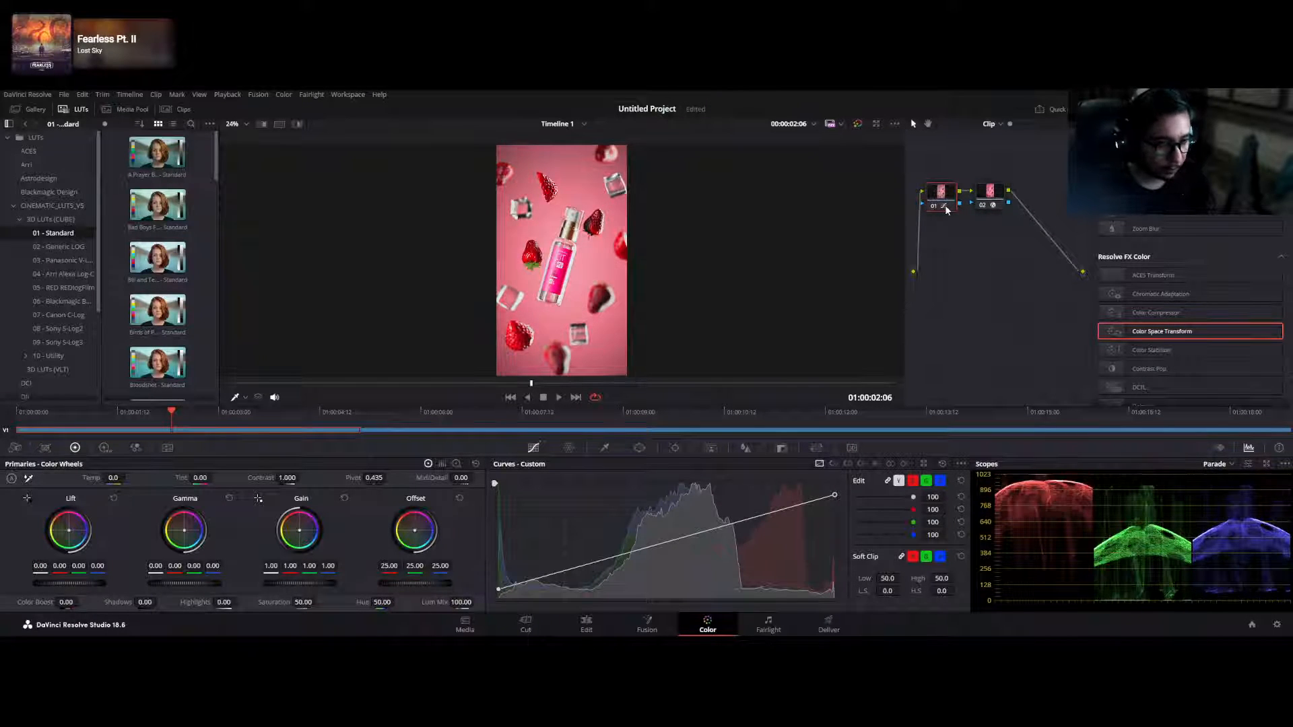
pyautogui.hotkey('alt', 's')
pyautogui.moveTo(942, 209); pyautogui.dragTo(946, 244)
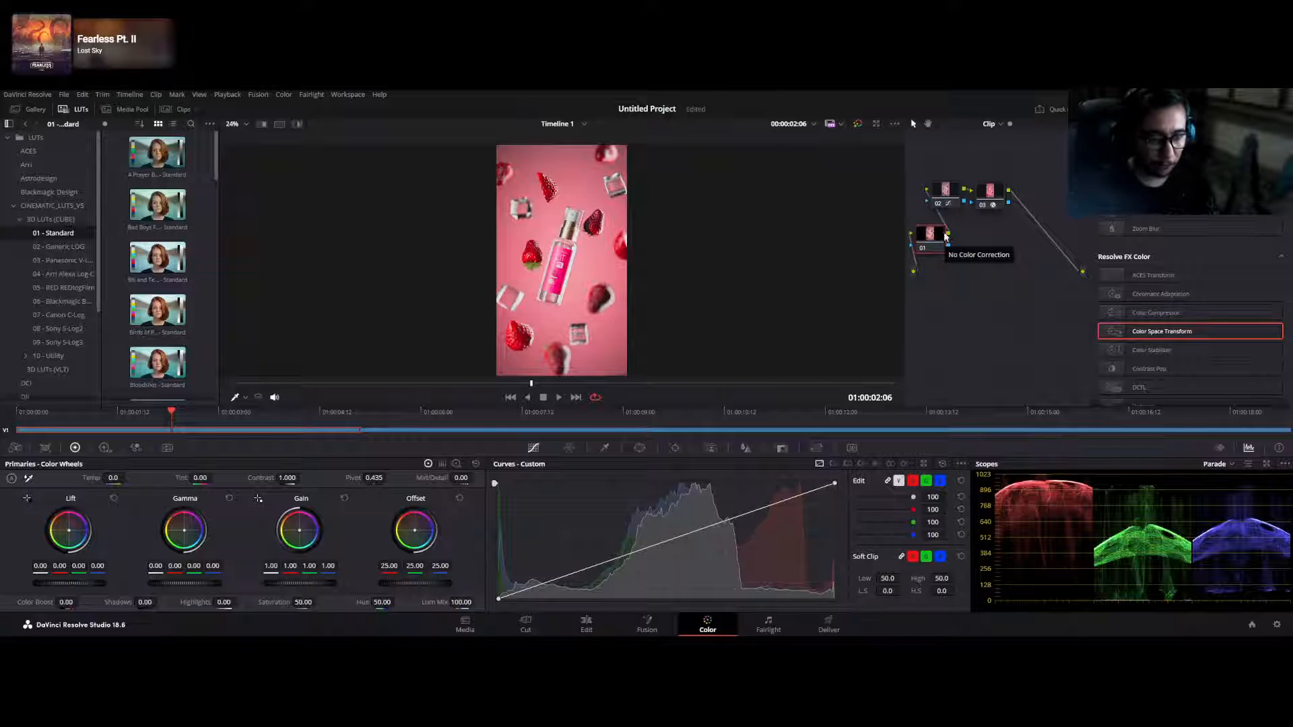
pyautogui.moveTo(928, 233); pyautogui.dragTo(932, 237)
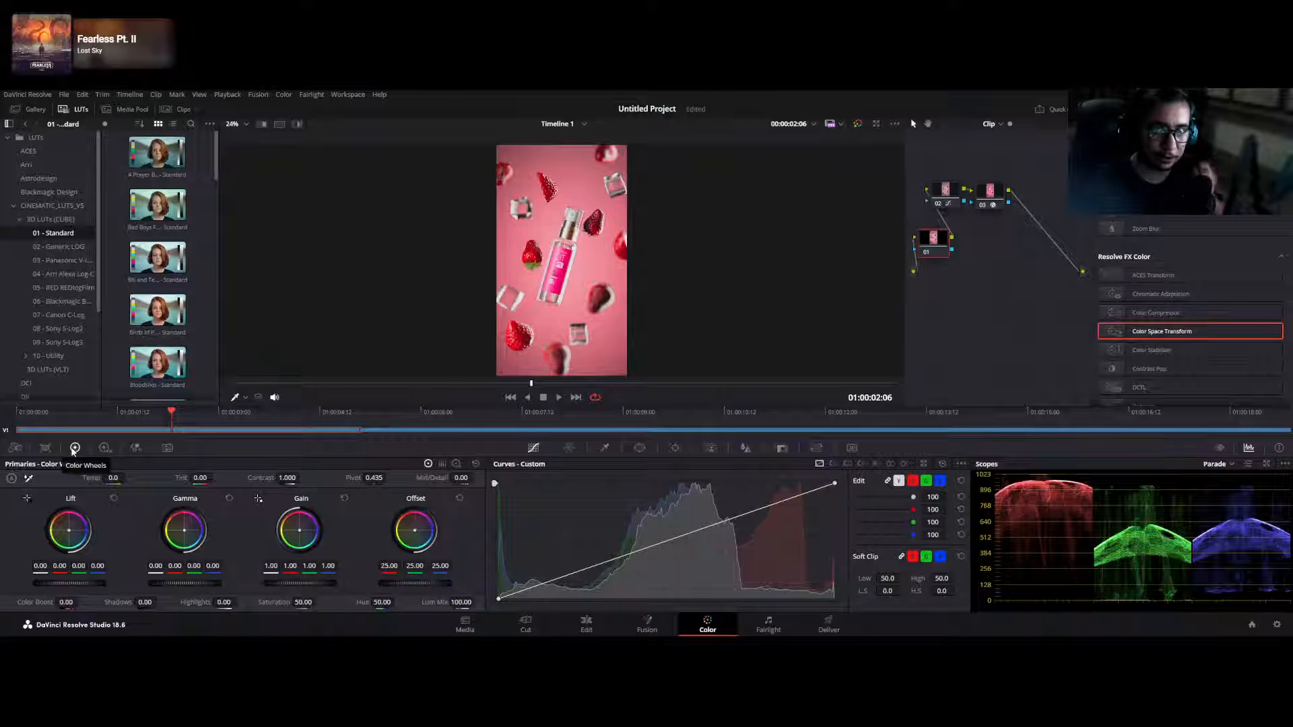
# - Enable temporal noise reduction on the new first node with 5 frames and the motion estimation type set to Better
pyautogui.click(167, 449)
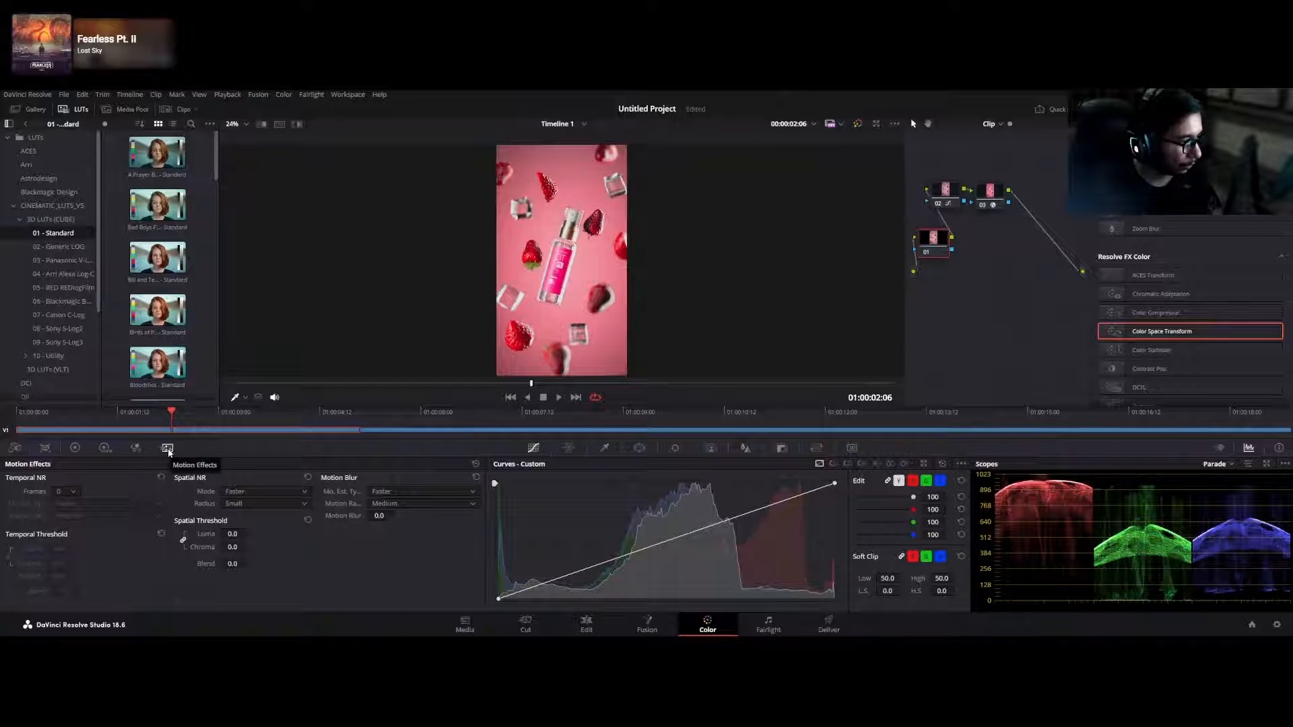
pyautogui.click(68, 493)
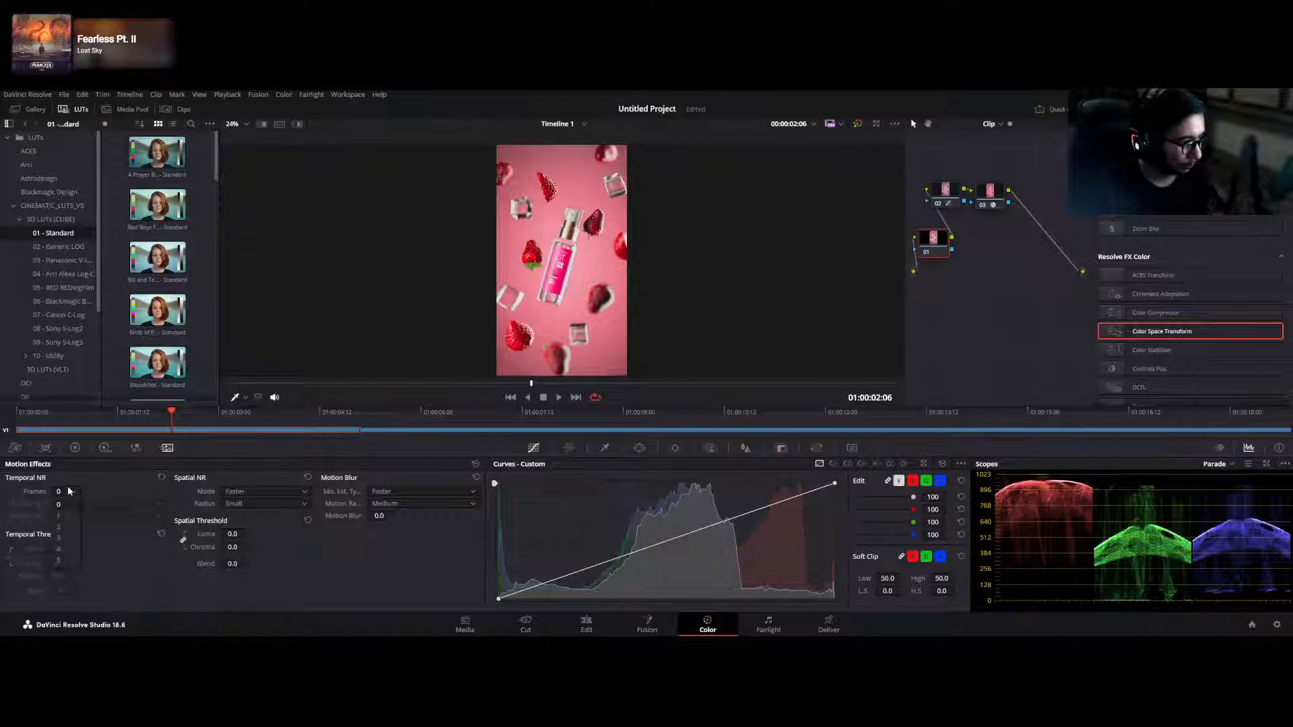
pyautogui.click(71, 557)
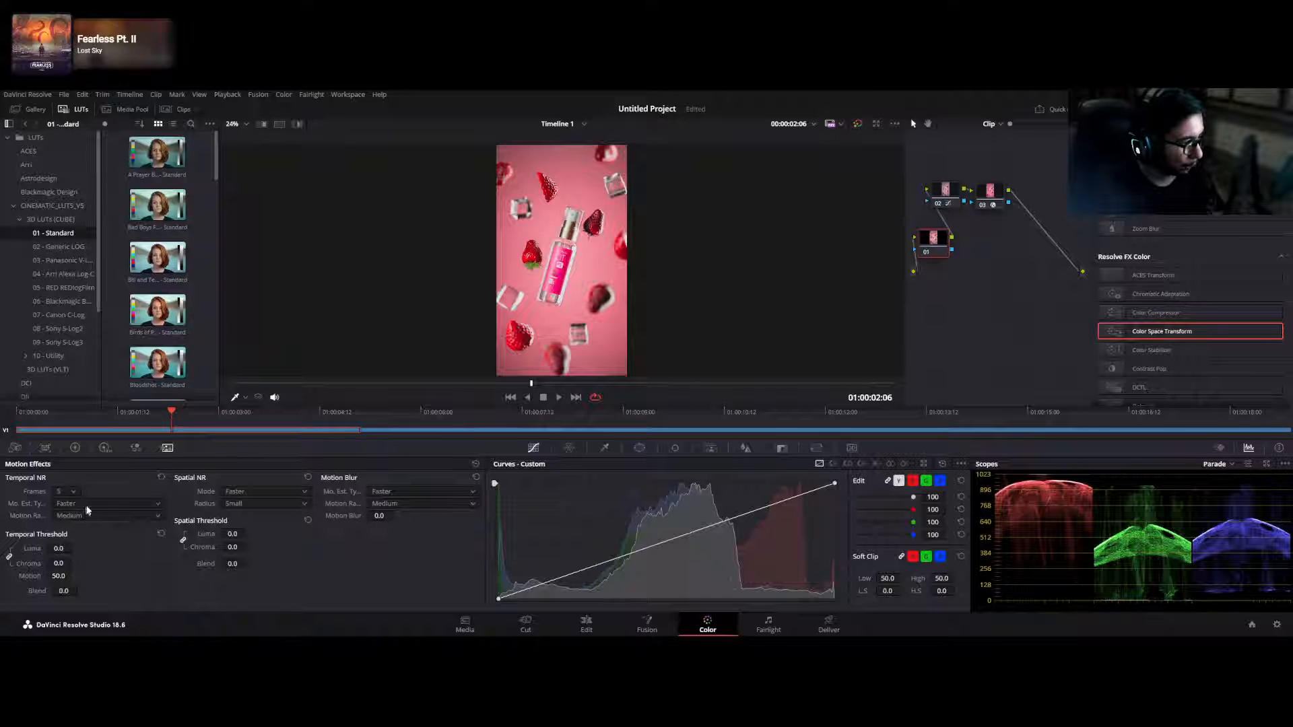
pyautogui.click(92, 505)
pyautogui.click(81, 527)
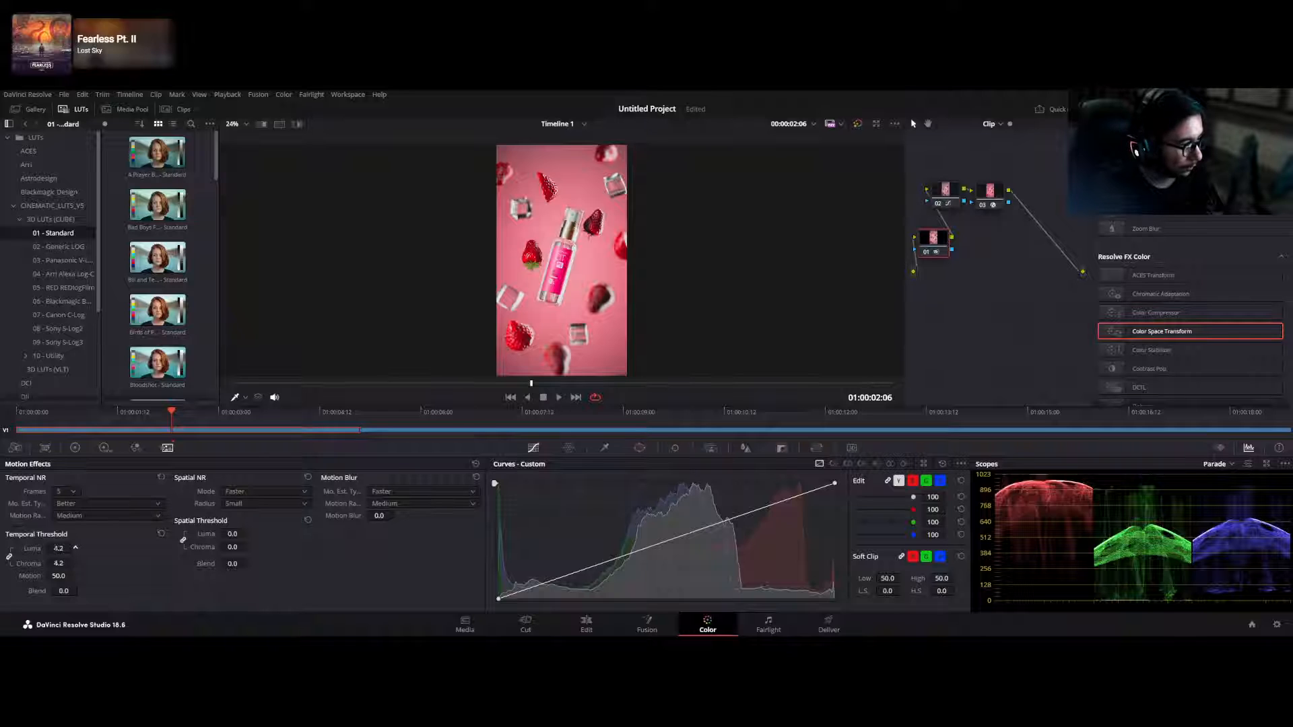
# - Raise node 01's linked temporal luma and chroma thresholds to 76.6 while checking the bottle label up close
pyautogui.moveTo(76, 548); pyautogui.dragTo(76, 548)
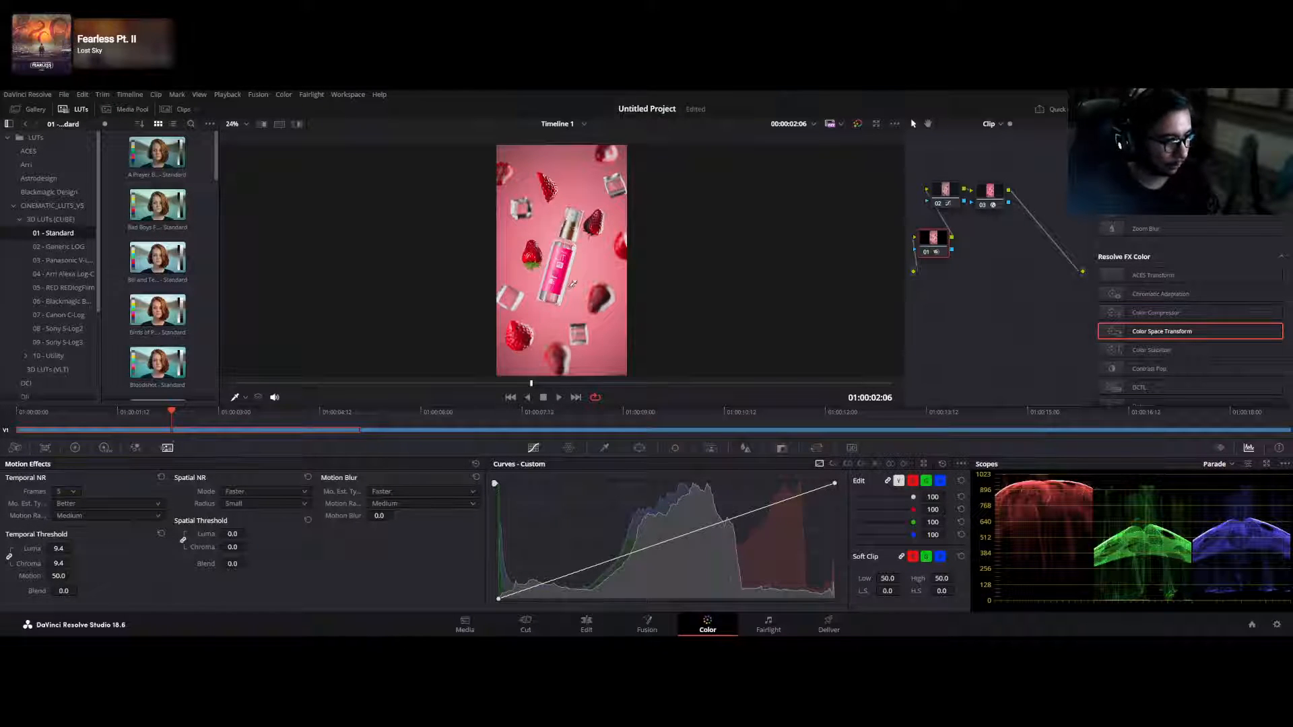
pyautogui.scroll(8, 572, 284)
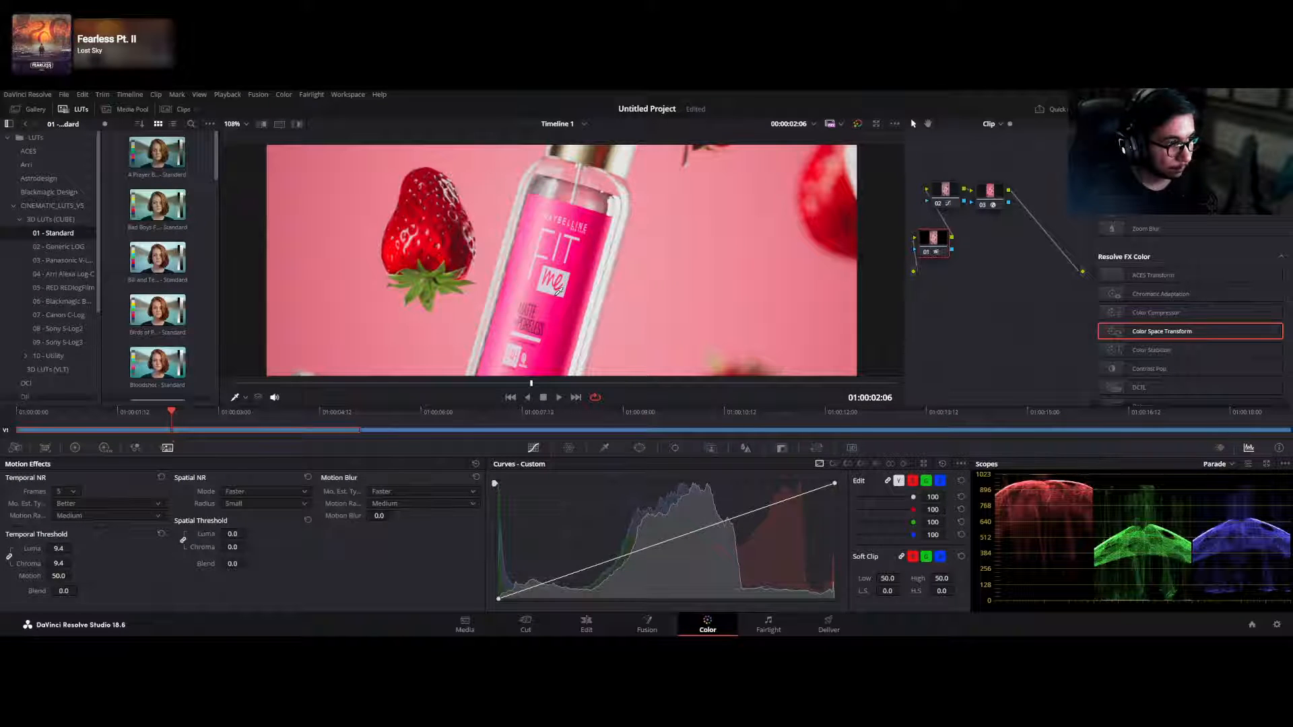
pyautogui.scroll(6, 557, 290)
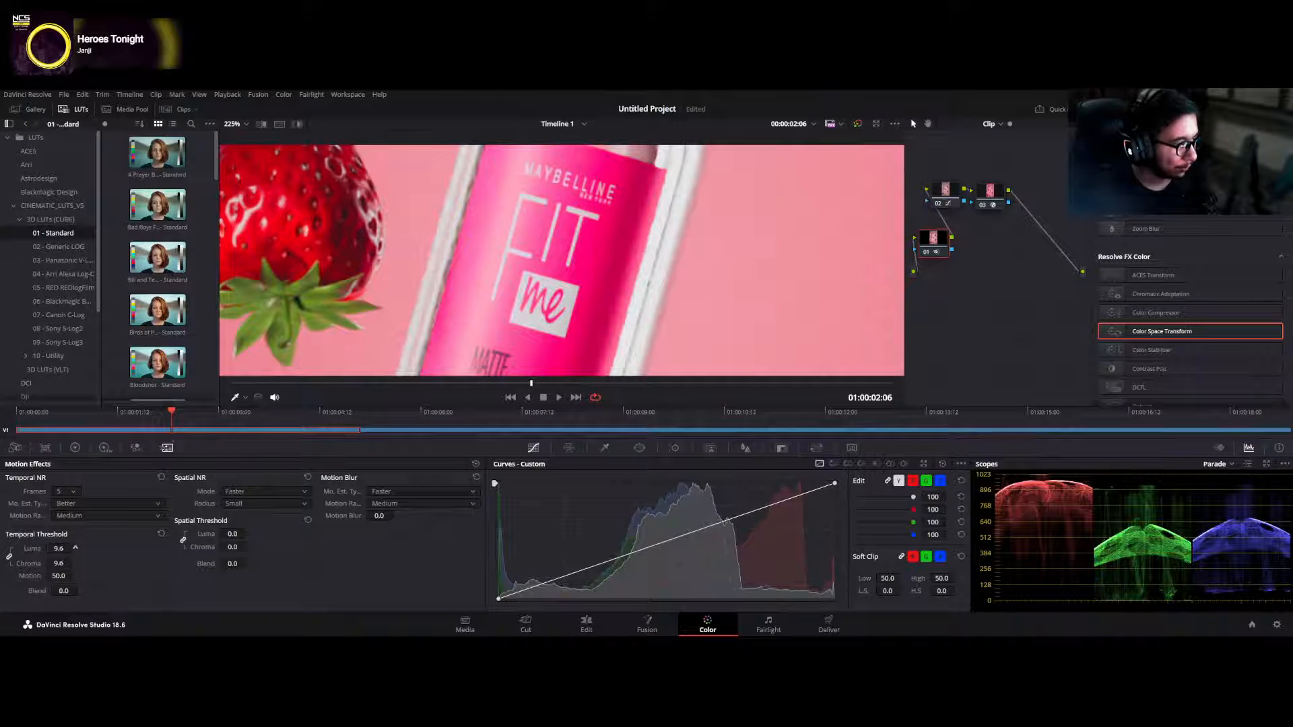
pyautogui.moveTo(60, 548); pyautogui.dragTo(79, 548)
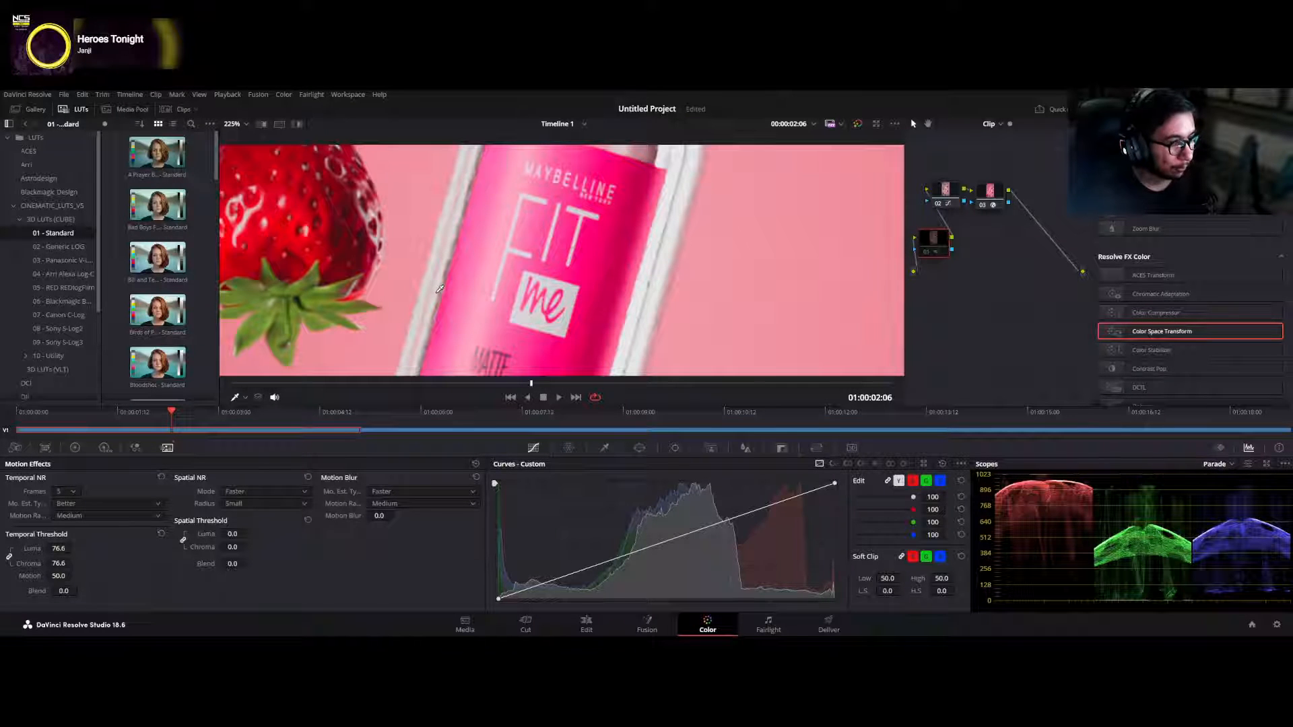
# - Set node 01's spatial luma and chroma thresholds to 6.0 and its motion blur to 2.2
pyautogui.scroll(-5, 438, 289)
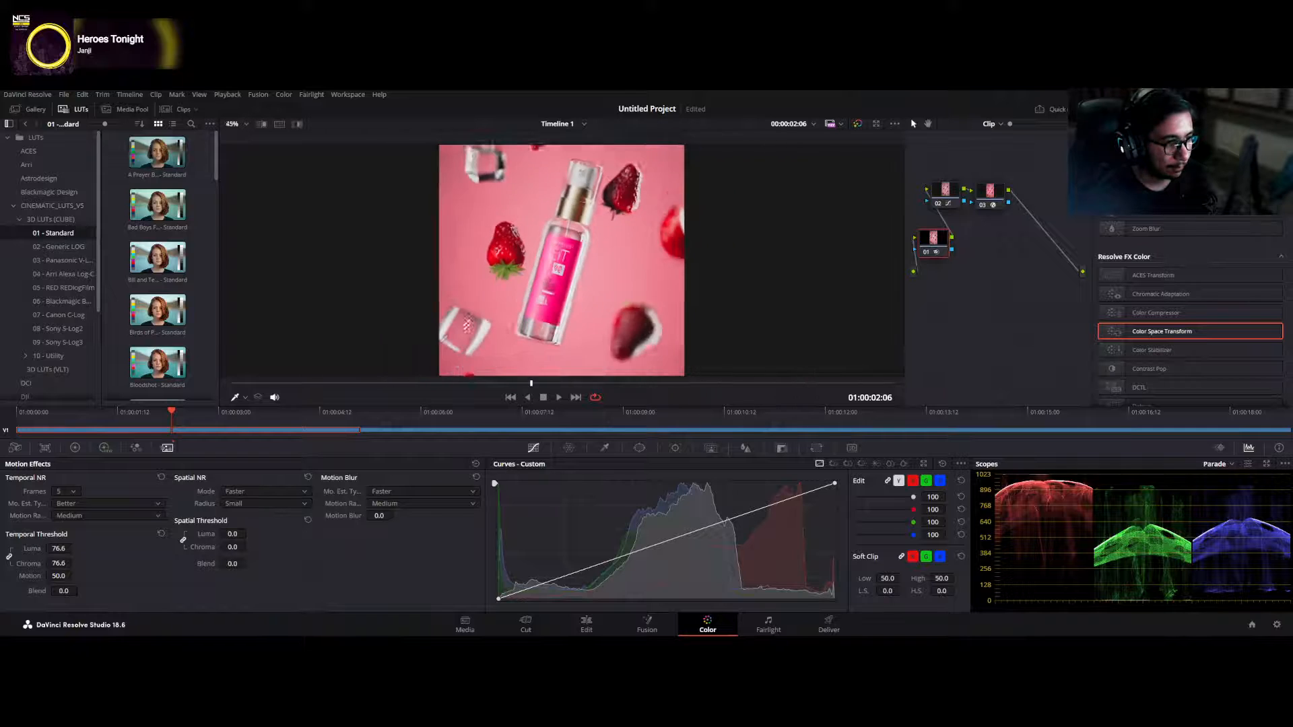
pyautogui.scroll(-2, 451, 310)
pyautogui.moveTo(233, 534); pyautogui.dragTo(251, 533)
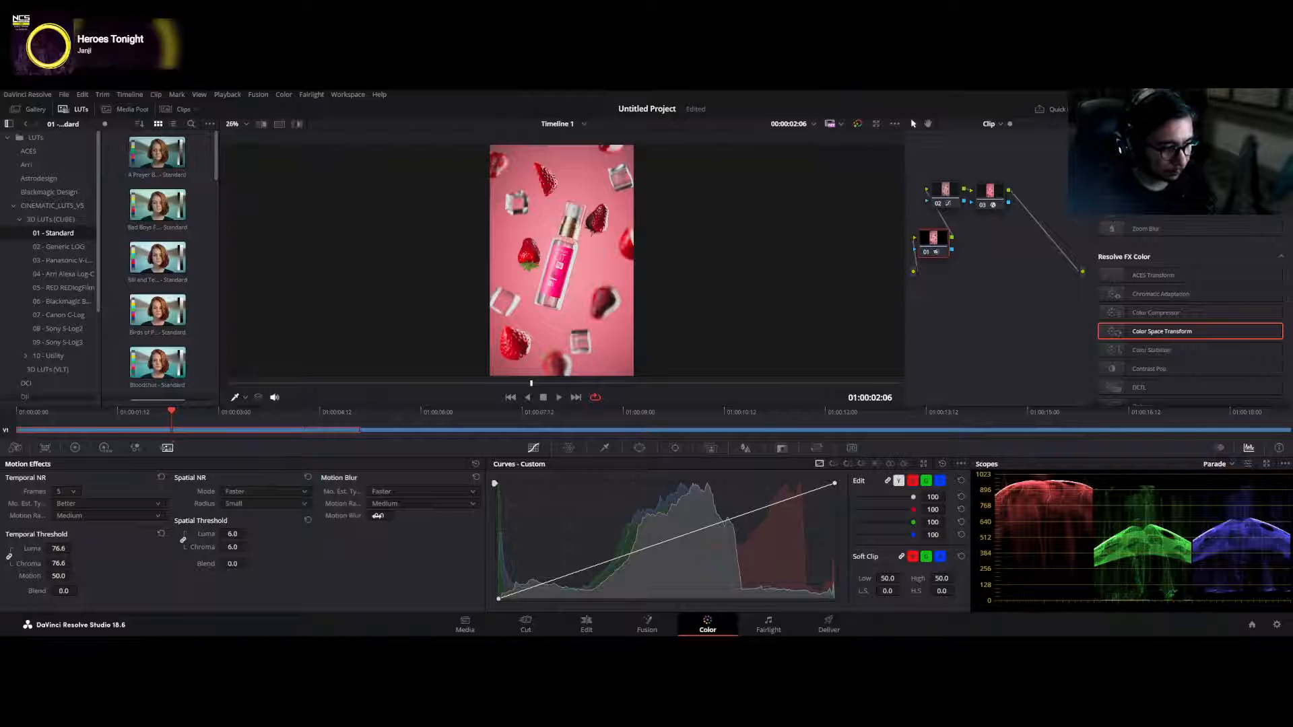
pyautogui.moveTo(378, 515); pyautogui.dragTo(396, 515)
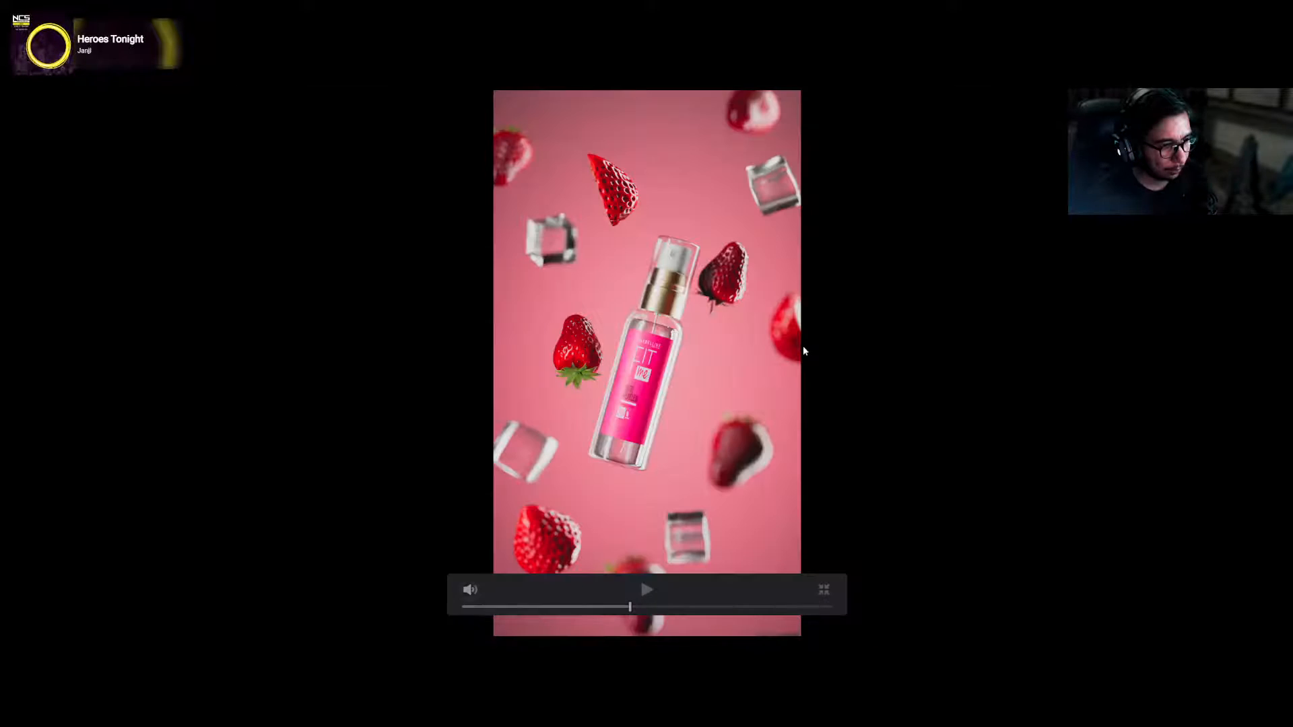
# - Play the denoised sequence from its start in the full-screen viewer with the audio muted
pyautogui.moveTo(491, 608); pyautogui.dragTo(451, 607)
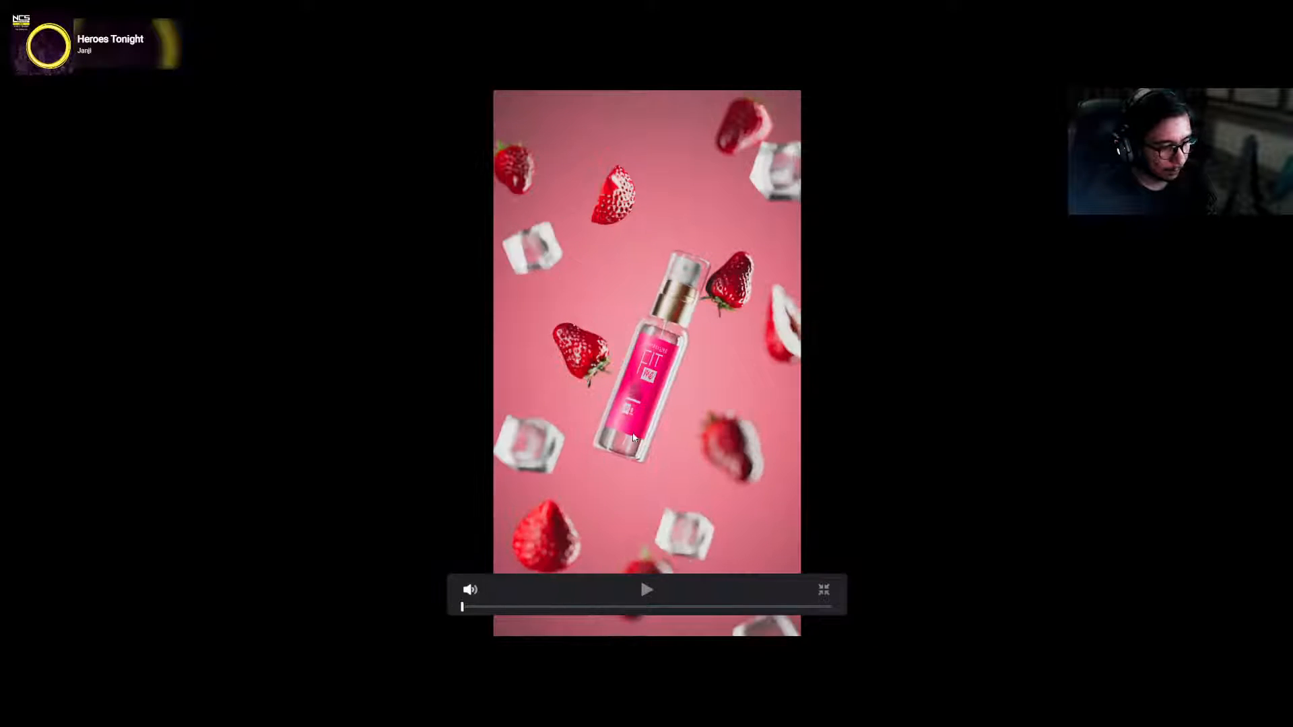
pyautogui.press('space')
pyautogui.click(470, 589)
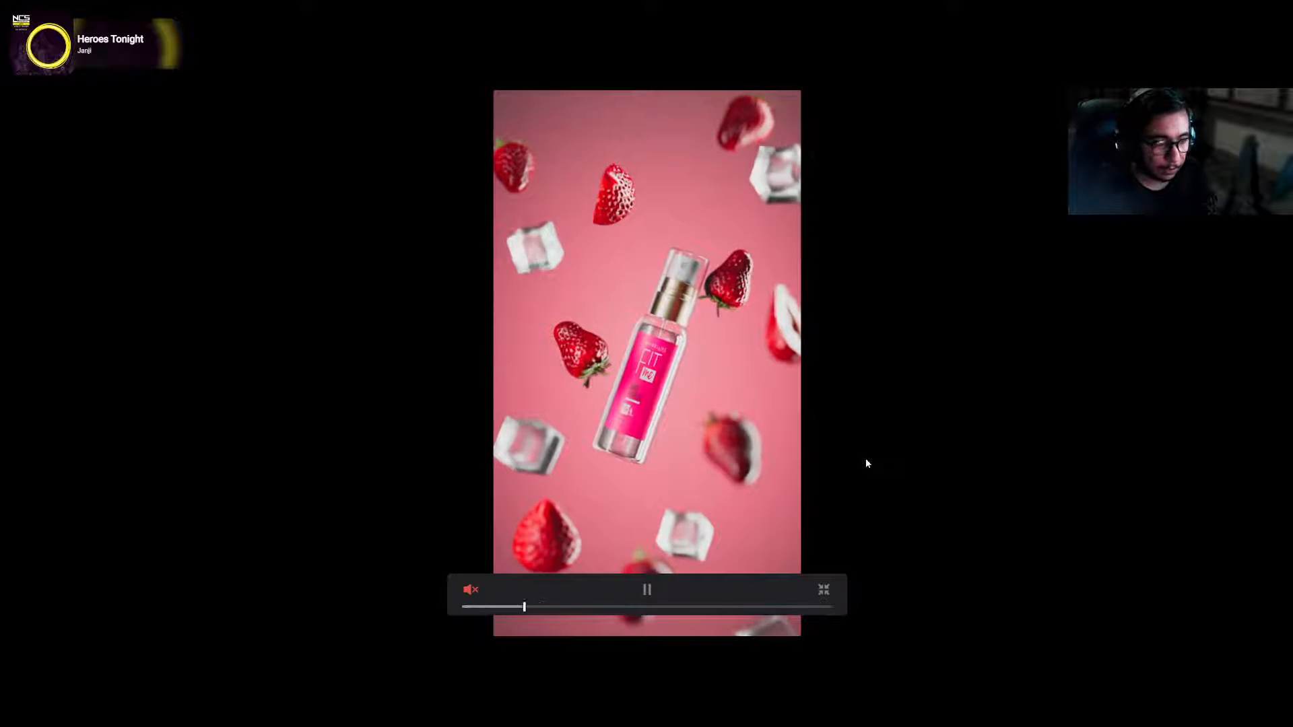
pyautogui.click(628, 319)
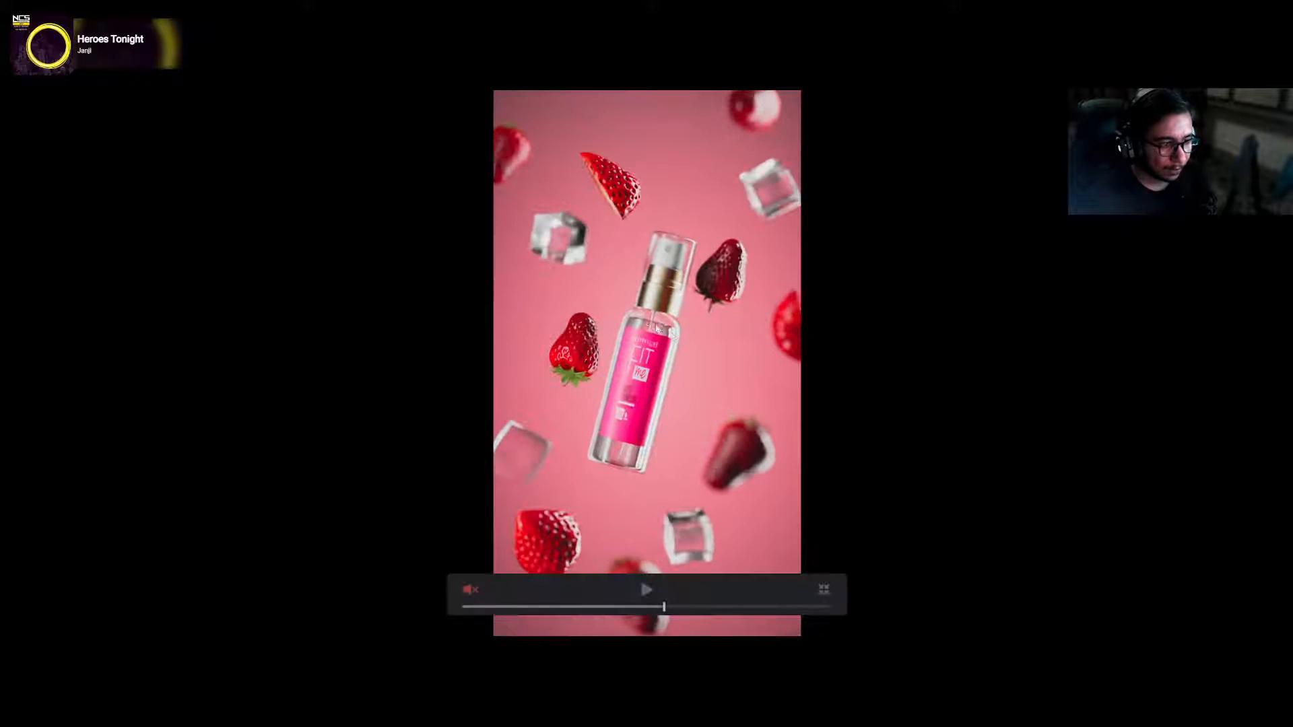
pyautogui.click(627, 325)
pyautogui.press('Escape')
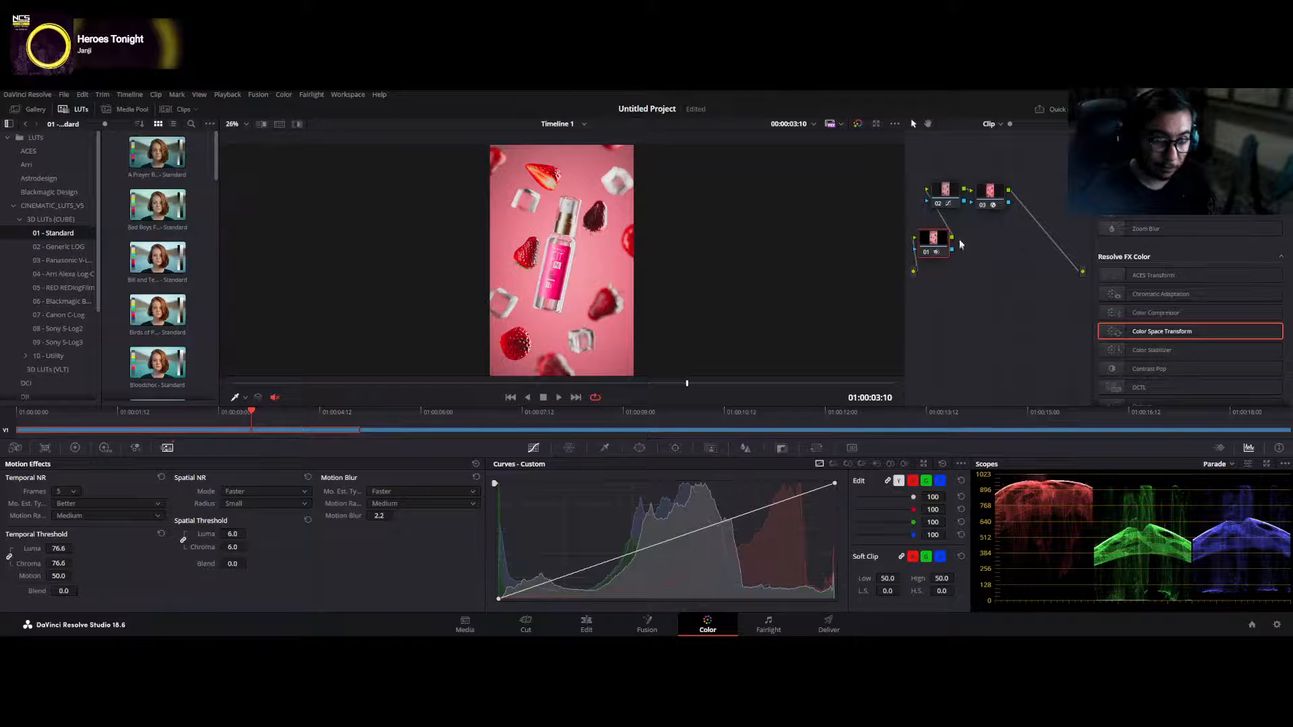
# - Add a serial node after node 03 and apply the Deflicker effect to it
pyautogui.click(989, 195)
pyautogui.hotkey('alt', 's')
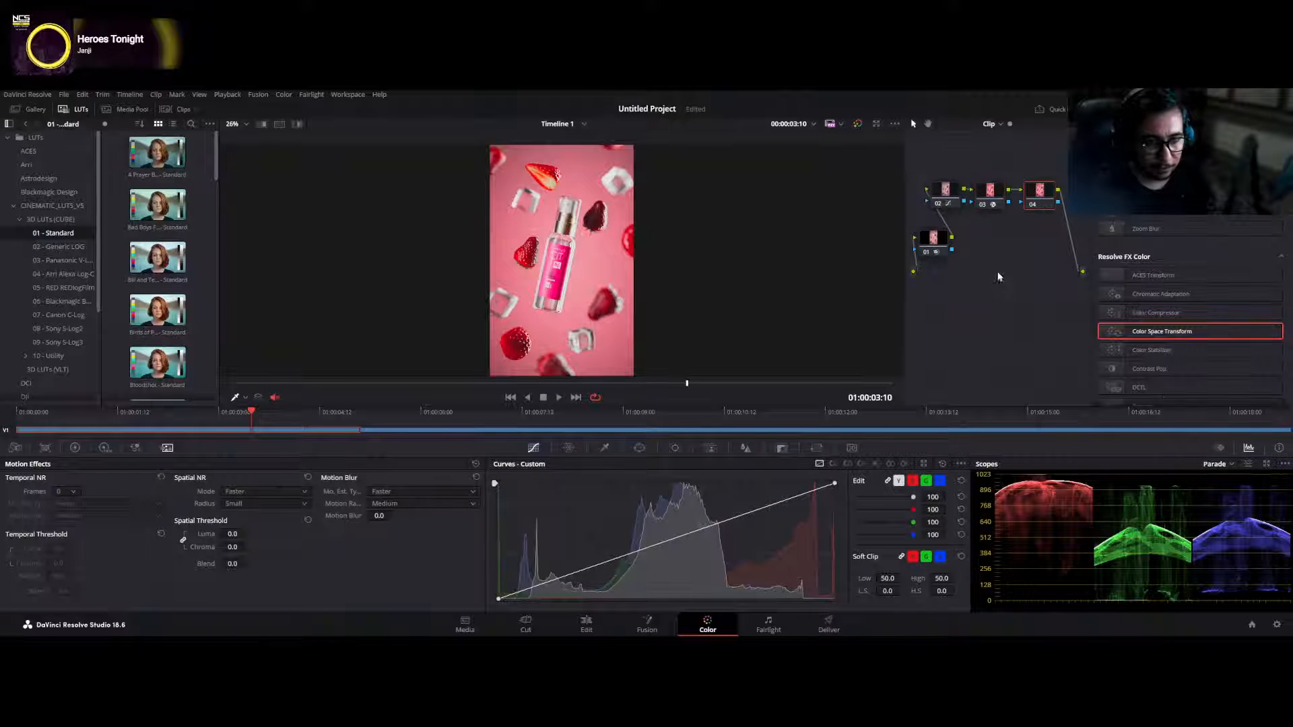
pyautogui.scroll(1, 1190, 310)
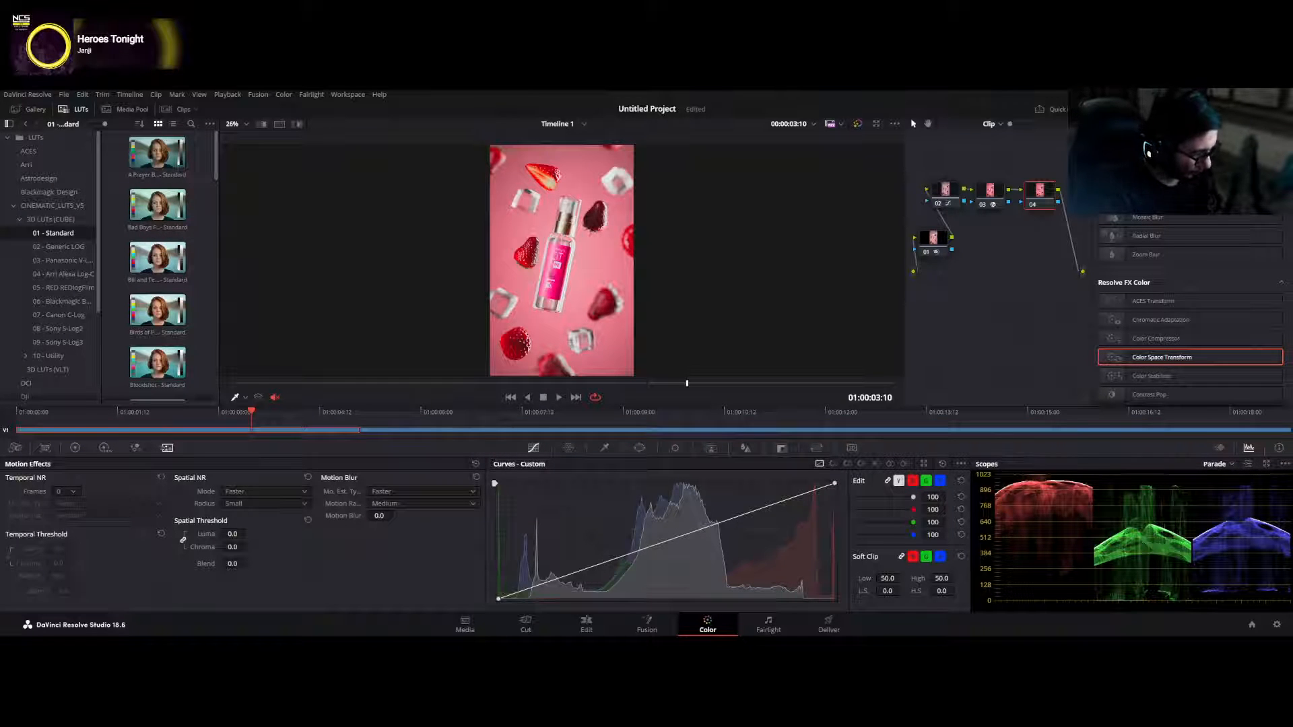
pyautogui.write('glow')
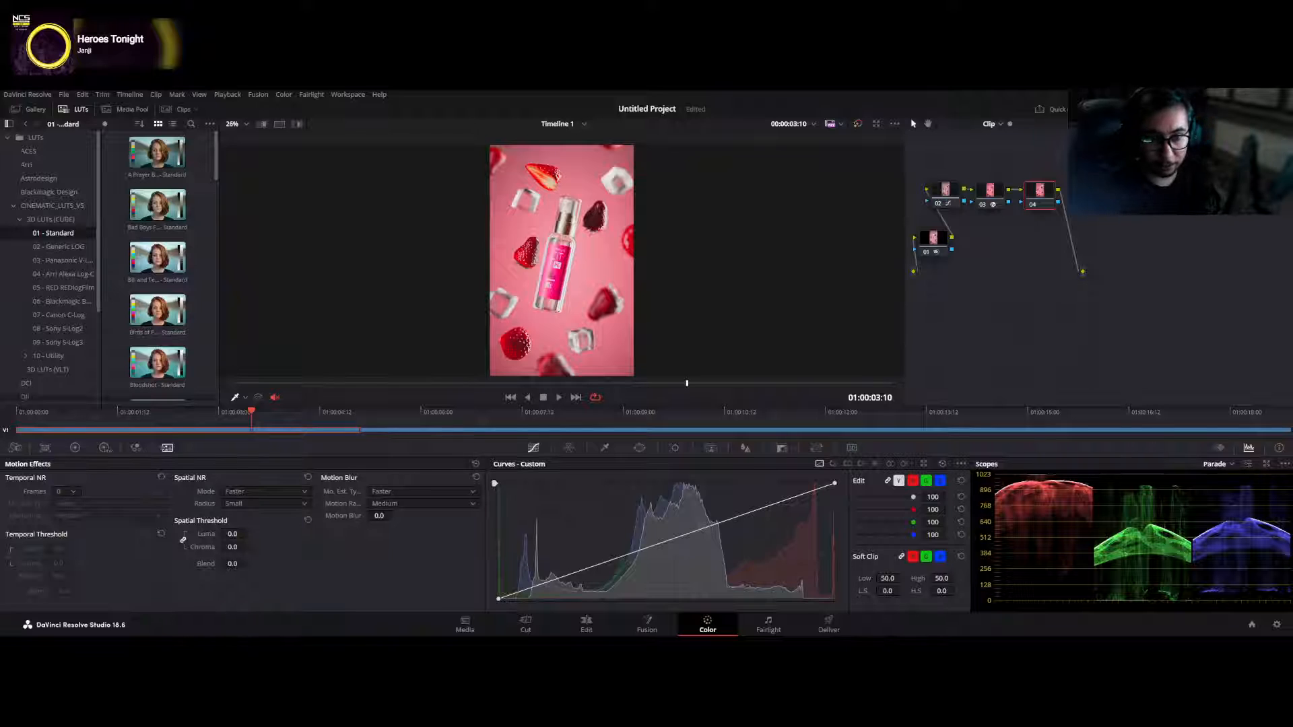
pyautogui.moveTo(1145, 169); pyautogui.dragTo(1038, 191)
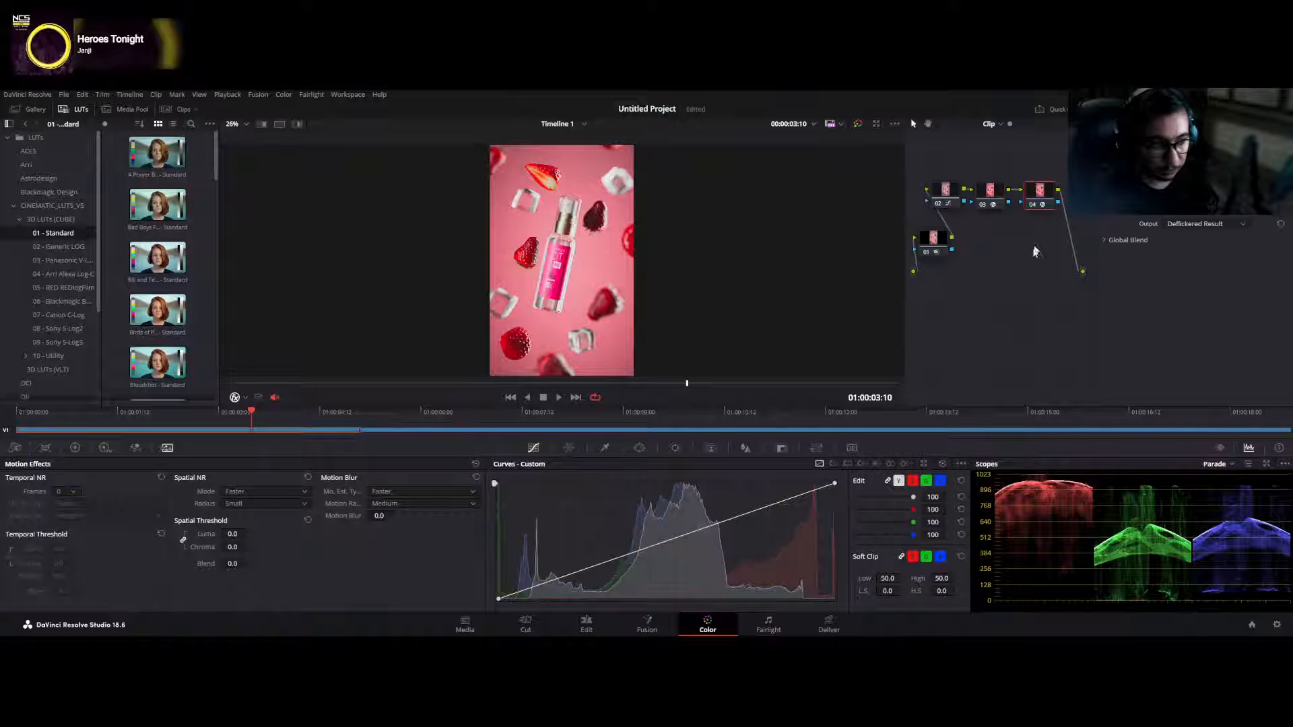
pyautogui.click(1205, 175)
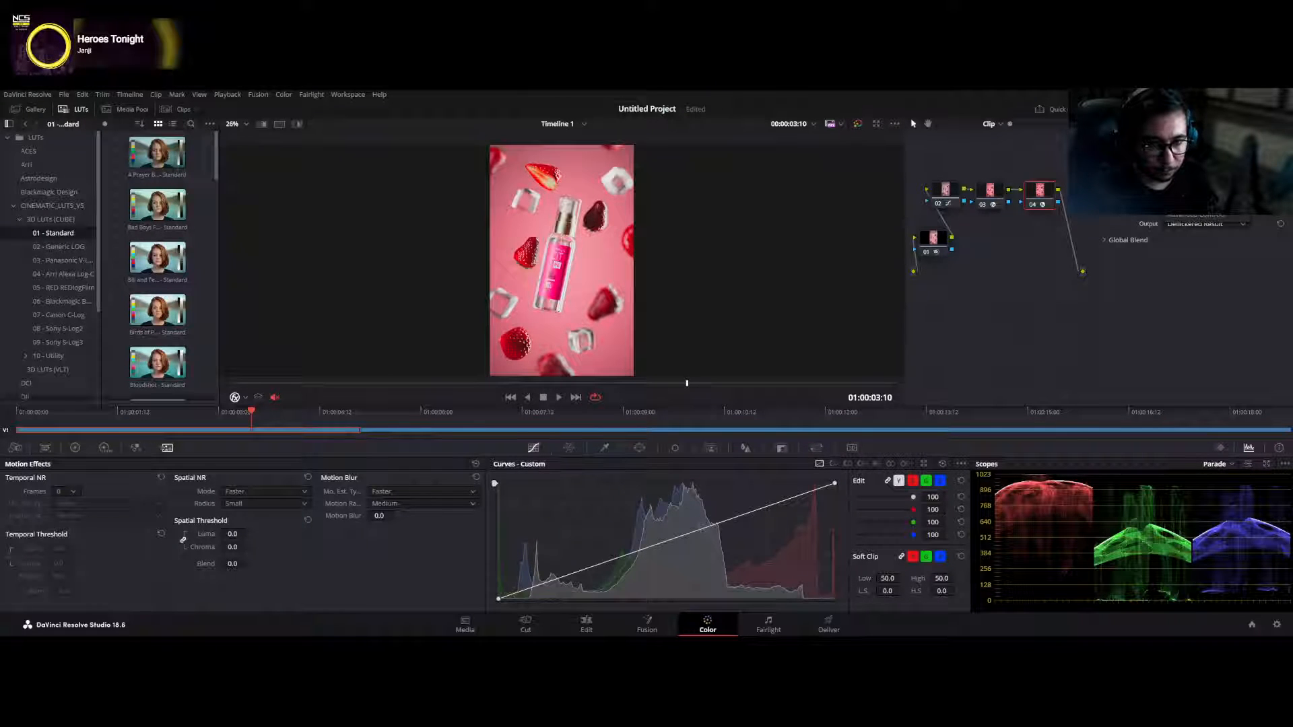
# - Review the playback of the sequence with the Deflicker effect in the full-screen viewer
pyautogui.press('p')
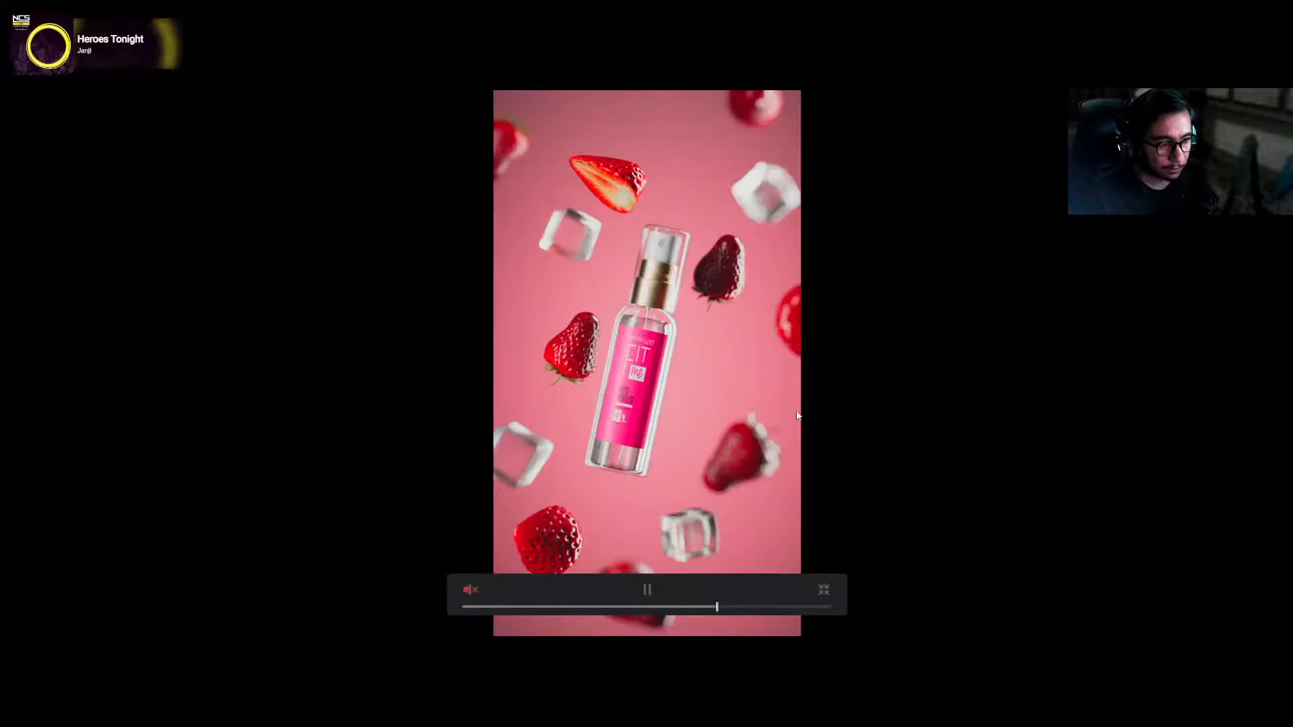
pyautogui.press('space')
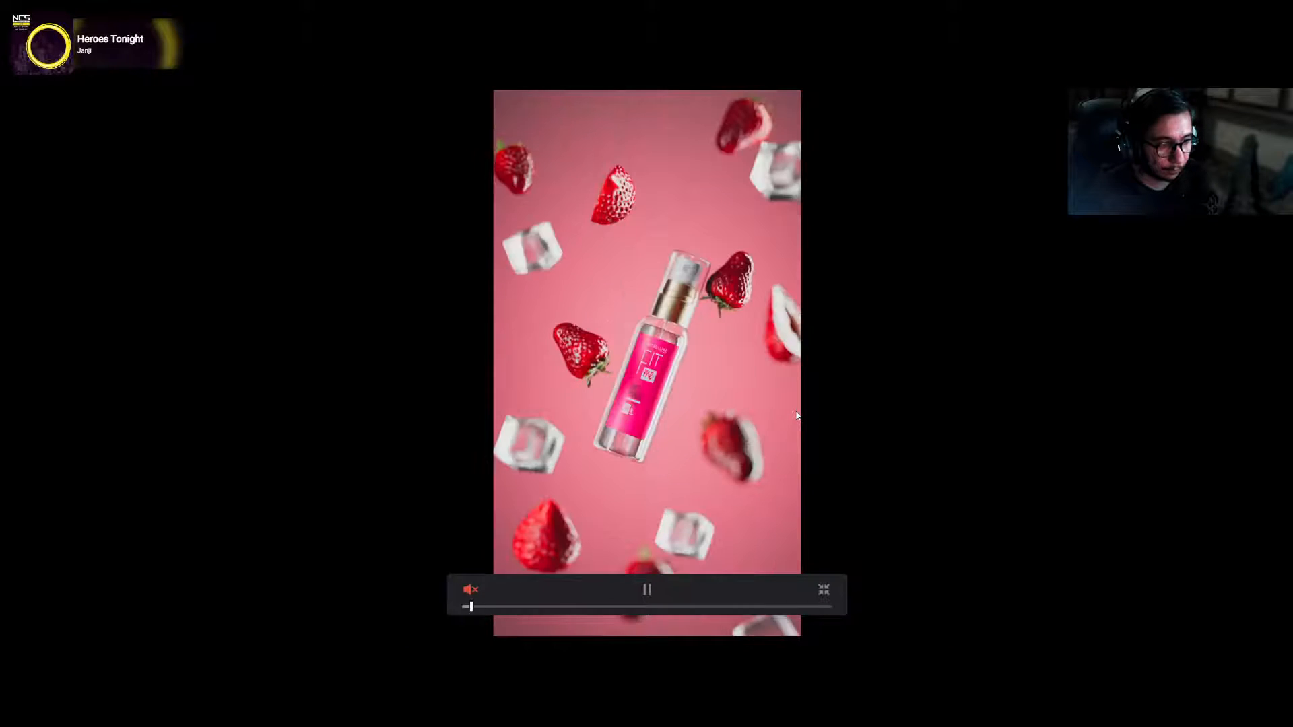
pyautogui.press('Escape')
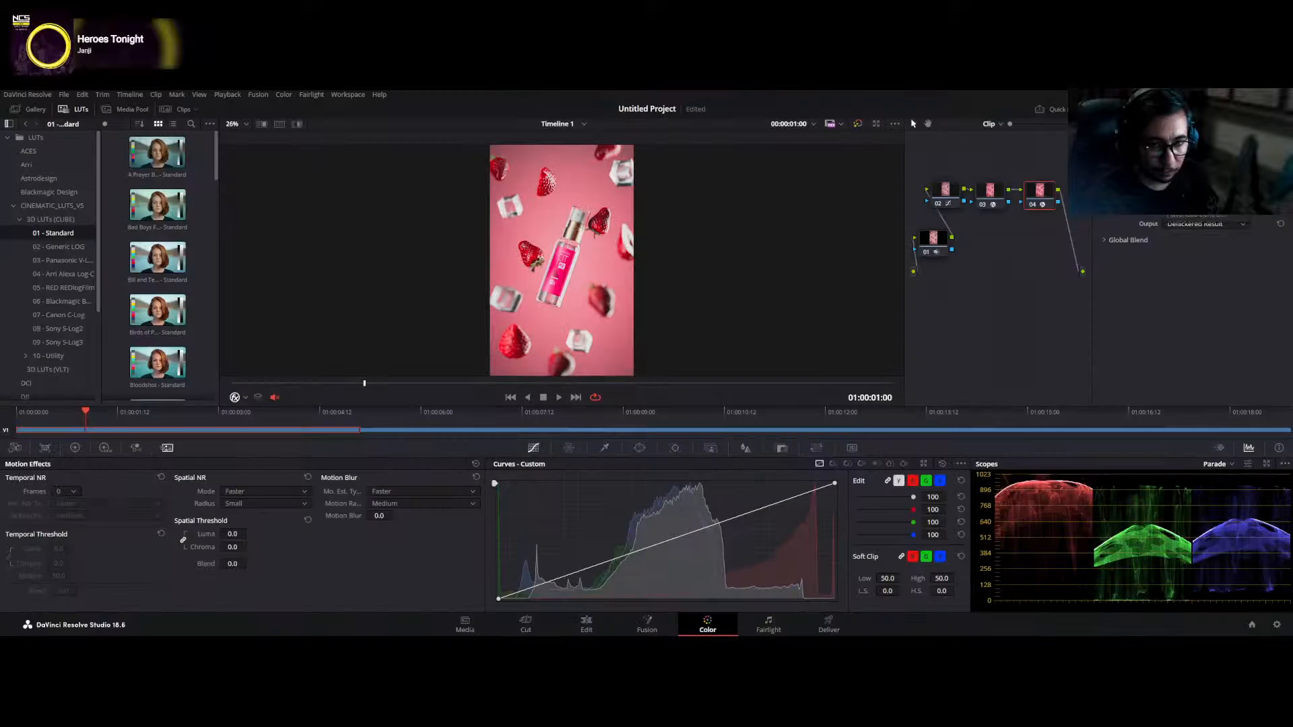
pyautogui.press('p')
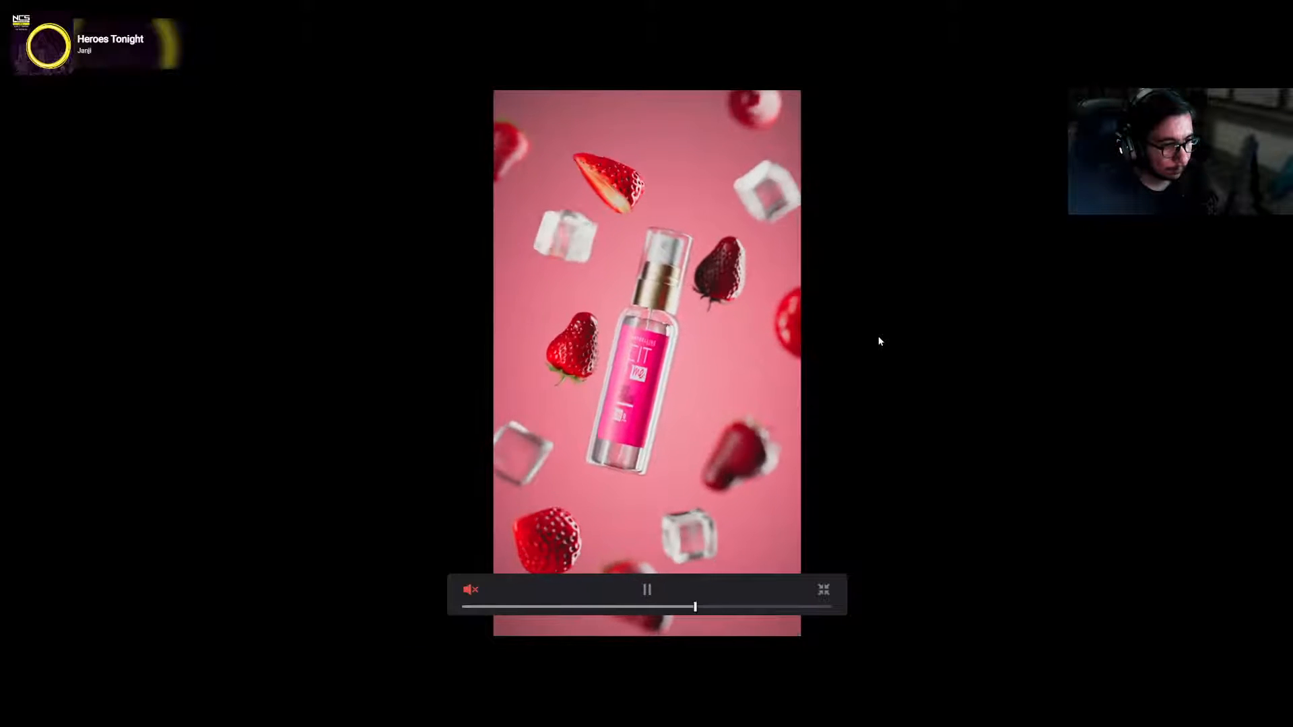
pyautogui.press('space')
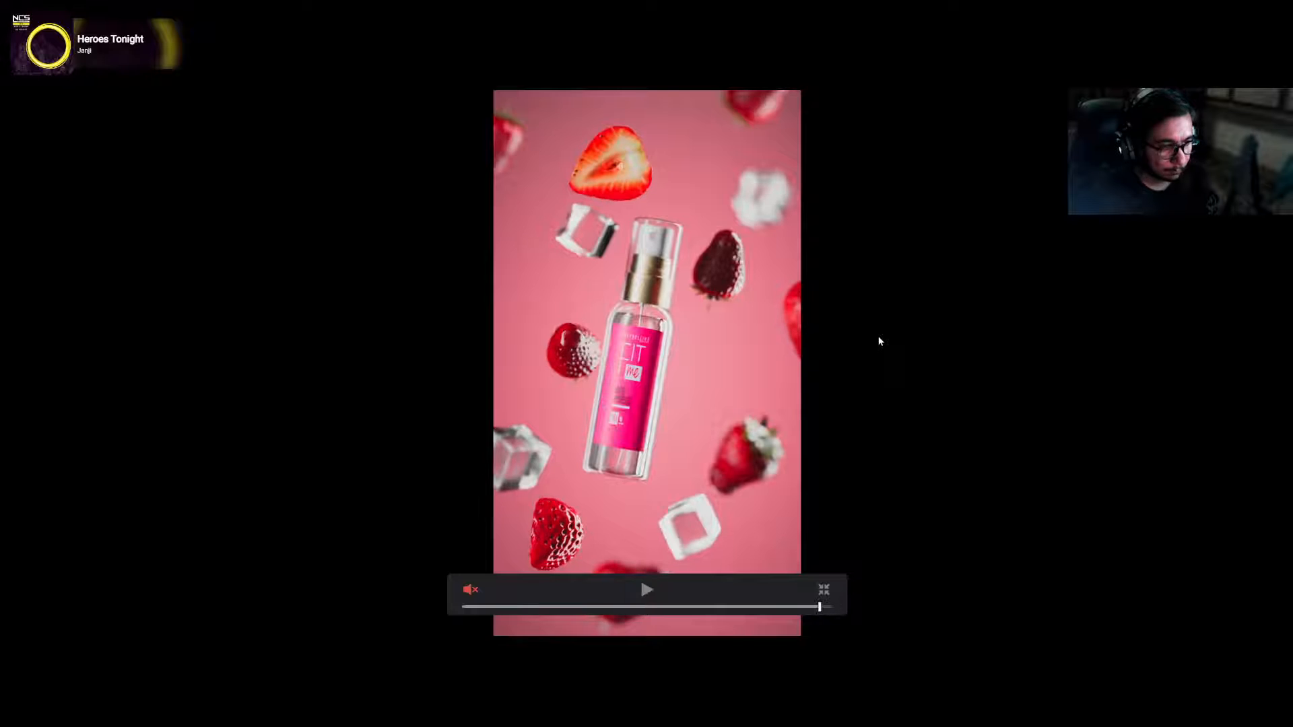
pyautogui.press('Escape')
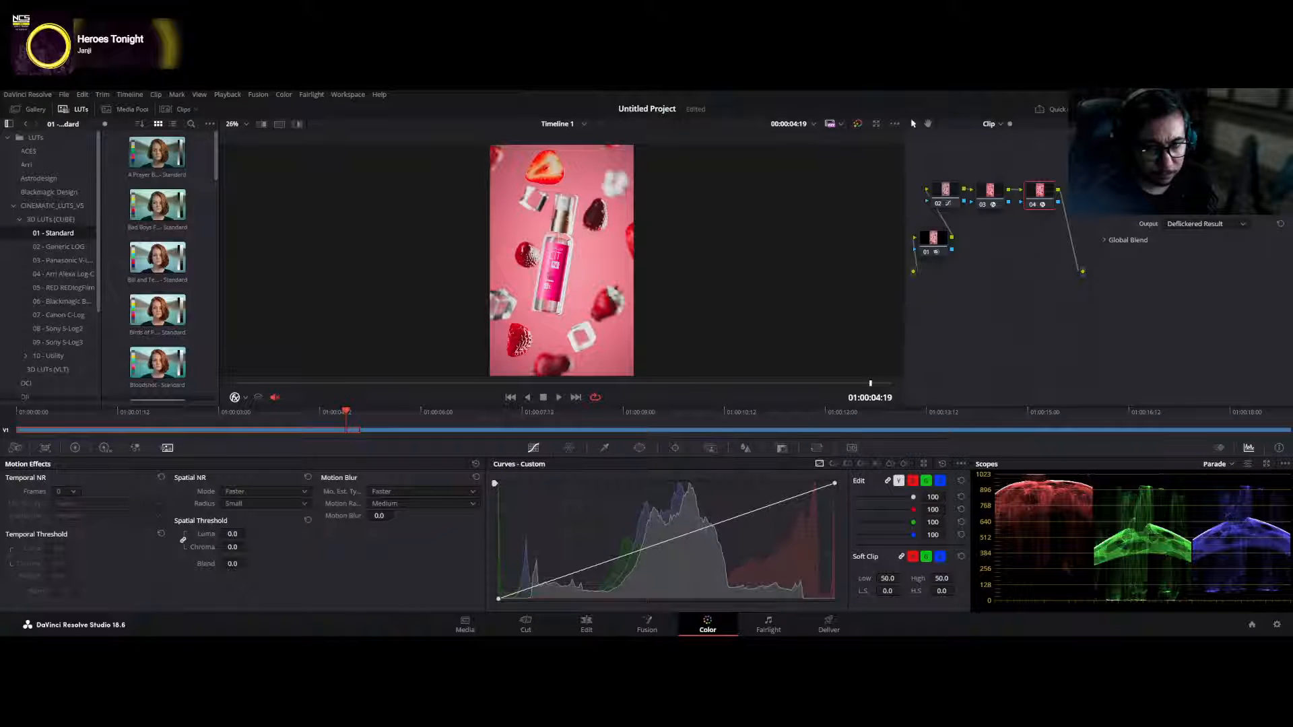
# - Choose Small as the motion range of node 04's Deflicker effect
pyautogui.scroll(3, 1199, 224)
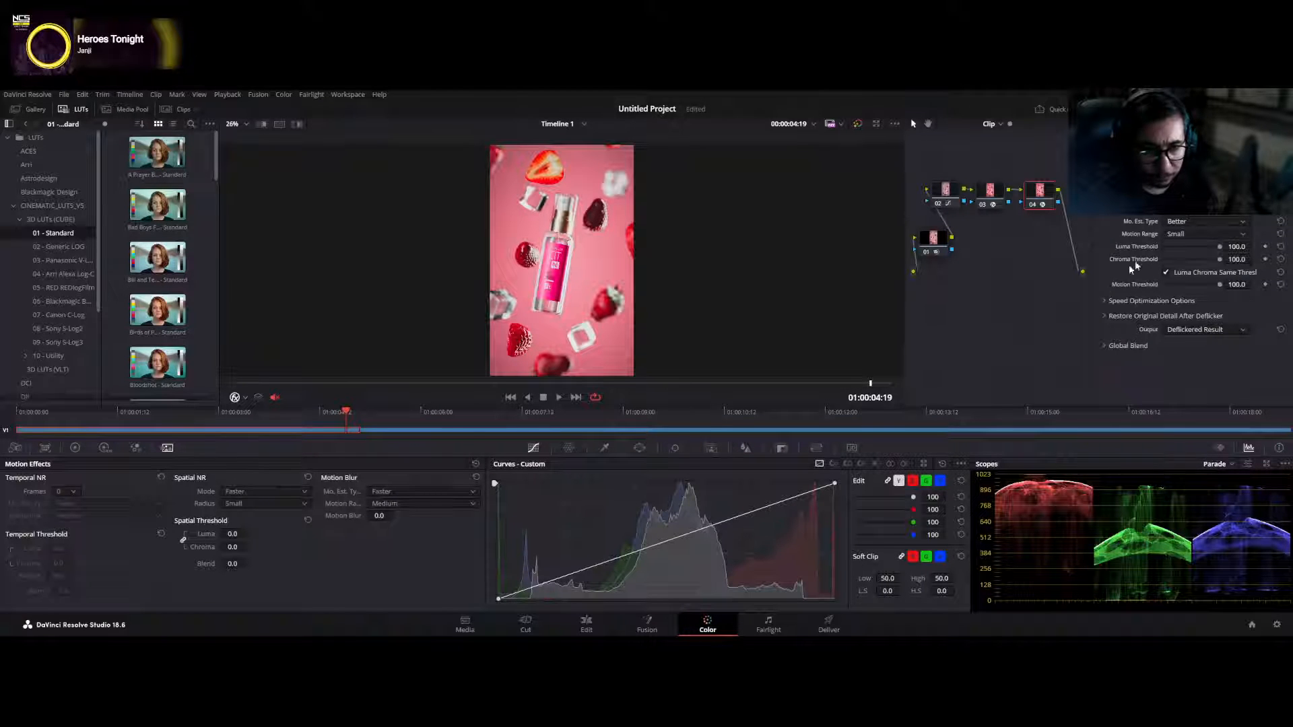
pyautogui.click(1181, 234)
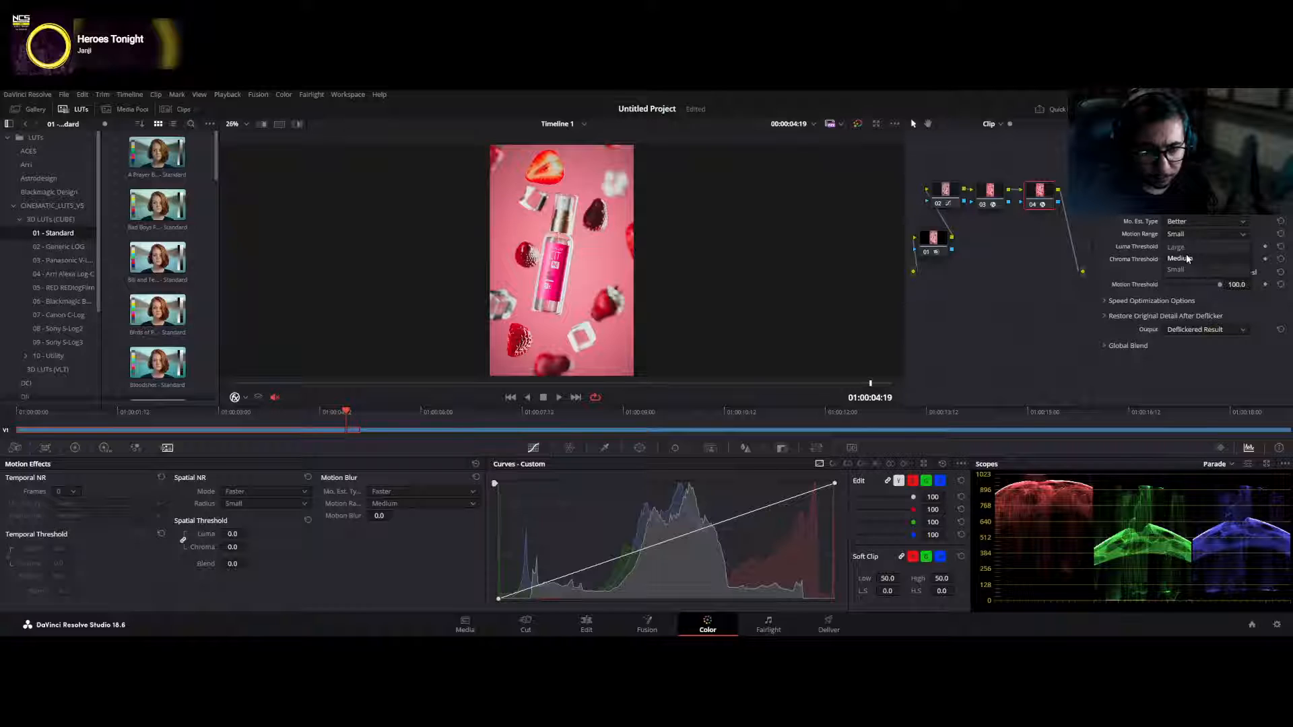
pyautogui.click(1184, 270)
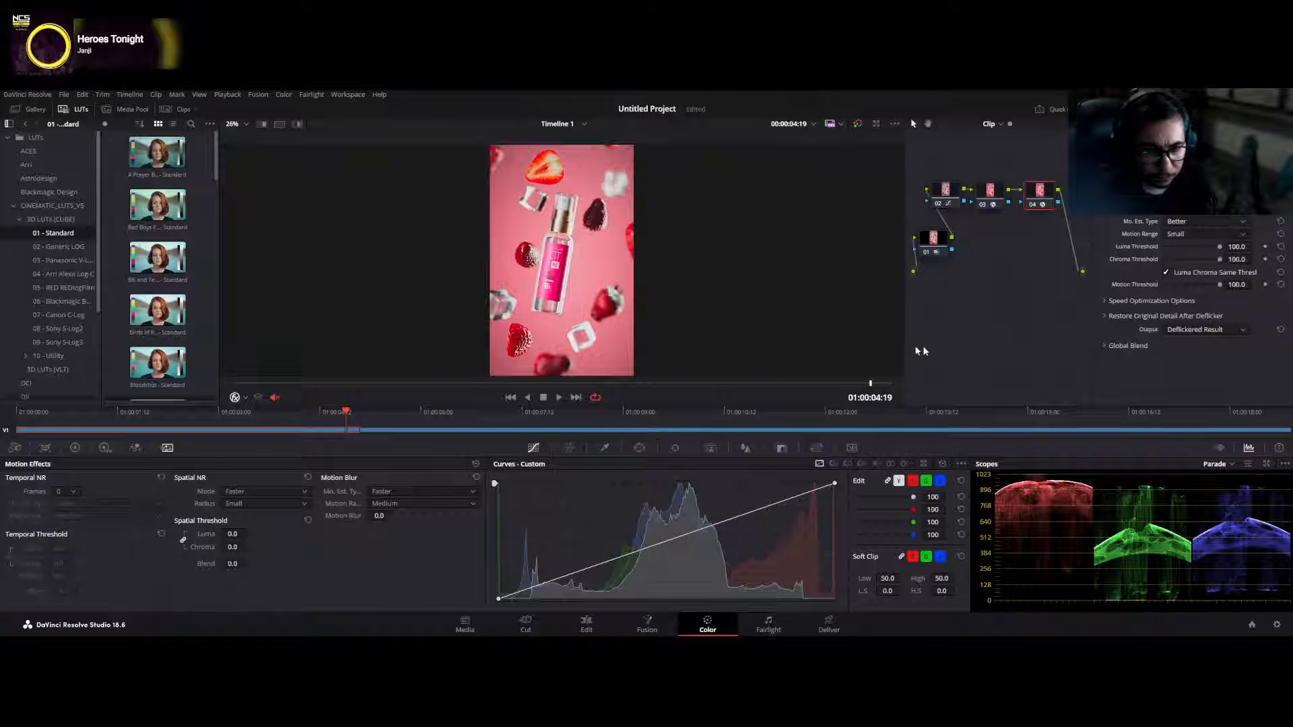
# - Review the playback of the deflickered sequence in the full-screen viewer, then return to the normal view
pyautogui.hotkey('ctrl', 'f')
pyautogui.press('space')
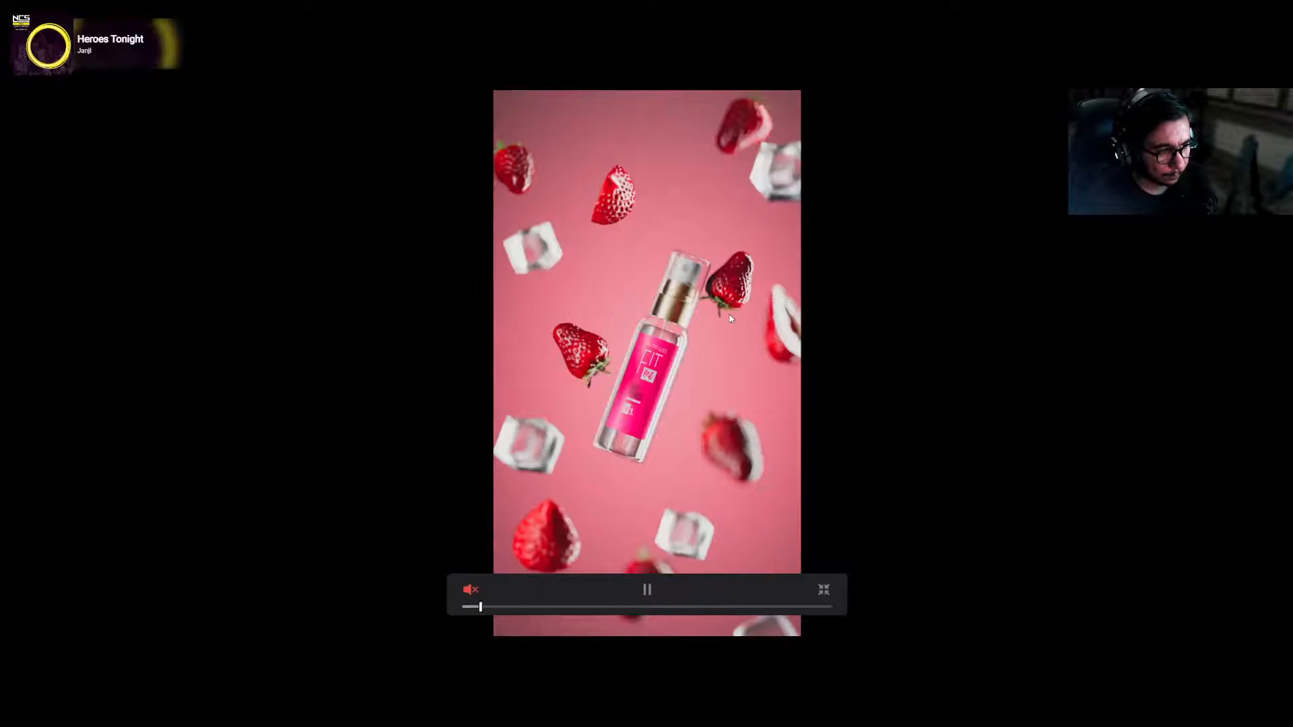
pyautogui.press('space')
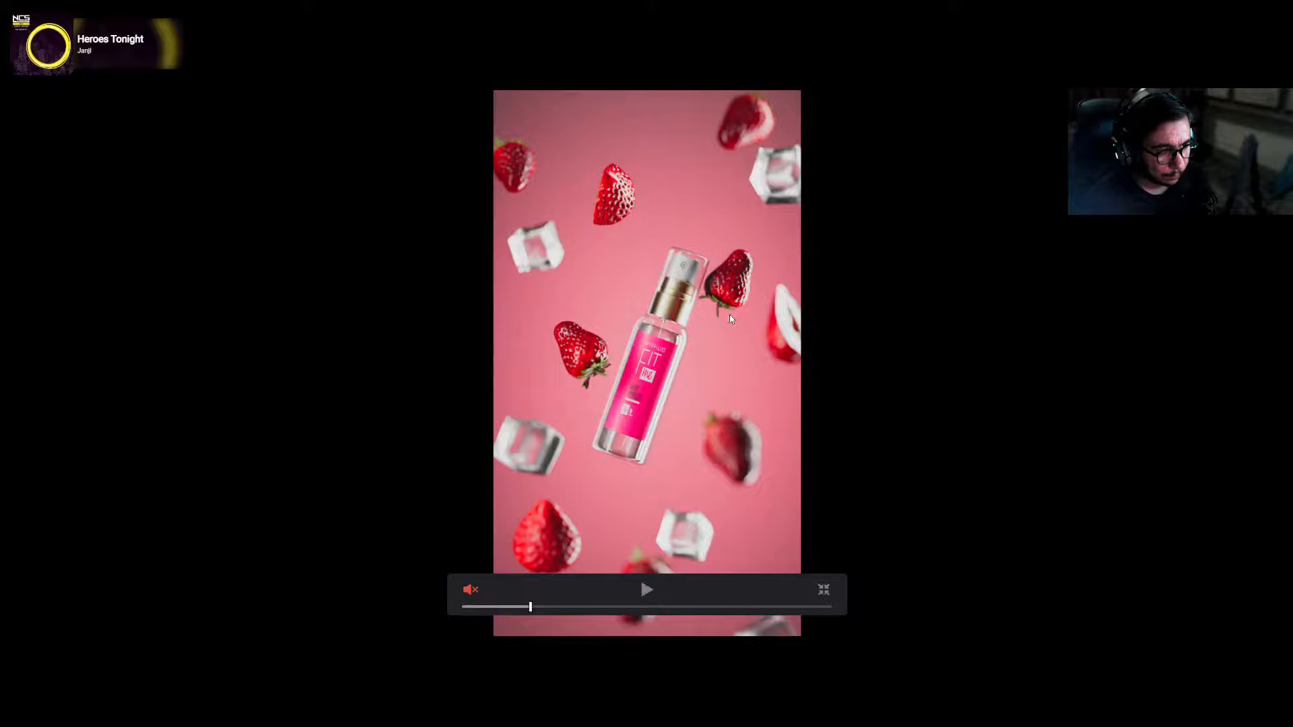
pyautogui.hotkey('ctrl', 'f')
# - Replace the Deflicker node with an empty serial node after node 03 and show its primaries color wheels
pyautogui.click(989, 191)
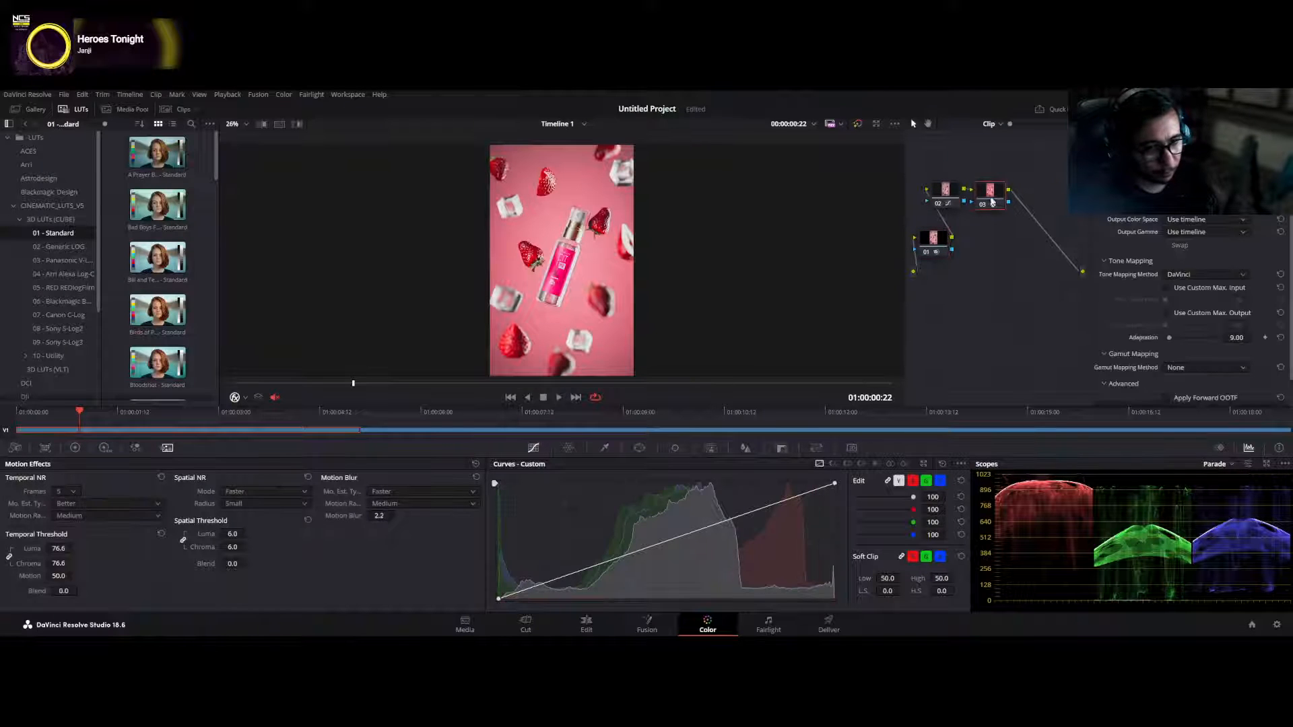
pyautogui.hotkey('alt', 's')
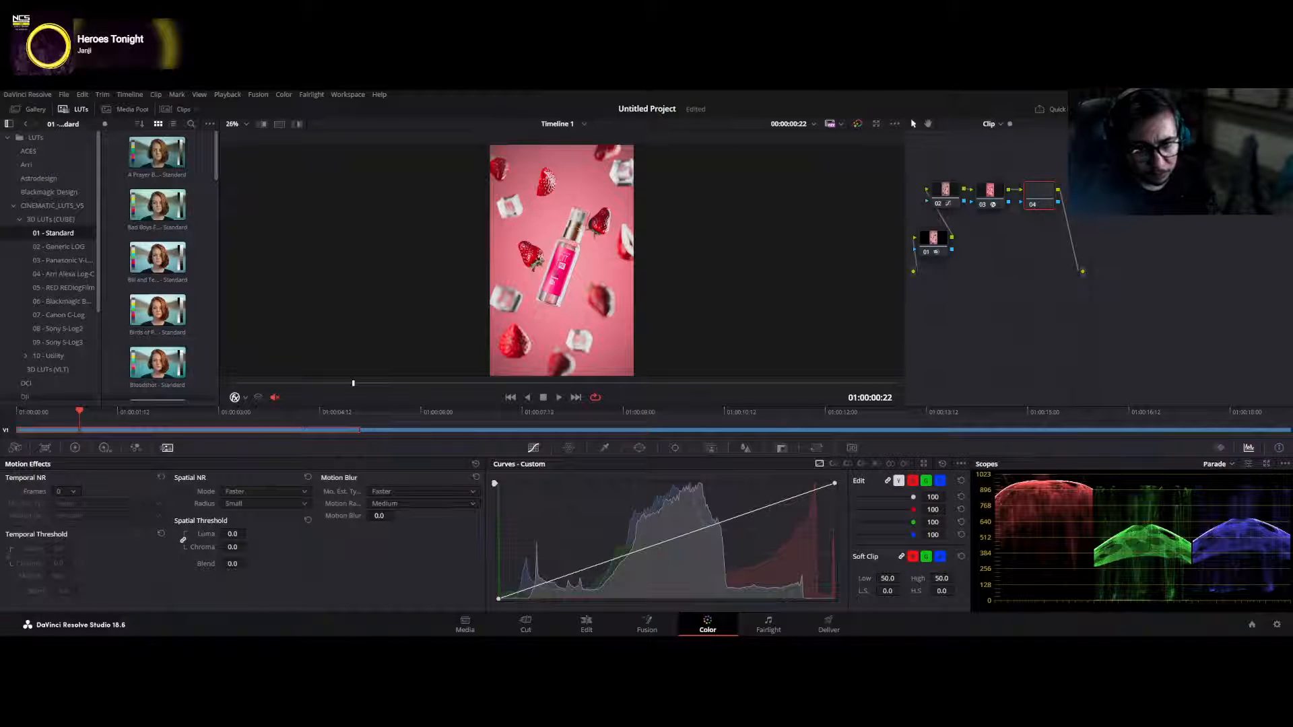
pyautogui.click(1205, 109)
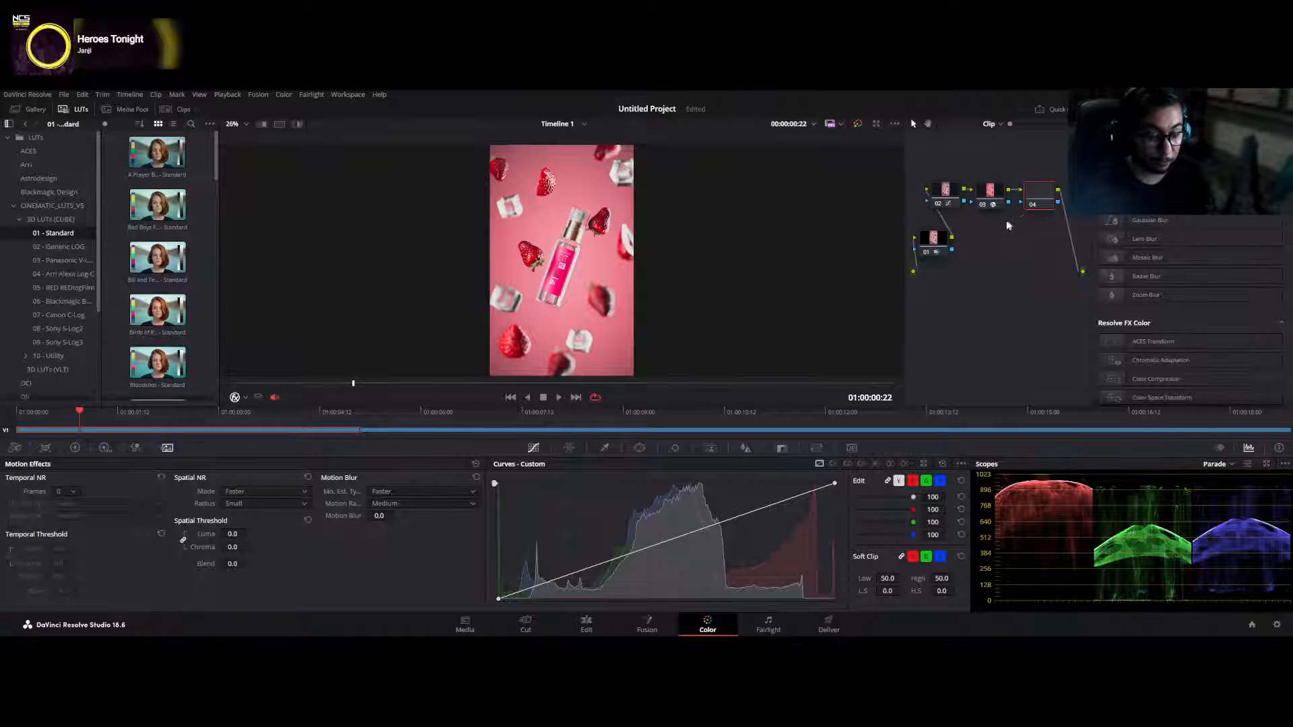
pyautogui.click(75, 448)
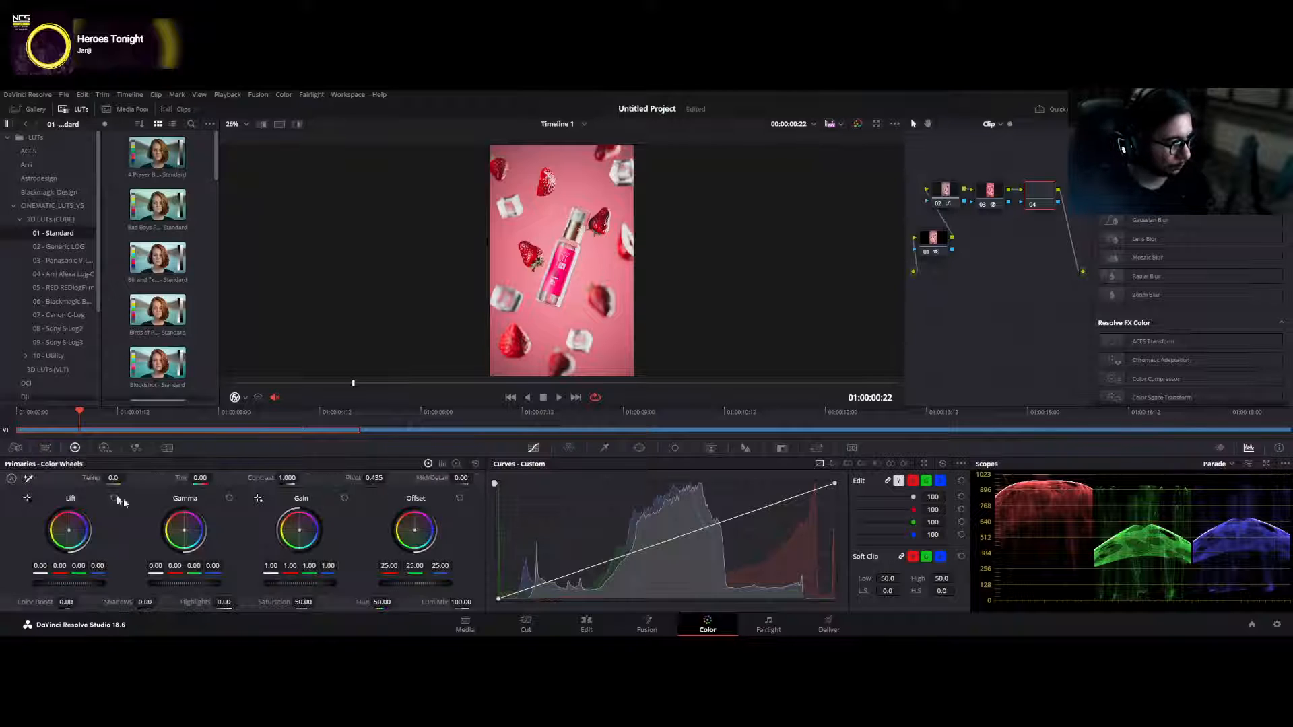
# - Sample a strawberry's red on node 04 with the HSL qualifier and highlight the selection in the viewer
pyautogui.scroll(1, 534, 294)
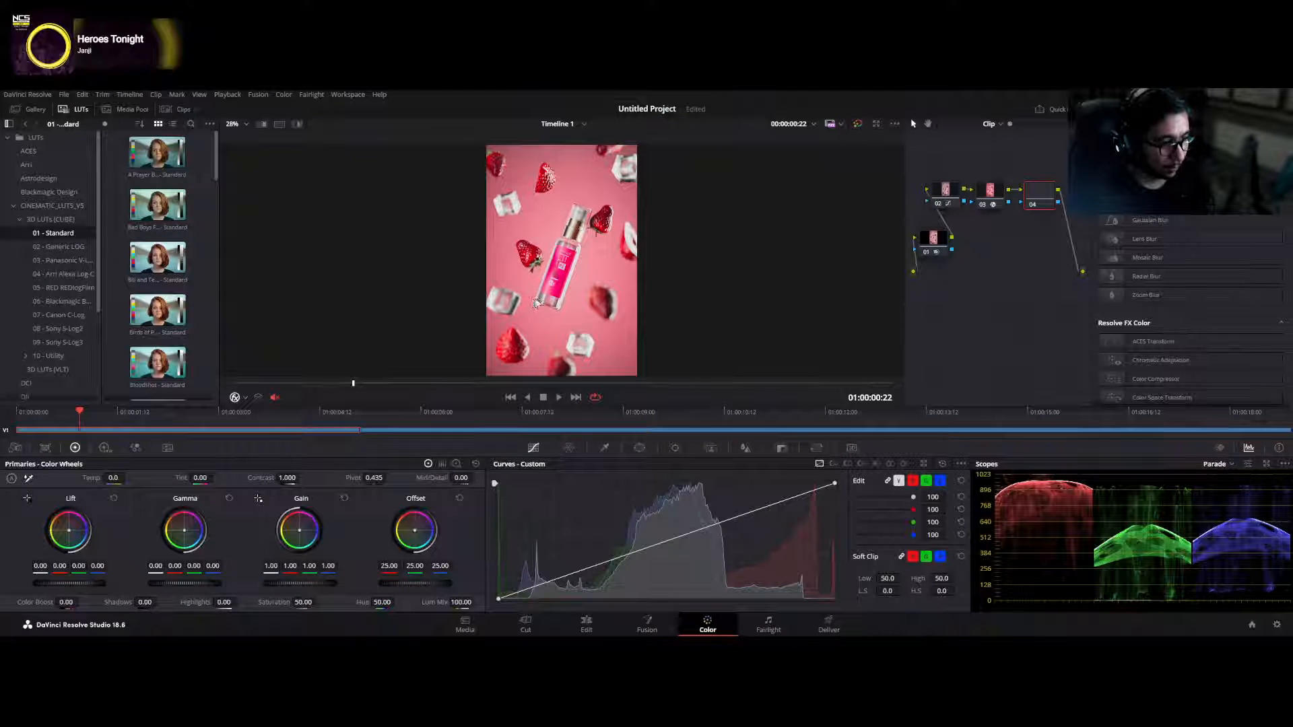
pyautogui.scroll(5, 535, 303)
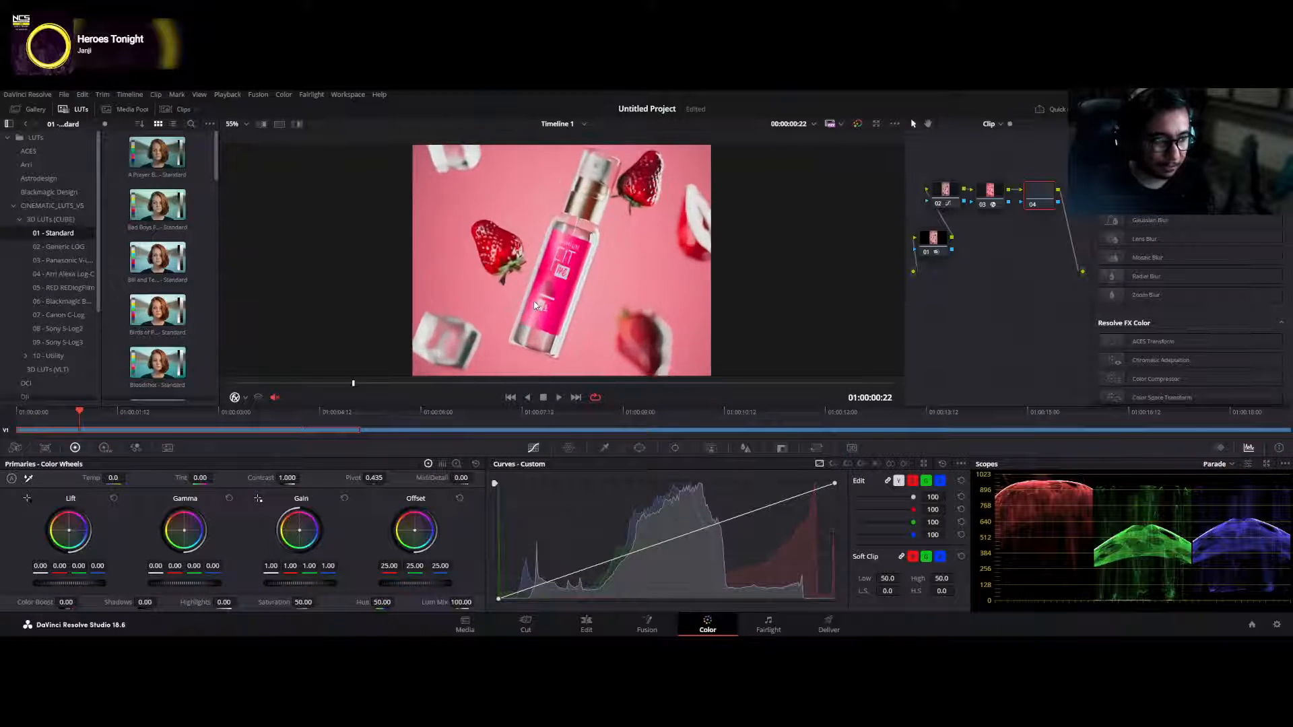
pyautogui.scroll(-5, 591, 284)
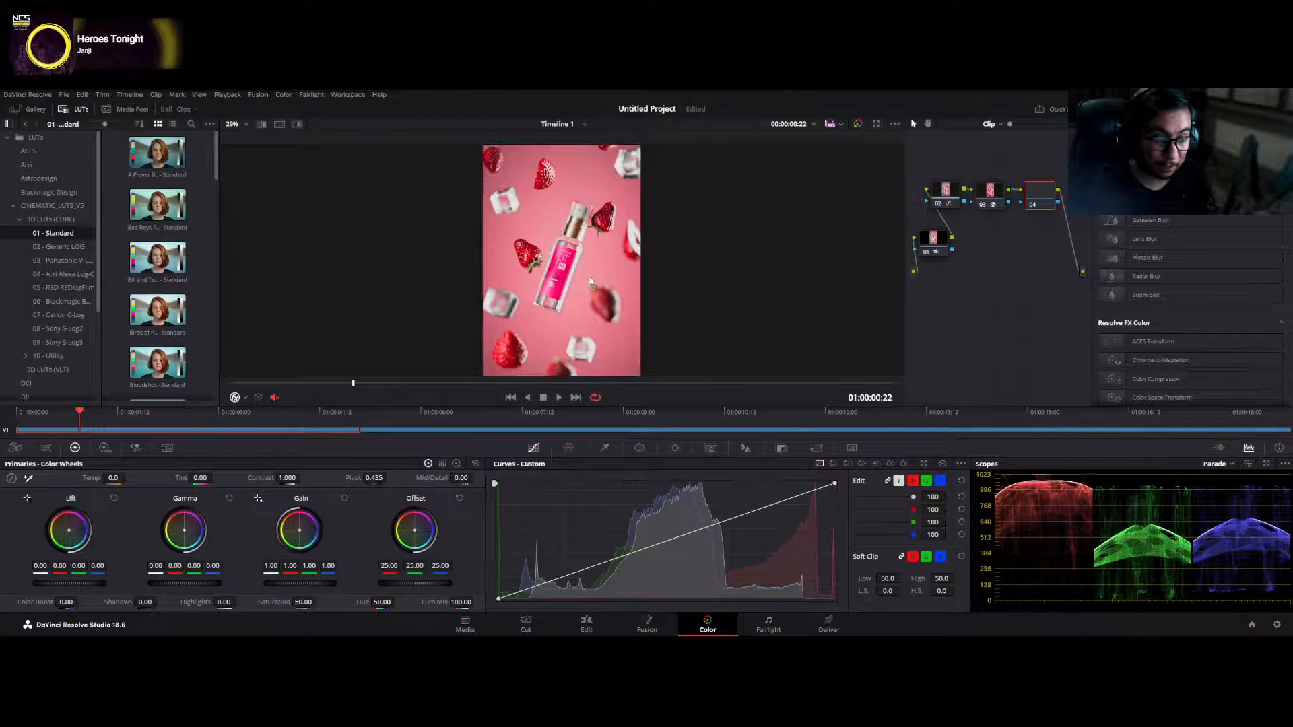
pyautogui.scroll(-3, 591, 284)
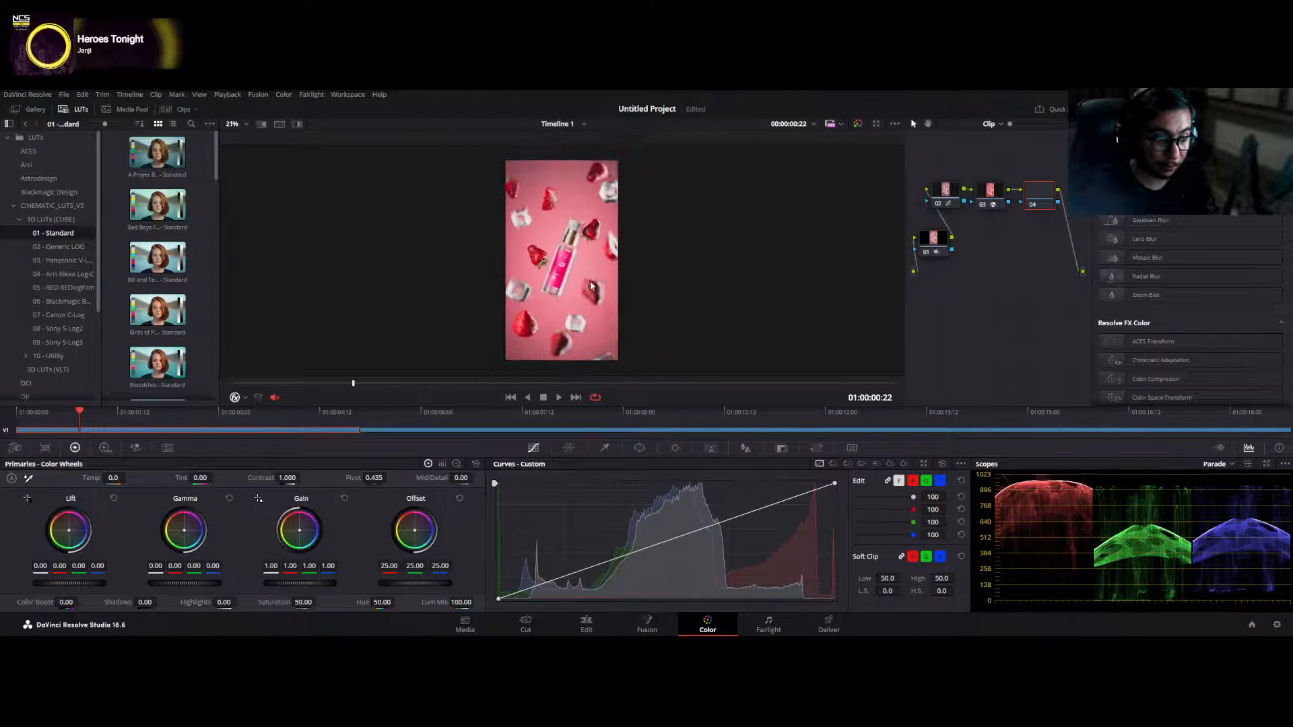
pyautogui.click(605, 449)
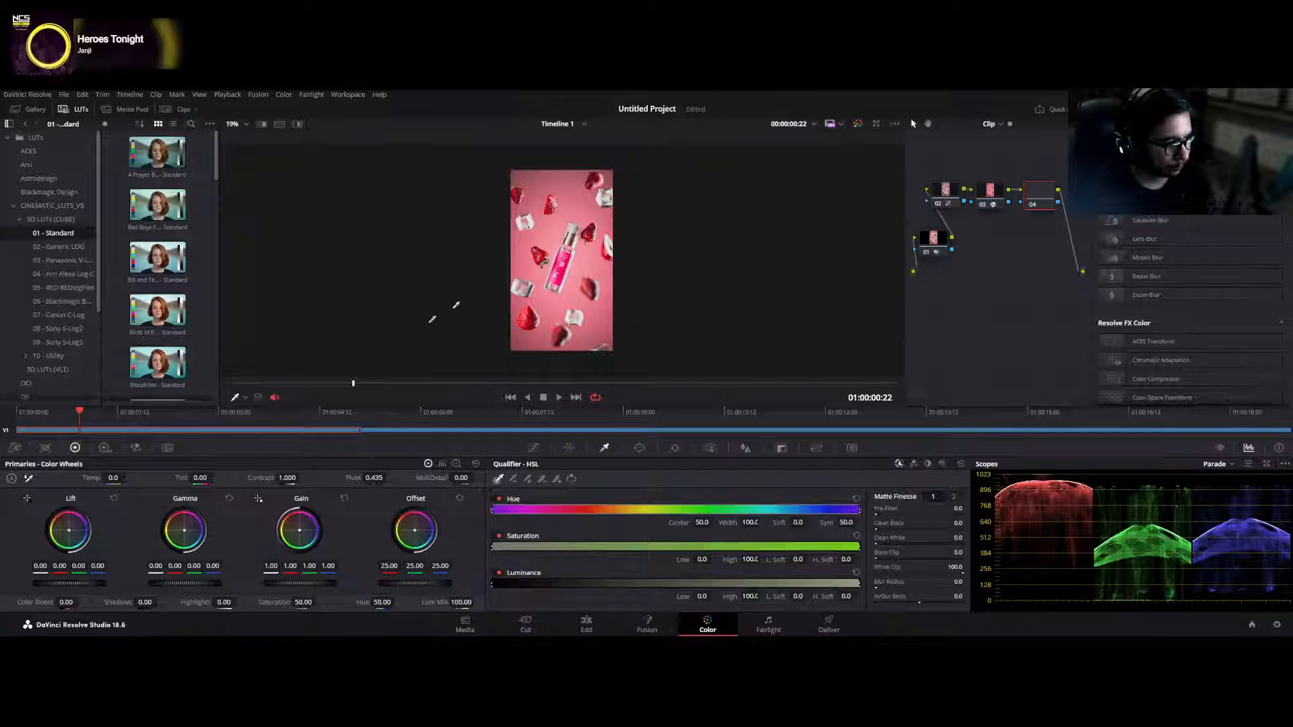
pyautogui.click(543, 253)
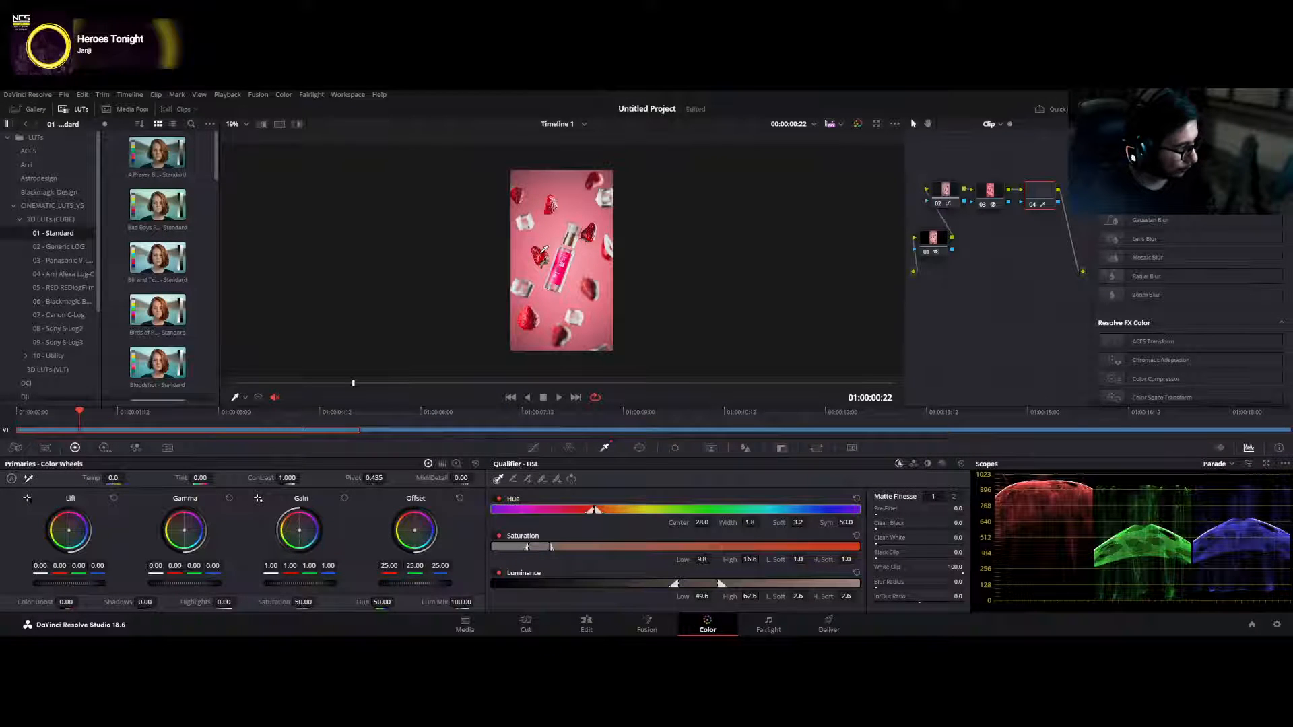
pyautogui.hotkey('shift', 'h')
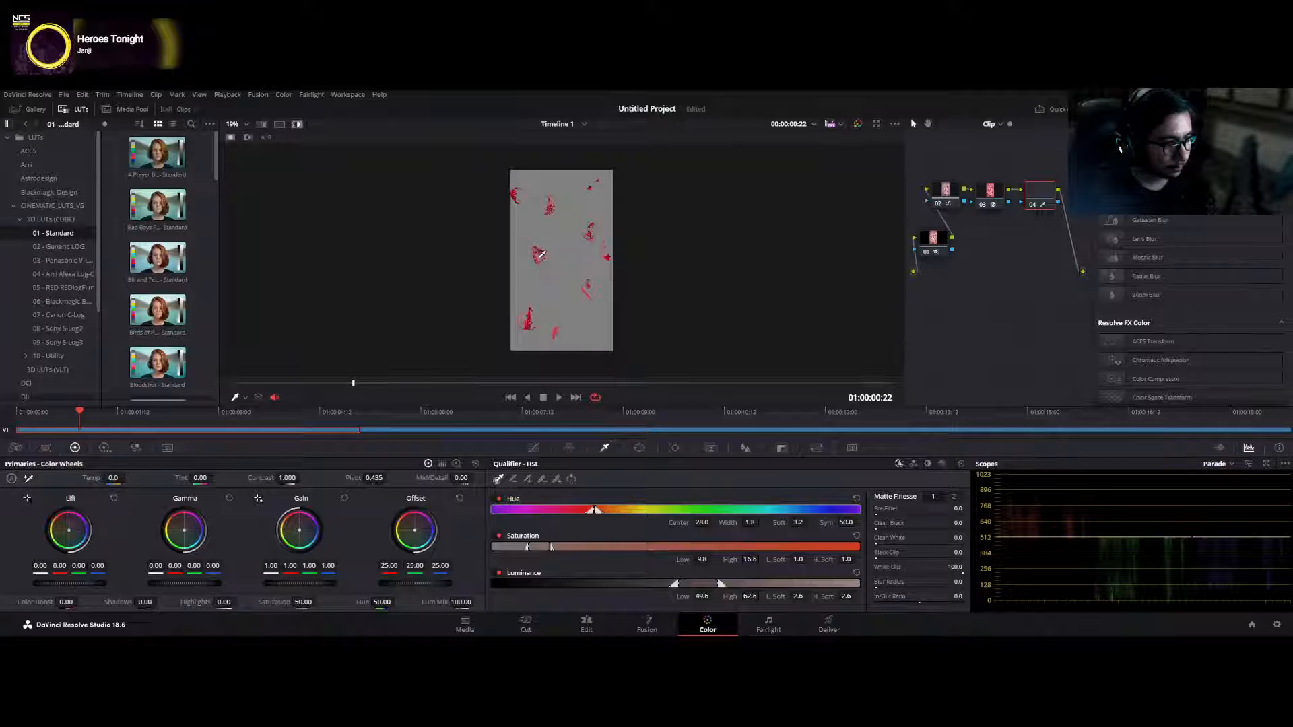
# - Resample the strawberry and widen the qualifier to hue center 26.9 and width 7.5, saturation 9.1 to 45.4 and luminance low 32.2
pyautogui.click(544, 252)
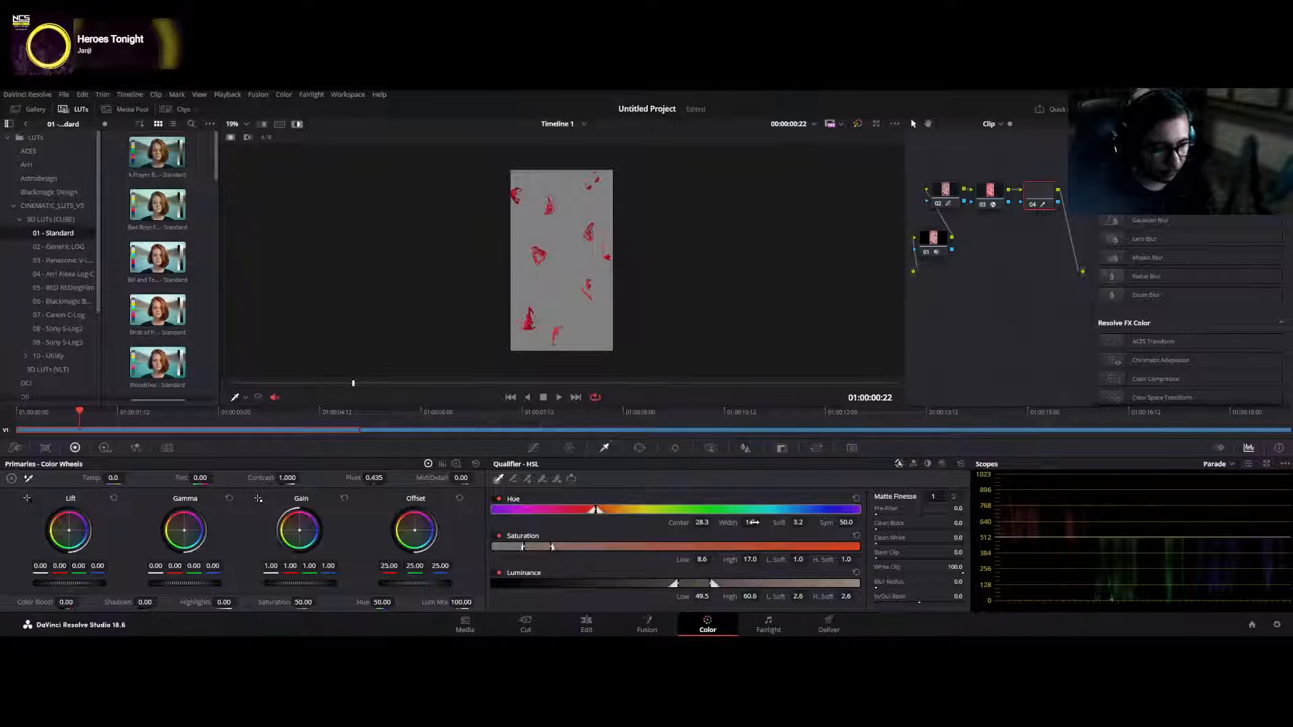
pyautogui.moveTo(752, 523); pyautogui.dragTo(709, 521)
pyautogui.moveTo(757, 559); pyautogui.dragTo(700, 606)
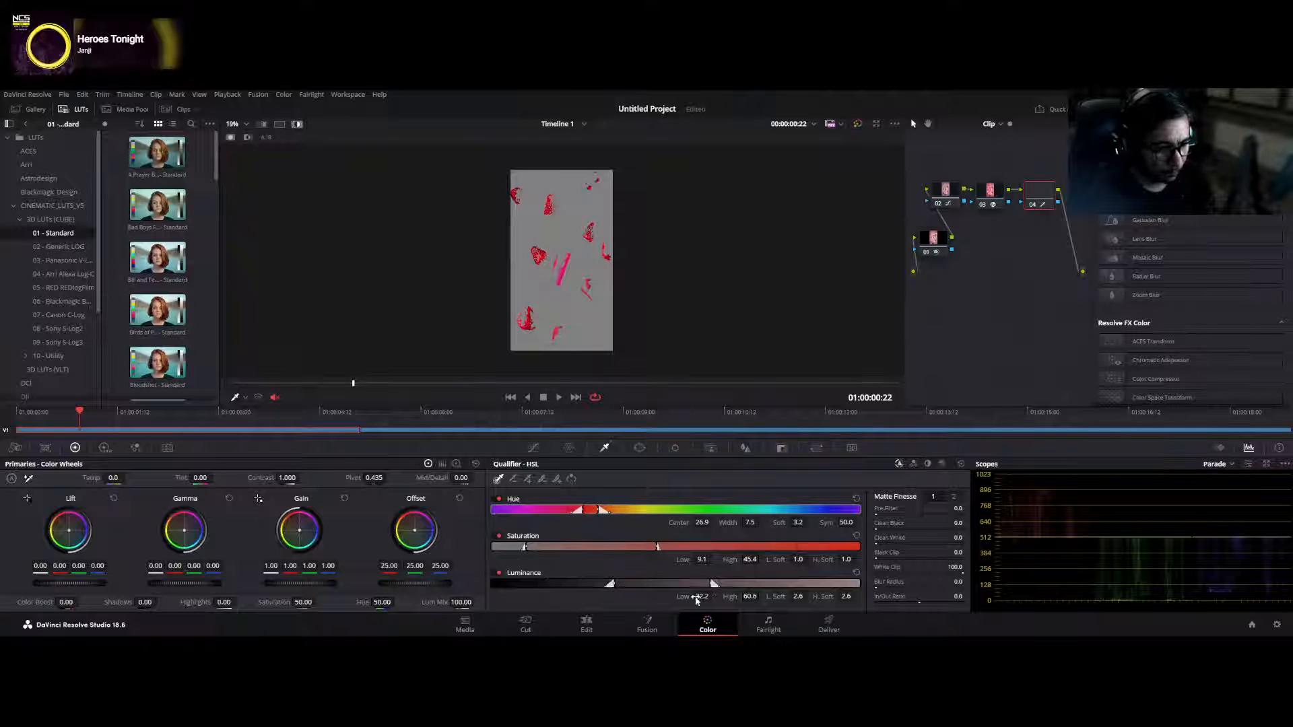
# - Try to refine the key by subtracting softness and adding color at the lower strawberry, and undo both changes
pyautogui.click(542, 478)
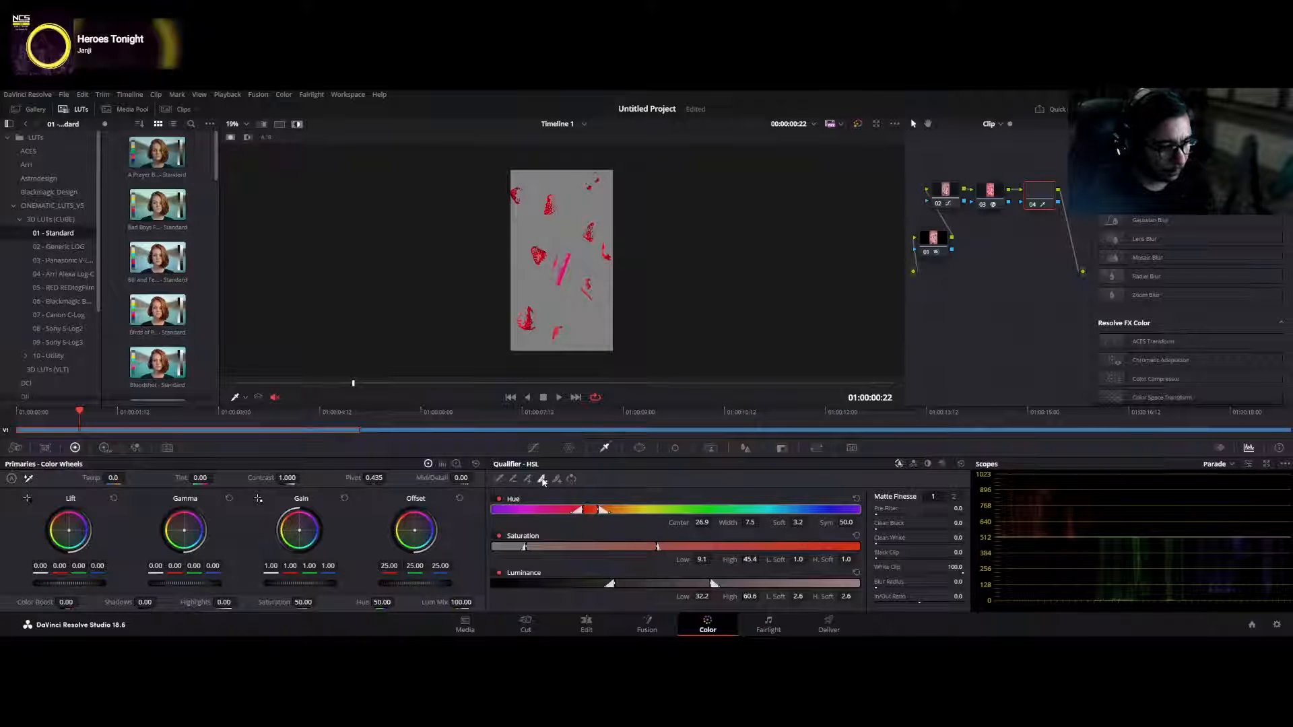
pyautogui.click(526, 317)
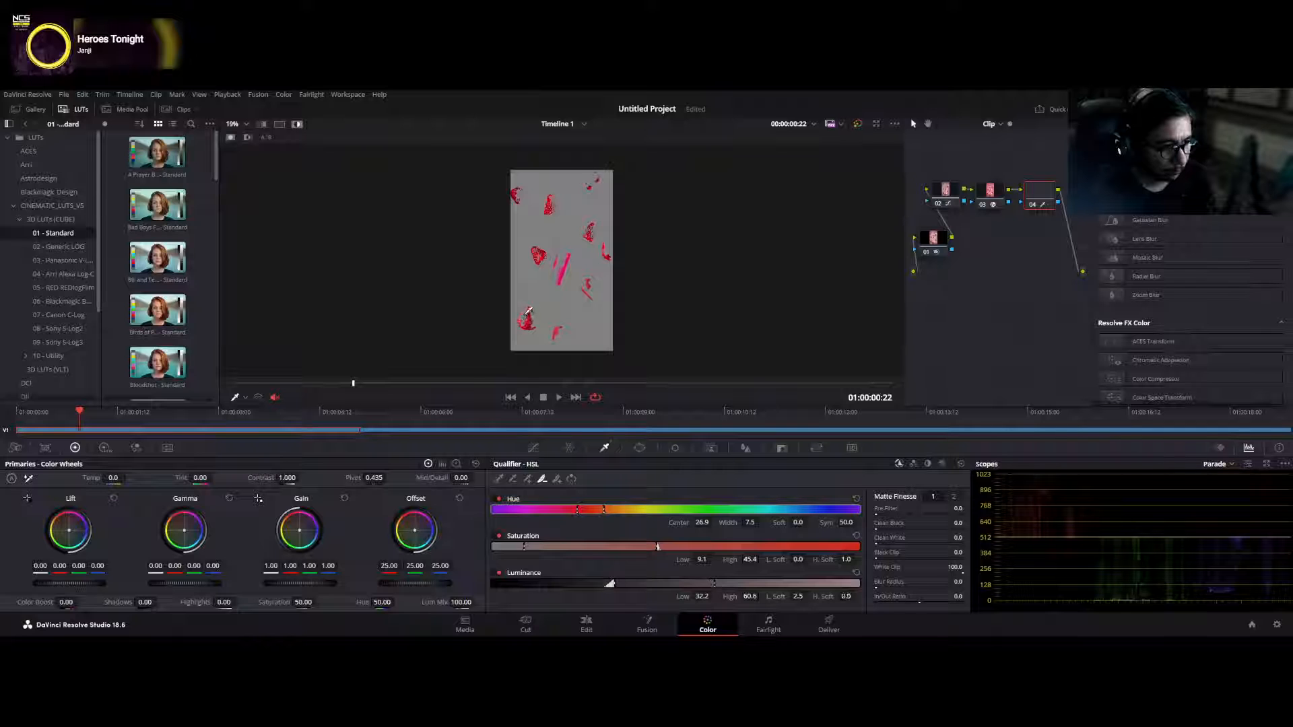
pyautogui.click(527, 478)
pyautogui.click(527, 318)
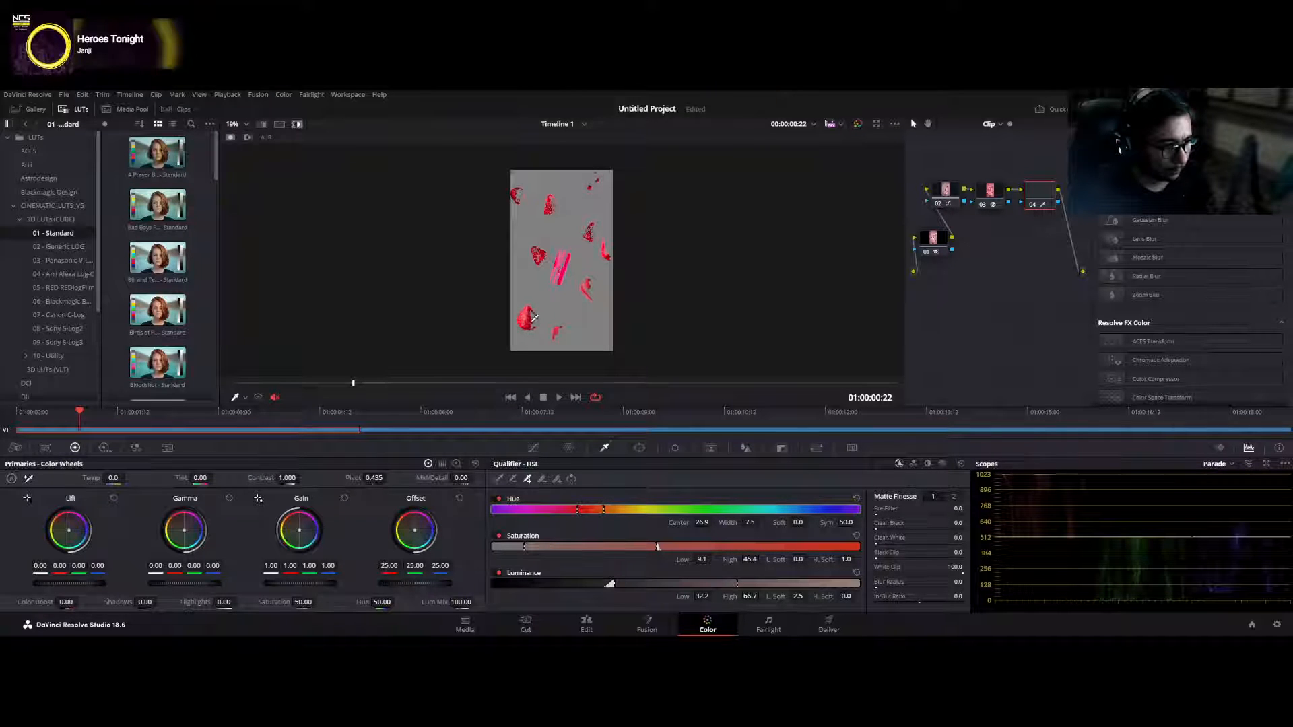
pyautogui.hotkey('shift', 'h')
pyautogui.hotkey('ctrl', 'z')
pyautogui.hotkey('ctrl', 'z')
pyautogui.hotkey('shift', 'h')
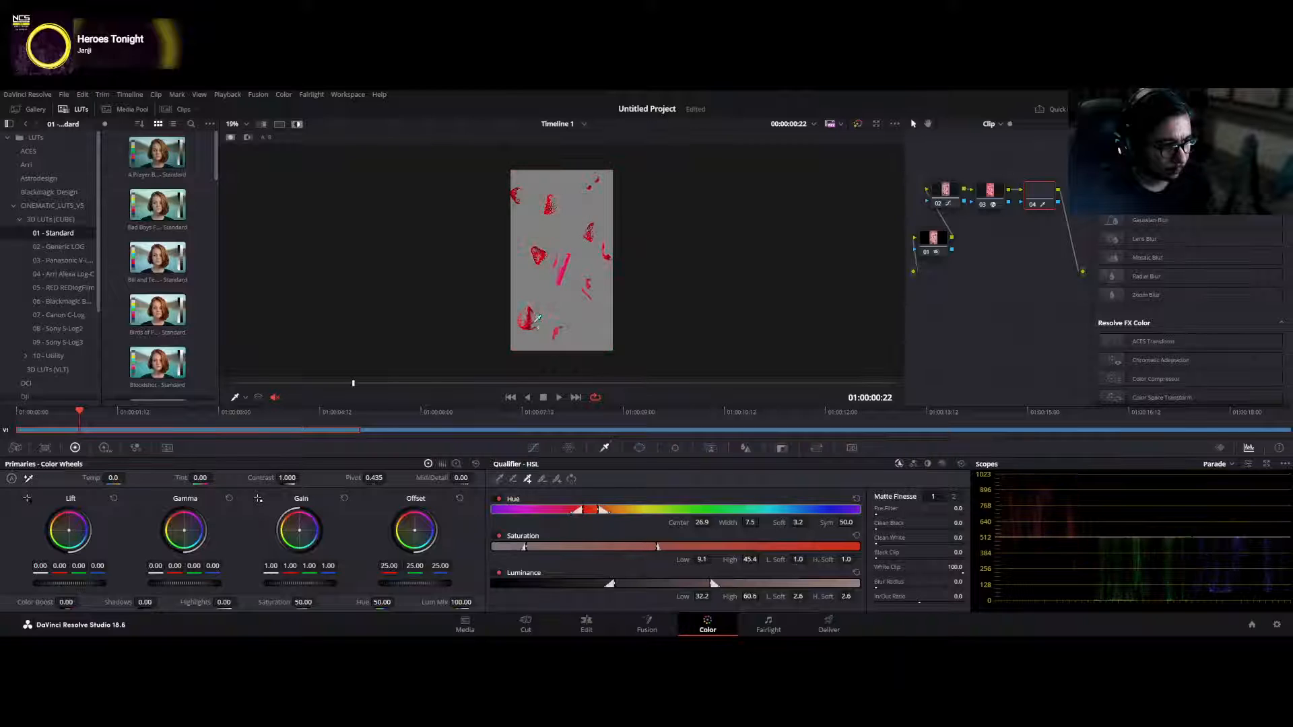
# - Add the lower strawberry's color to the key and narrow luminance to 52.1–63.6 and saturation to 10.2–37.5
pyautogui.click(528, 318)
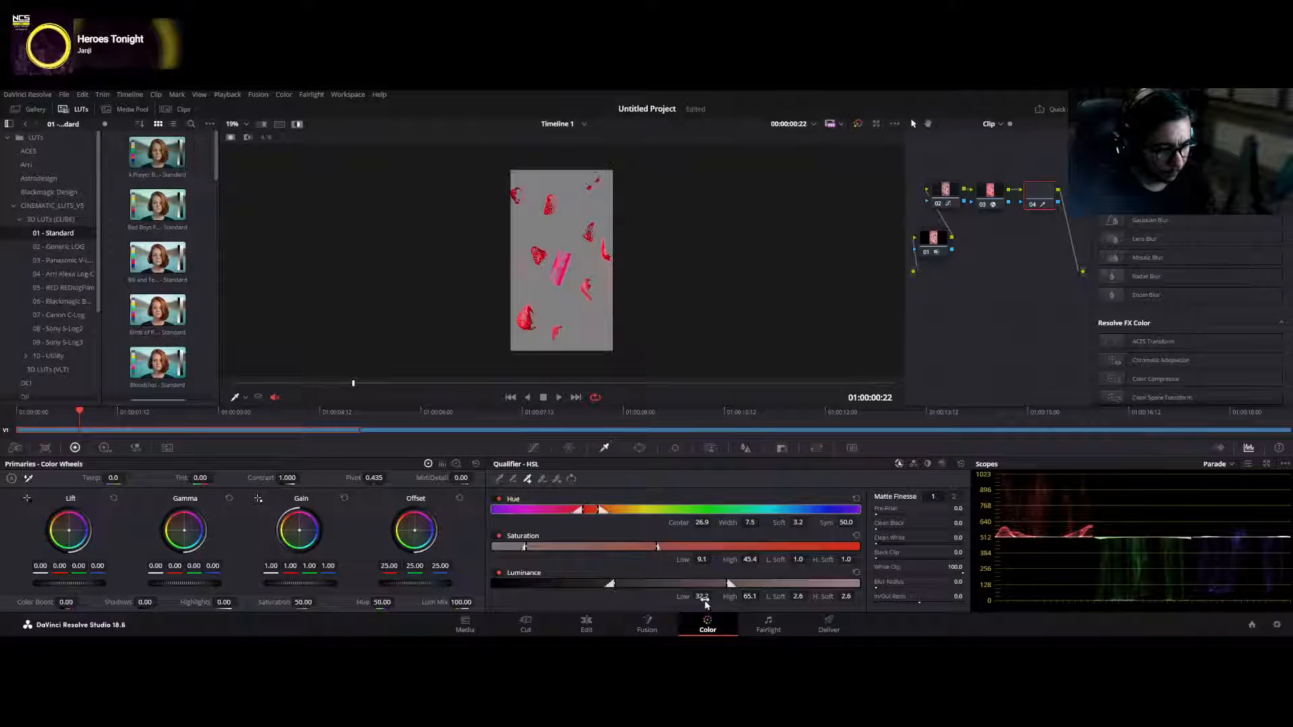
pyautogui.moveTo(703, 597); pyautogui.dragTo(762, 597)
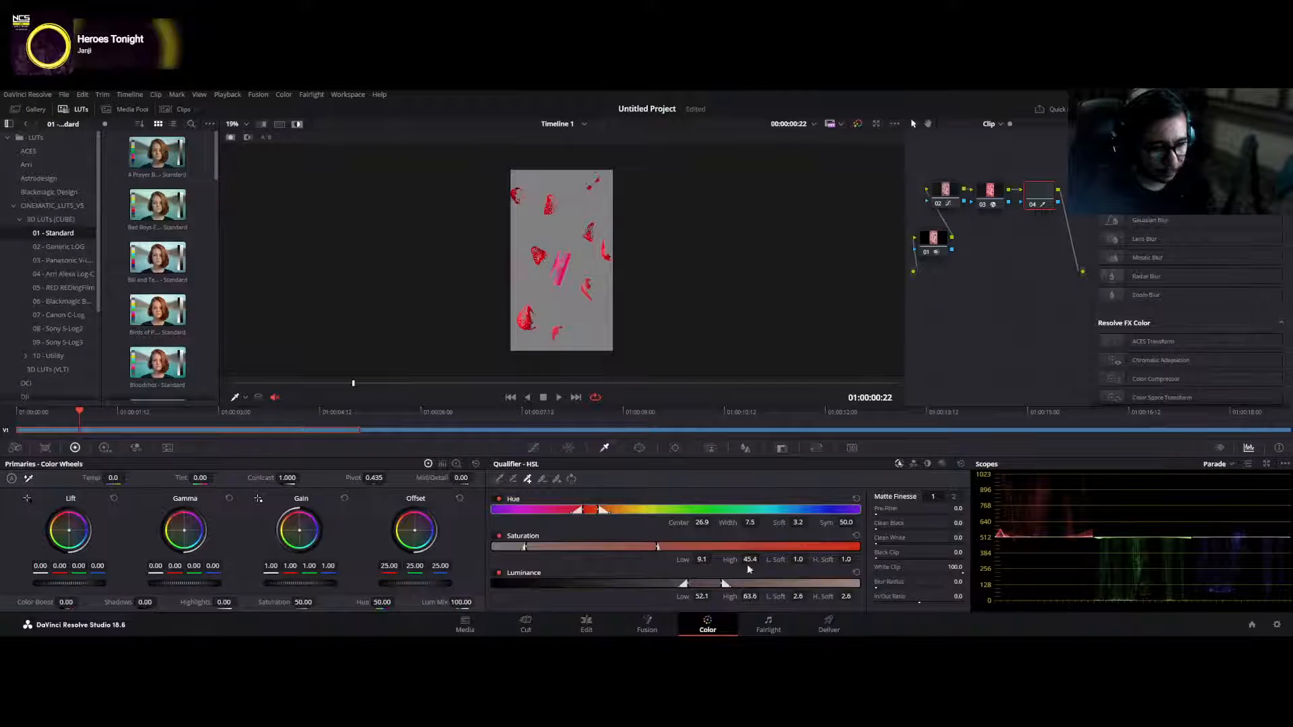
pyautogui.moveTo(705, 558); pyautogui.dragTo(761, 559)
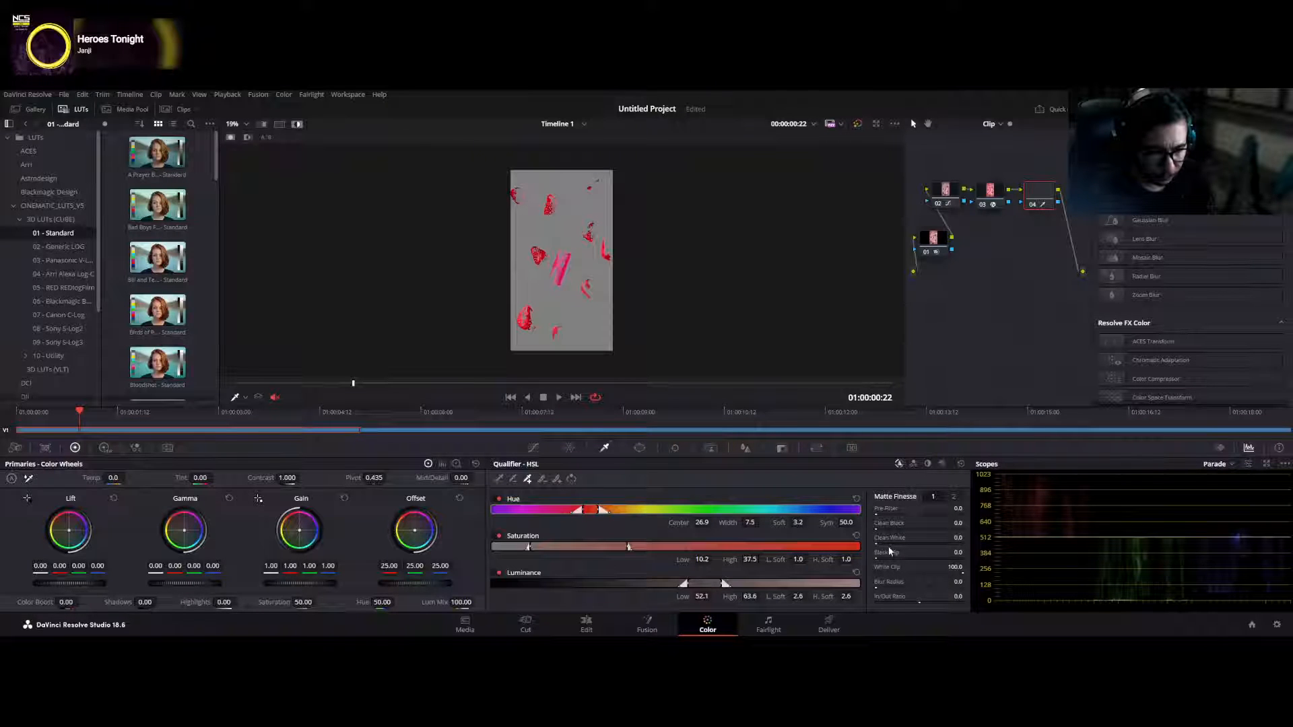
# - Refine the matte with pre-filter 4.8, clean white 50.6, black clip 62.9 and blur radius 56.5, and turn off the highlight view
pyautogui.moveTo(883, 556); pyautogui.dragTo(911, 558)
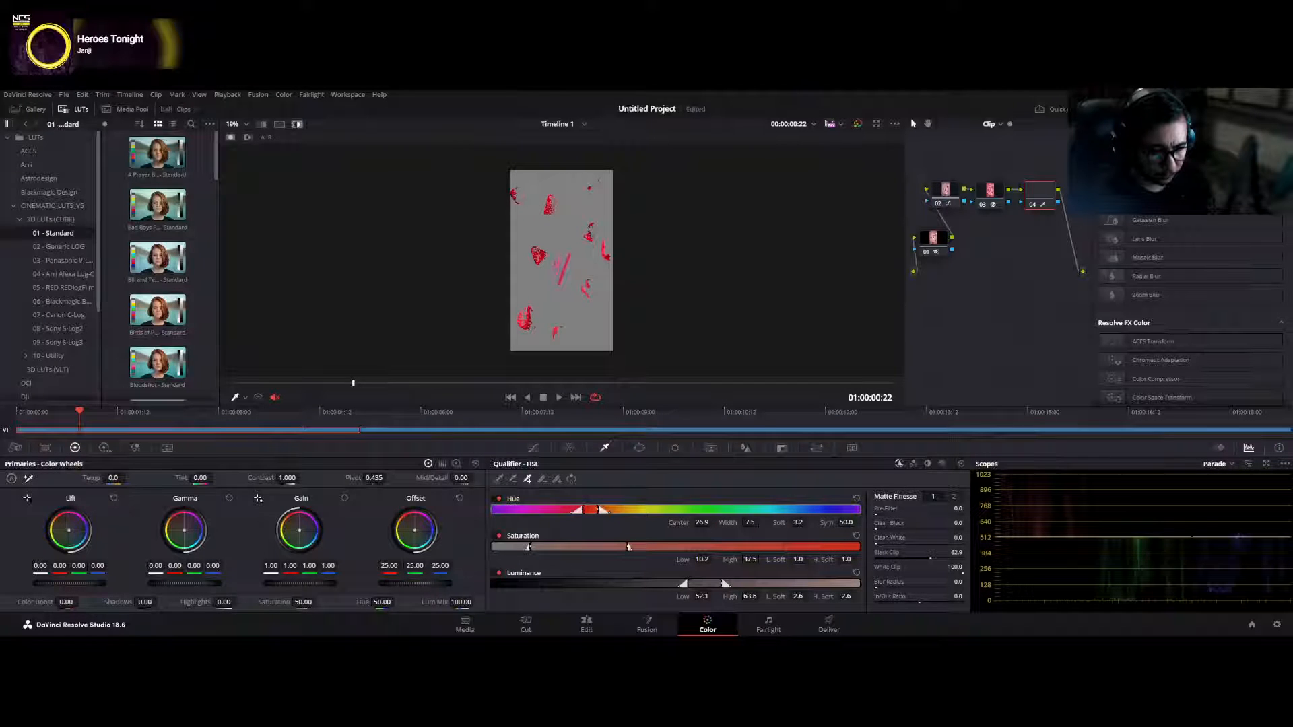
pyautogui.moveTo(877, 543); pyautogui.dragTo(919, 543)
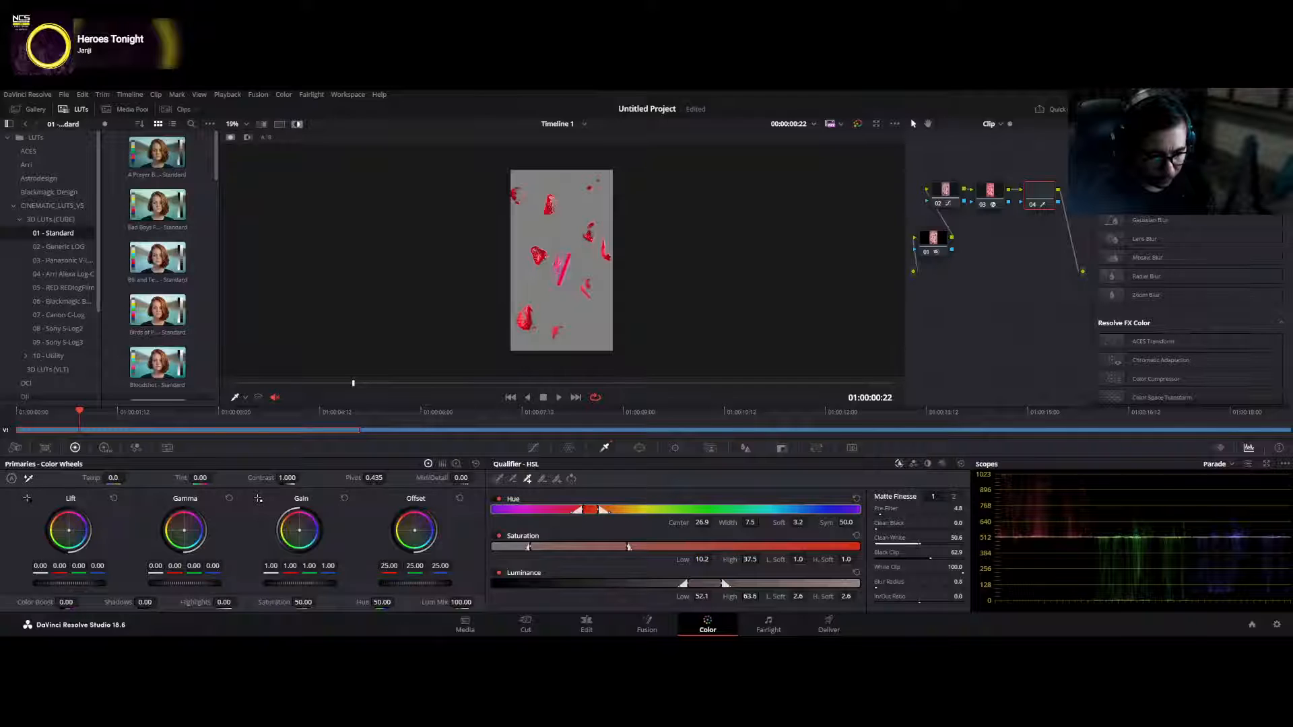
pyautogui.moveTo(890, 582); pyautogui.dragTo(983, 582)
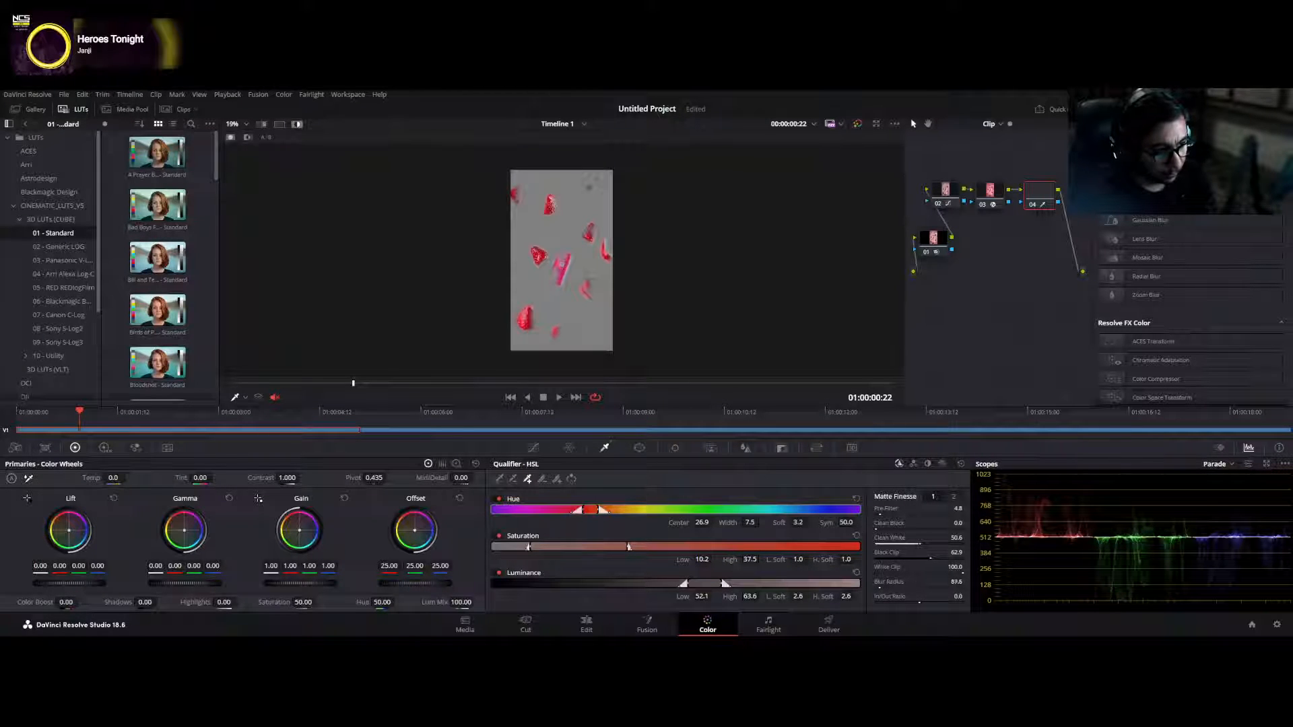
pyautogui.moveTo(916, 584); pyautogui.dragTo(911, 584)
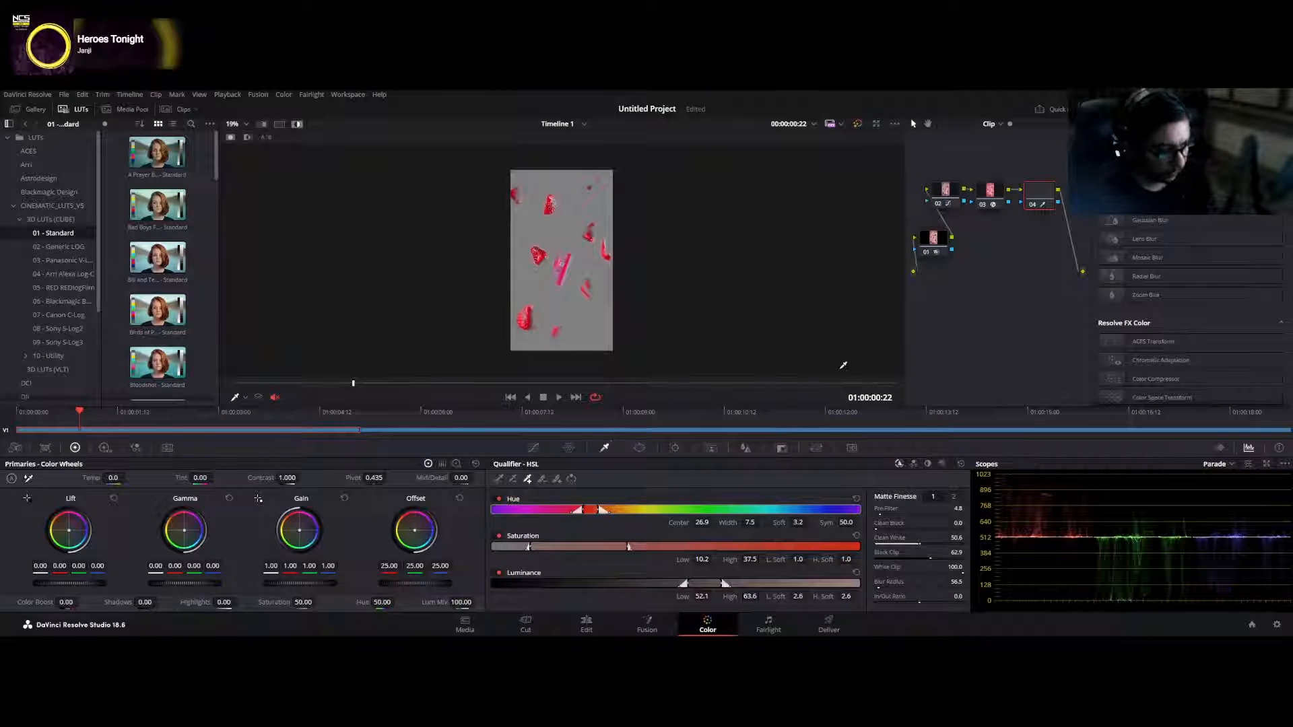
pyautogui.hotkey('shift', 'h')
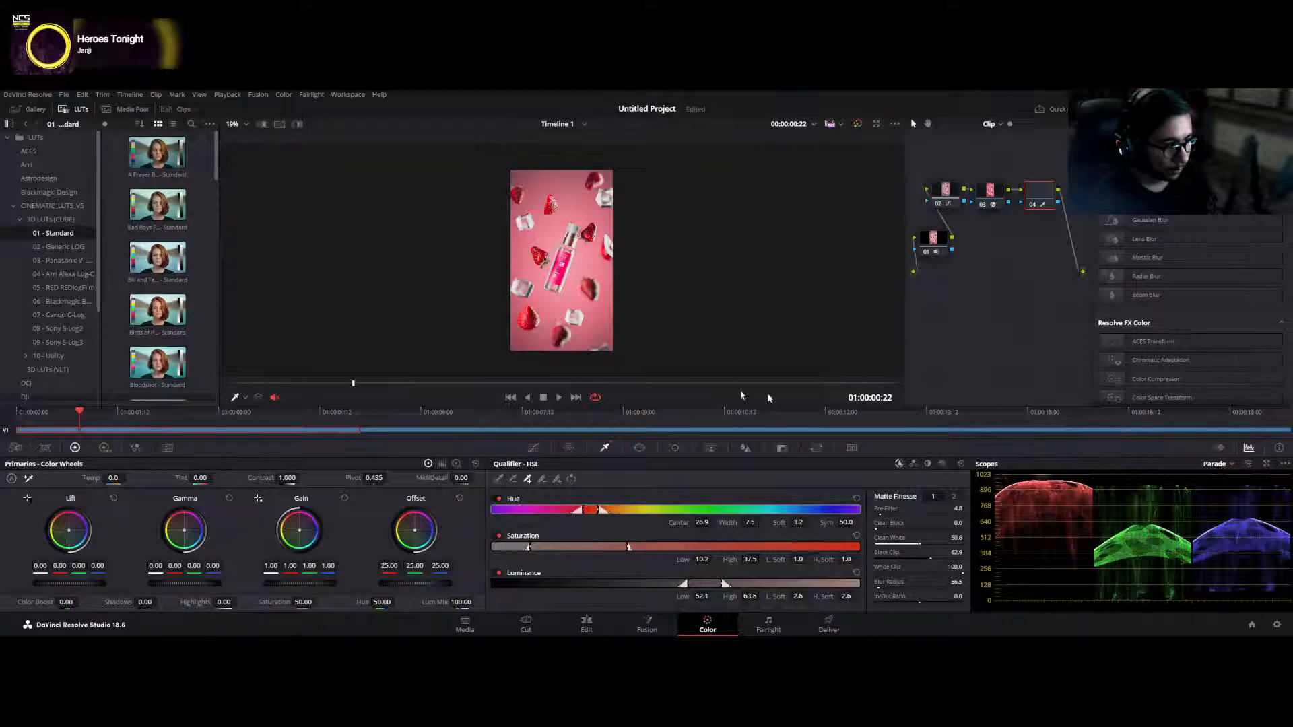
# - Warm the qualified strawberries with offset values 33.04, 22.55 and 19.94, and raise their midtone detail
pyautogui.moveTo(416, 533); pyautogui.dragTo(410, 538)
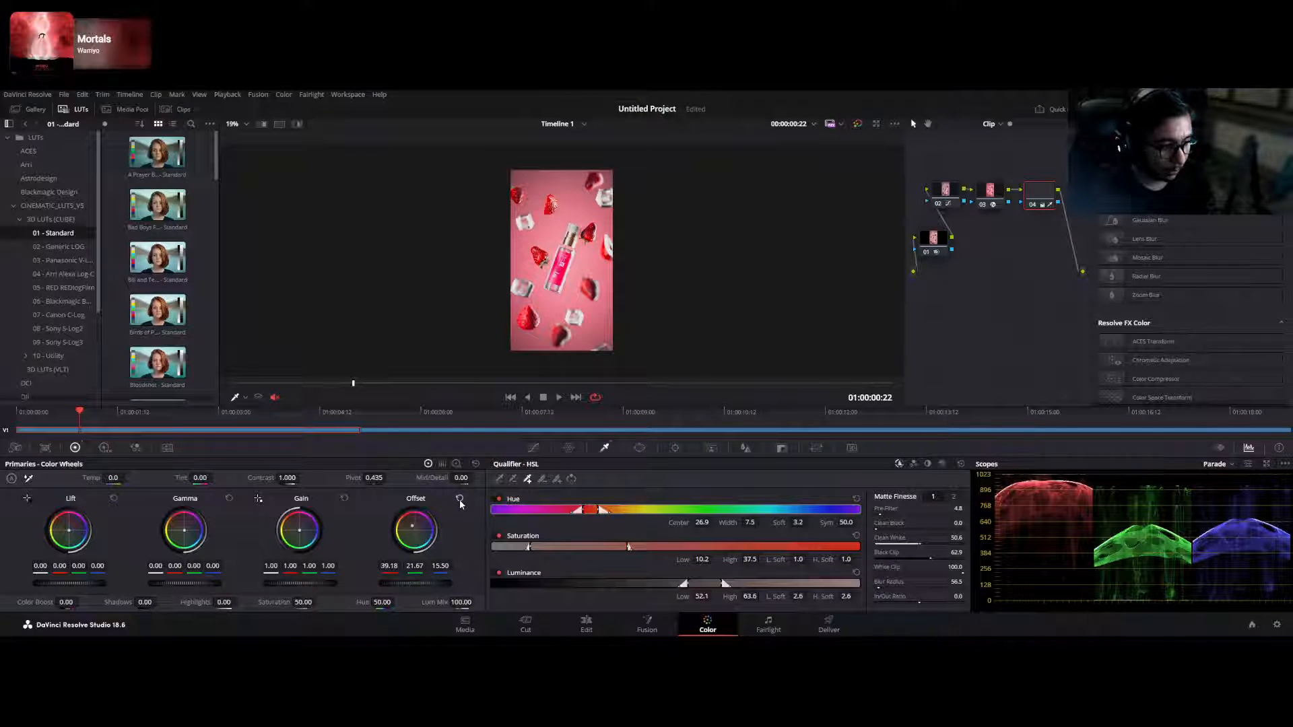
pyautogui.click(459, 501)
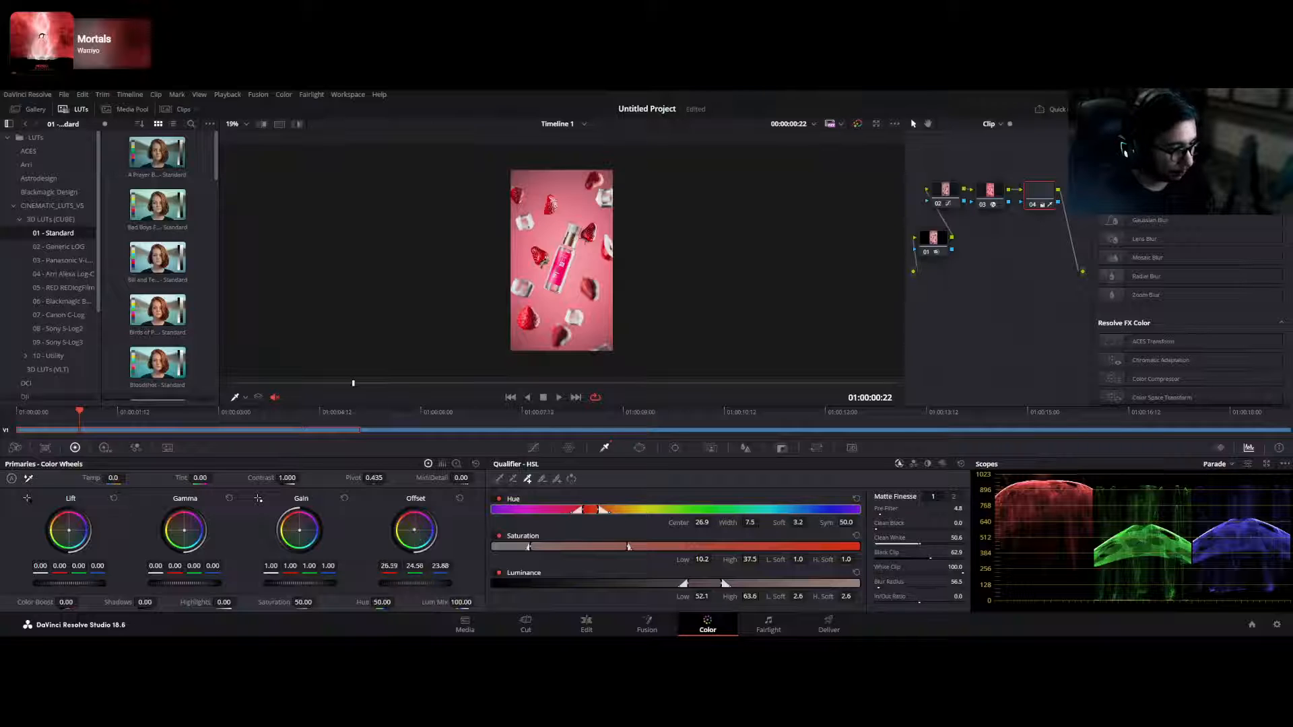
pyautogui.moveTo(414, 530); pyautogui.dragTo(414, 529)
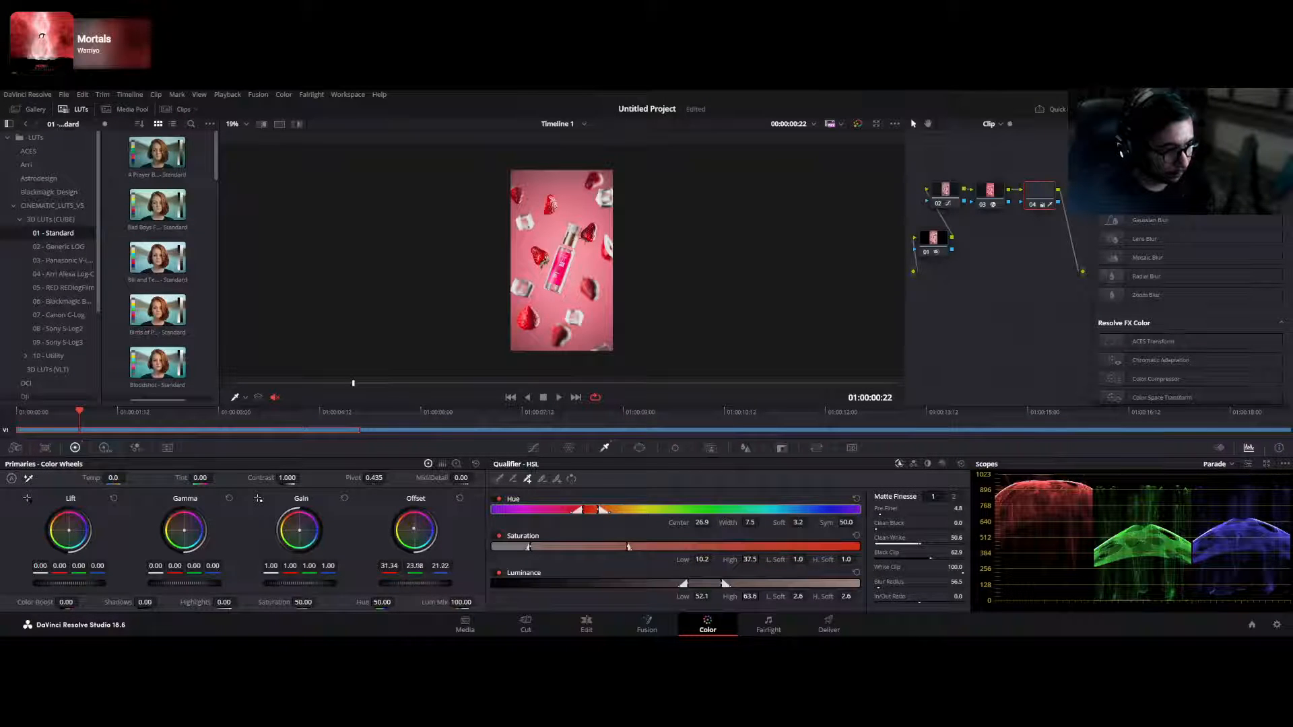
pyautogui.moveTo(414, 529); pyautogui.dragTo(414, 531)
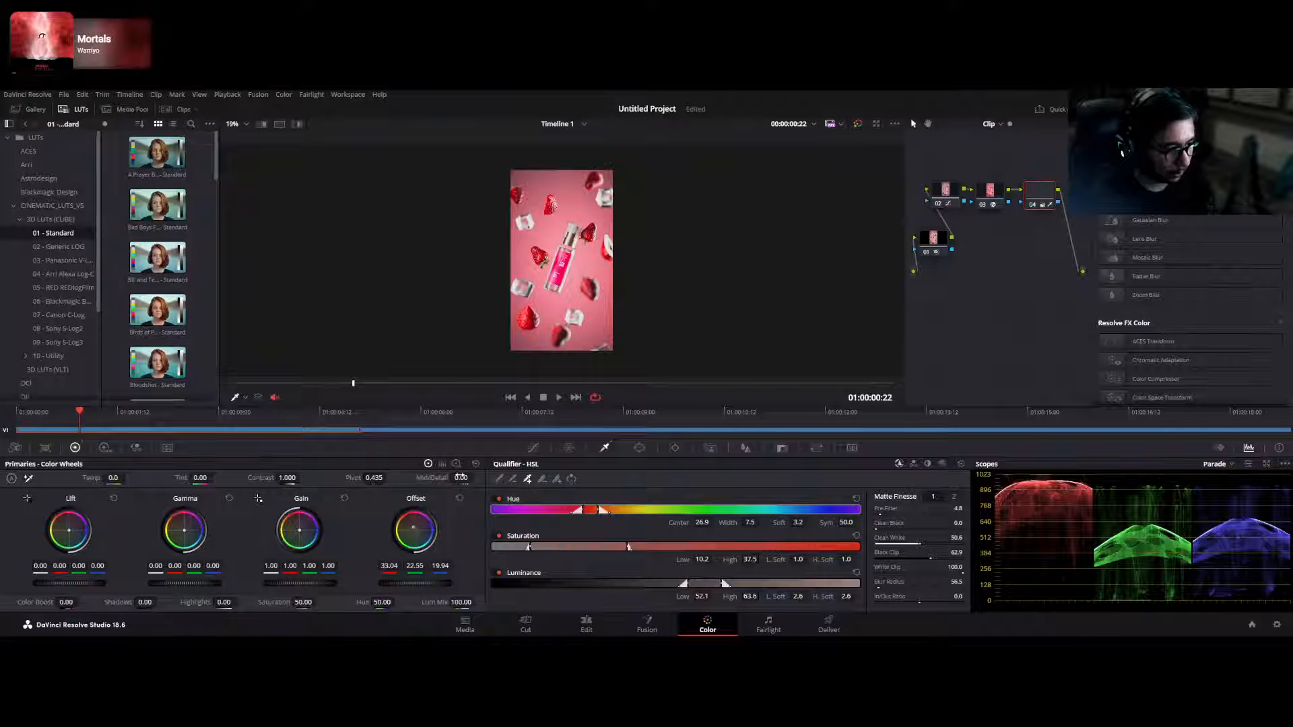
pyautogui.moveTo(460, 478)
pyautogui.mouseDown()
pyautogui.moveTo(498, 478)
pyautogui.moveTo(464, 478)
pyautogui.mouseUp()
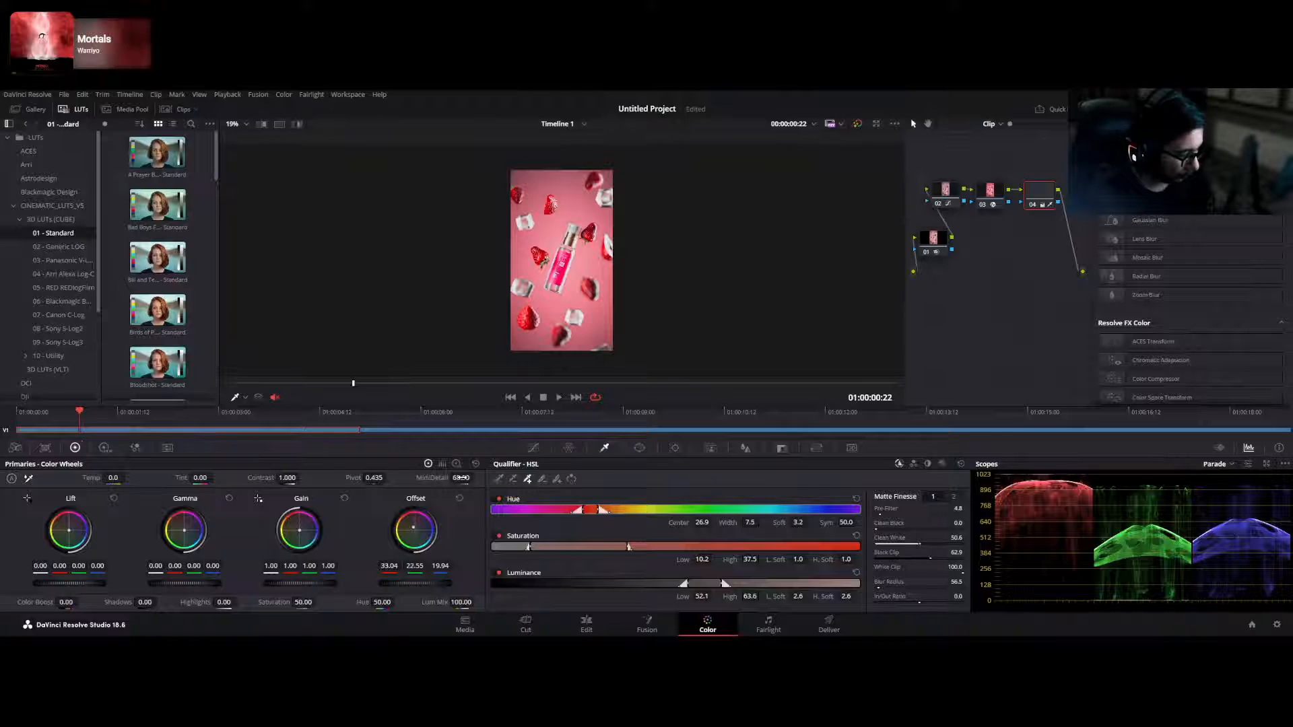
# - Review the graded frame full screen and save the project under the name Resolve
pyautogui.hotkey('ctrl', 'f')
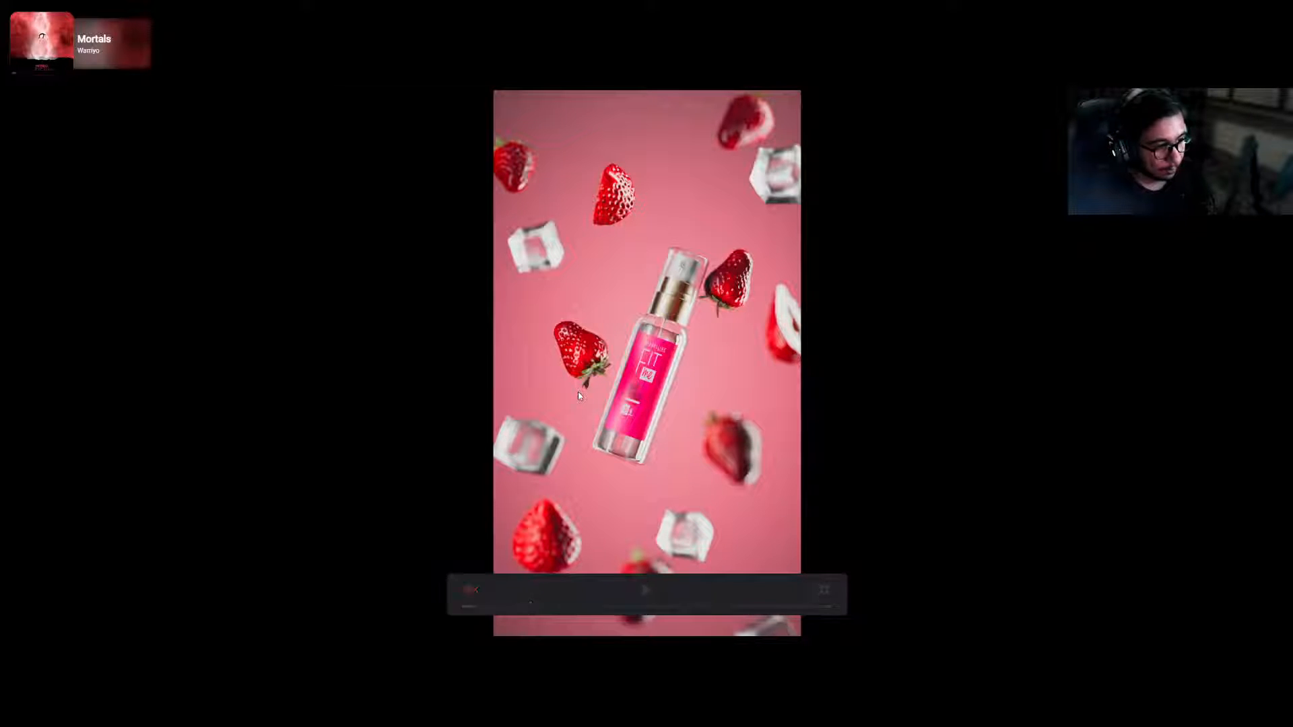
pyautogui.press('Escape')
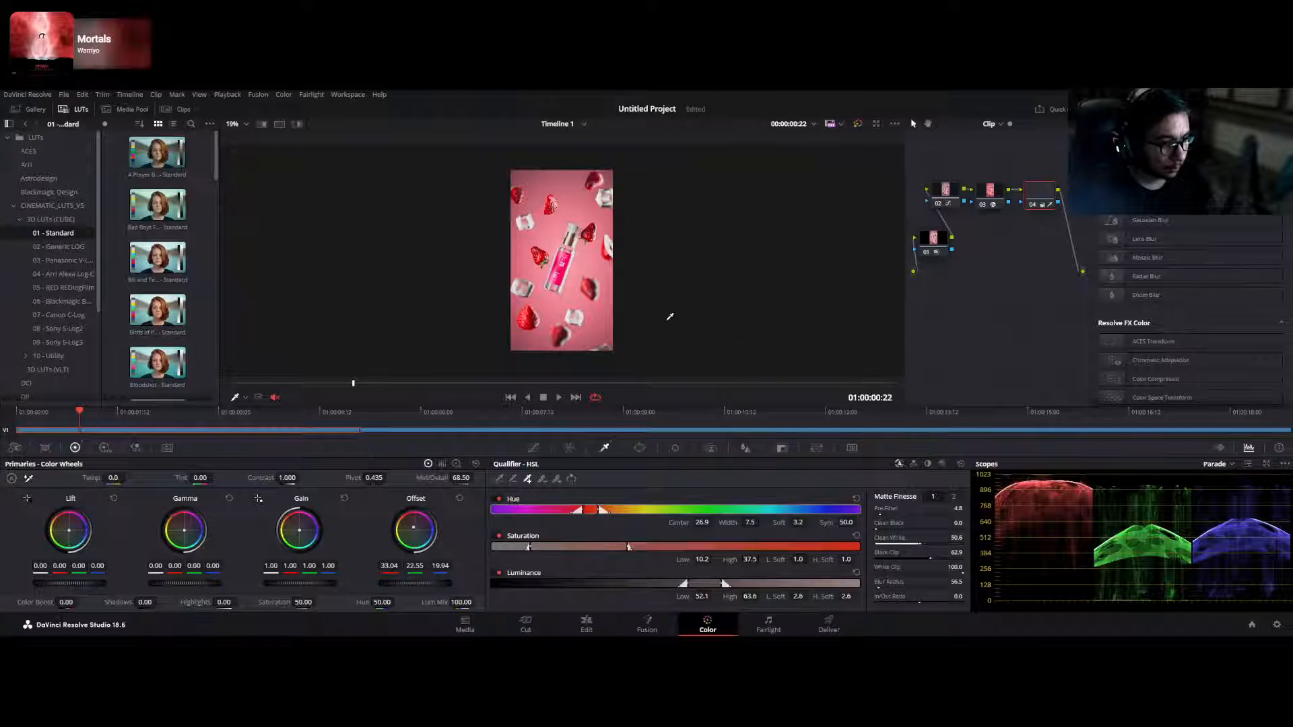
pyautogui.hotkey('ctrl', 's')
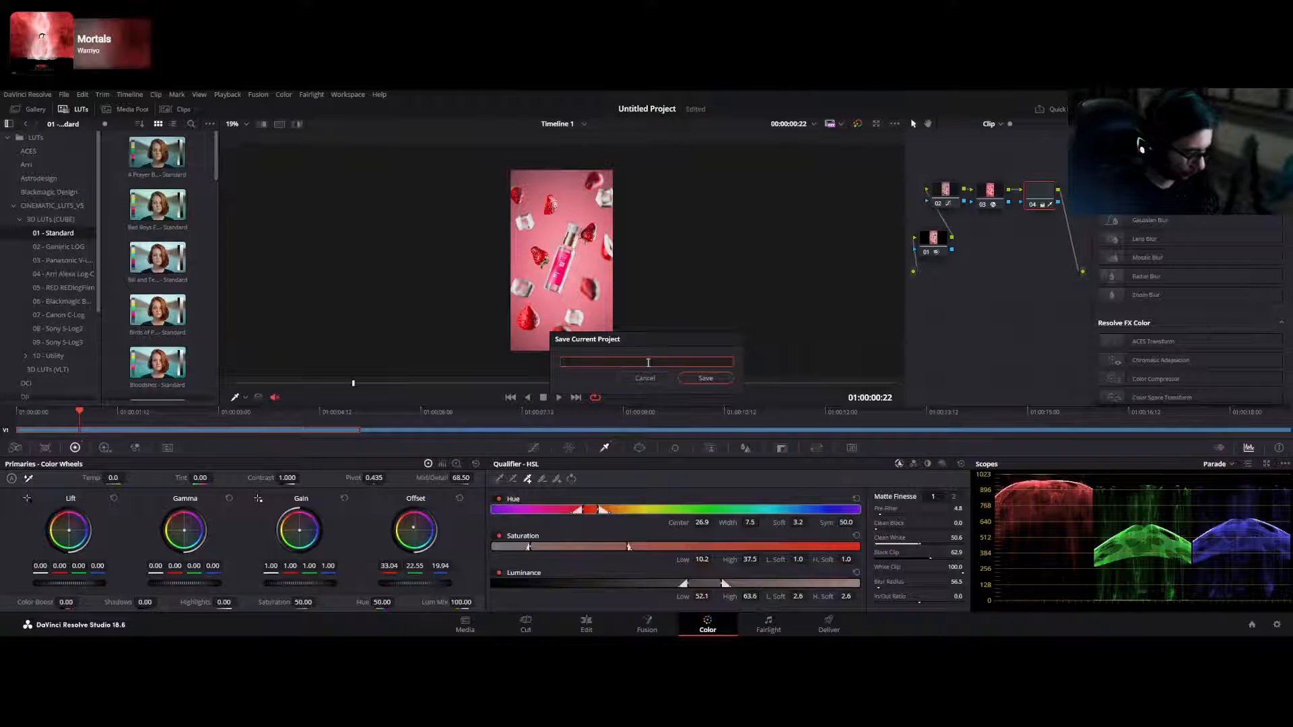
pyautogui.write('R')
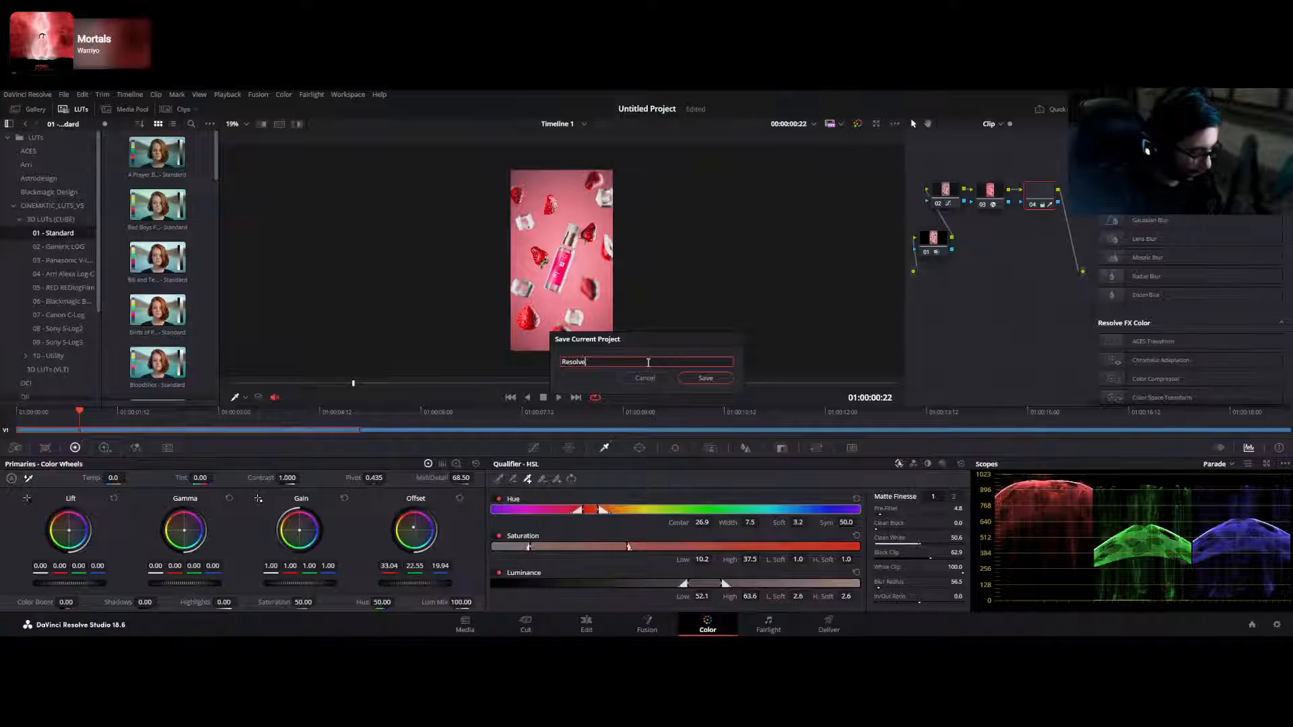
pyautogui.write('esolve')
pyautogui.press('Return')
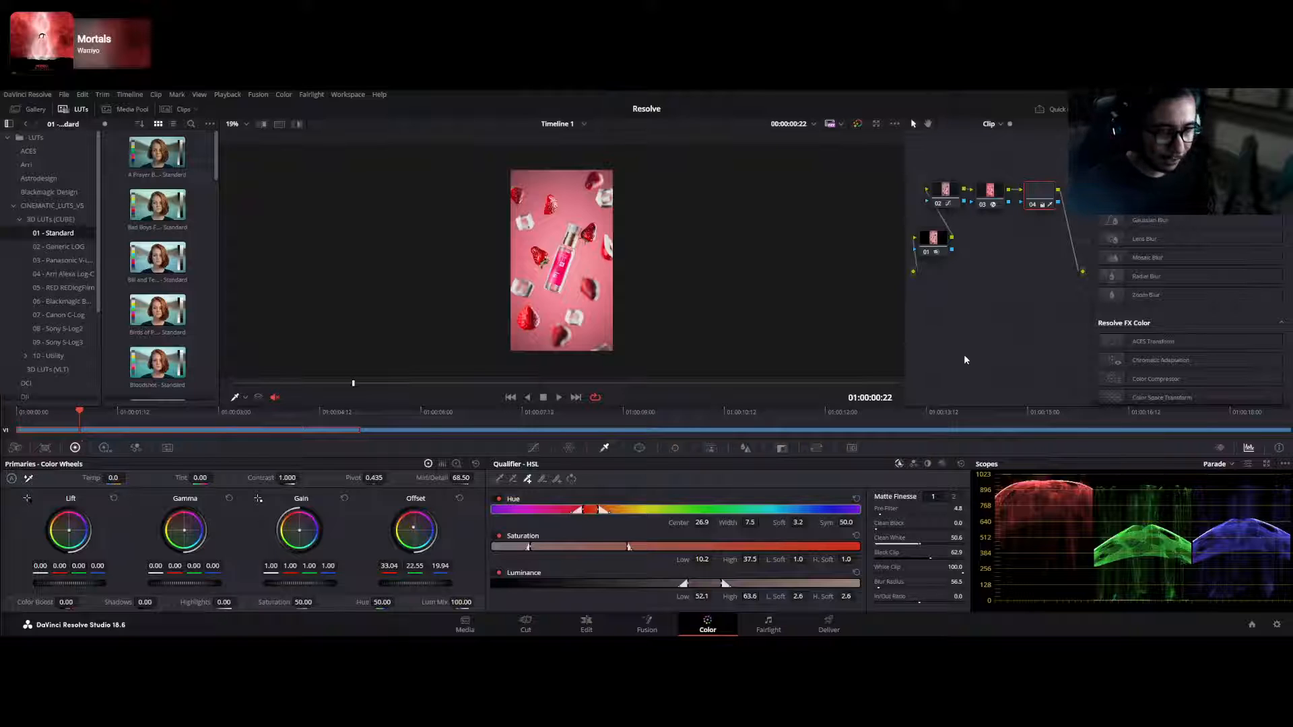
# - Recheck the frame full screen, add a serial node after the strawberry correction and place it below the node chain
pyautogui.hotkey('ctrl', 'f')
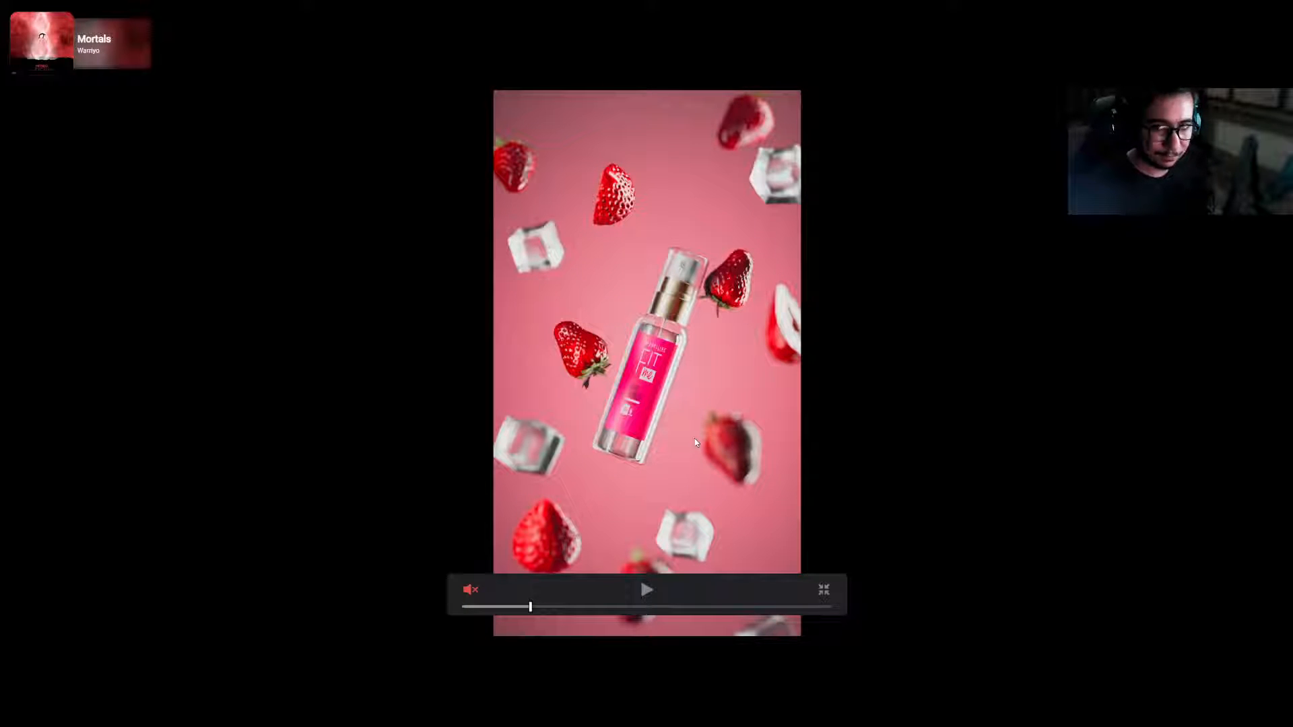
pyautogui.press('Escape')
pyautogui.moveTo(1037, 198); pyautogui.dragTo(1041, 194)
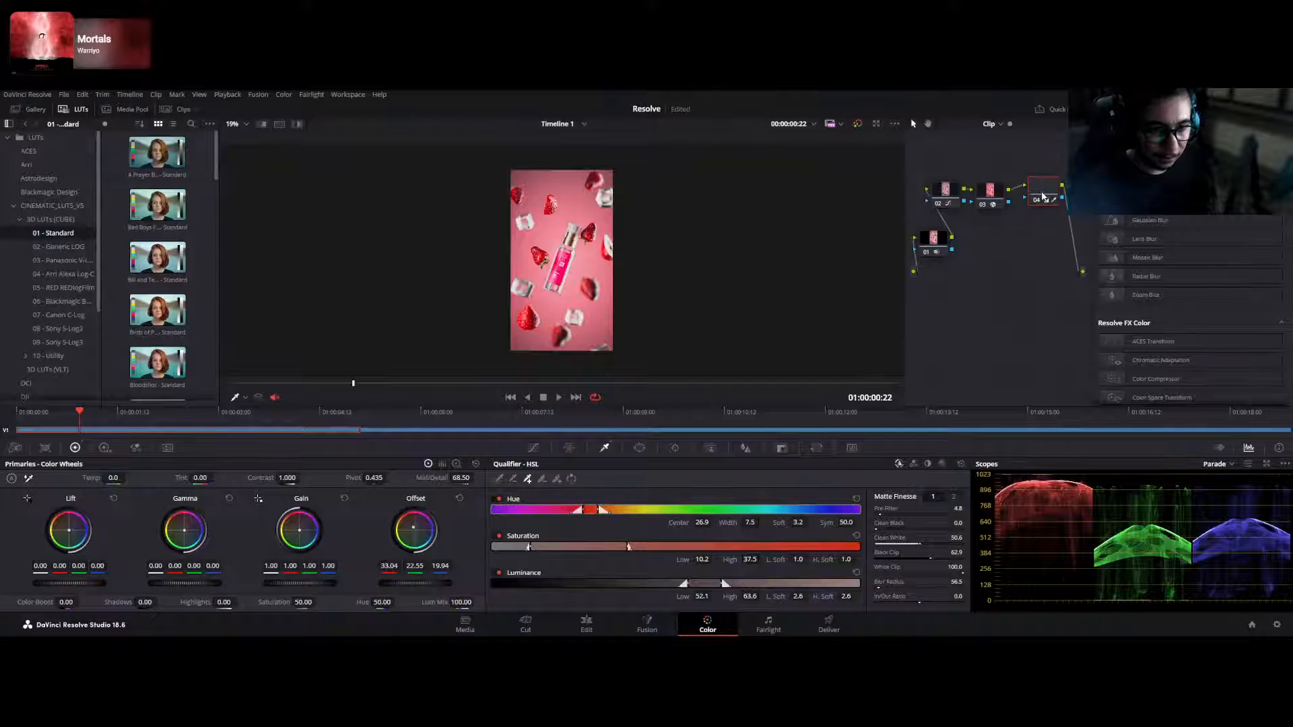
pyautogui.hotkey('alt', 's')
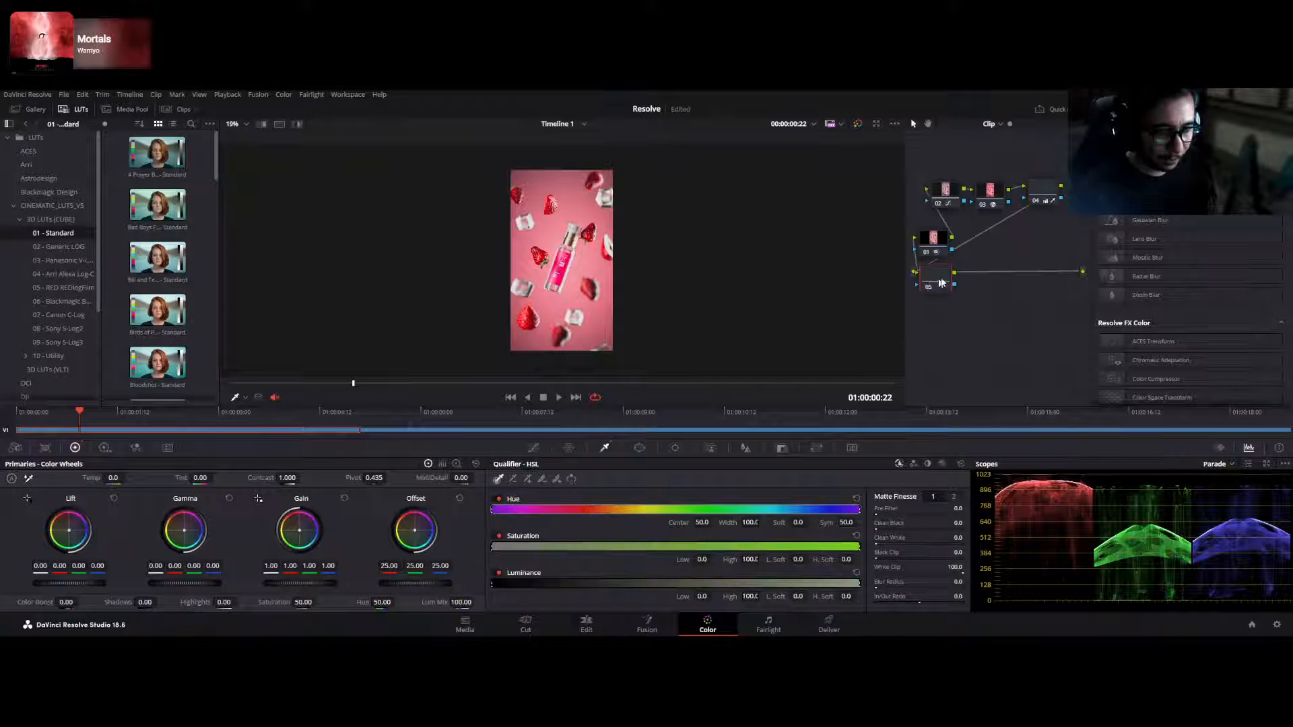
pyautogui.moveTo(940, 281); pyautogui.dragTo(975, 239)
pyautogui.scroll(1, 568, 246)
pyautogui.scroll(6, 567, 246)
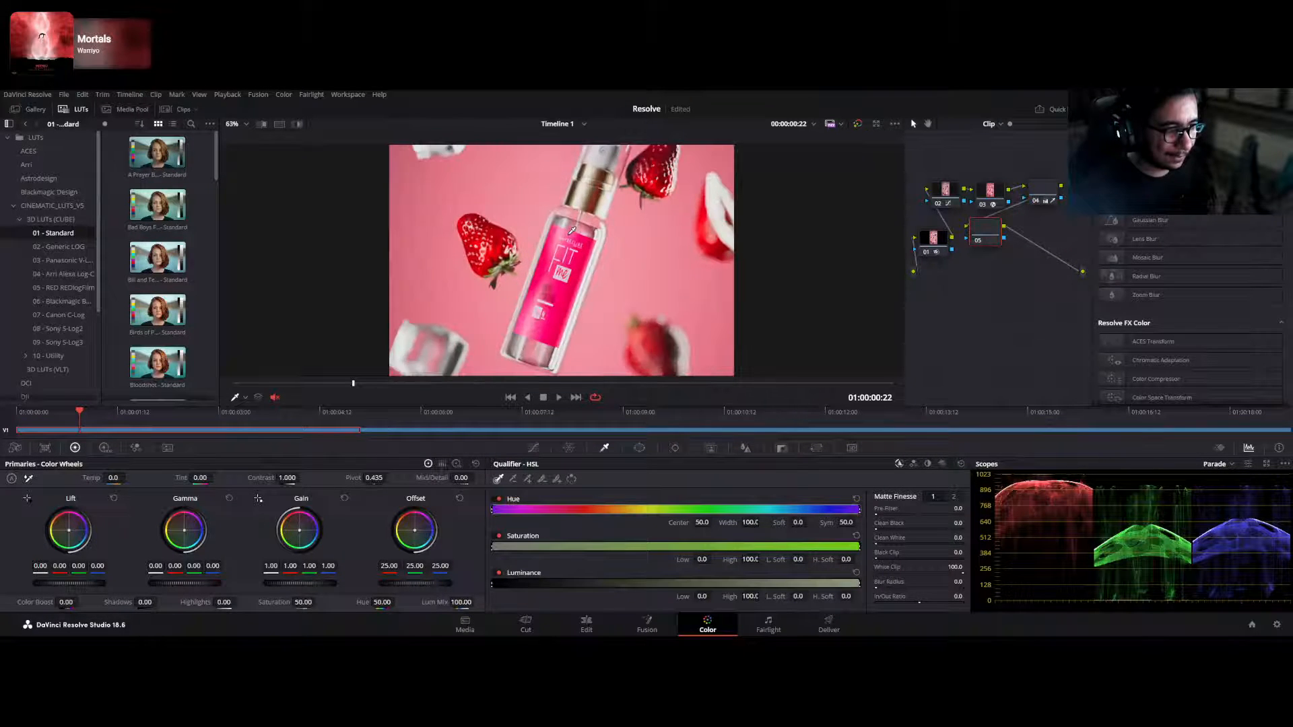
pyautogui.scroll(-4, 581, 328)
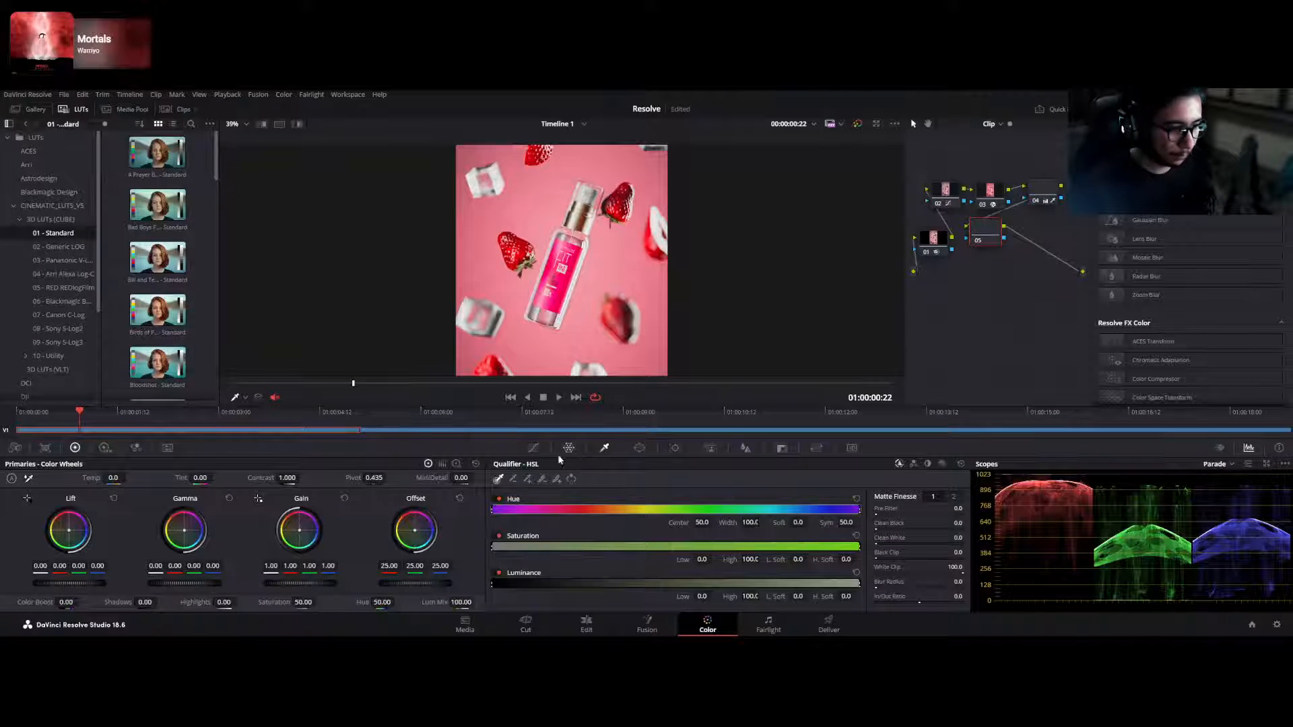
# - Add a rectangular window around the bottle, rotated 18.70 degrees and narrowed to fit its sides
pyautogui.click(639, 447)
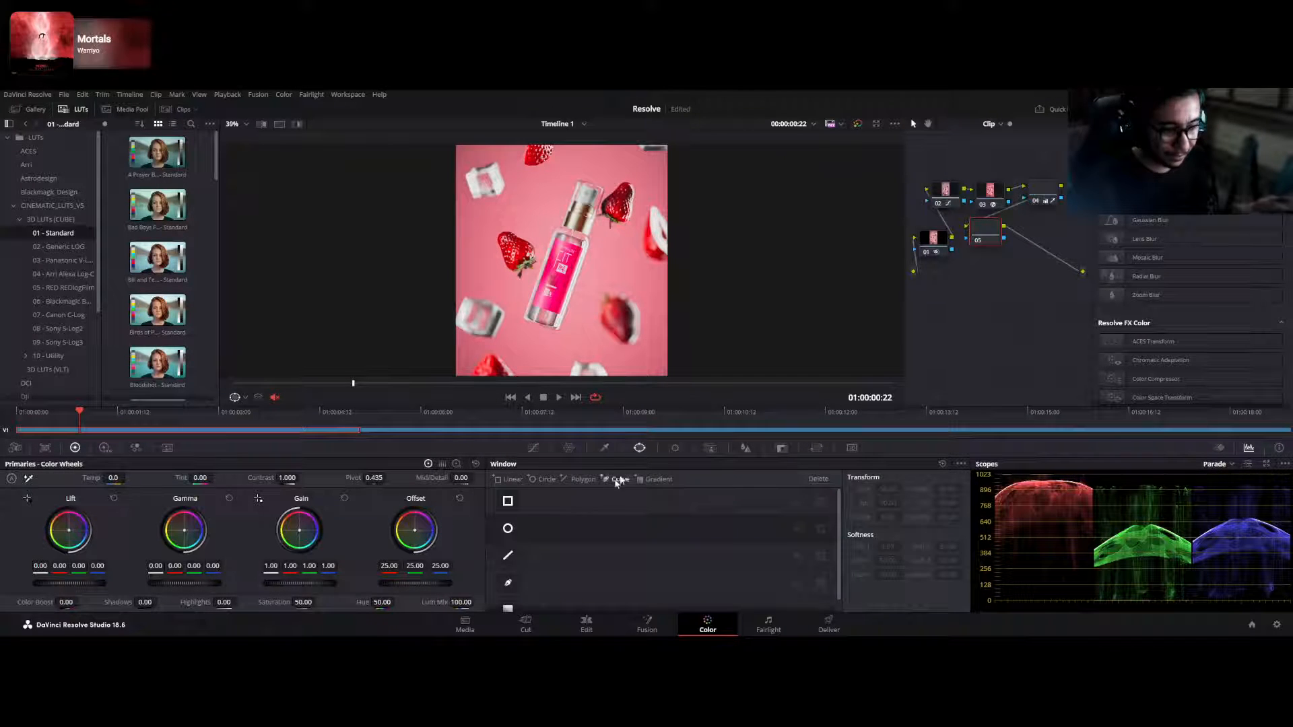
pyautogui.click(508, 502)
pyautogui.moveTo(562, 217); pyautogui.dragTo(578, 211)
pyautogui.moveTo(522, 249); pyautogui.dragTo(539, 254)
pyautogui.moveTo(604, 278); pyautogui.dragTo(586, 276)
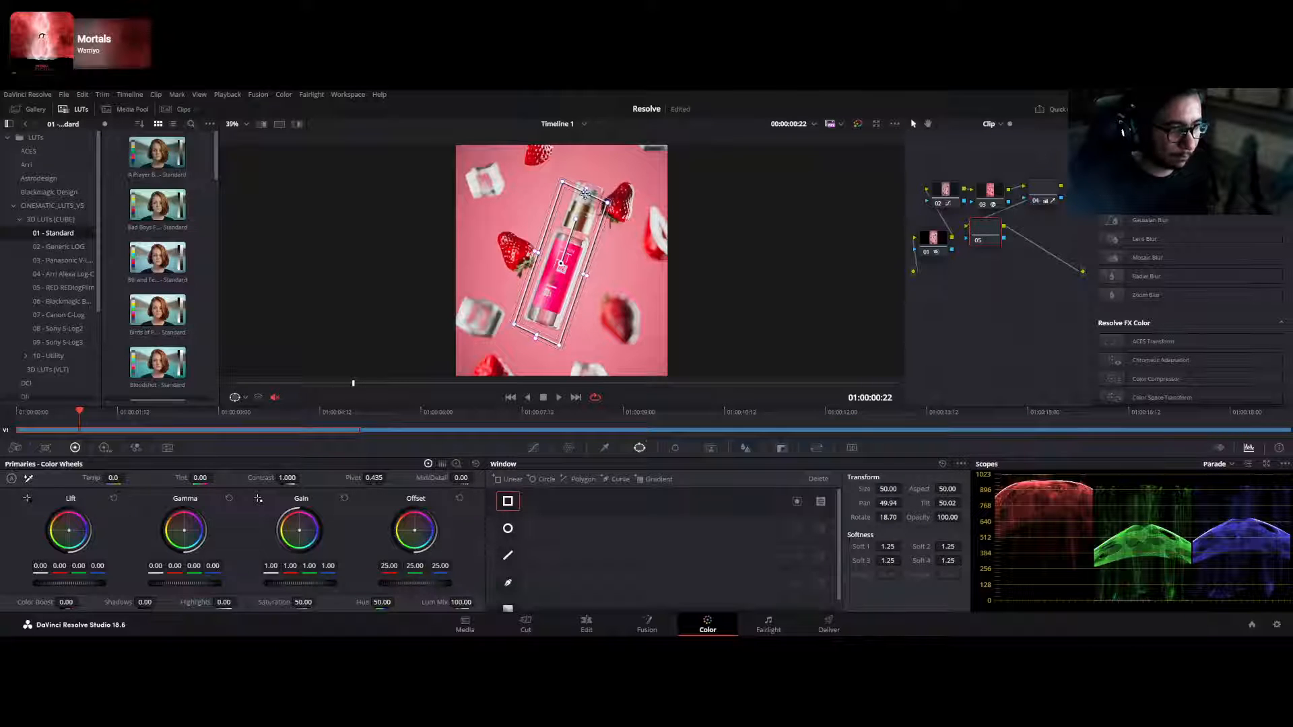
# - Track the bottle window backward and forward through the clip, and check the isolated area at 01:00:01:21
pyautogui.click(675, 448)
pyautogui.click(514, 479)
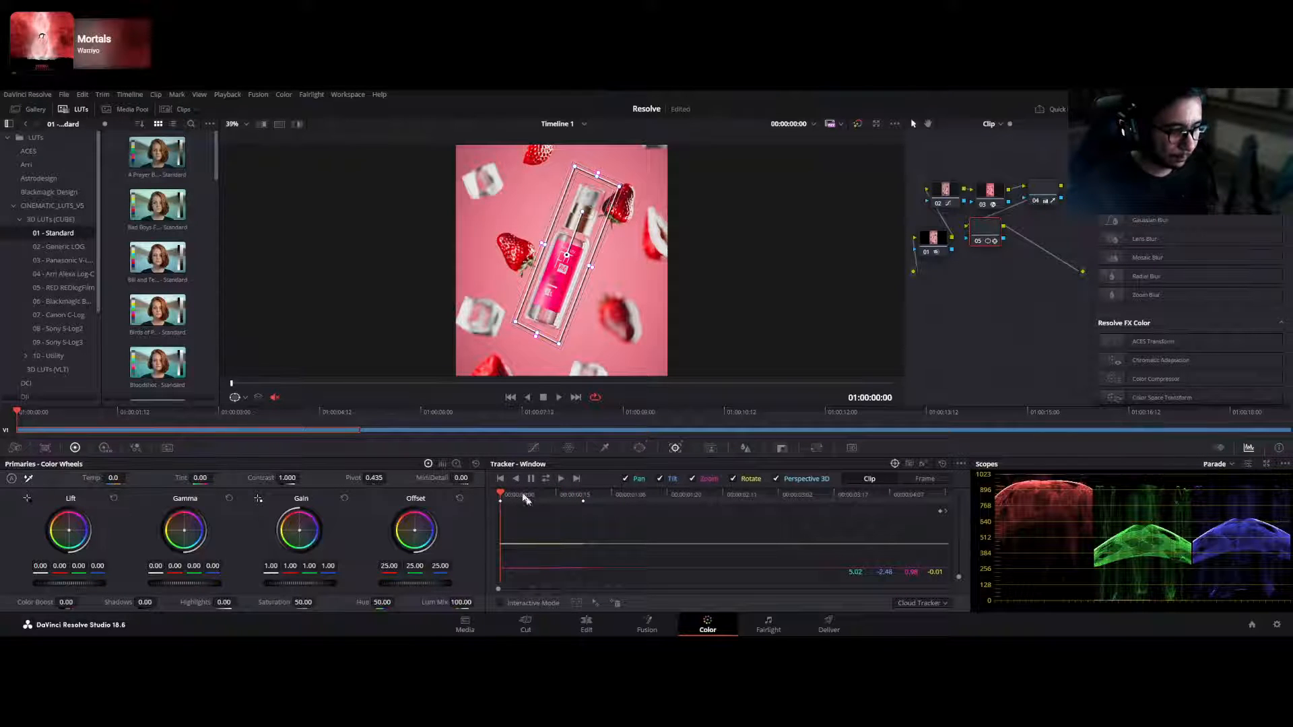
pyautogui.click(560, 479)
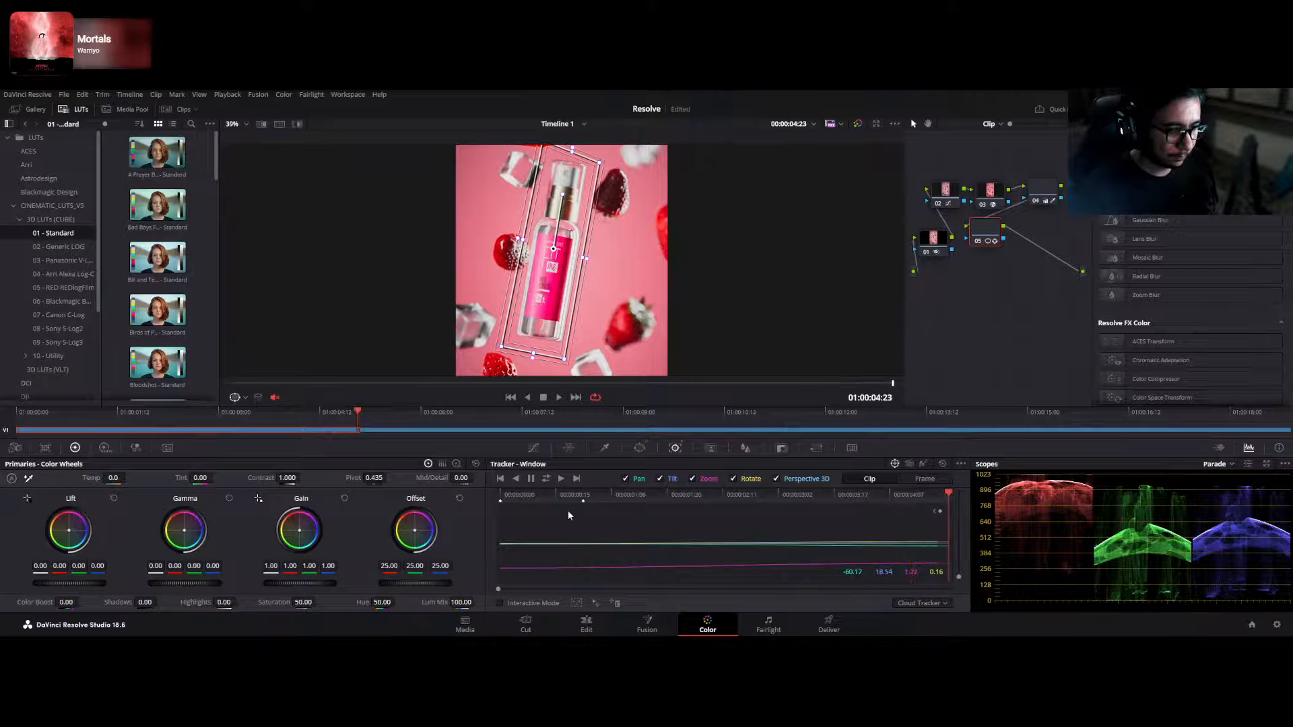
pyautogui.click(670, 503)
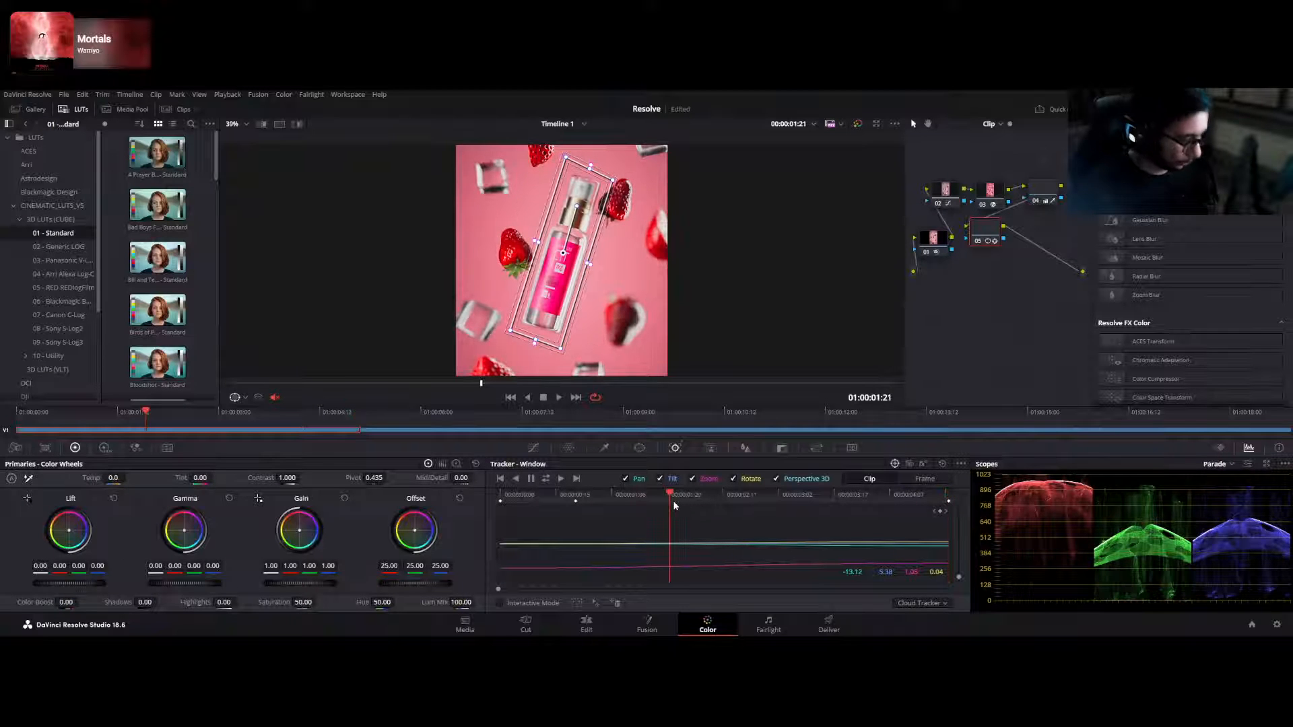
pyautogui.hotkey('shift', 'h')
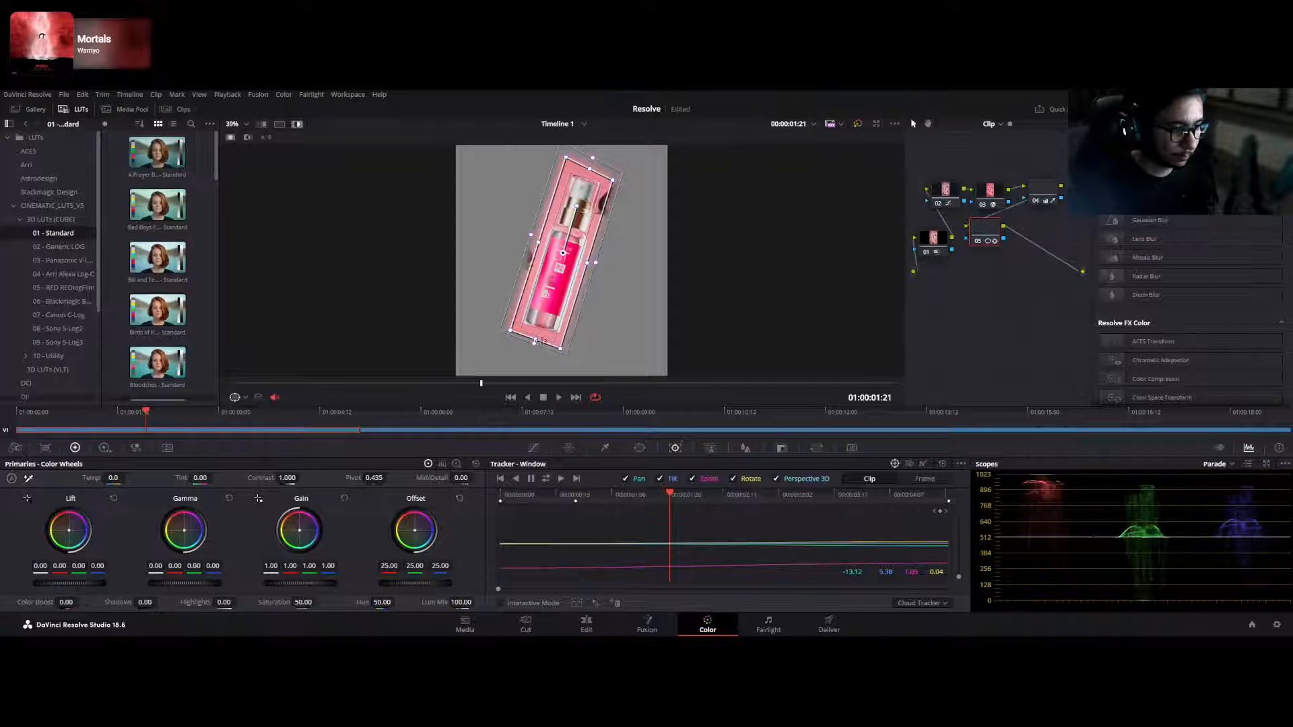
pyautogui.hotkey('shift', 'h')
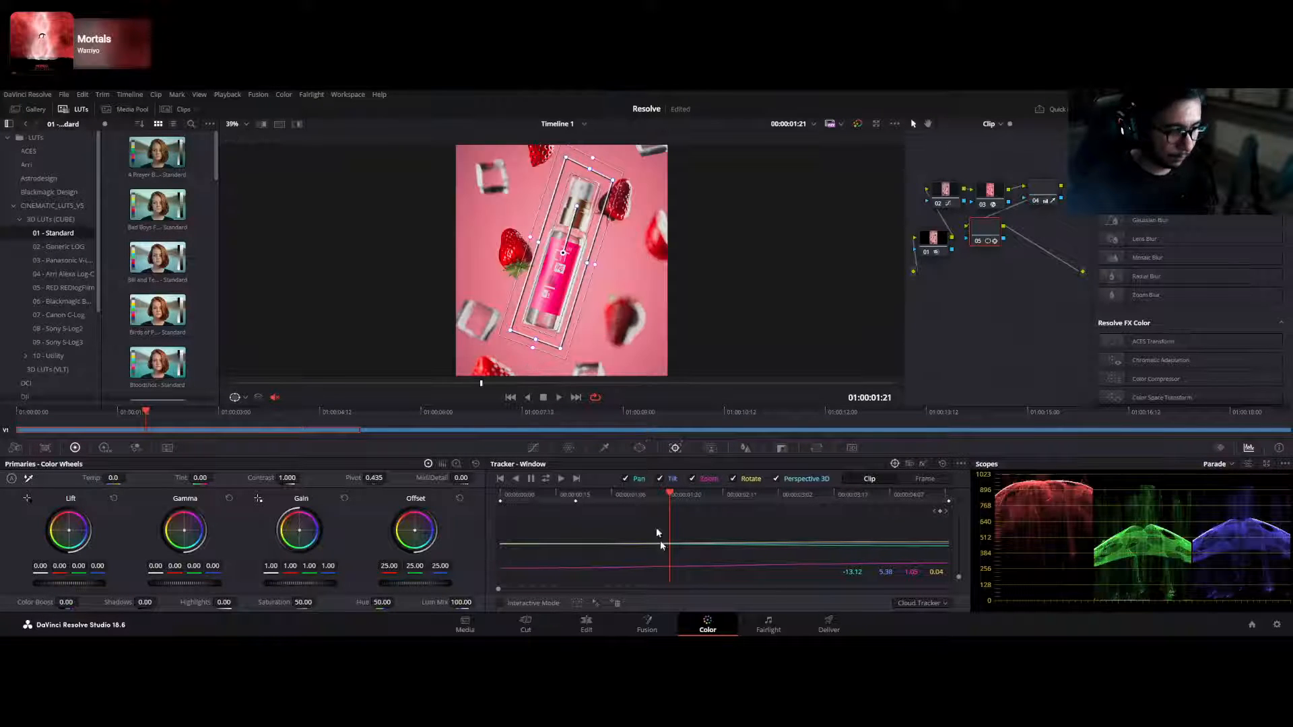
# - Add a serial node after the bottle window node, feed it the window's key and rearrange the two nodes
pyautogui.moveTo(987, 237); pyautogui.dragTo(999, 295)
pyautogui.hotkey('alt', 's')
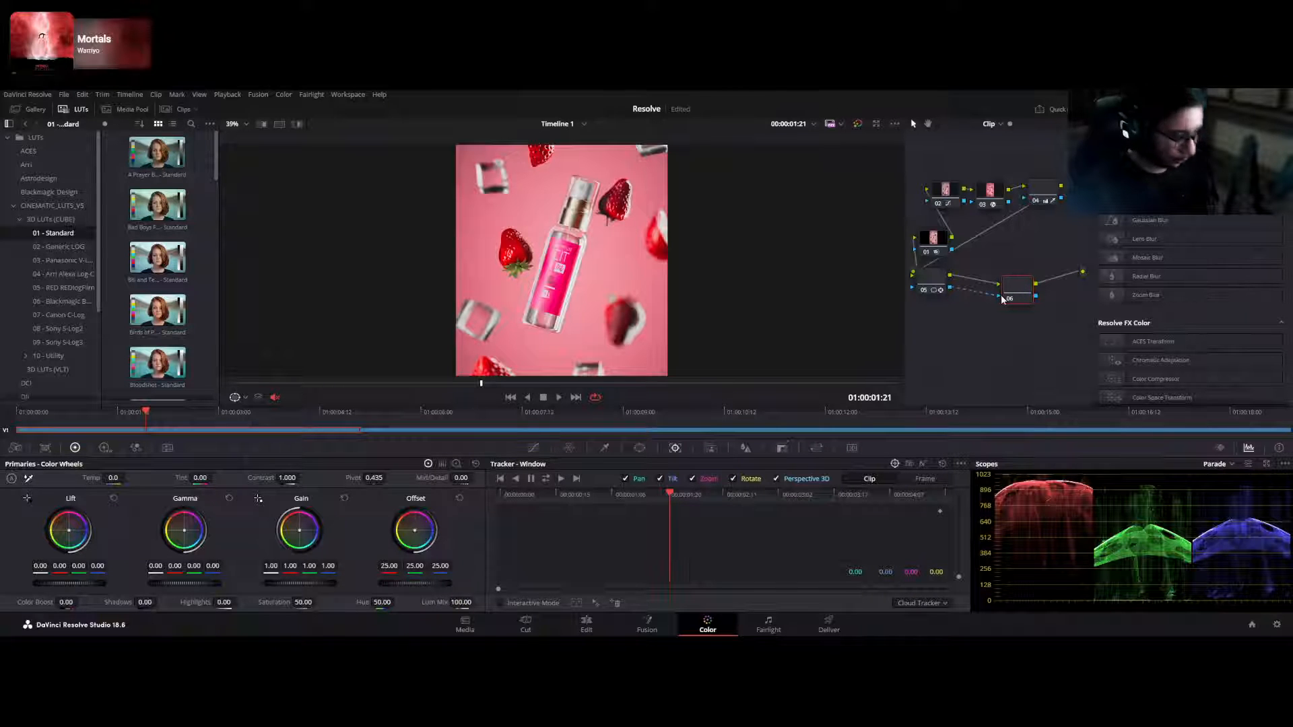
pyautogui.hotkey('shift', 'h')
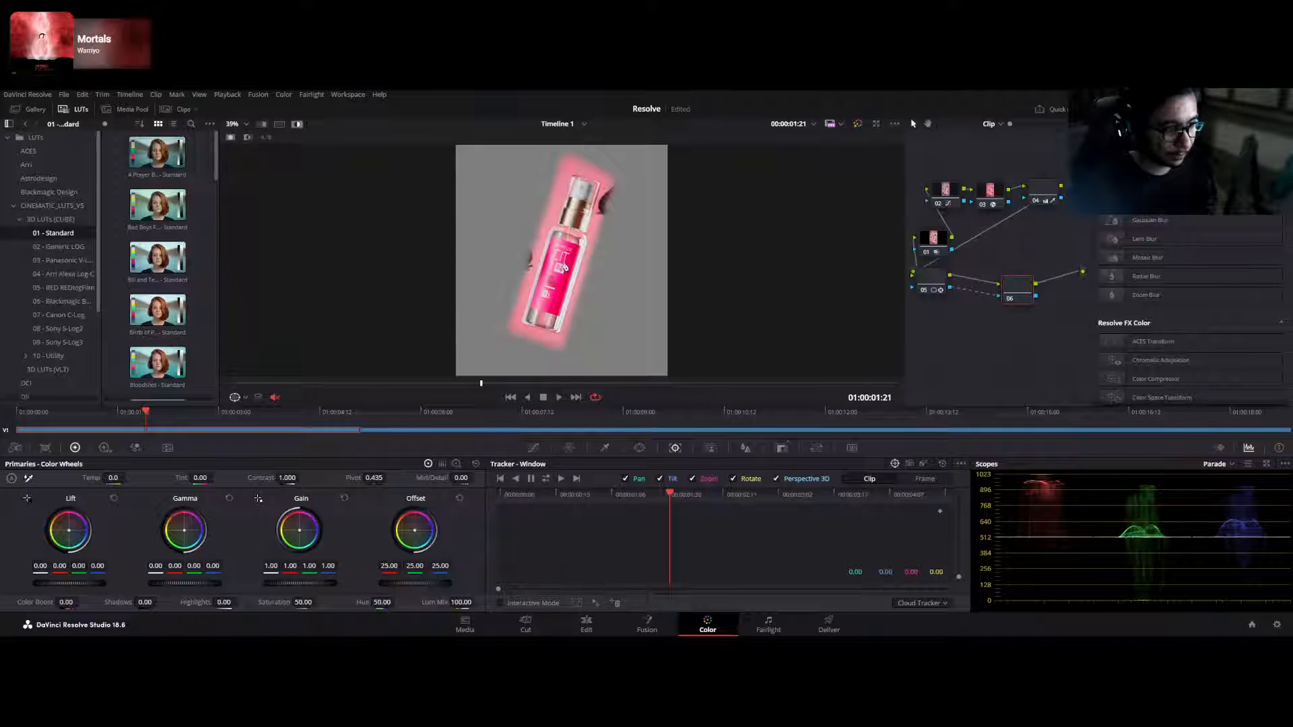
pyautogui.hotkey('shift', 'h')
pyautogui.click(950, 284)
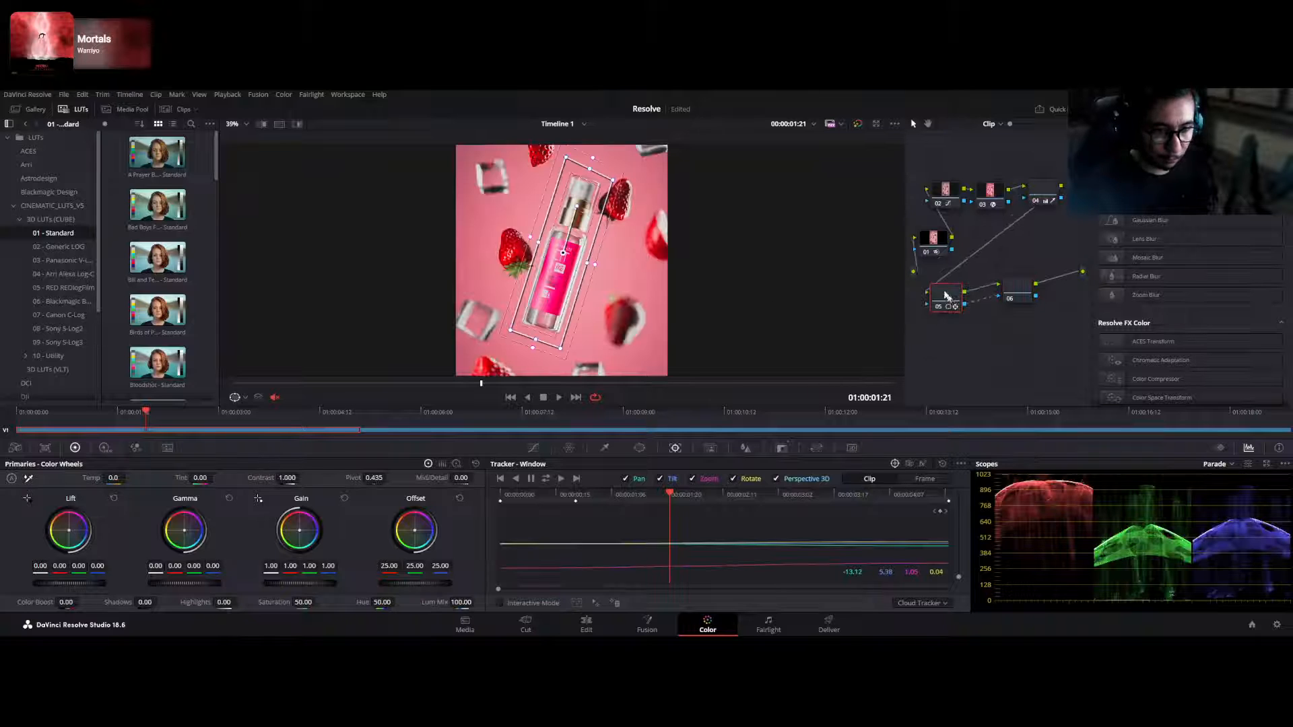
pyautogui.moveTo(954, 285); pyautogui.dragTo(1005, 283)
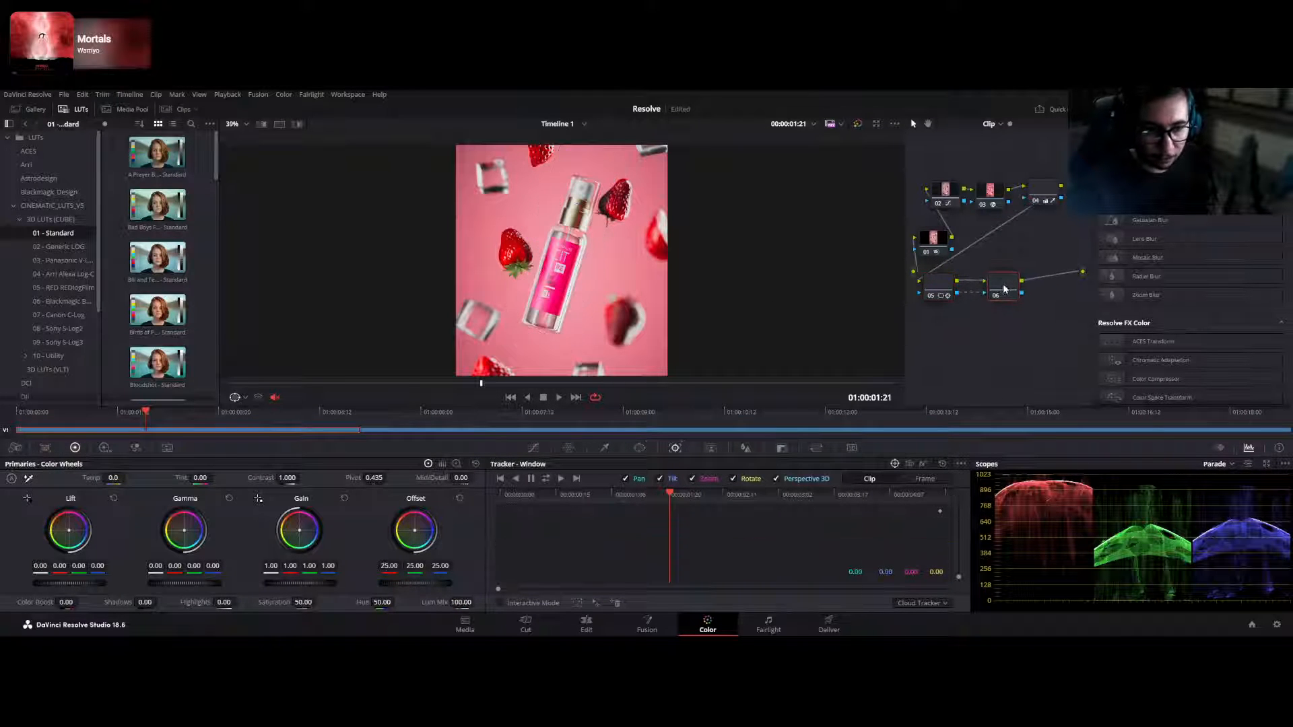
# - Compare the highlighted areas of the bottle window node and the node receiving its key
pyautogui.hotkey('shift', 'h')
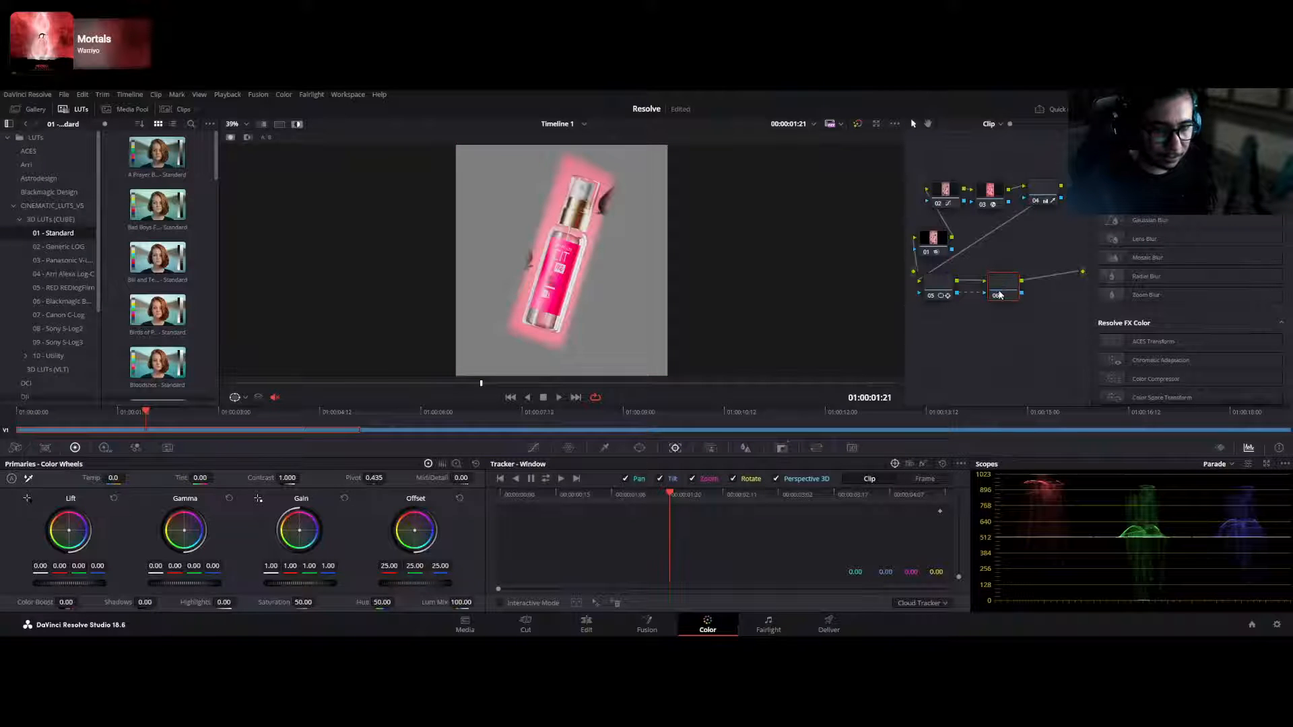
pyautogui.hotkey('shift', 'h')
pyautogui.click(932, 292)
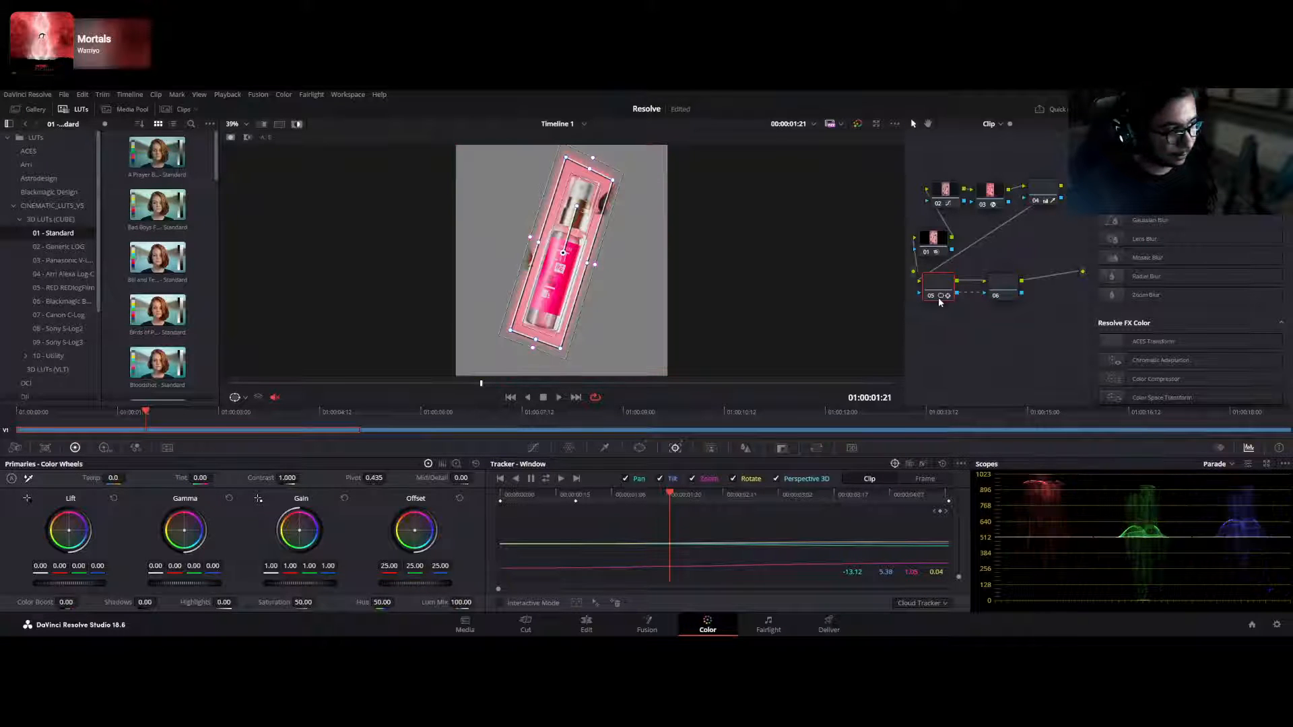
pyautogui.hotkey('shift', 'h')
pyautogui.click(997, 288)
# - Qualify the bottle's pink label by sampling its color in highlight view, and refine the matte with black clip 84.9 and clean white 14.8
pyautogui.hotkey('shift', 'h')
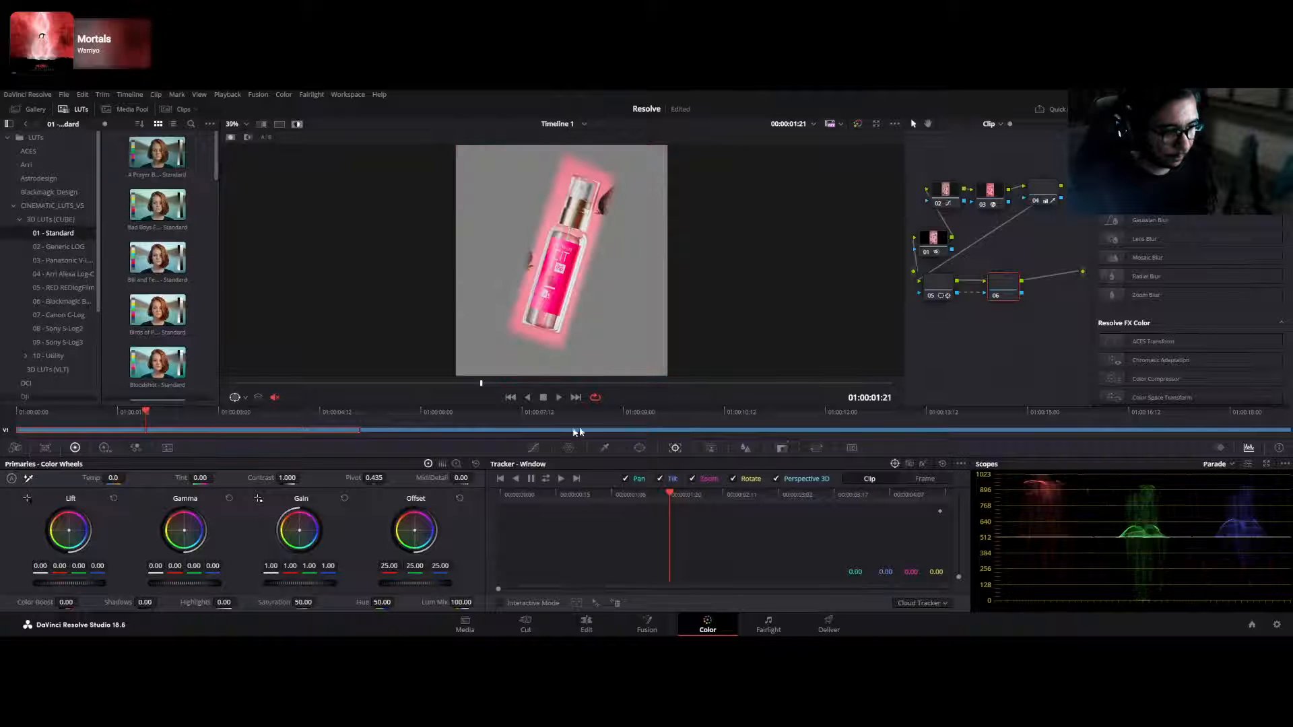
pyautogui.click(604, 449)
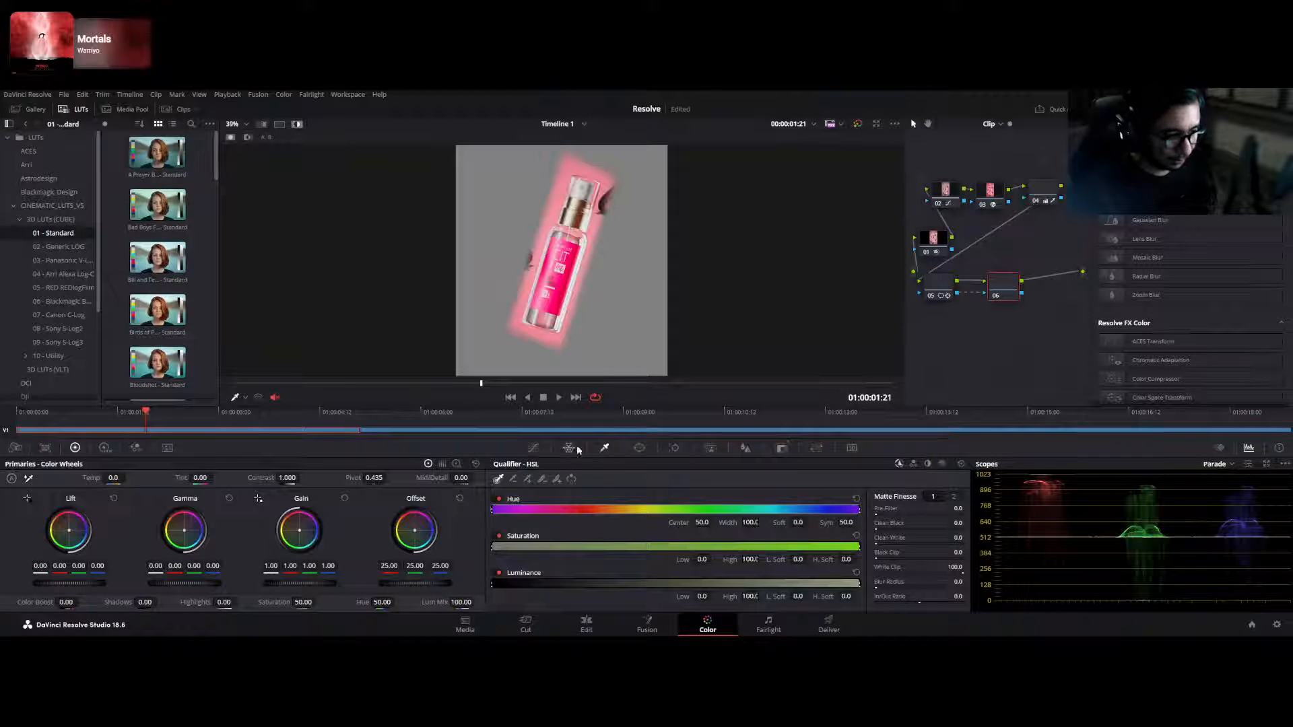
pyautogui.click(564, 282)
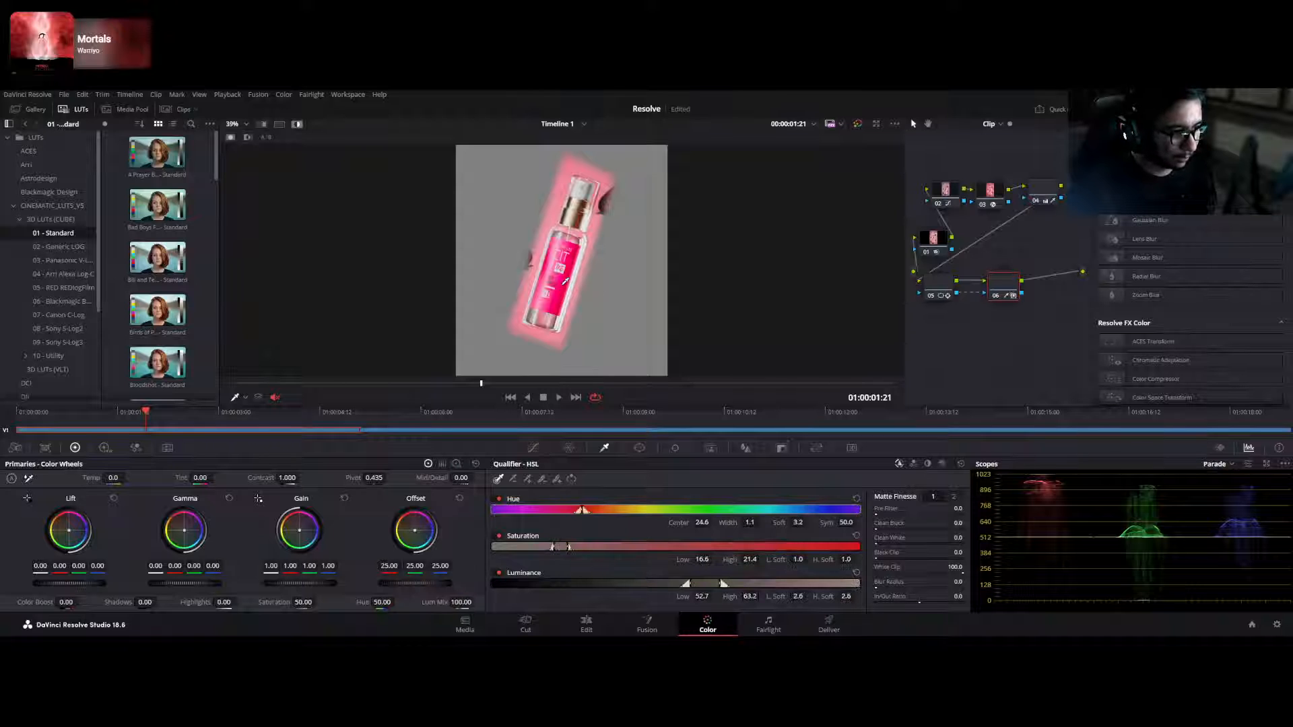
pyautogui.moveTo(564, 282)
pyautogui.mouseDown()
pyautogui.moveTo(558, 299)
pyautogui.moveTo(556, 274)
pyautogui.mouseUp()
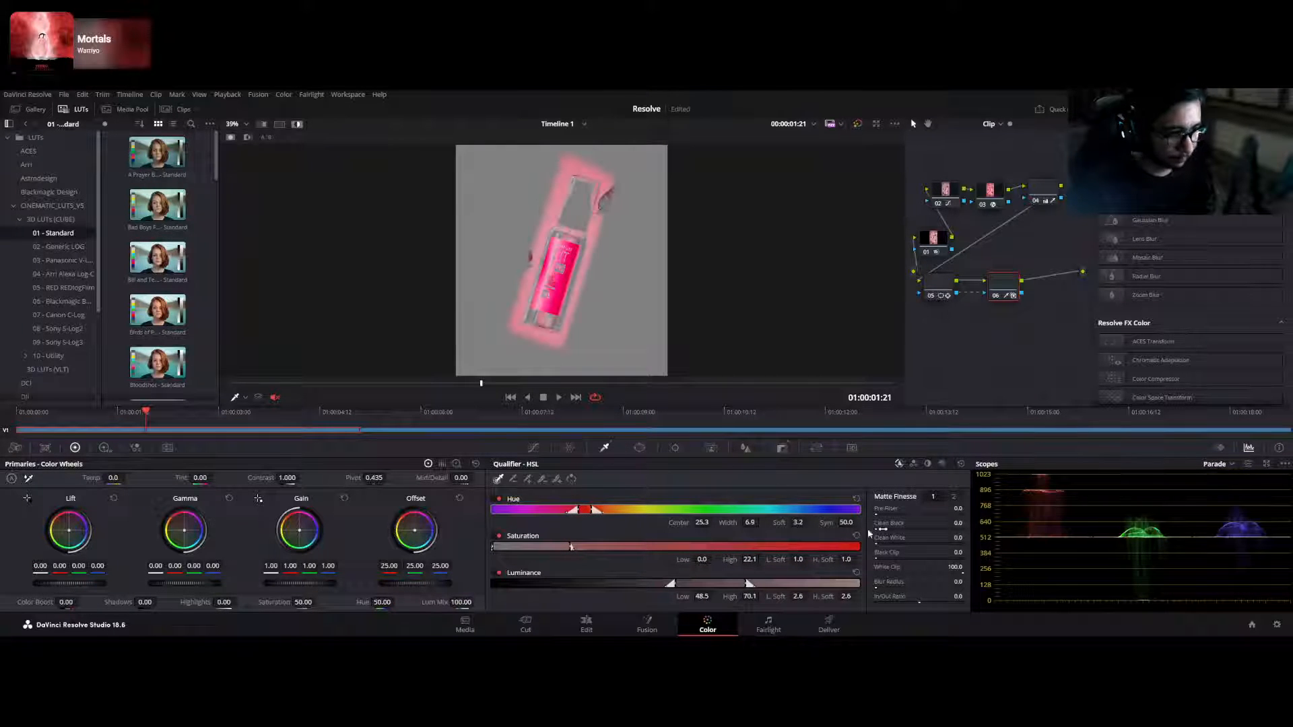
pyautogui.moveTo(881, 553); pyautogui.dragTo(949, 556)
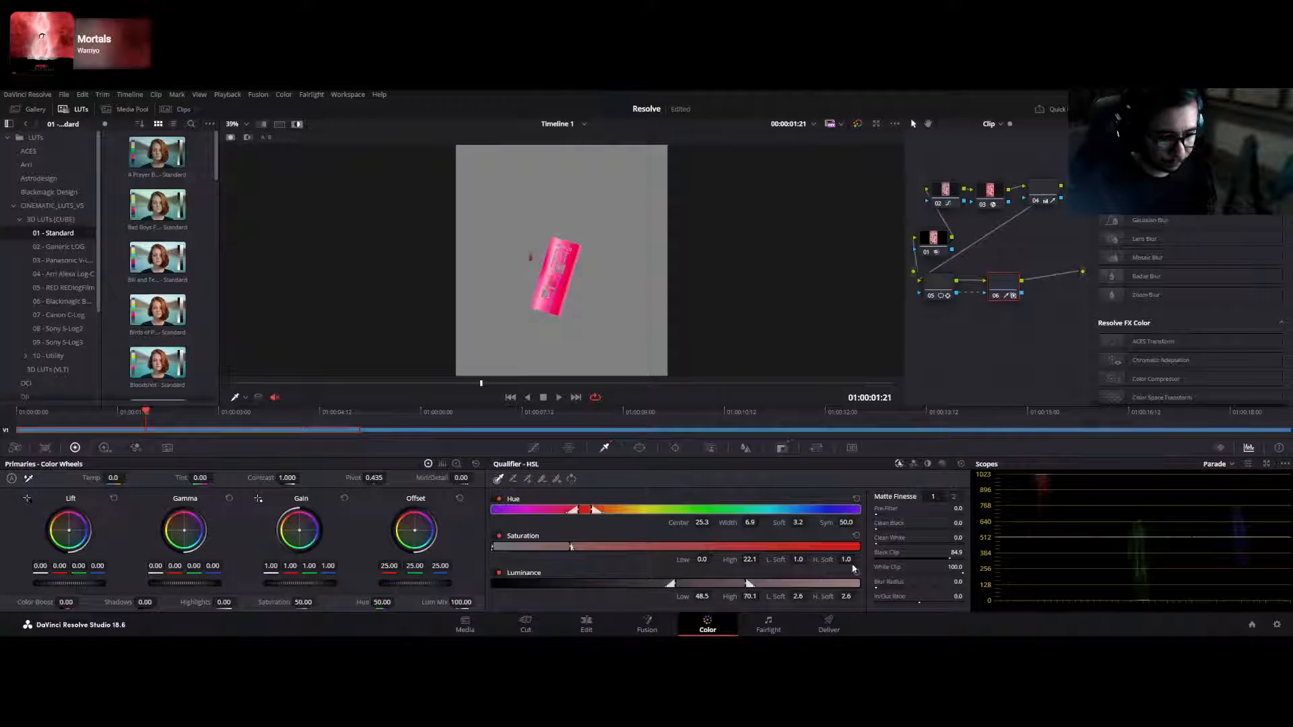
pyautogui.moveTo(875, 538); pyautogui.dragTo(883, 539)
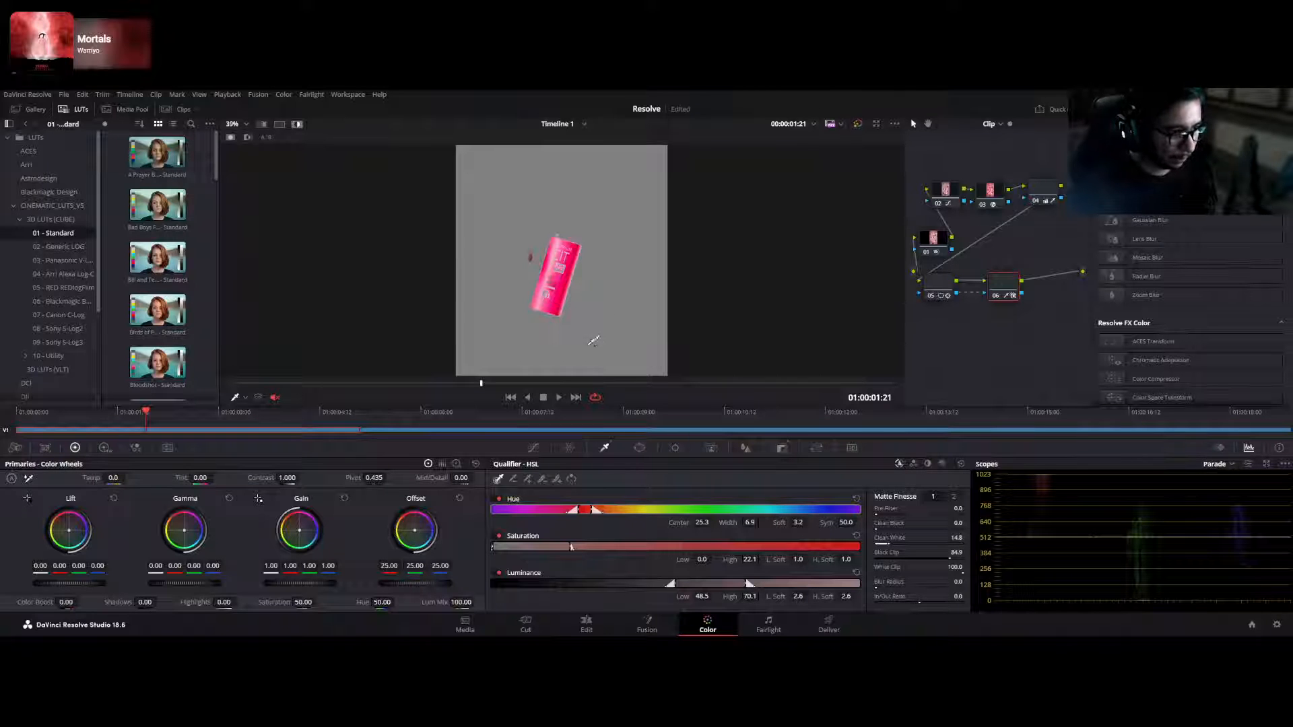
# - Set the label's midtone detail to 75.00, turn off the highlight view and move the label node closer to the window node
pyautogui.moveTo(461, 477)
pyautogui.mouseDown()
pyautogui.moveTo(479, 477)
pyautogui.moveTo(462, 481)
pyautogui.mouseUp()
pyautogui.hotkey('shift', 'h')
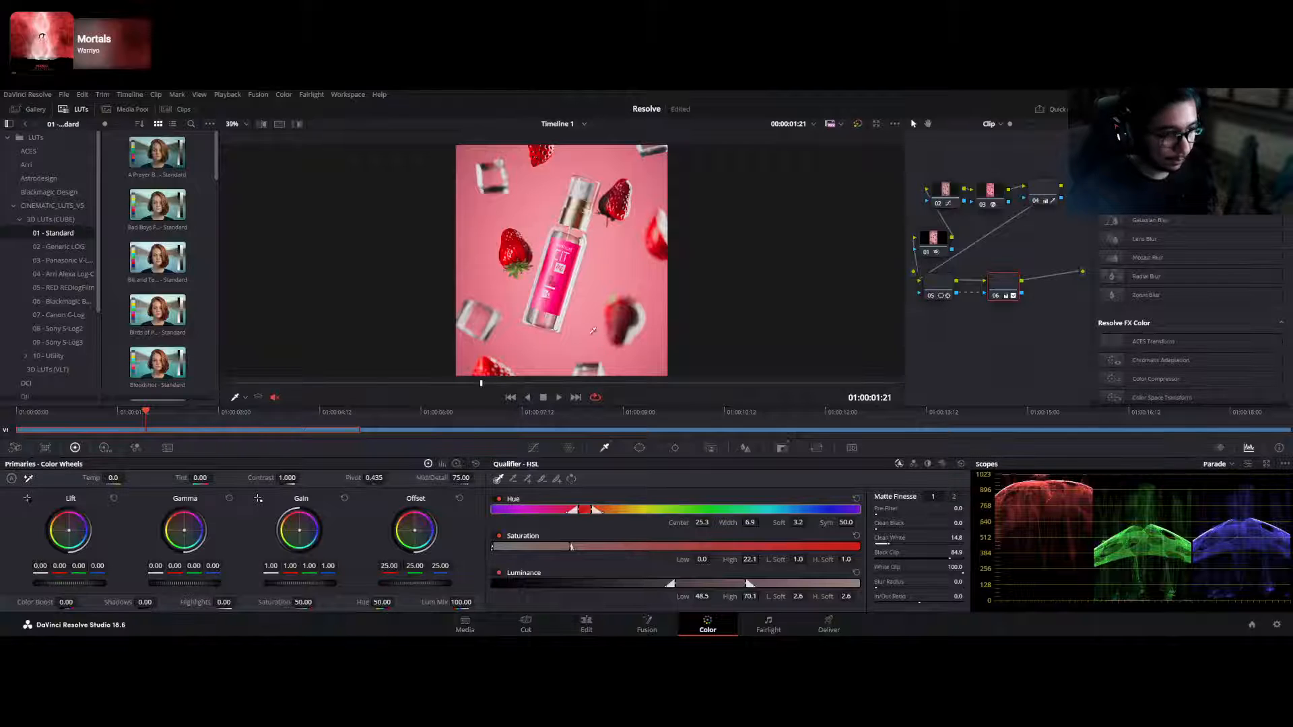
pyautogui.moveTo(990, 296); pyautogui.dragTo(981, 290)
# - Refine the label matte in highlight view with clean white 69.5 and blur radius 6.7
pyautogui.hotkey('shift', 'h')
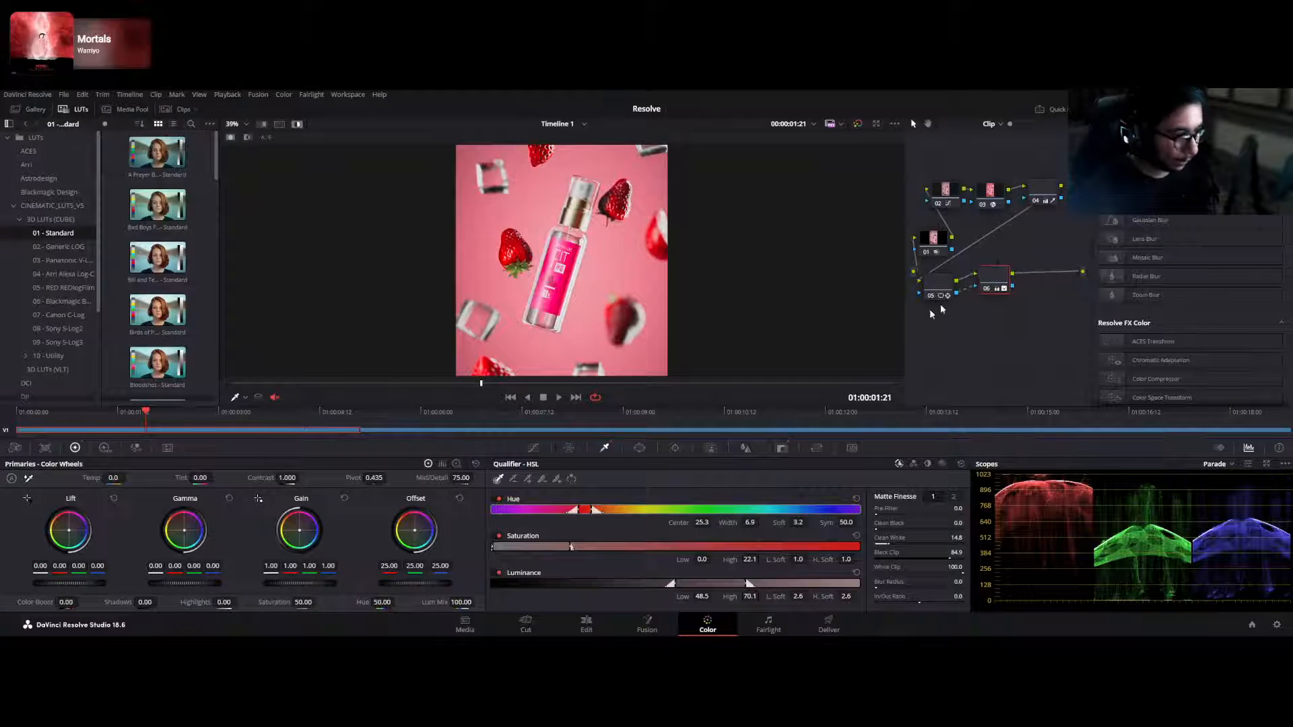
pyautogui.scroll(5, 564, 283)
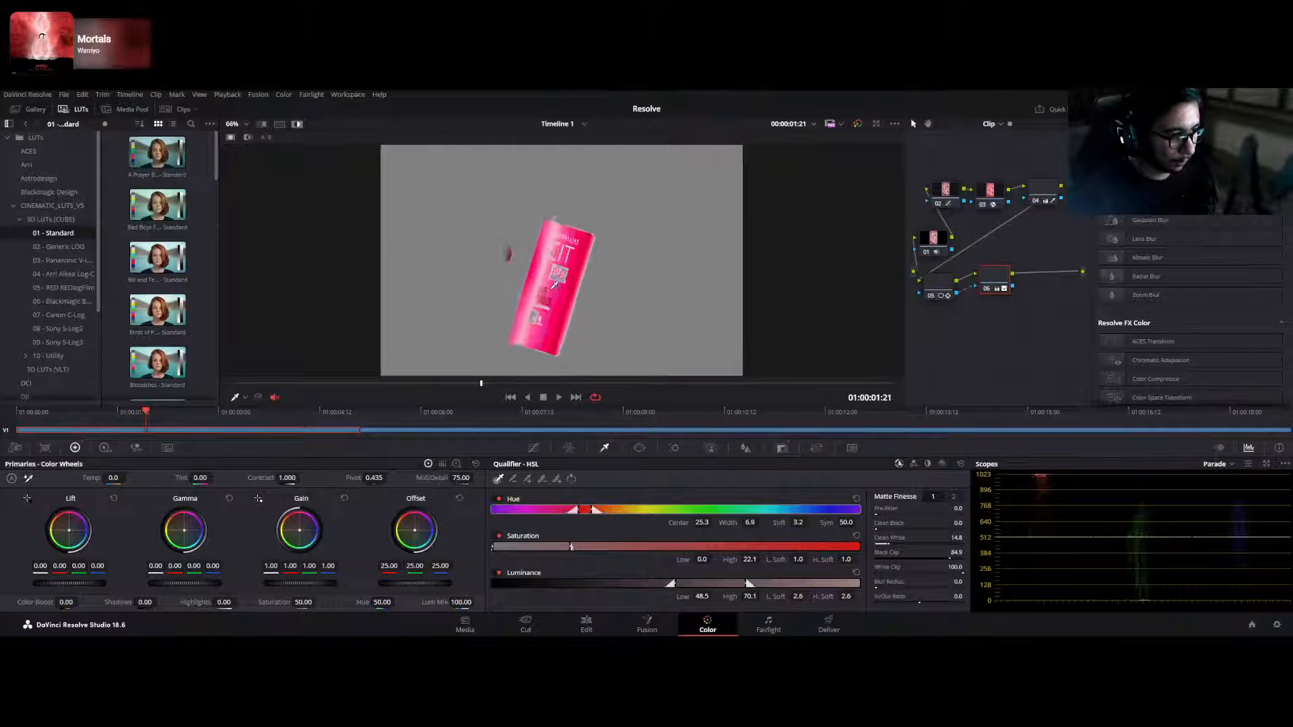
pyautogui.scroll(3, 560, 306)
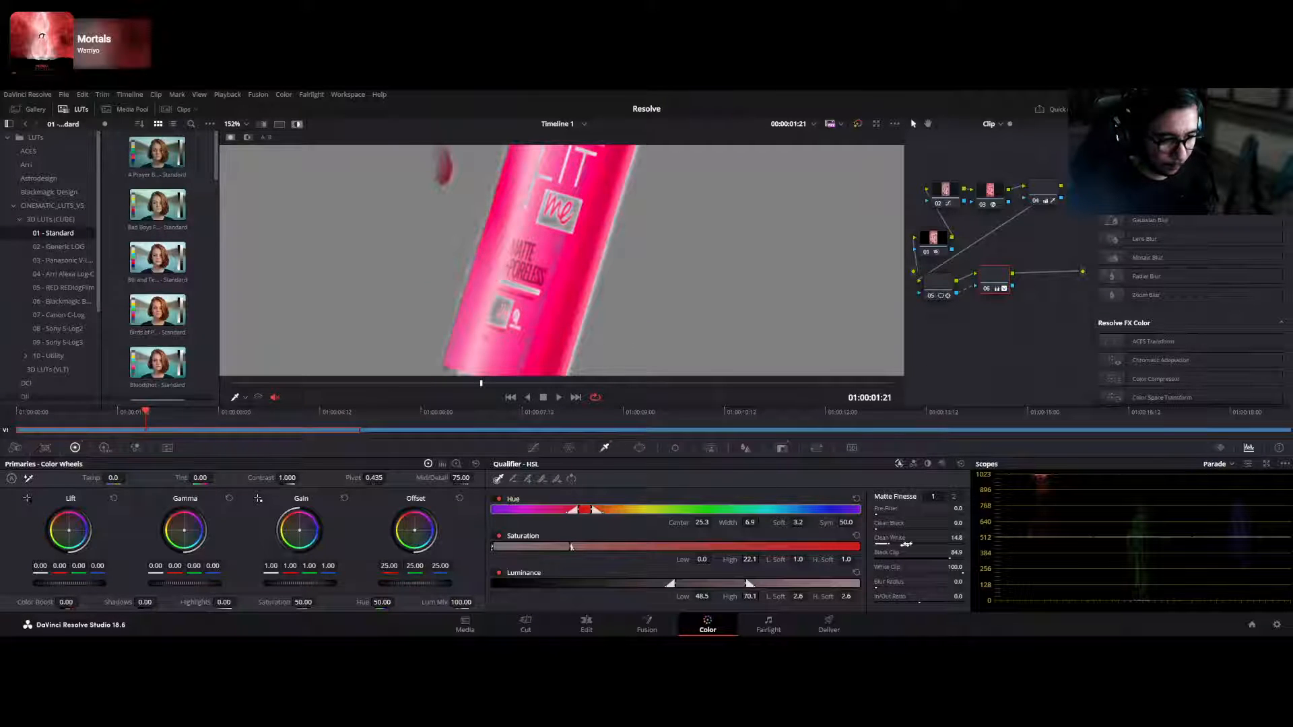
pyautogui.moveTo(892, 543); pyautogui.dragTo(913, 543)
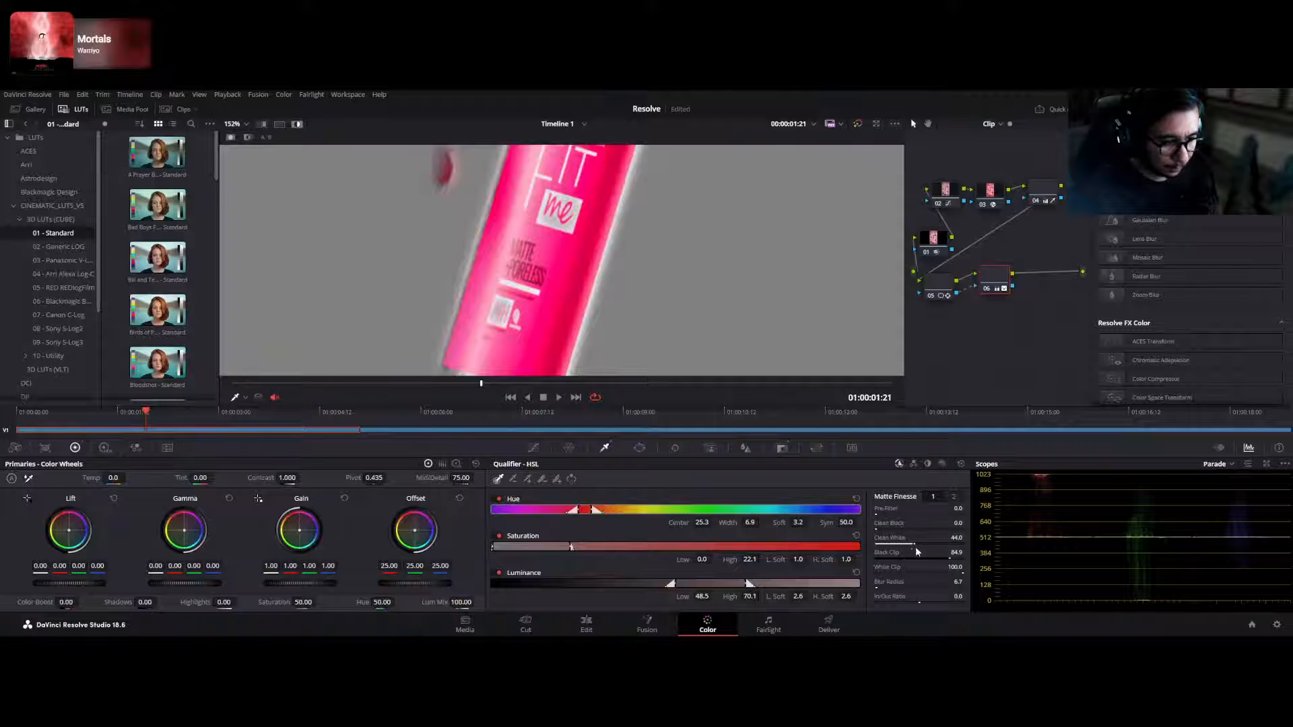
pyautogui.moveTo(914, 543); pyautogui.dragTo(935, 543)
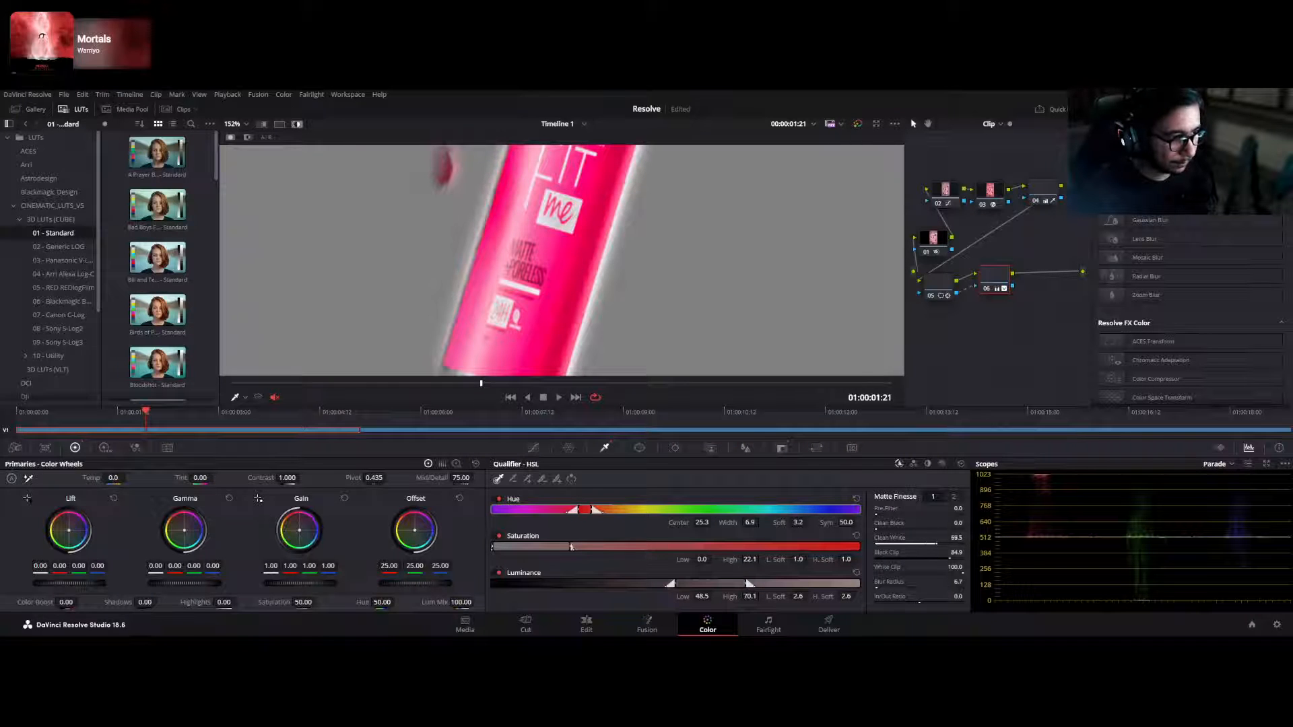
# - Turn off the highlight view, set the label node's color boost to 13.50 and review the whole frame
pyautogui.hotkey('shift', 'h')
pyautogui.scroll(-6, 648, 299)
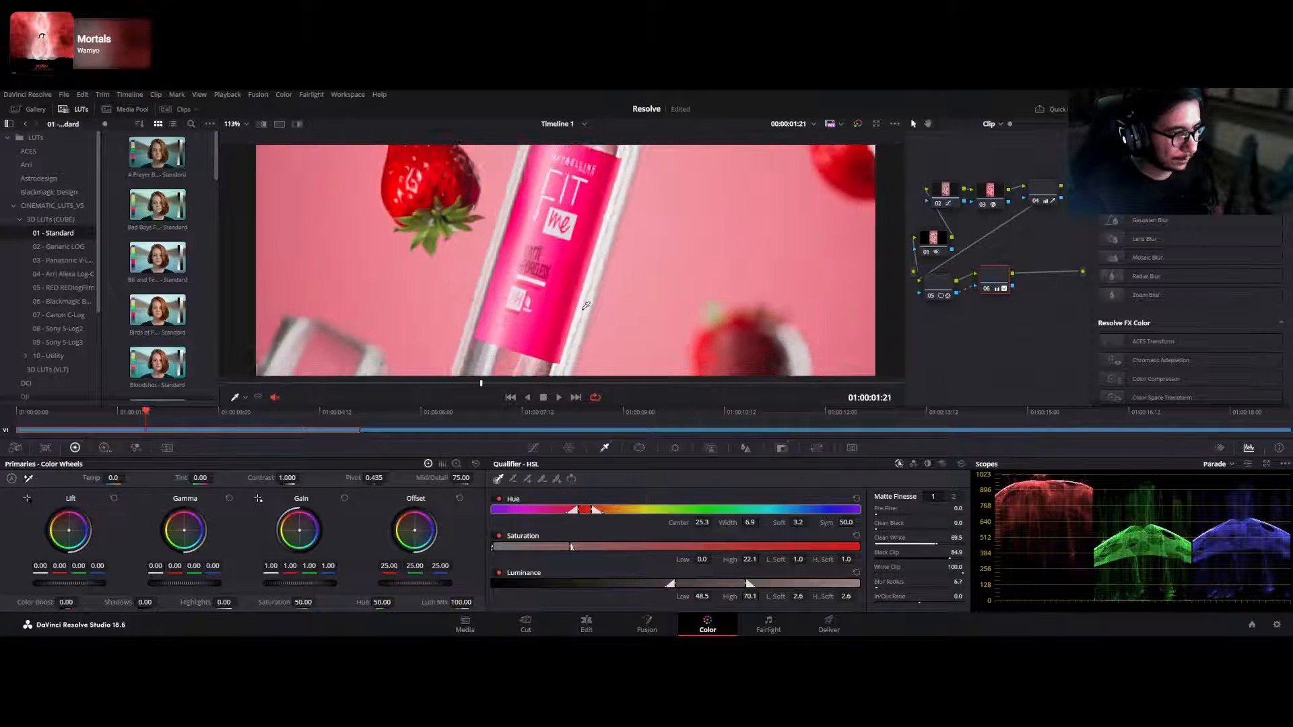
pyautogui.scroll(-3, 583, 303)
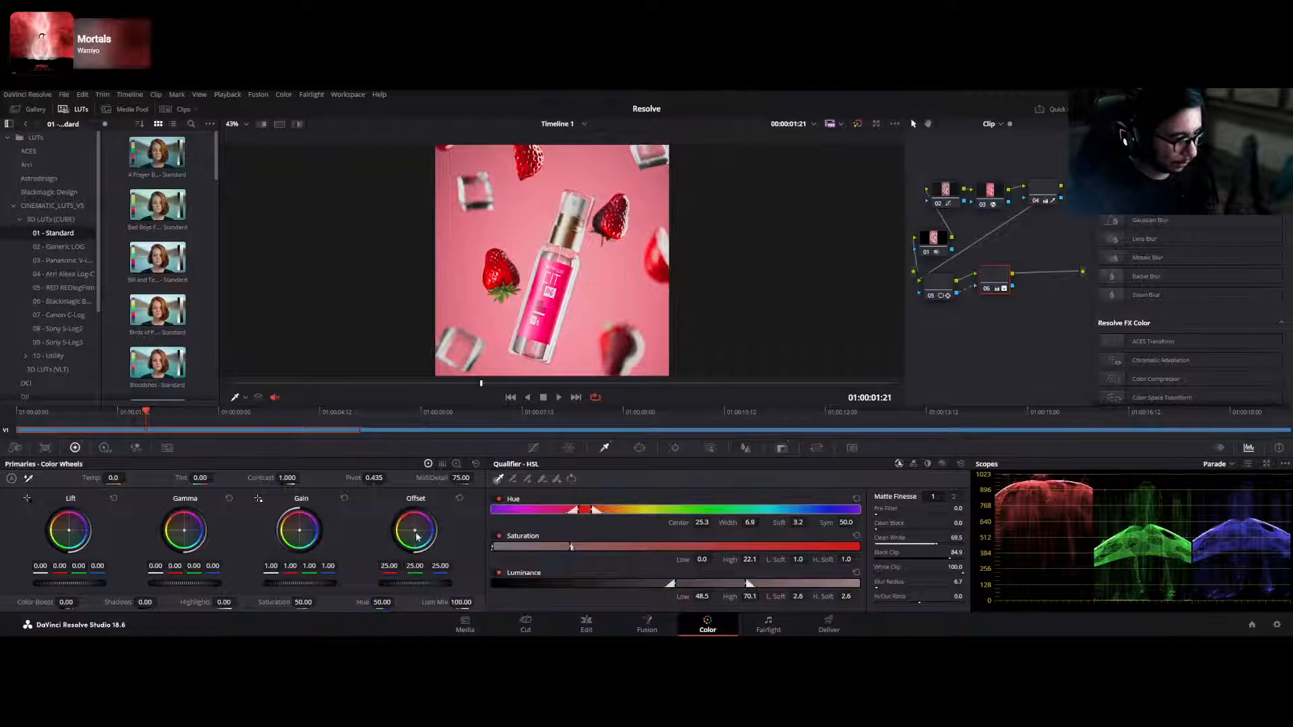
pyautogui.moveTo(66, 602); pyautogui.dragTo(82, 601)
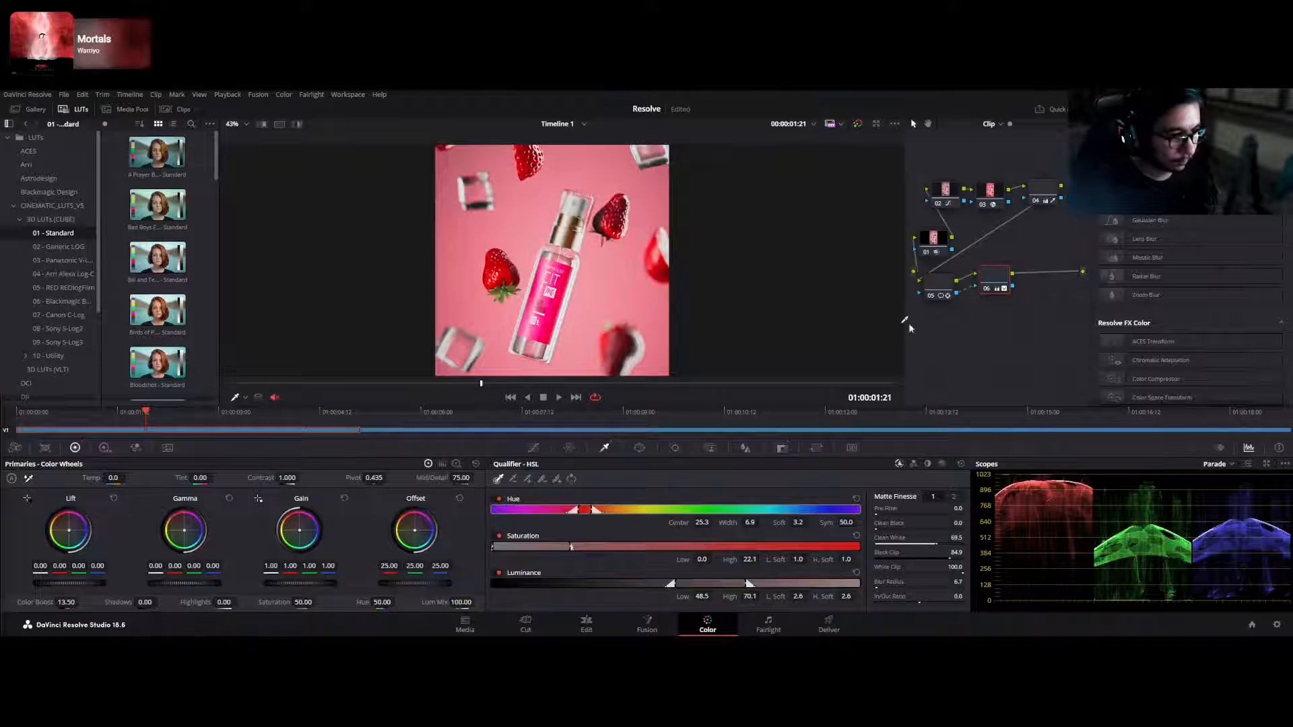
pyautogui.moveTo(999, 285); pyautogui.dragTo(998, 274)
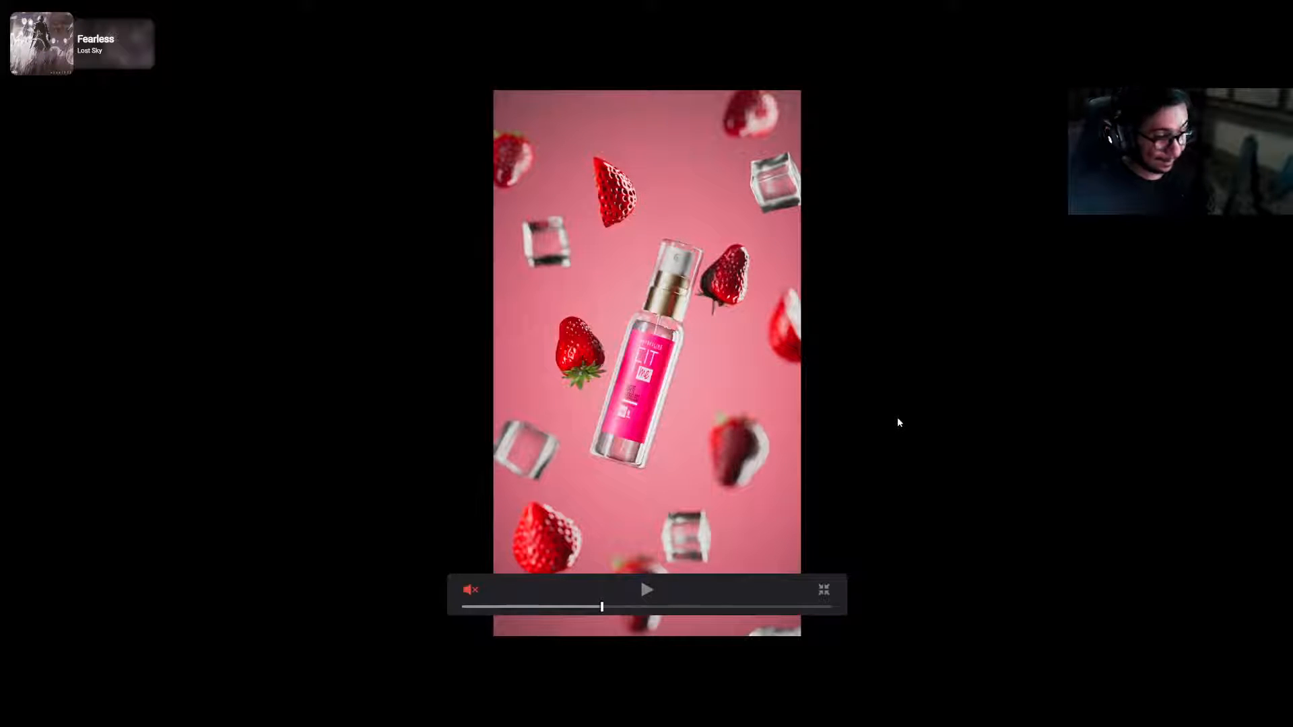
pyautogui.press('Escape')
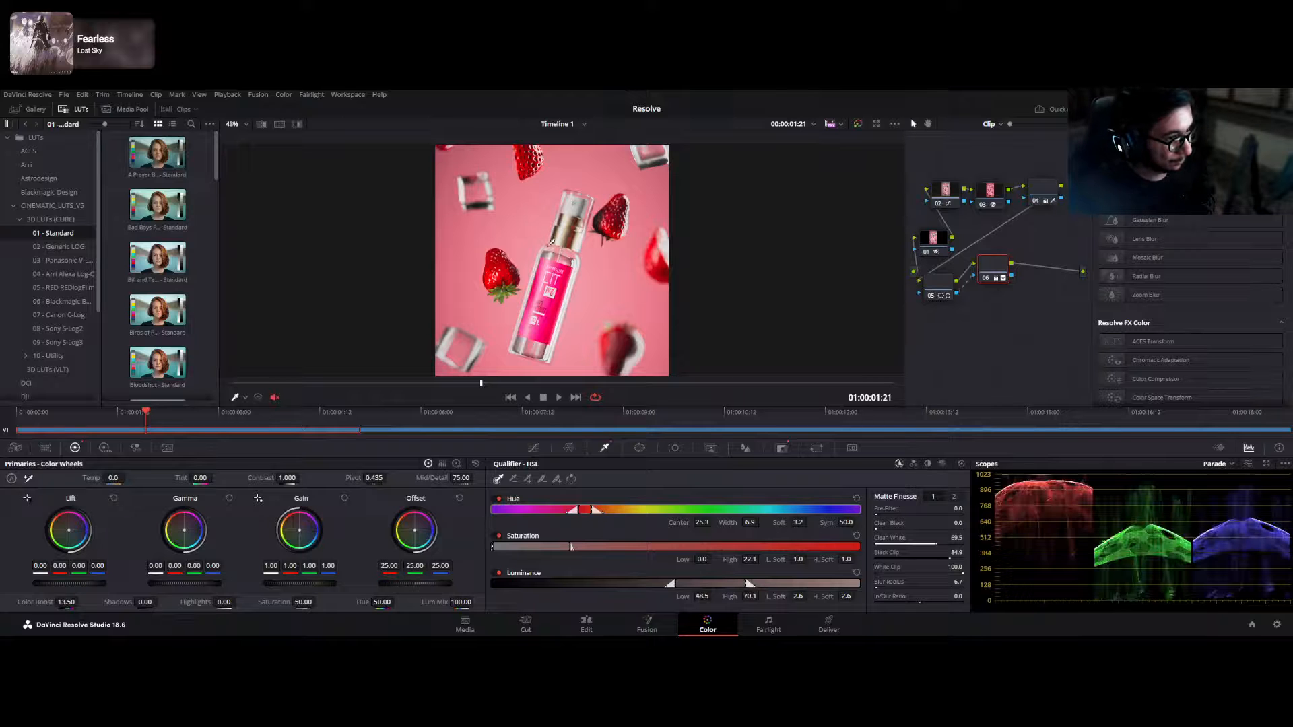
pyautogui.scroll(-4, 550, 240)
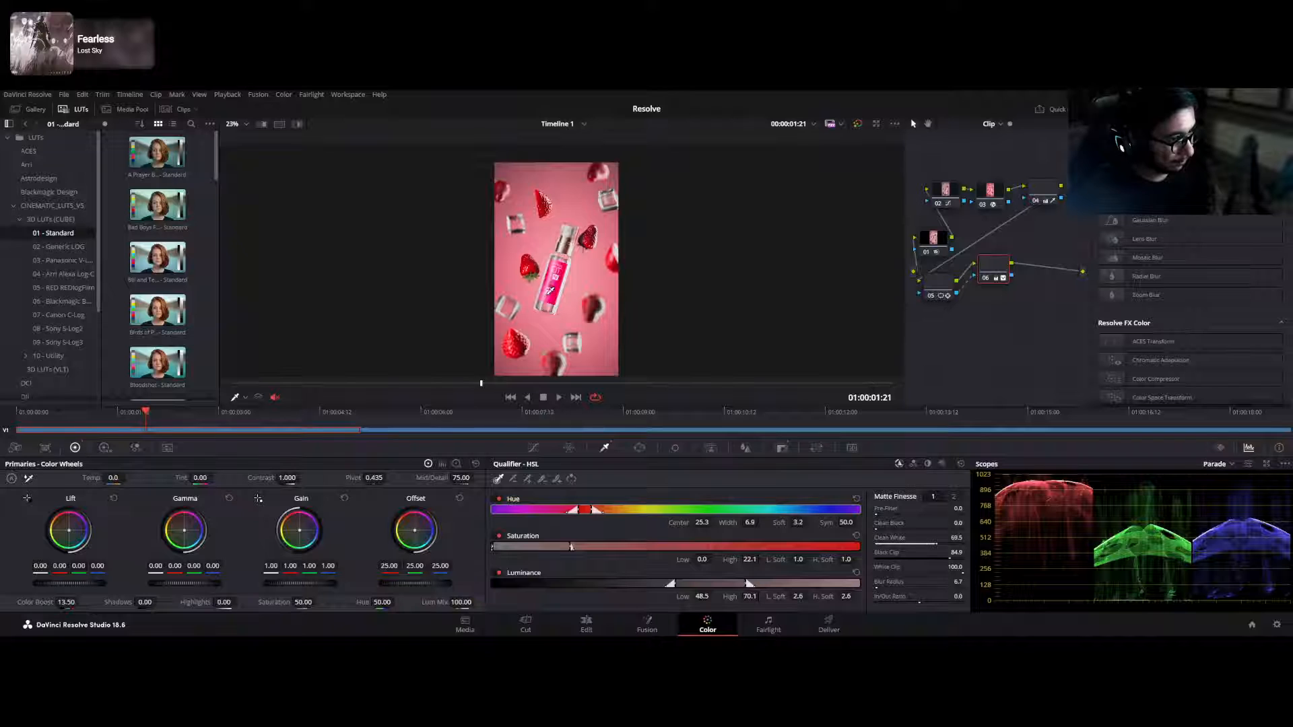
pyautogui.scroll(1, 550, 290)
pyautogui.scroll(-1, 565, 310)
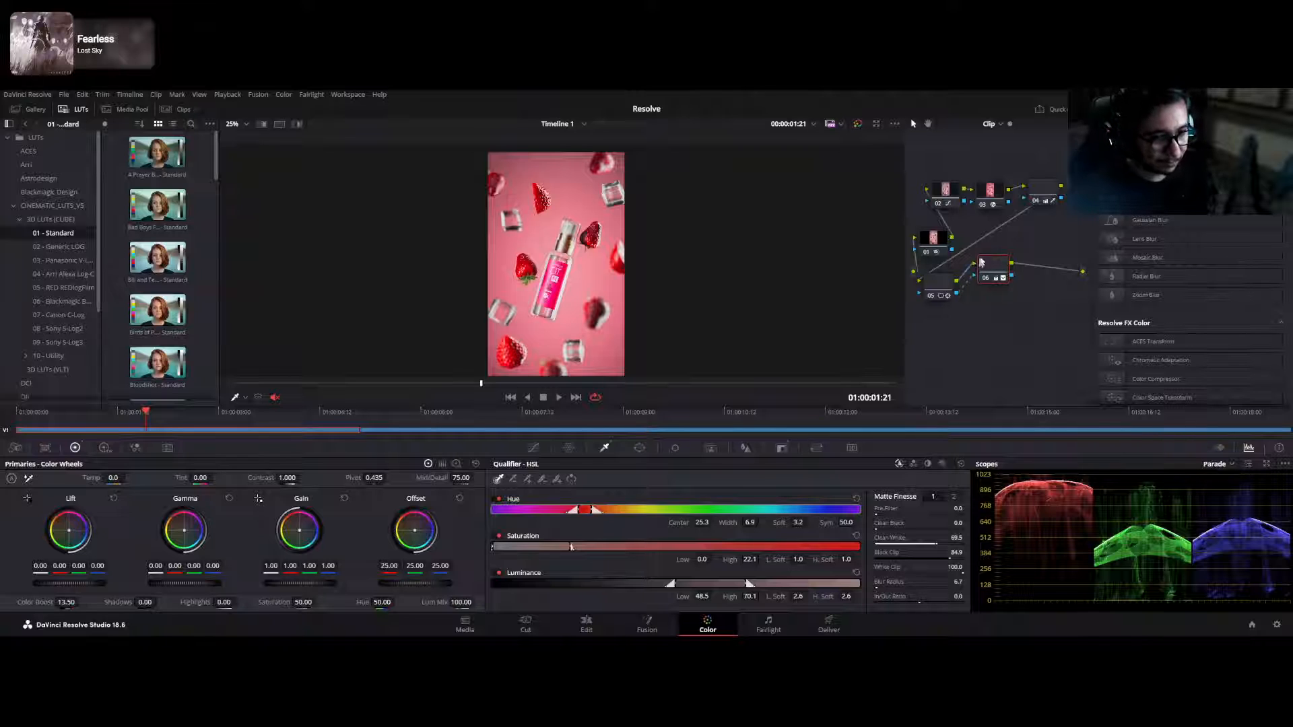
# - Extend the strawberry node's qualifier by adding a color sample from the blurred strawberry beside the bottle's base, and save the project
pyautogui.click(1040, 195)
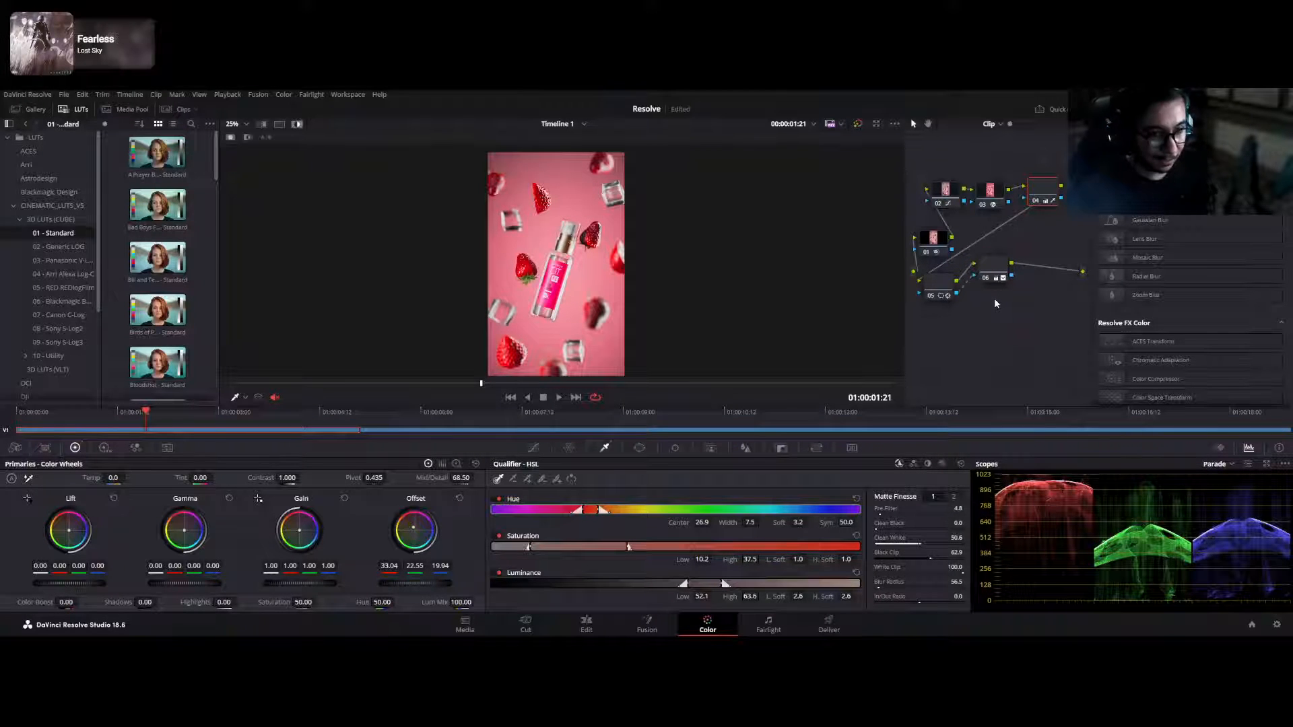
pyautogui.hotkey('shift', 'h')
pyautogui.hotkey('shift', 'h')
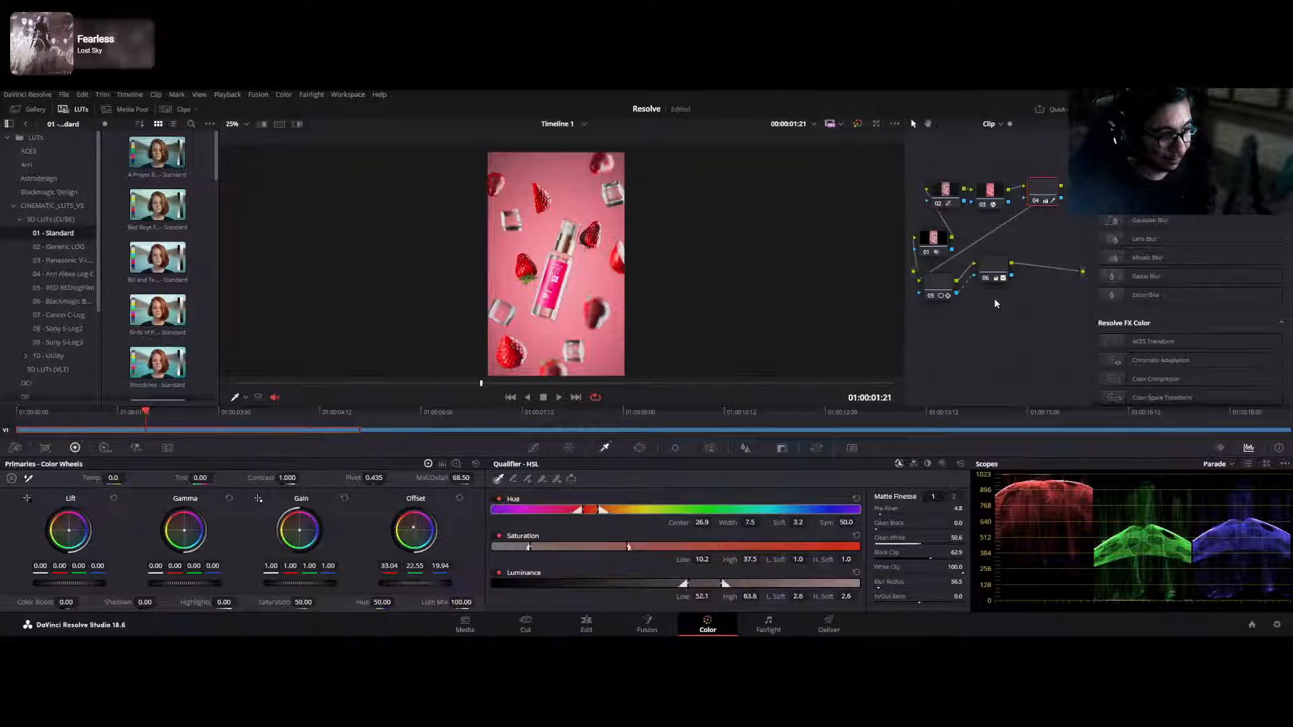
pyautogui.hotkey('shift', 'h')
pyautogui.hotkey('shift', 'h')
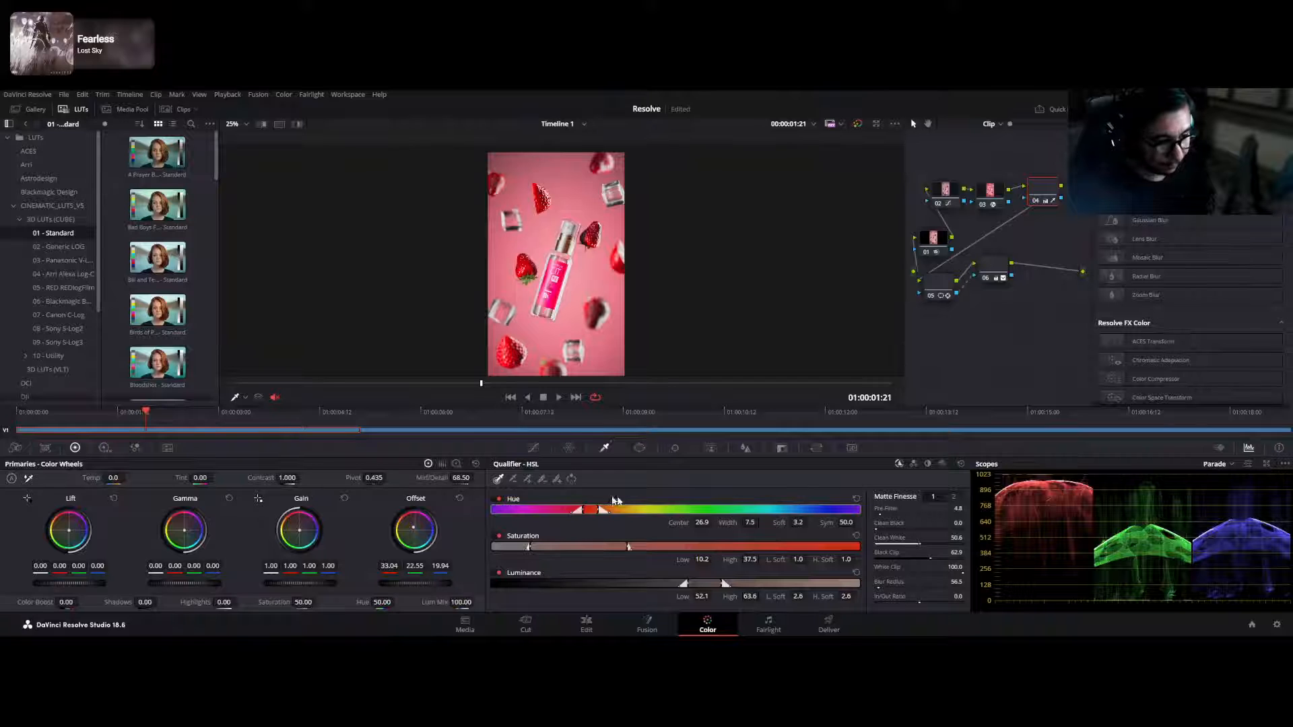
pyautogui.click(528, 478)
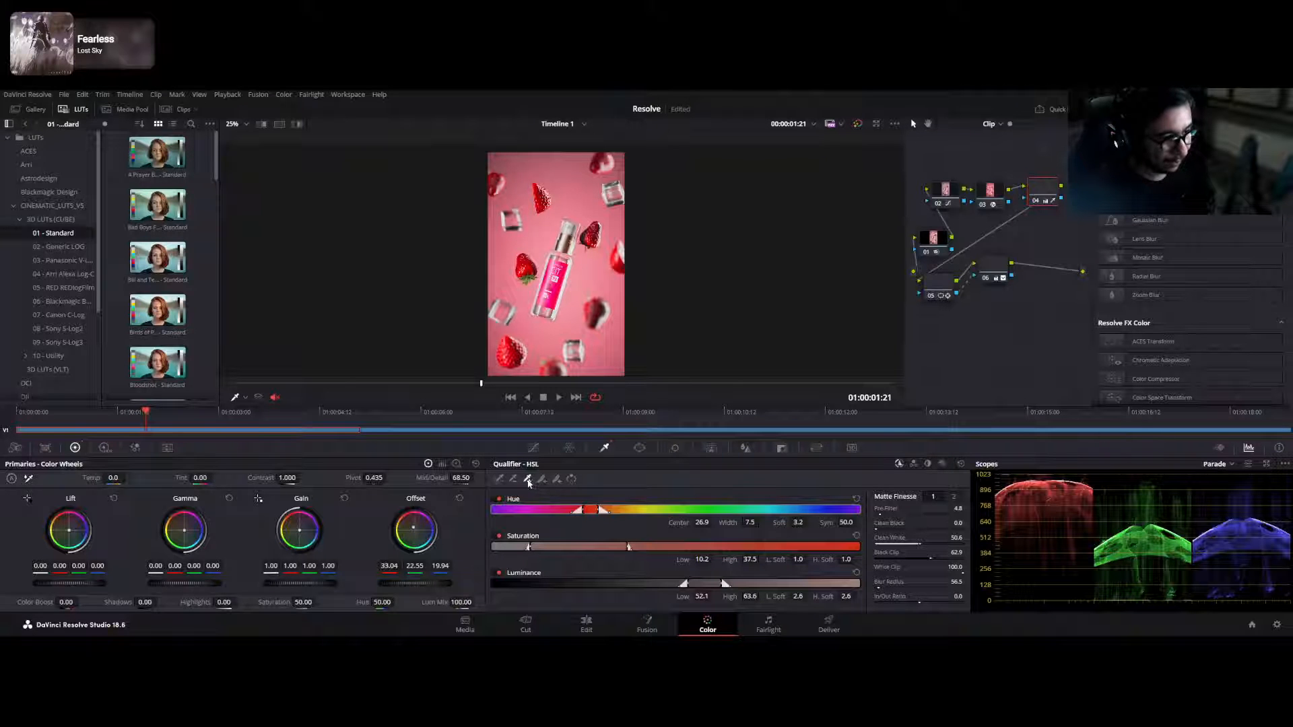
pyautogui.click(597, 311)
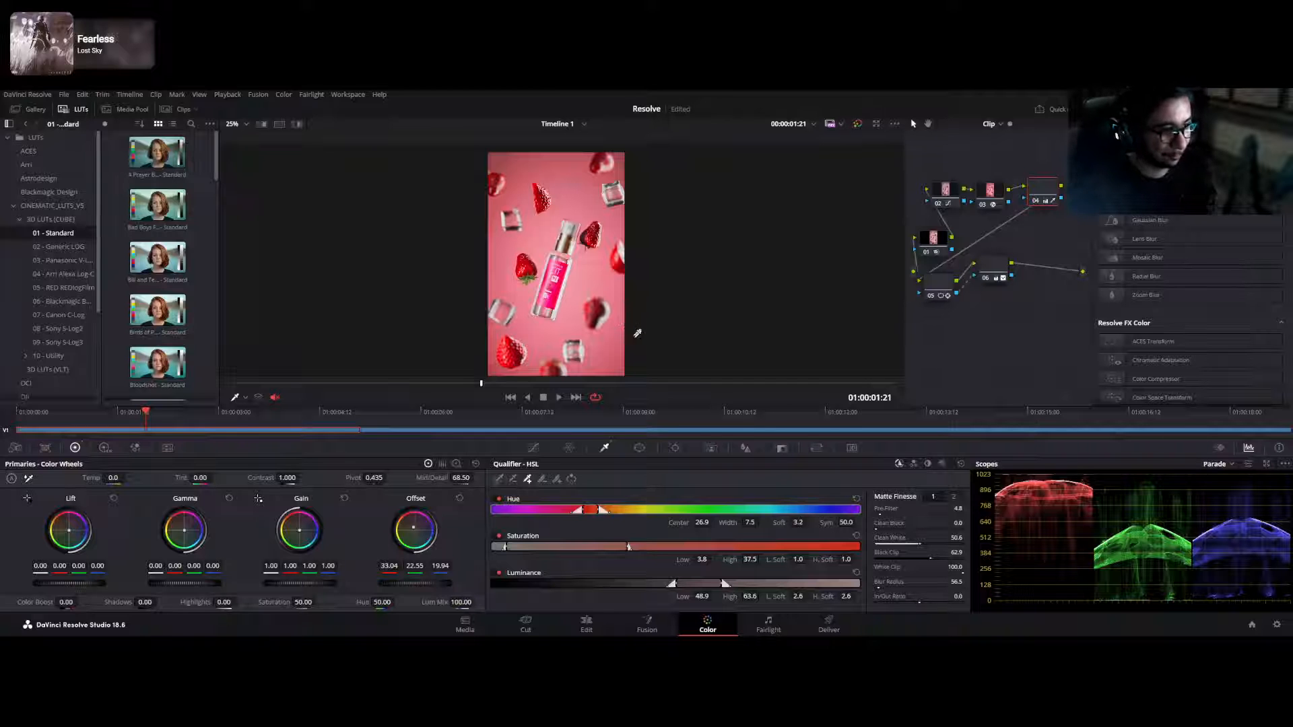
pyautogui.hotkey('ctrl', 's')
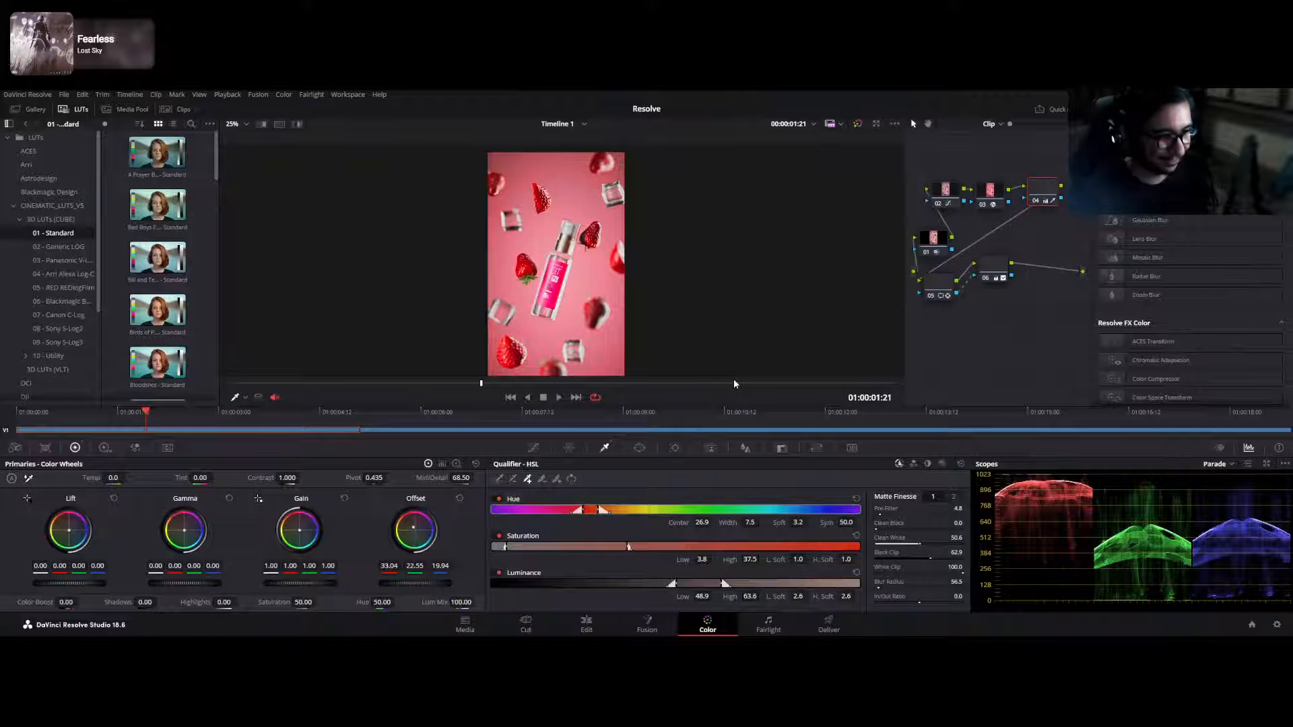
# - Select the label node and examine the graded bottle, label and cap up close and in the wider frame
pyautogui.moveTo(989, 284); pyautogui.dragTo(990, 275)
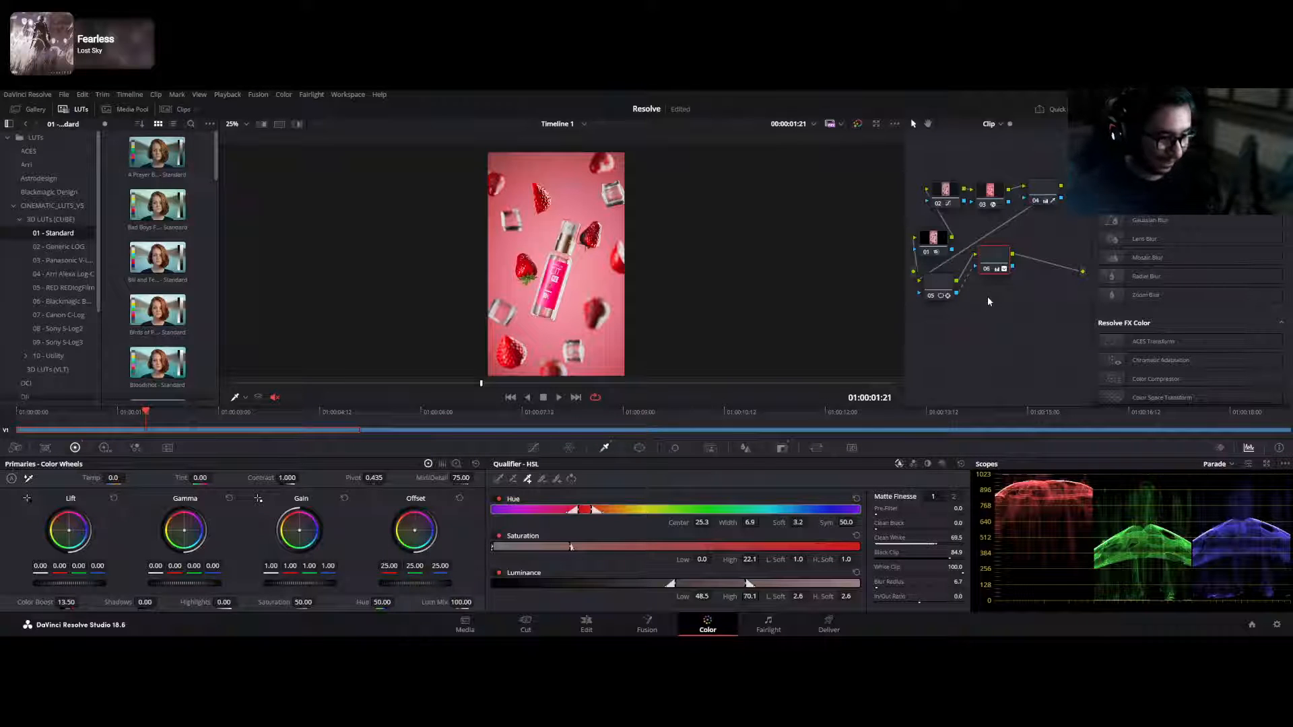
pyautogui.moveTo(1003, 270); pyautogui.dragTo(1007, 272)
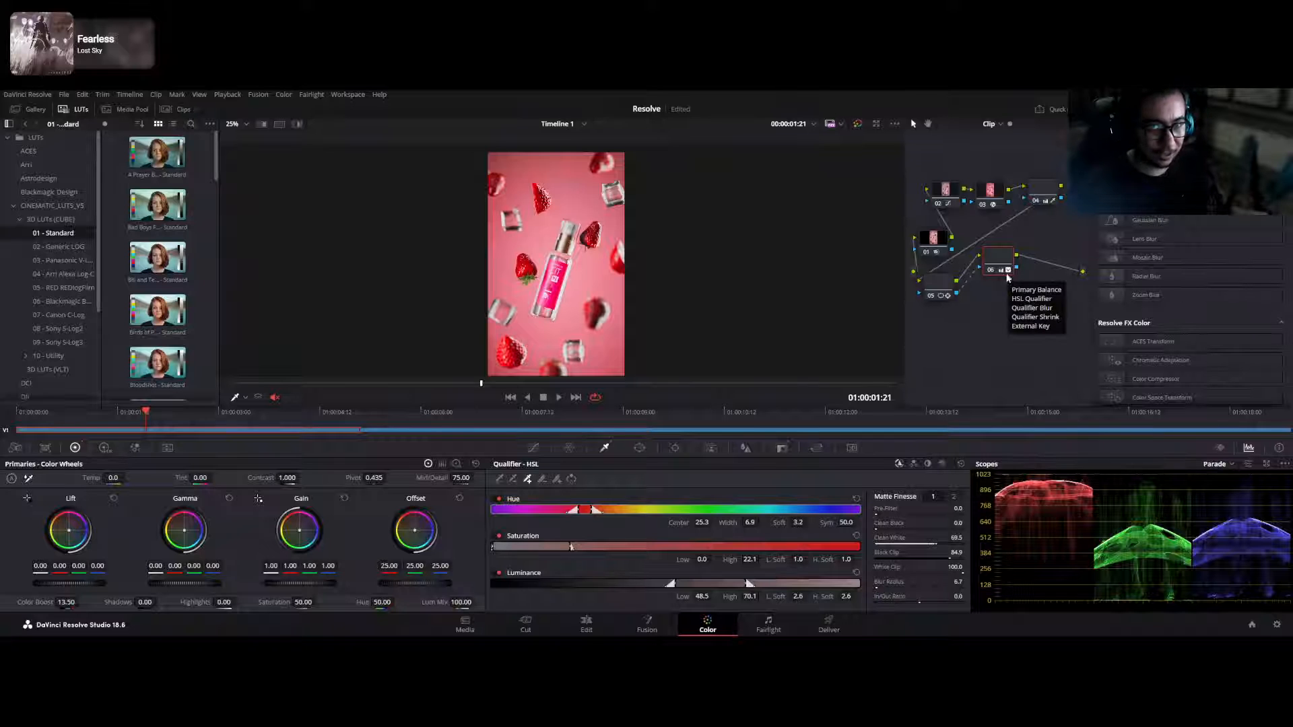
pyautogui.scroll(3, 563, 253)
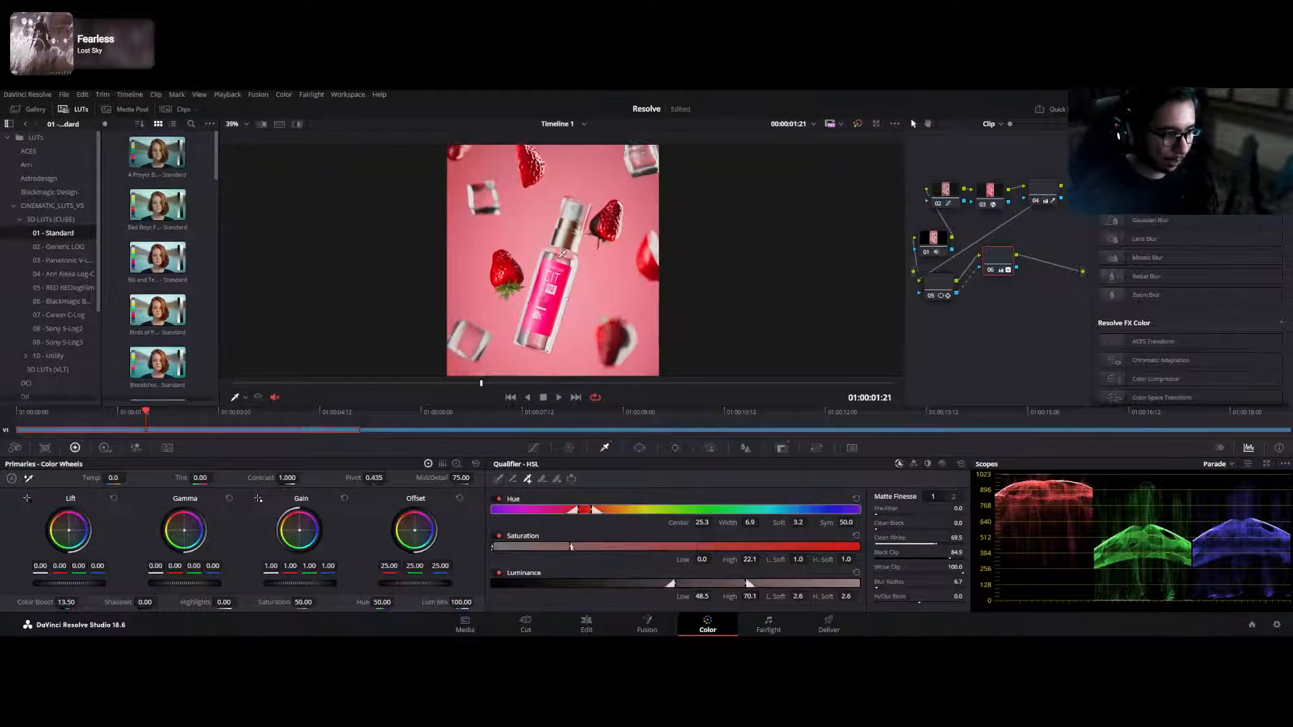
pyautogui.scroll(4, 562, 254)
pyautogui.scroll(-4, 551, 310)
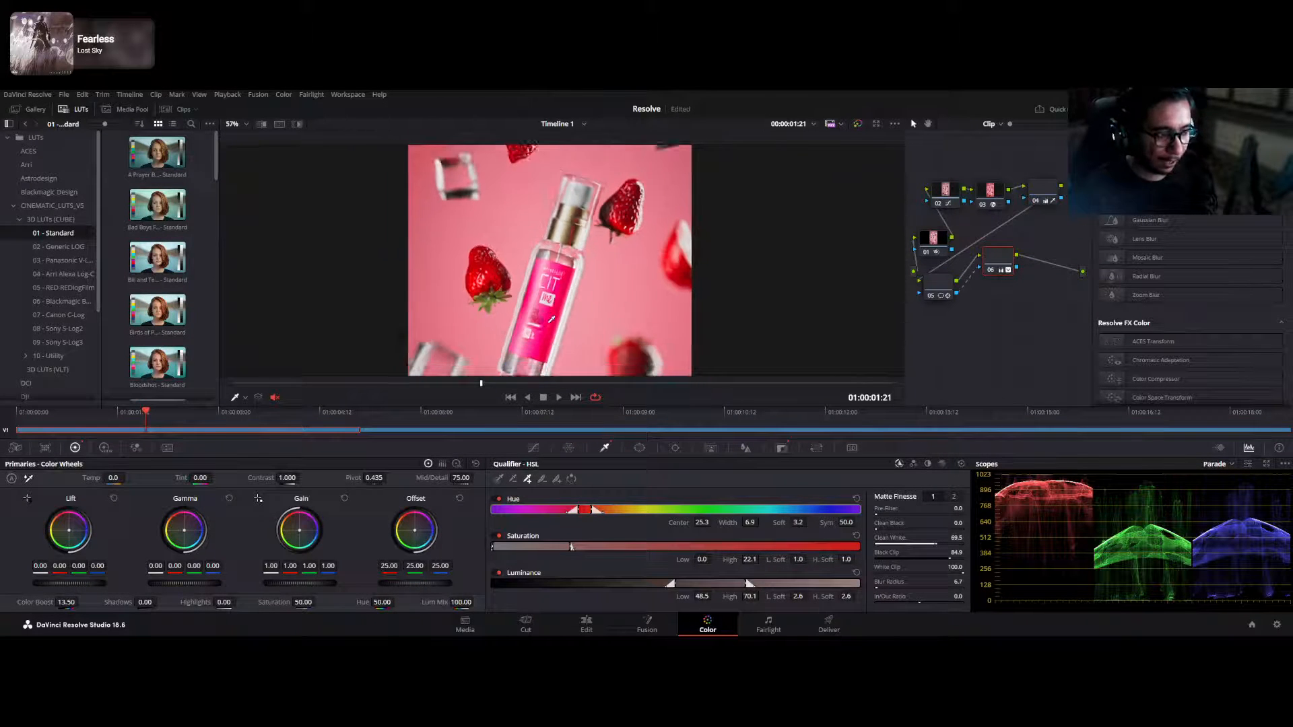
pyautogui.scroll(2, 545, 301)
pyautogui.scroll(3, 545, 302)
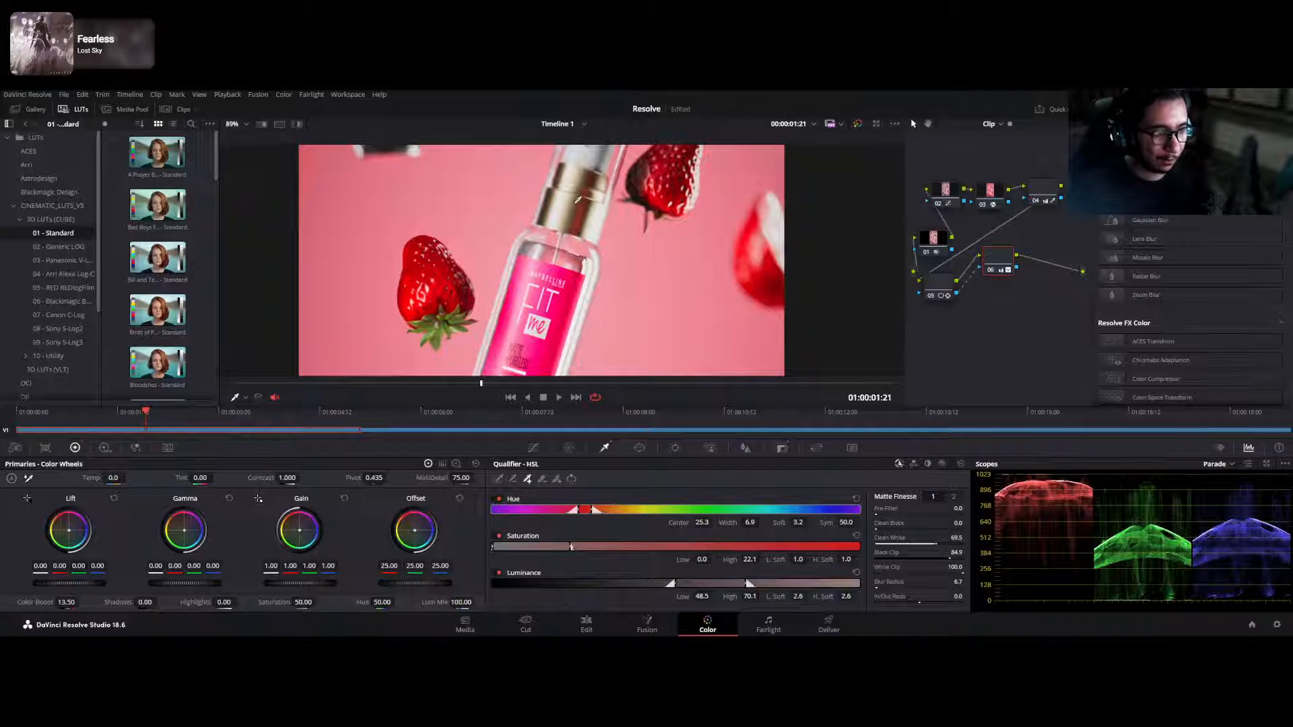
pyautogui.scroll(-4, 569, 296)
pyautogui.scroll(-1, 569, 298)
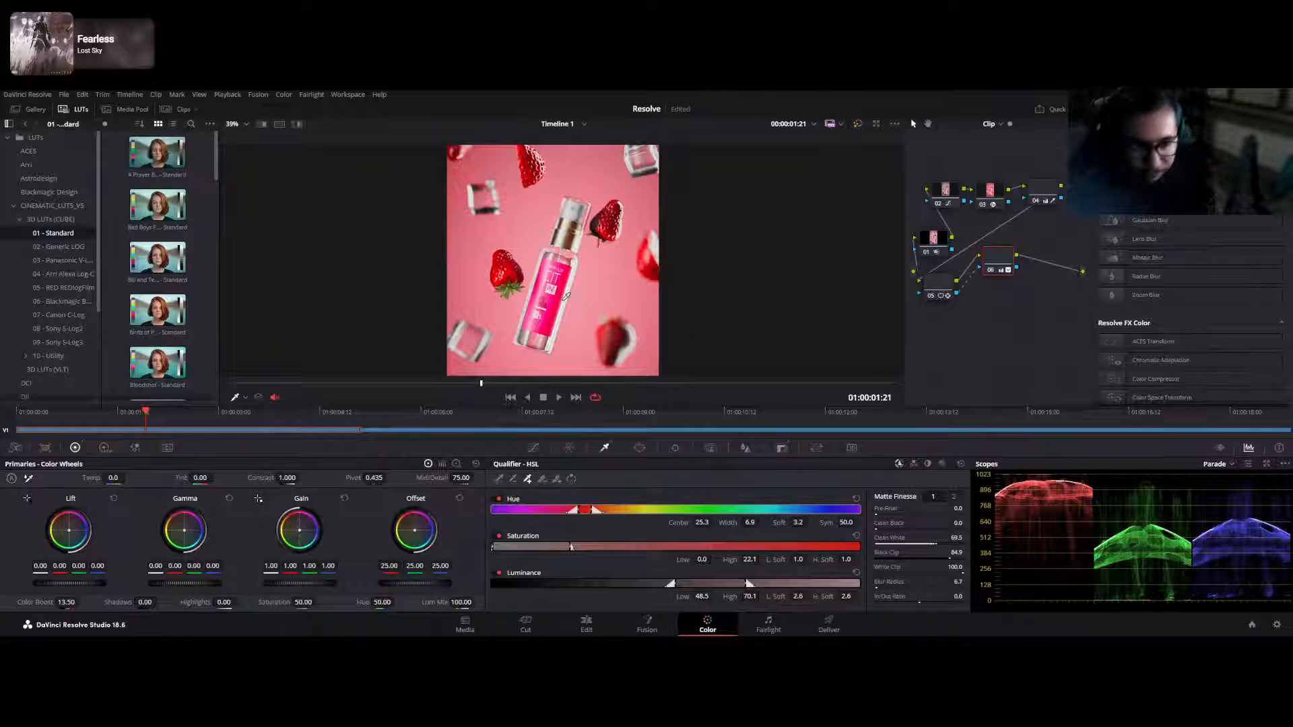
# - Add a serial node after the label node, place it below, and feed it the bottle window node's key
pyautogui.hotkey('alt', 's')
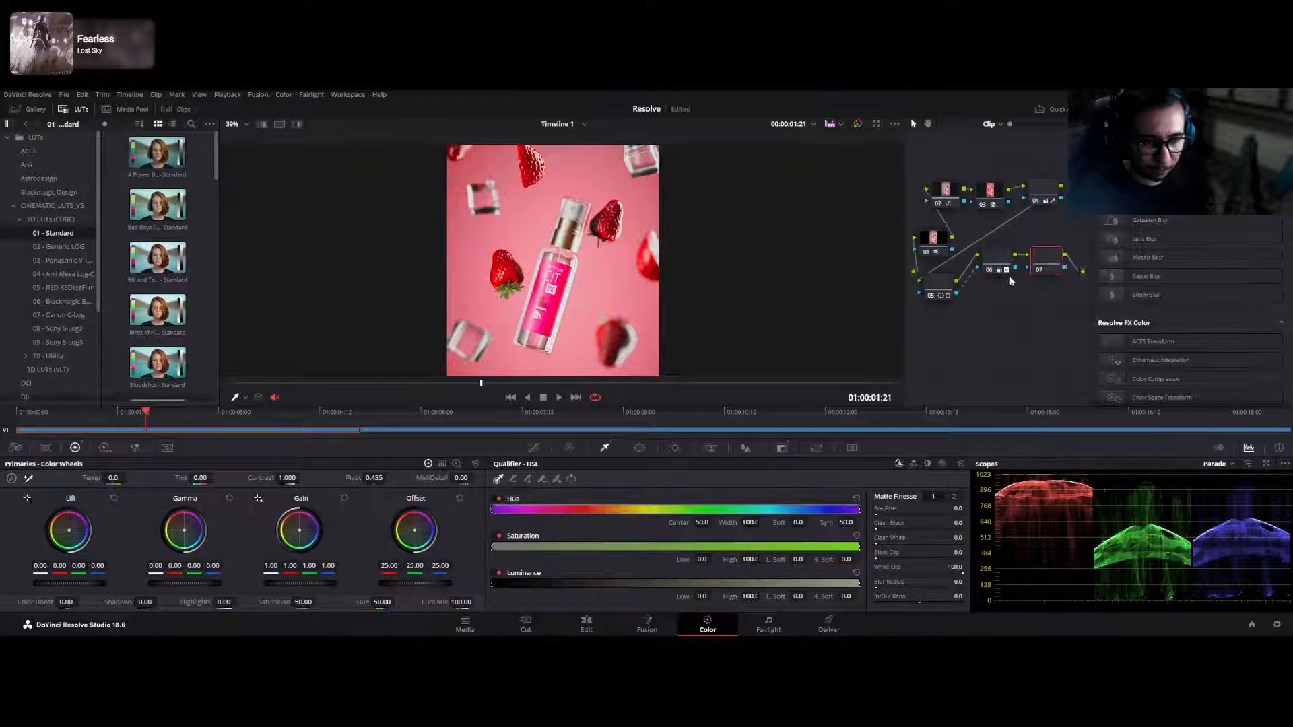
pyautogui.moveTo(1045, 262); pyautogui.dragTo(1025, 303)
pyautogui.click(934, 286)
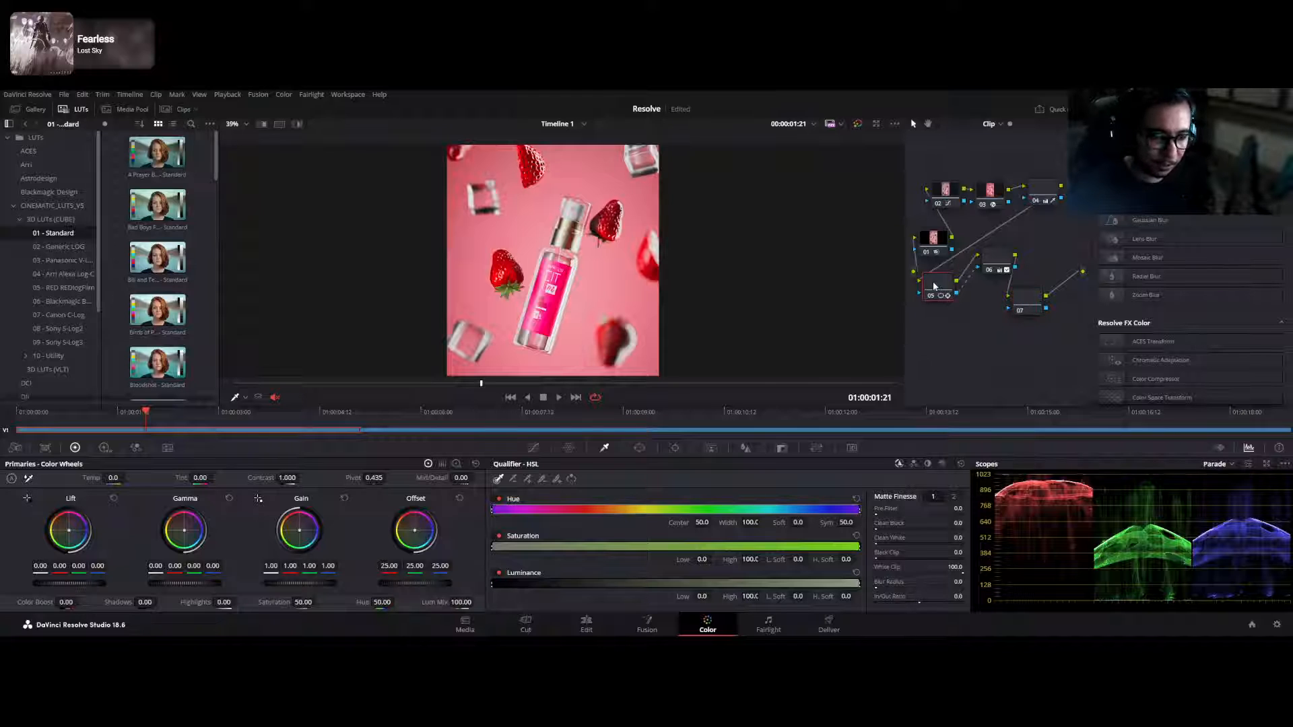
pyautogui.hotkey('shift', 'h')
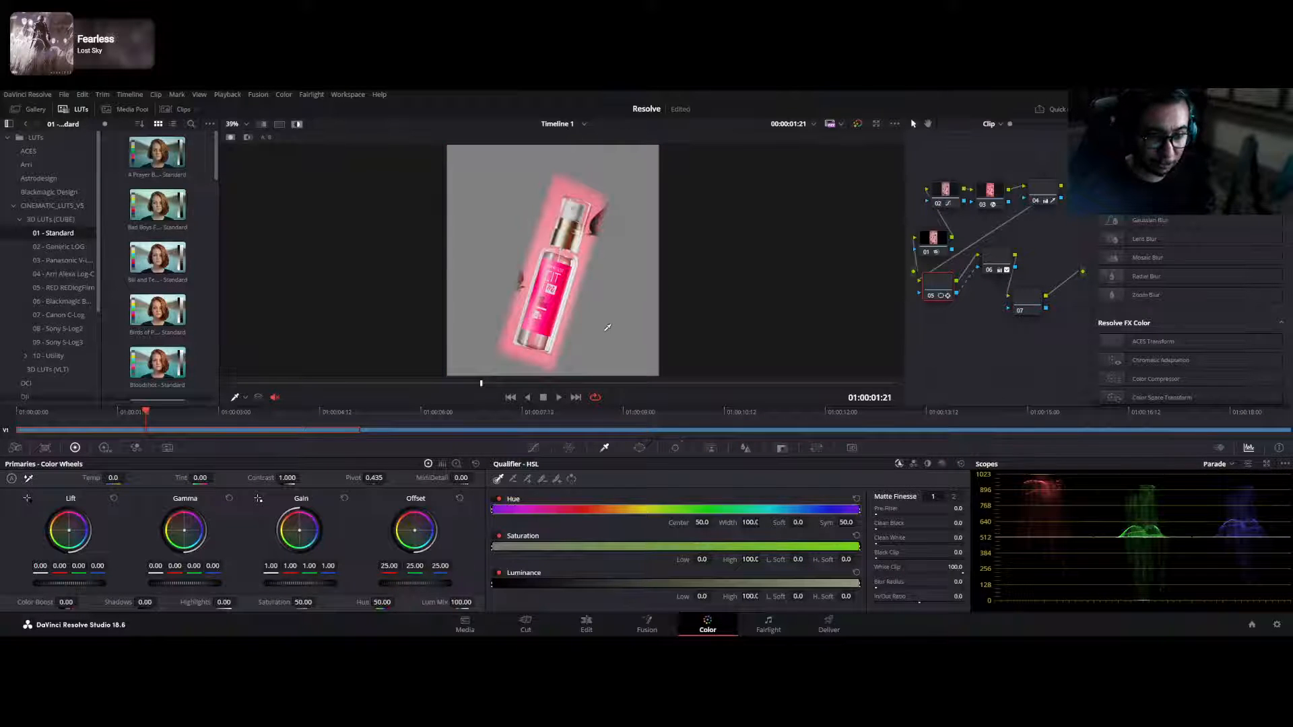
pyautogui.hotkey('shift', 'h')
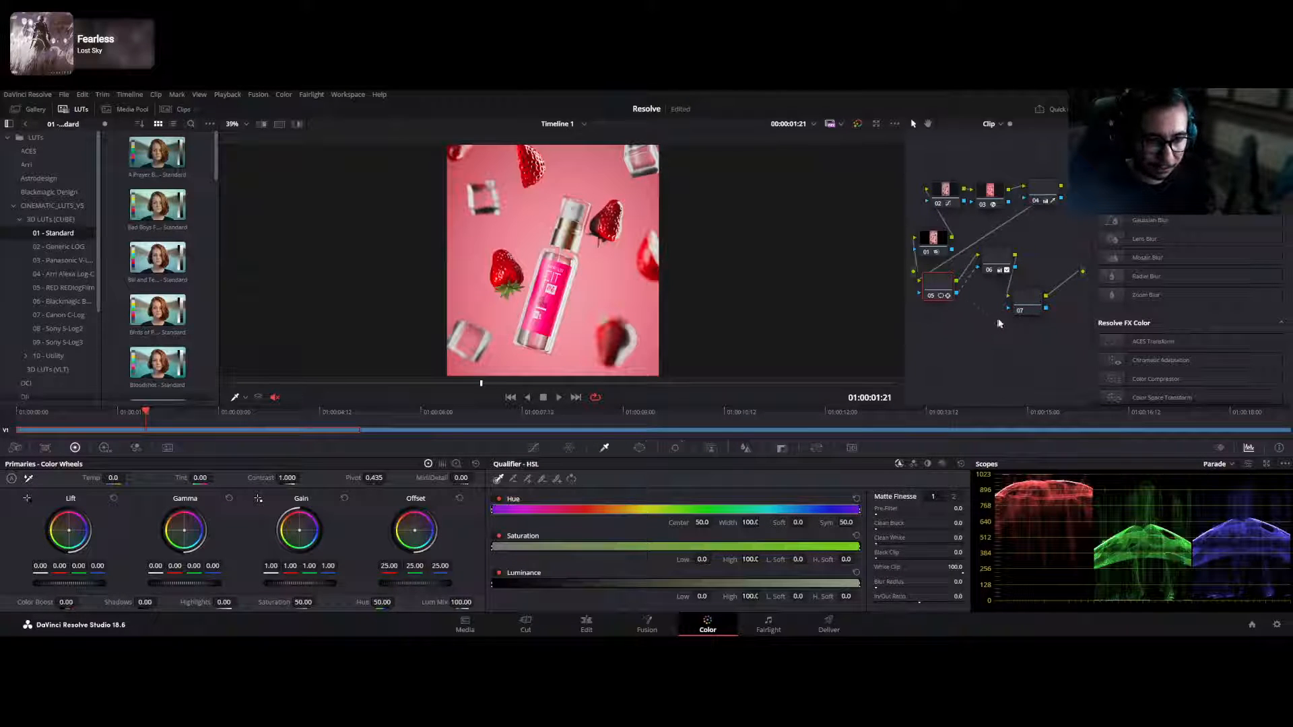
pyautogui.moveTo(998, 323); pyautogui.dragTo(1017, 314)
pyautogui.click(1030, 303)
# - Qualify the bottle's gold collar by sampling it in highlight view, with clean black 33.5, clean white 33.5 and blur radius 10.2
pyautogui.hotkey('shift', 'h')
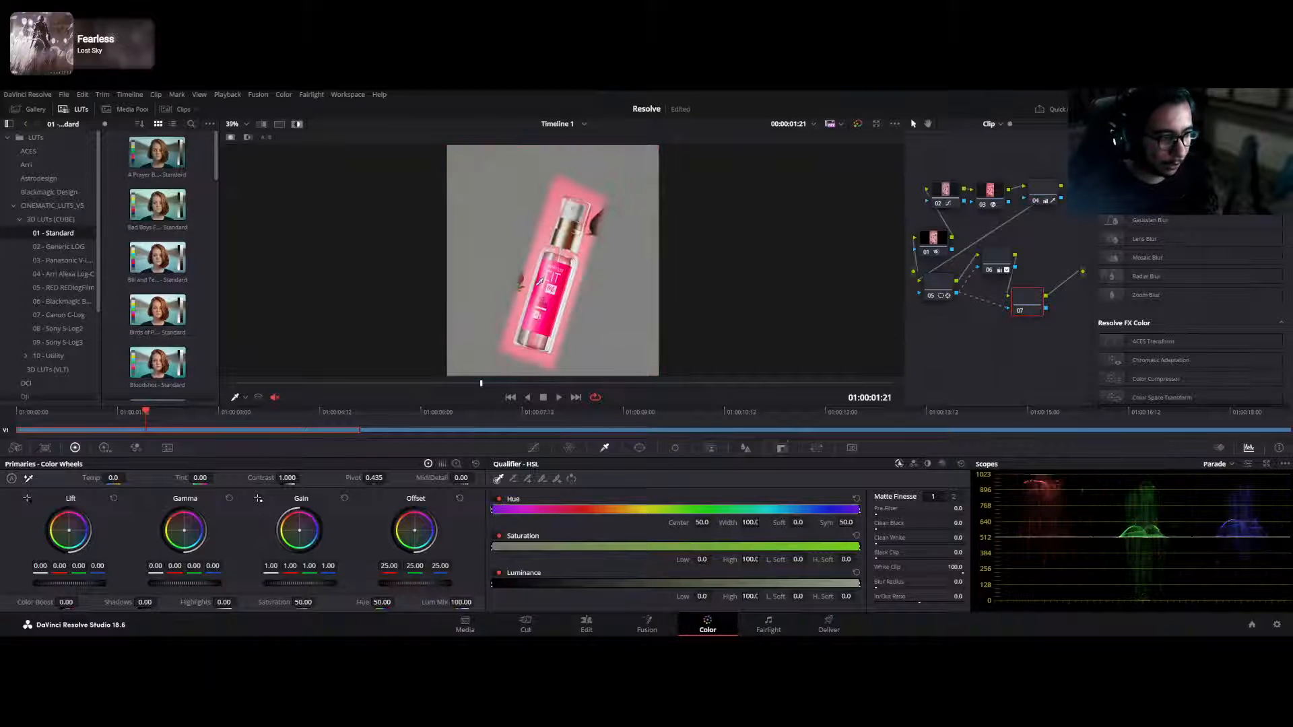
pyautogui.scroll(6, 577, 217)
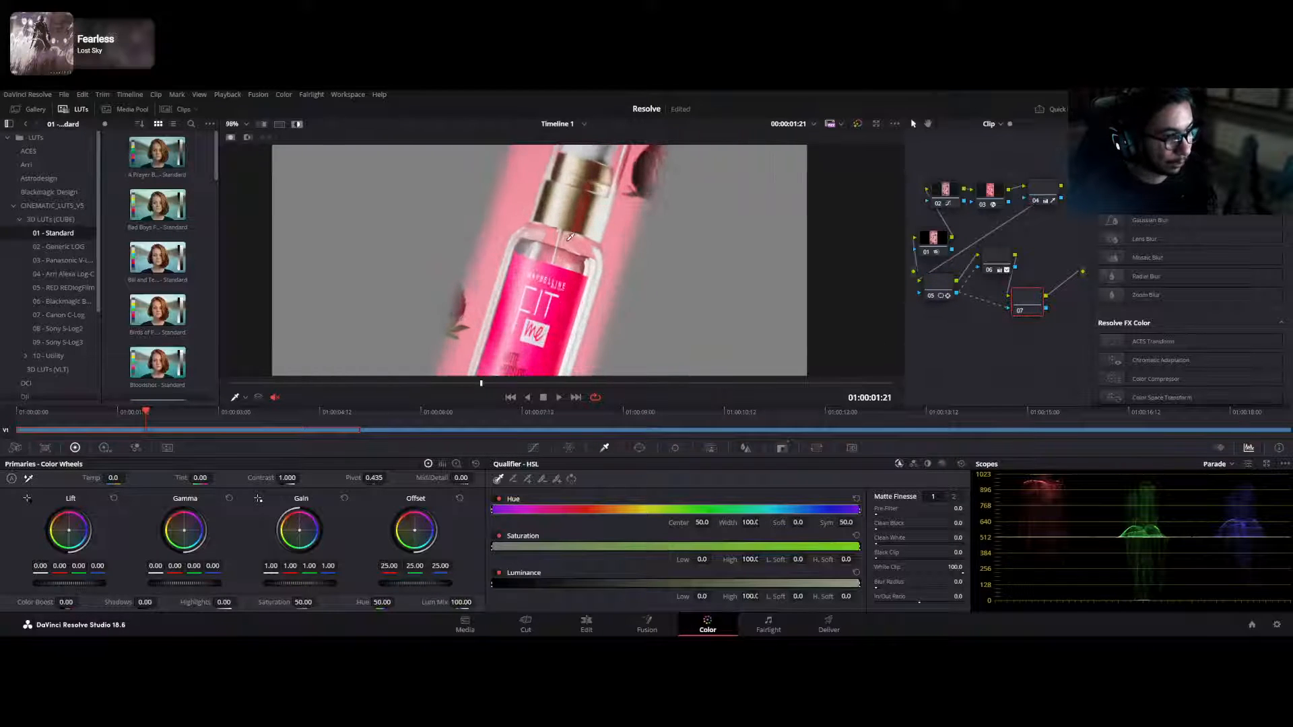
pyautogui.scroll(4, 512, 310)
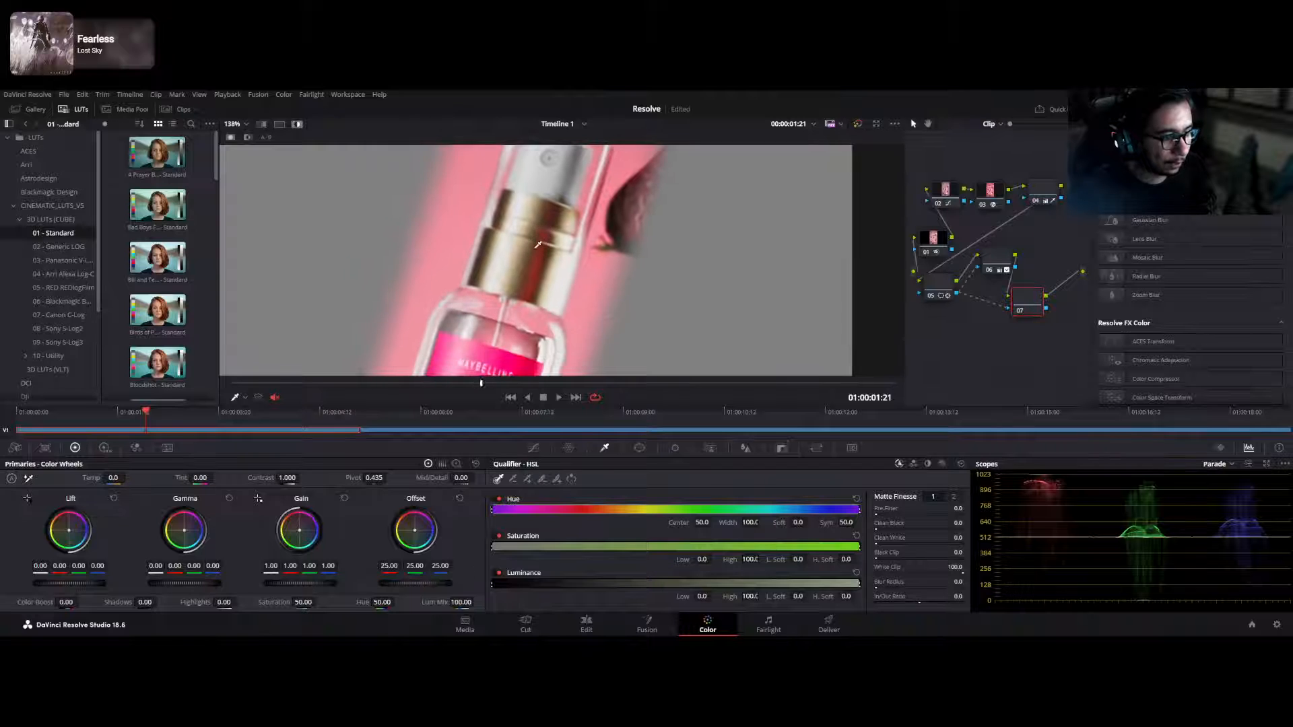
pyautogui.moveTo(524, 216); pyautogui.dragTo(515, 222)
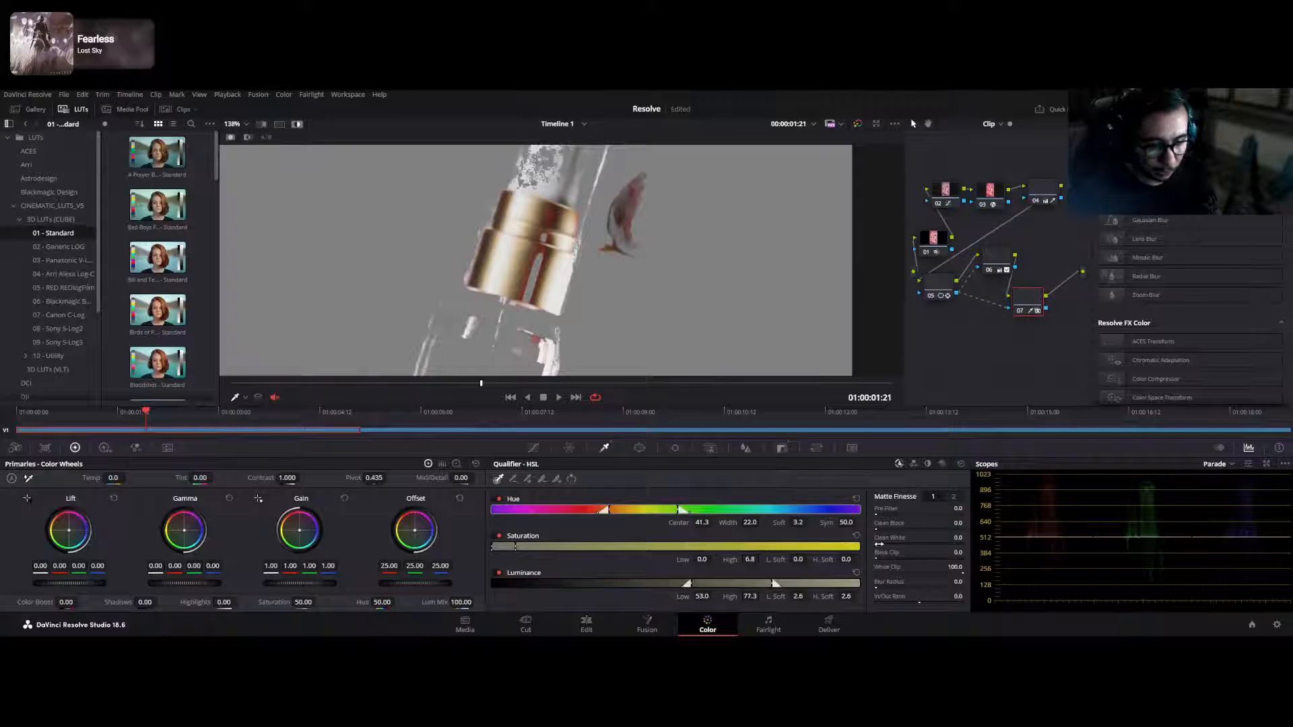
pyautogui.moveTo(879, 544); pyautogui.dragTo(904, 530)
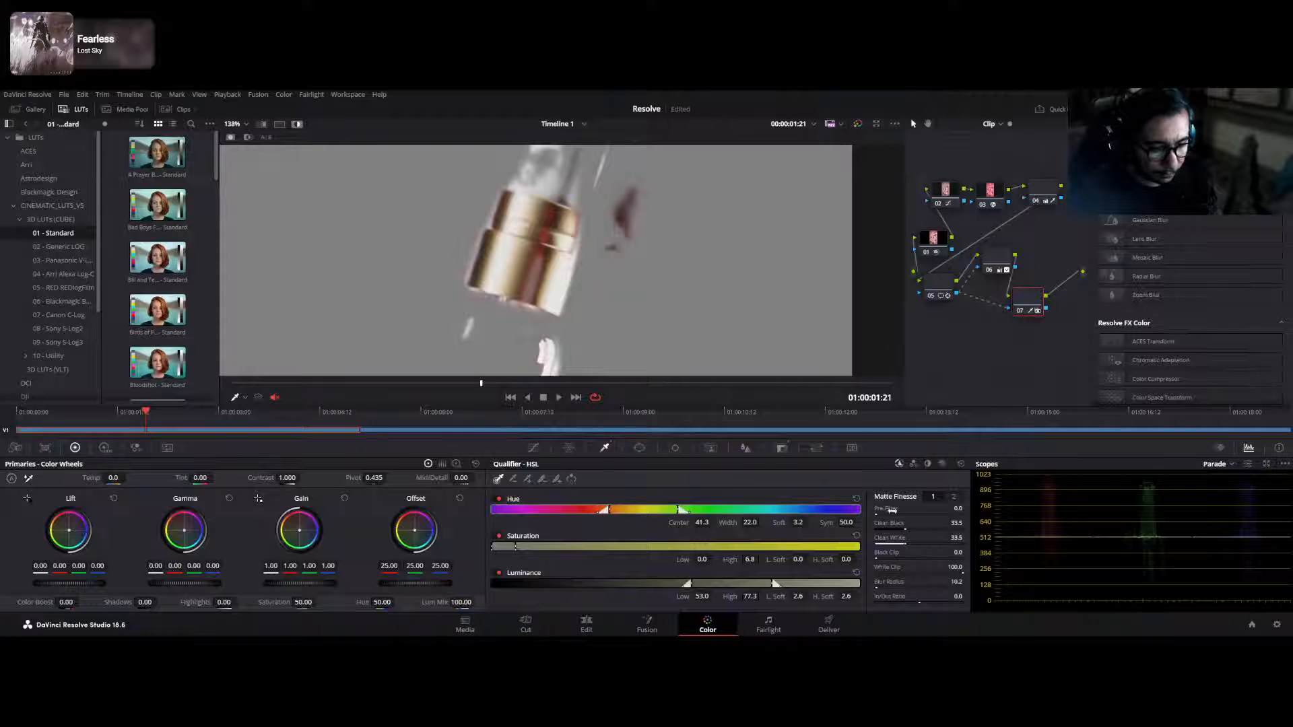
# - Refine the collar matte with pre-filter 6.1, saturation high 8.7 and luminance range 52.7 to 100, and turn off the highlight view
pyautogui.moveTo(876, 513); pyautogui.dragTo(880, 513)
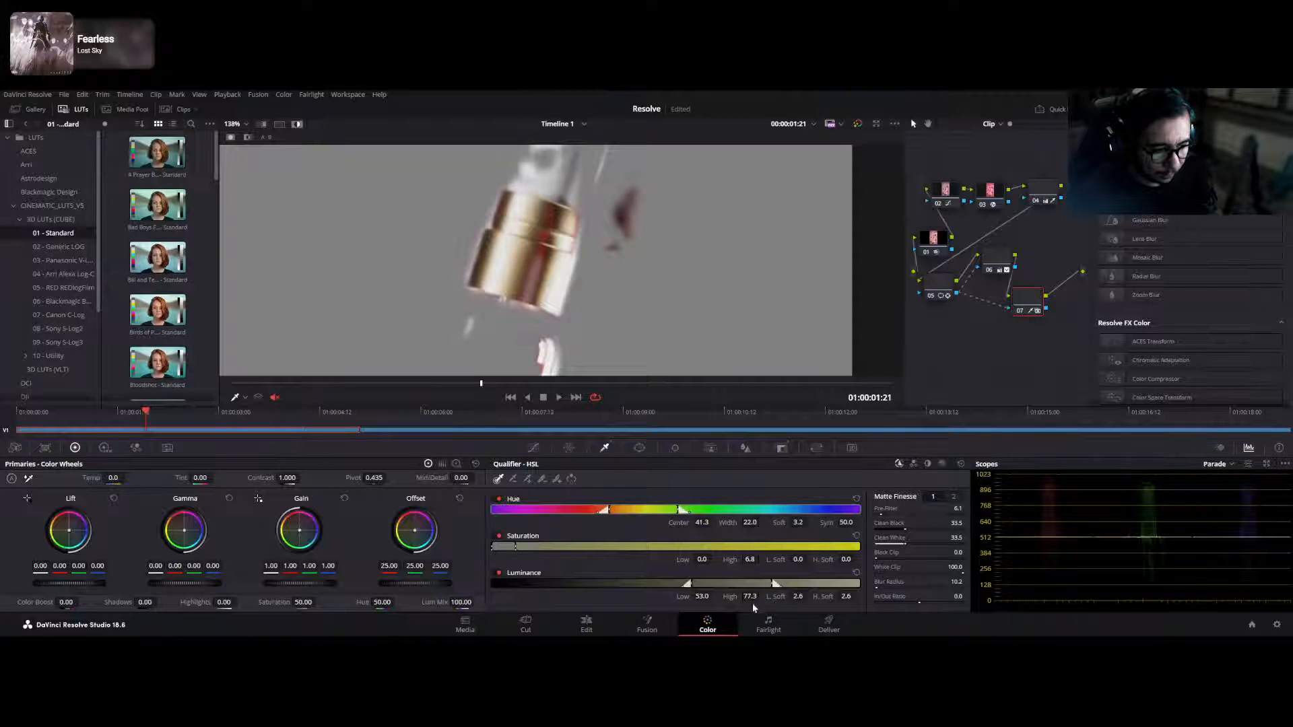
pyautogui.moveTo(755, 597); pyautogui.dragTo(704, 598)
pyautogui.moveTo(750, 559); pyautogui.dragTo(762, 559)
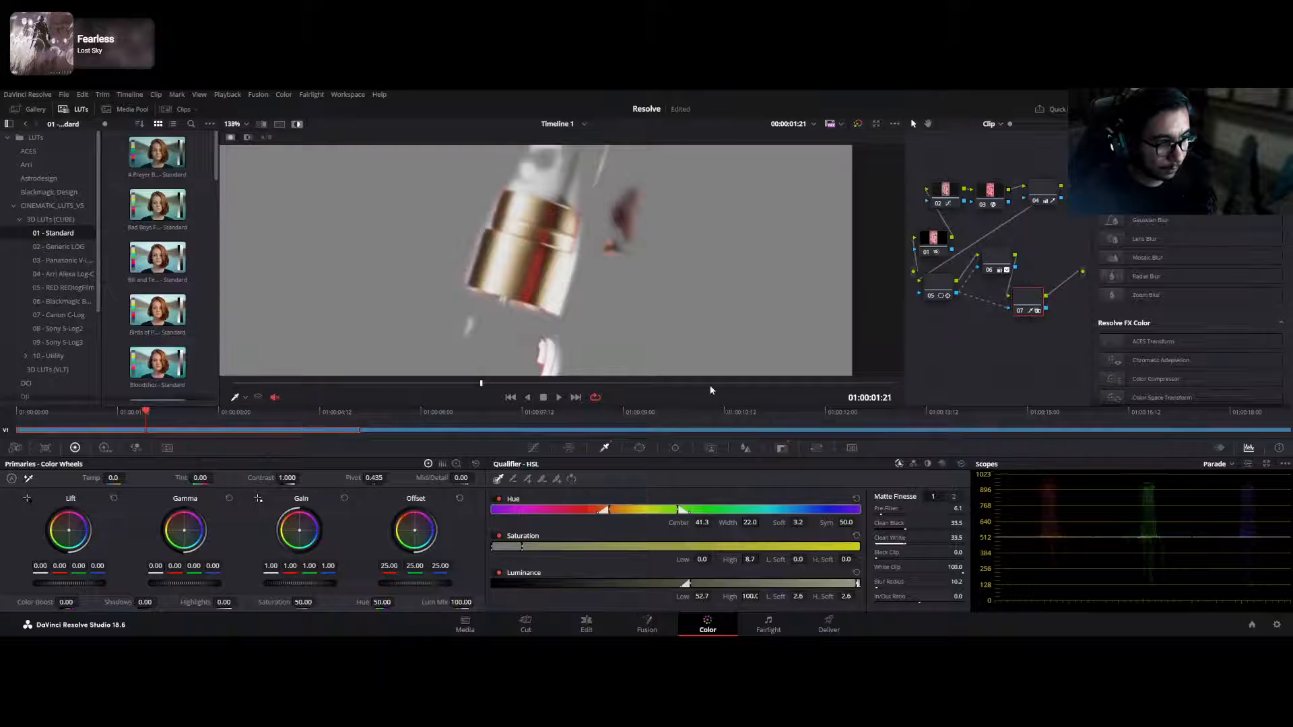
pyautogui.hotkey('shift', 'h')
# - Grade the gold collar with color boost 8.50, midtone detail 57.50 and offset 28.37, 23.97, 19.87, and view the frame full screen
pyautogui.scroll(-5, 563, 259)
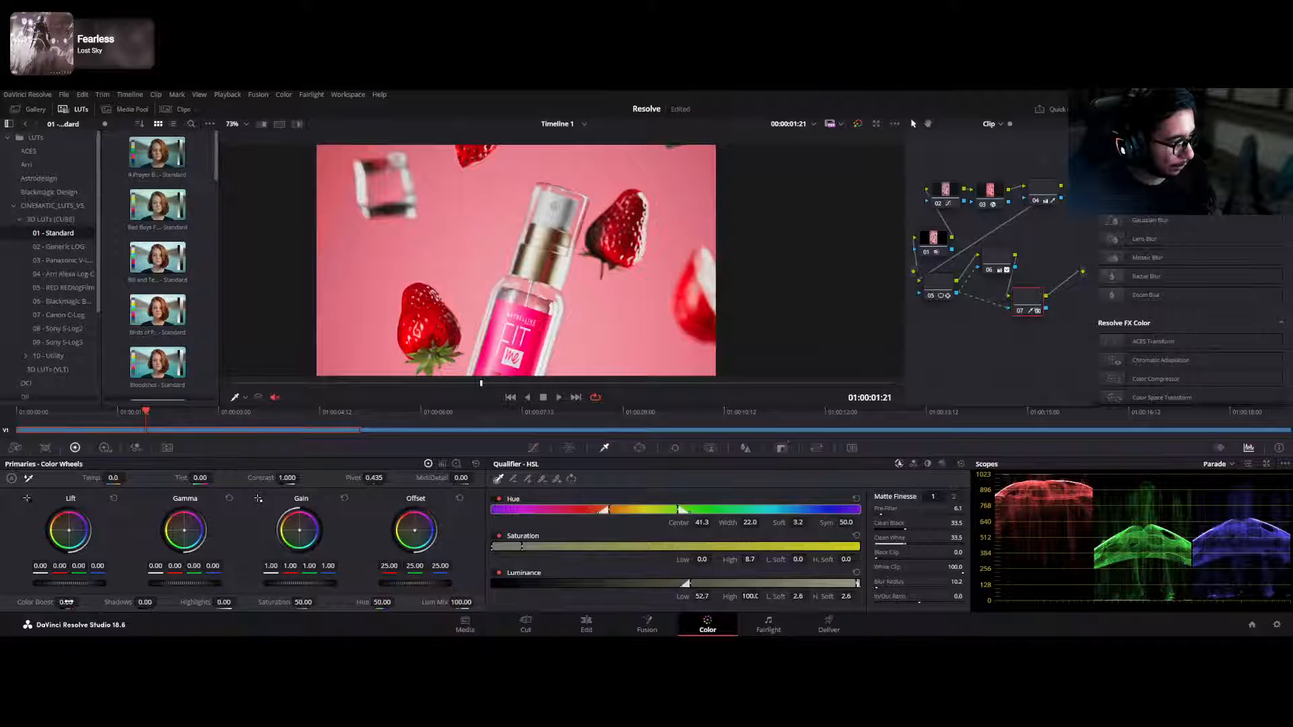
pyautogui.moveTo(82, 602); pyautogui.dragTo(81, 601)
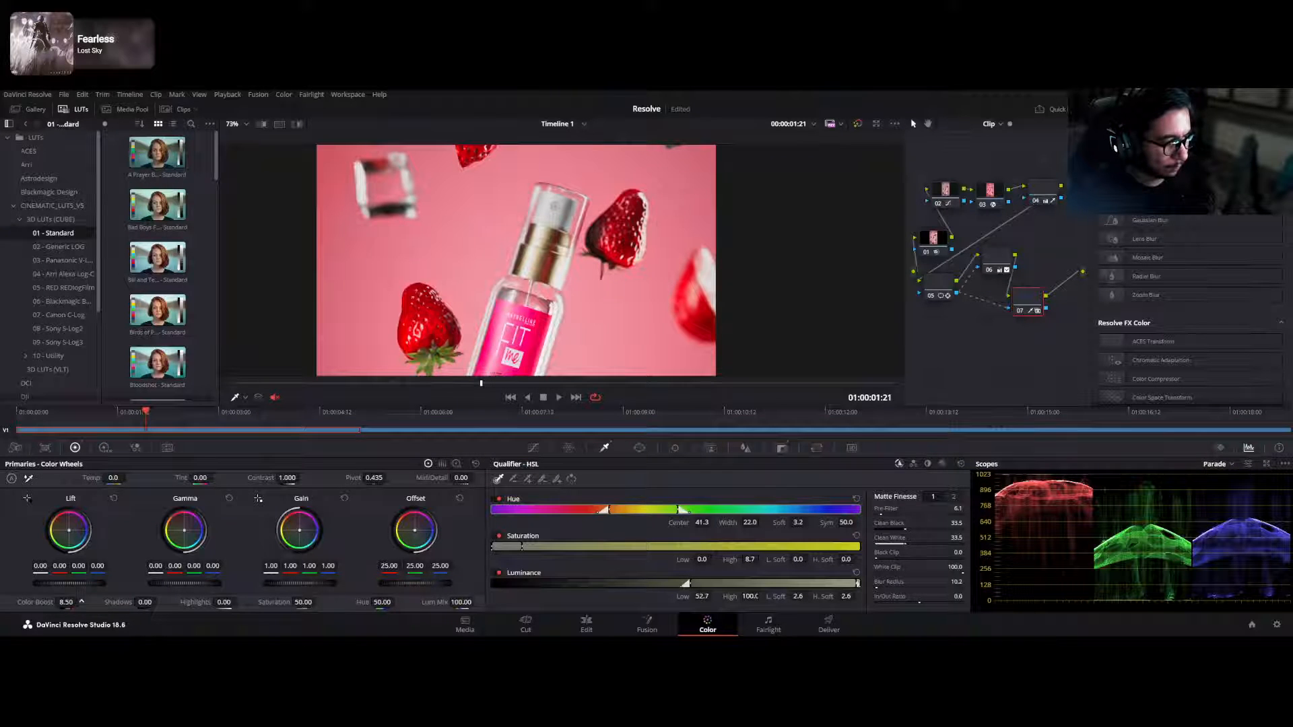
pyautogui.moveTo(461, 477); pyautogui.dragTo(476, 477)
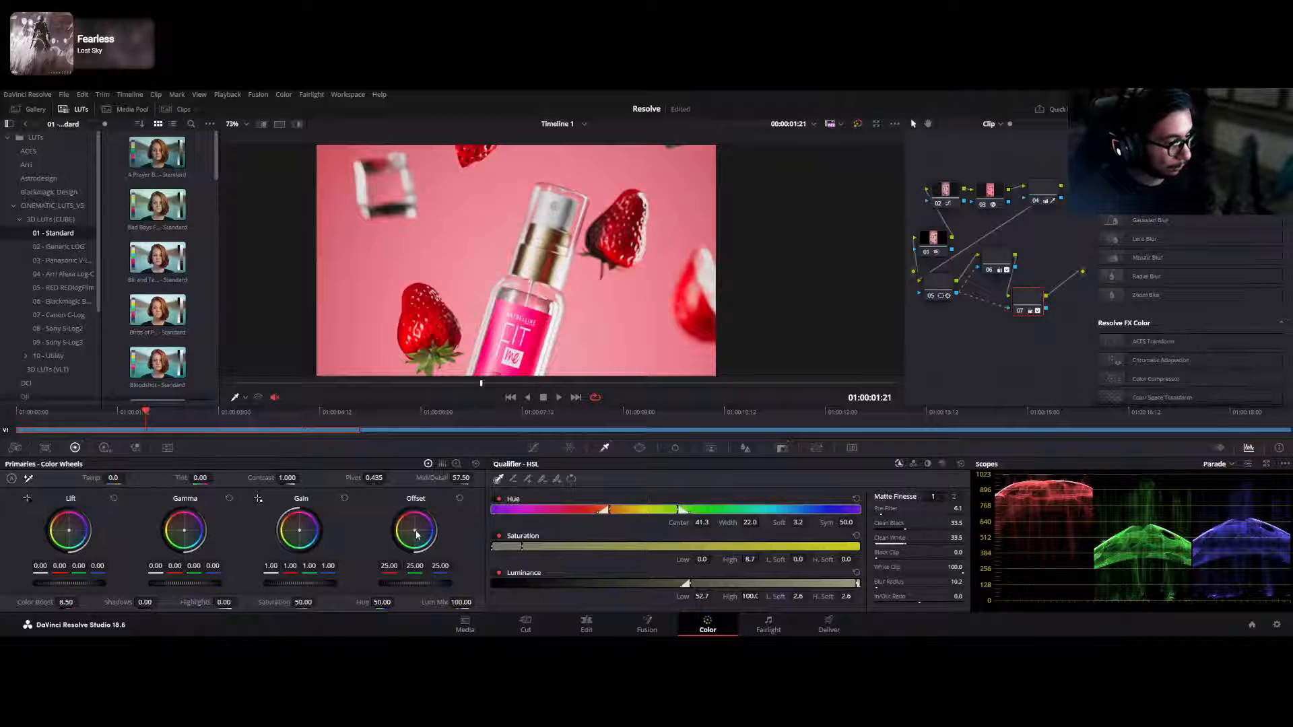
pyautogui.moveTo(415, 531); pyautogui.dragTo(407, 529)
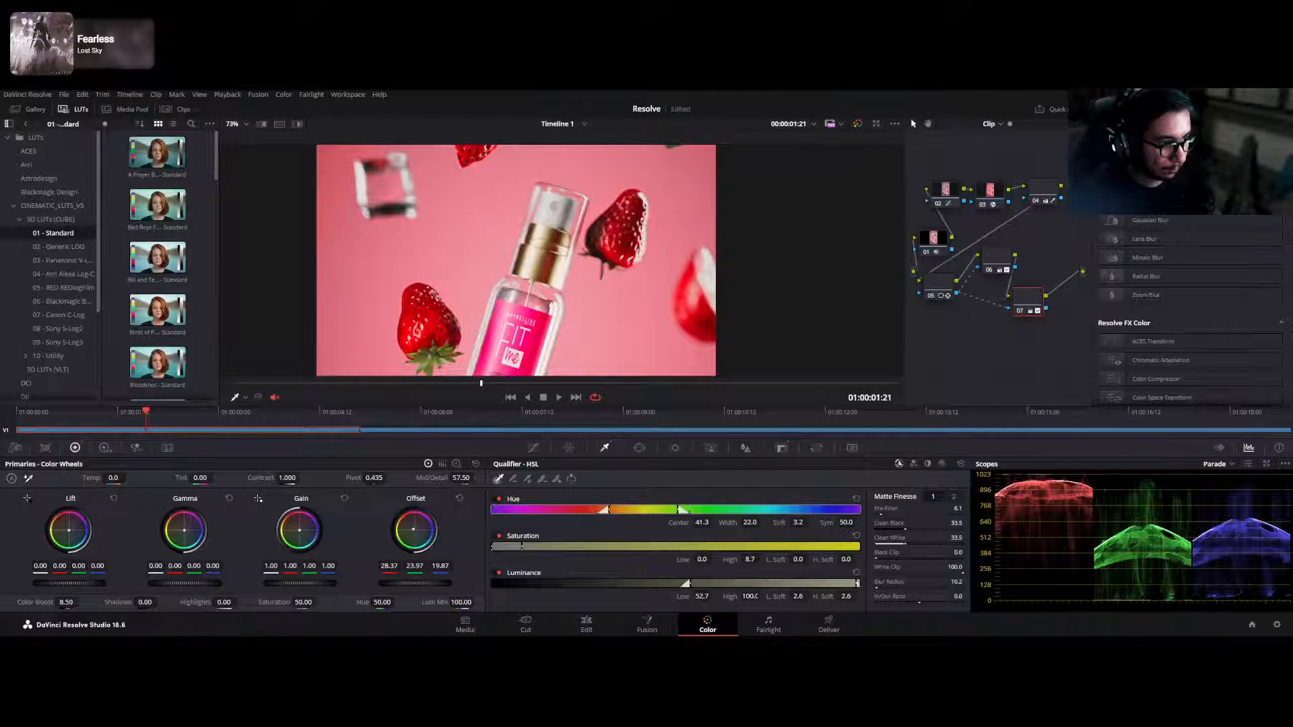
pyautogui.hotkey('ctrl', 'f')
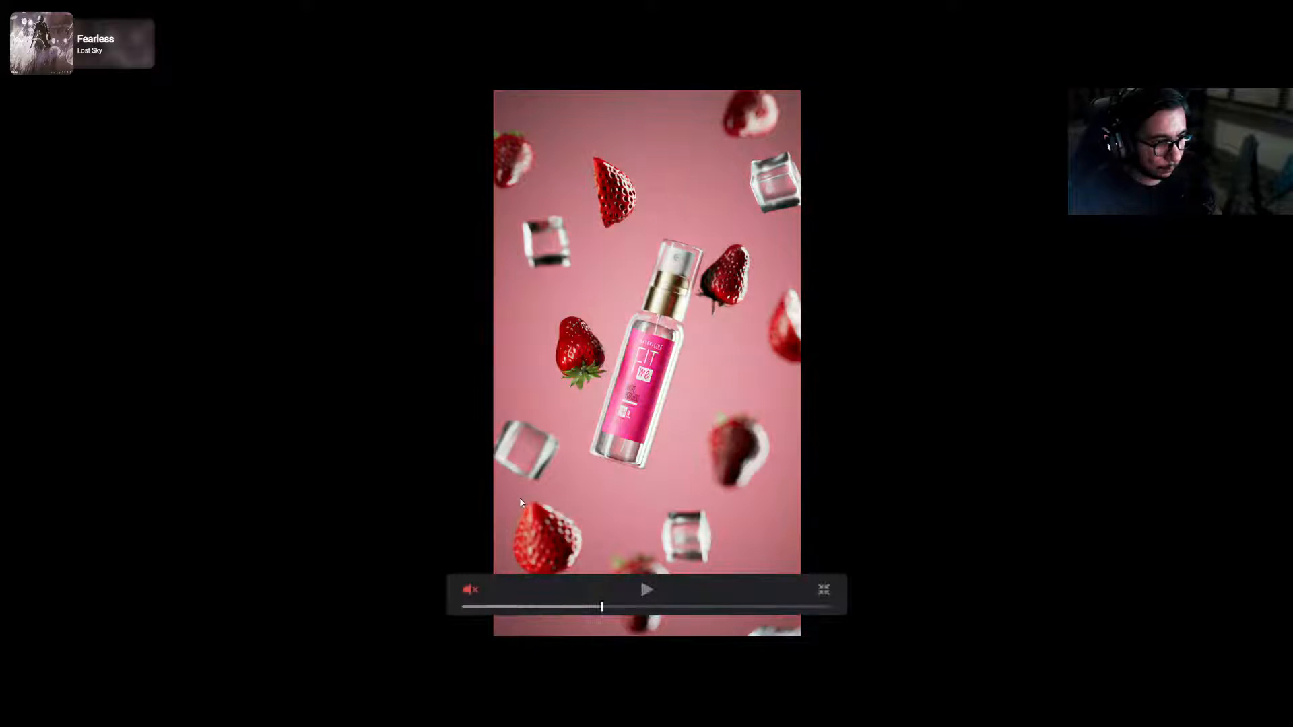
# - Re-enable the grades on the full-screen frame, leave full screen, and fit the frame in the viewer
pyautogui.hotkey('shift', 'd')
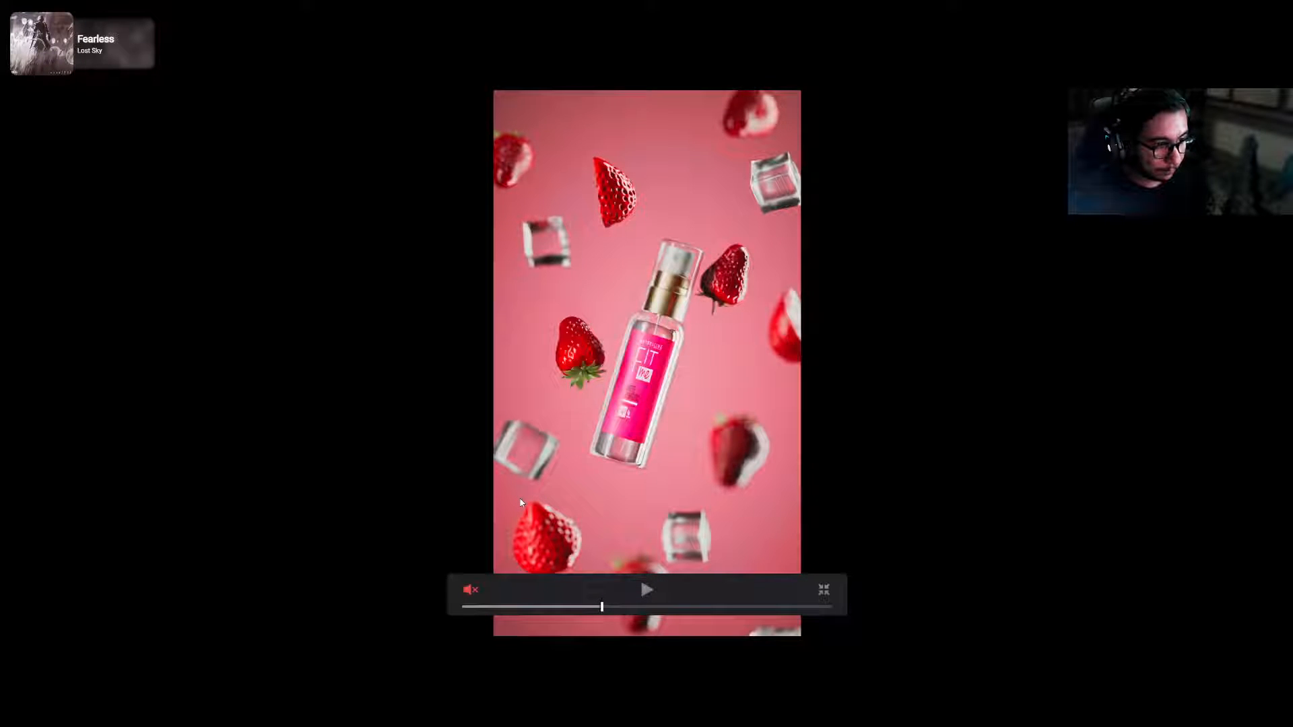
pyautogui.hotkey('ctrl', 'f')
pyautogui.scroll(-6, 572, 242)
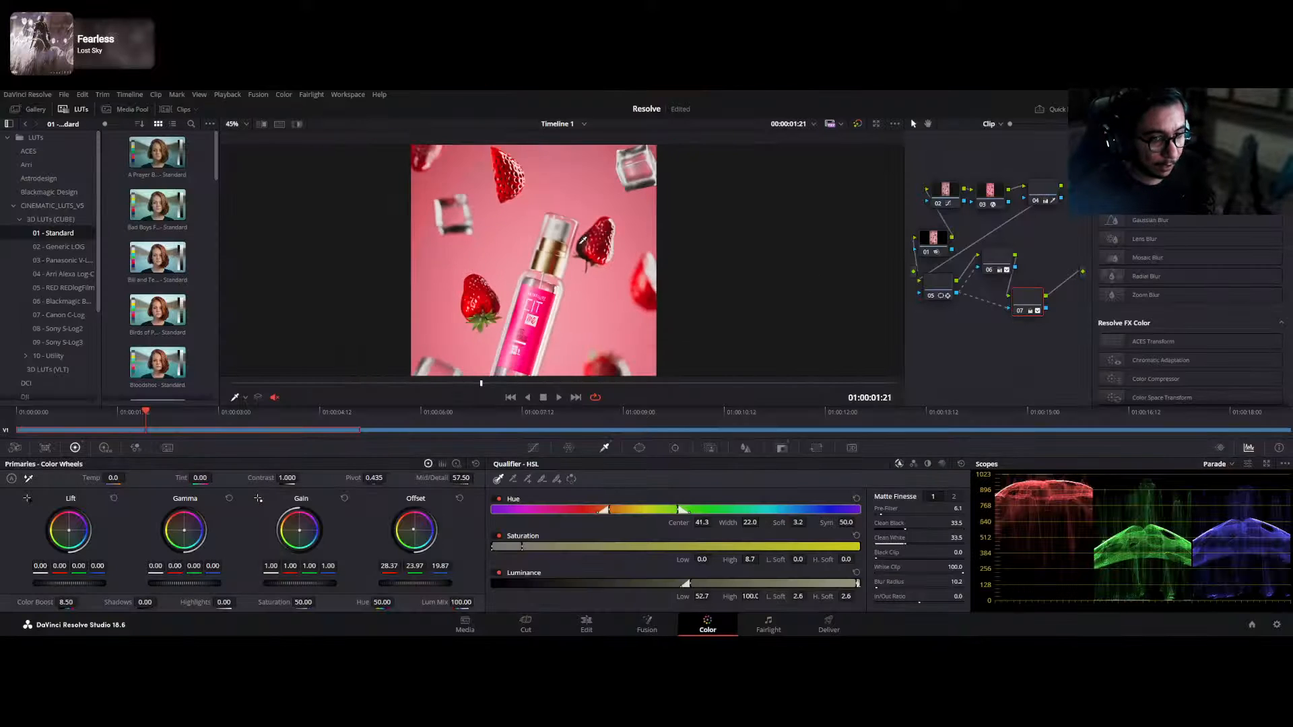
pyautogui.moveTo(558, 317); pyautogui.dragTo(544, 293)
# - Shift the gold collar node aside and add a serial node after it, placed below the bottle window node
pyautogui.moveTo(1028, 301); pyautogui.dragTo(1046, 284)
pyautogui.hotkey('alt', 's')
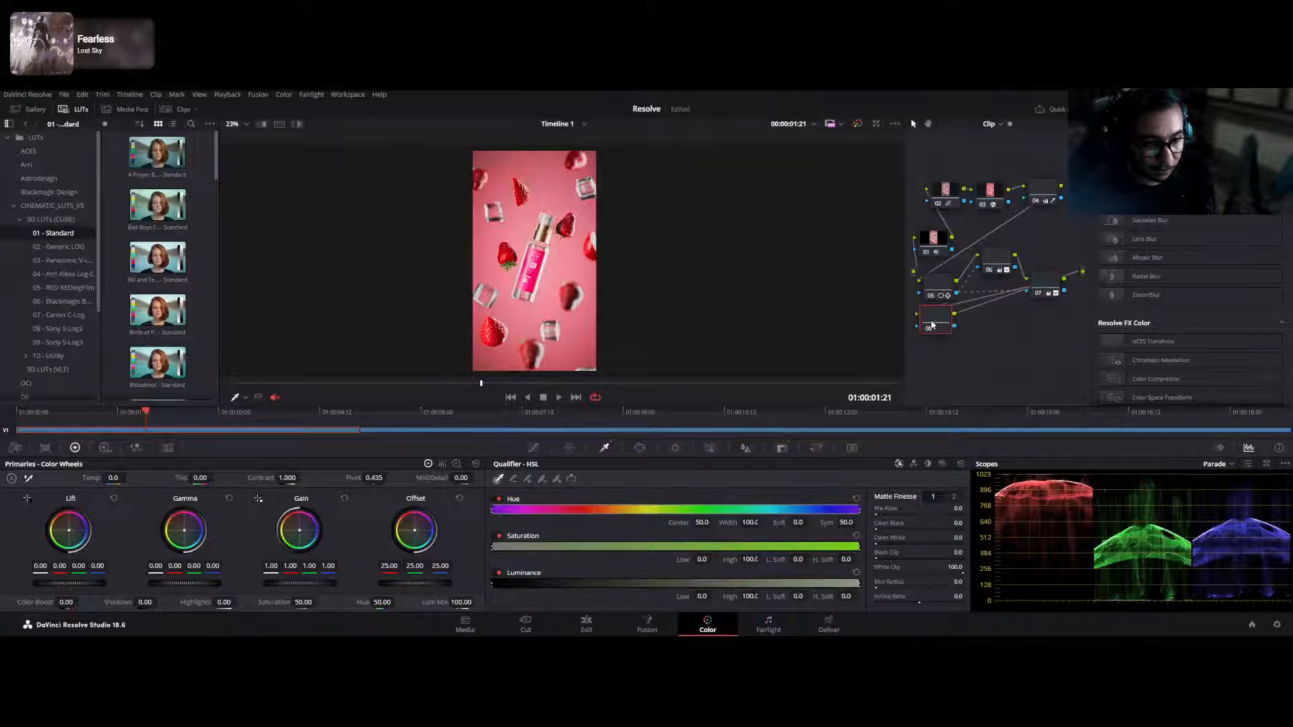
pyautogui.moveTo(931, 322); pyautogui.dragTo(939, 333)
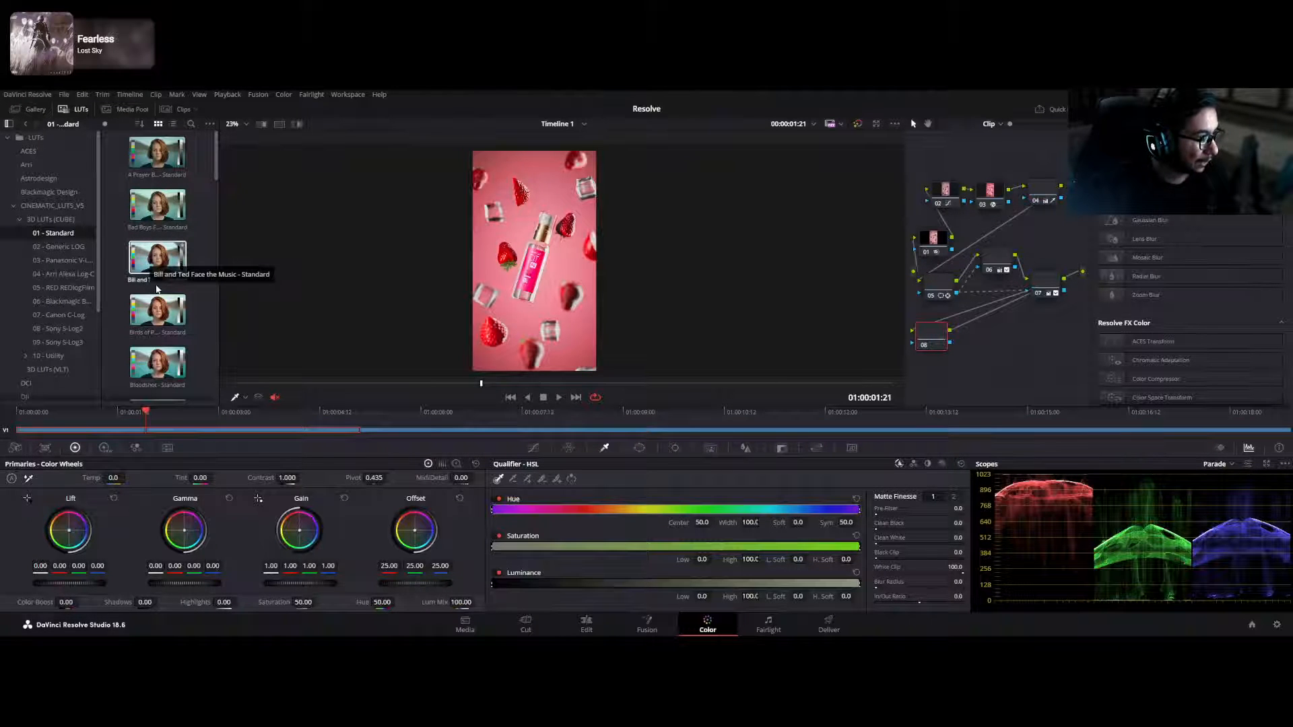
# - Preview the cinematic LUTs of the 01 - Standard folder on the new node, including Project Power and Sputnik
pyautogui.scroll(-1, 157, 289)
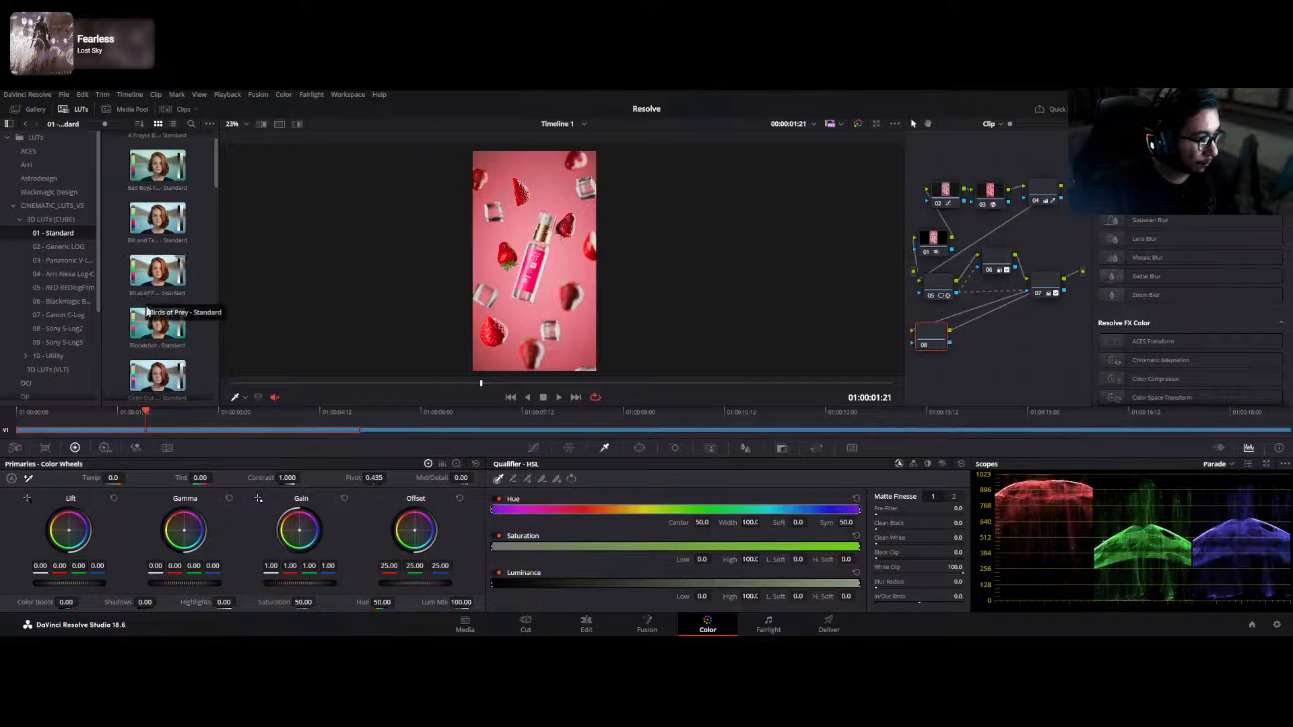
pyautogui.scroll(-1, 207, 306)
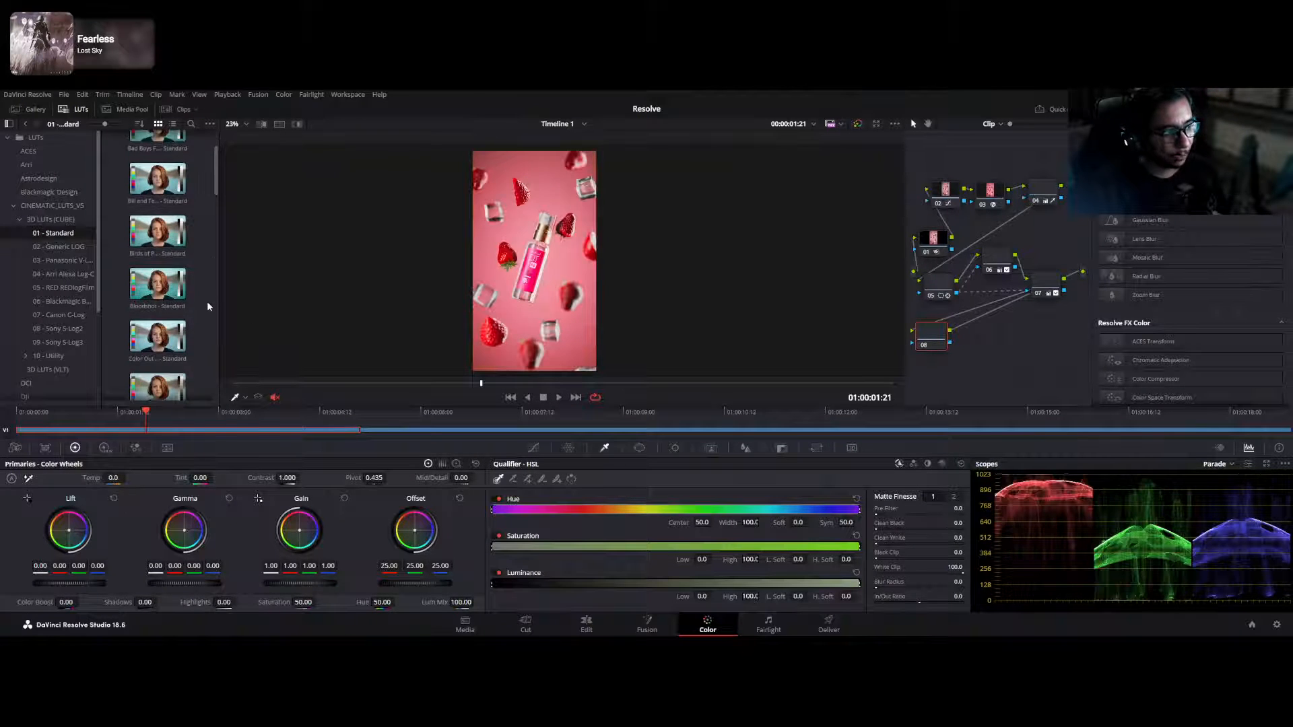
pyautogui.scroll(-3, 206, 301)
pyautogui.scroll(-7, 203, 301)
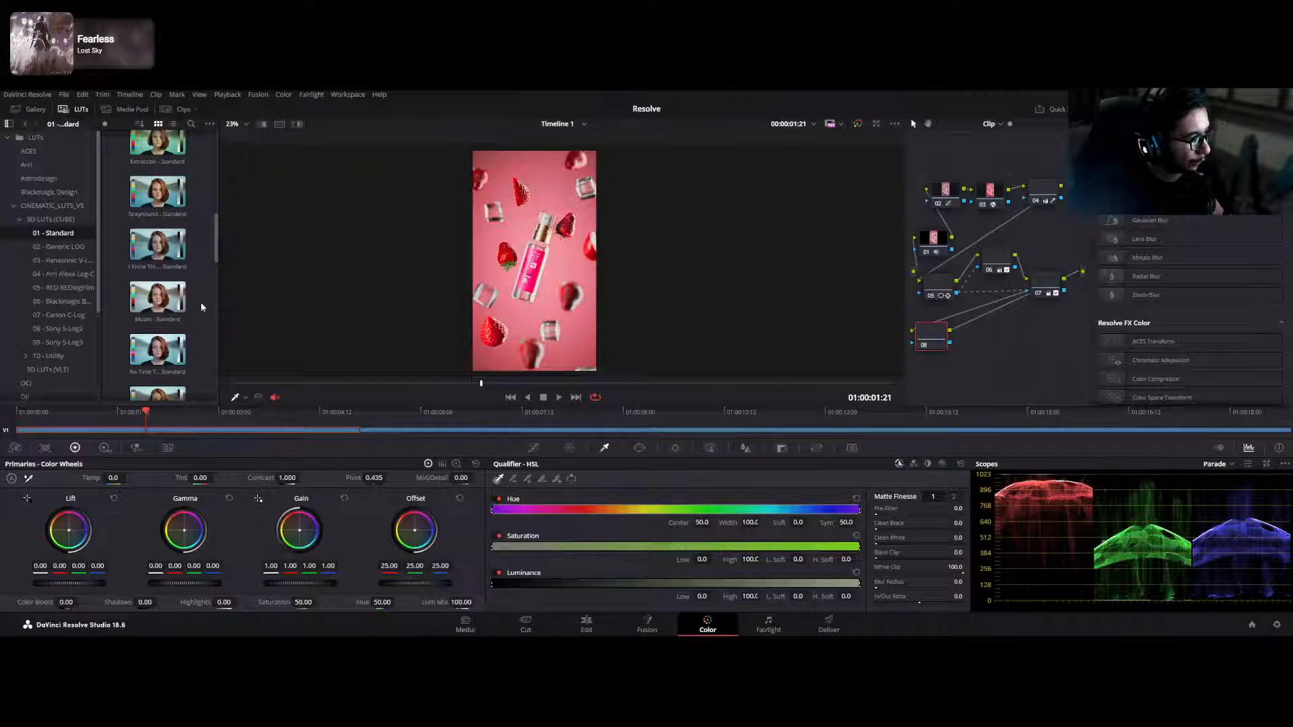
pyautogui.scroll(-2, 201, 303)
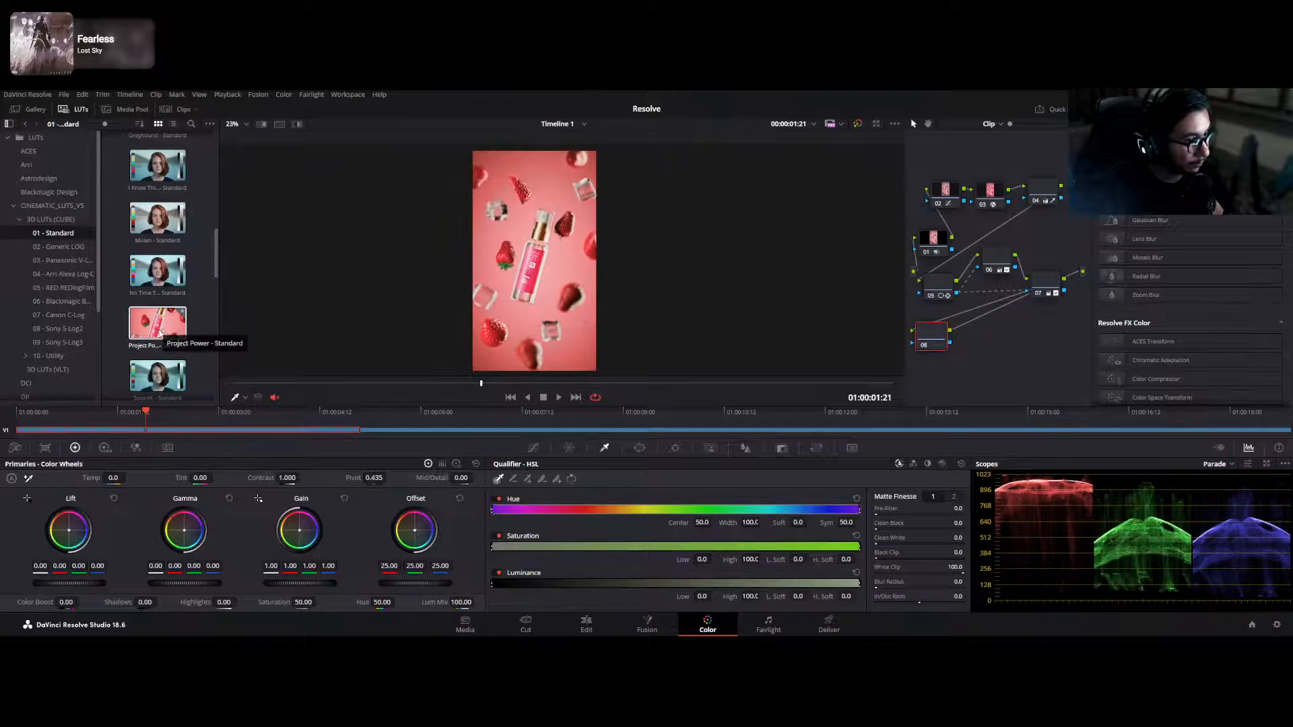
pyautogui.scroll(-1, 161, 336)
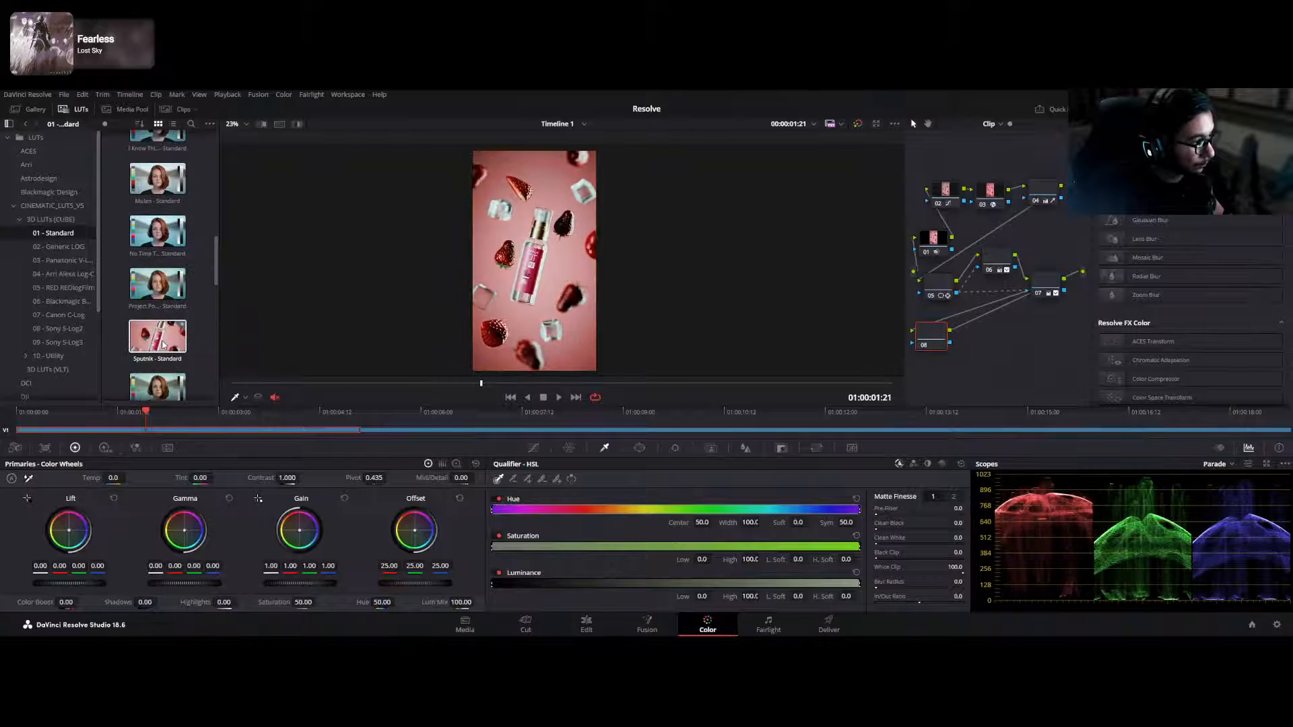
pyautogui.scroll(-1, 166, 346)
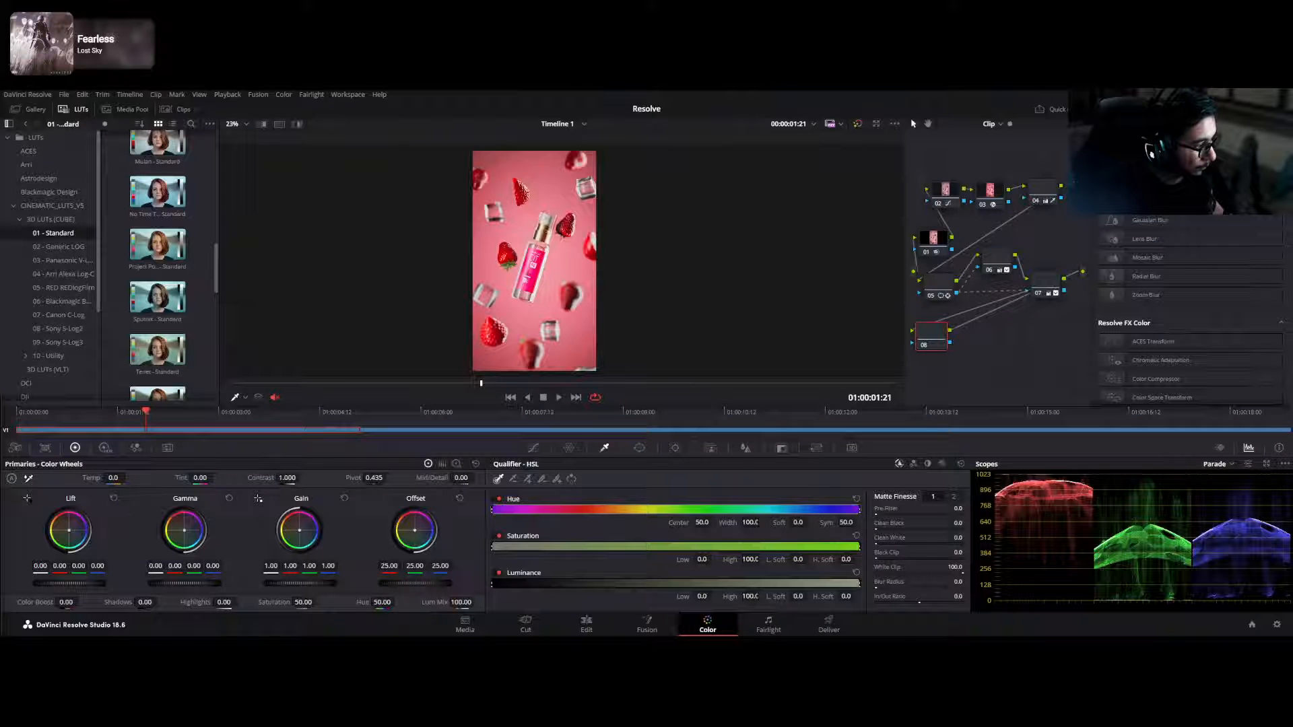
# - Check the bottle window's position at 01:00:03:18 with its outline shown and the highlight view toggled
pyautogui.click(938, 289)
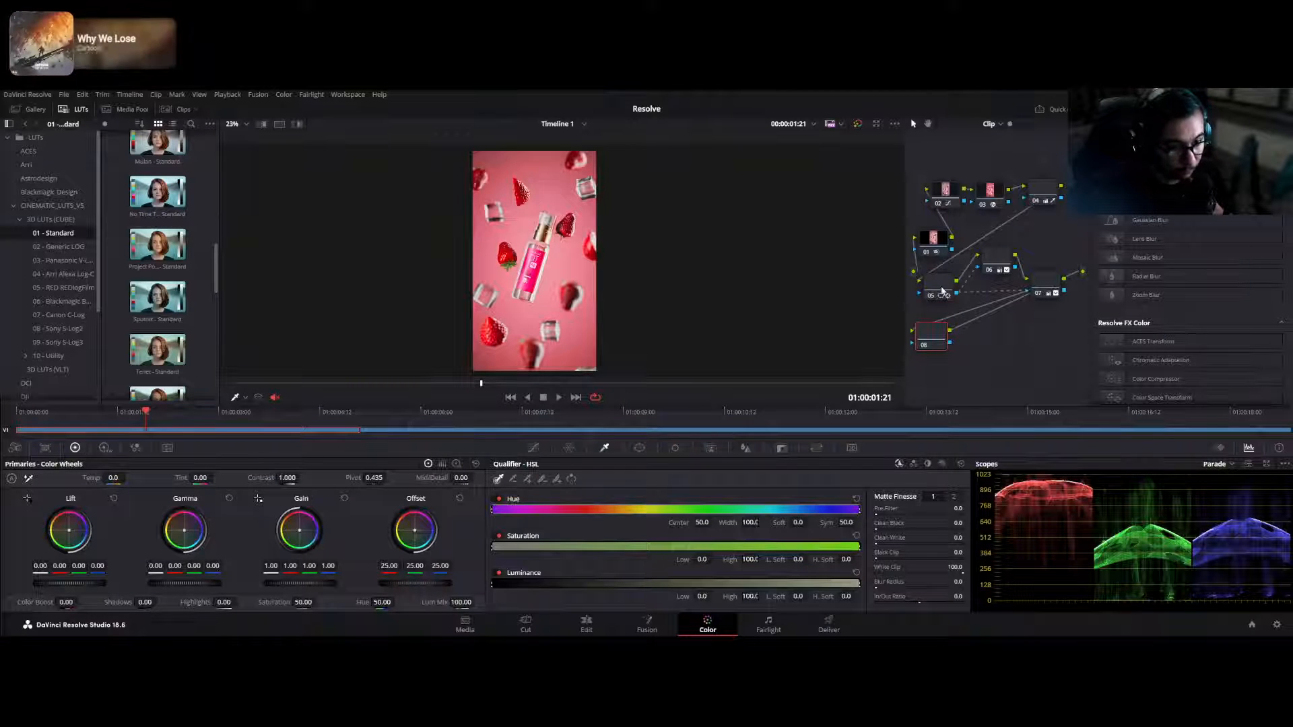
pyautogui.scroll(3, 537, 295)
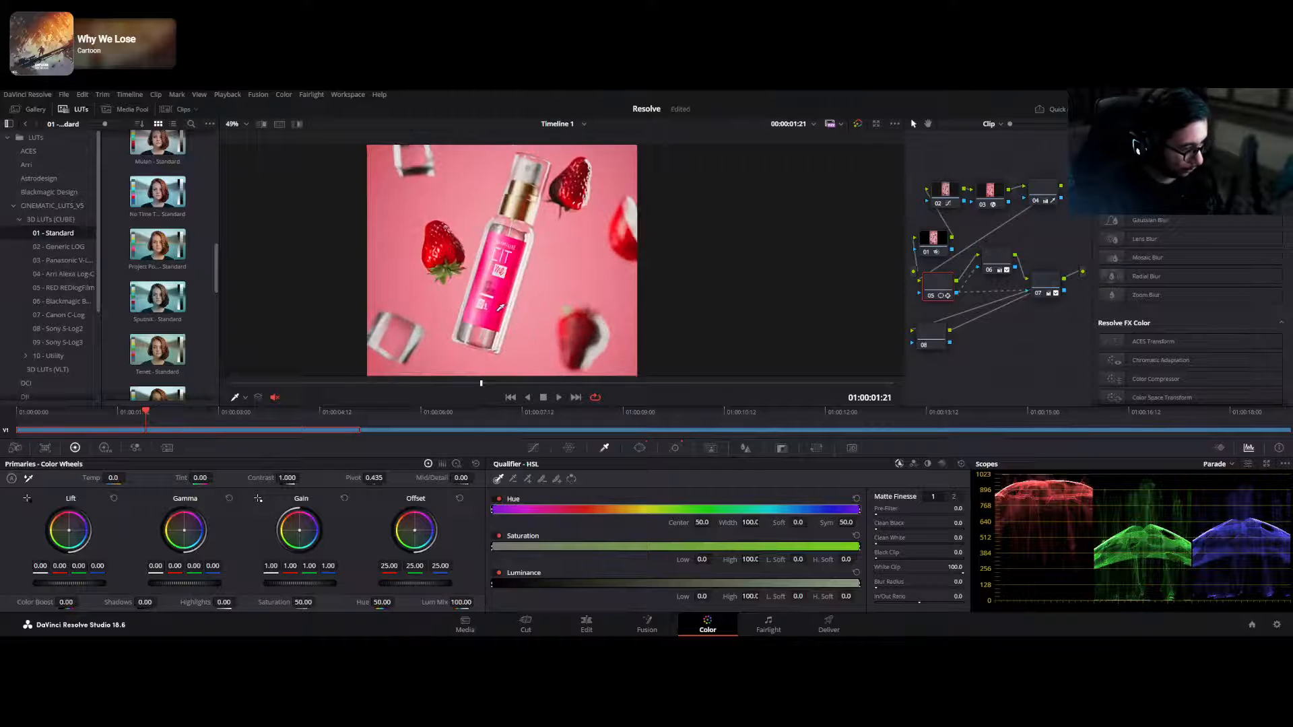
pyautogui.click(639, 449)
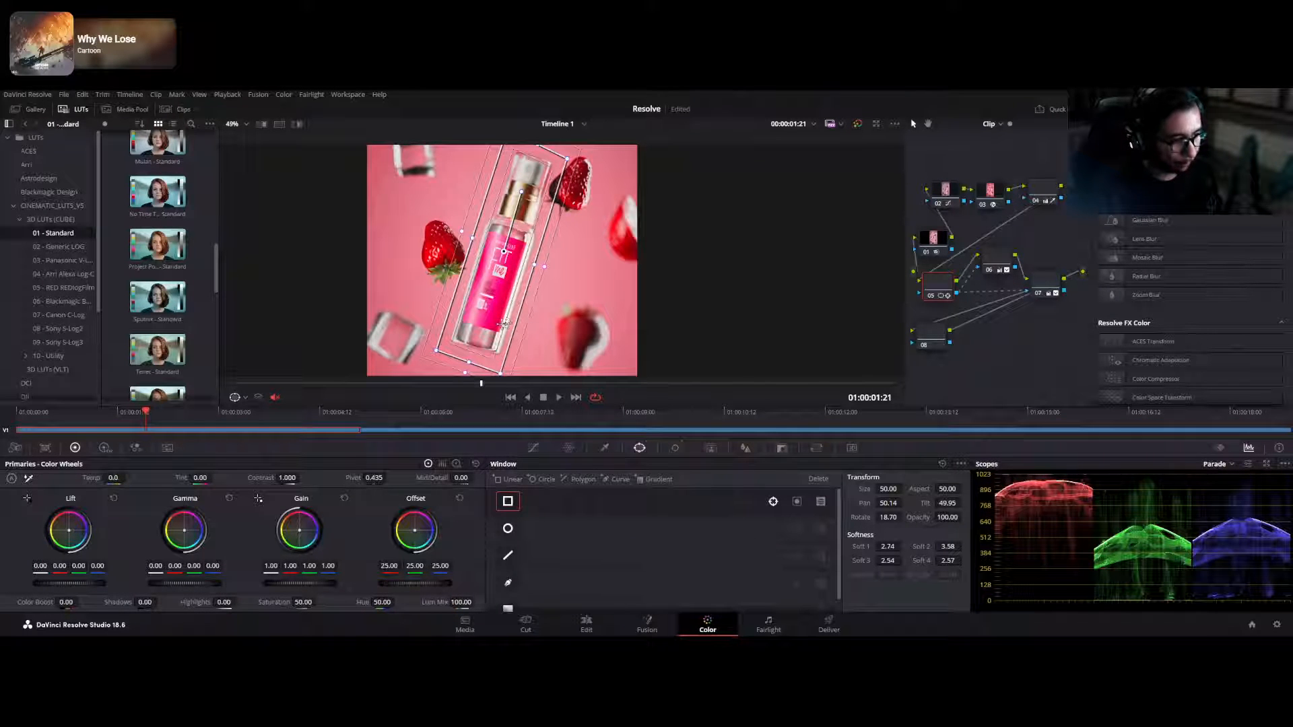
pyautogui.moveTo(146, 413); pyautogui.dragTo(275, 426)
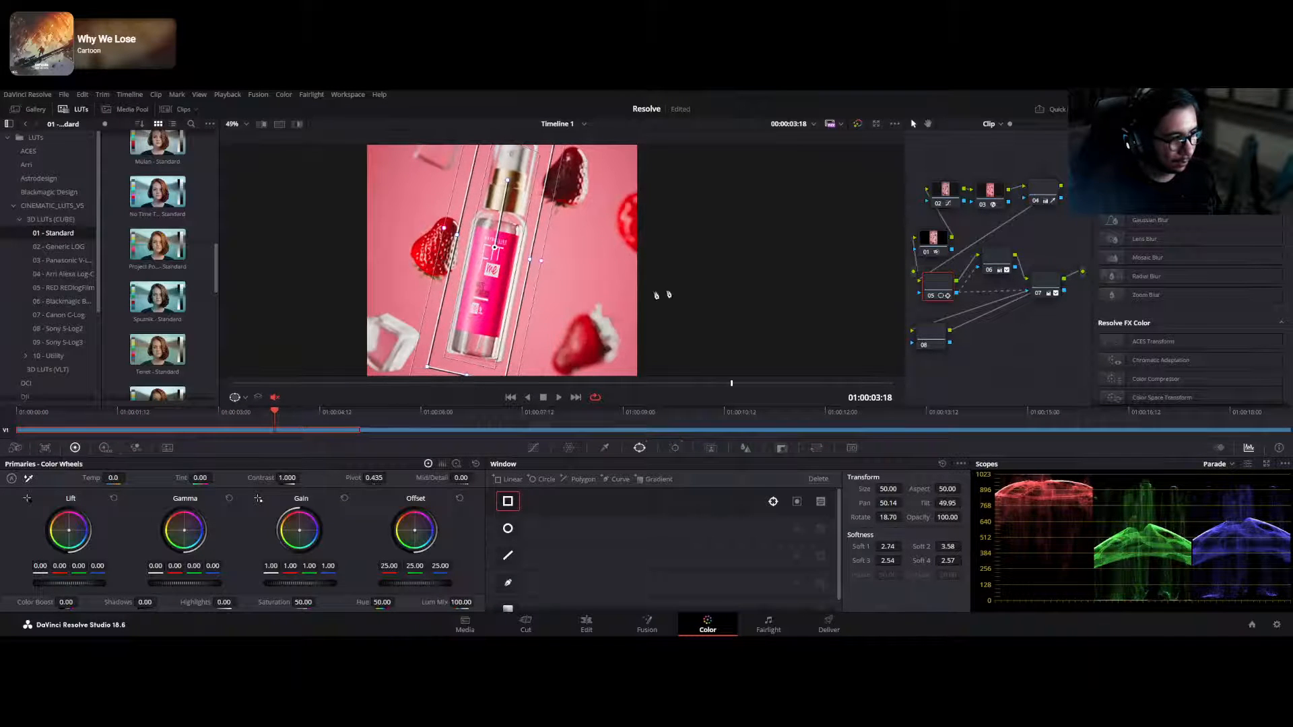
pyautogui.hotkey('shift', 'h')
pyautogui.hotkey('shift', 'h')
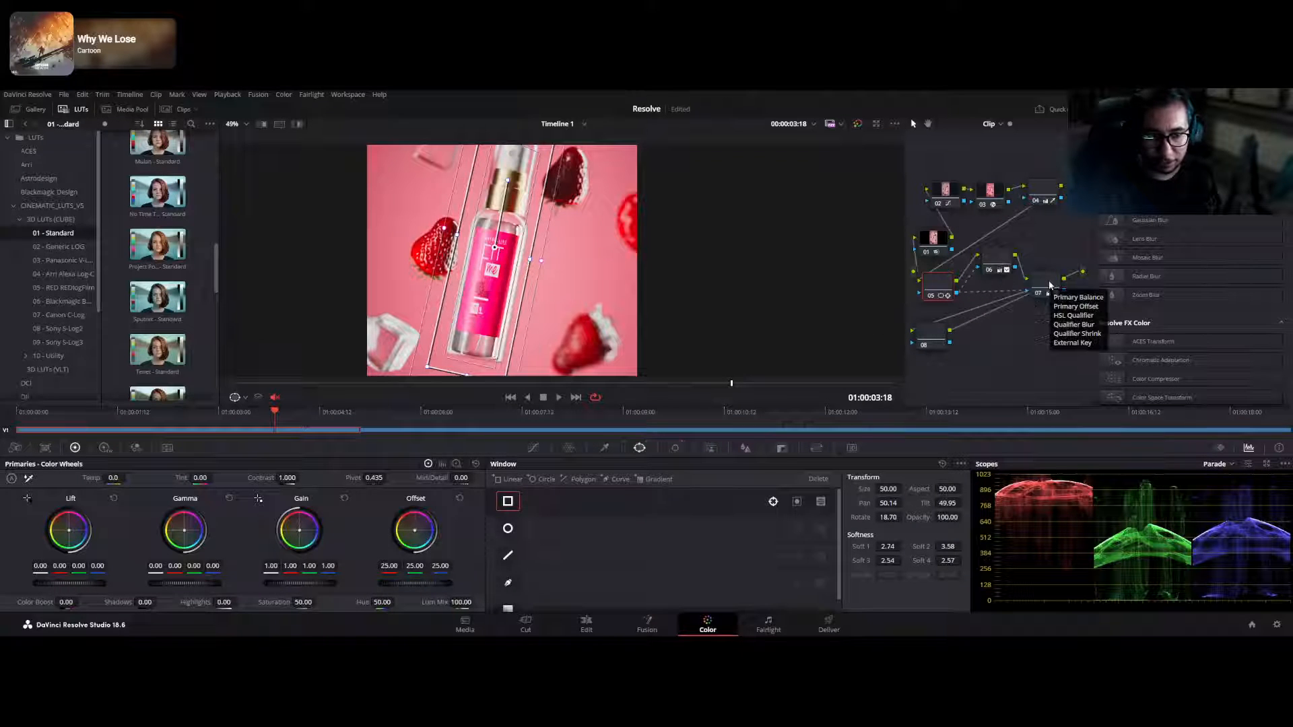
# - Compare the other Standard LUTs on the last node, including The Outsider, The Witcher, Wonder Woman 1984, The Batman and No Time To Die
pyautogui.click(917, 342)
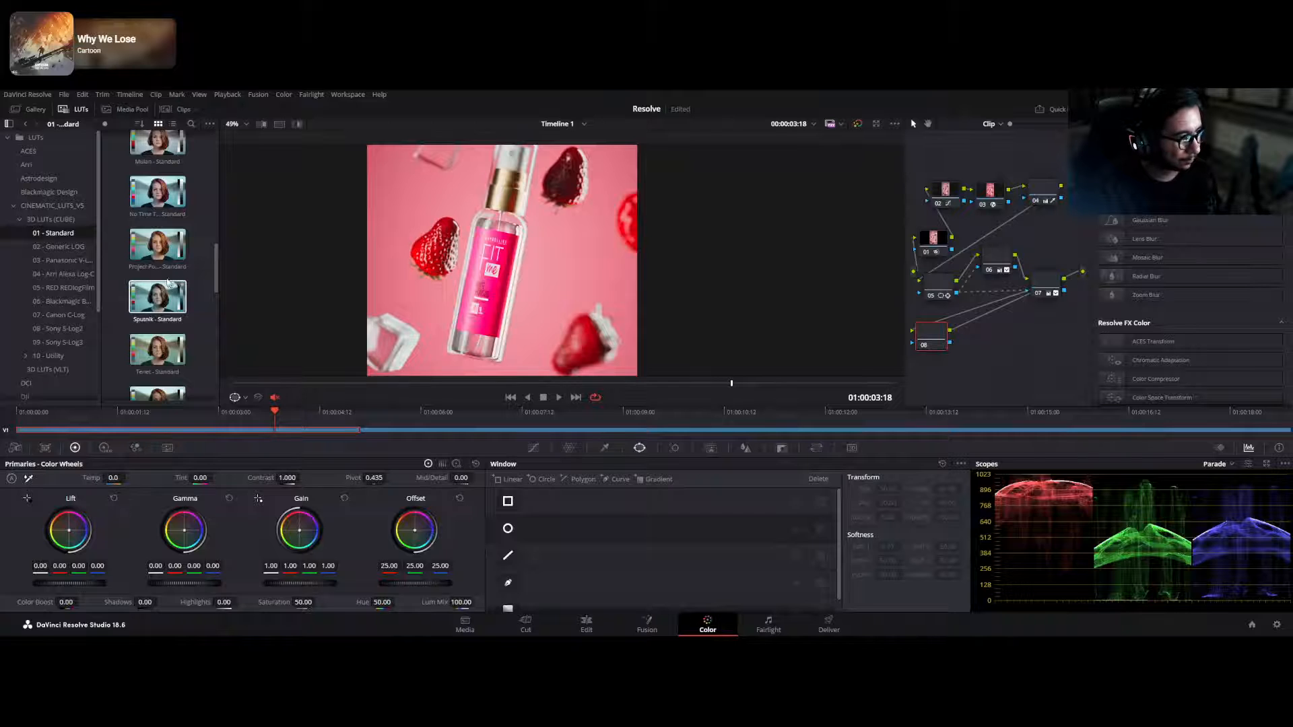
pyautogui.scroll(-1, 190, 274)
pyautogui.scroll(-5, 191, 275)
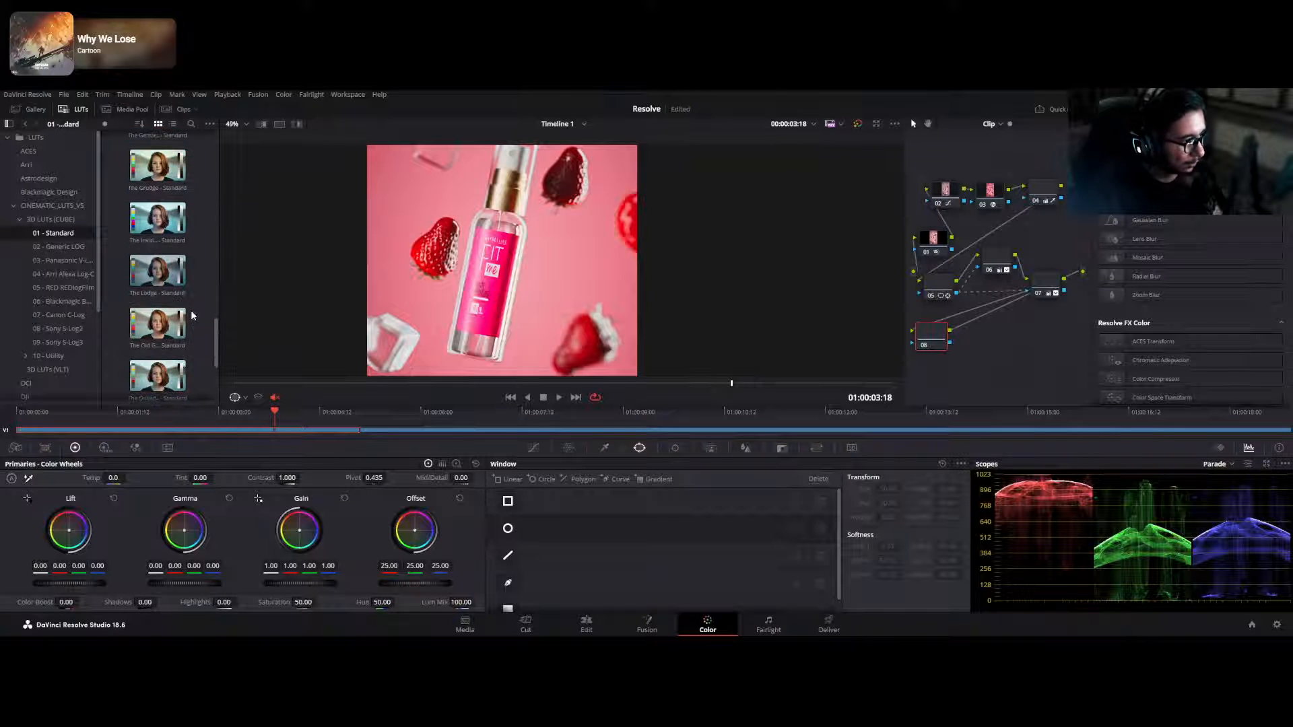
pyautogui.scroll(-1, 167, 346)
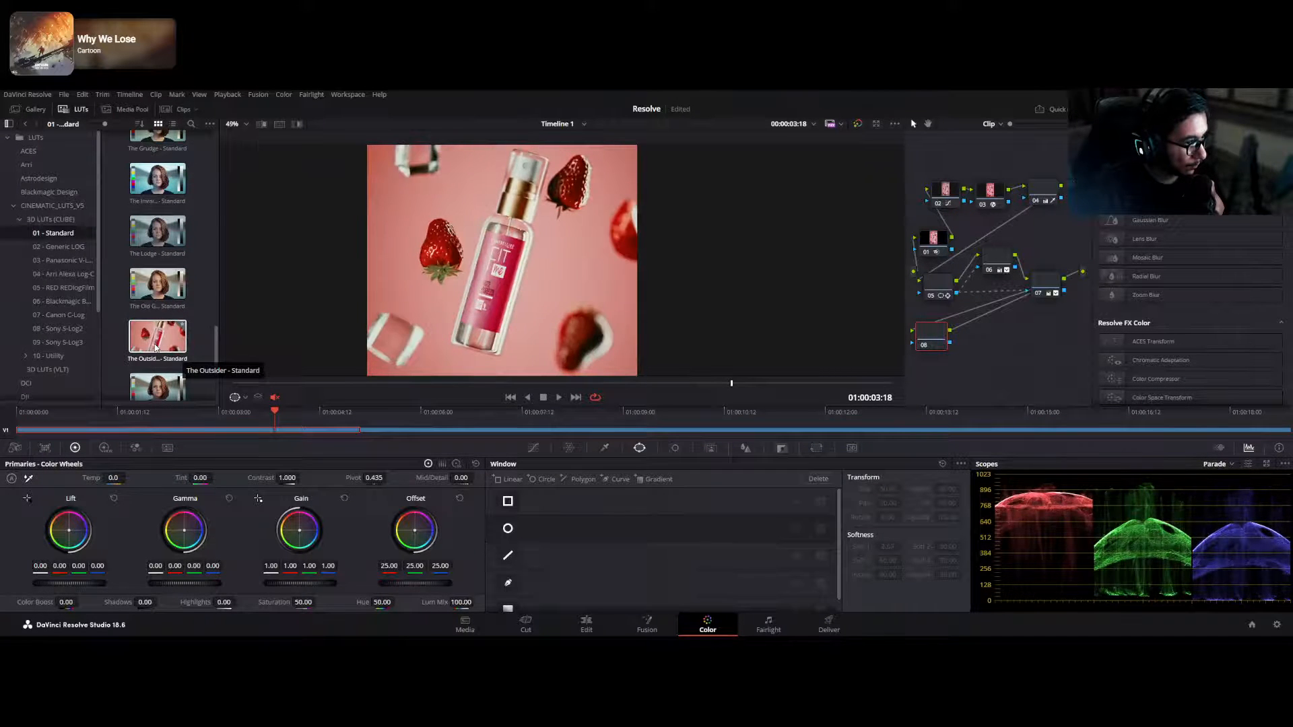
pyautogui.scroll(-2, 170, 353)
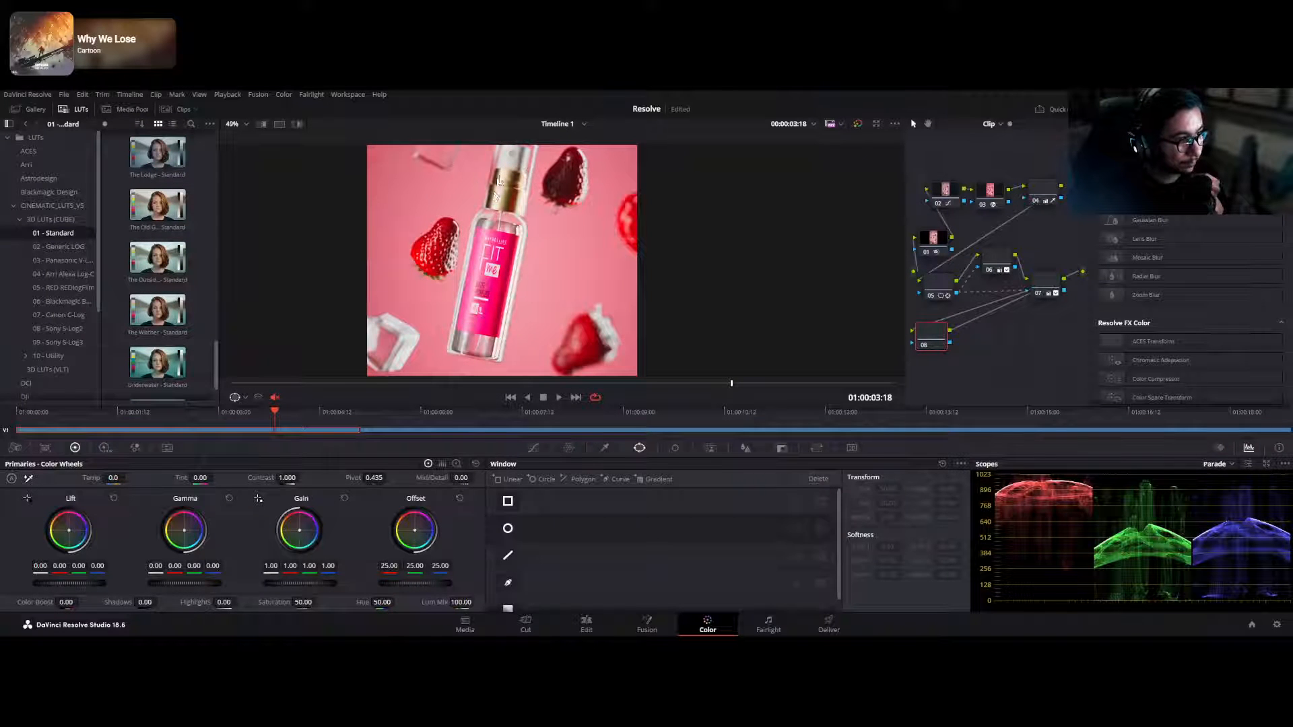
pyautogui.scroll(-1, 170, 361)
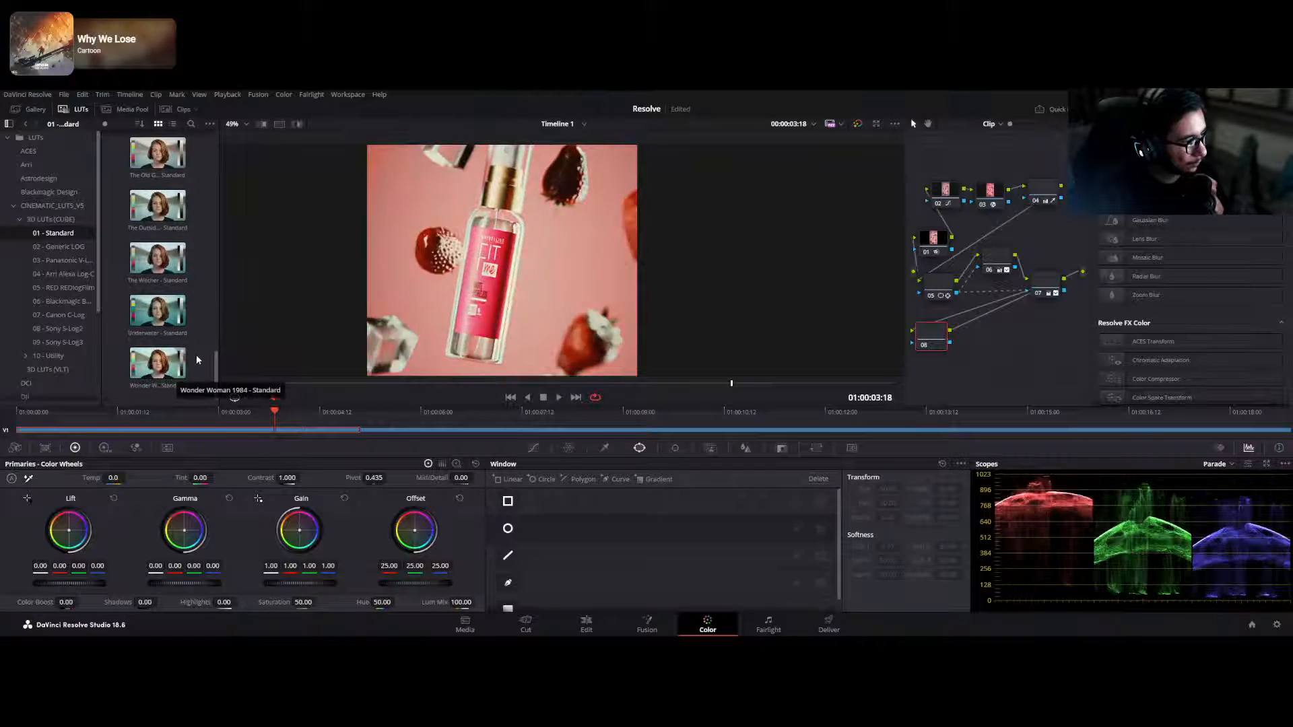
pyautogui.scroll(1, 173, 343)
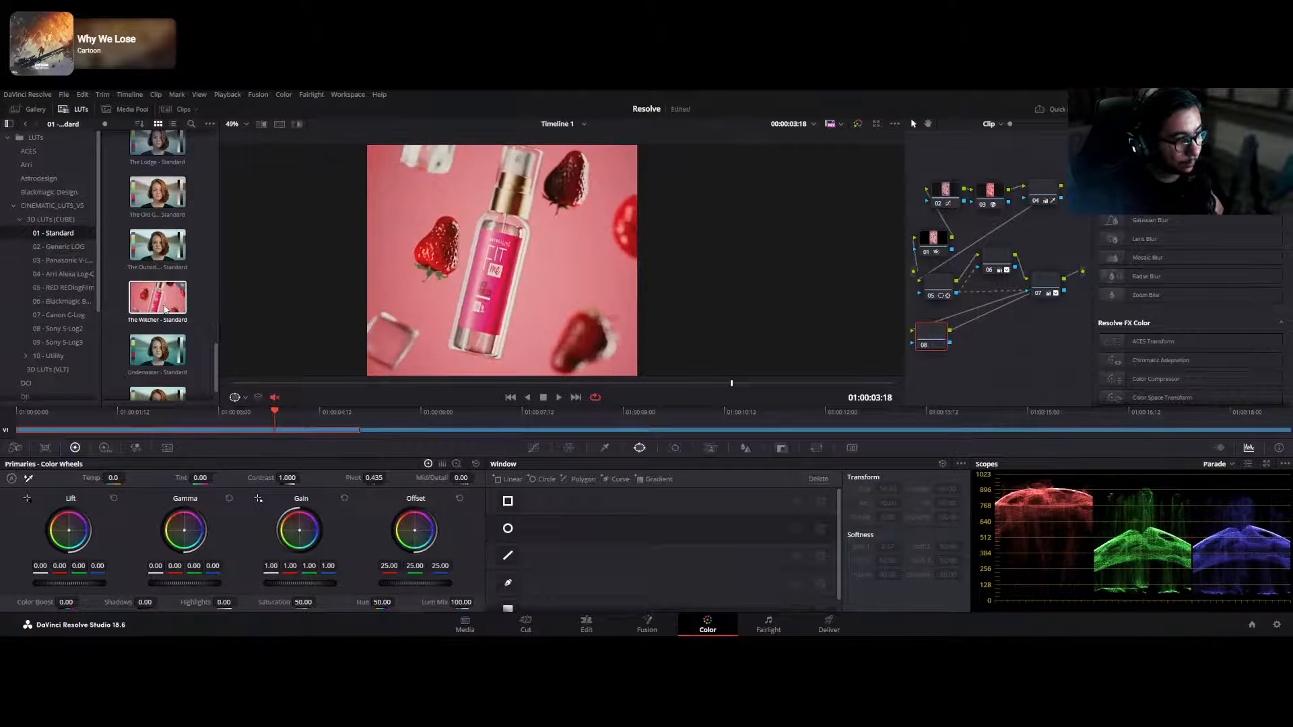
pyautogui.scroll(3, 208, 304)
pyautogui.scroll(4, 208, 304)
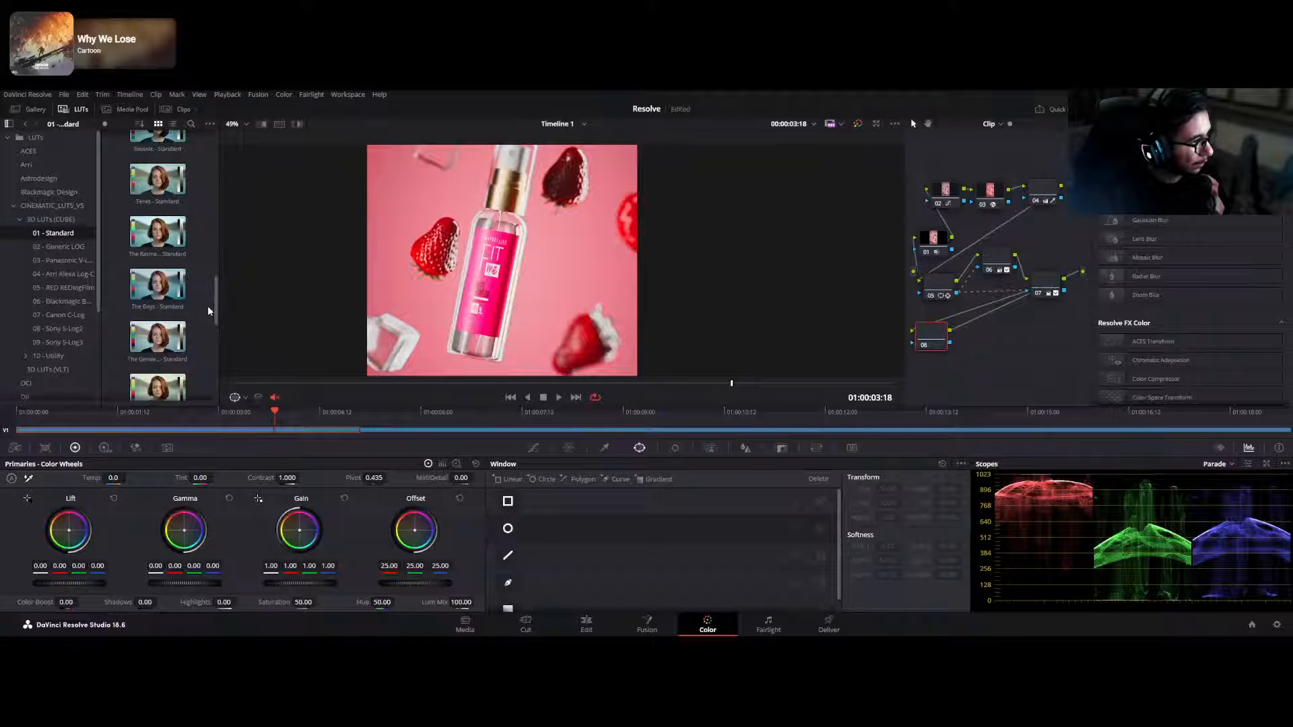
pyautogui.scroll(1, 179, 295)
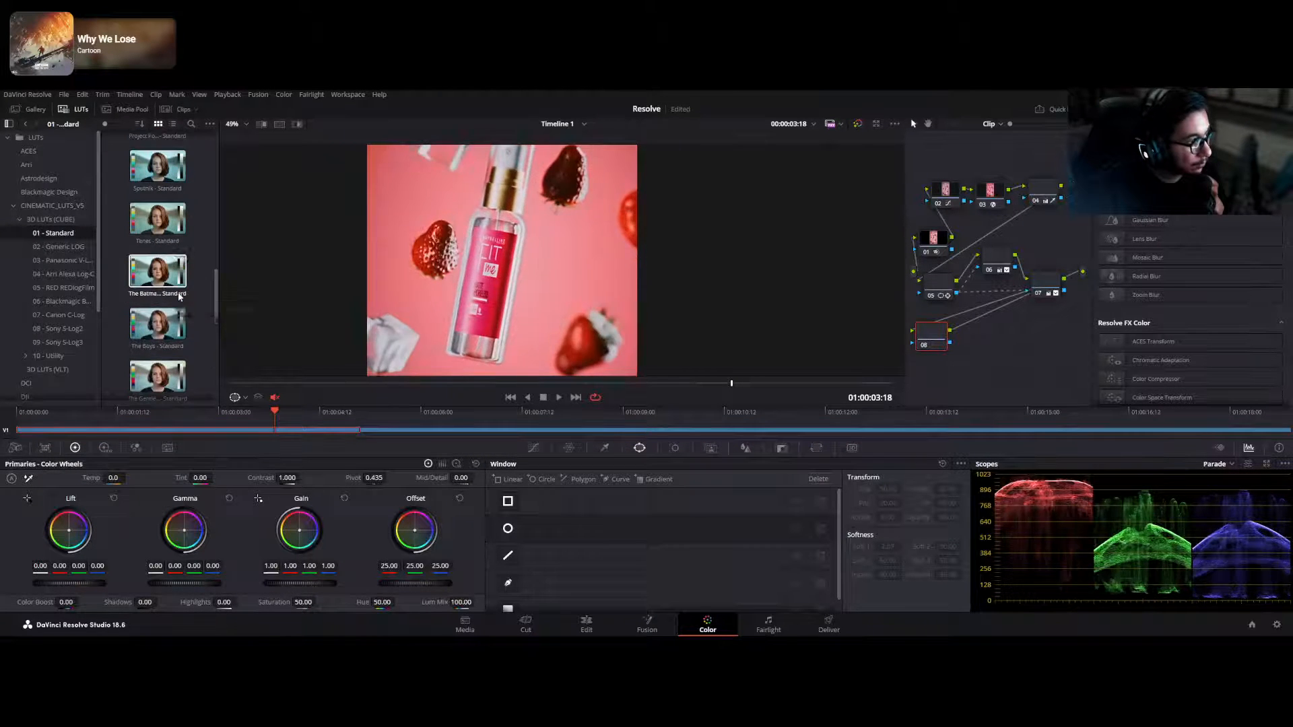
pyautogui.scroll(1, 180, 295)
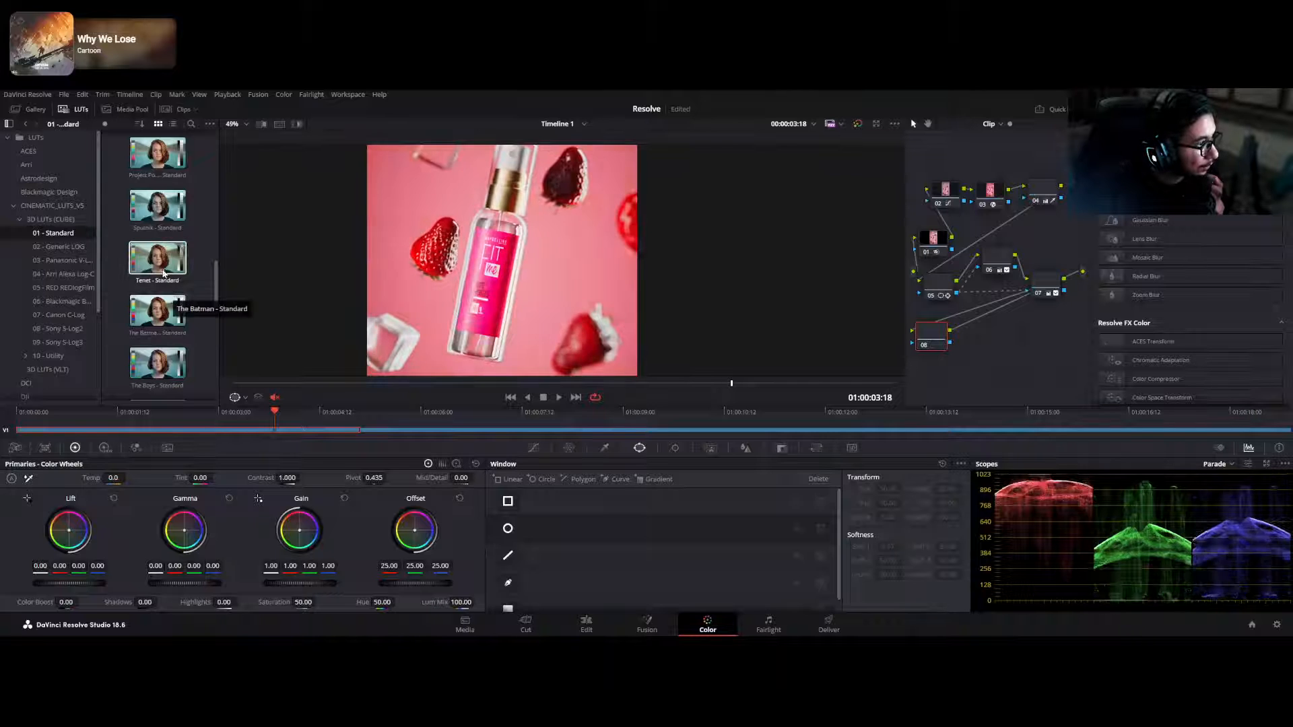
pyautogui.scroll(2, 164, 270)
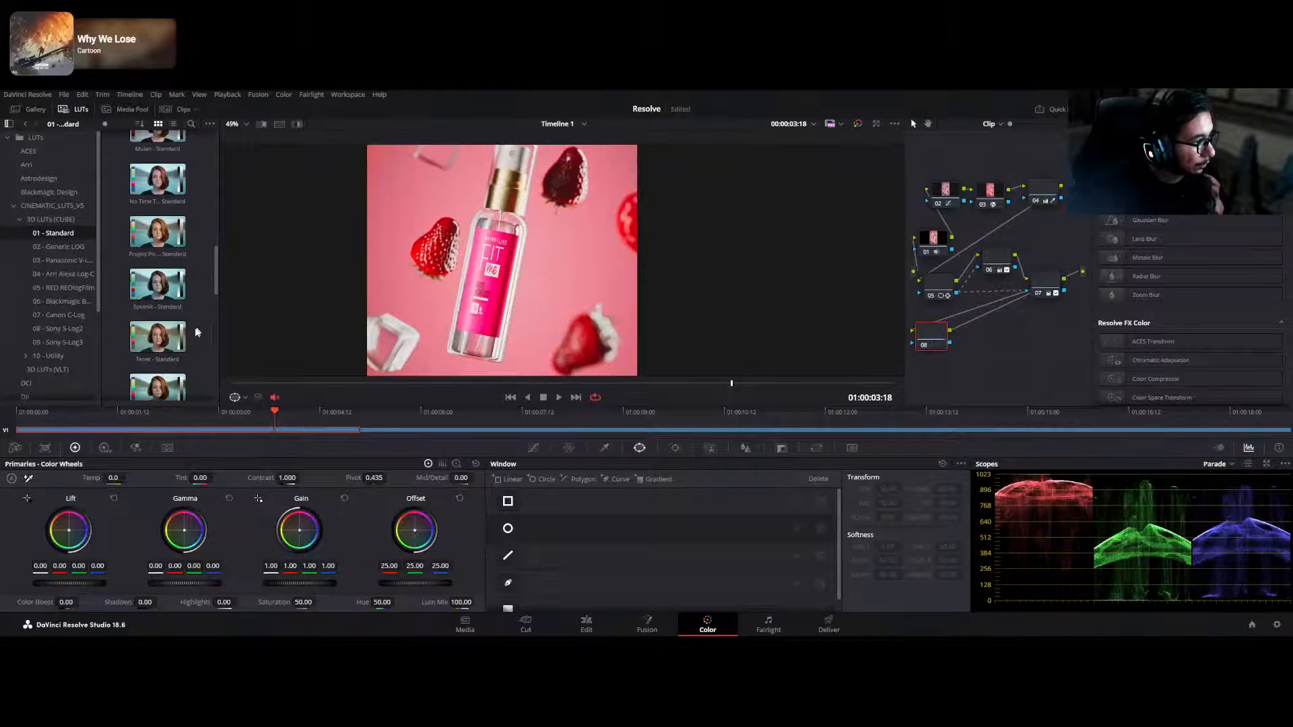
pyautogui.scroll(2, 195, 329)
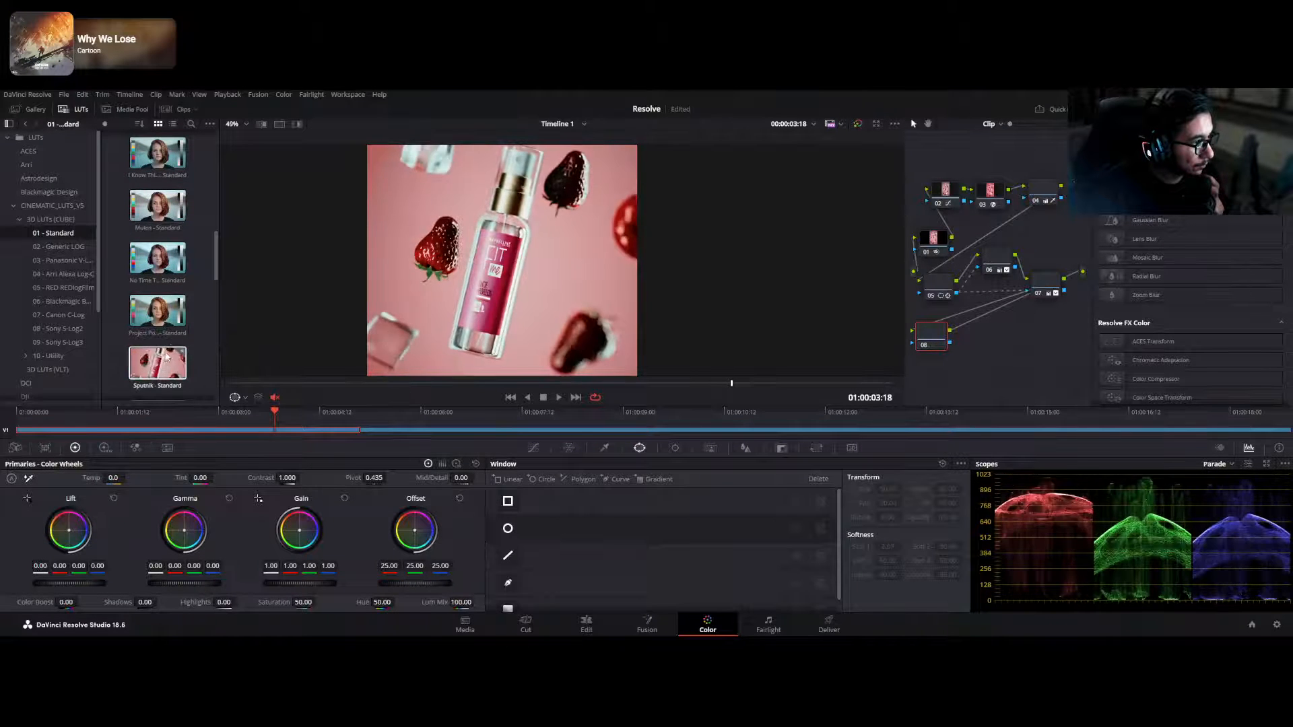
pyautogui.scroll(1, 166, 357)
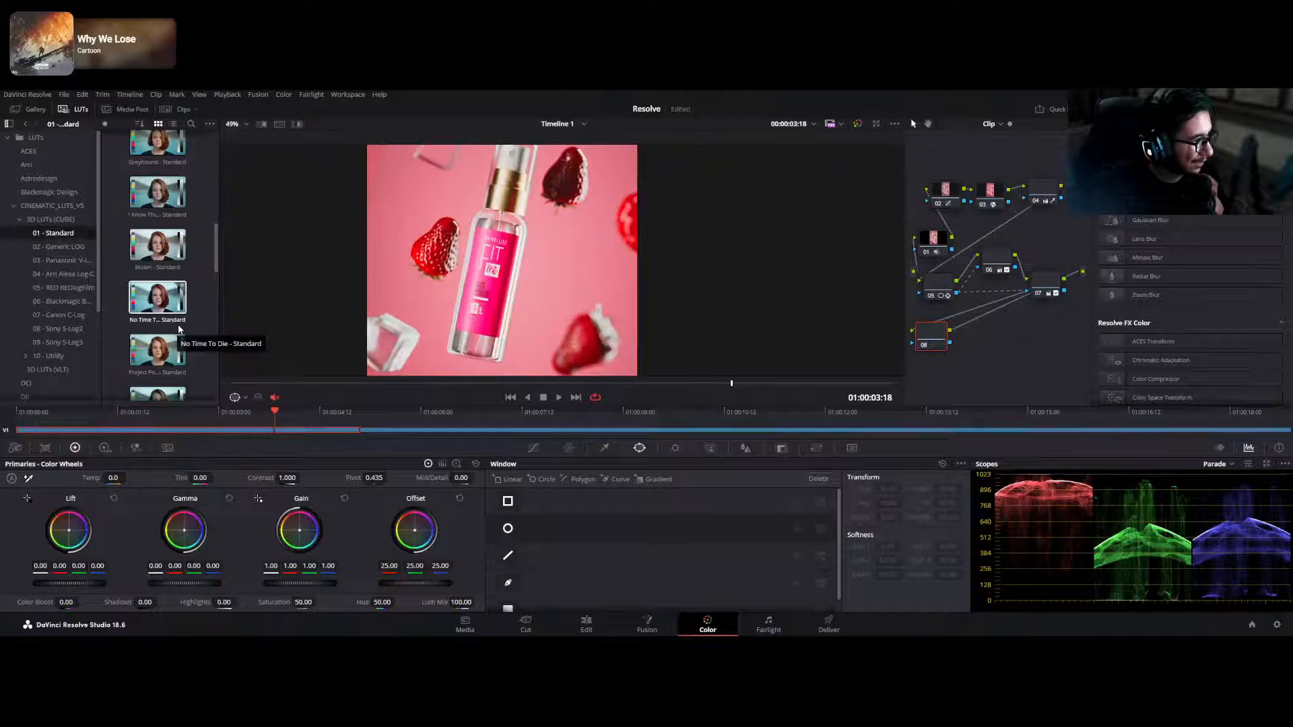
pyautogui.scroll(2, 177, 316)
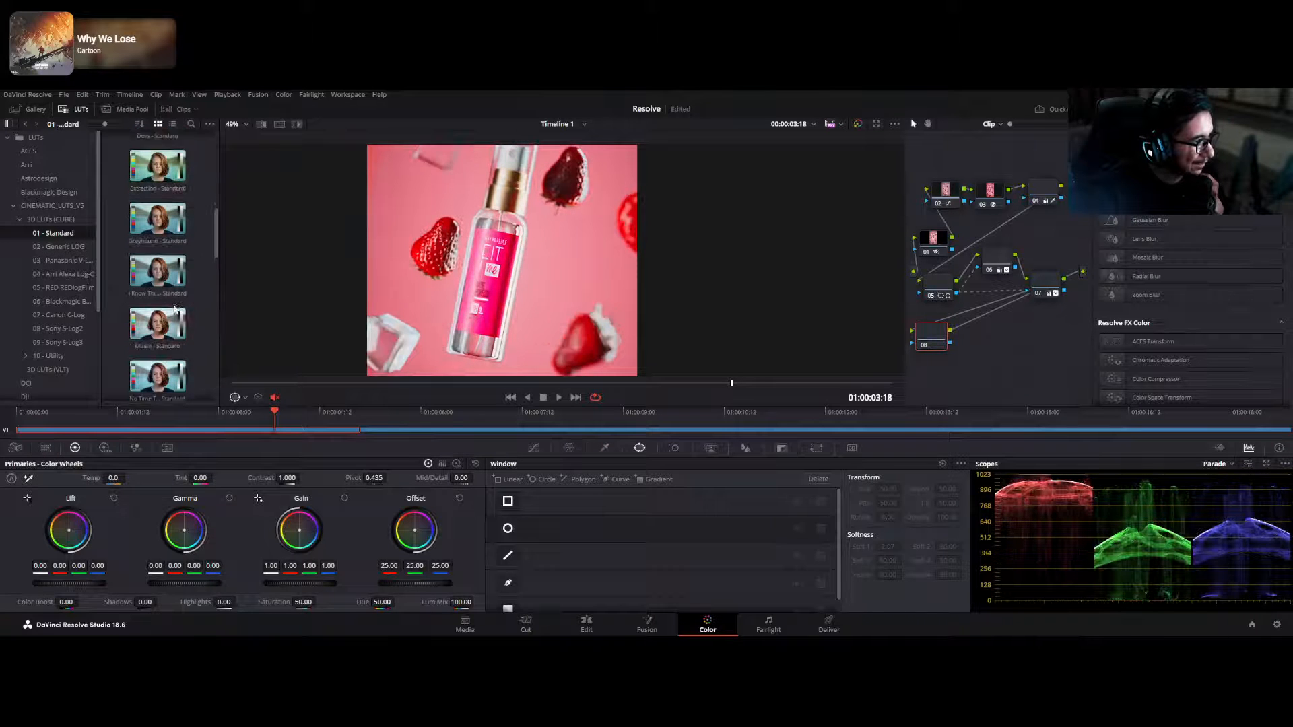
pyautogui.scroll(-4, 174, 310)
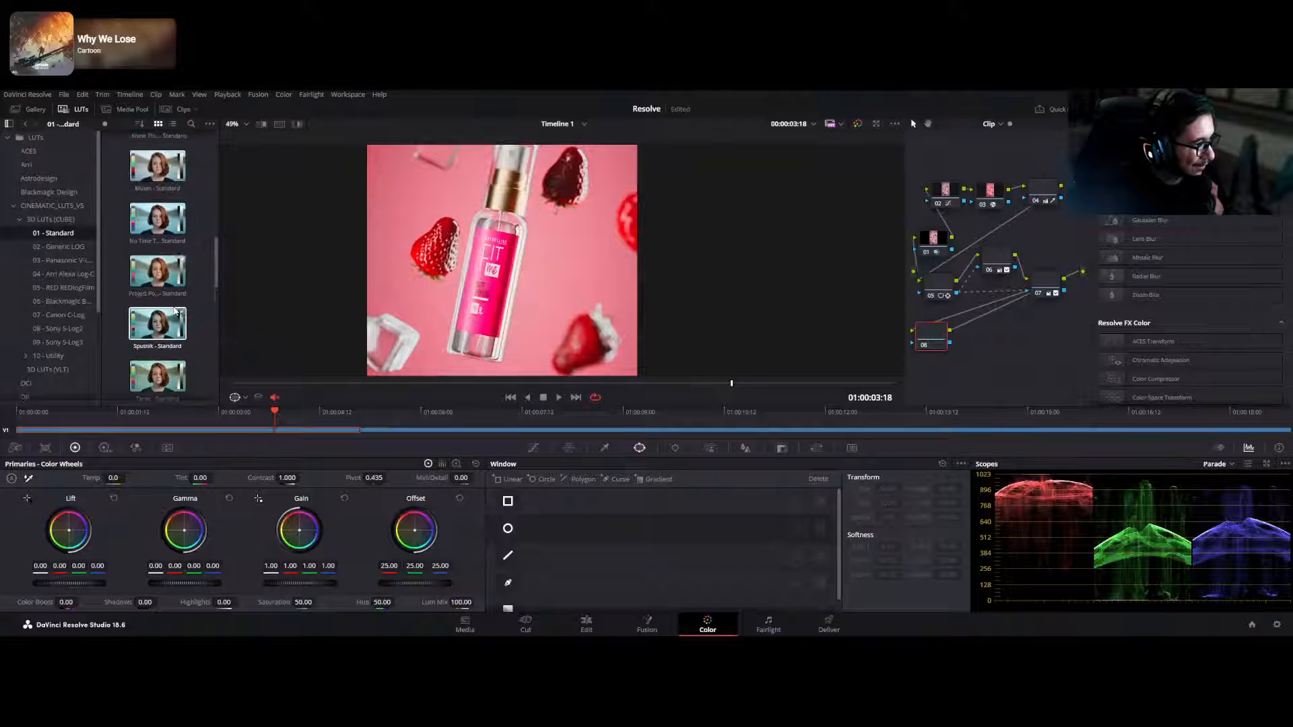
pyautogui.scroll(-3, 175, 310)
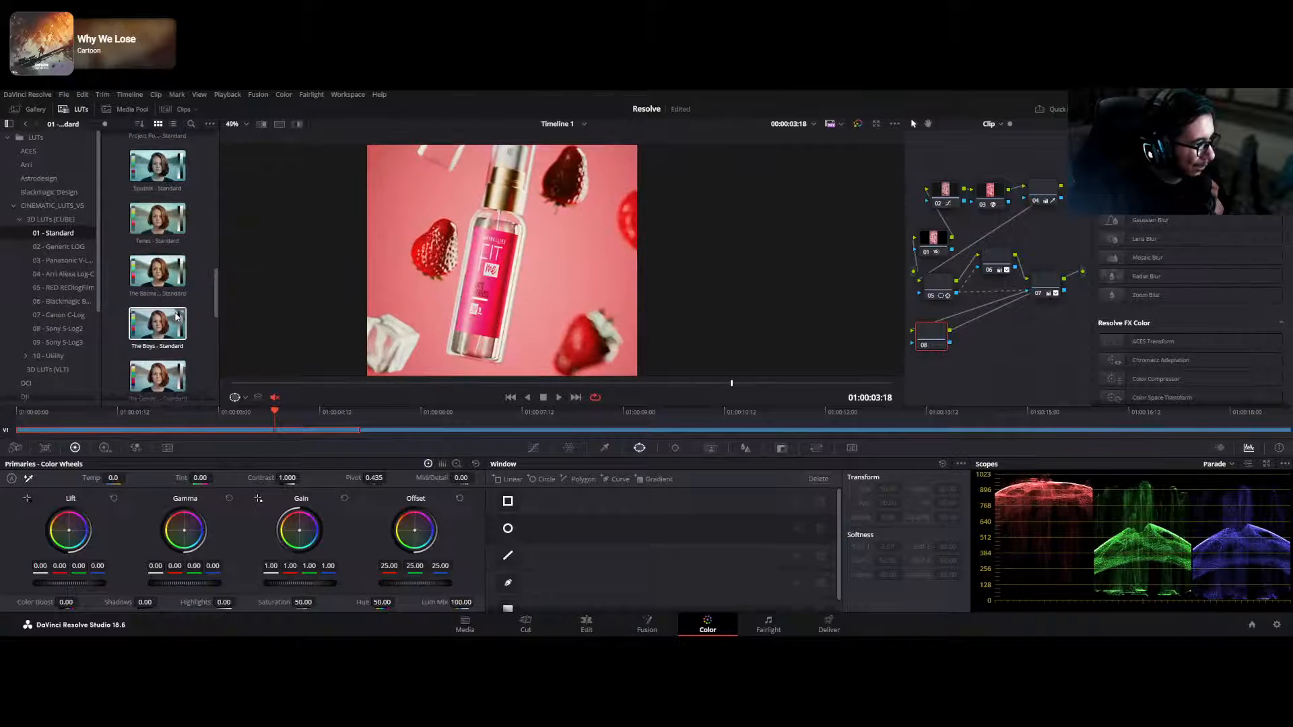
pyautogui.scroll(3, 178, 317)
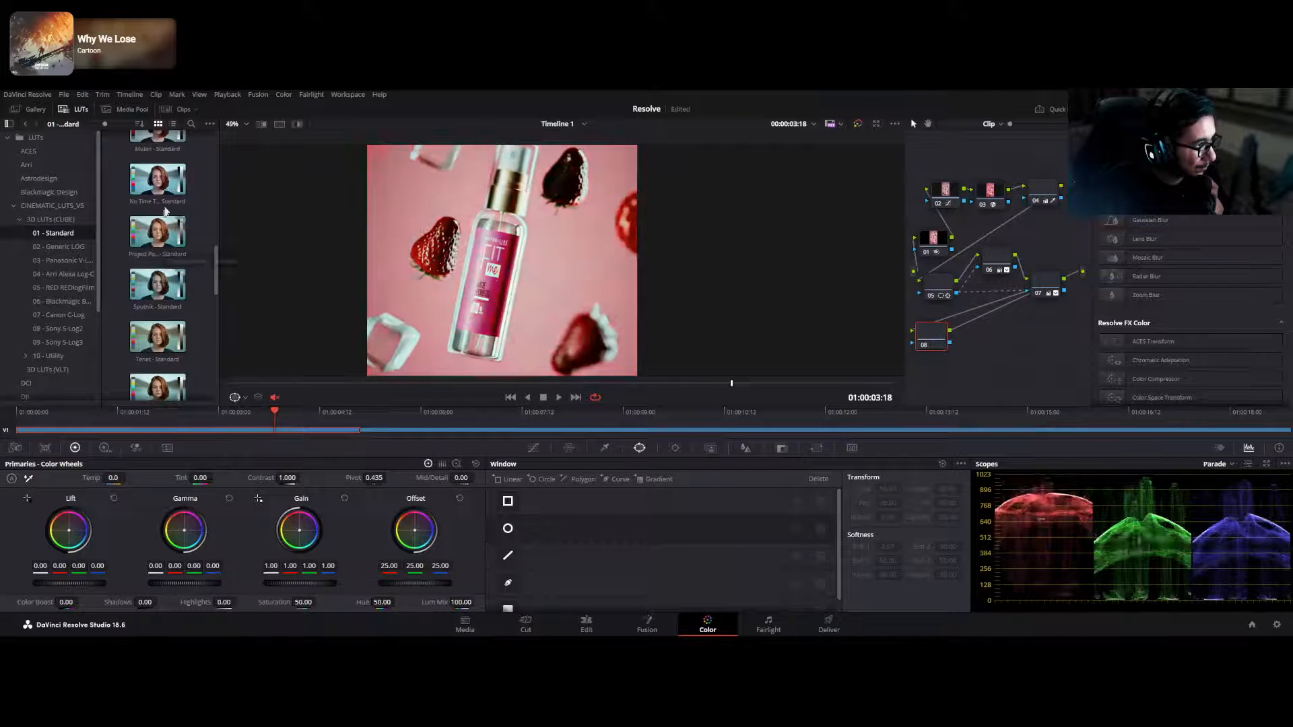
# - Apply the No Time To Die - Standard LUT to the last node and check the frame full screen
pyautogui.moveTo(147, 195); pyautogui.dragTo(940, 348)
pyautogui.hotkey('ctrl', 'f')
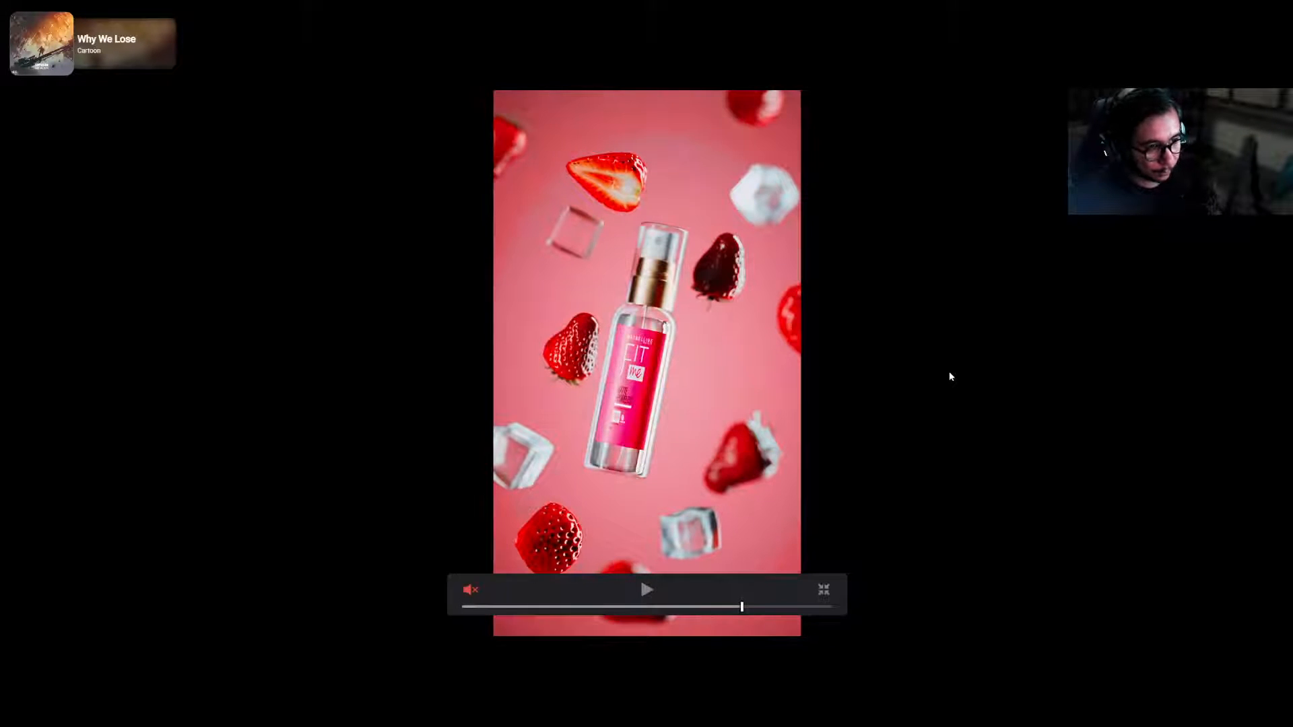
pyautogui.hotkey('ctrl', 'f')
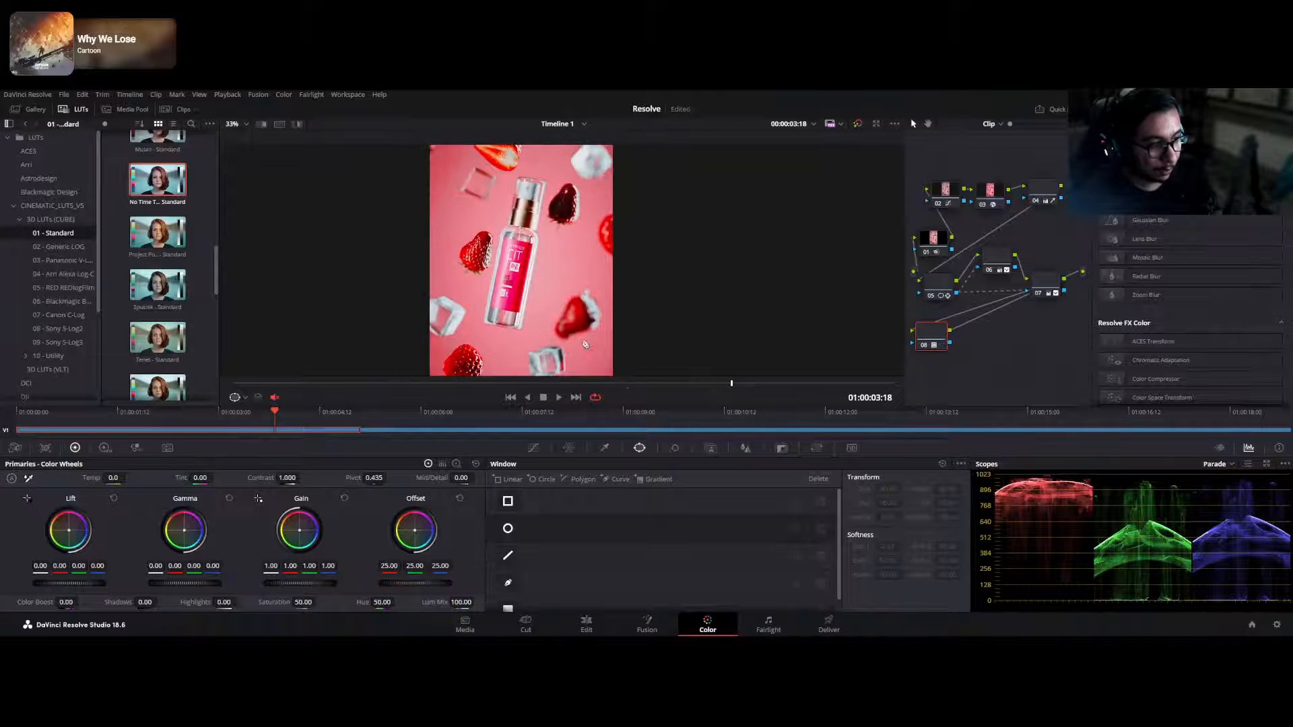
# - Add a serial node after the LUT node and give it an elliptical window spanning the vertical frame, with an aspect of about 29
pyautogui.hotkey('alt', 's')
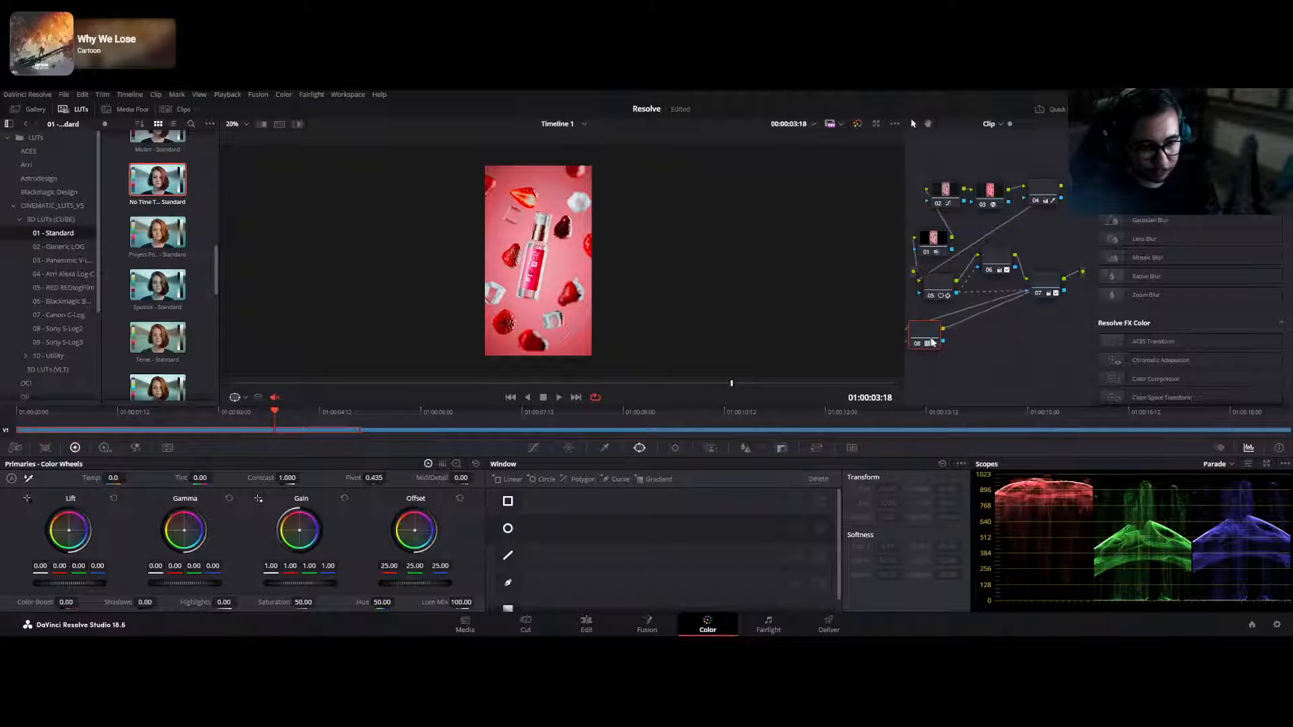
pyautogui.click(508, 528)
pyautogui.moveTo(555, 282); pyautogui.dragTo(537, 356)
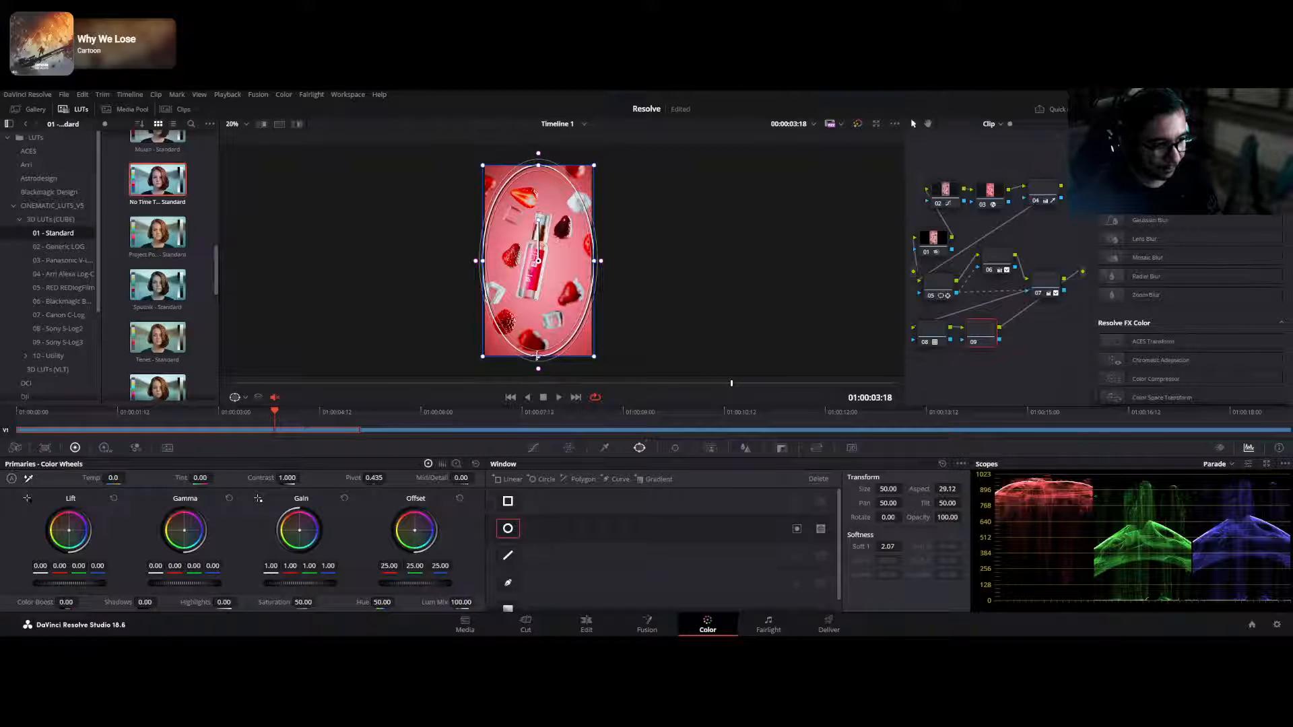
# - Widen the feathered edge of the last node's elliptical window to a softness of 11.80
pyautogui.moveTo(602, 262); pyautogui.dragTo(613, 261)
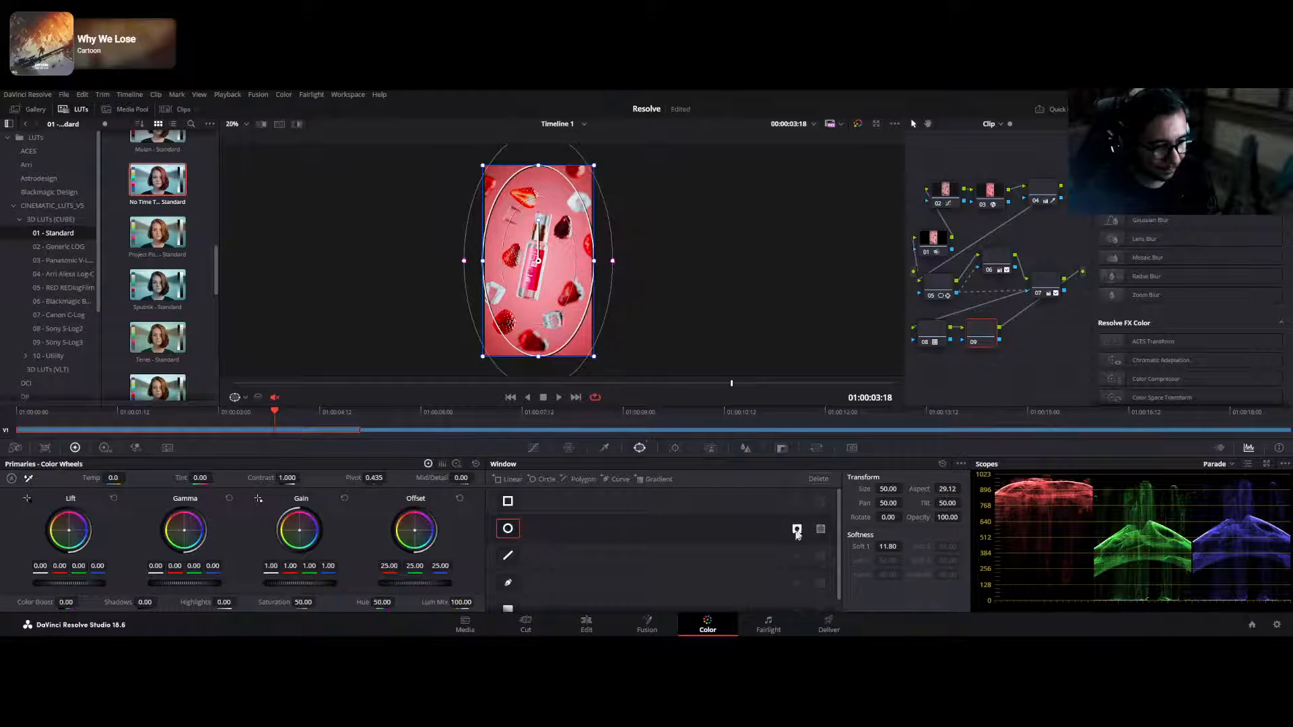
# - Pull the midtones of the last node's custom curve down slightly and set its Color Boost to -12.50
pyautogui.click(533, 448)
pyautogui.moveTo(664, 542)
pyautogui.mouseDown()
pyautogui.moveTo(680, 562)
pyautogui.moveTo(673, 548)
pyautogui.mouseUp()
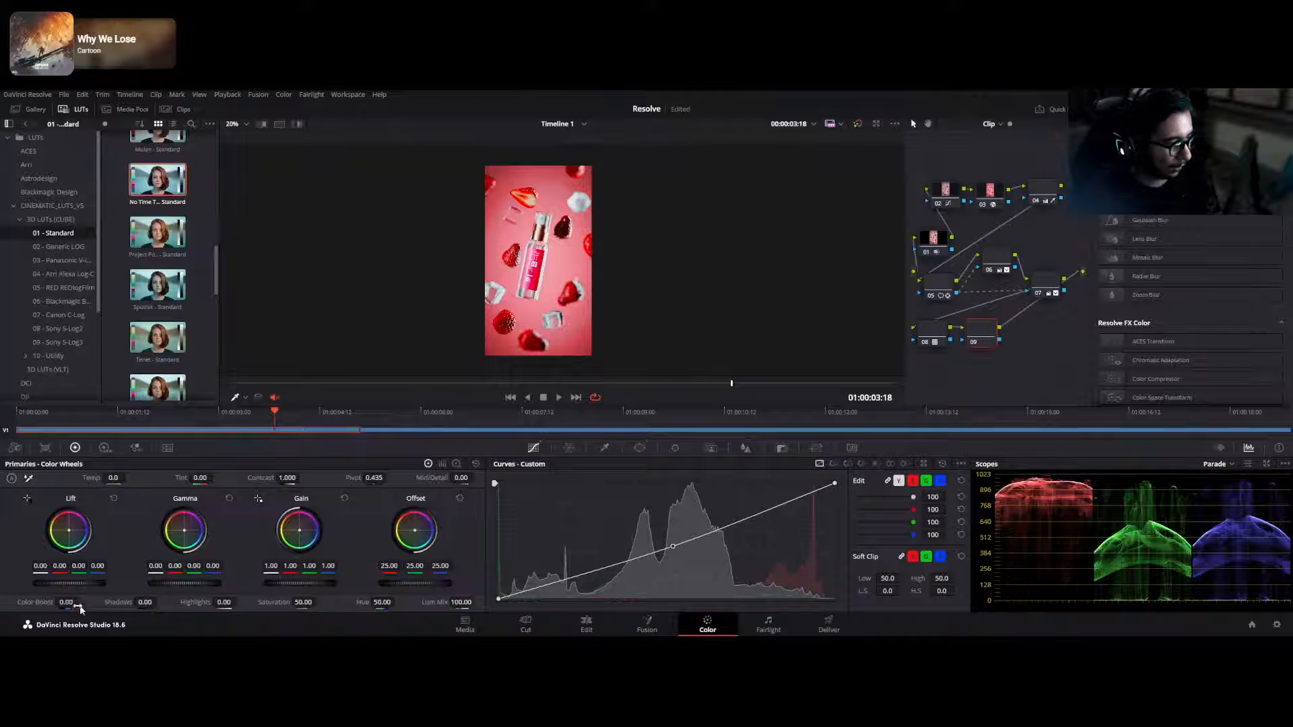
pyautogui.moveTo(66, 602); pyautogui.dragTo(58, 602)
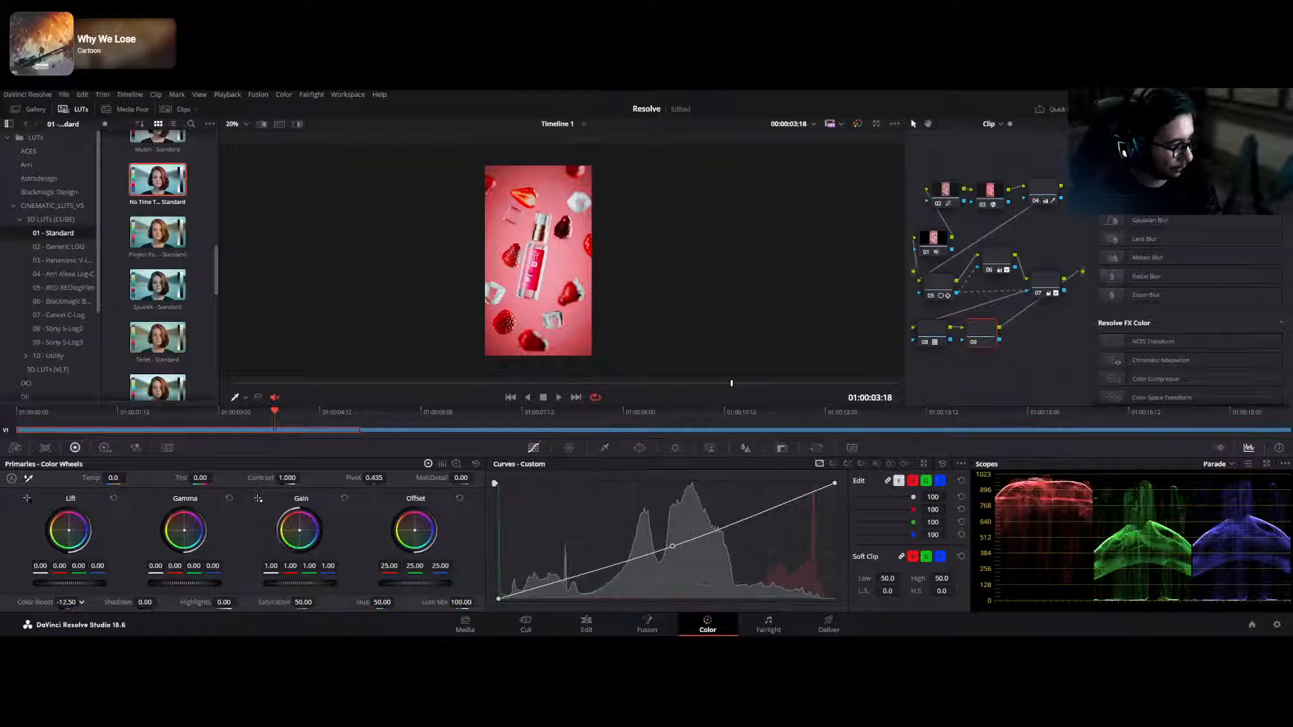
# - Play the graded sequence full screen from its first frame to review the finished look
pyautogui.hotkey('ctrl', 'f')
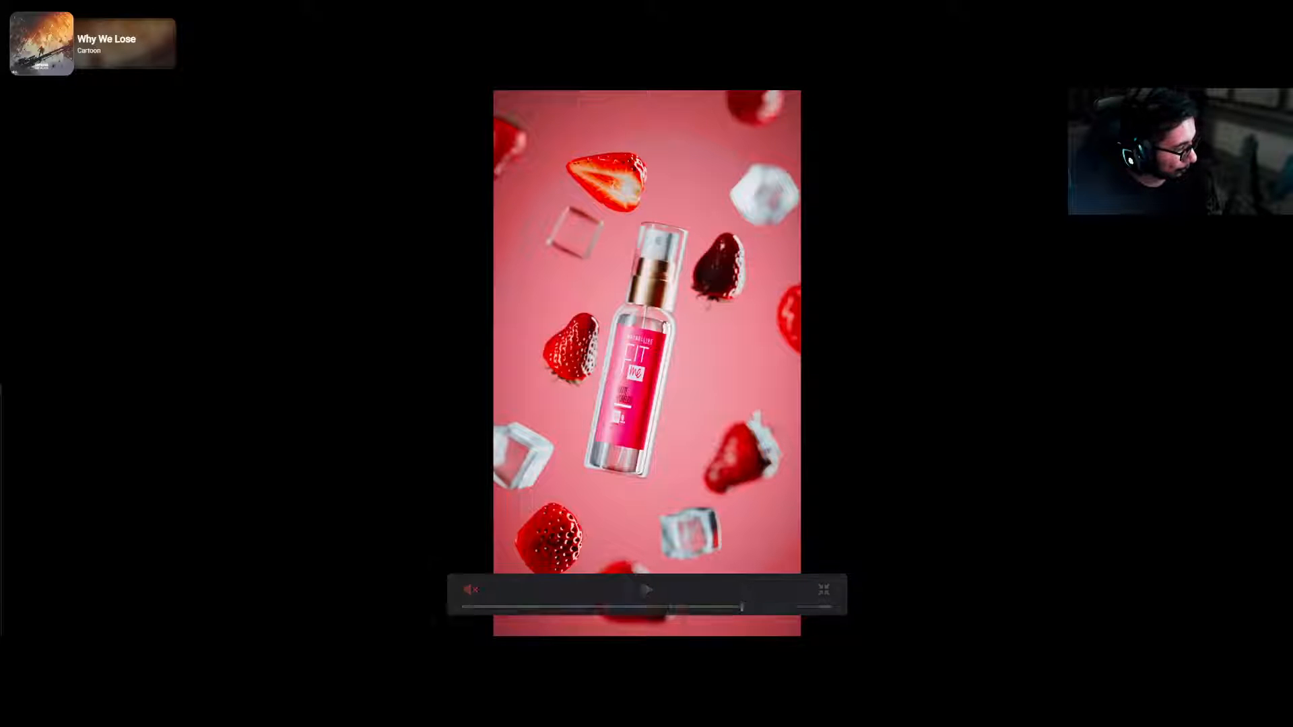
pyautogui.moveTo(634, 546)
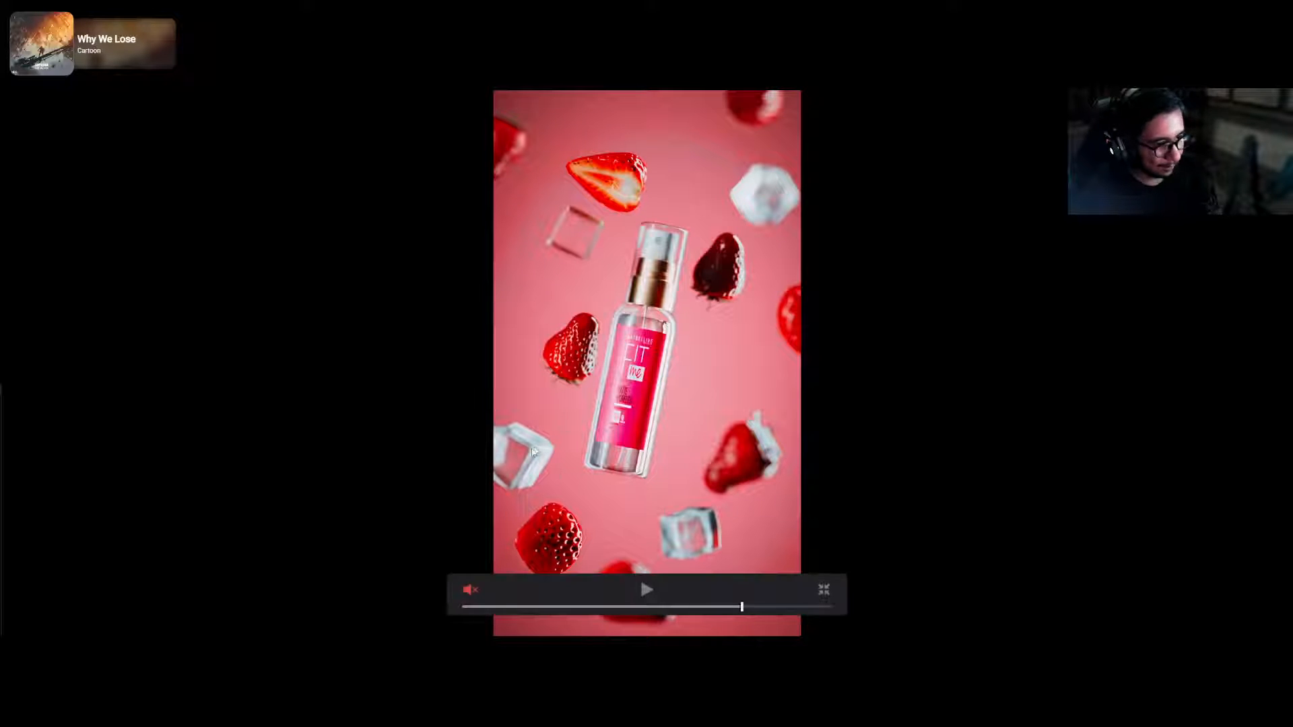
pyautogui.moveTo(534, 605); pyautogui.dragTo(462, 606)
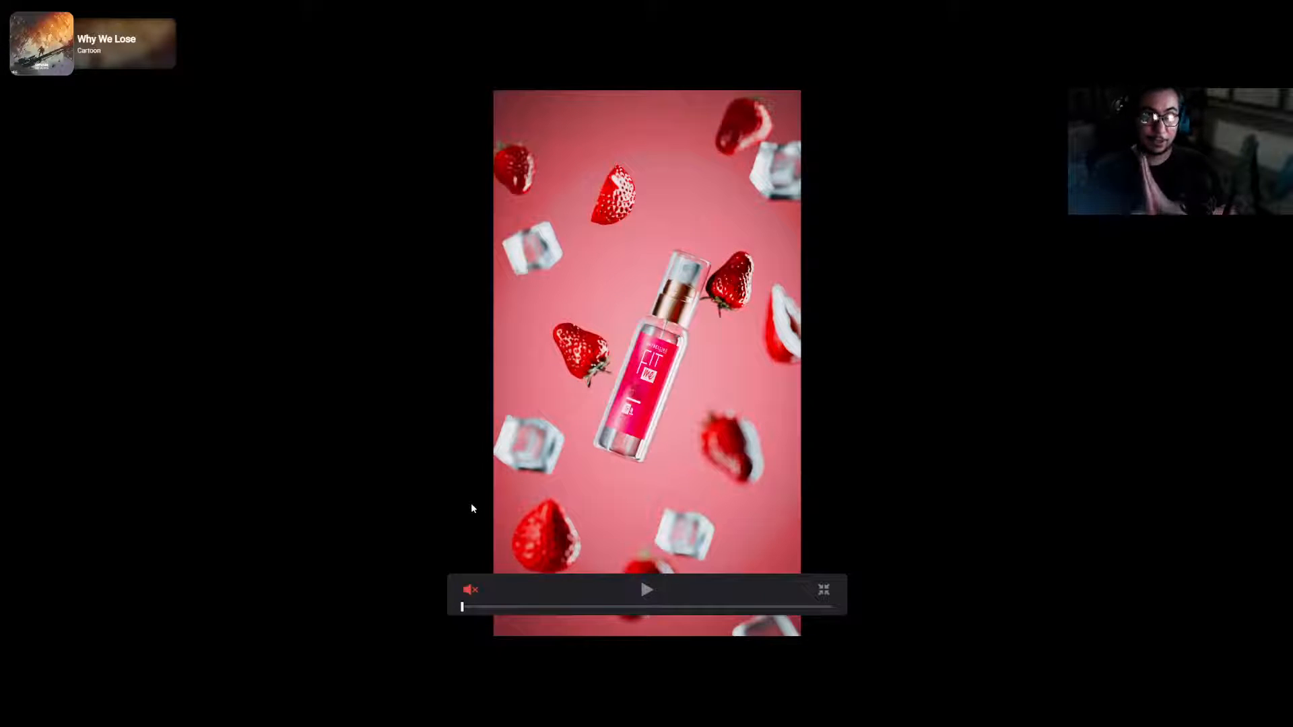
pyautogui.press('space')
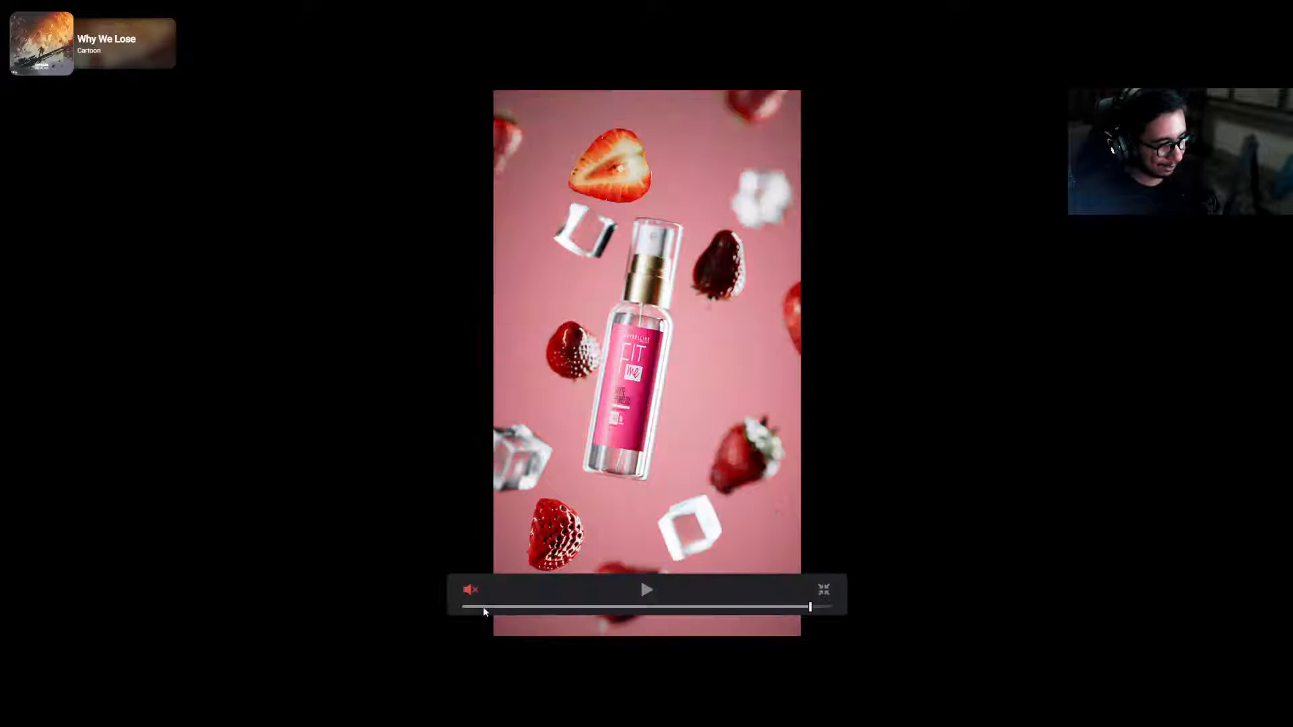
pyautogui.press('space')
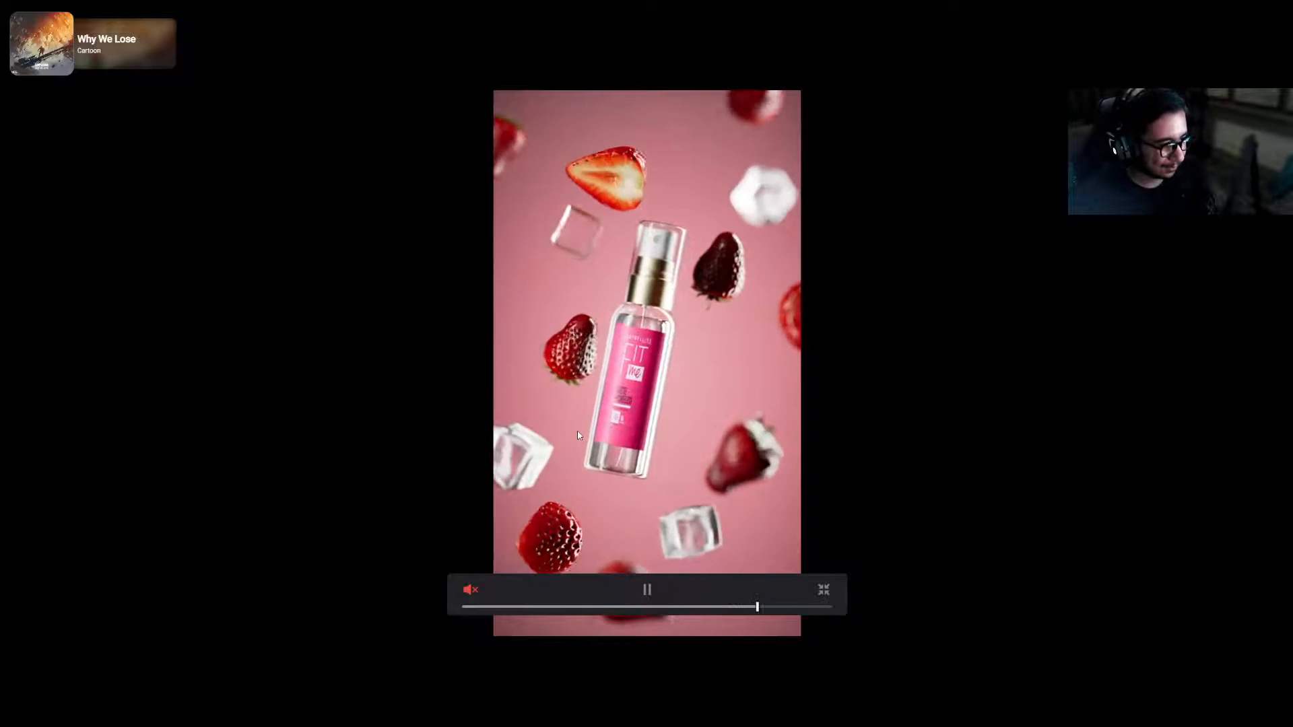
pyautogui.press('space')
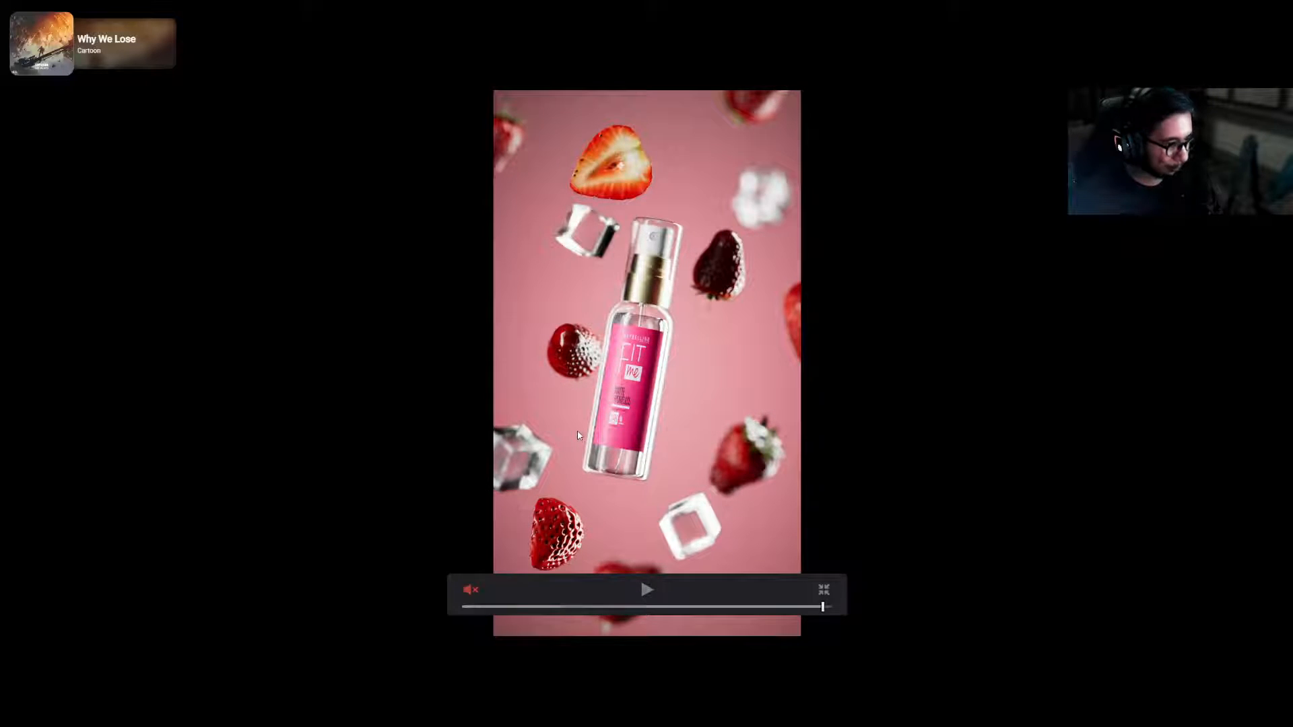
# - Turn the color grade back on and play the bottle clip from its start in full screen
pyautogui.hotkey('shift', 'd')
pyautogui.moveTo(479, 607); pyautogui.dragTo(449, 599)
pyautogui.press('space')
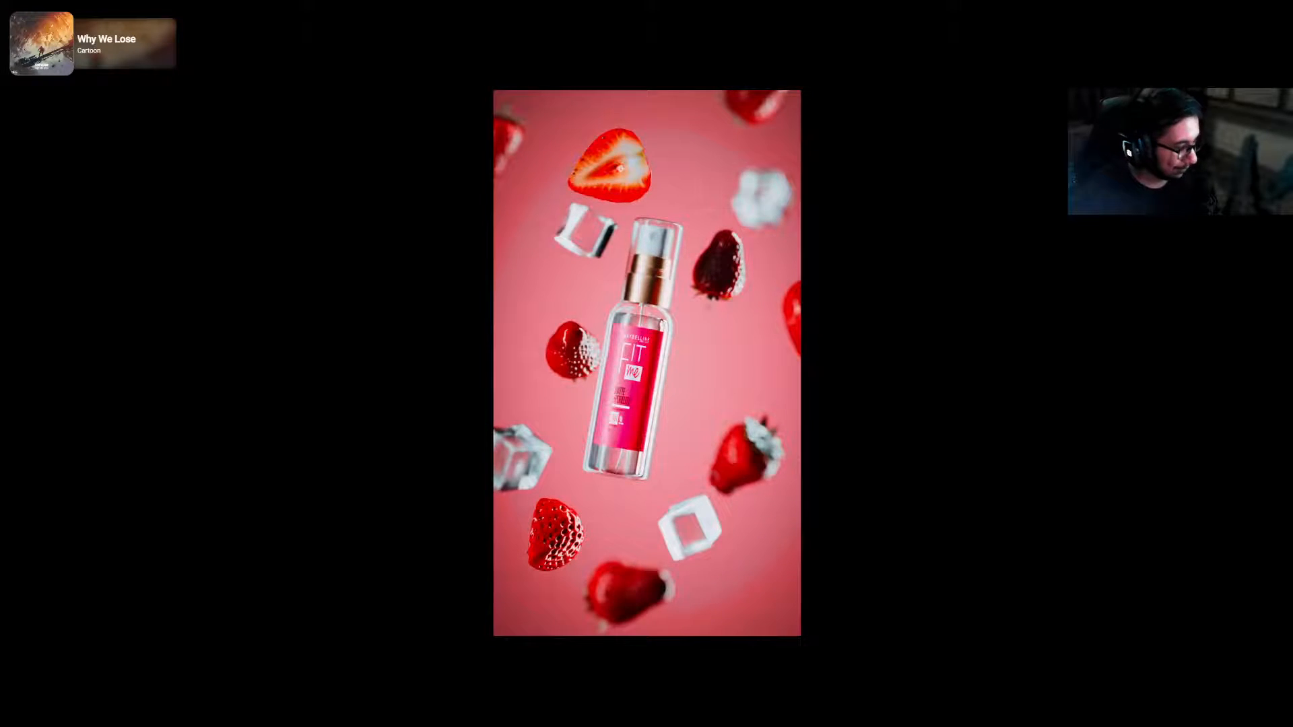
pyautogui.press('Escape')
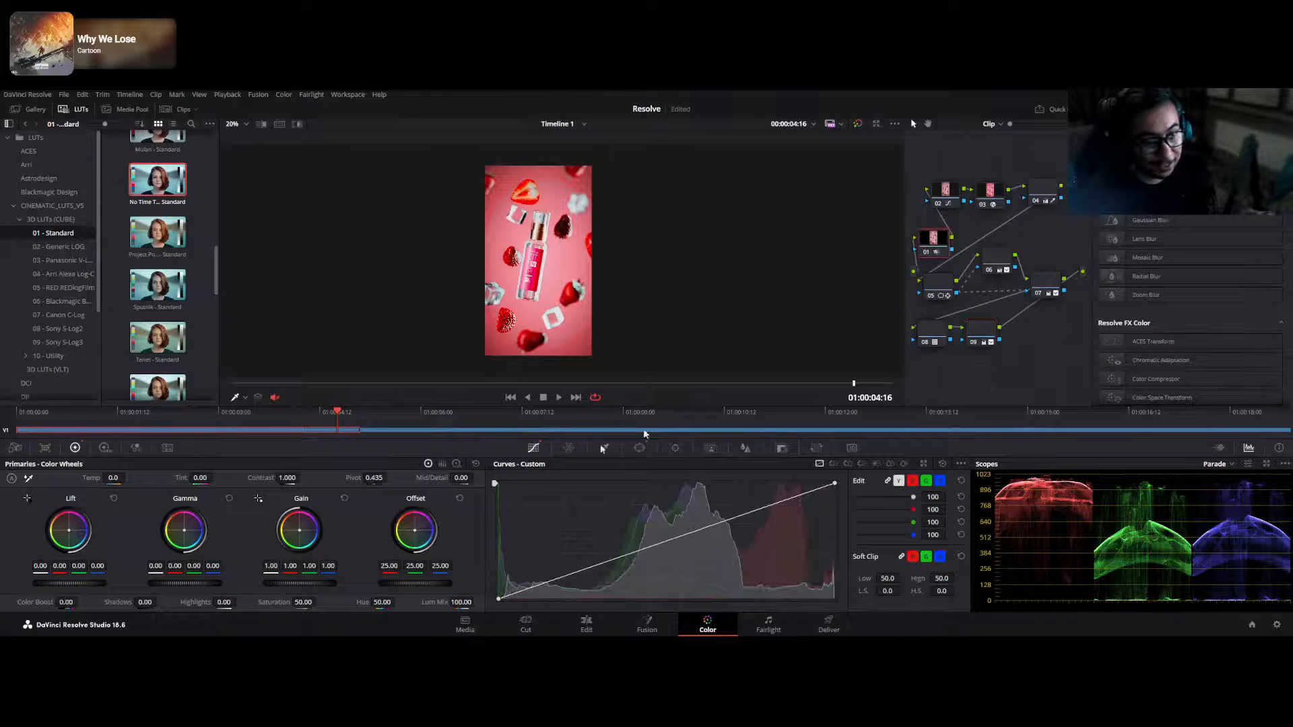
# - Raise node 01's temporal noise reduction thresholds for luma and chroma to 100
pyautogui.click(167, 448)
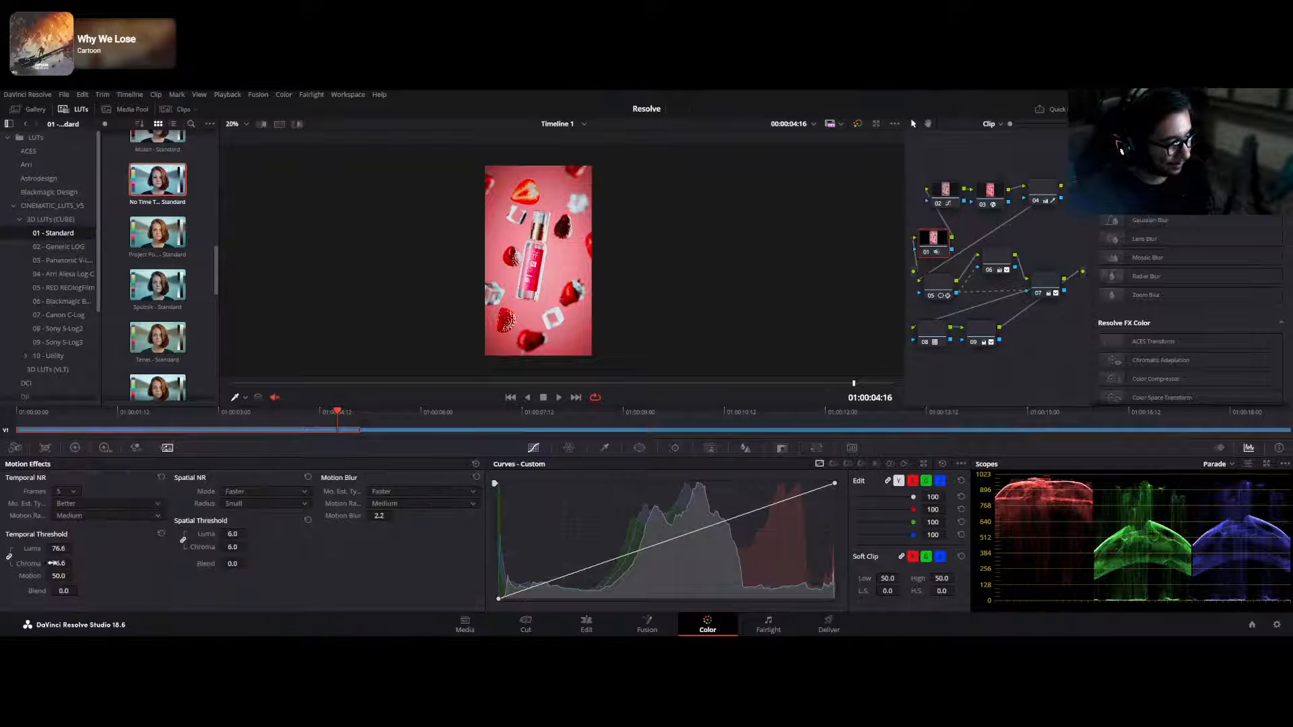
pyautogui.moveTo(59, 548); pyautogui.dragTo(76, 547)
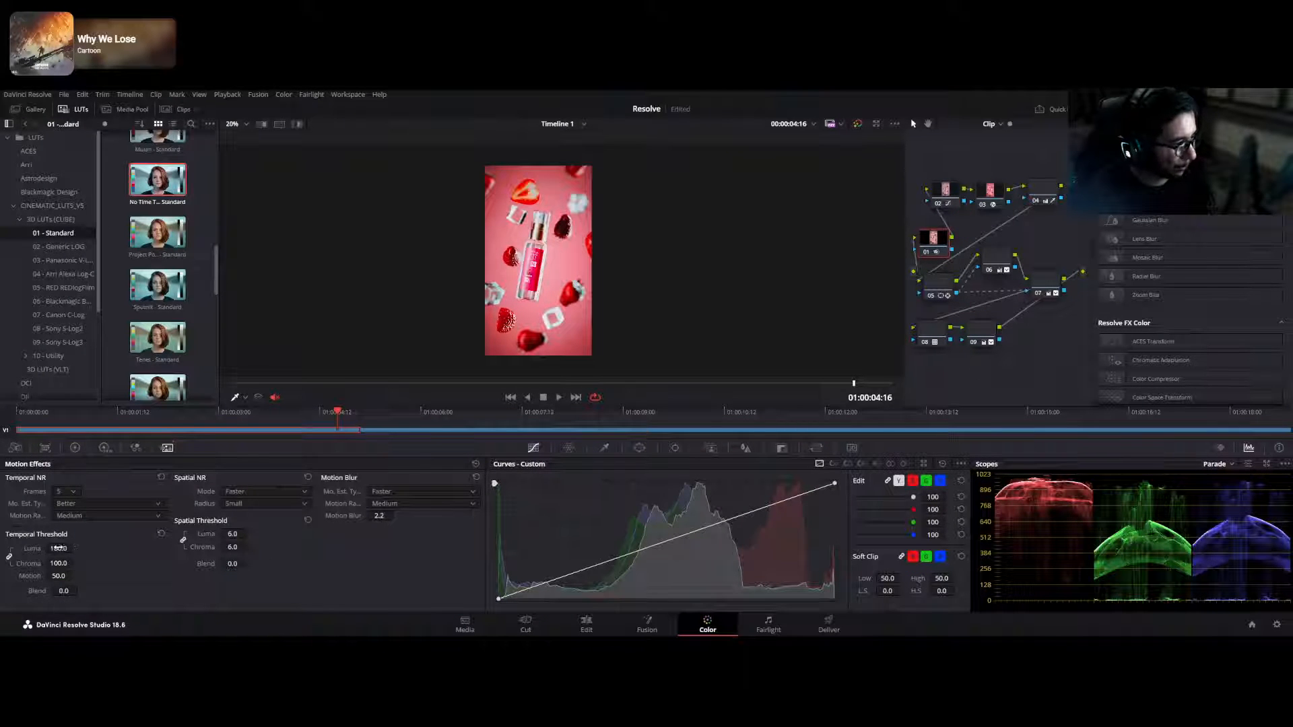
# - Apply Film Grain to a new serial node after node 09 and review the clip in full-screen playback
pyautogui.click(991, 343)
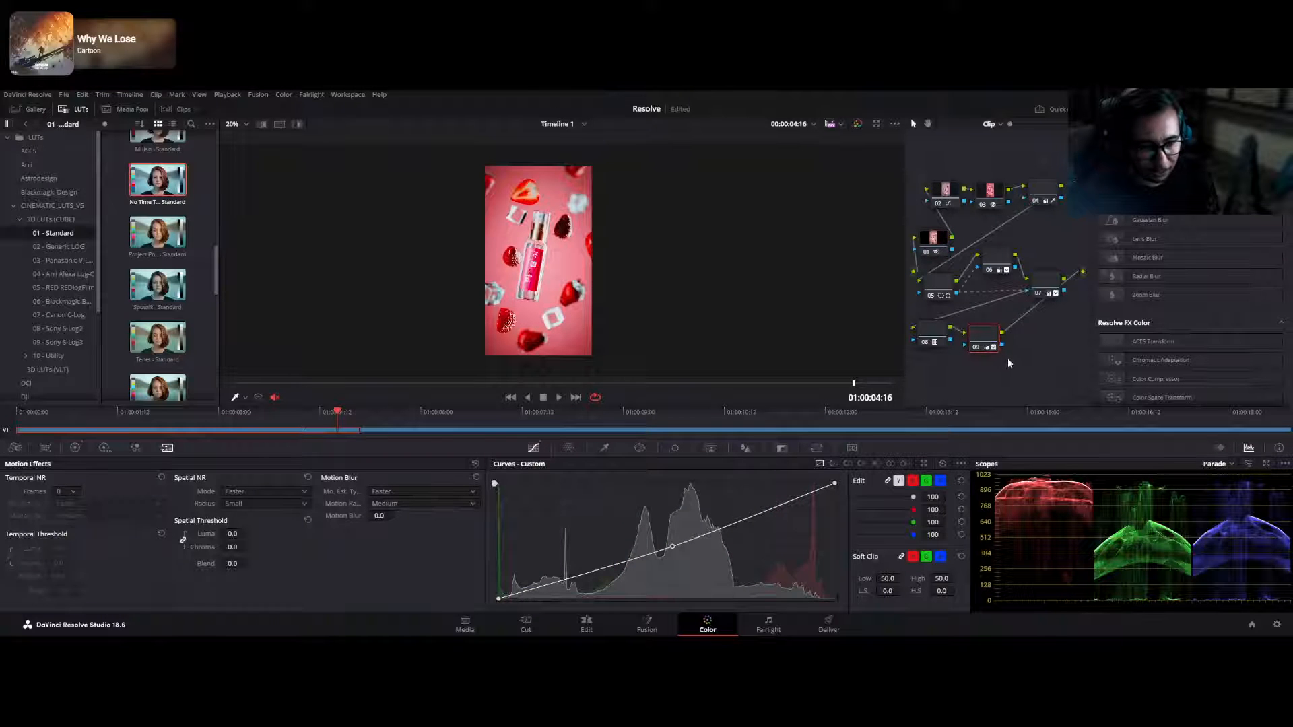
pyautogui.hotkey('alt', 's')
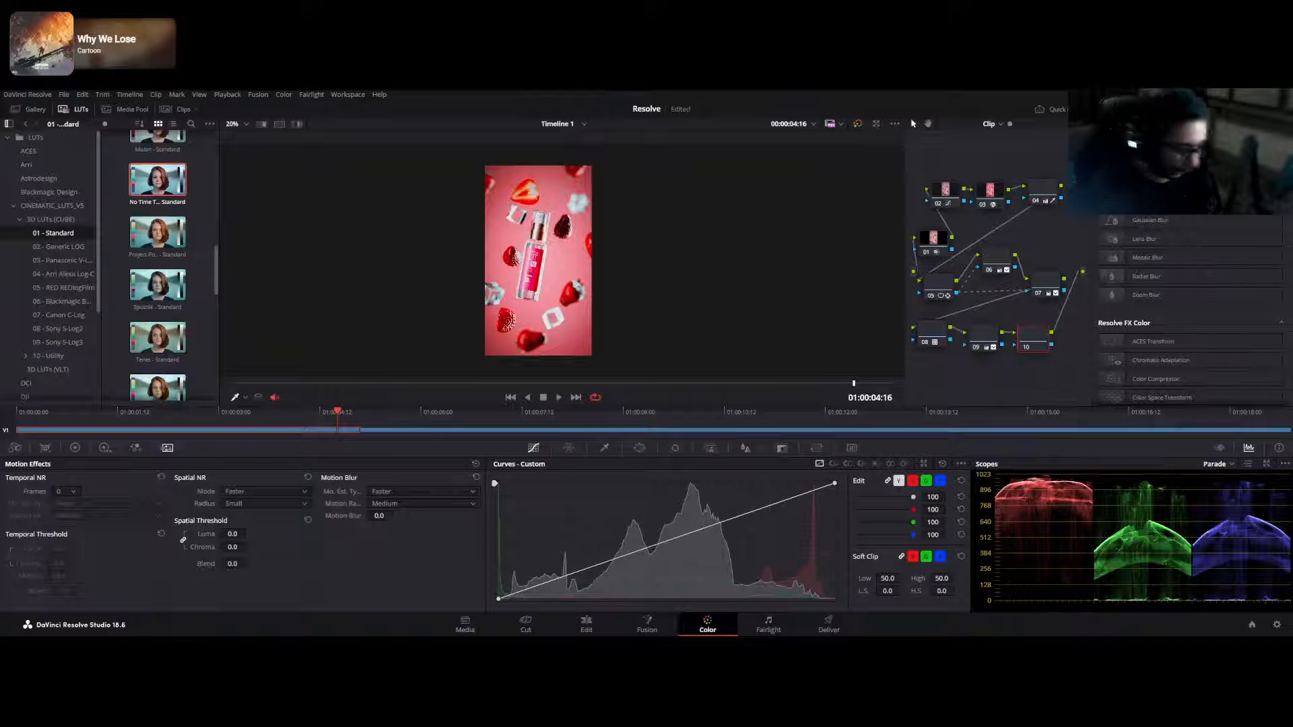
pyautogui.write('film')
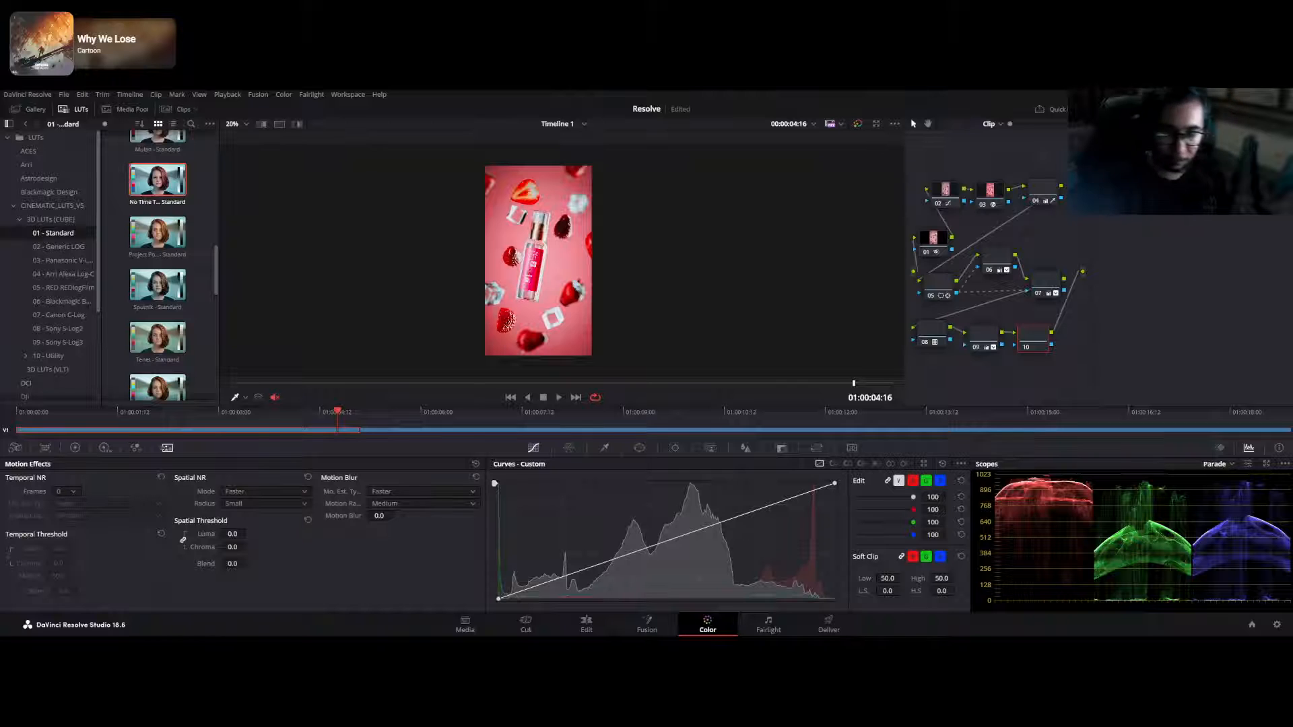
pyautogui.moveTo(1146, 222); pyautogui.dragTo(1033, 340)
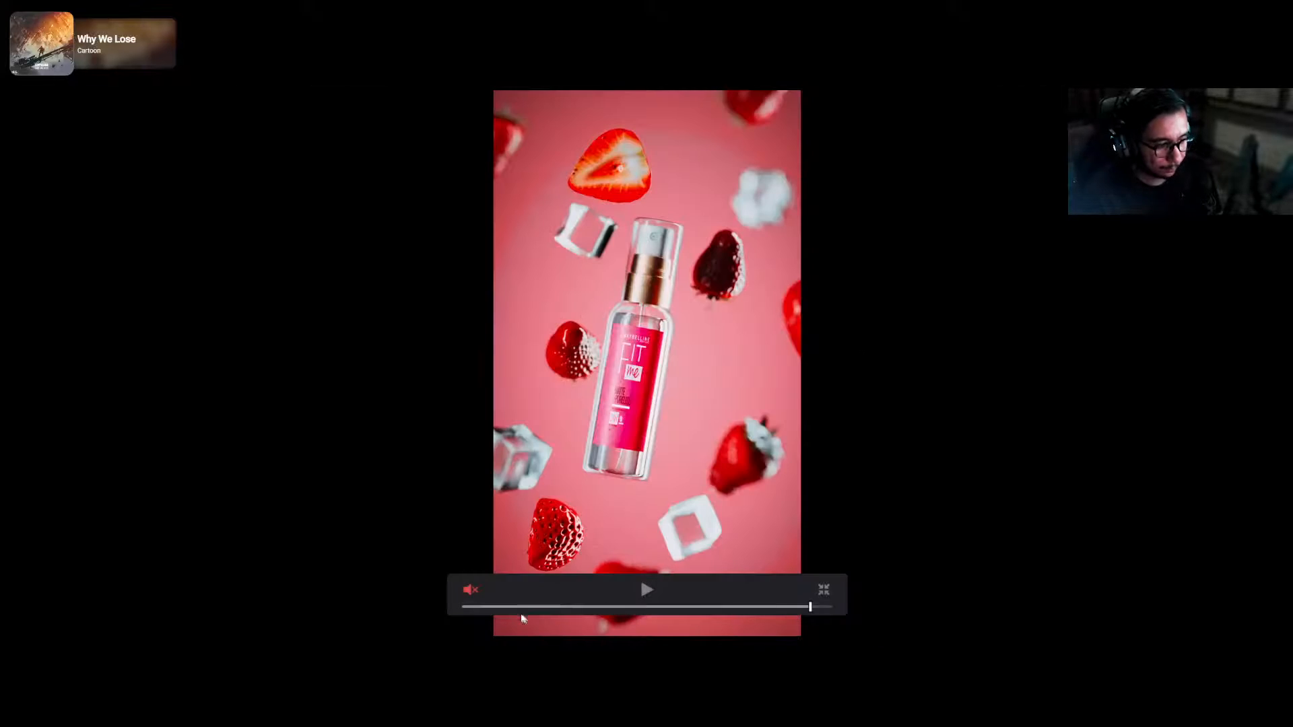
pyautogui.press('space')
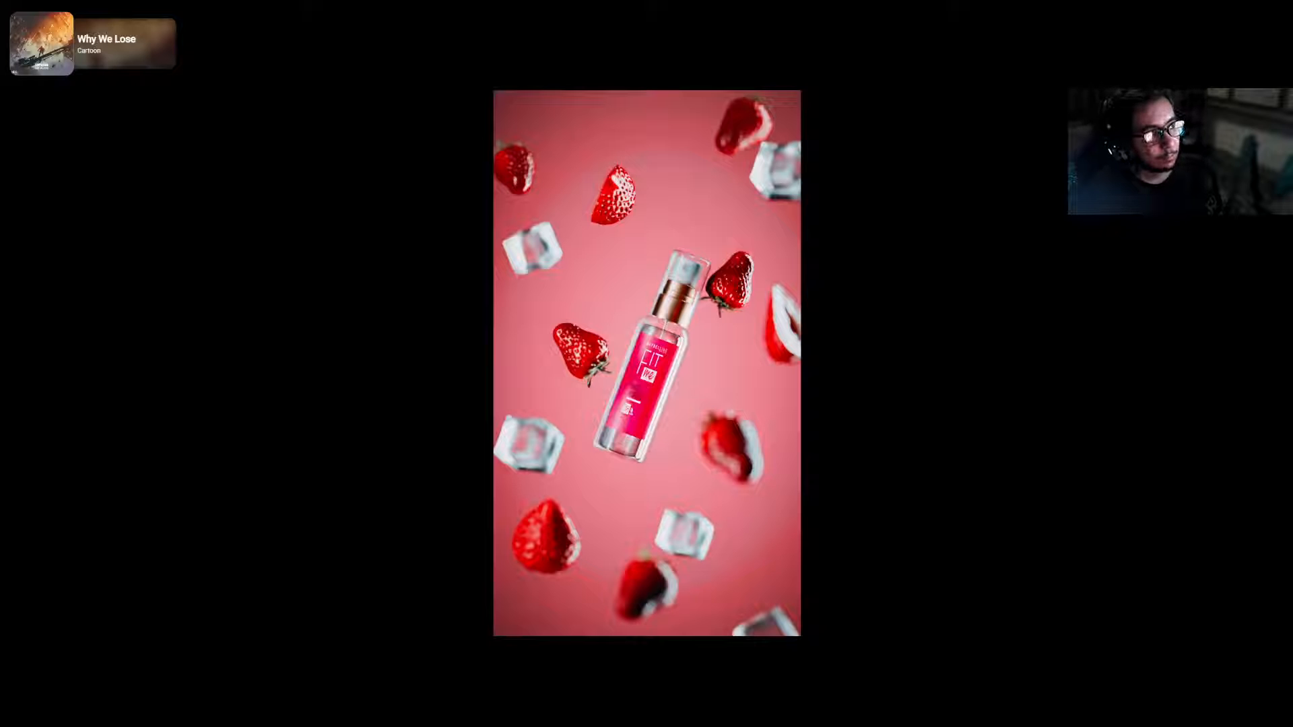
pyautogui.press('Escape')
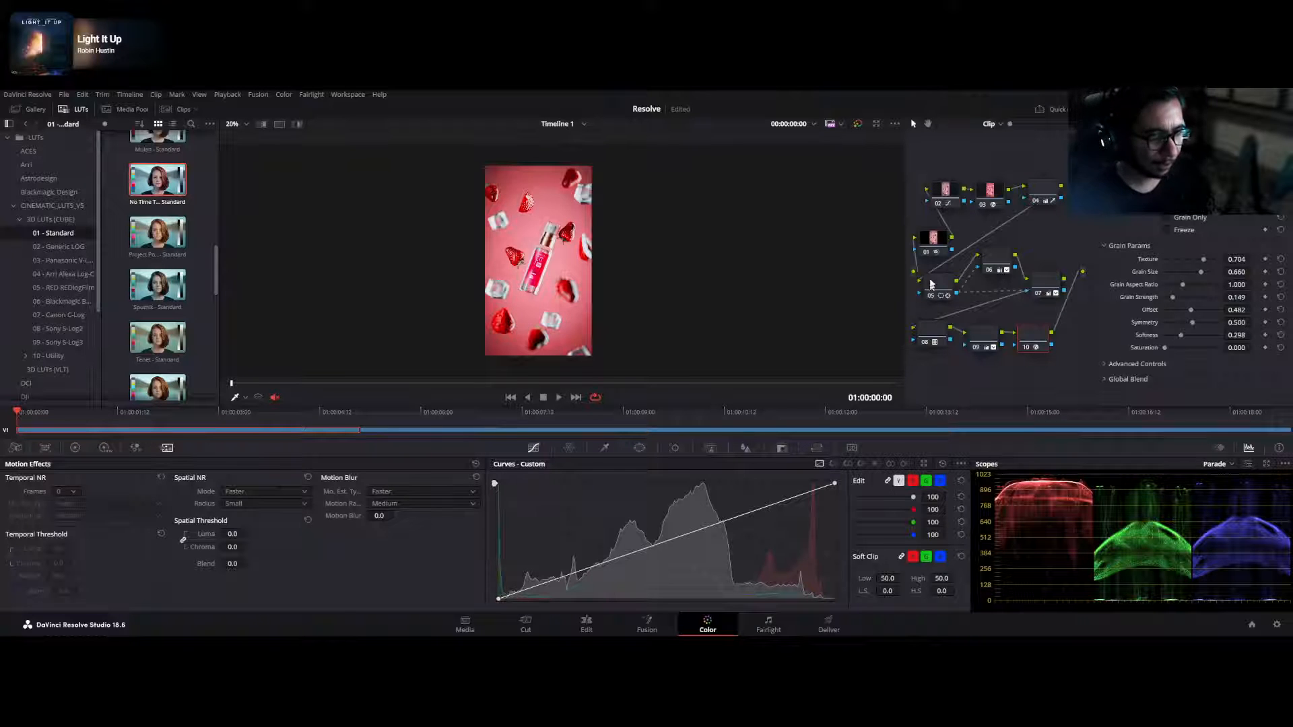
# - Arrange nodes 01 to 04 in a single row along the upper edge of the node graph
pyautogui.moveTo(932, 237); pyautogui.dragTo(922, 152)
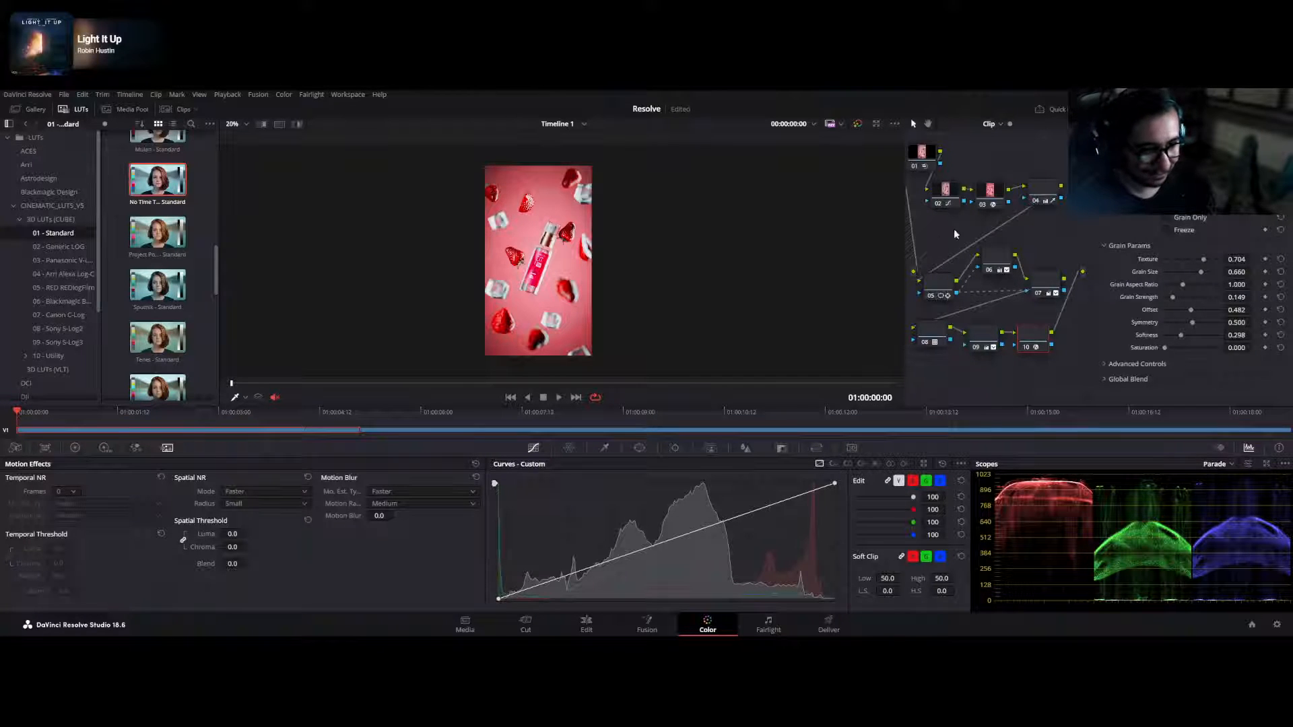
pyautogui.moveTo(981, 211); pyautogui.dragTo(1047, 182)
pyautogui.moveTo(947, 193); pyautogui.dragTo(973, 159)
pyautogui.moveTo(946, 292)
pyautogui.mouseDown()
pyautogui.moveTo(943, 222)
pyautogui.moveTo(947, 291)
pyautogui.mouseUp()
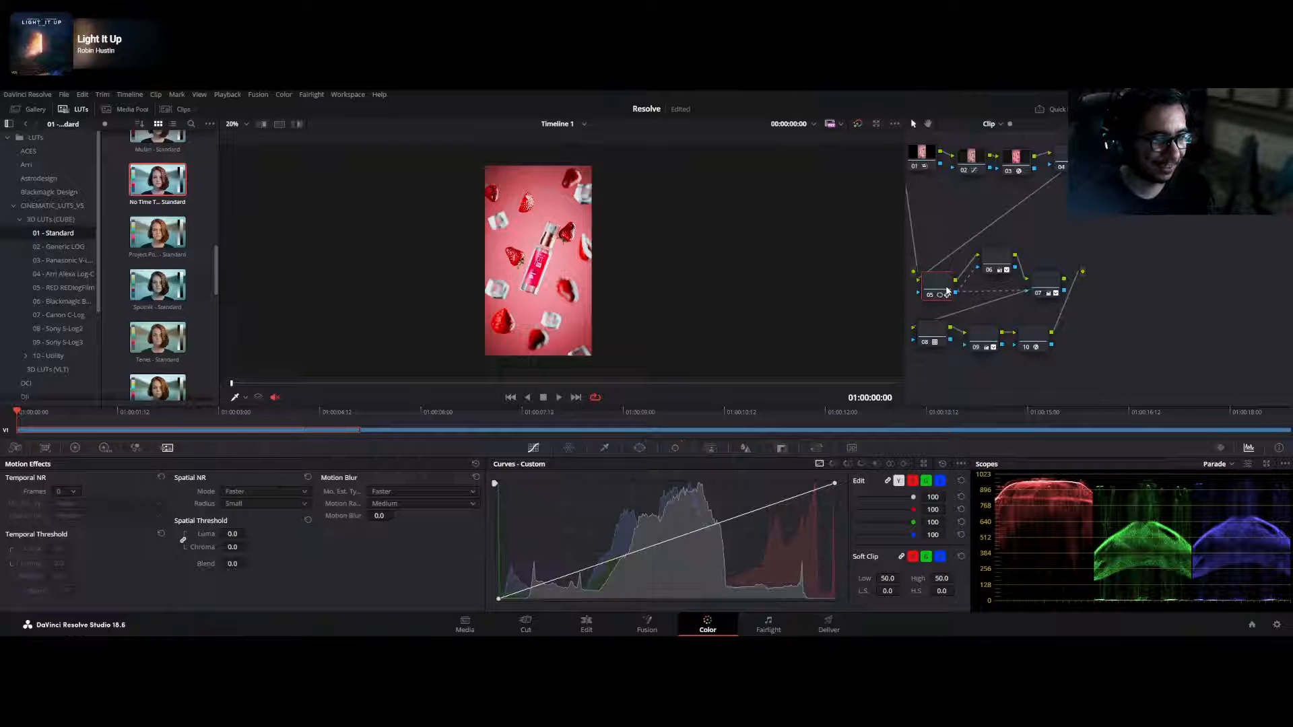
pyautogui.click(928, 165)
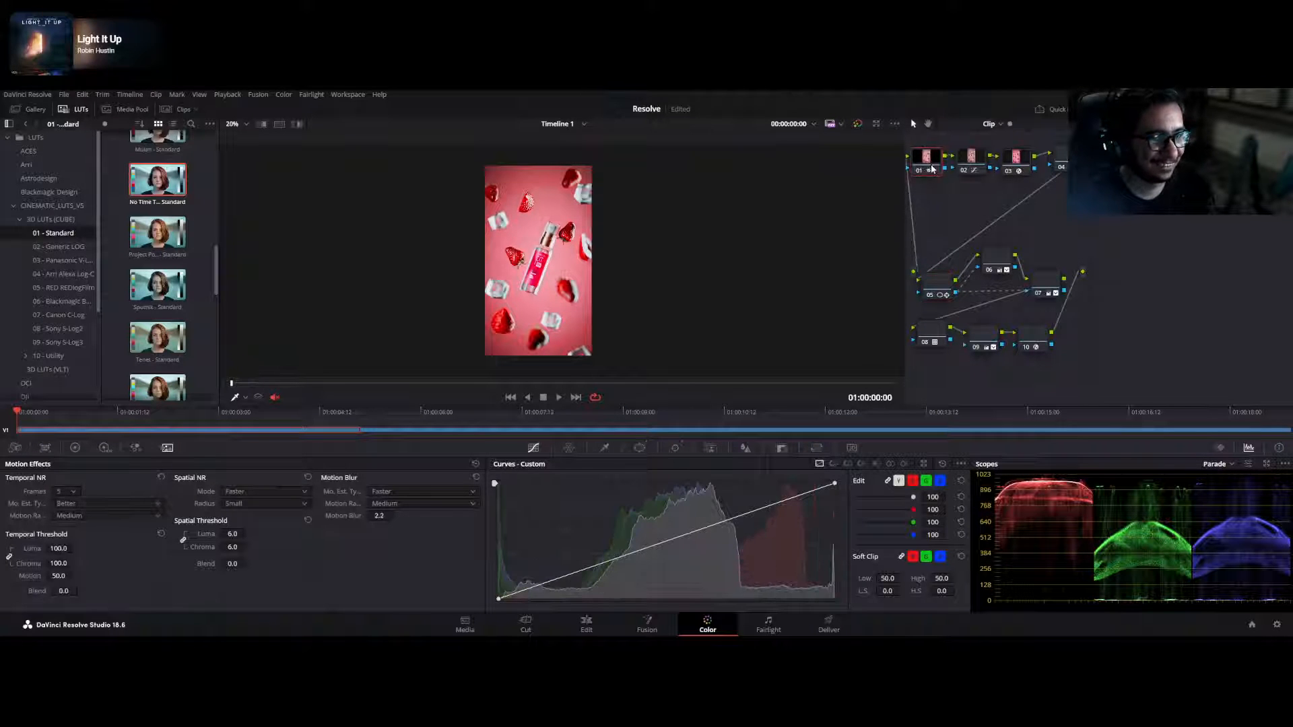
pyautogui.click(1056, 163)
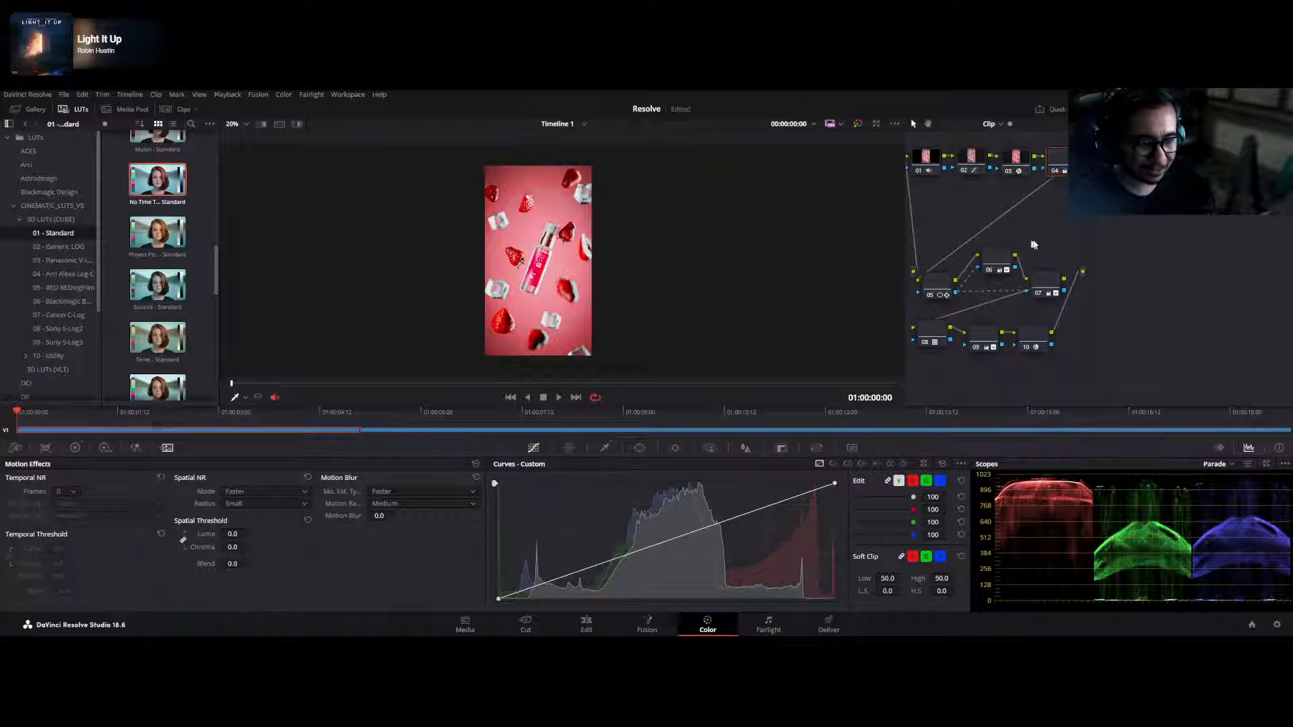
# - Move nodes 05, 06 and 07 up together to form a middle row between the other two rows
pyautogui.moveTo(1061, 244); pyautogui.dragTo(937, 300)
pyautogui.moveTo(945, 284); pyautogui.dragTo(948, 260)
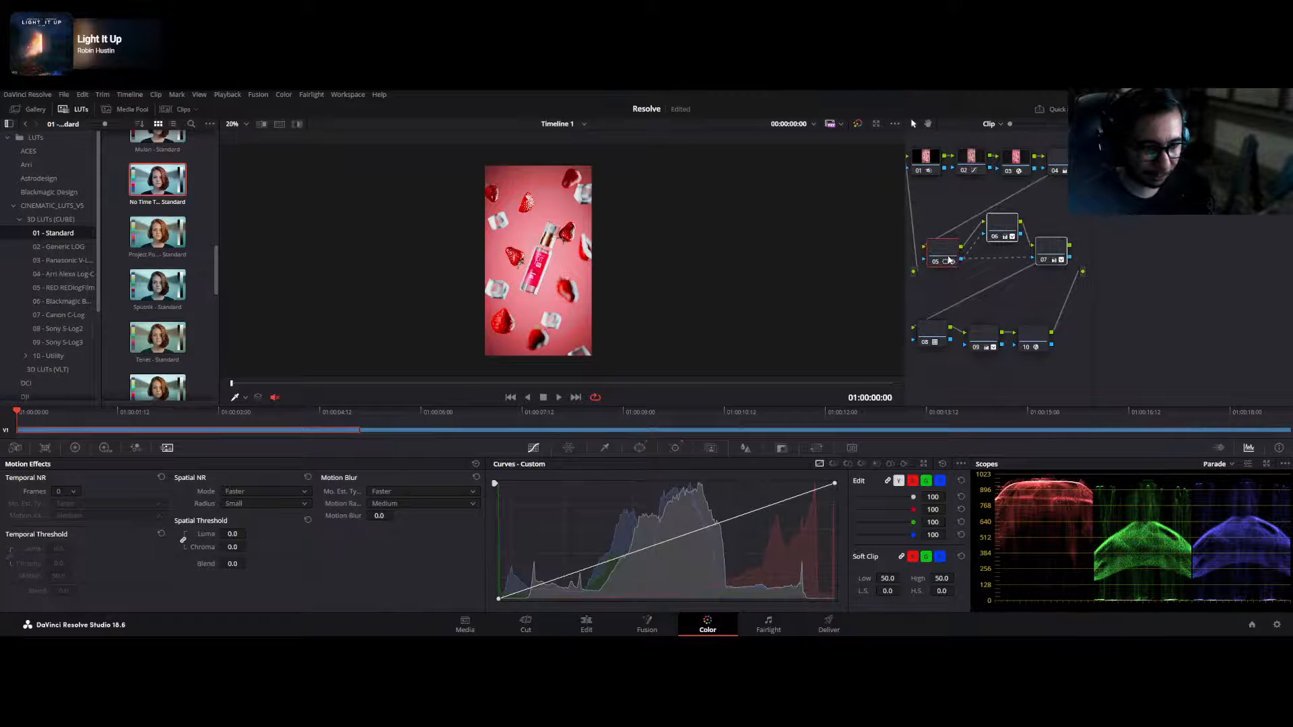
pyautogui.click(933, 337)
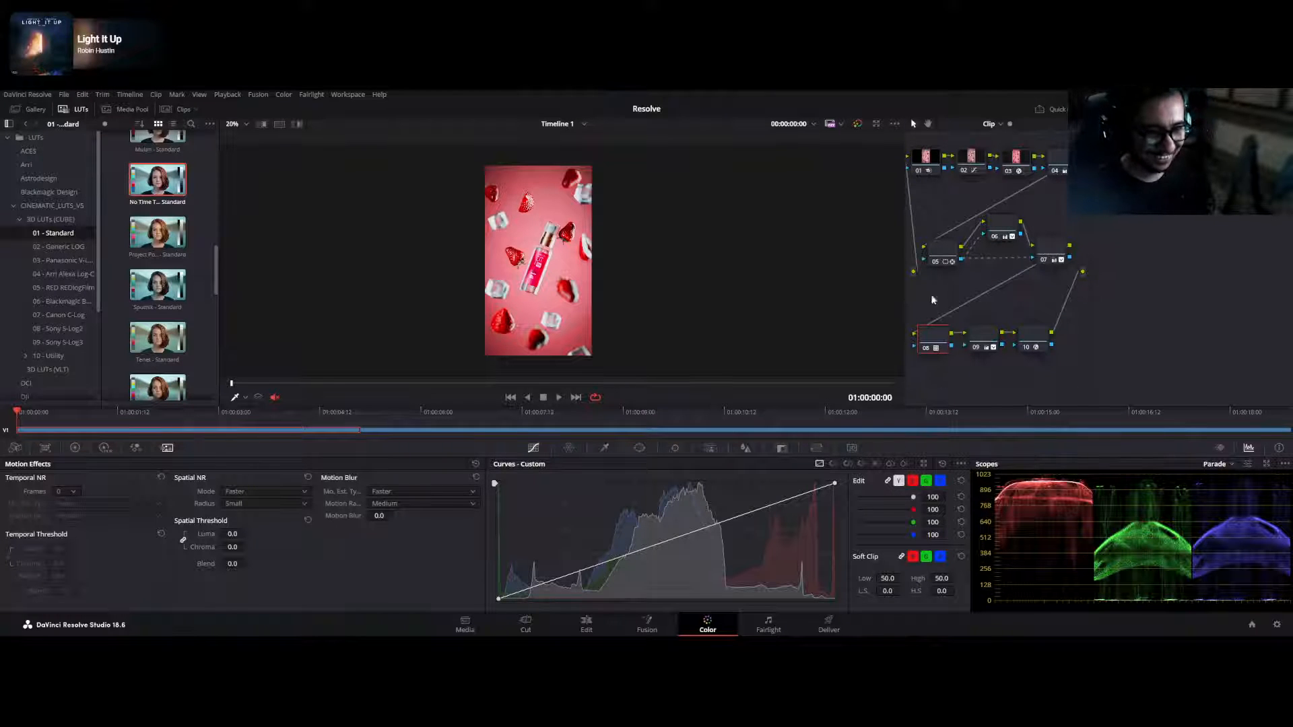
# - Play the graded bottle clip in full screen to review the finished look
pyautogui.hotkey('ctrl', 'f')
pyautogui.press('space')
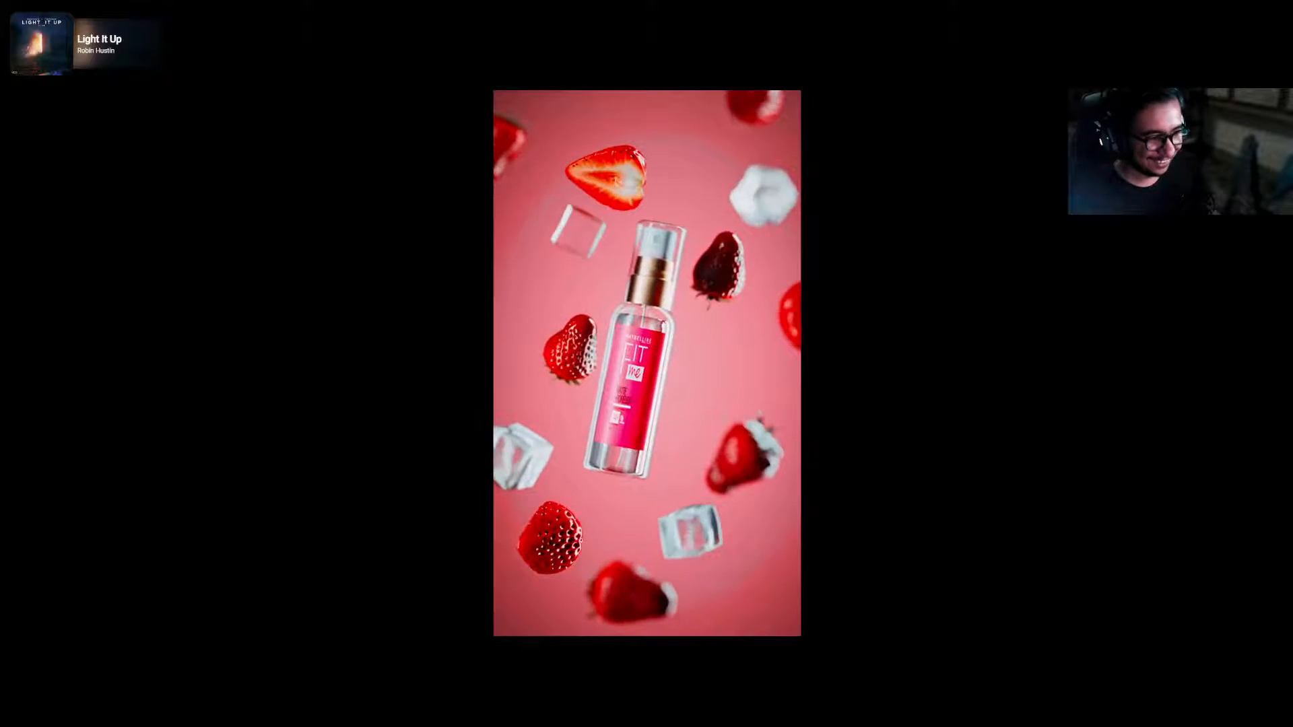
pyautogui.press('Escape')
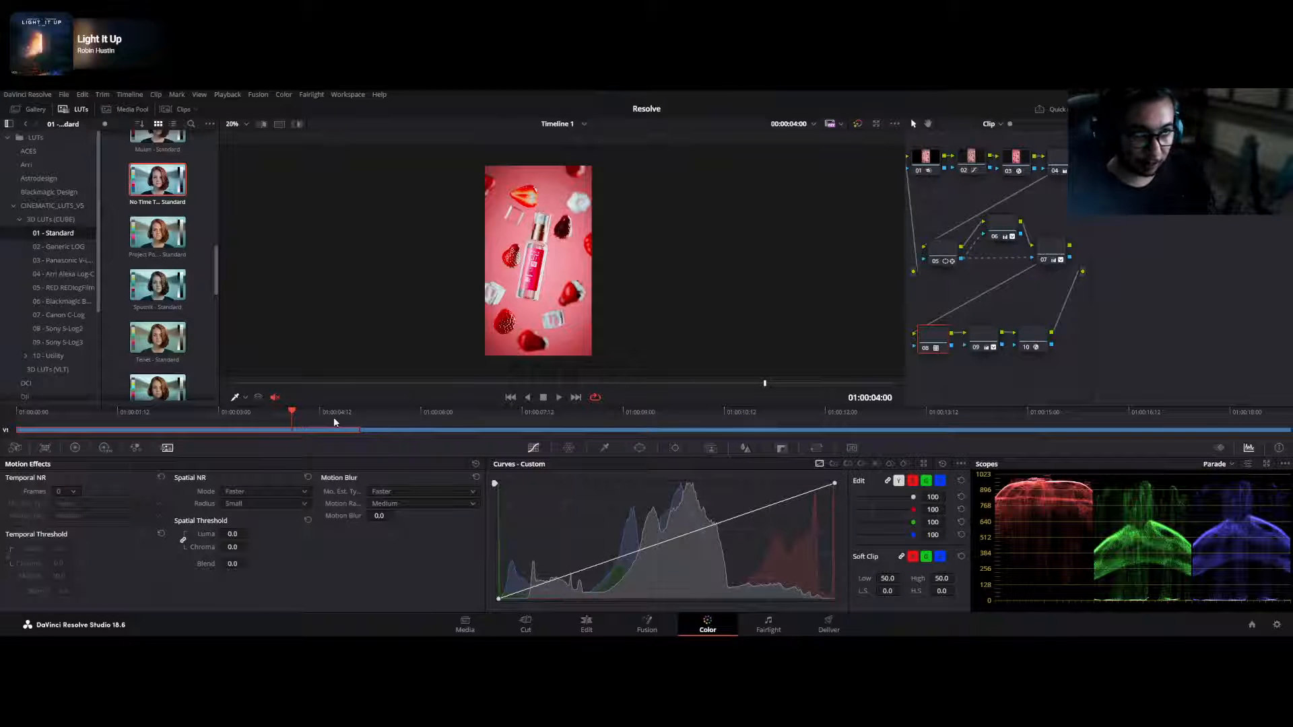
# - Go to the second clip, play it from its start in full screen, and return the playhead to its first frame
pyautogui.click(389, 412)
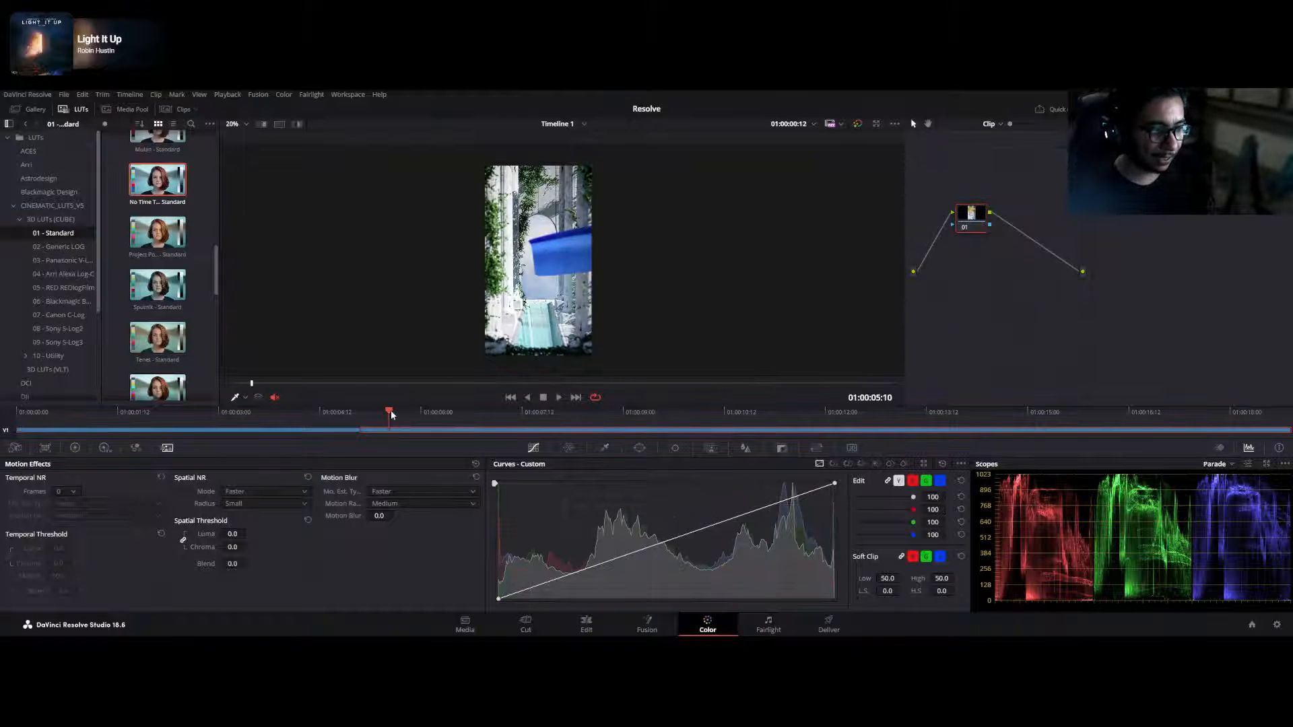
pyautogui.hotkey('ctrl', 'f')
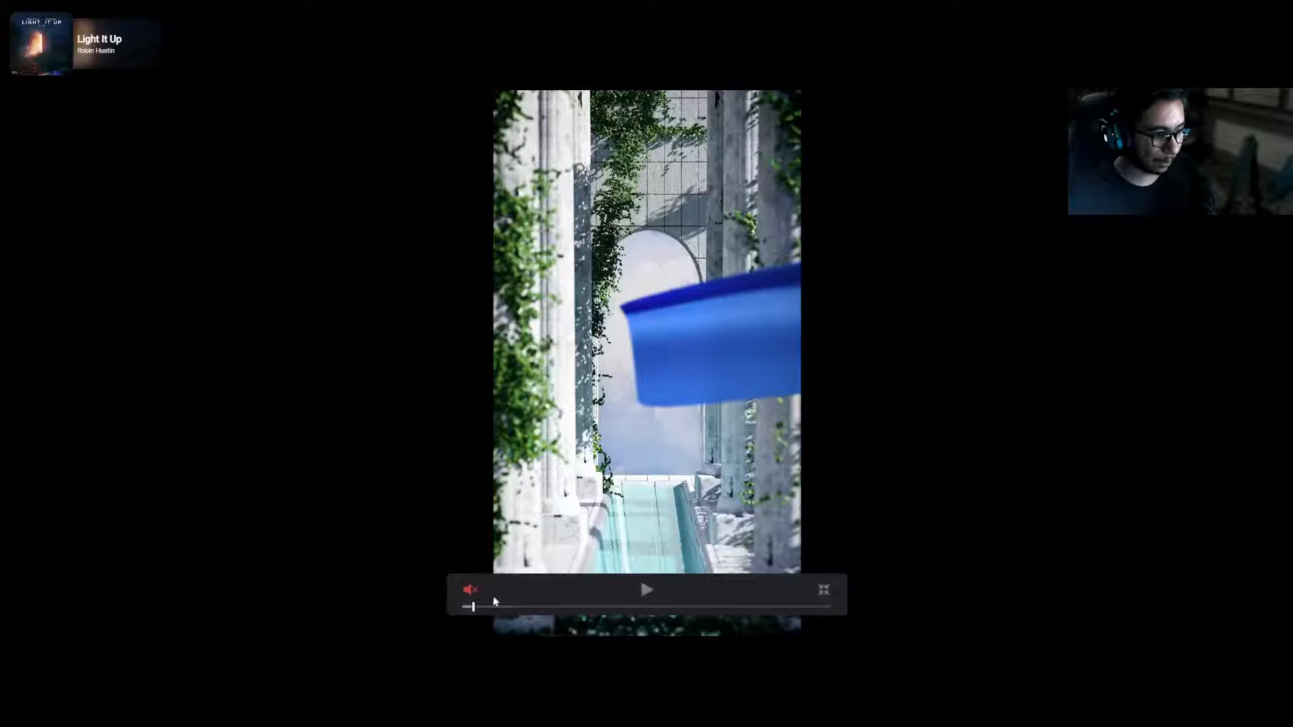
pyautogui.moveTo(473, 607); pyautogui.dragTo(456, 608)
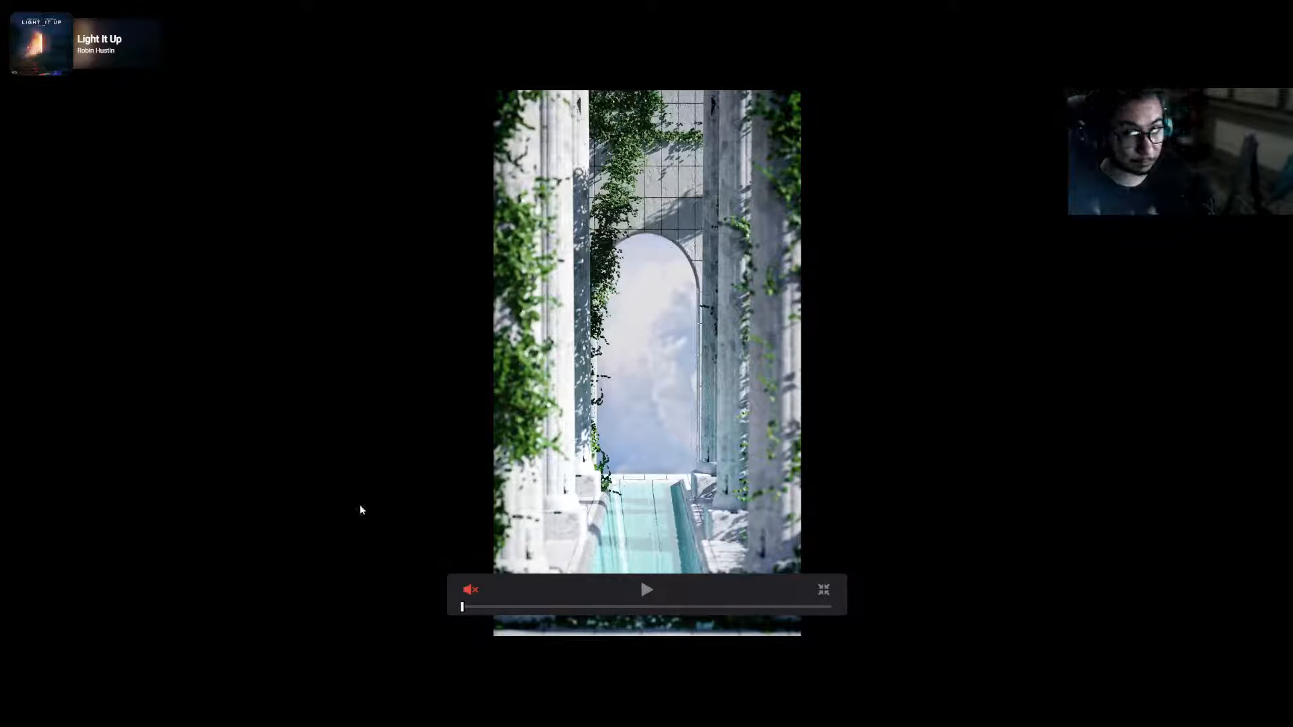
pyautogui.press('space')
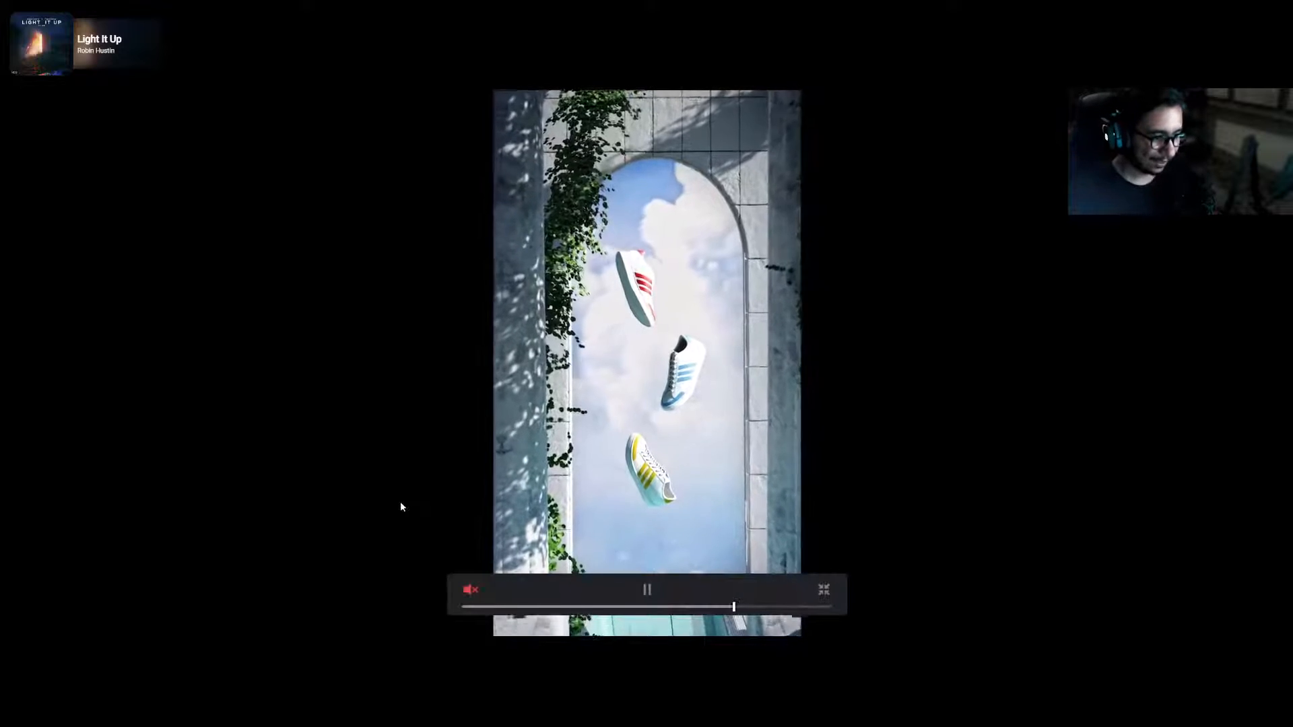
pyautogui.press('space')
pyautogui.press('Escape')
pyautogui.moveTo(450, 384); pyautogui.dragTo(231, 384)
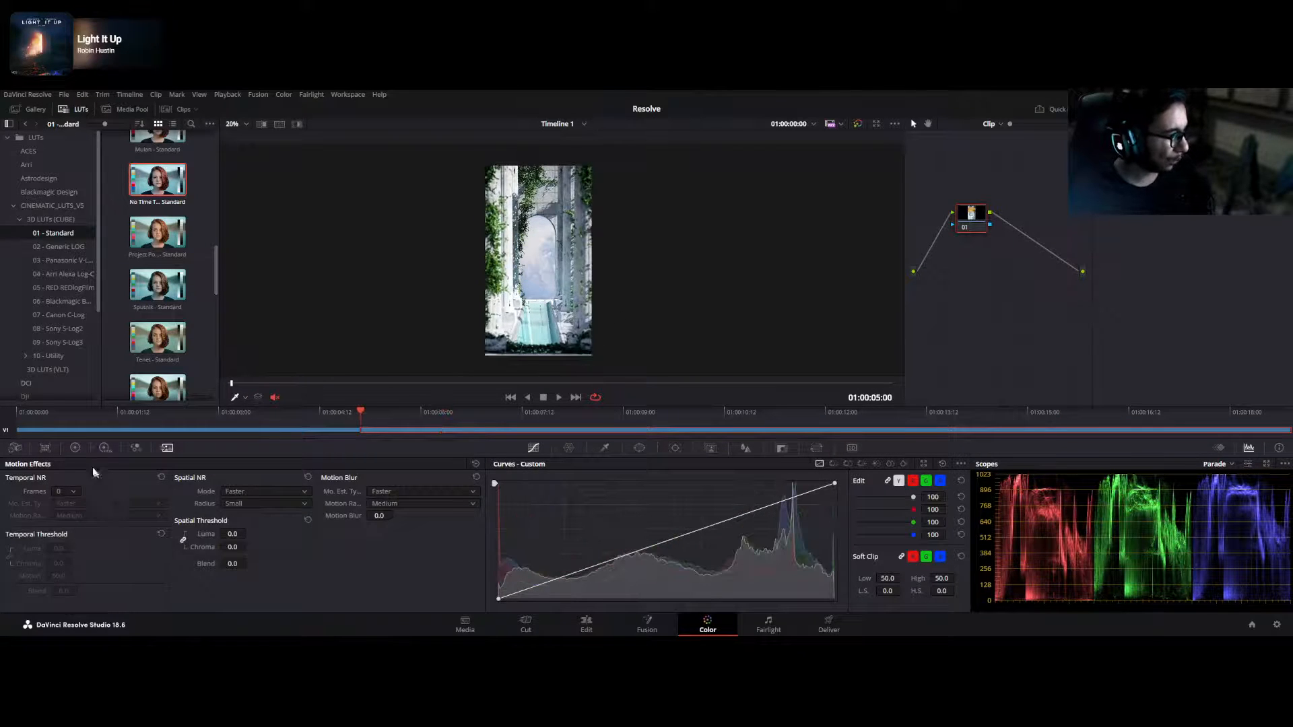
# - Show the primaries color wheels and examine the frame in the waveform, vectorscope, histogram and CIE chromaticity scopes, ending on the parade
pyautogui.click(76, 447)
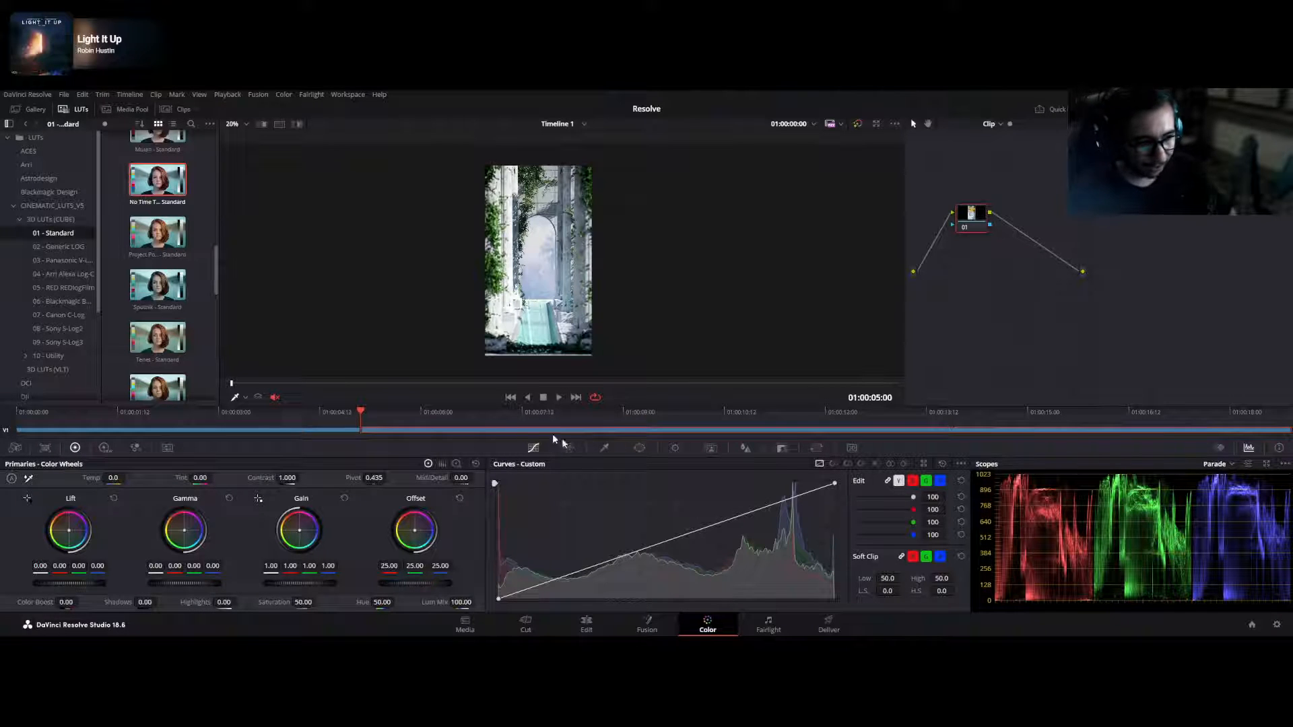
pyautogui.click(1217, 464)
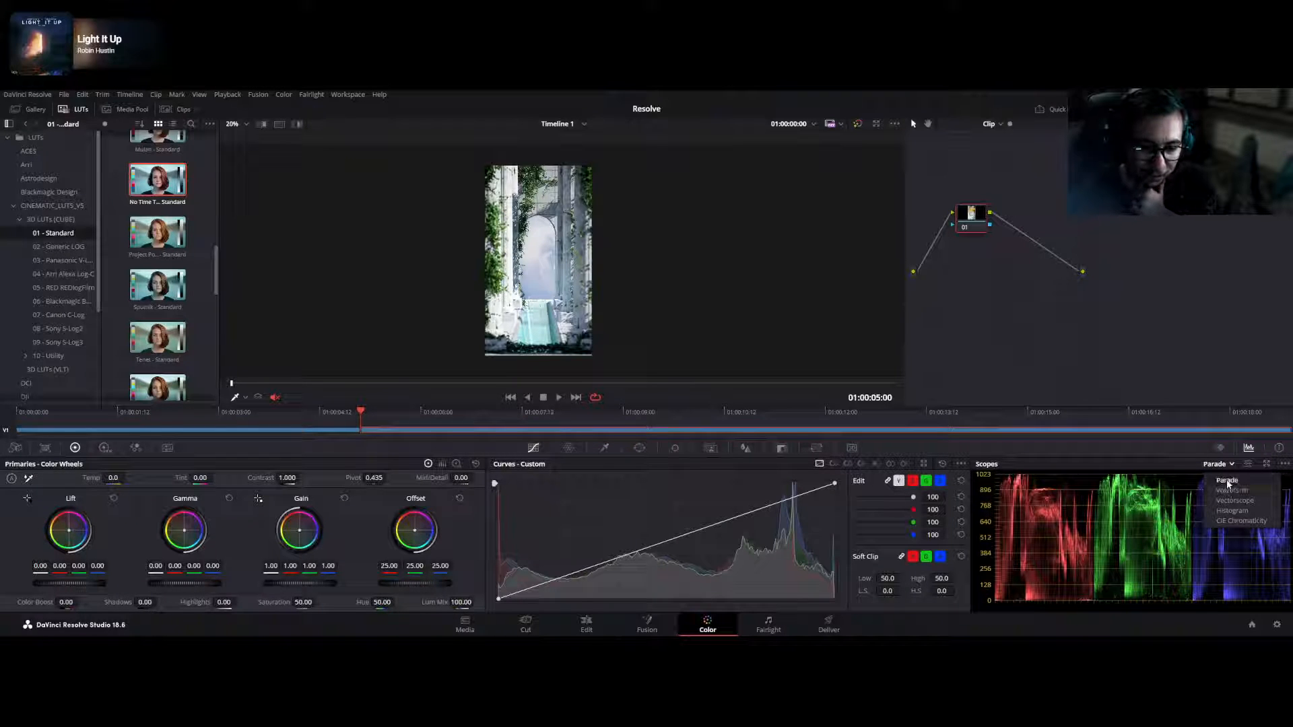
pyautogui.click(1226, 479)
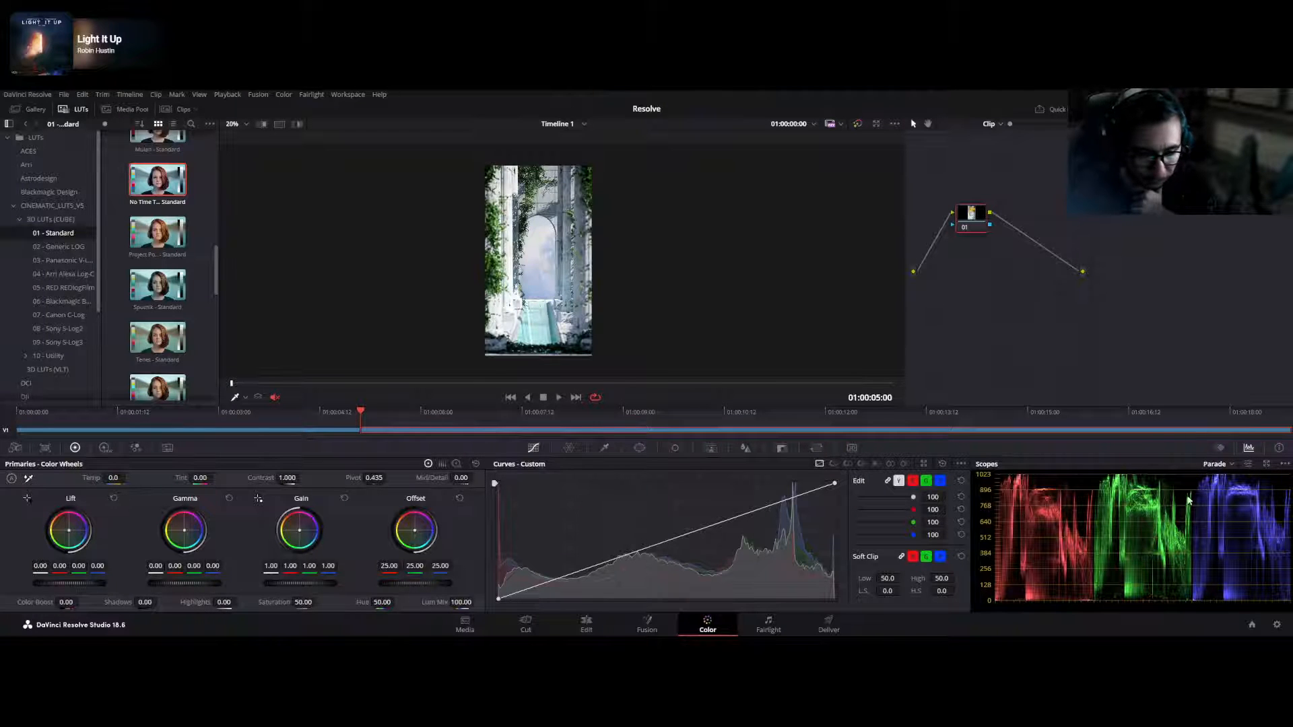
pyautogui.click(1217, 464)
pyautogui.click(1227, 487)
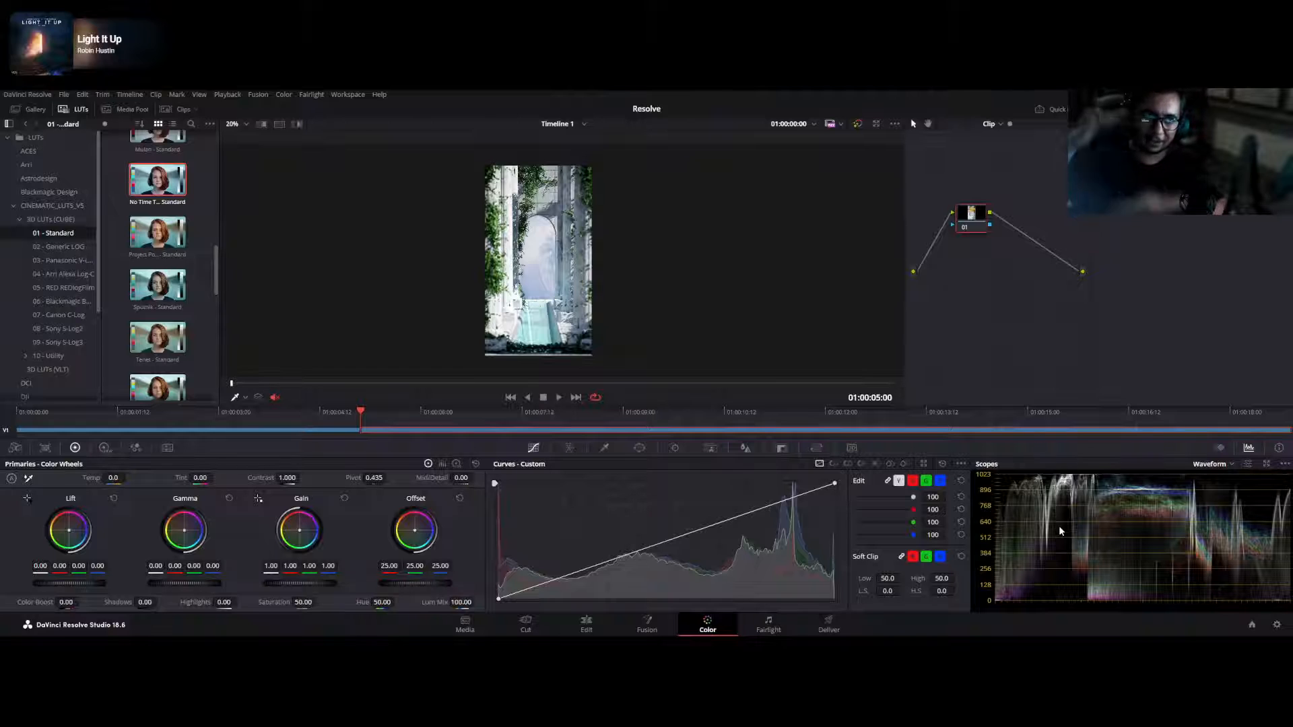
pyautogui.click(1210, 464)
pyautogui.click(1224, 500)
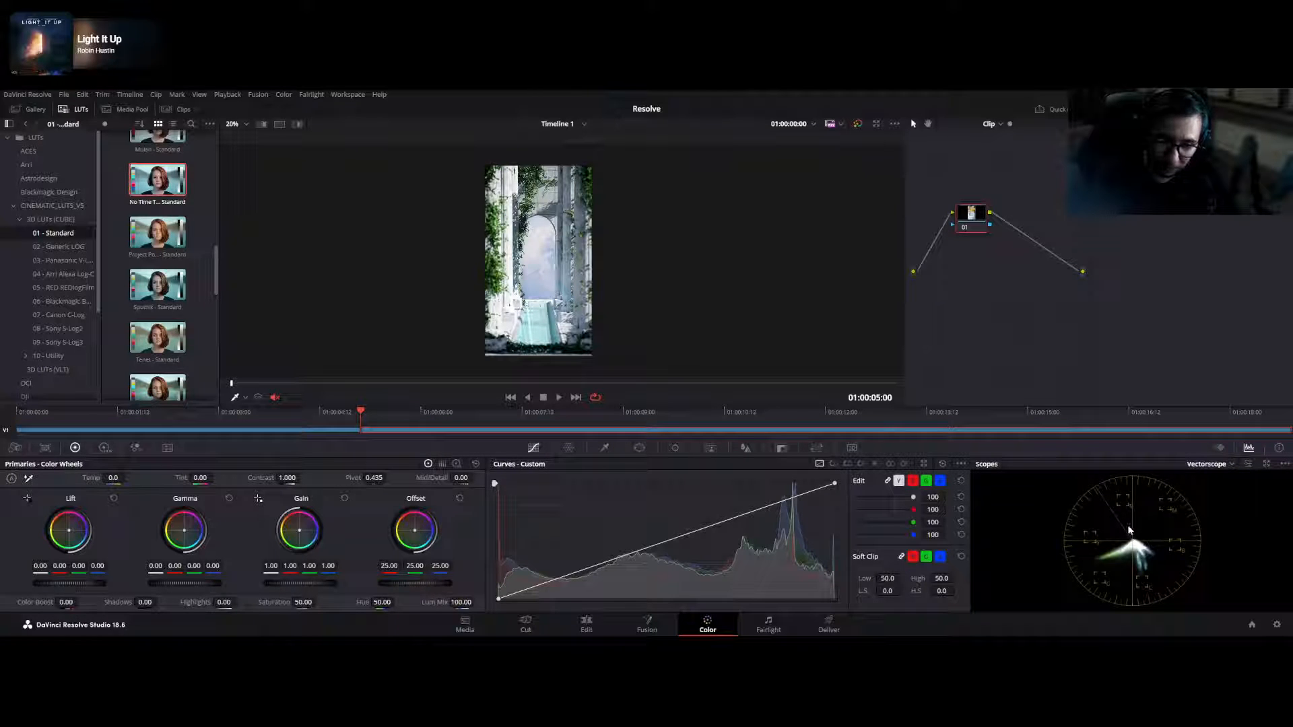
pyautogui.click(1212, 464)
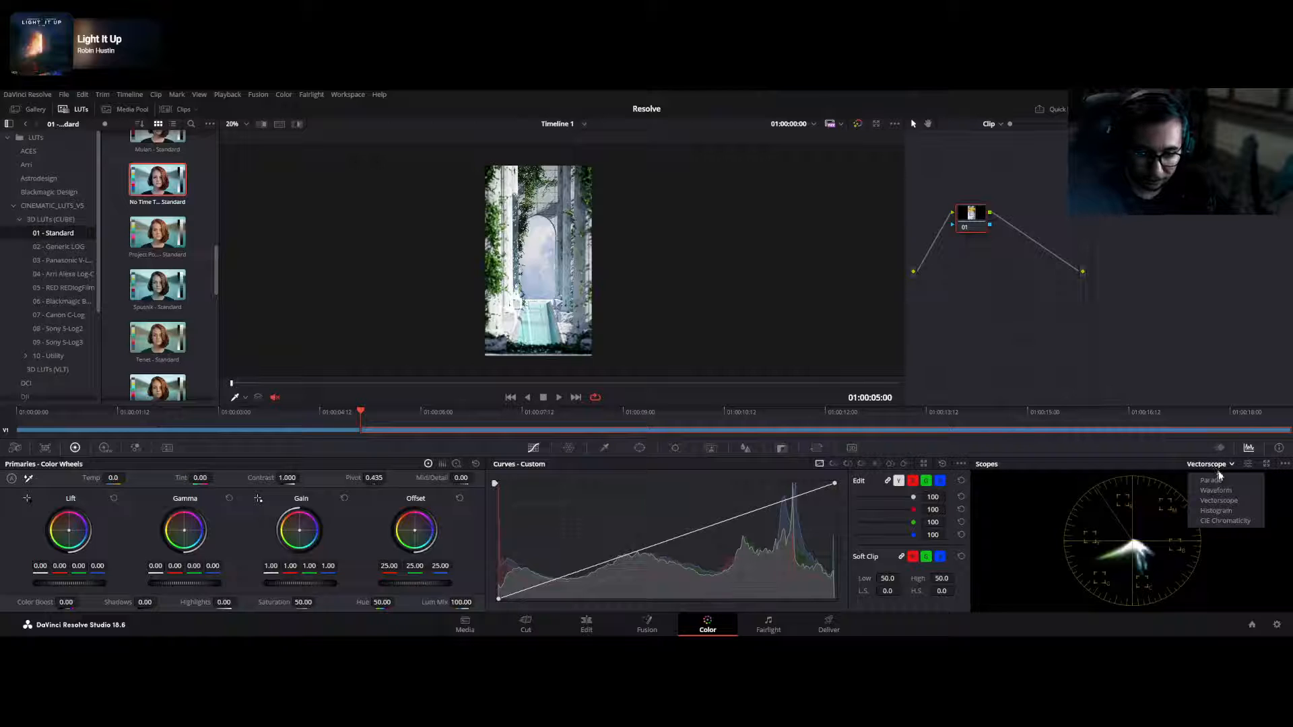
pyautogui.click(1229, 511)
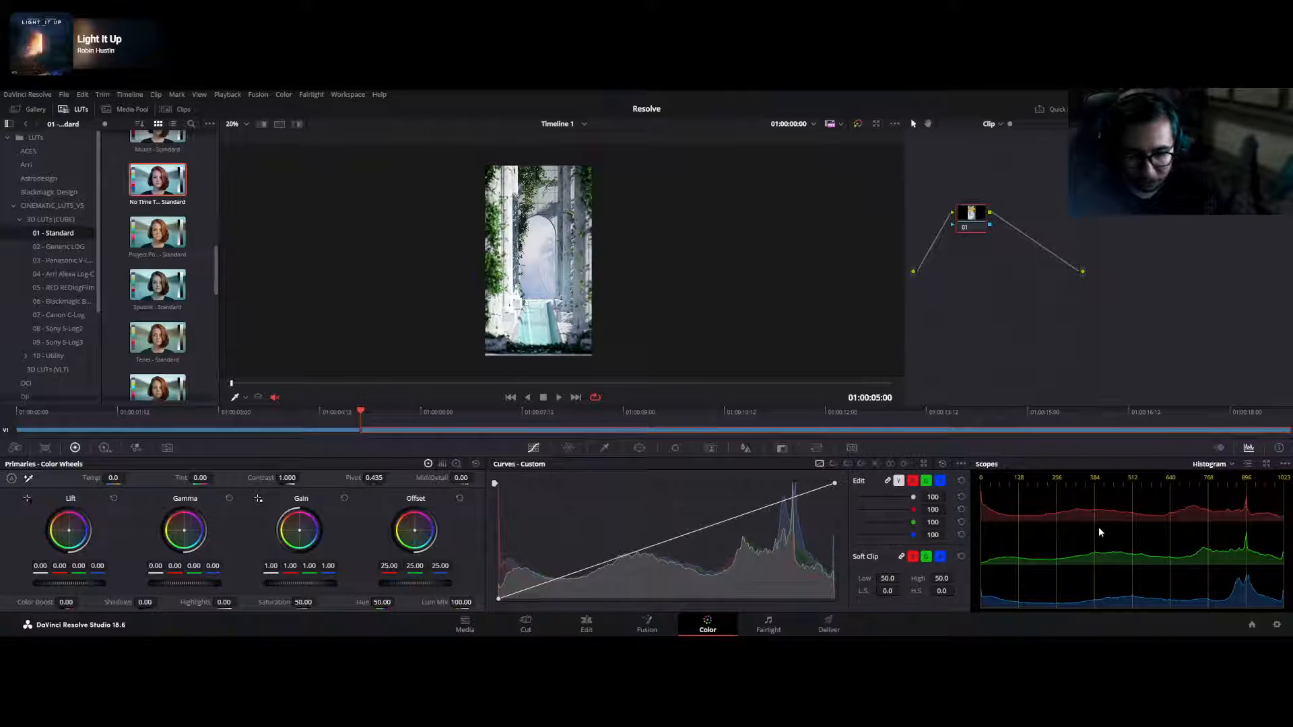
pyautogui.click(1209, 464)
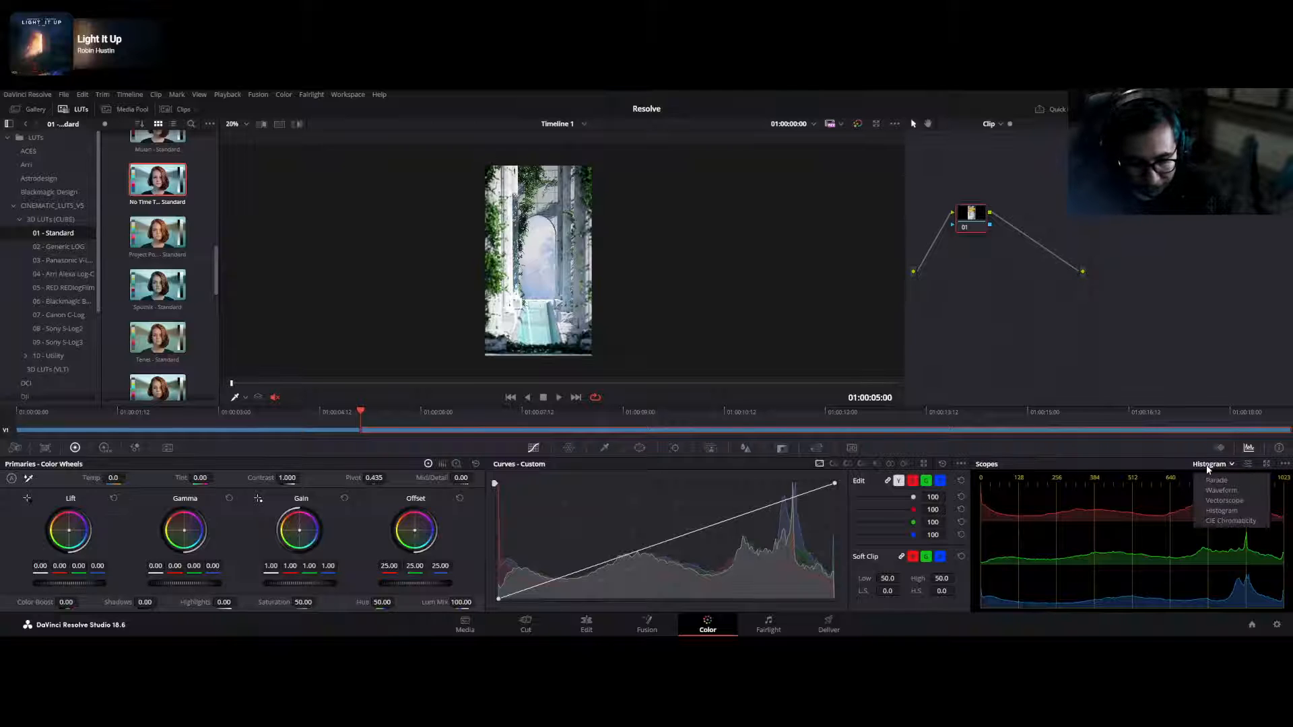
pyautogui.click(1215, 522)
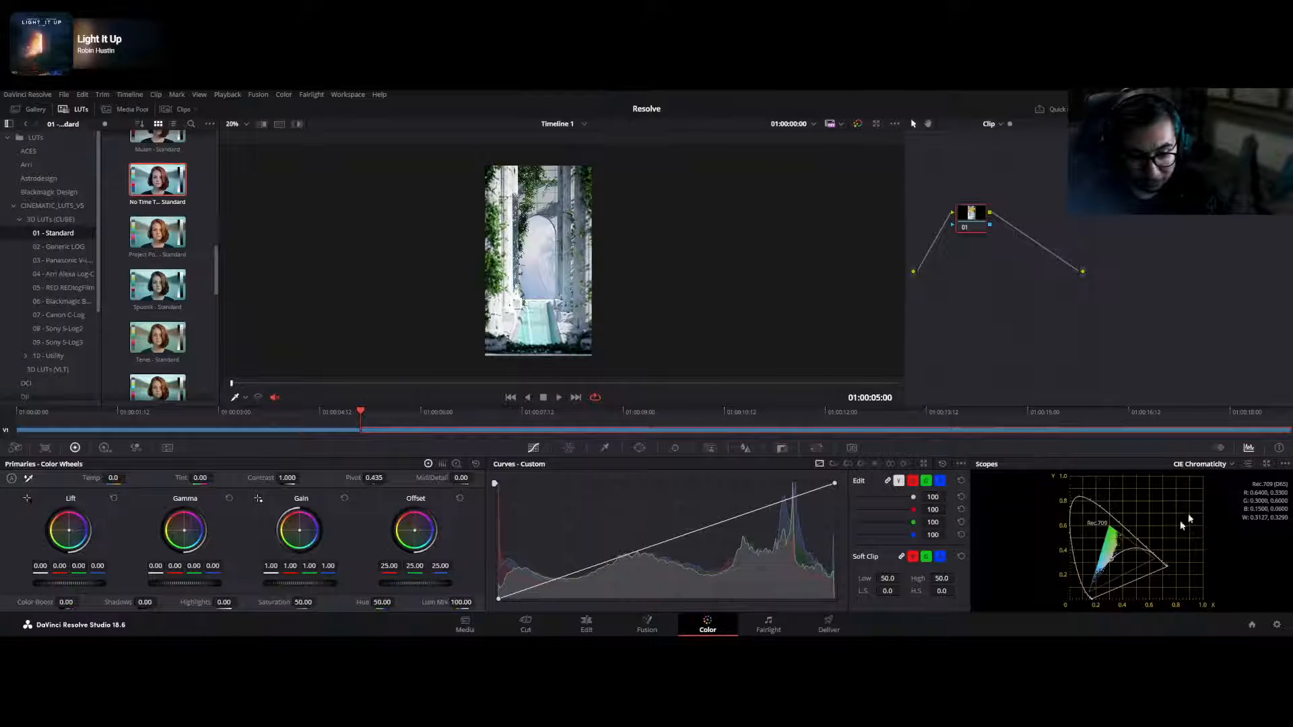
pyautogui.click(1212, 466)
pyautogui.click(1211, 481)
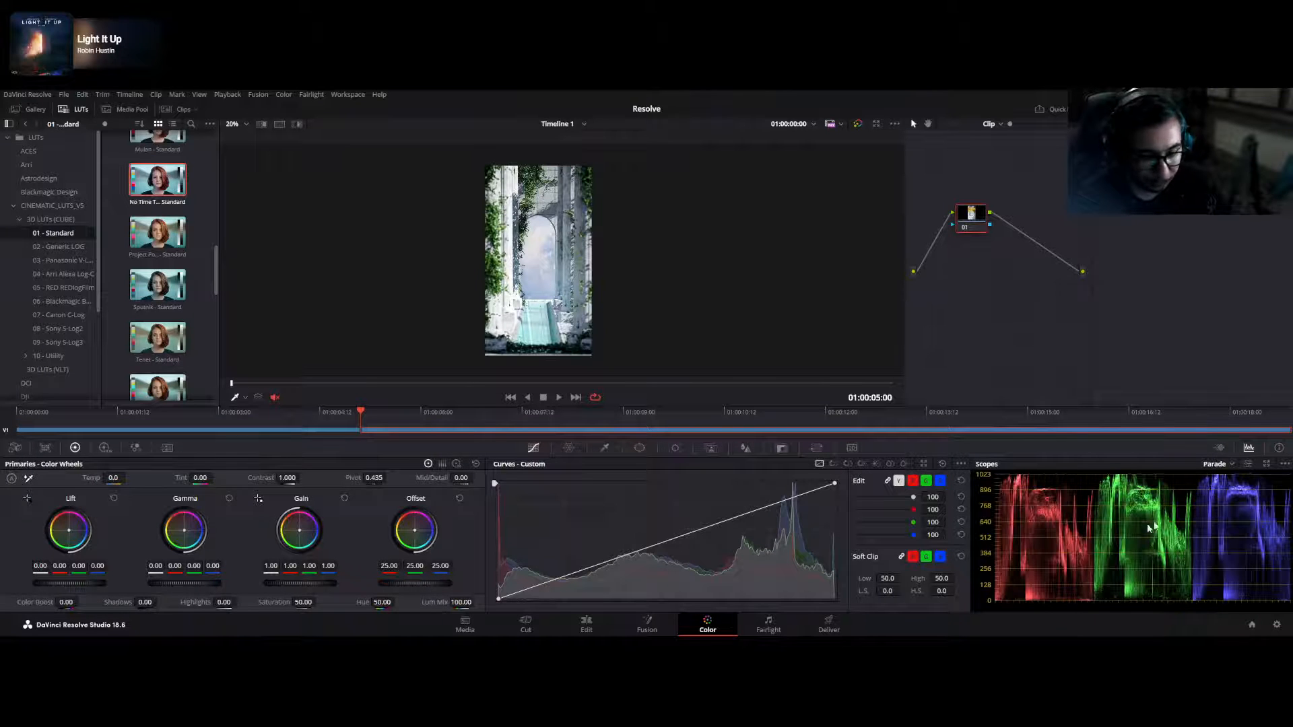
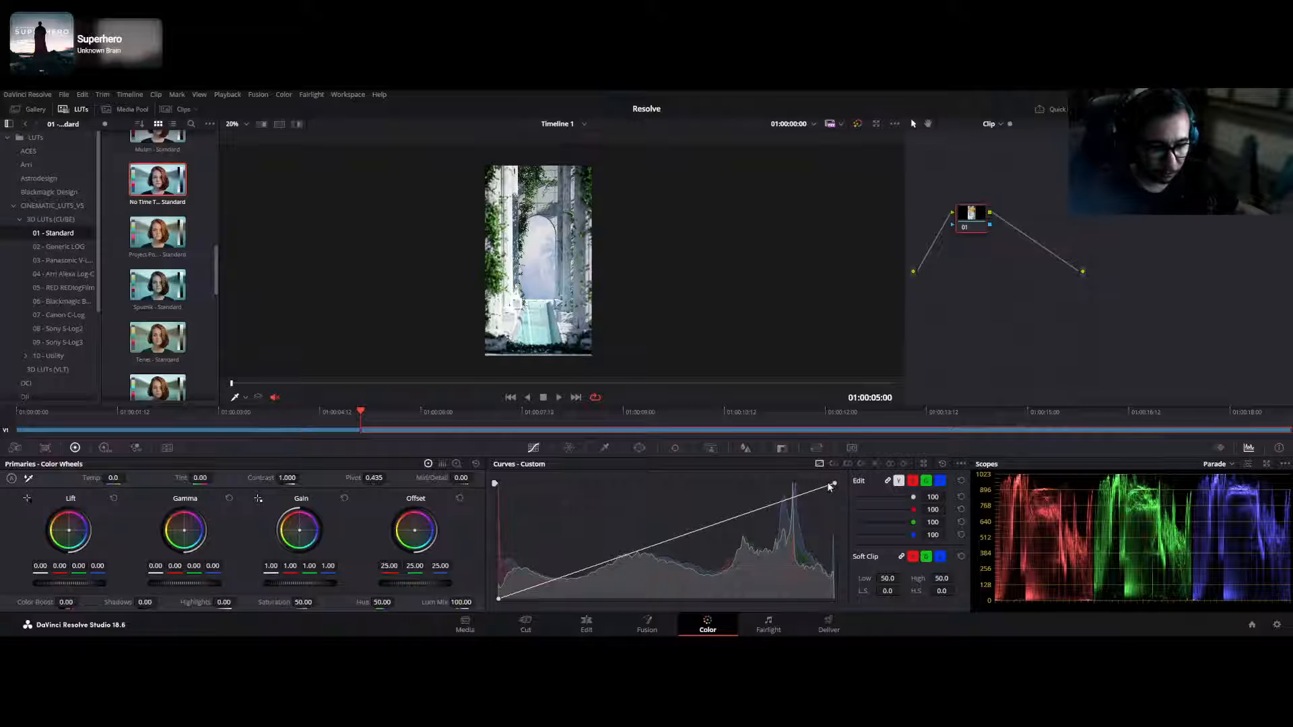
# - Slightly lower the custom curve's white point and raise its black point to flatten the contrast
pyautogui.moveTo(835, 485); pyautogui.dragTo(835, 492)
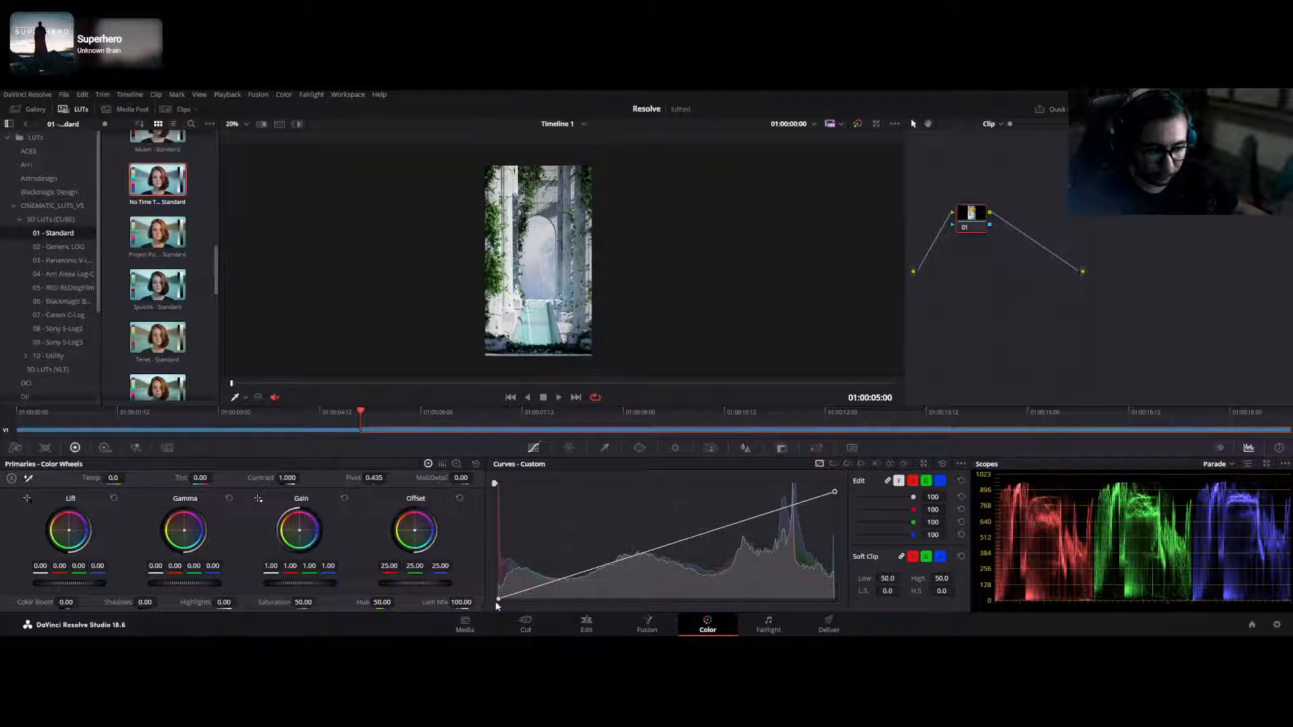
pyautogui.moveTo(498, 600); pyautogui.dragTo(498, 589)
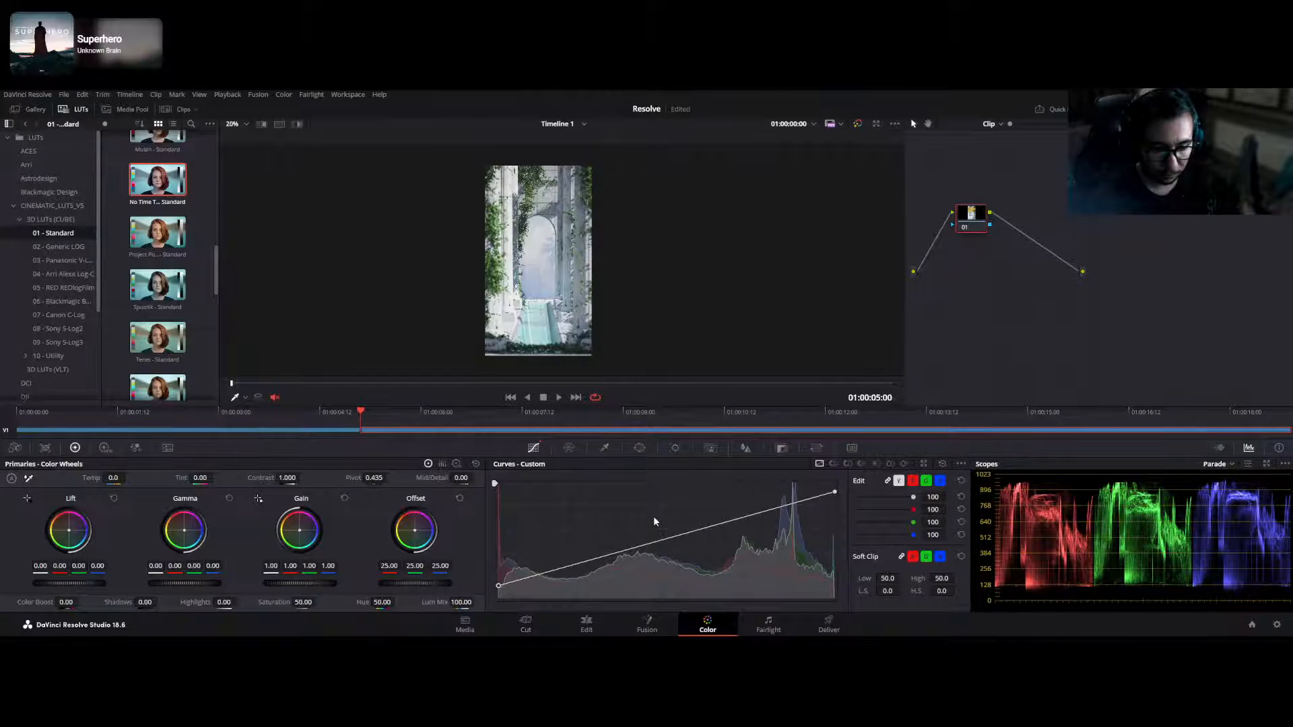
# - Play the clip in full screen to check the flattened contrast, parking the playhead on the blue cloth at 01:00:06:09
pyautogui.press('p')
pyautogui.press('space')
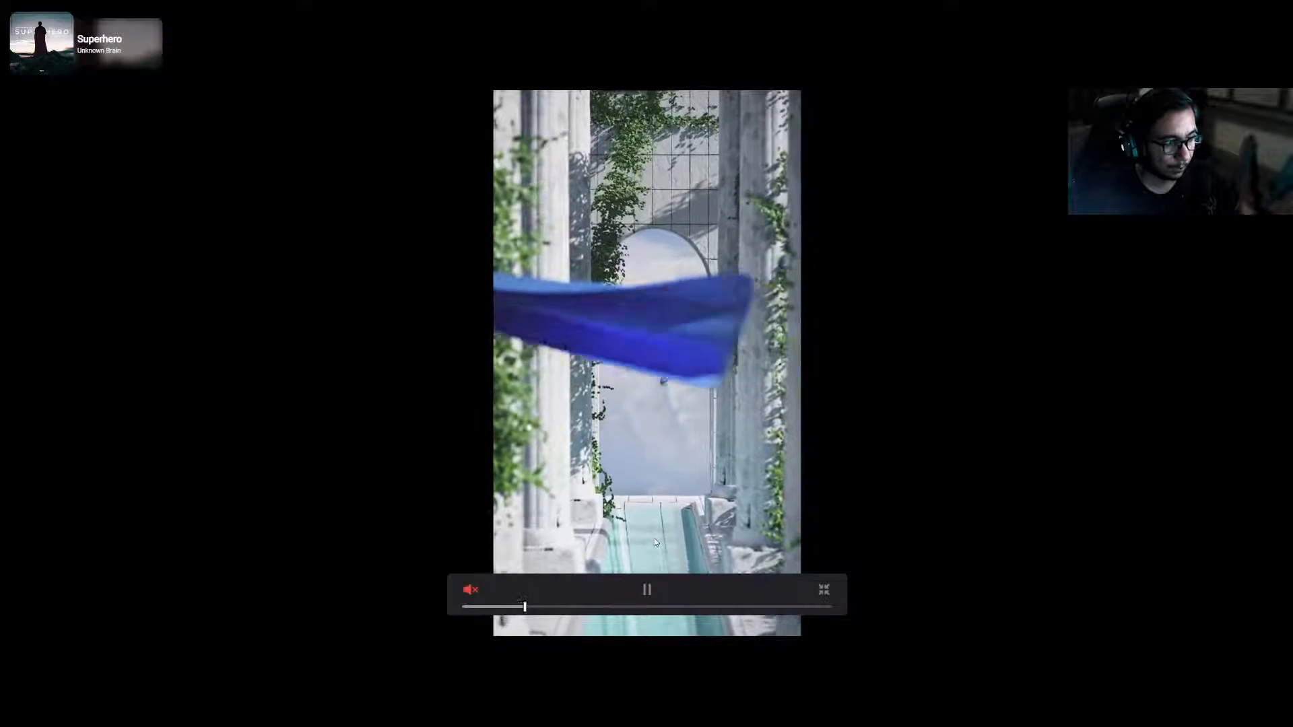
pyautogui.press('space')
pyautogui.moveTo(537, 608); pyautogui.dragTo(508, 605)
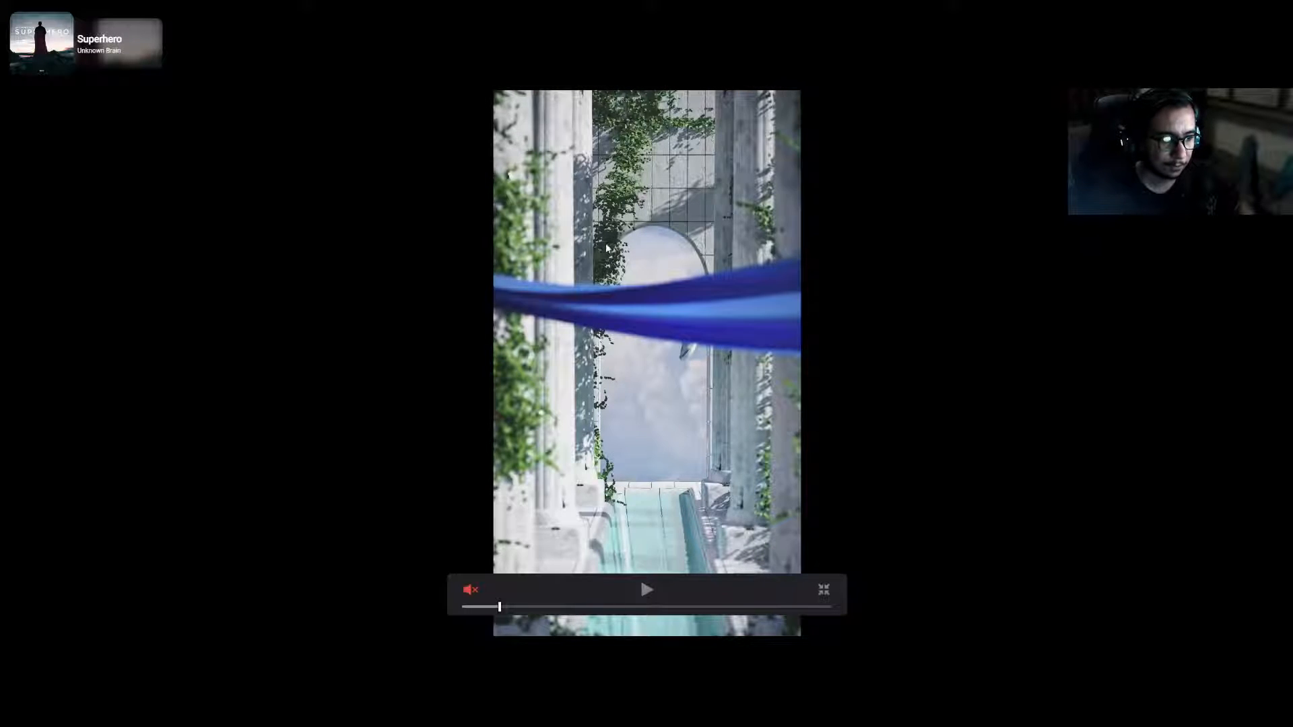
pyautogui.press('Escape')
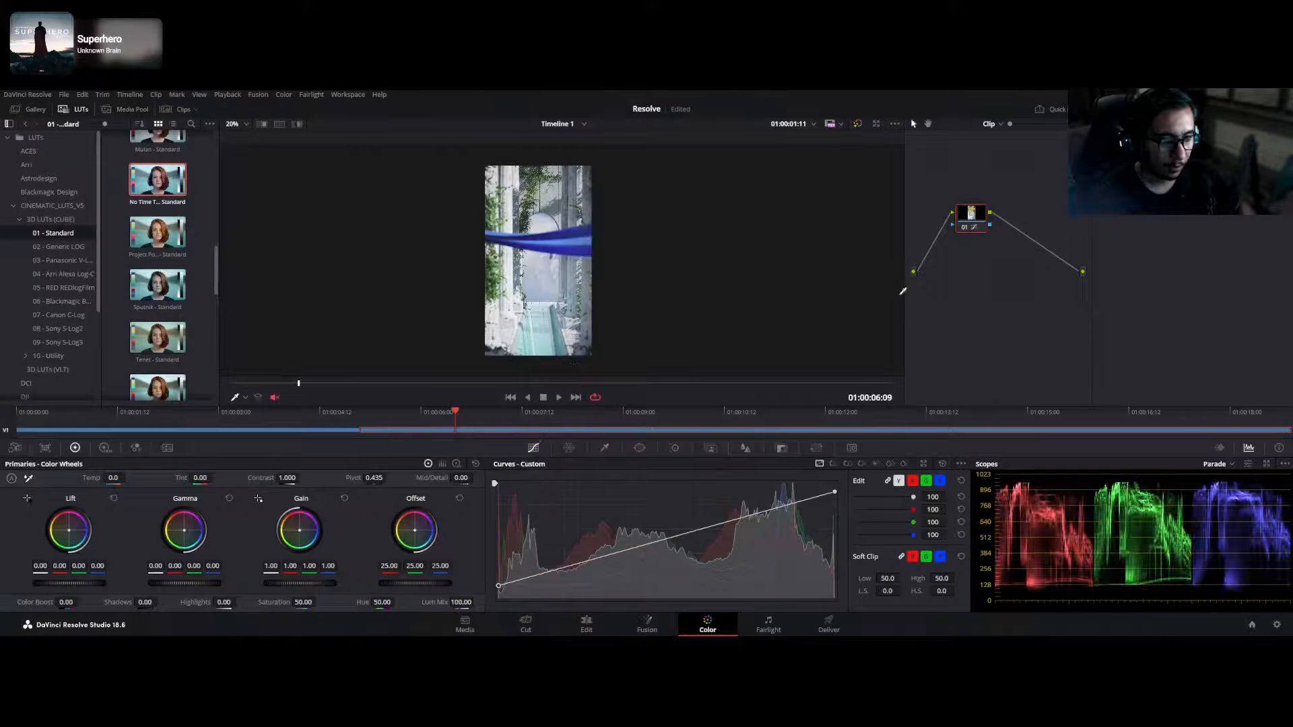
pyautogui.moveTo(458, 415); pyautogui.dragTo(455, 417)
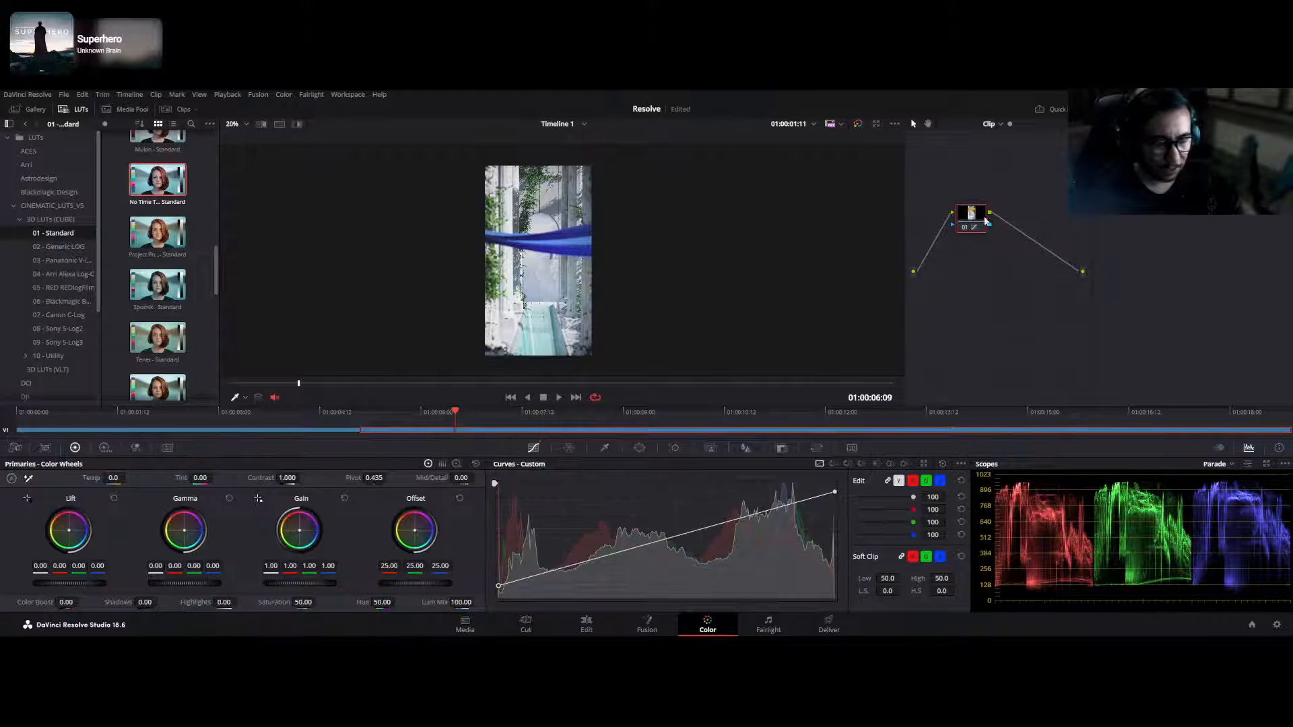
# - Insert a node before the curve node and set temporal noise reduction to 5 frames, Better motion estimation, luma and chroma thresholds 15.6
pyautogui.moveTo(978, 215)
pyautogui.mouseDown()
pyautogui.moveTo(962, 187)
pyautogui.moveTo(971, 193)
pyautogui.mouseUp()
pyautogui.hotkey('shift', 's')
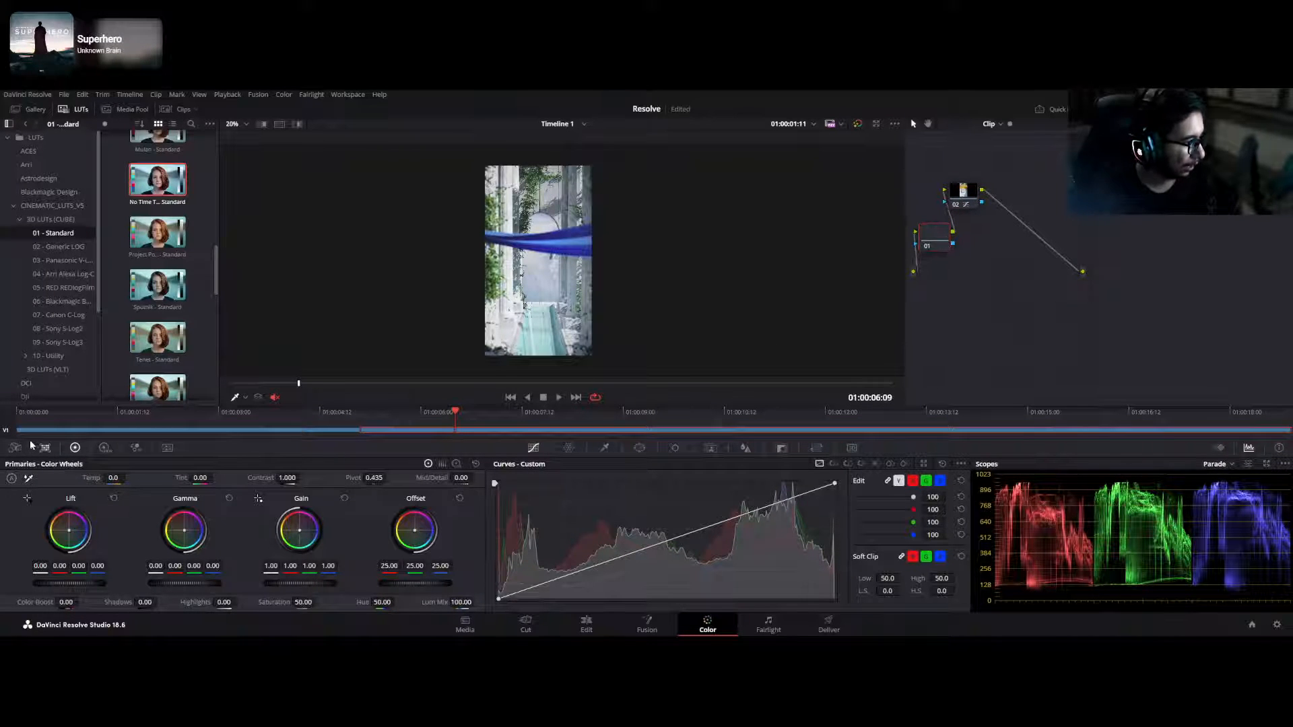
pyautogui.click(167, 447)
pyautogui.click(59, 493)
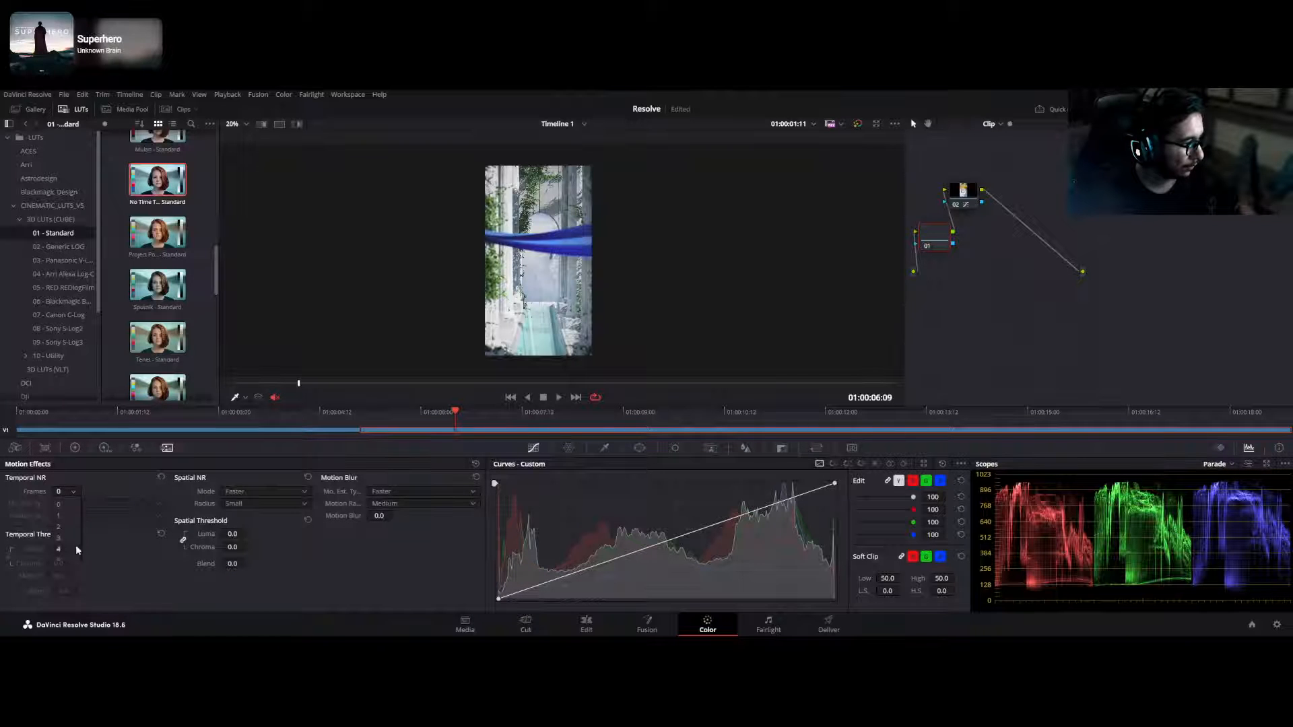
pyautogui.click(70, 555)
pyautogui.click(74, 503)
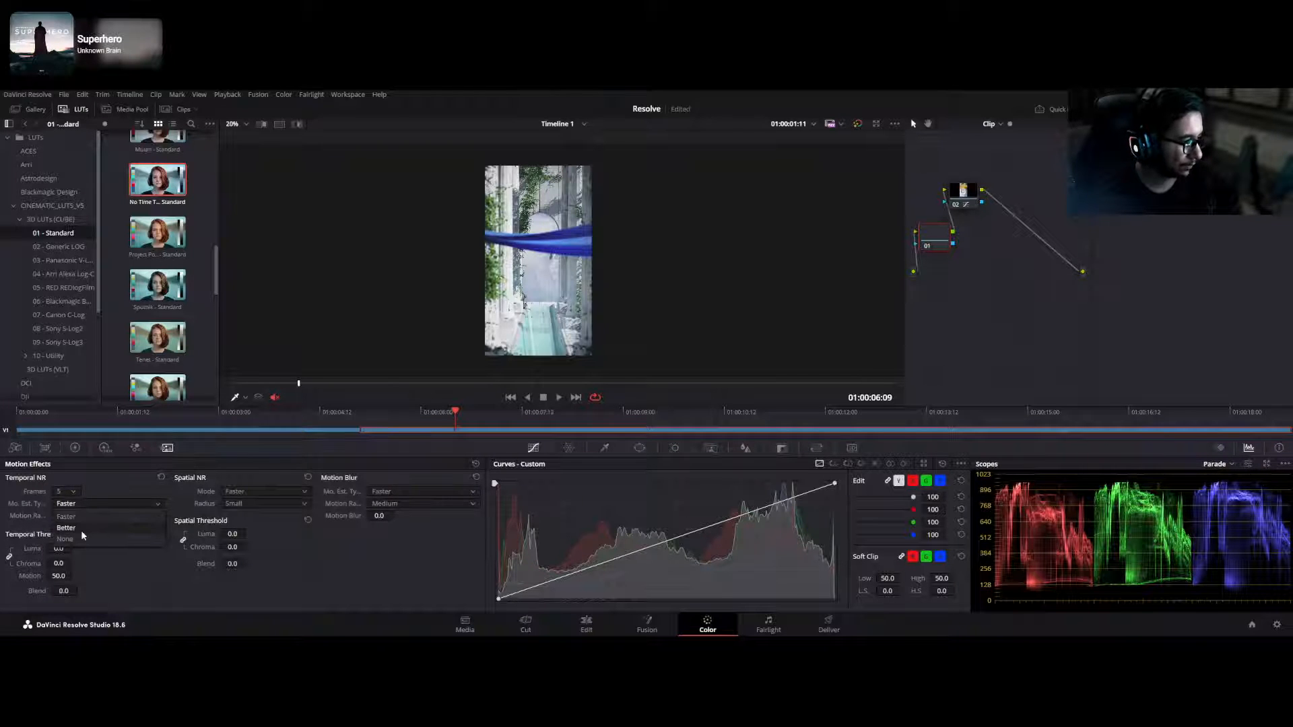
pyautogui.click(80, 530)
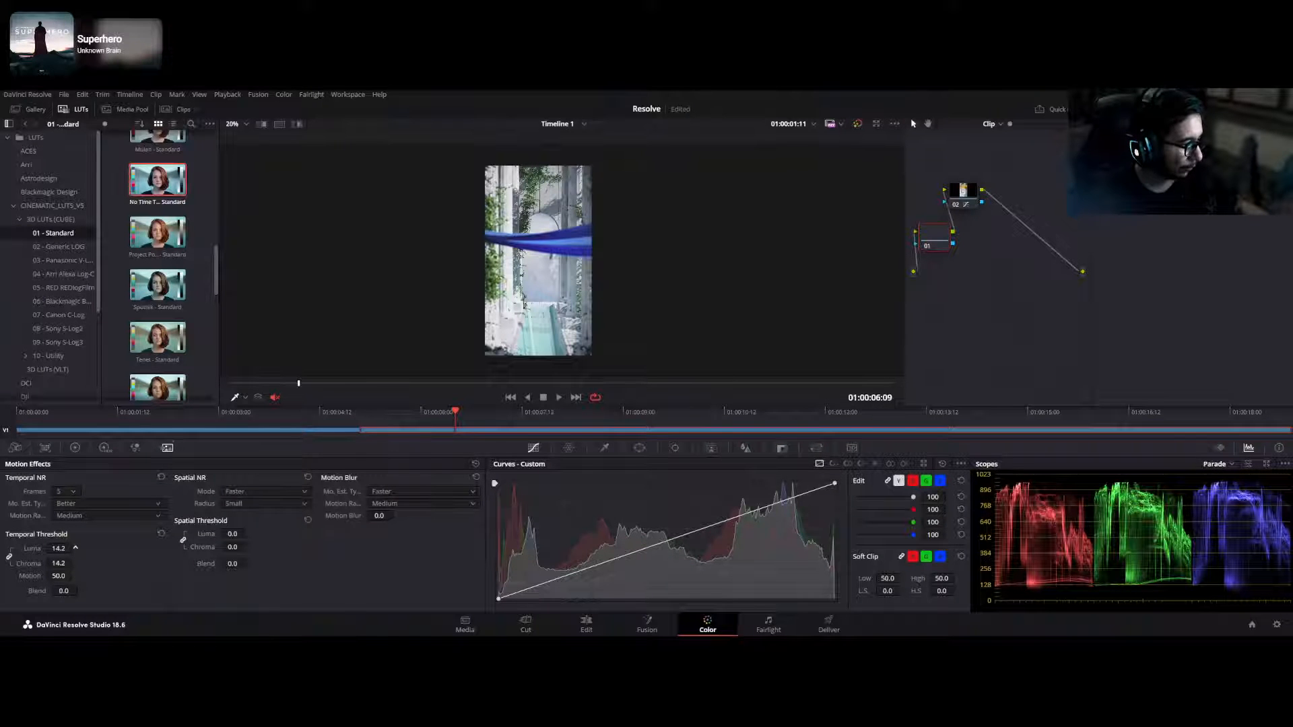
# - Play the denoised clip in full screen and move the playhead back to the yellow cloth around 01:00:09:05
pyautogui.press('p')
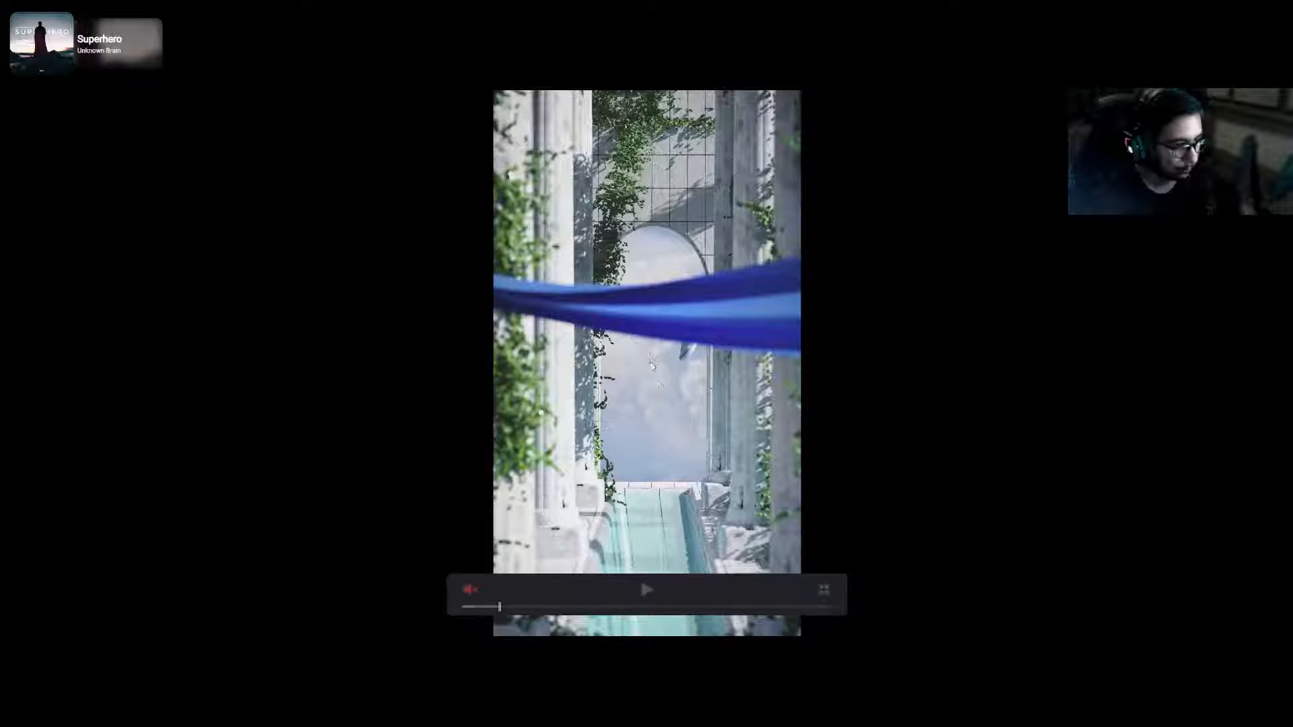
pyautogui.press('space')
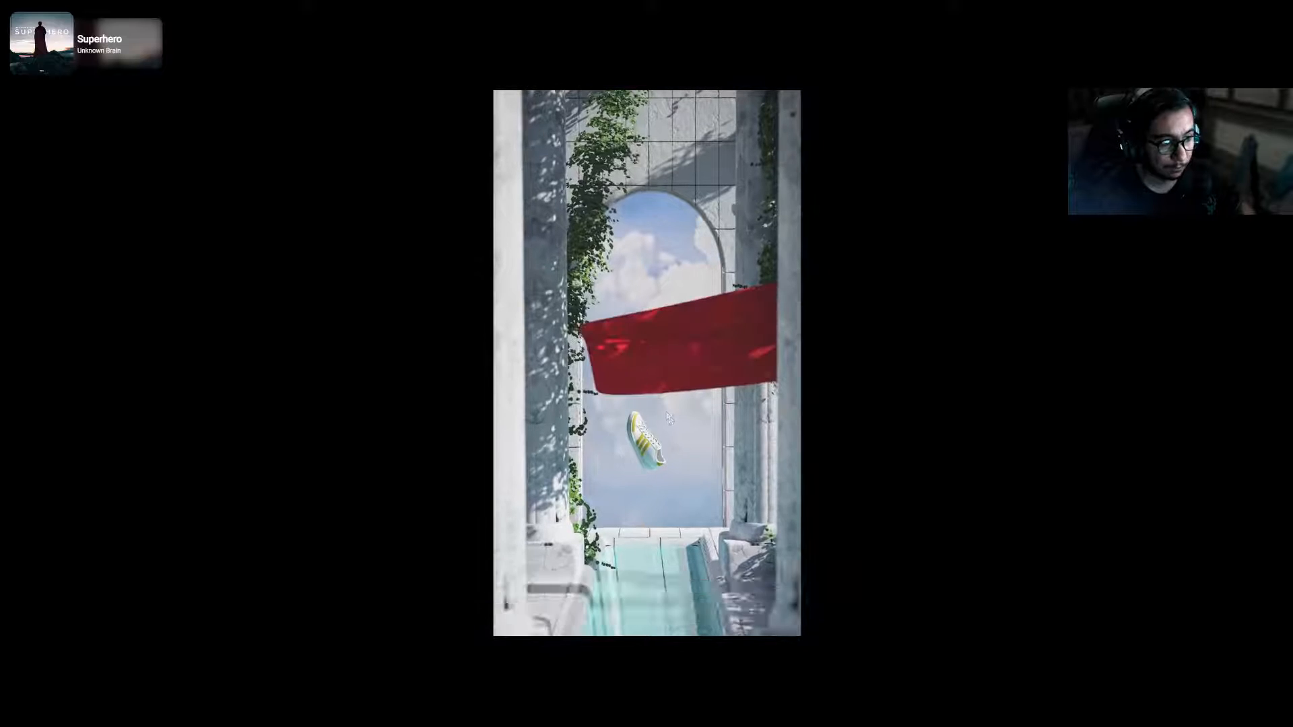
pyautogui.press('space')
pyautogui.hotkey('ctrl', 'f')
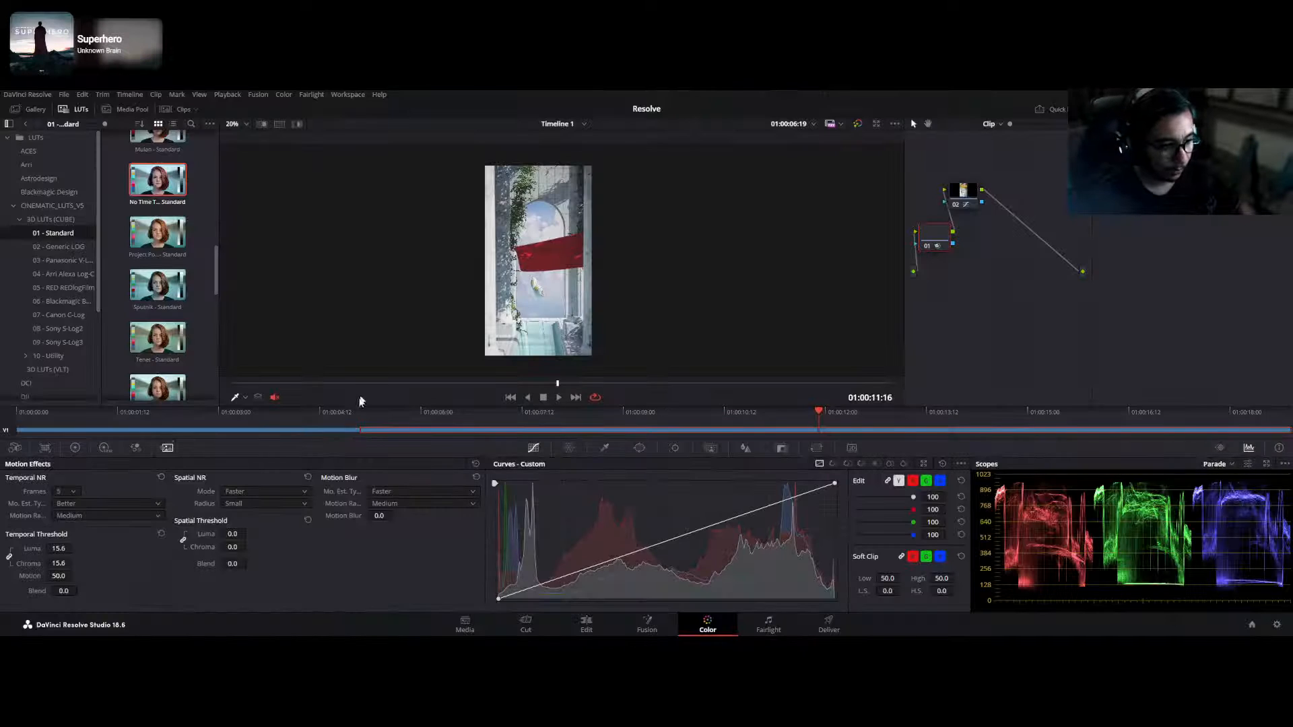
pyautogui.moveTo(337, 386); pyautogui.dragTo(437, 384)
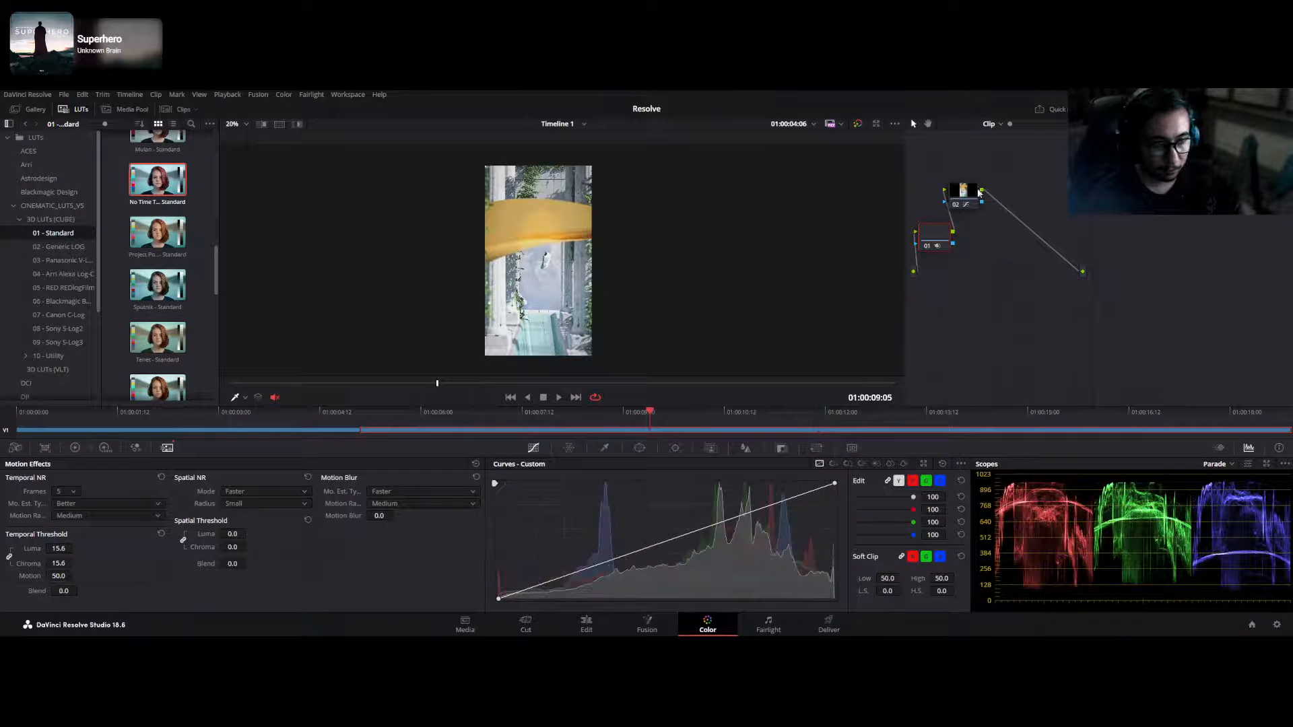
# - Add a serial node after node 02, apply Color Space Transform to it, and set its input color space to ACES (AP1)
pyautogui.hotkey('alt', 's')
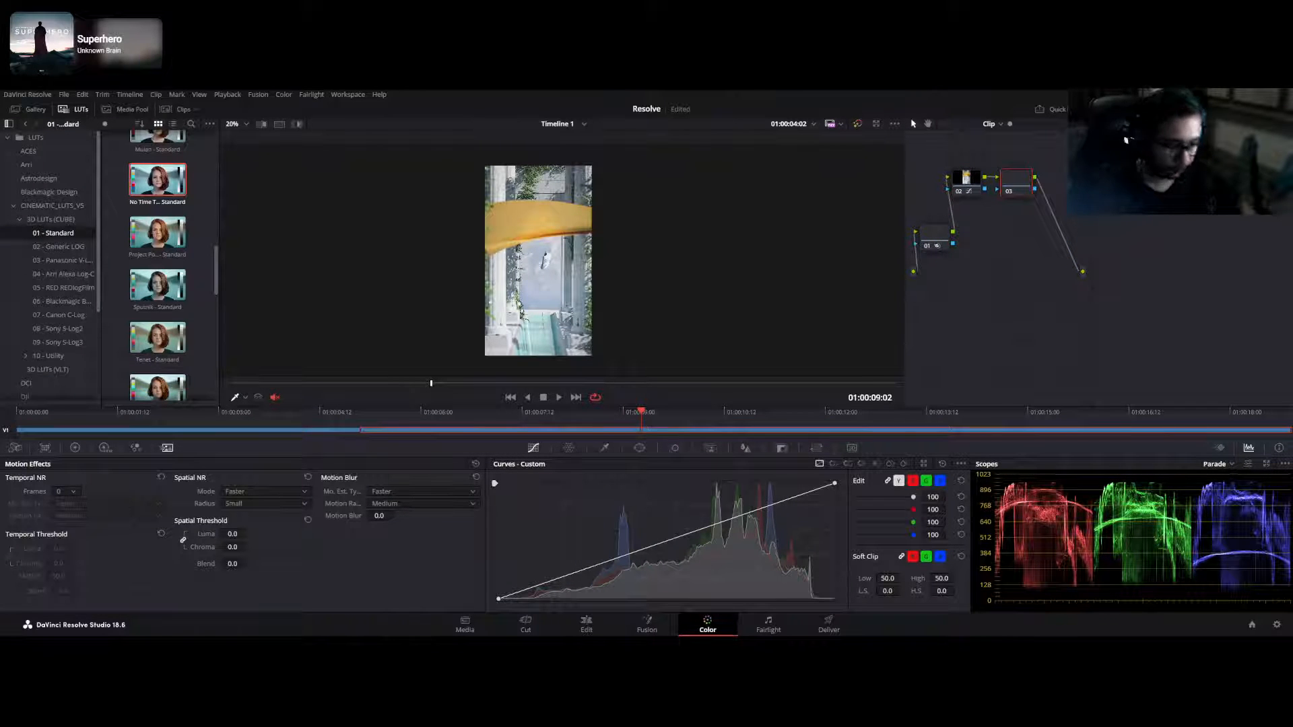
pyautogui.click(1168, 109)
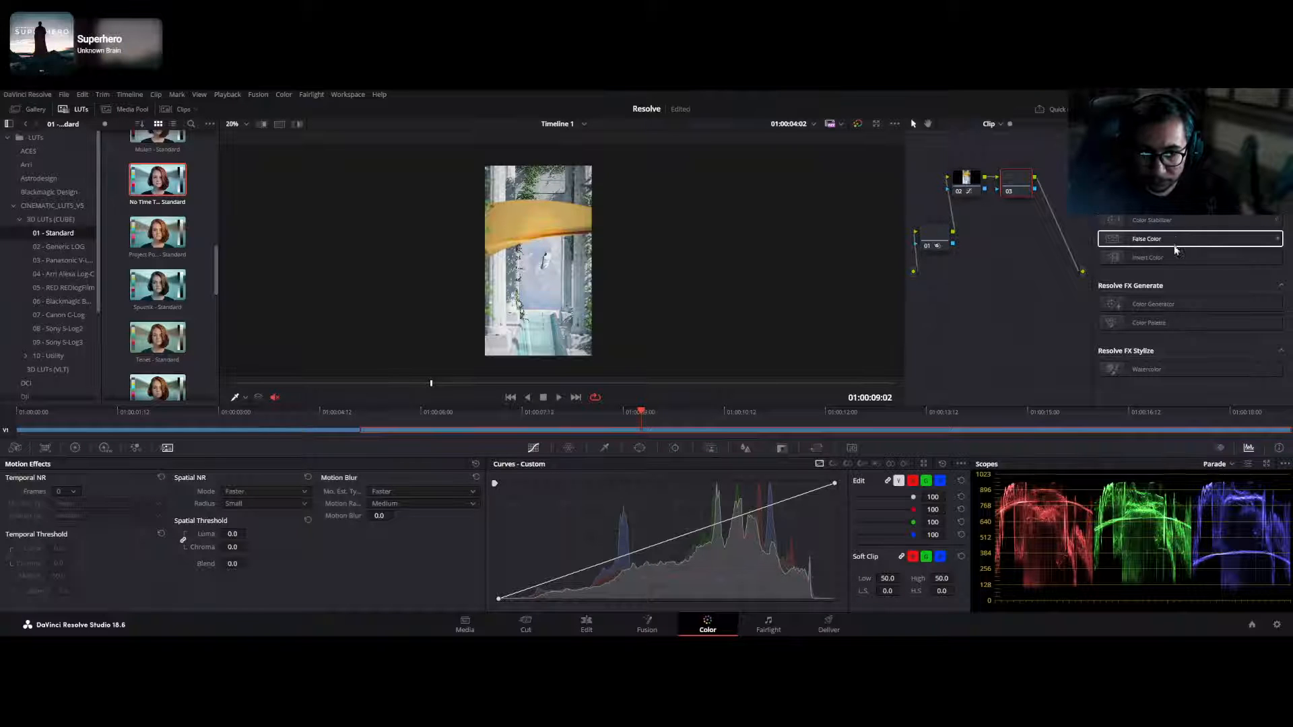
pyautogui.moveTo(1145, 201); pyautogui.dragTo(1016, 182)
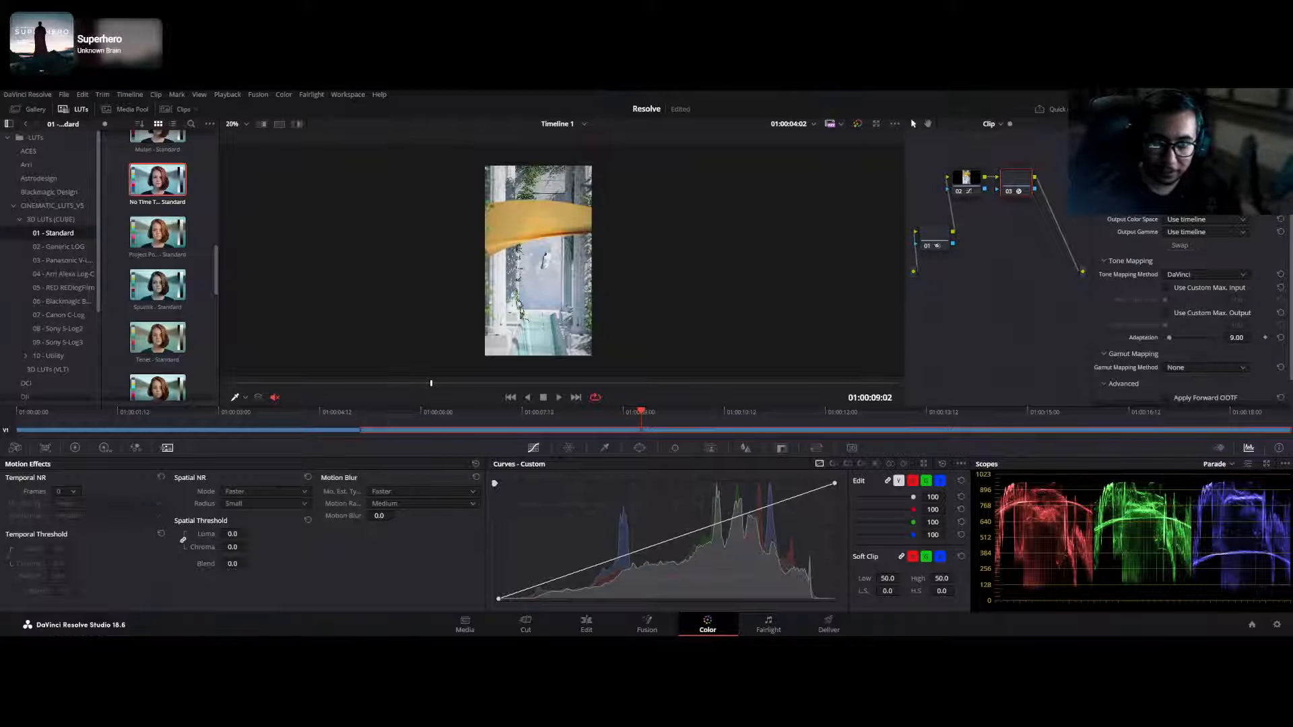
pyautogui.click(1195, 219)
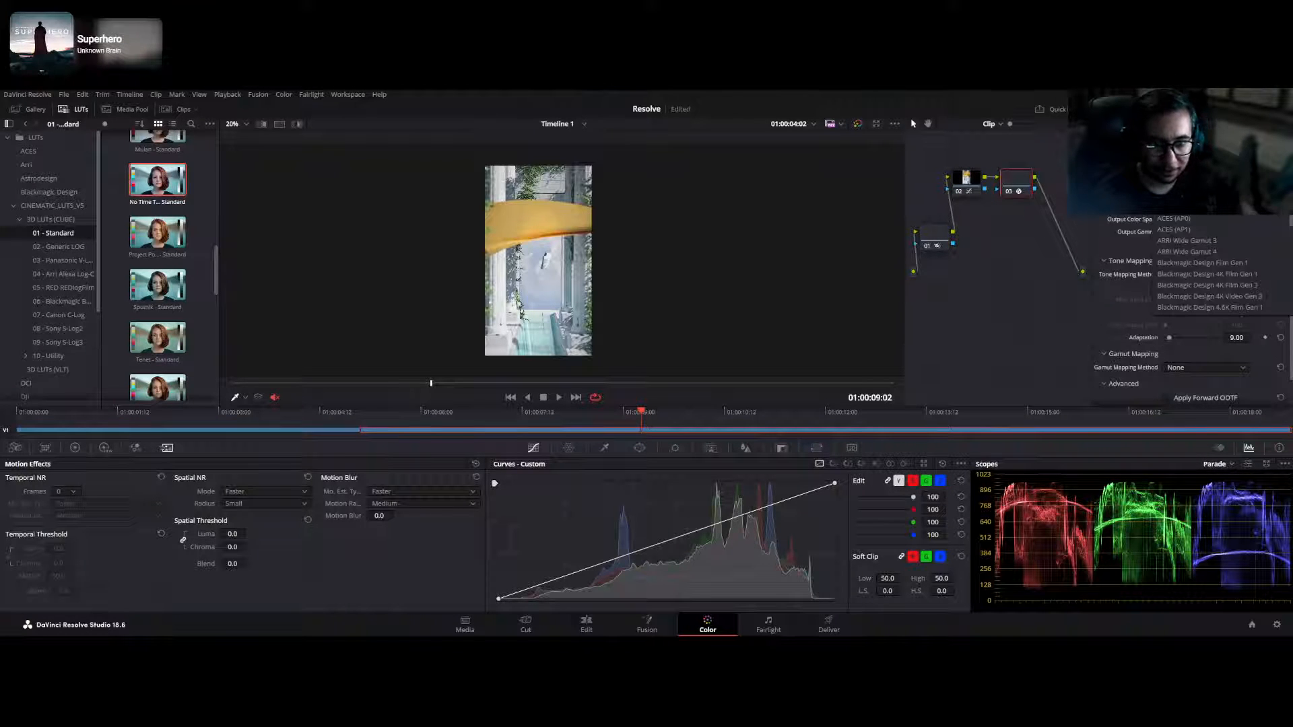
pyautogui.click(1201, 229)
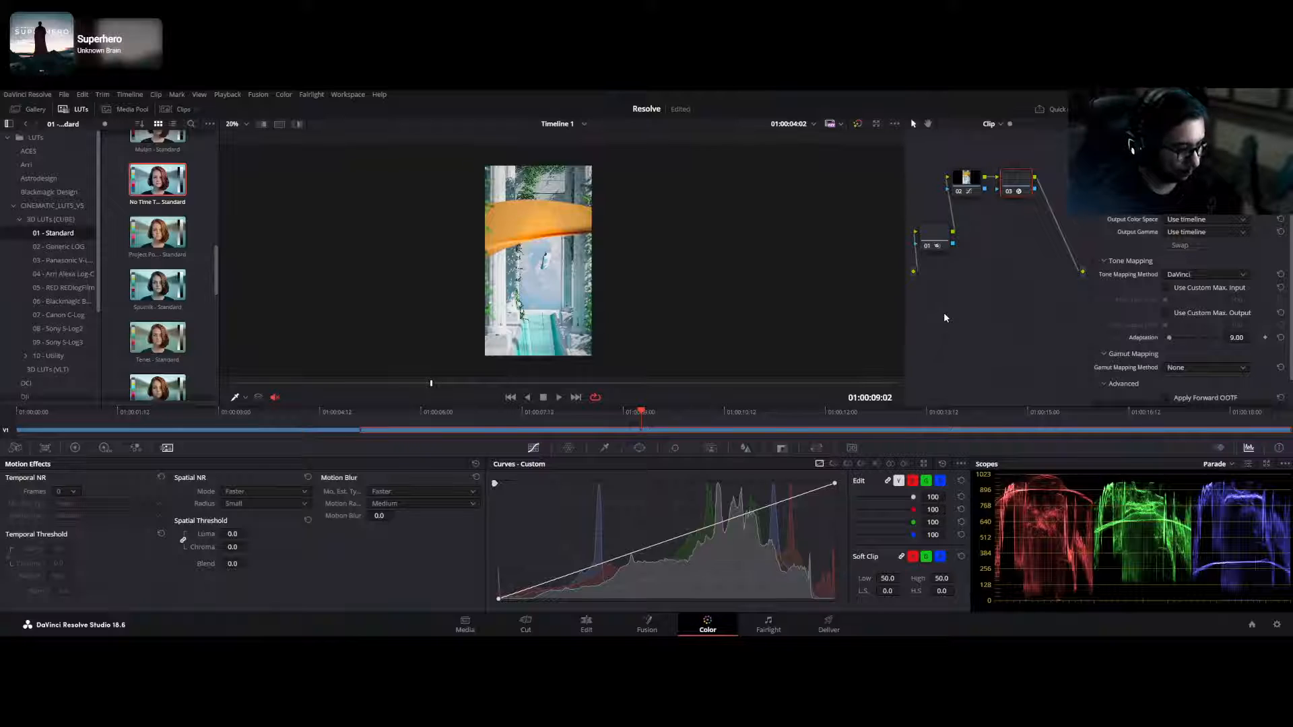
# - Examine the color-transformed clip in full screen, scrubbing forward to the red cloth and the two shoes at 01:00:11:11
pyautogui.hotkey('ctrl', 'f')
pyautogui.moveTo(584, 608); pyautogui.dragTo(639, 615)
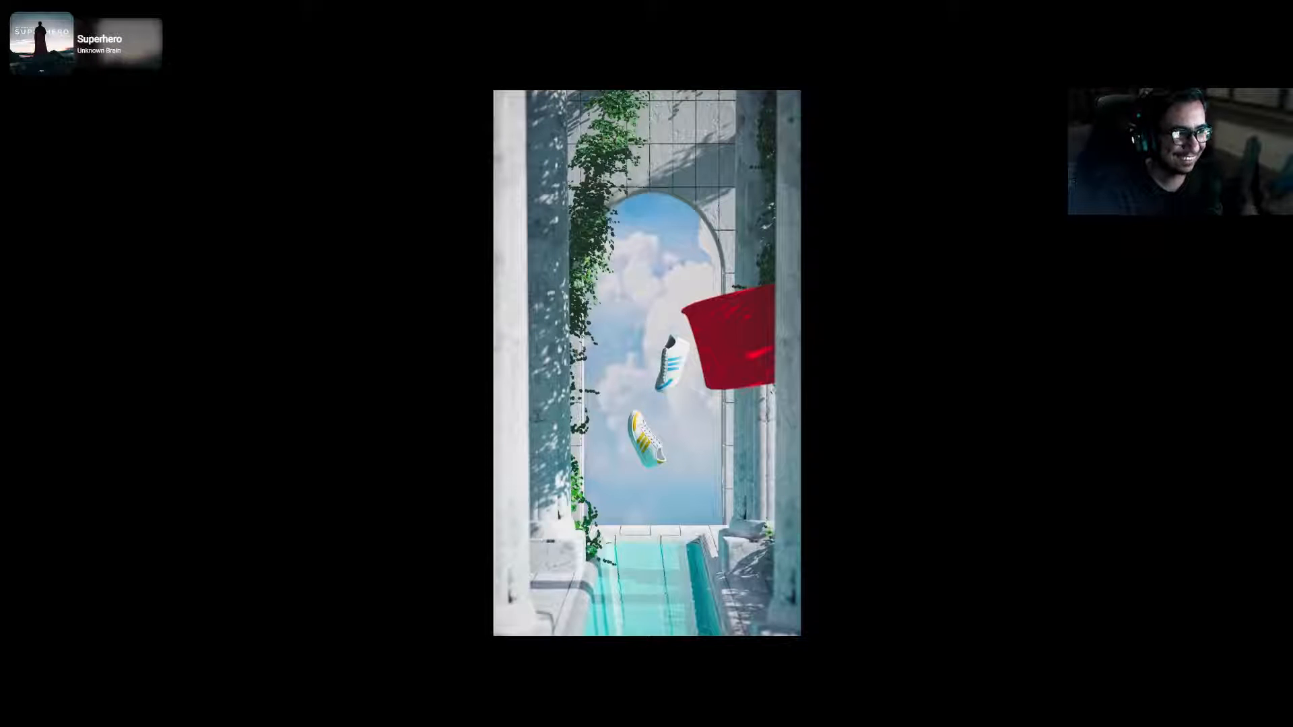
pyautogui.moveTo(691, 475)
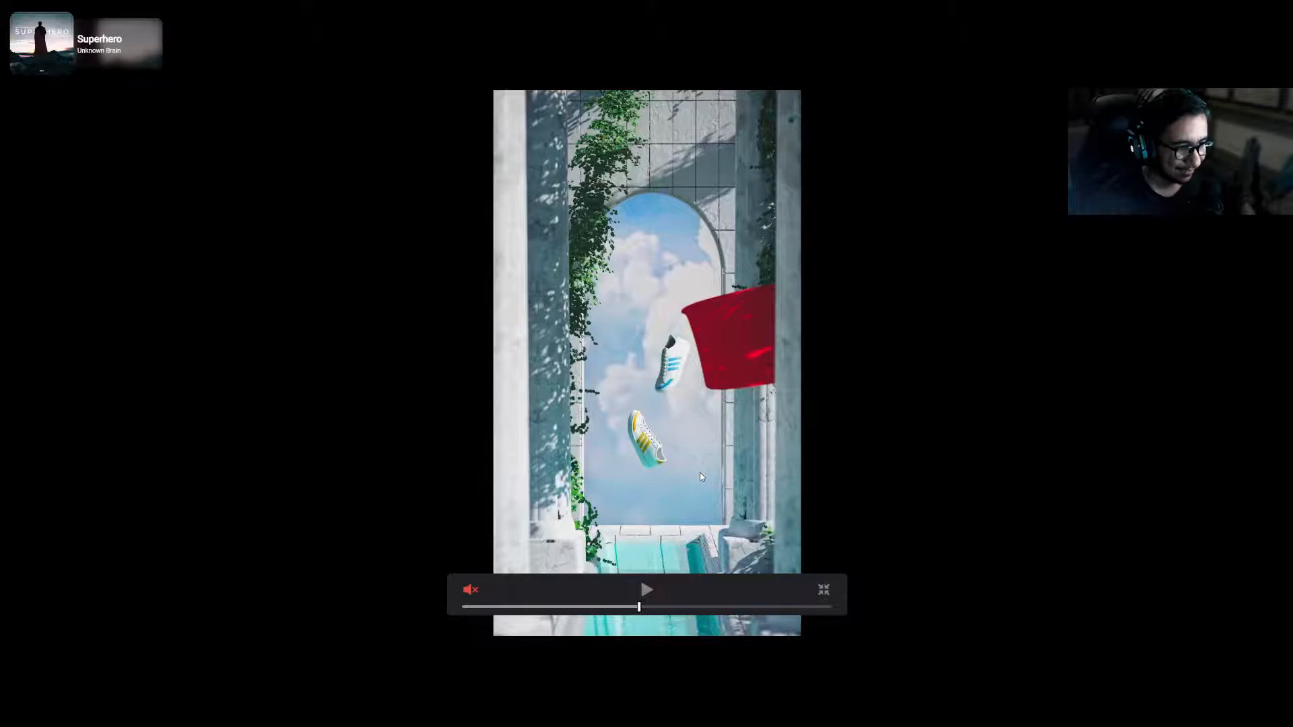
pyautogui.press('Escape')
# - Arrange nodes 01, 02 and 03 in one row along the top of the node graph and show the primaries color wheels
pyautogui.moveTo(934, 241); pyautogui.dragTo(1053, 165)
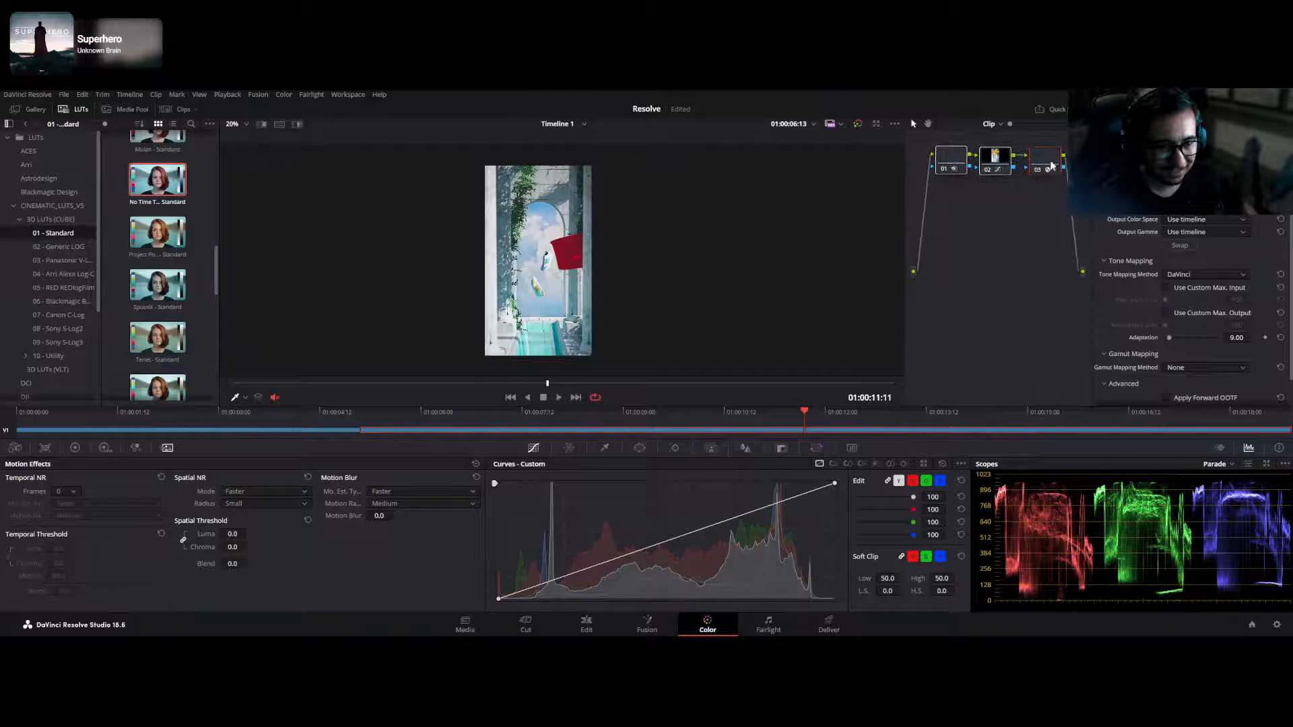
pyautogui.click(1037, 206)
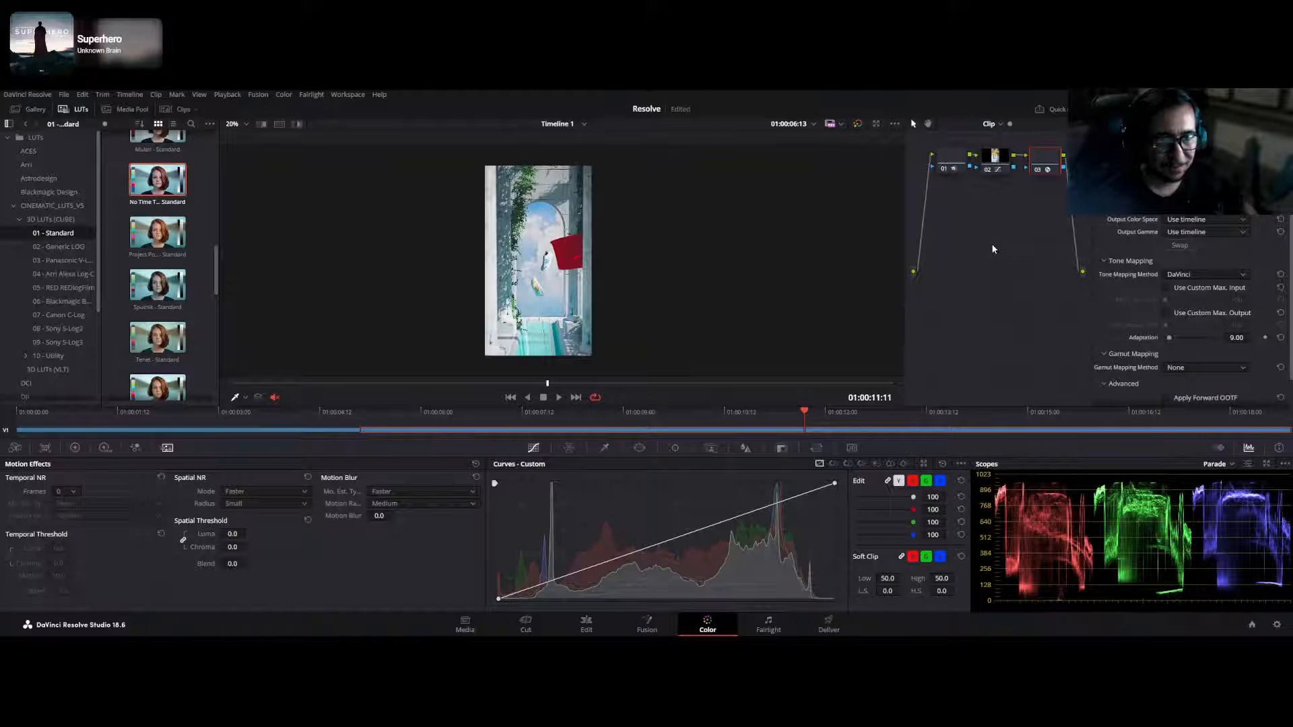
pyautogui.click(75, 447)
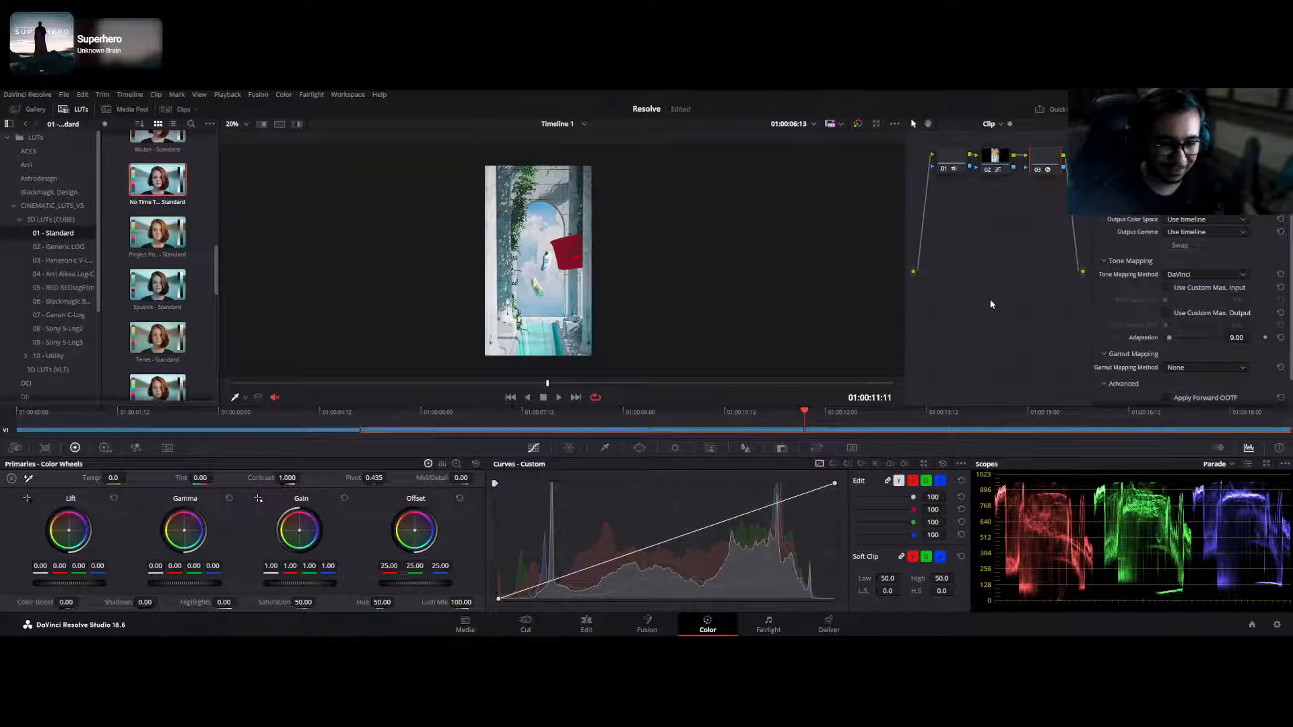
pyautogui.moveTo(946, 170); pyautogui.dragTo(938, 171)
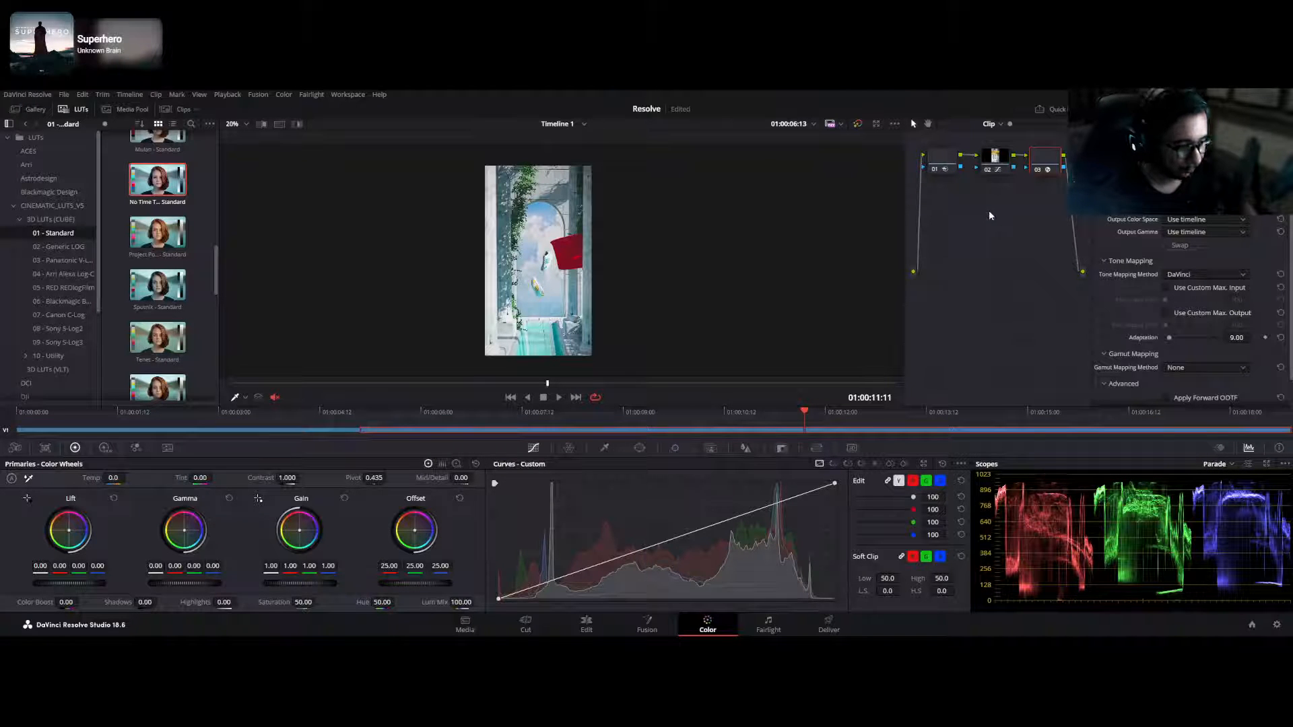
# - Scrub through the clip in full screen from its first frame to the three shoes, ending on the blue cloth at 01:00:05:18
pyautogui.hotkey('ctrl', 'f')
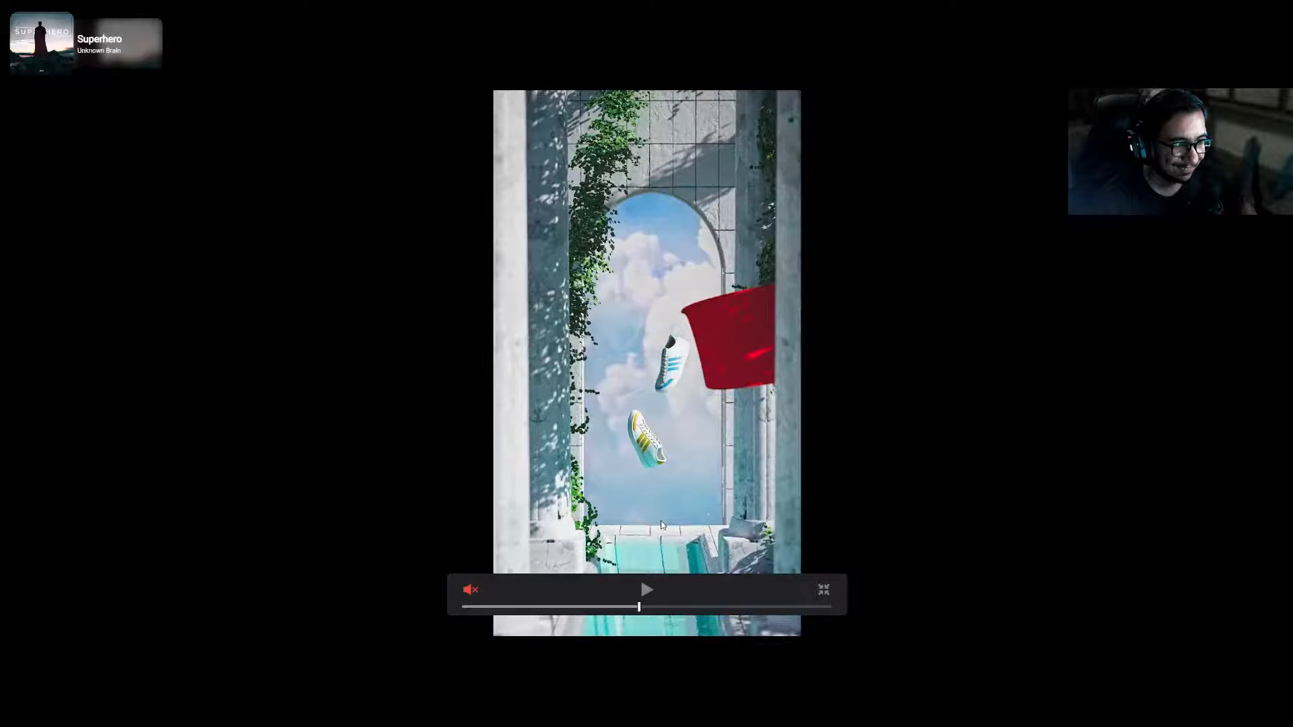
pyautogui.moveTo(571, 608)
pyautogui.mouseDown()
pyautogui.moveTo(464, 609)
pyautogui.moveTo(577, 616)
pyautogui.mouseUp()
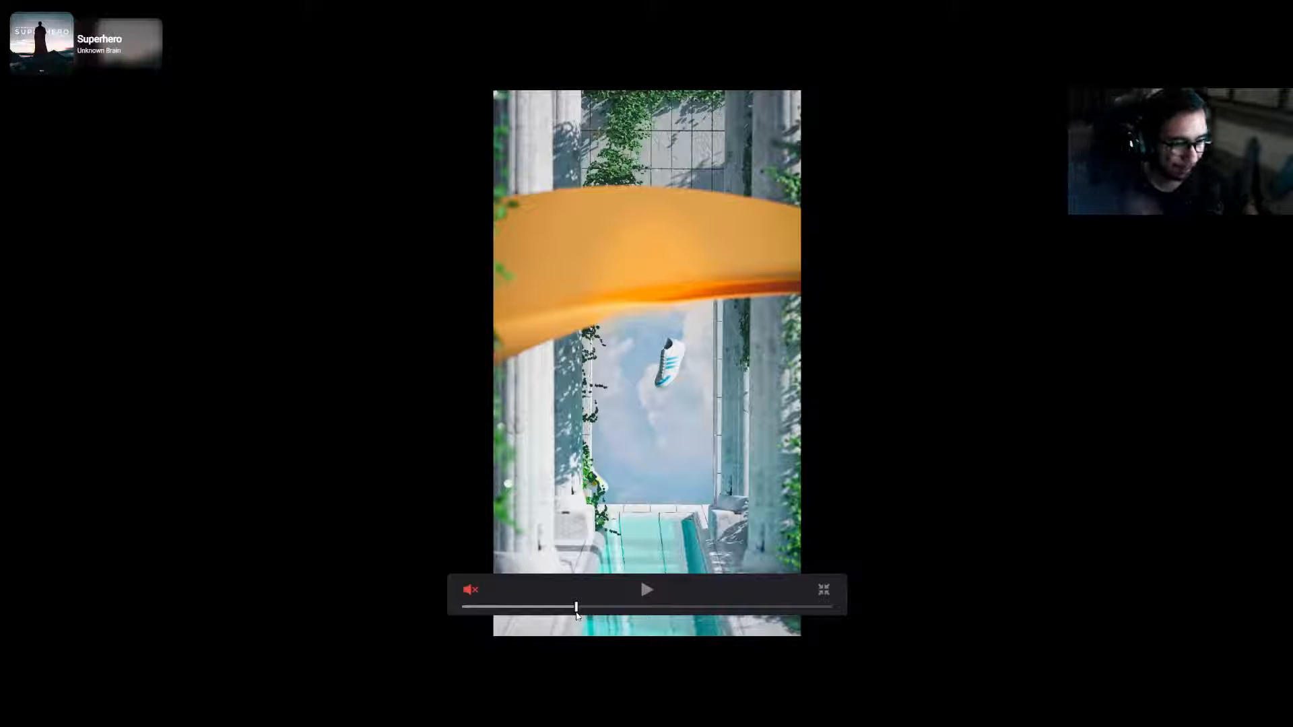
pyautogui.click(569, 607)
pyautogui.moveTo(568, 608); pyautogui.dragTo(412, 603)
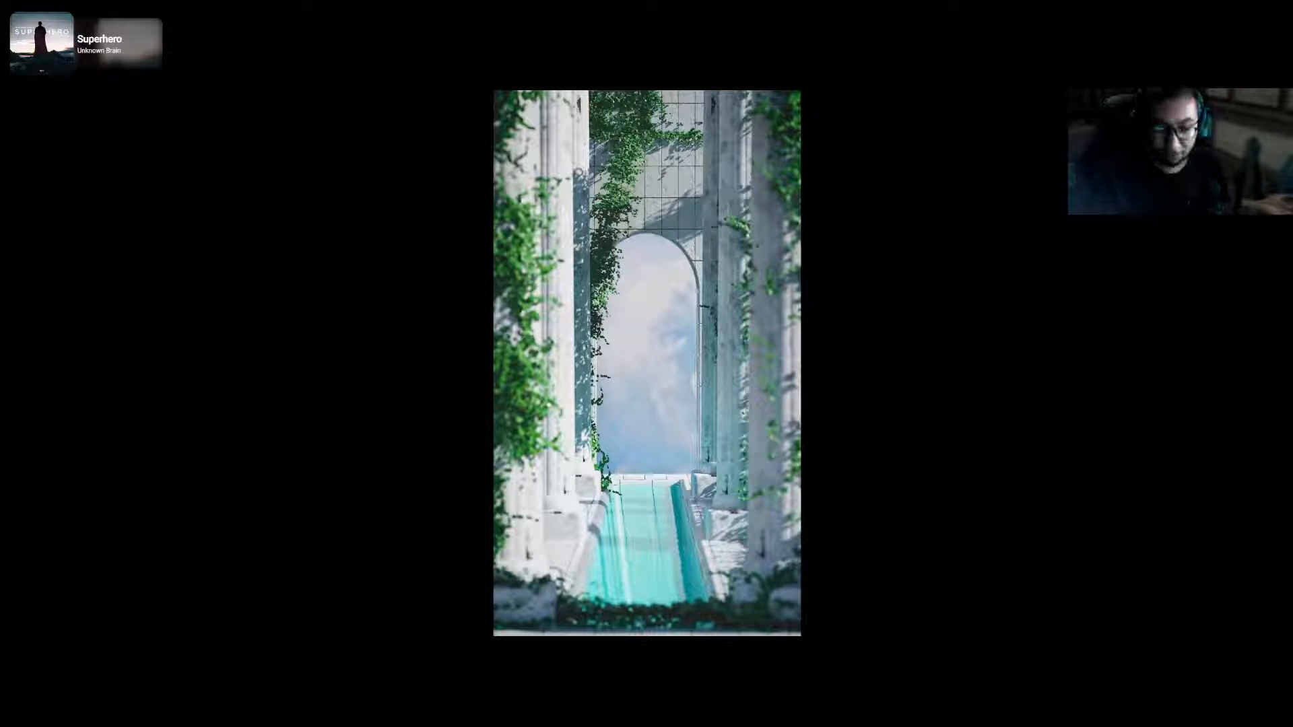
pyautogui.moveTo(422, 631)
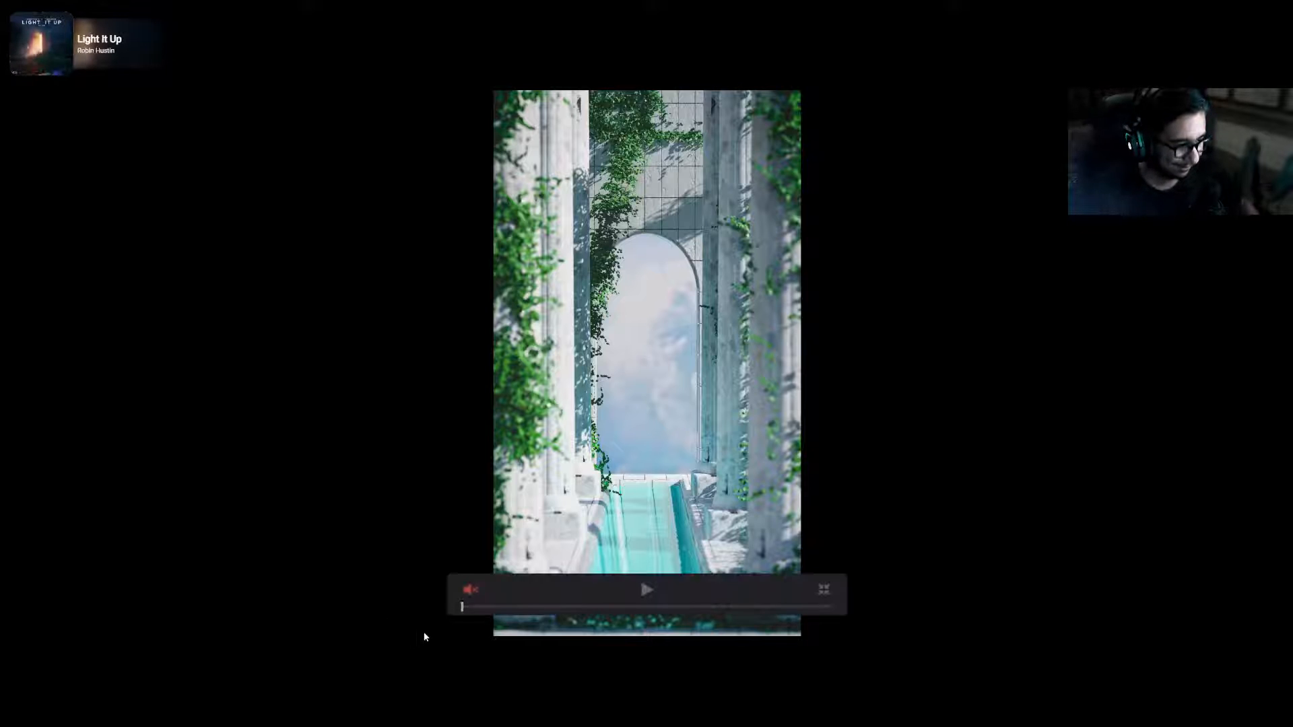
pyautogui.moveTo(464, 607); pyautogui.dragTo(715, 600)
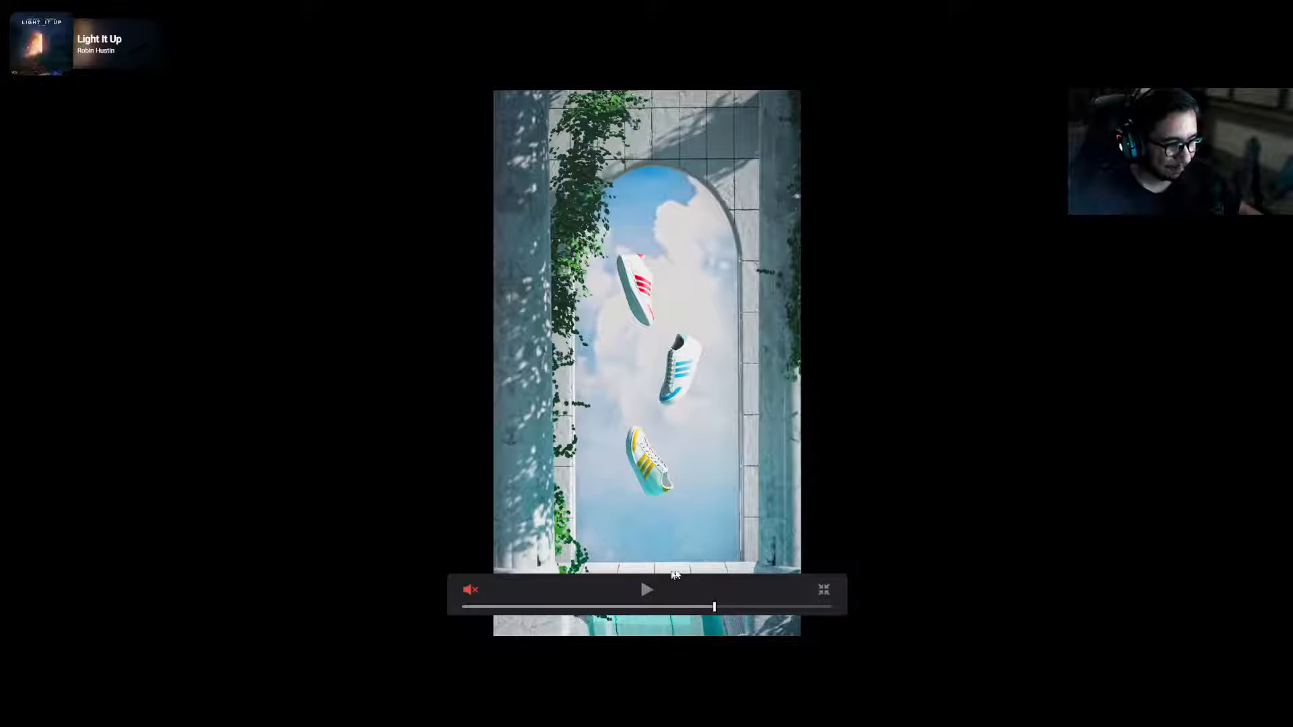
pyautogui.moveTo(585, 609); pyautogui.dragTo(556, 608)
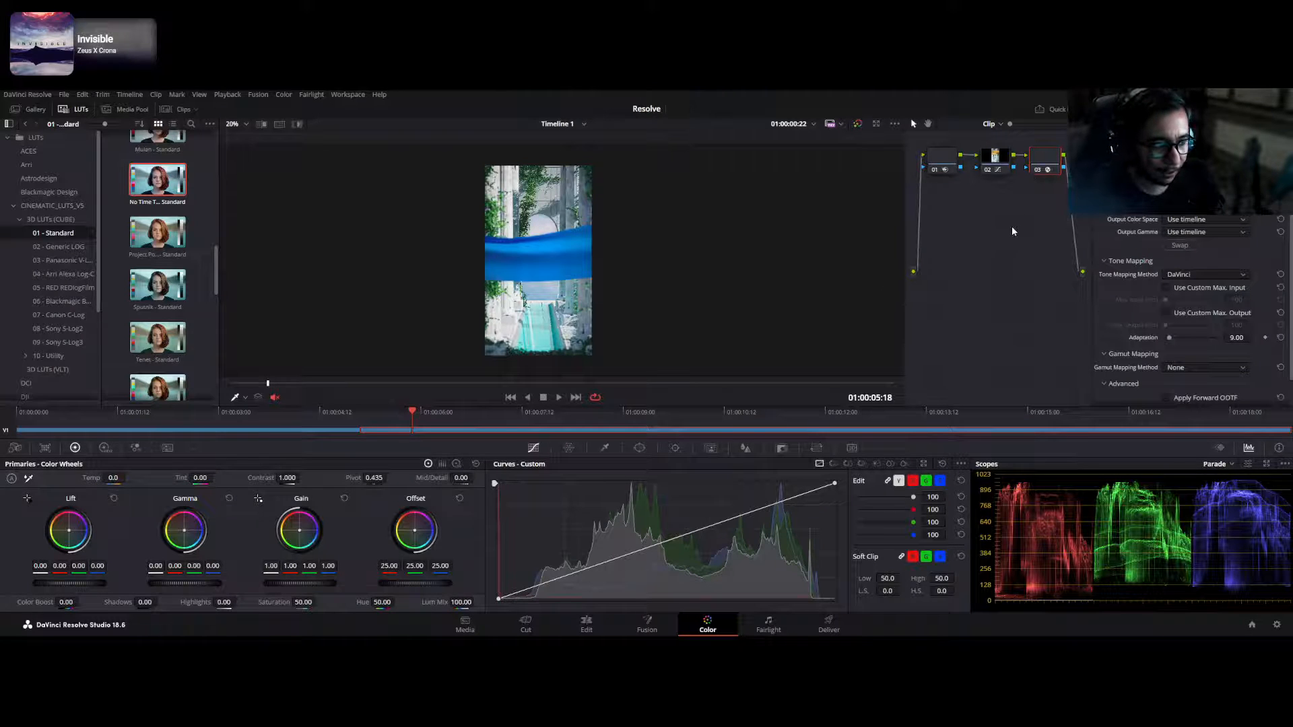
# - Add a serial node after node 03, place it beneath node 01, and show the HSL qualifier
pyautogui.hotkey('alt', 's')
pyautogui.moveTo(937, 200); pyautogui.dragTo(934, 224)
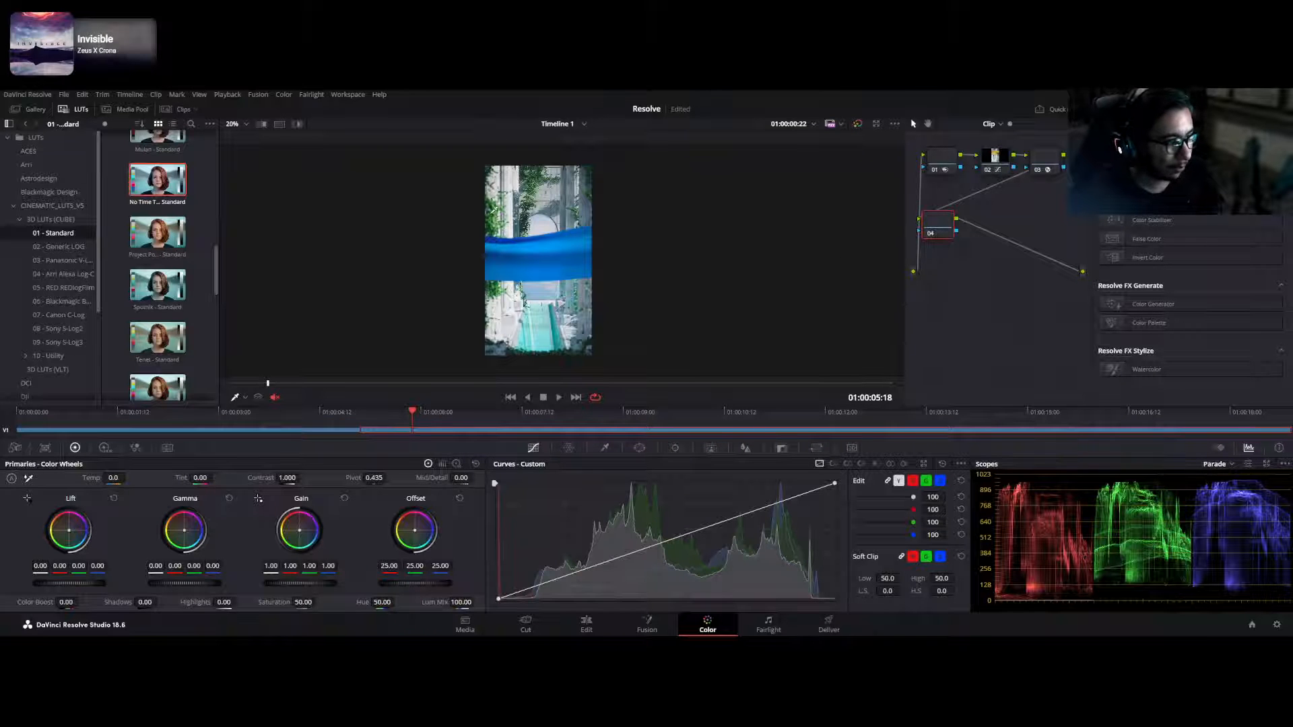
pyautogui.scroll(4, 494, 227)
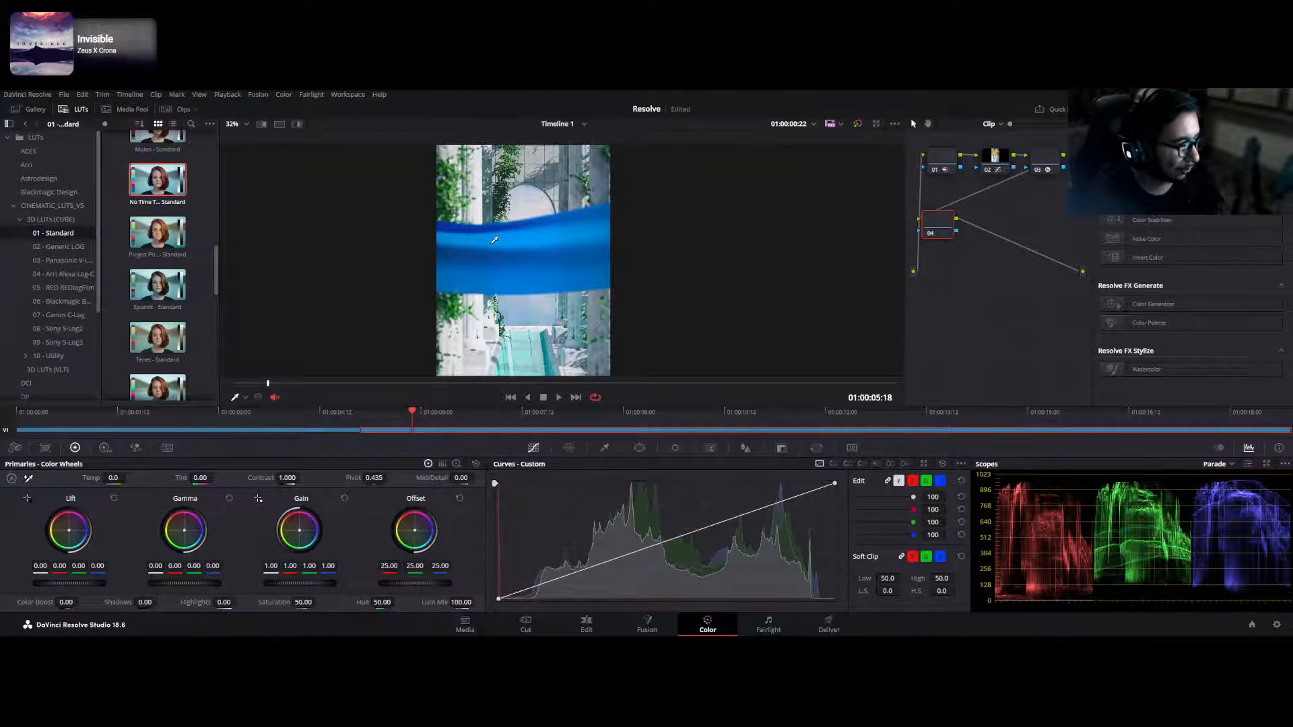
pyautogui.click(605, 449)
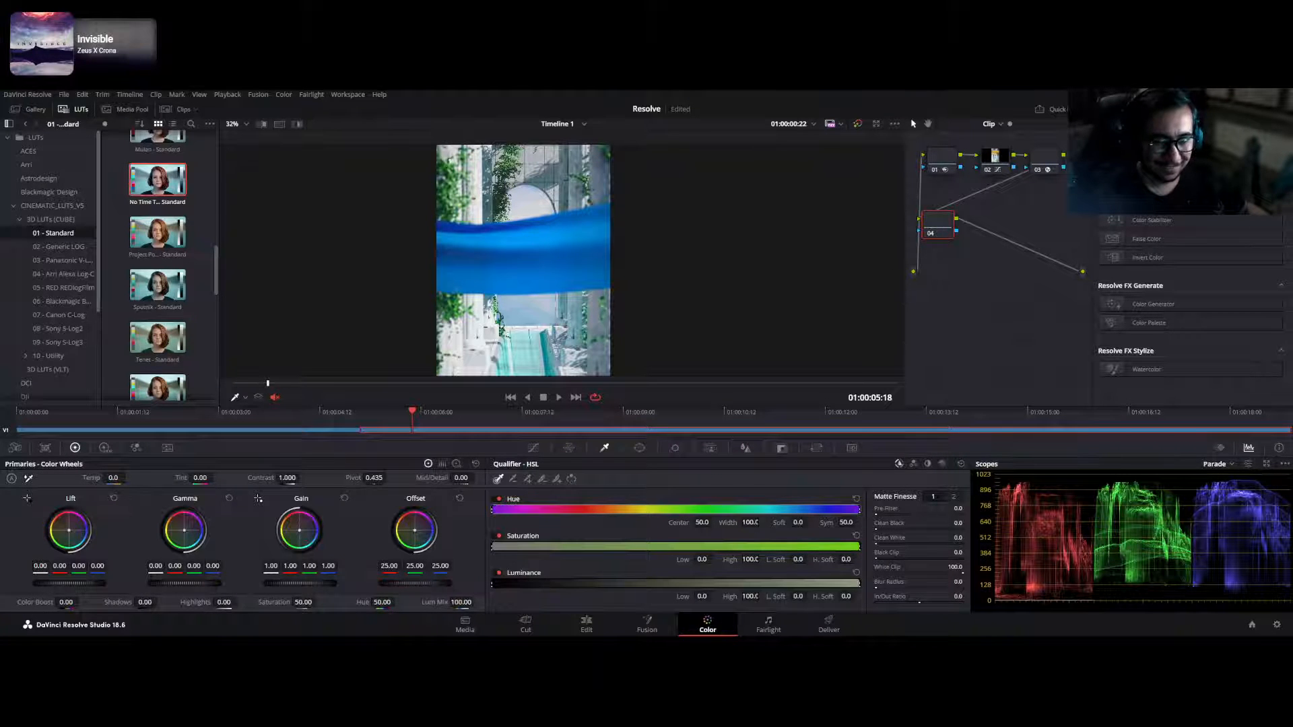
pyautogui.scroll(5, 1191, 310)
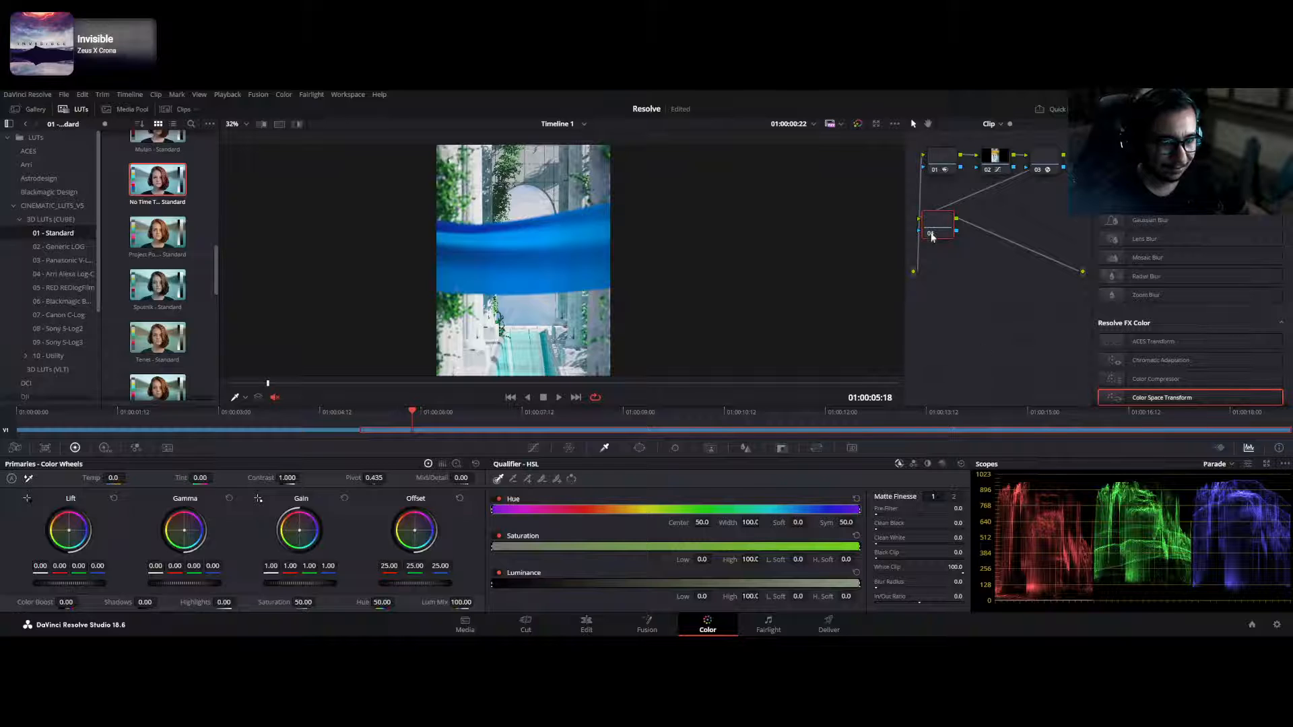
pyautogui.moveTo(938, 226); pyautogui.dragTo(940, 226)
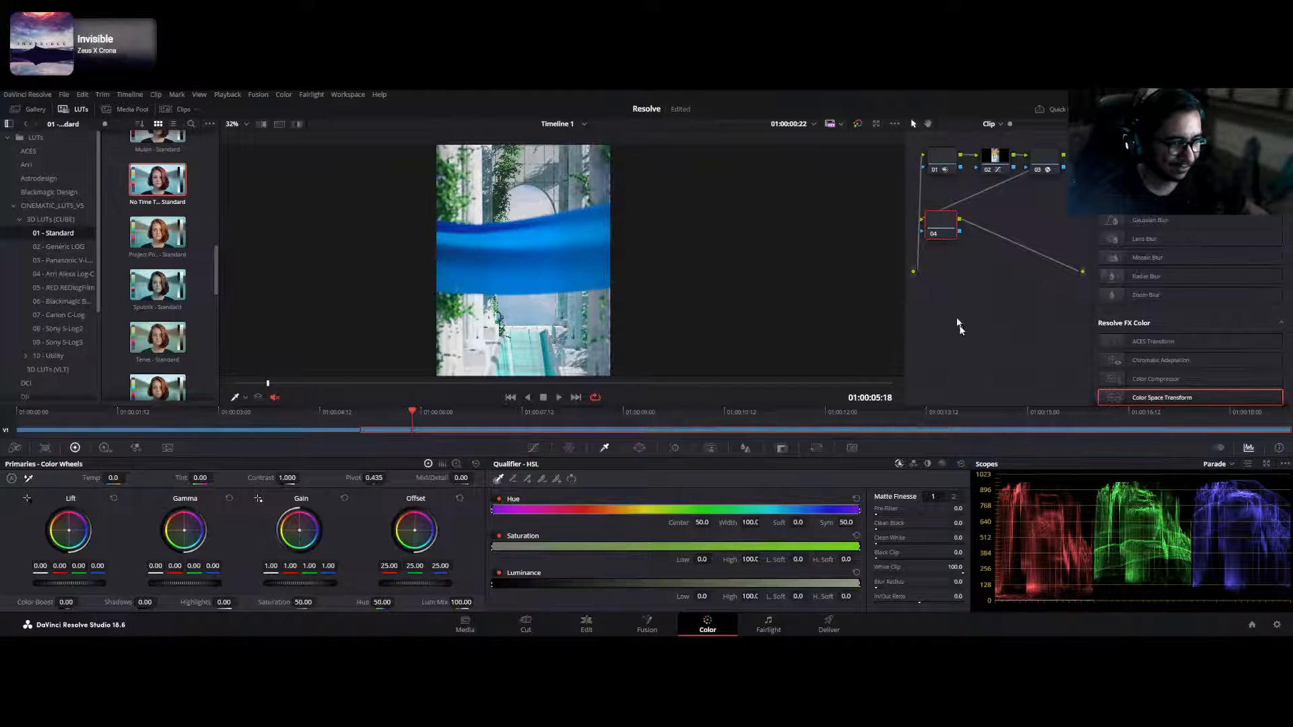
# - At 01:00:05:05, key the green ivy in node 04 by sampling its leaves, and raise the matte's Clean White to 18.6
pyautogui.moveTo(413, 416)
pyautogui.mouseDown()
pyautogui.moveTo(470, 418)
pyautogui.moveTo(422, 419)
pyautogui.mouseUp()
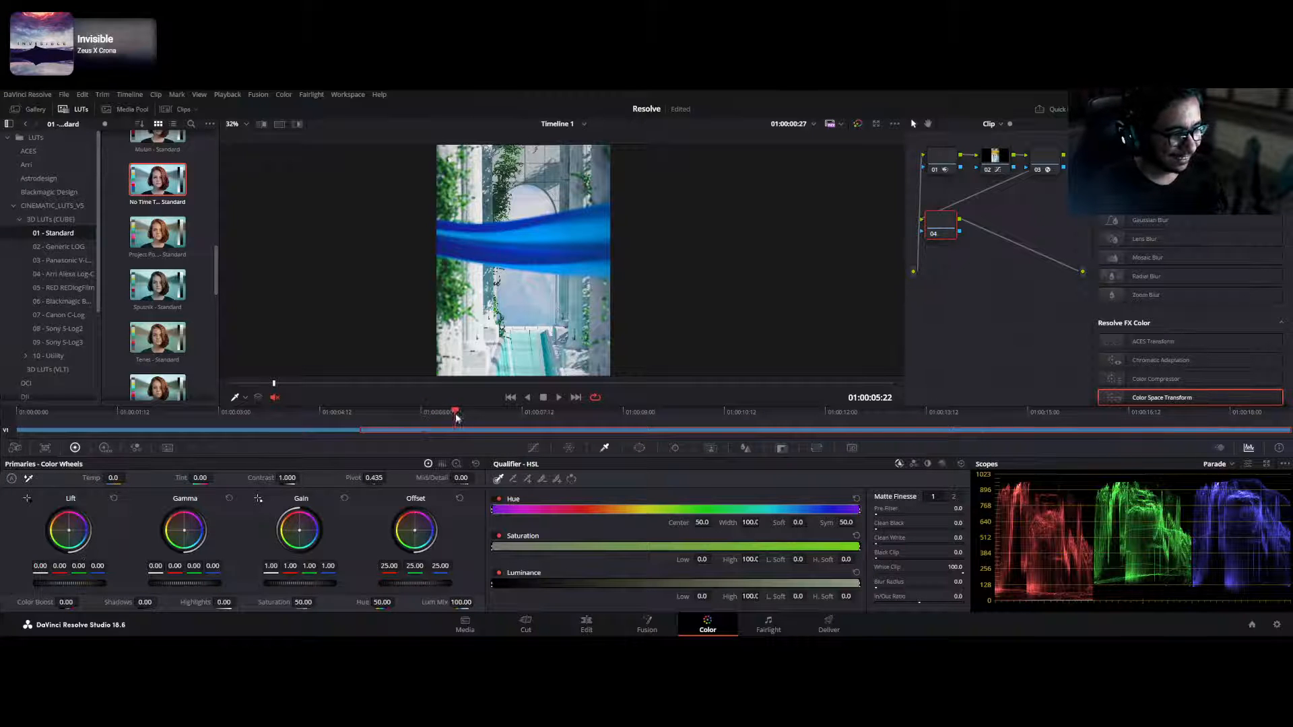
pyautogui.moveTo(457, 415); pyautogui.dragTo(378, 412)
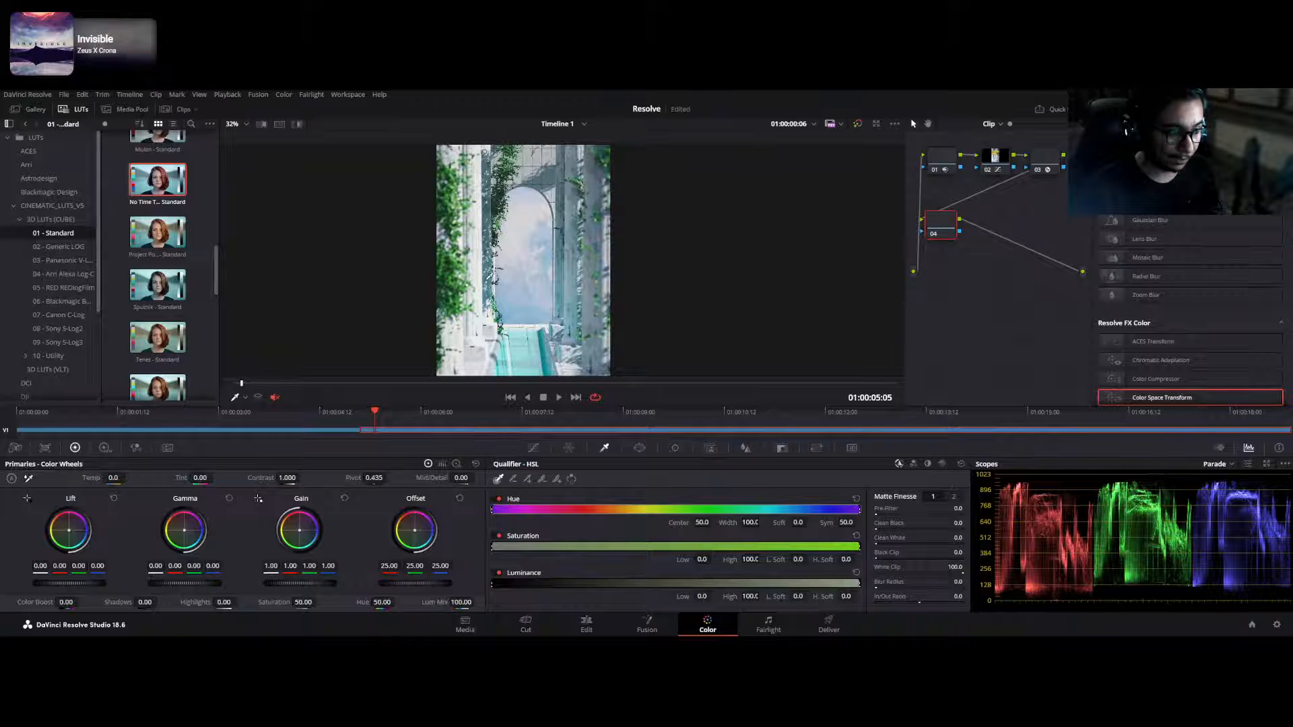
pyautogui.scroll(2, 983, 266)
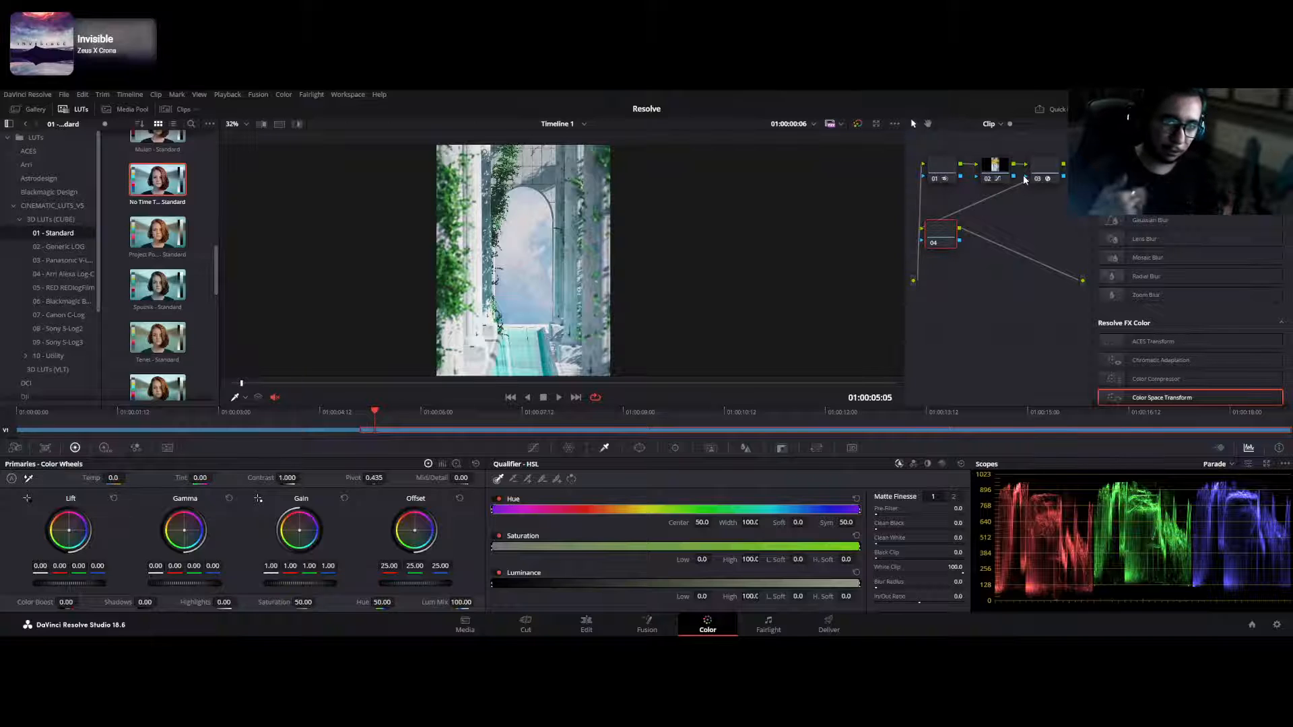
pyautogui.click(941, 242)
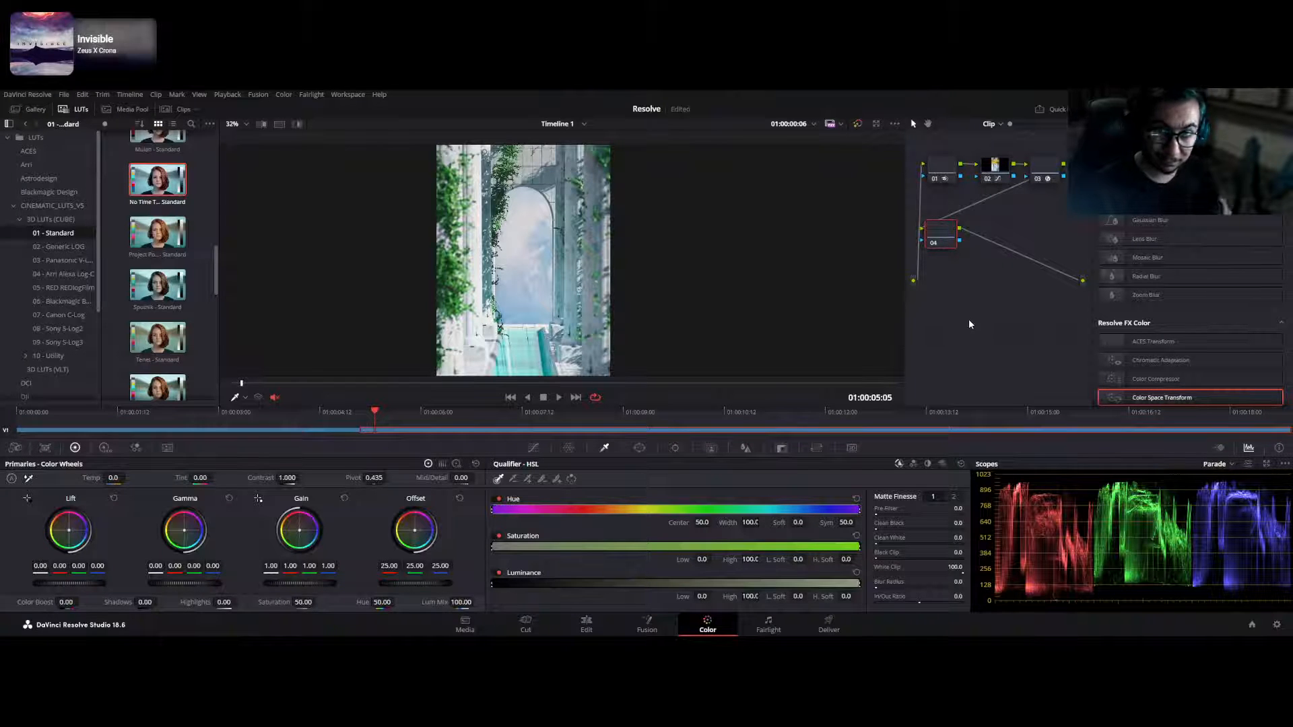
pyautogui.moveTo(939, 244); pyautogui.dragTo(937, 244)
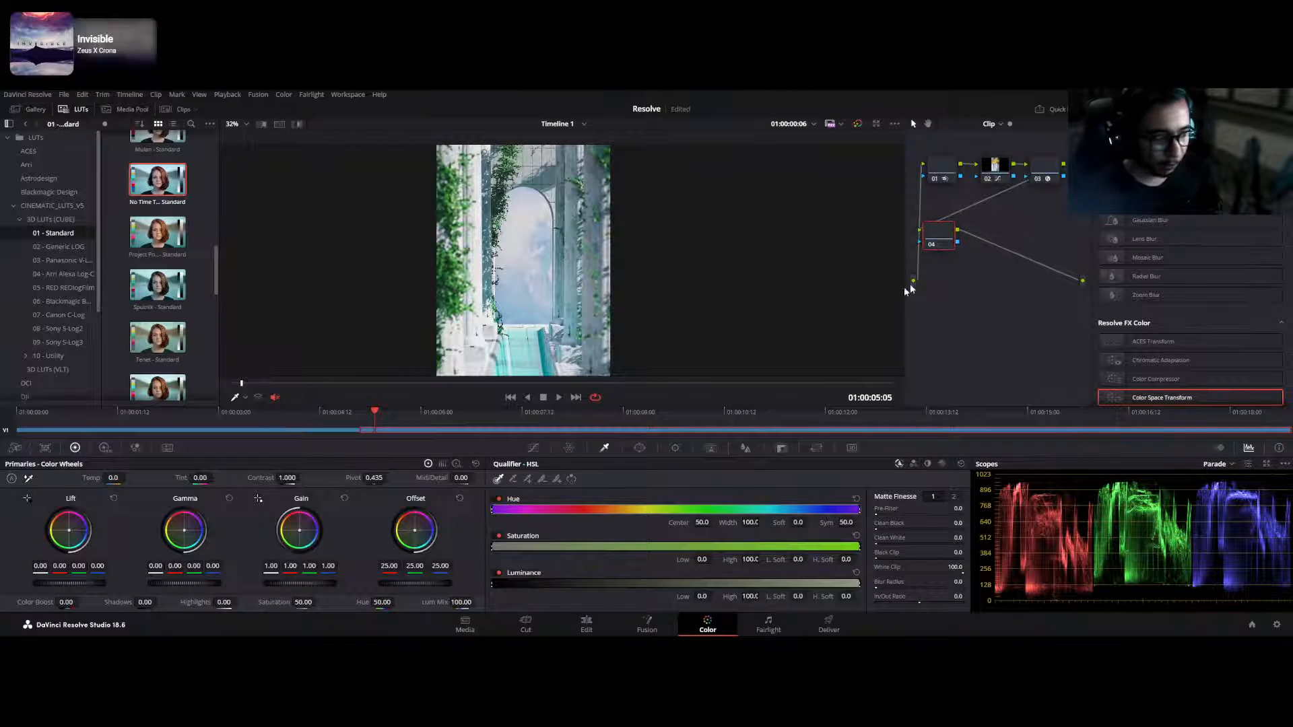
pyautogui.click(455, 261)
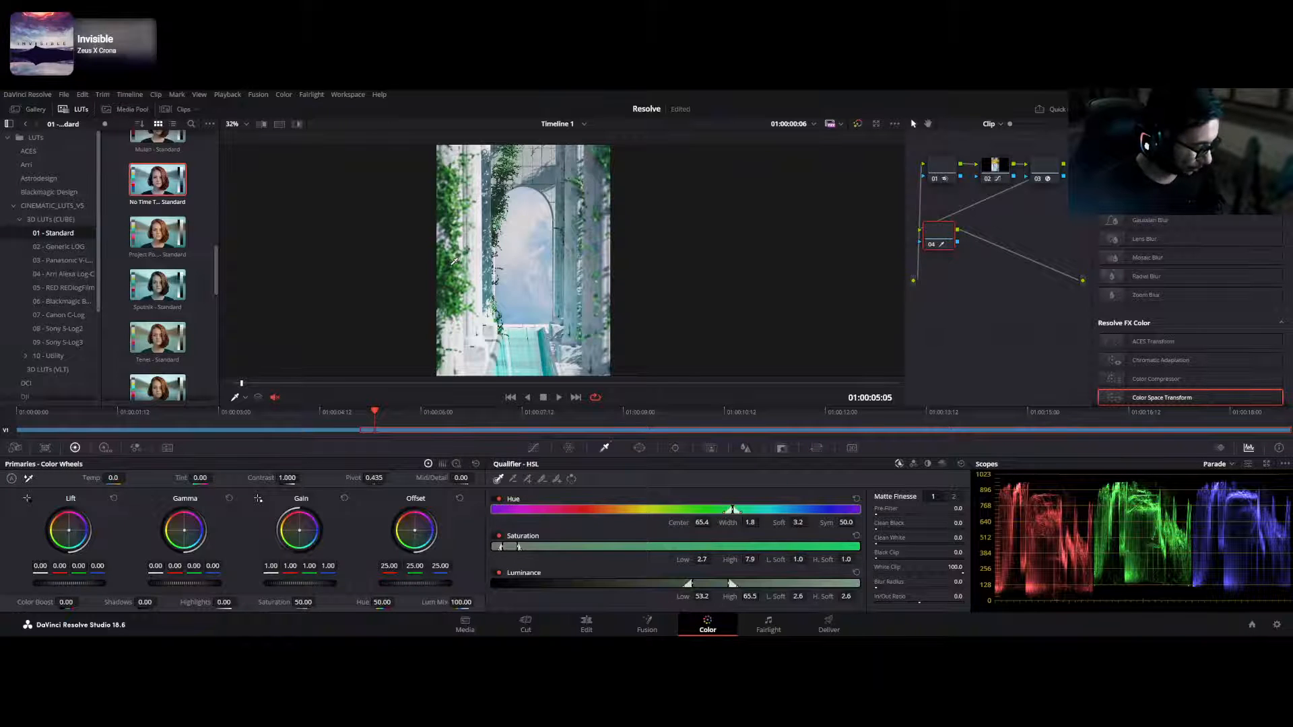
pyautogui.hotkey('shift', 'h')
pyautogui.moveTo(455, 260); pyautogui.dragTo(455, 254)
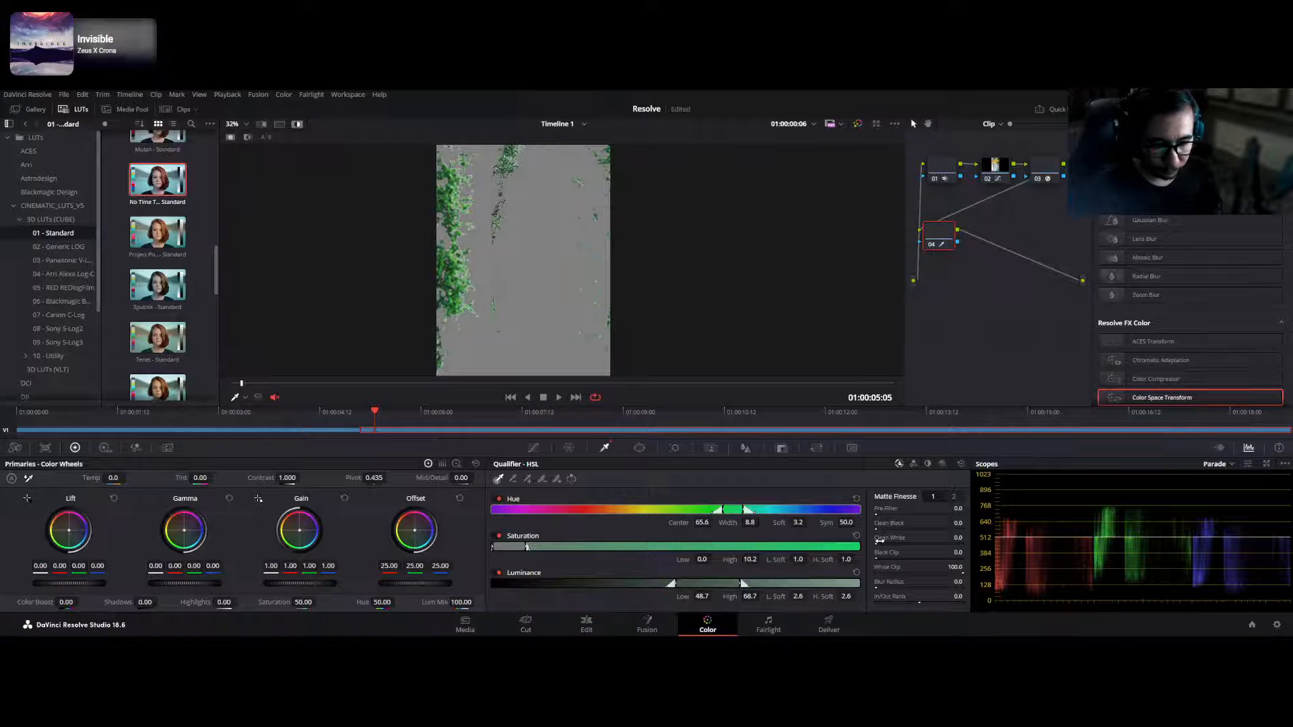
pyautogui.moveTo(879, 540); pyautogui.dragTo(893, 540)
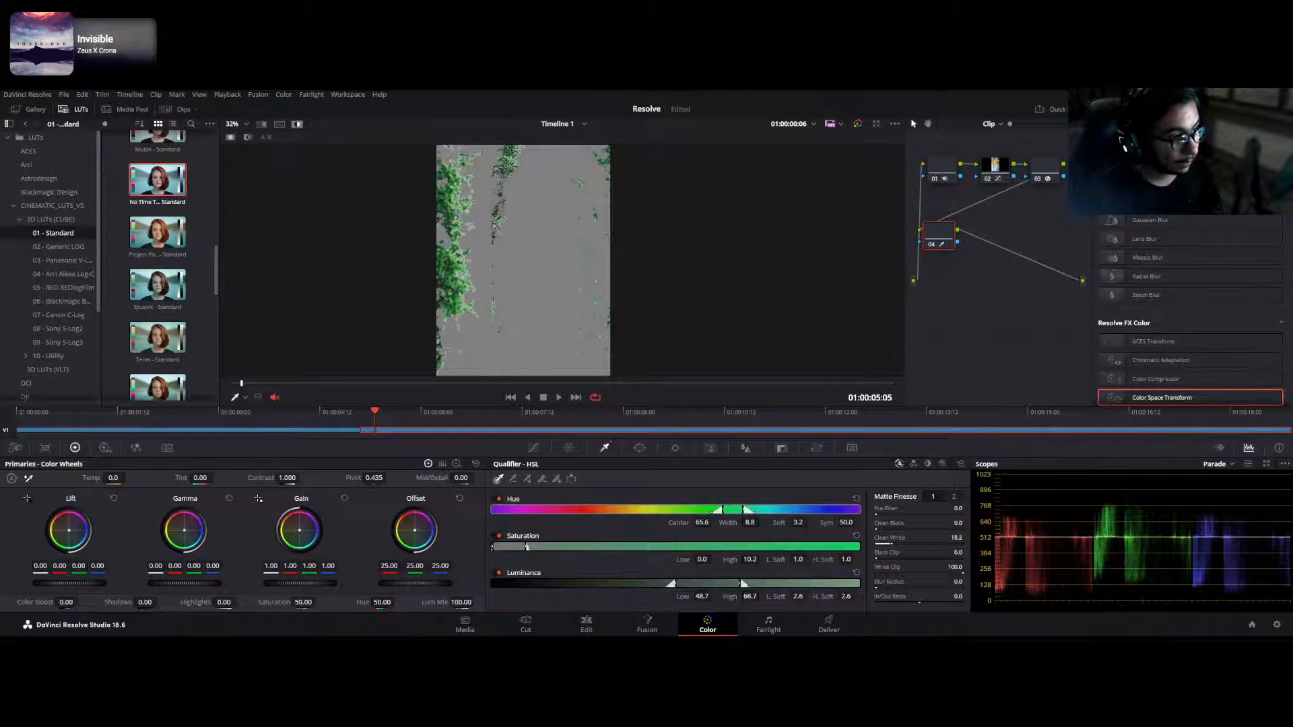
pyautogui.hotkey('shift', 'h')
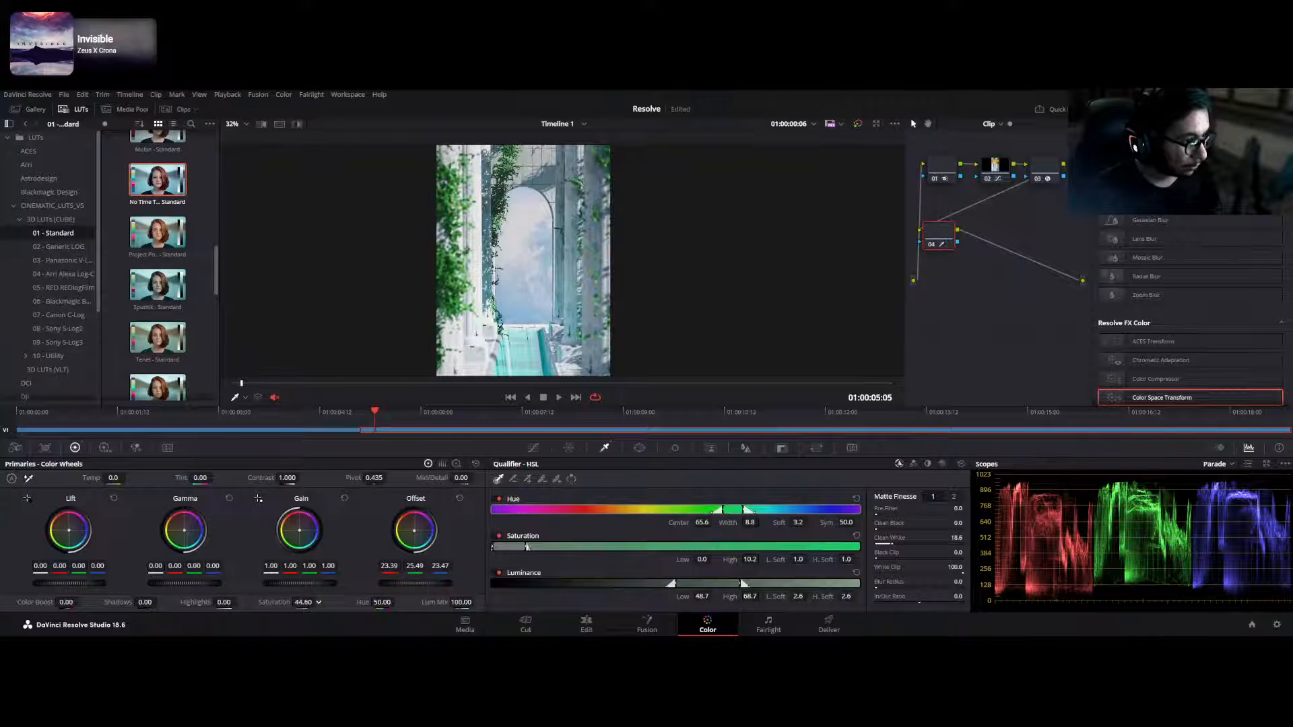
# - Grade the keyed ivy with offset 23.79/25.89/23.87, saturation 32.40 and Mid/Detail 19.00, and check it in full-screen playback
pyautogui.moveTo(303, 602); pyautogui.dragTo(290, 602)
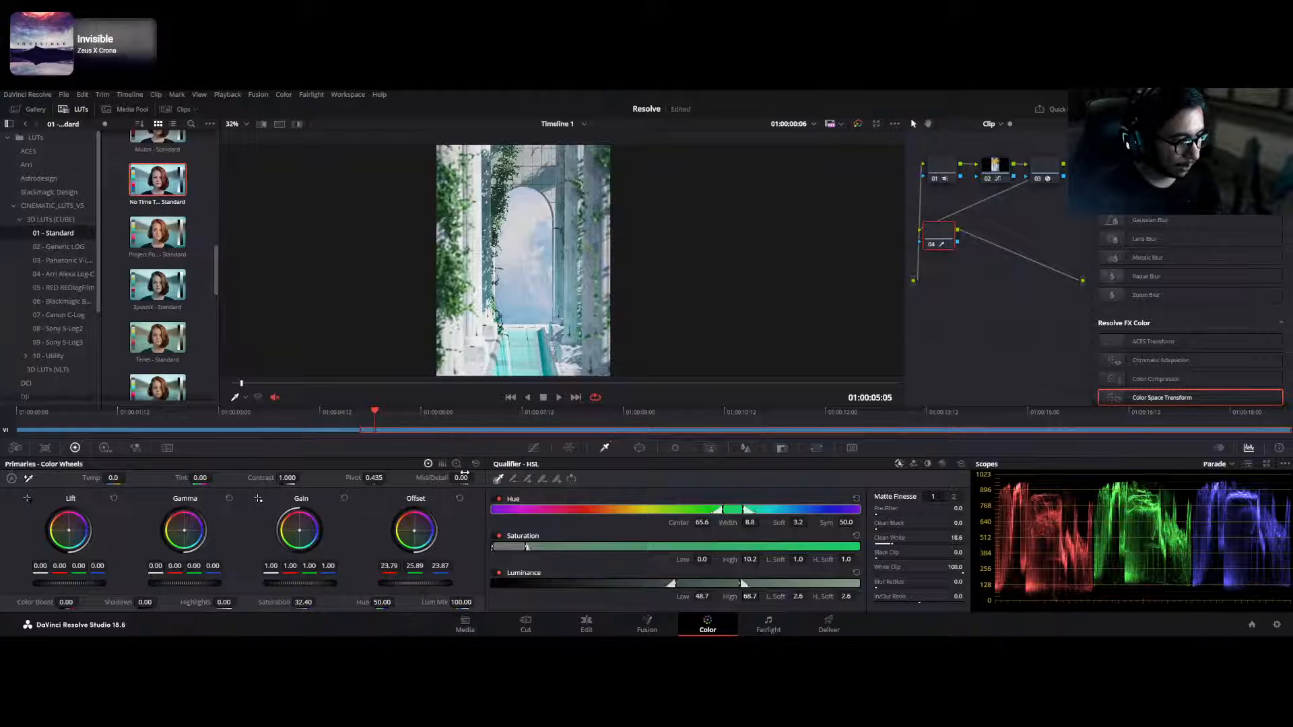
pyautogui.moveTo(463, 477); pyautogui.dragTo(476, 477)
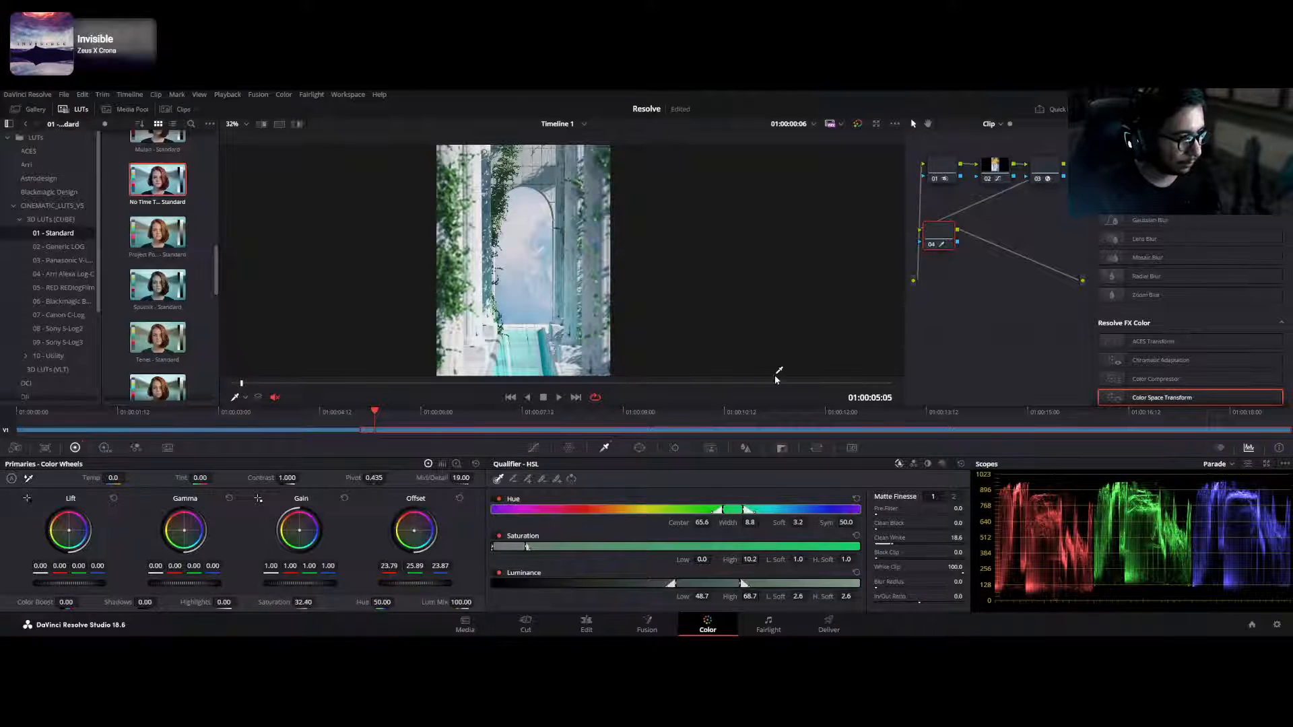
pyautogui.hotkey('ctrl', 'f')
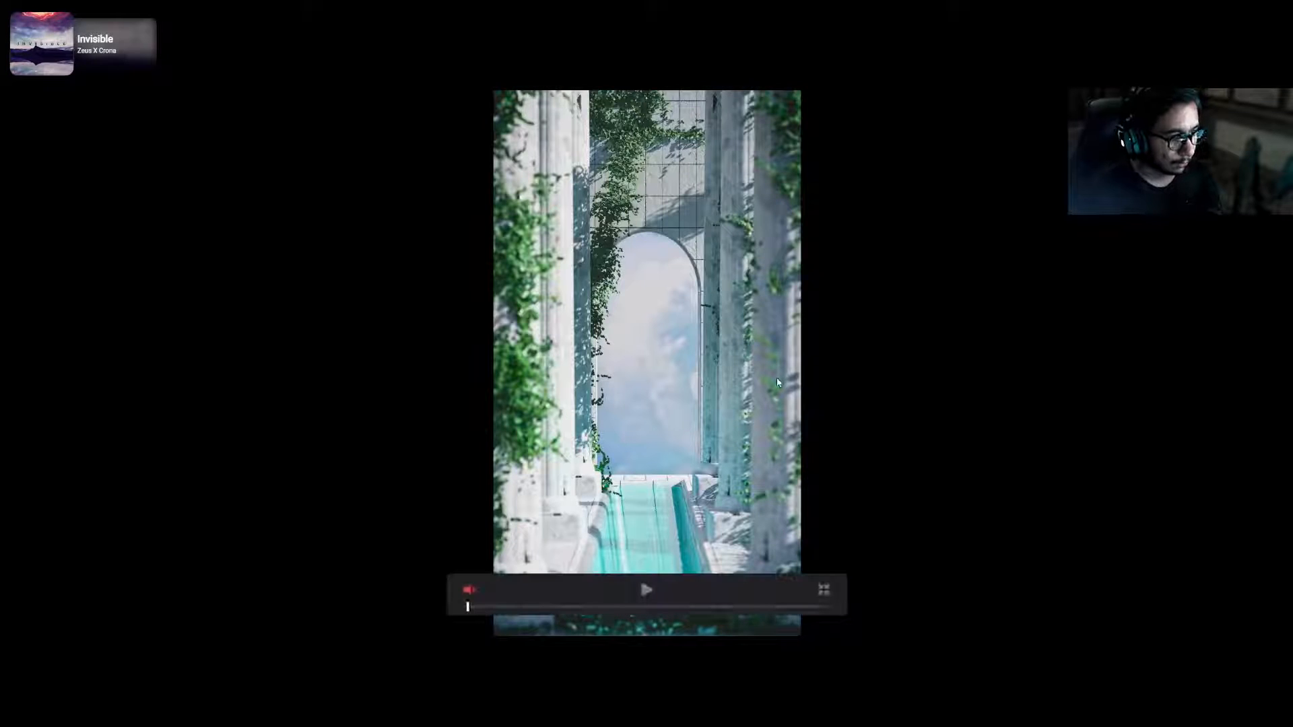
pyautogui.press('space')
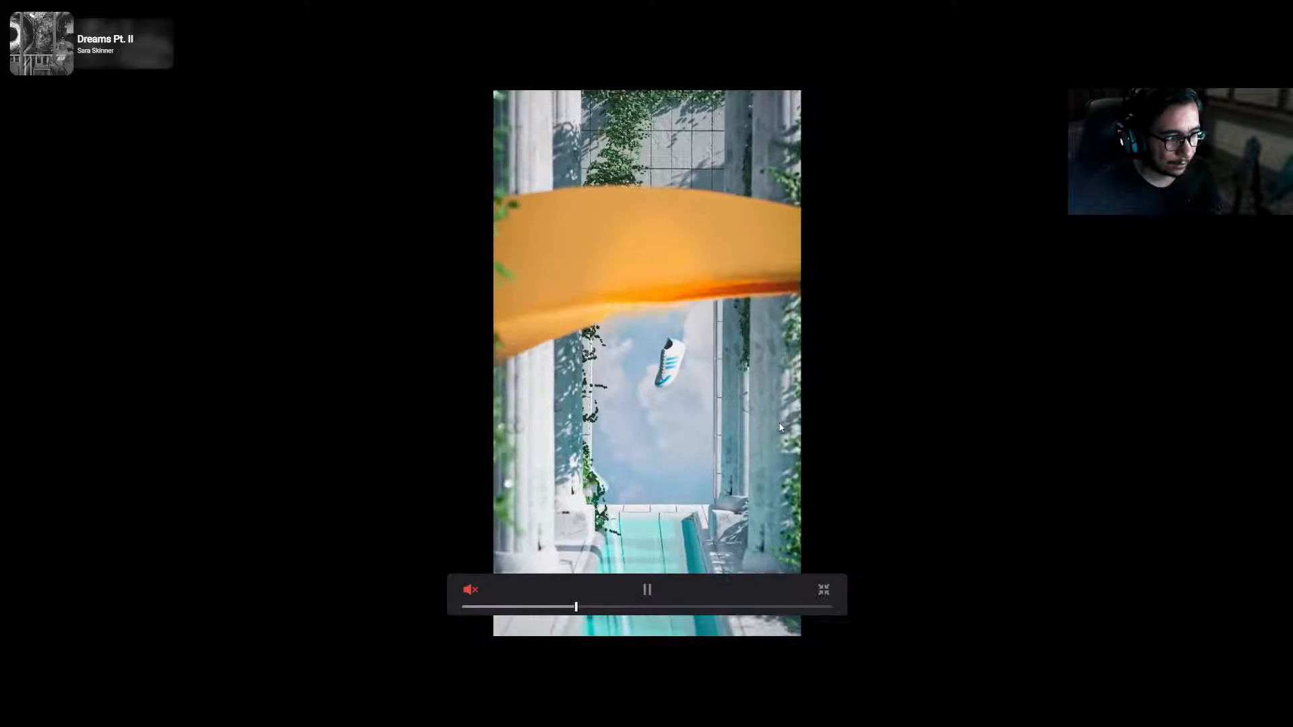
pyautogui.press('space')
pyautogui.press('Escape')
# - At 01:00:06:23, key the blue cloth in a new serial node after node 04, with Pre-Filter 12.3, Clean White 11.8 and Blur Radius 14.3
pyautogui.moveTo(657, 421); pyautogui.dragTo(497, 428)
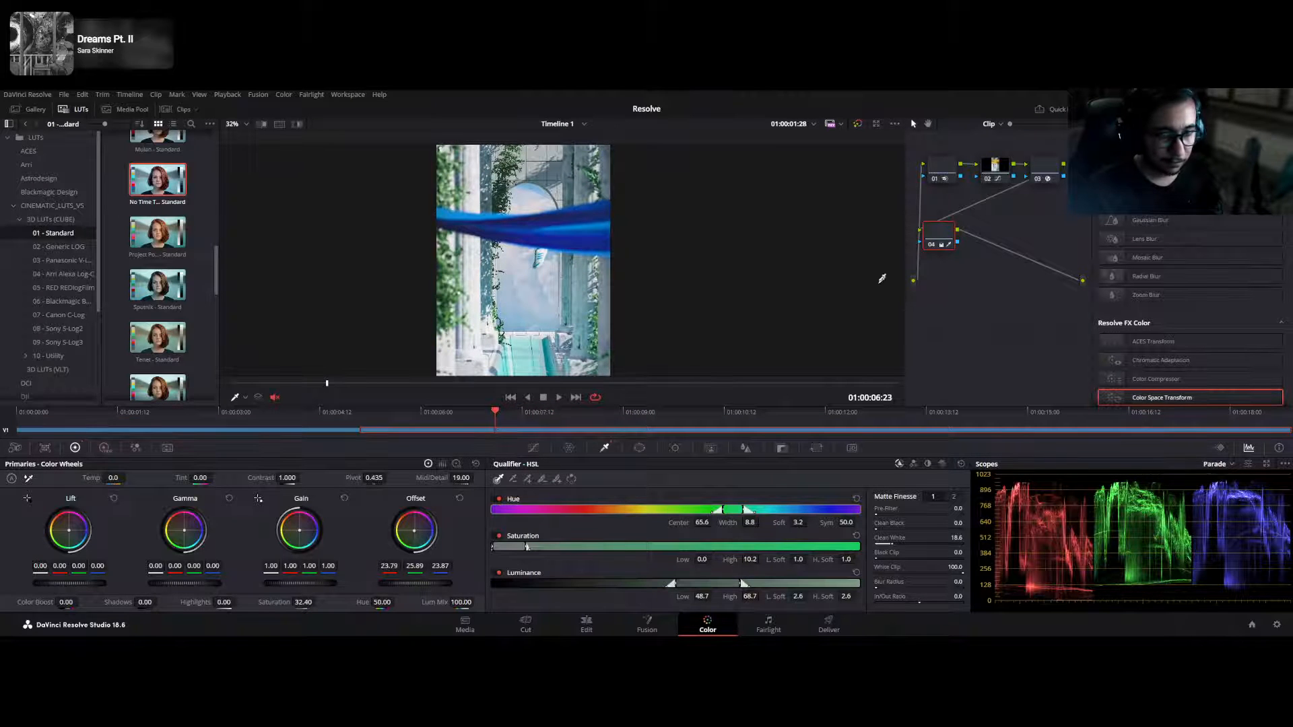
pyautogui.hotkey('alt', 's')
pyautogui.hotkey('shift', 'h')
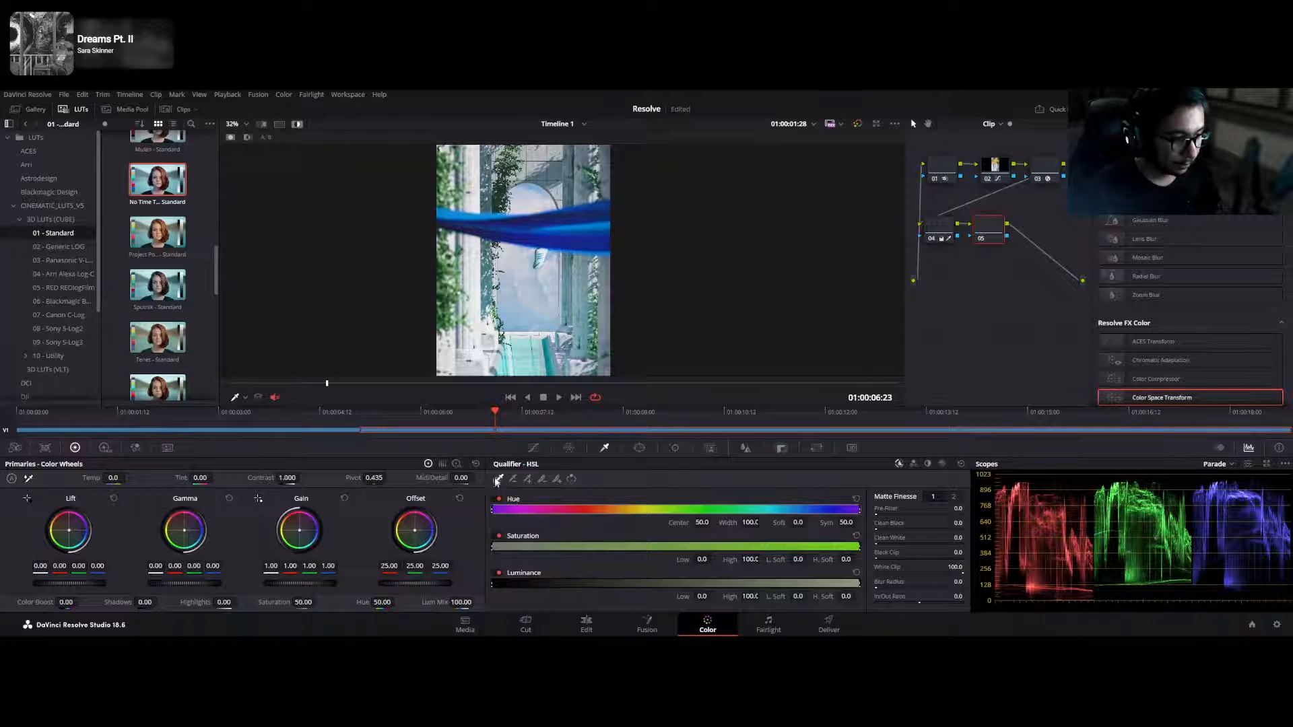
pyautogui.click(559, 230)
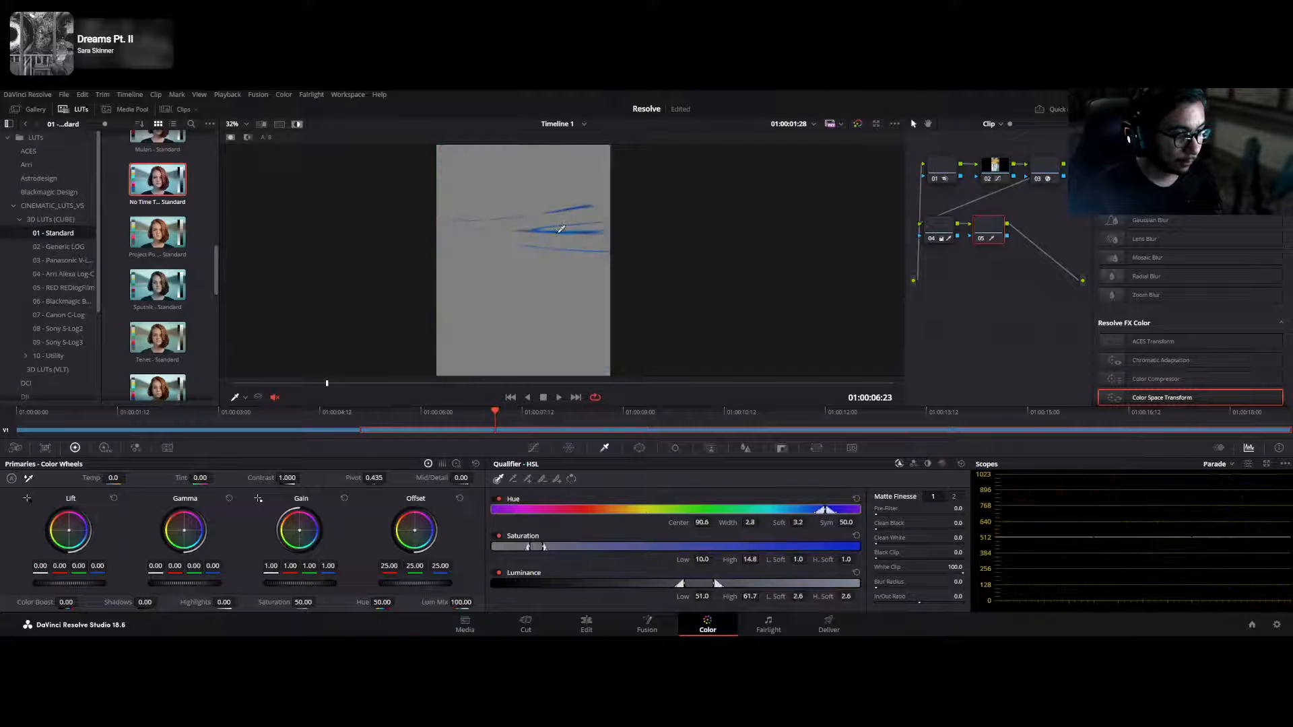
pyautogui.moveTo(559, 230)
pyautogui.mouseDown()
pyautogui.moveTo(581, 214)
pyautogui.moveTo(450, 229)
pyautogui.moveTo(539, 274)
pyautogui.mouseUp()
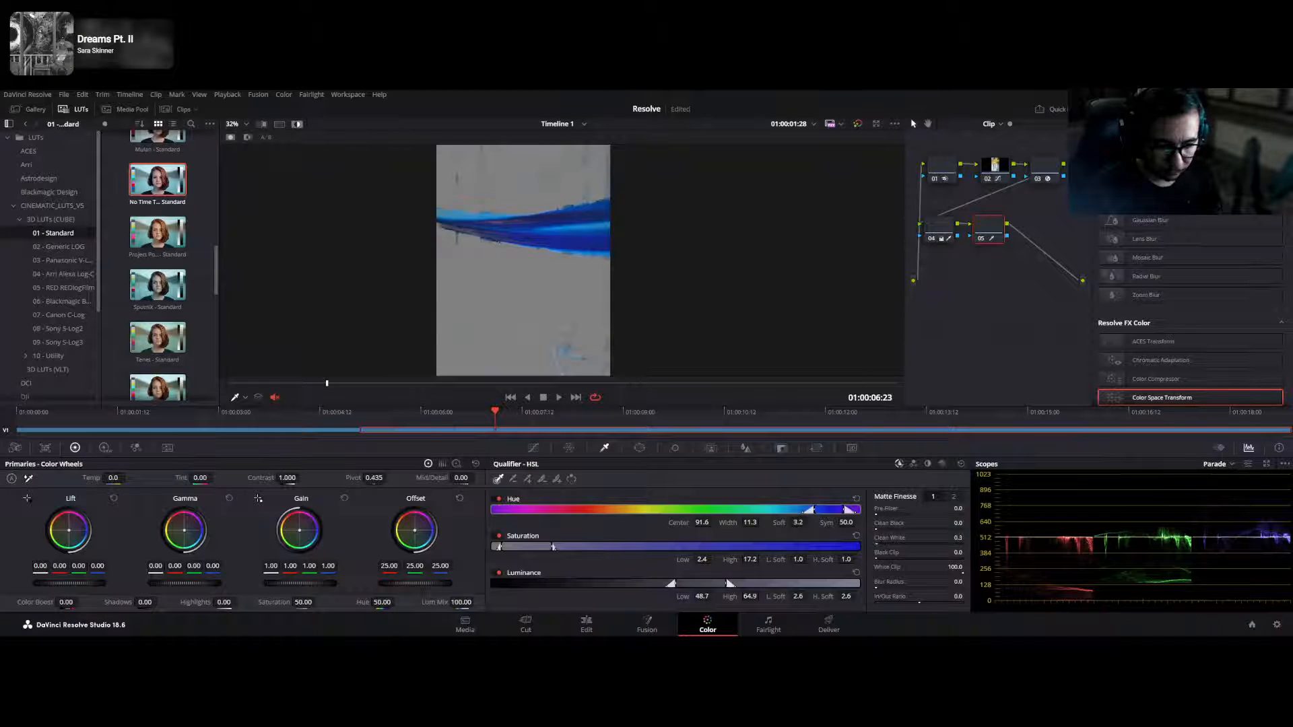
pyautogui.moveTo(958, 538); pyautogui.dragTo(983, 538)
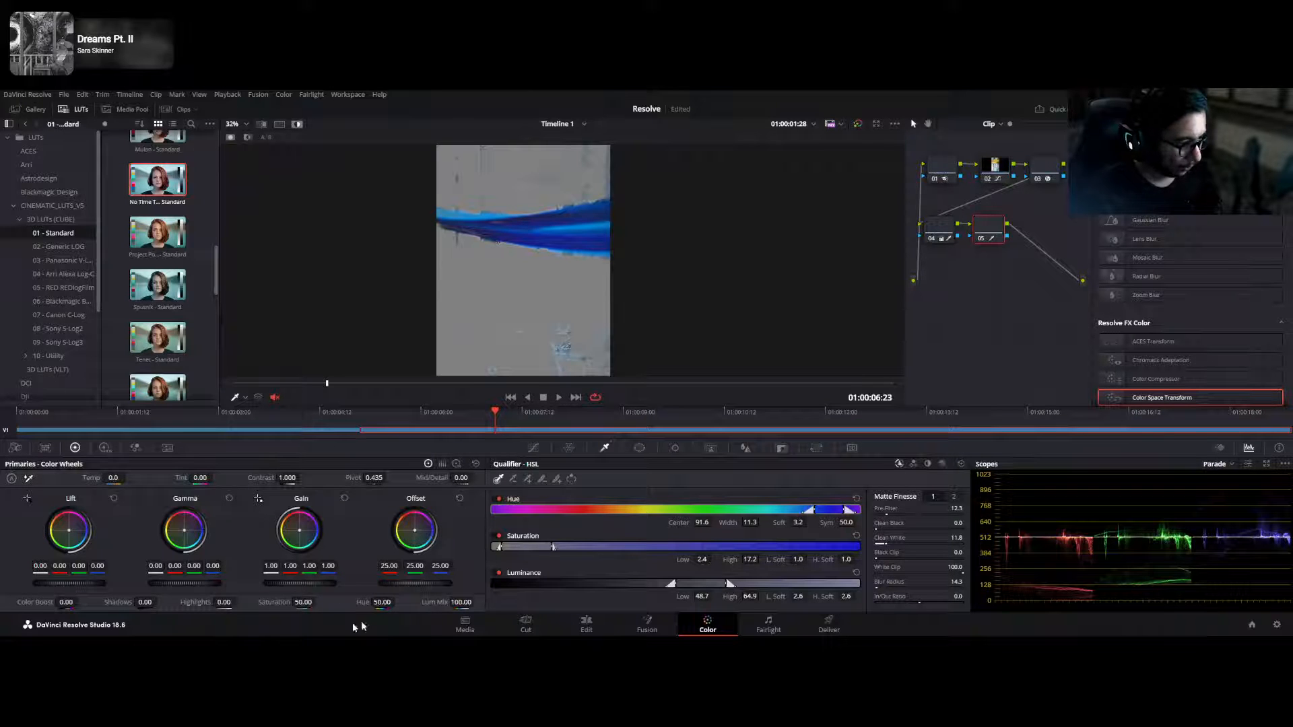
# - Set the blue cloth's Color Boost to 16.00 and review the grade in full screen, playing forward to the orange cloth at 01:00:09:04
pyautogui.moveTo(66, 602); pyautogui.dragTo(81, 602)
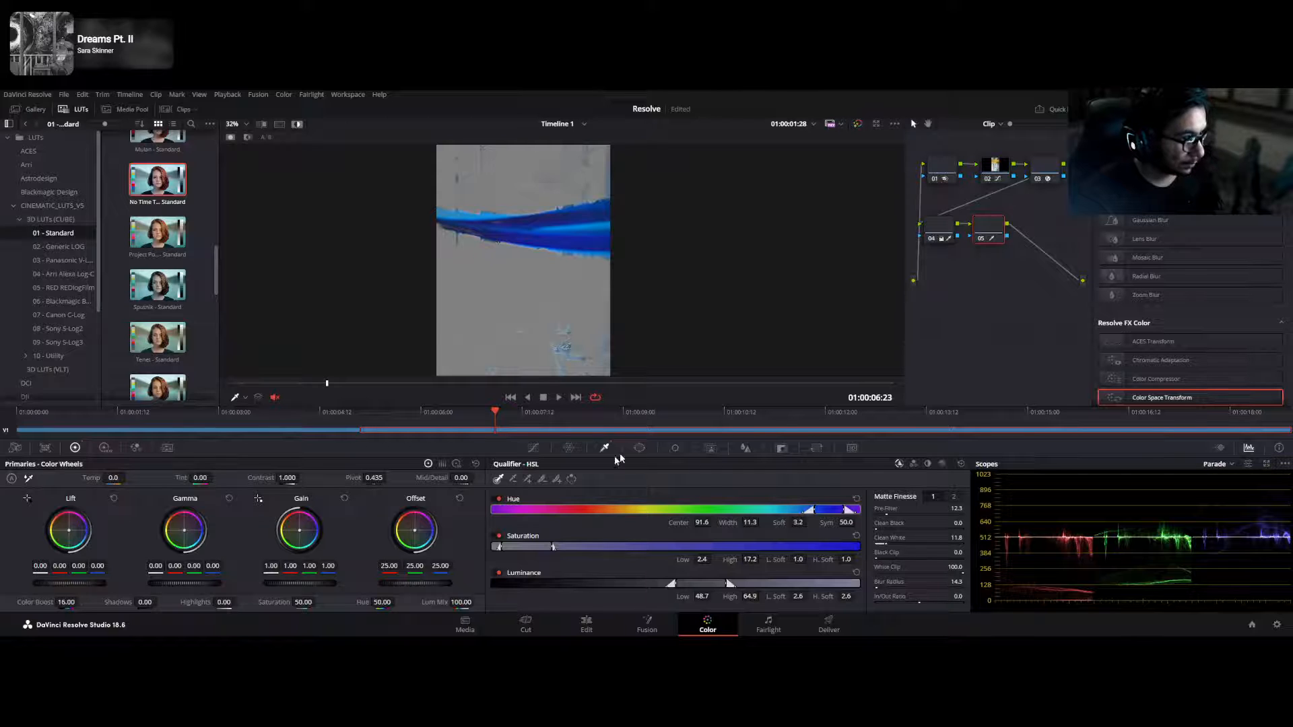
pyautogui.hotkey('shift', 'h')
pyautogui.hotkey('ctrl', 'f')
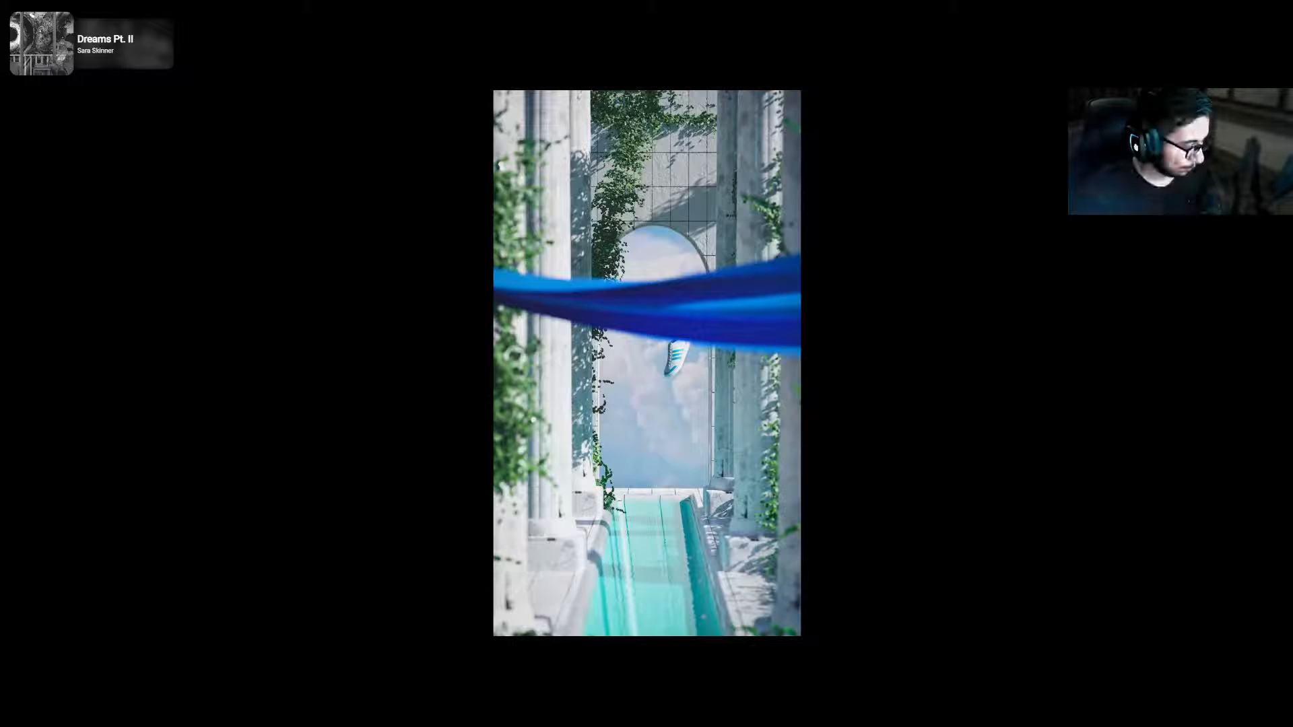
pyautogui.hotkey('shift', 'd')
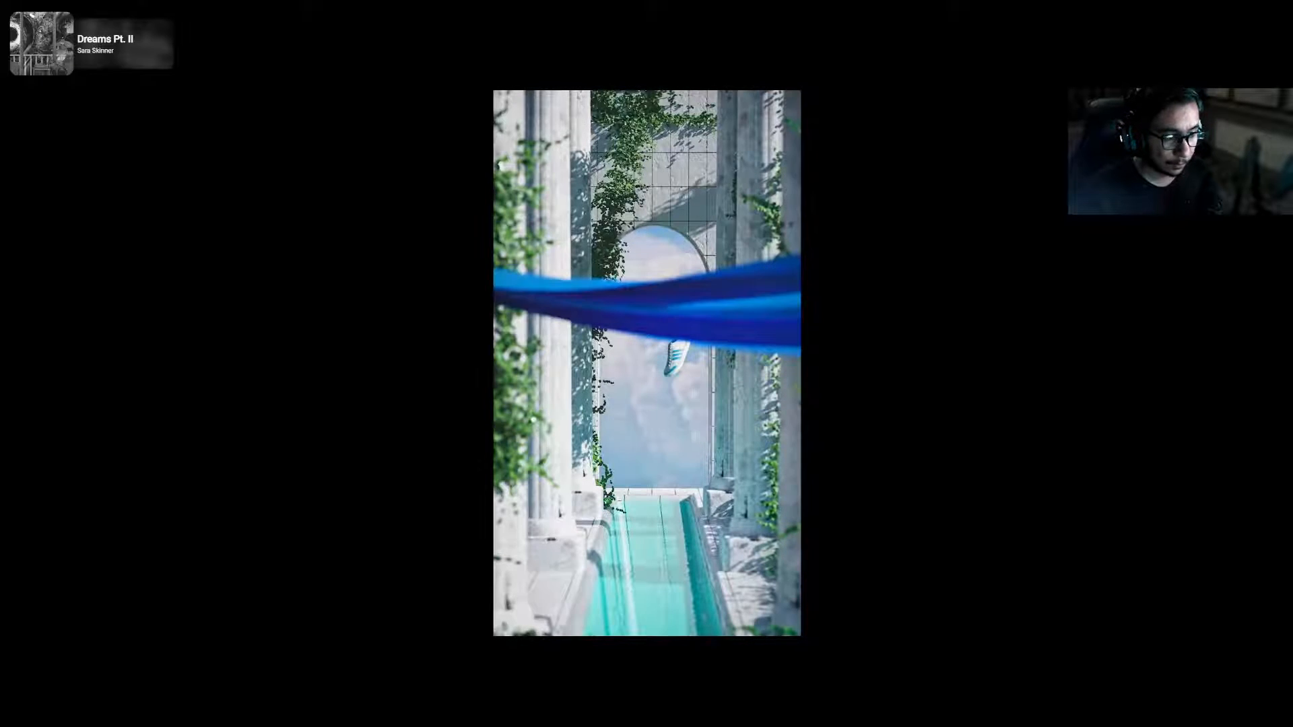
pyautogui.press('space')
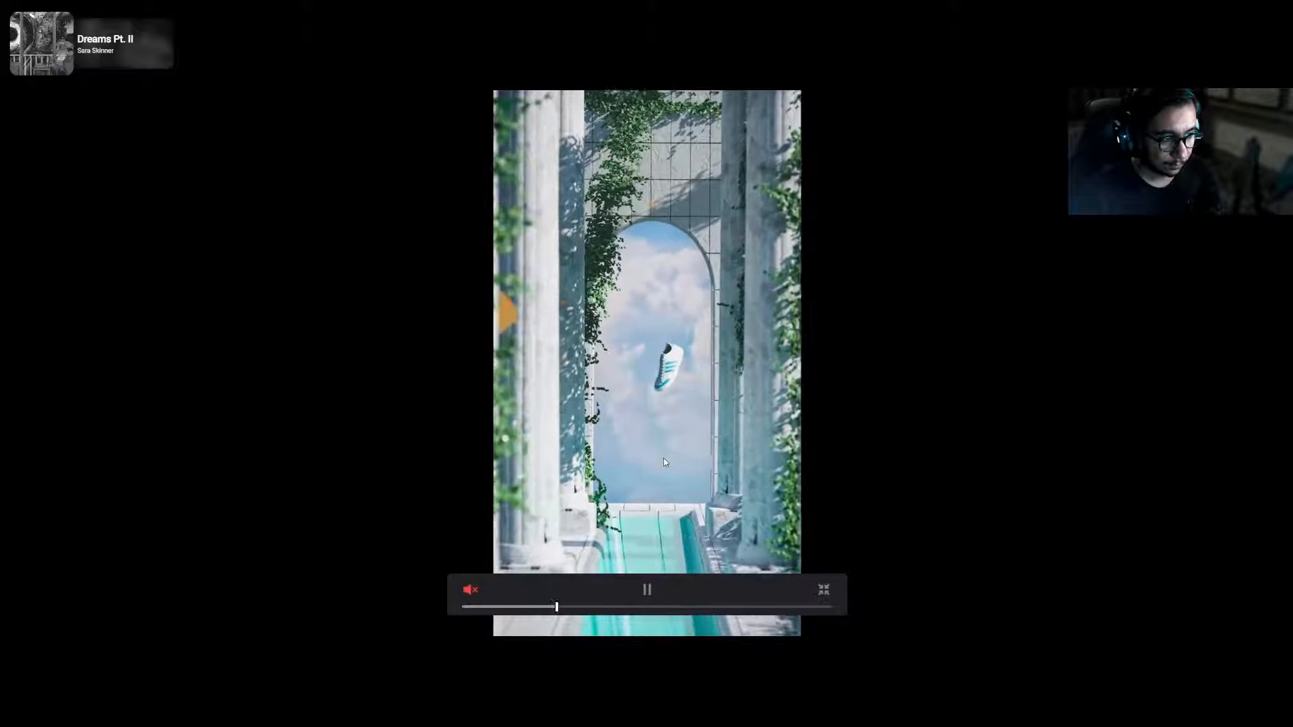
pyautogui.press('space')
pyautogui.hotkey('ctrl', 'f')
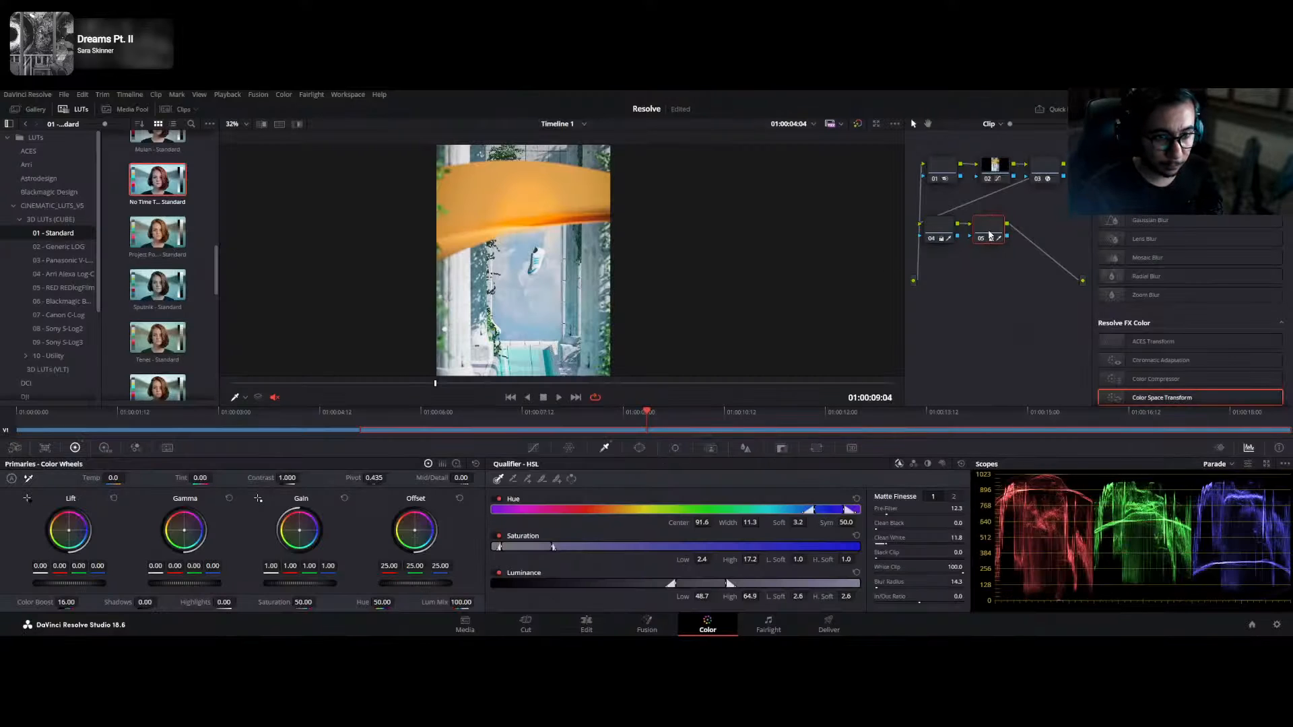
# - Add a serial node after node 05 carrying a copy of node 05's grade, and reset its qualifier
pyautogui.moveTo(990, 236); pyautogui.dragTo(989, 233)
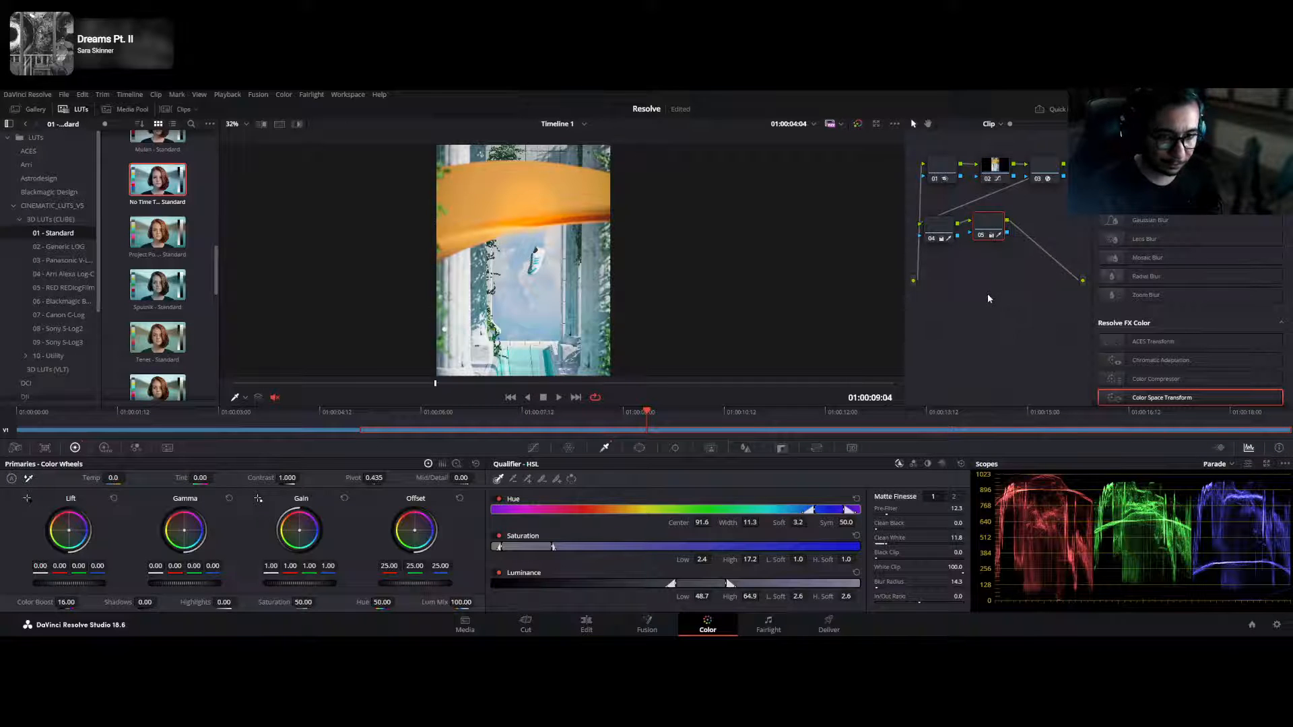
pyautogui.hotkey('alt', 's')
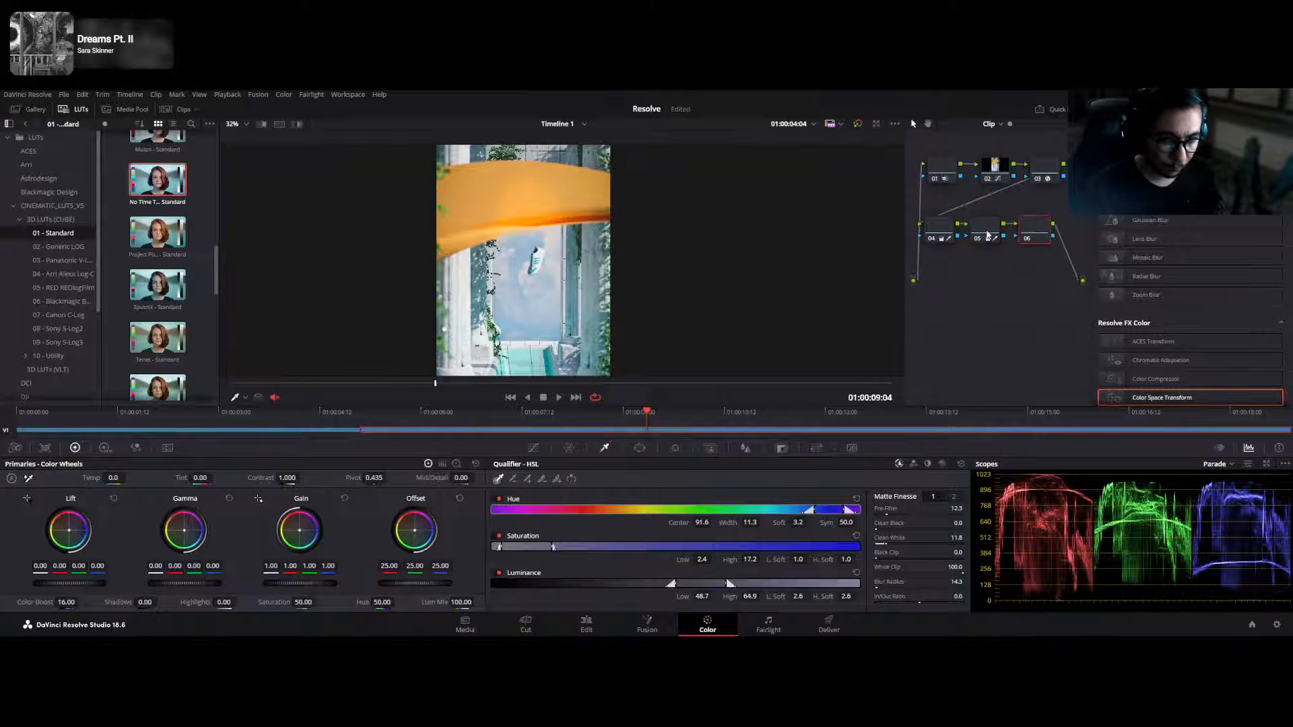
pyautogui.hotkey('ctrl', 'v')
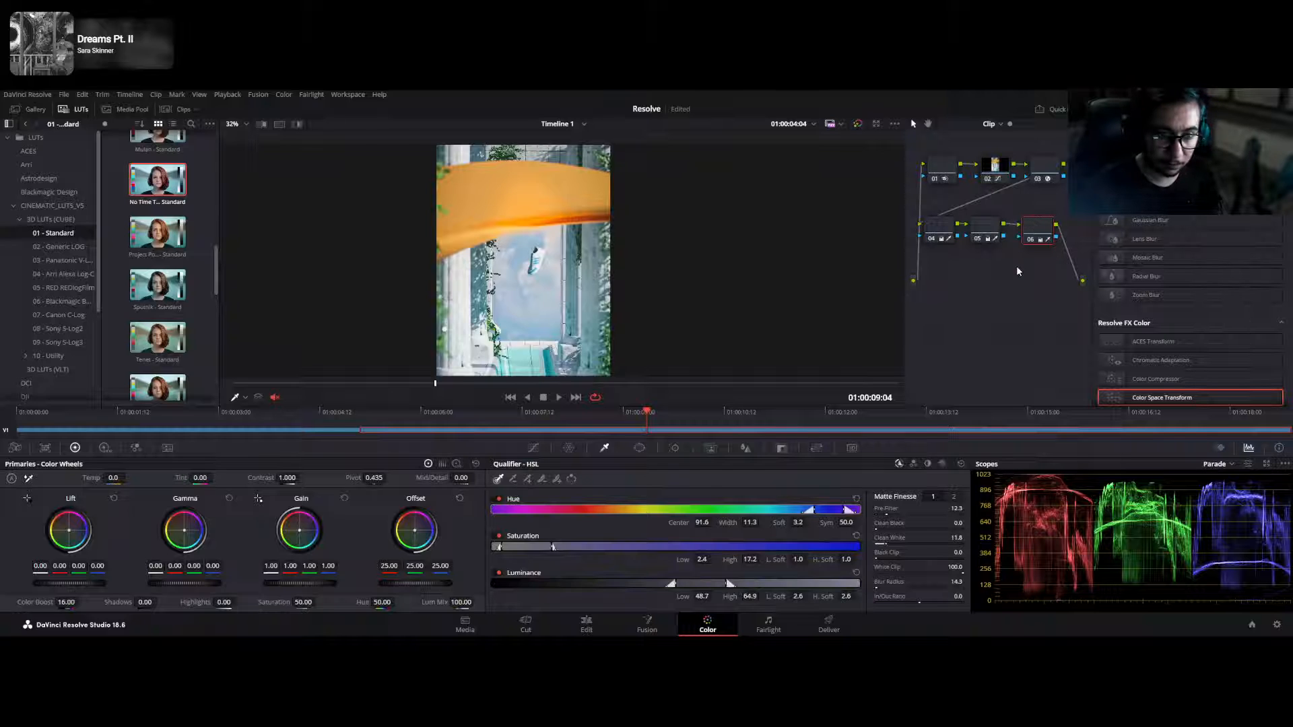
pyautogui.click(961, 464)
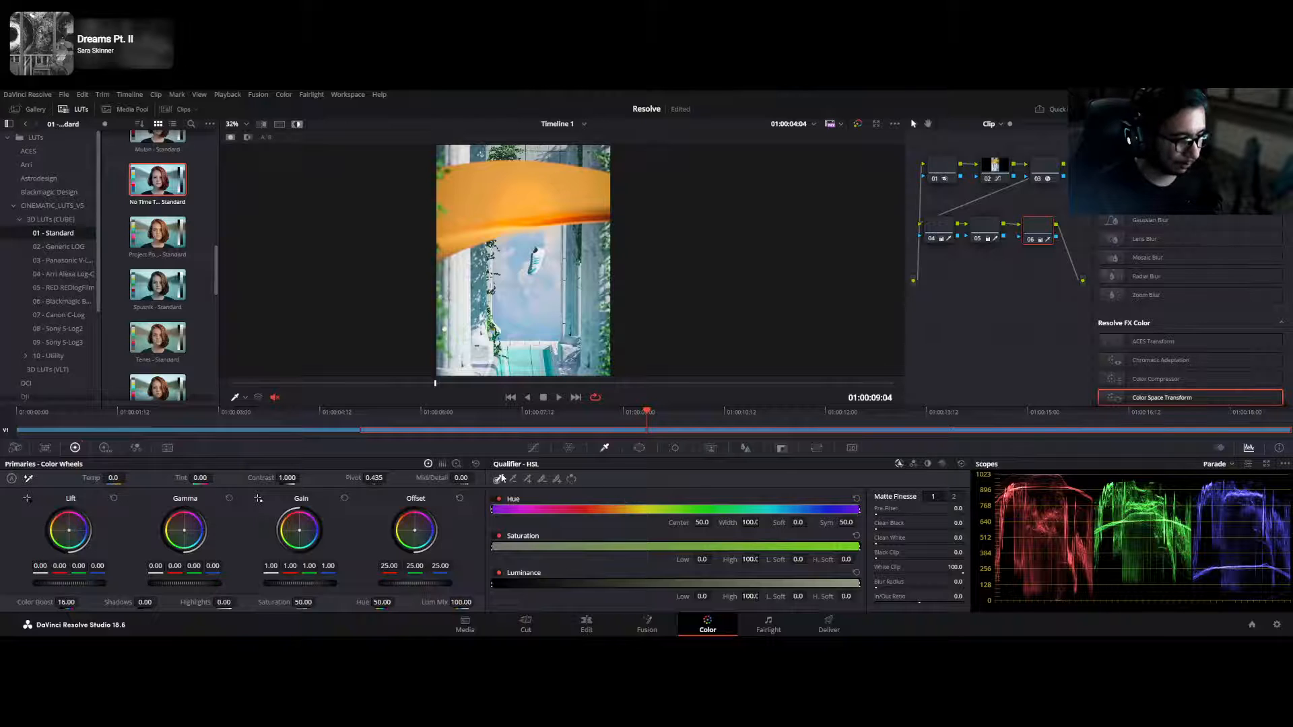
# - Key the orange cloth in node 06 by sampling its bright fabric and the darker lower fold
pyautogui.moveTo(495, 180)
pyautogui.mouseDown()
pyautogui.moveTo(527, 222)
pyautogui.moveTo(606, 197)
pyautogui.mouseUp()
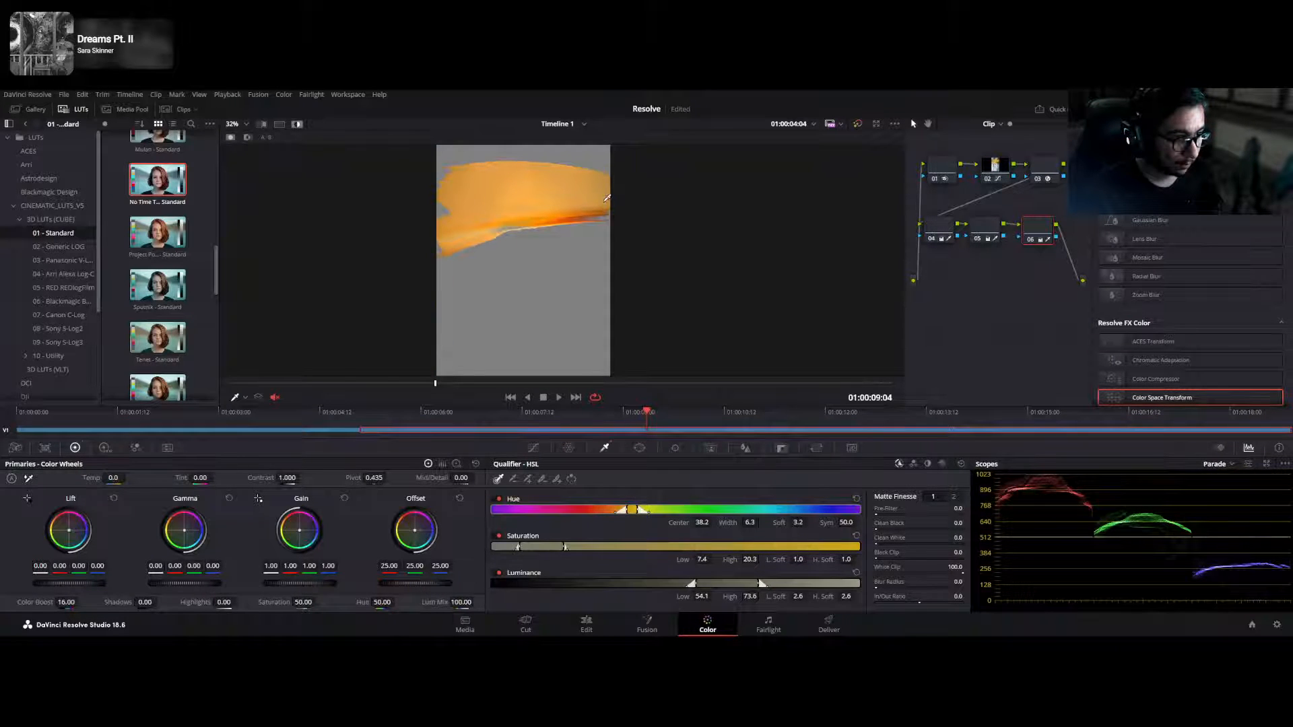
pyautogui.moveTo(480, 216); pyautogui.dragTo(513, 225)
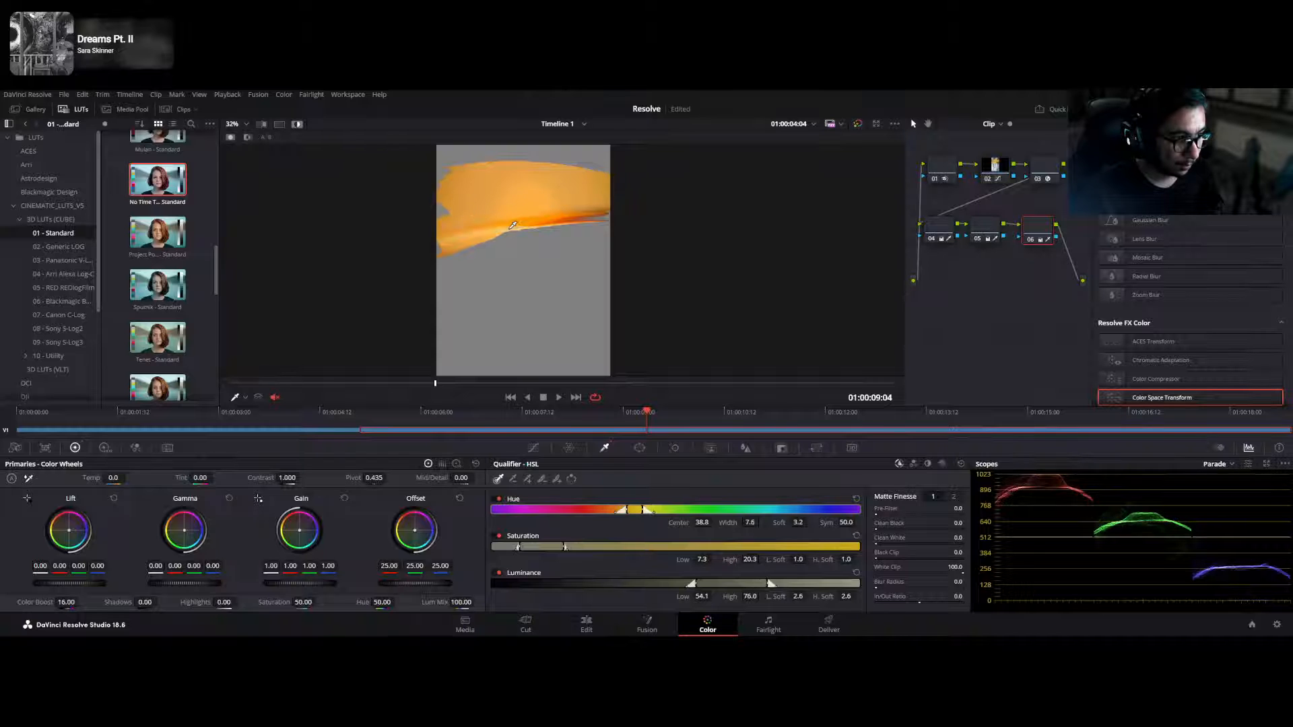
pyautogui.hotkey('shift', 'h')
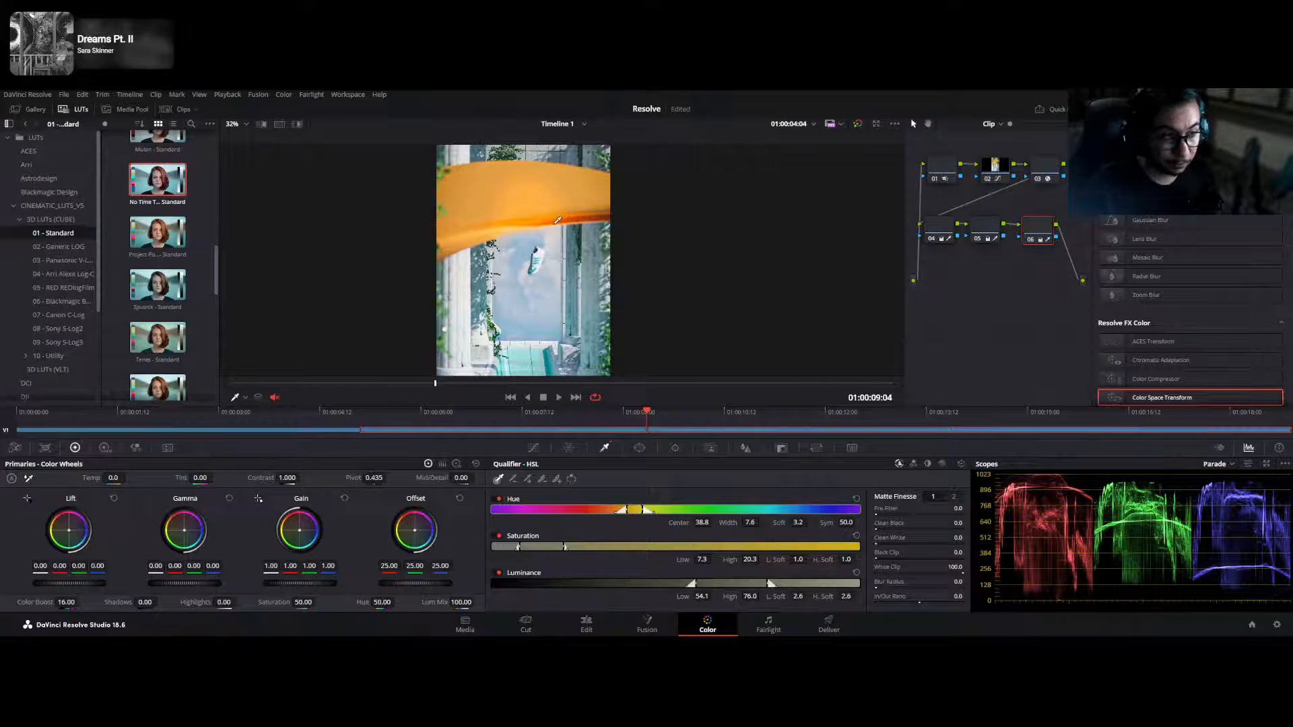
# - Highlight node 06's key, set its Clean White to 8.6, and move the playhead to 01:00:09:12
pyautogui.hotkey('shift', 'h')
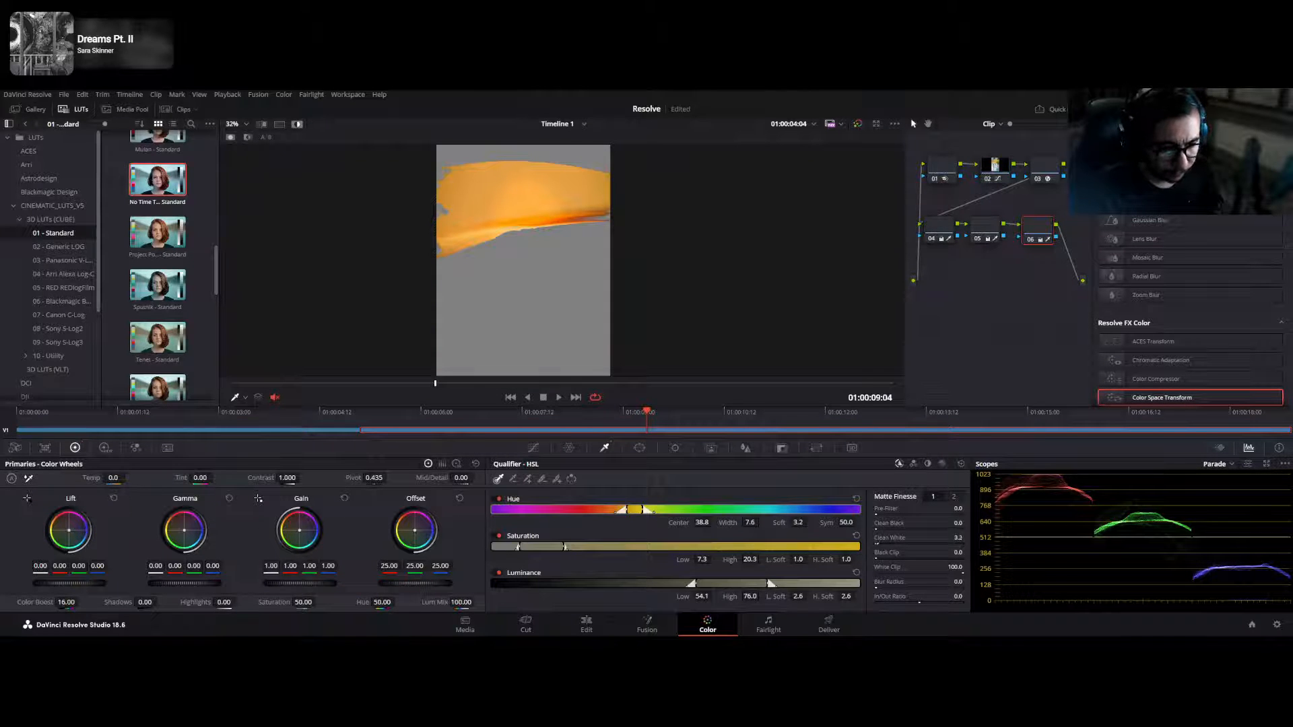
pyautogui.moveTo(958, 538); pyautogui.dragTo(983, 538)
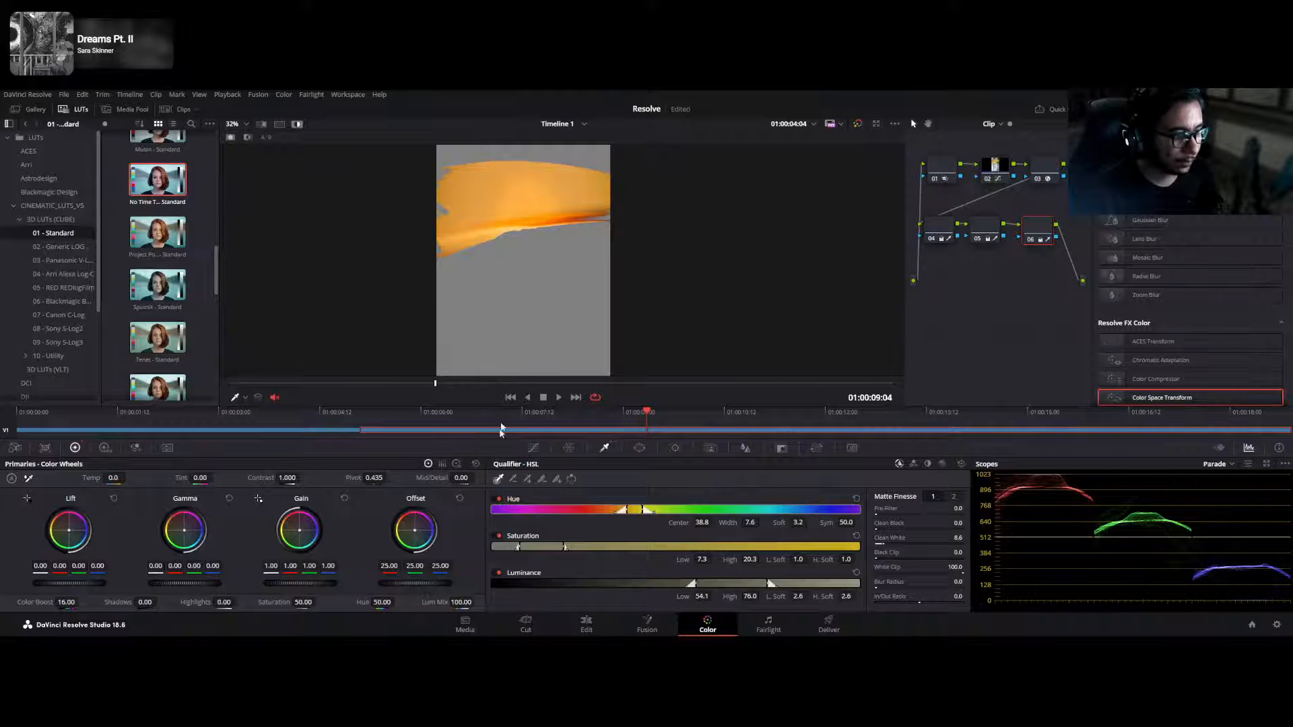
pyautogui.moveTo(648, 412)
pyautogui.mouseDown()
pyautogui.moveTo(605, 412)
pyautogui.moveTo(664, 411)
pyautogui.mouseUp()
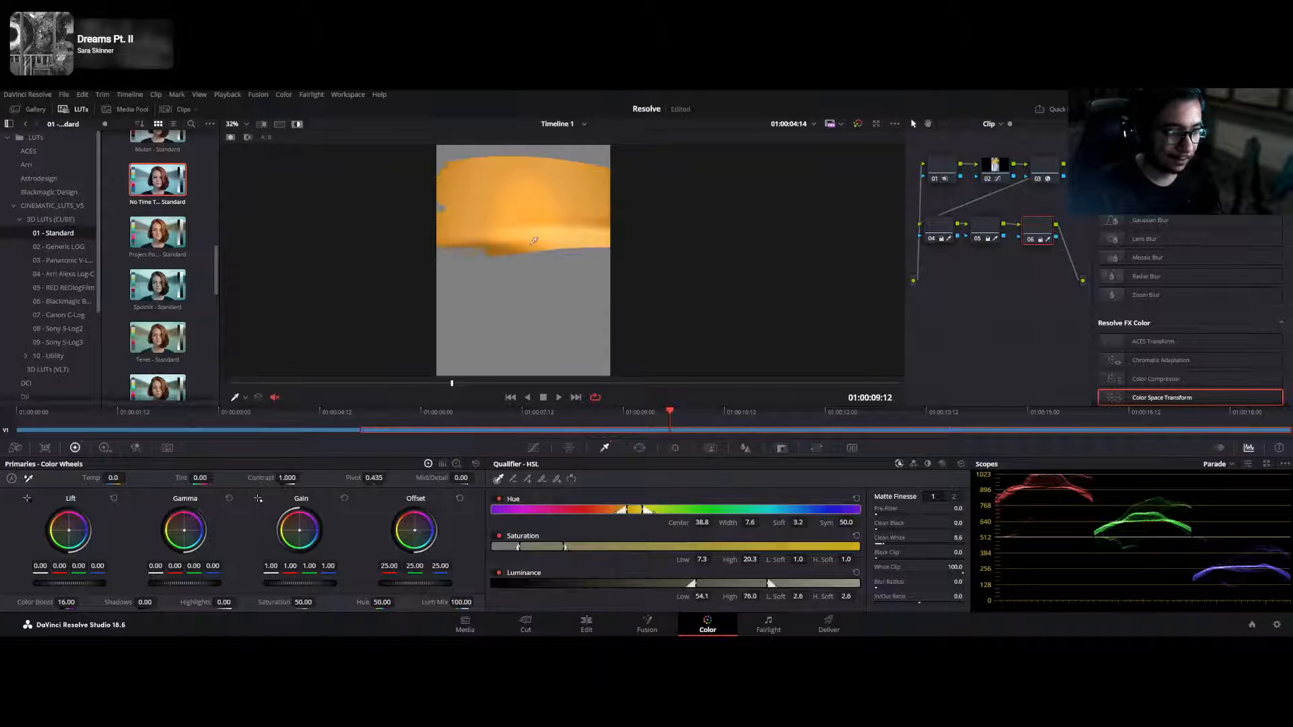
# - Resample the orange cloth in node 06 across its bright fabric and the dark lower-left fold
pyautogui.scroll(3, 549, 226)
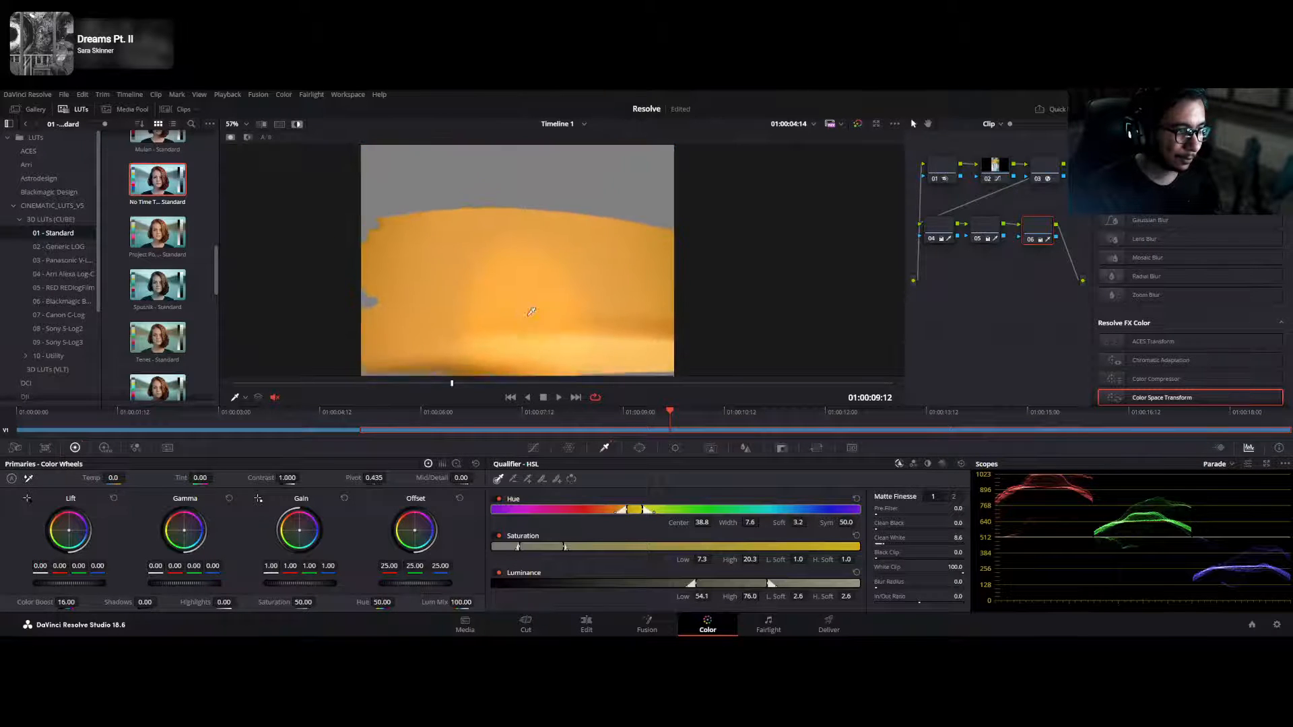
pyautogui.scroll(1, 499, 267)
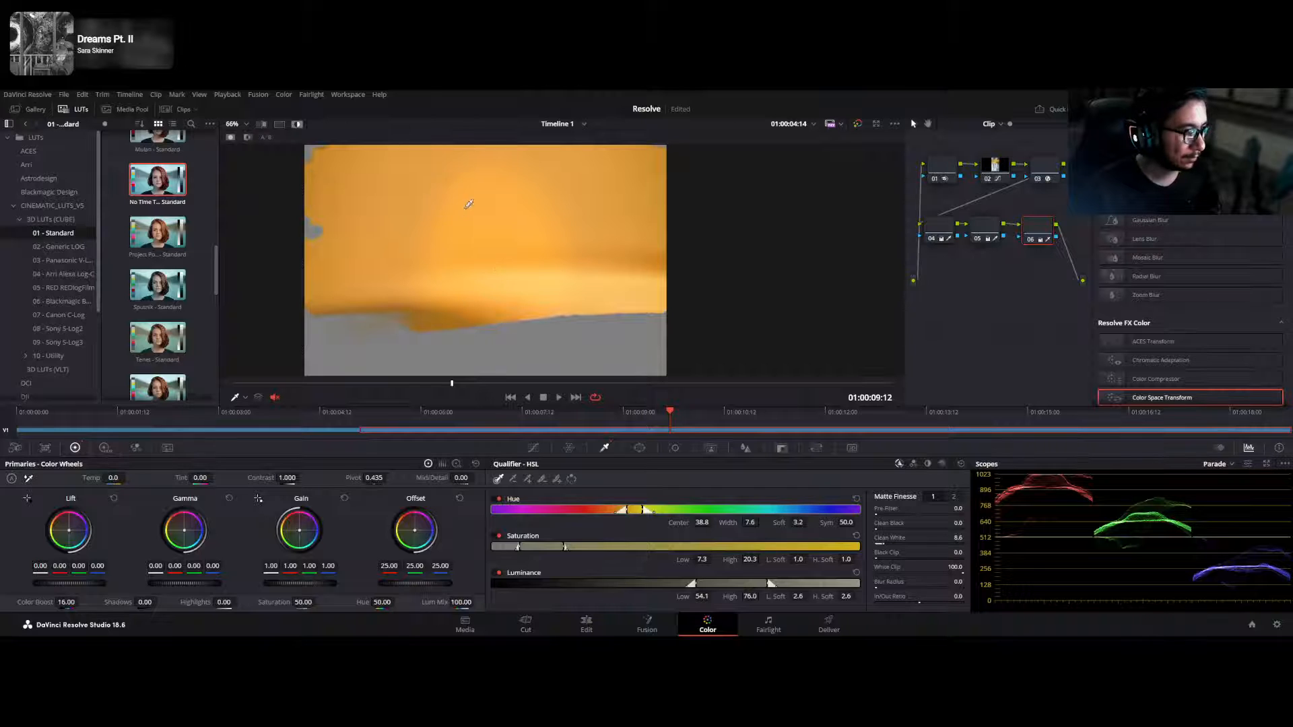
pyautogui.moveTo(398, 324); pyautogui.dragTo(379, 327)
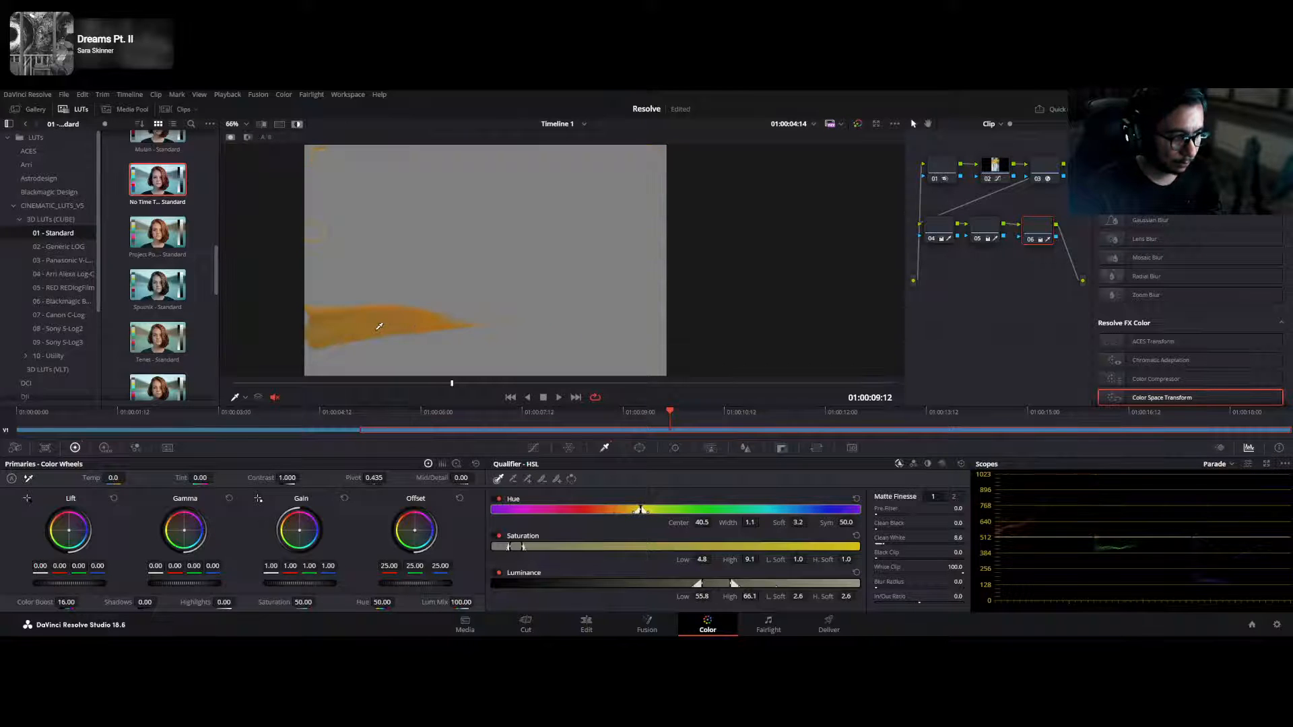
pyautogui.click(419, 272)
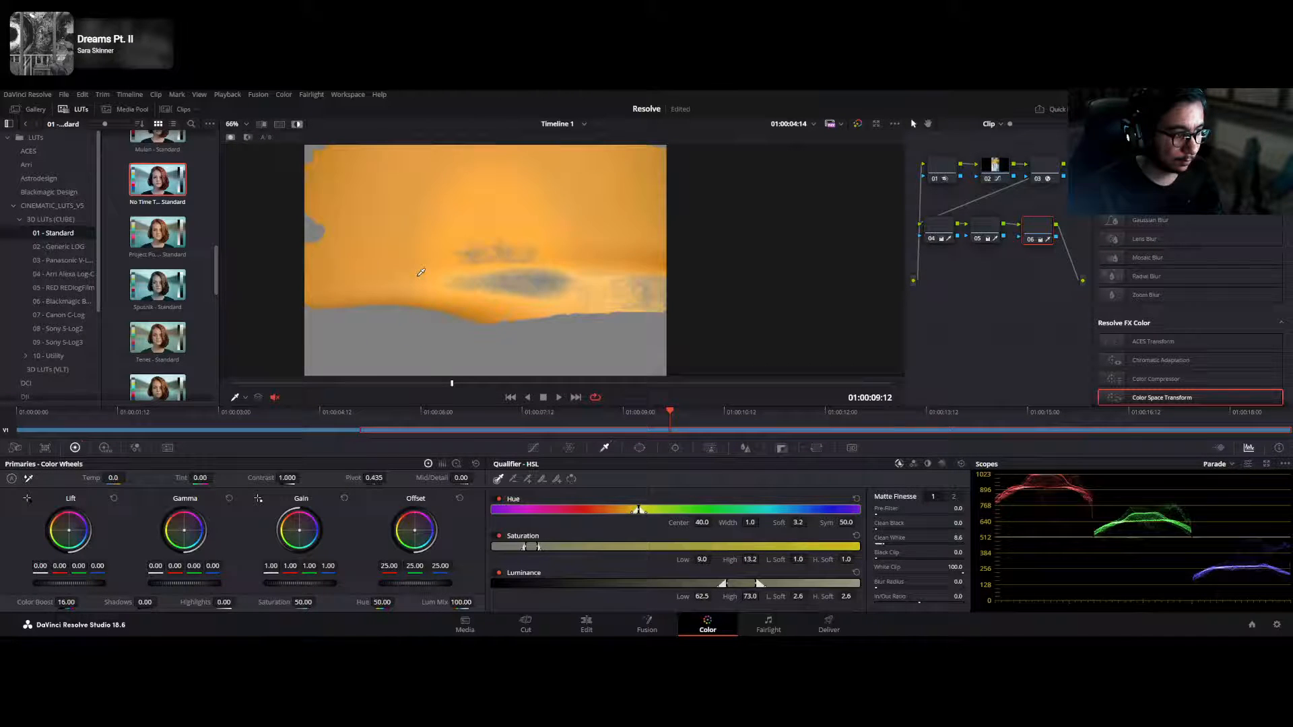
pyautogui.click(512, 245)
pyautogui.click(483, 217)
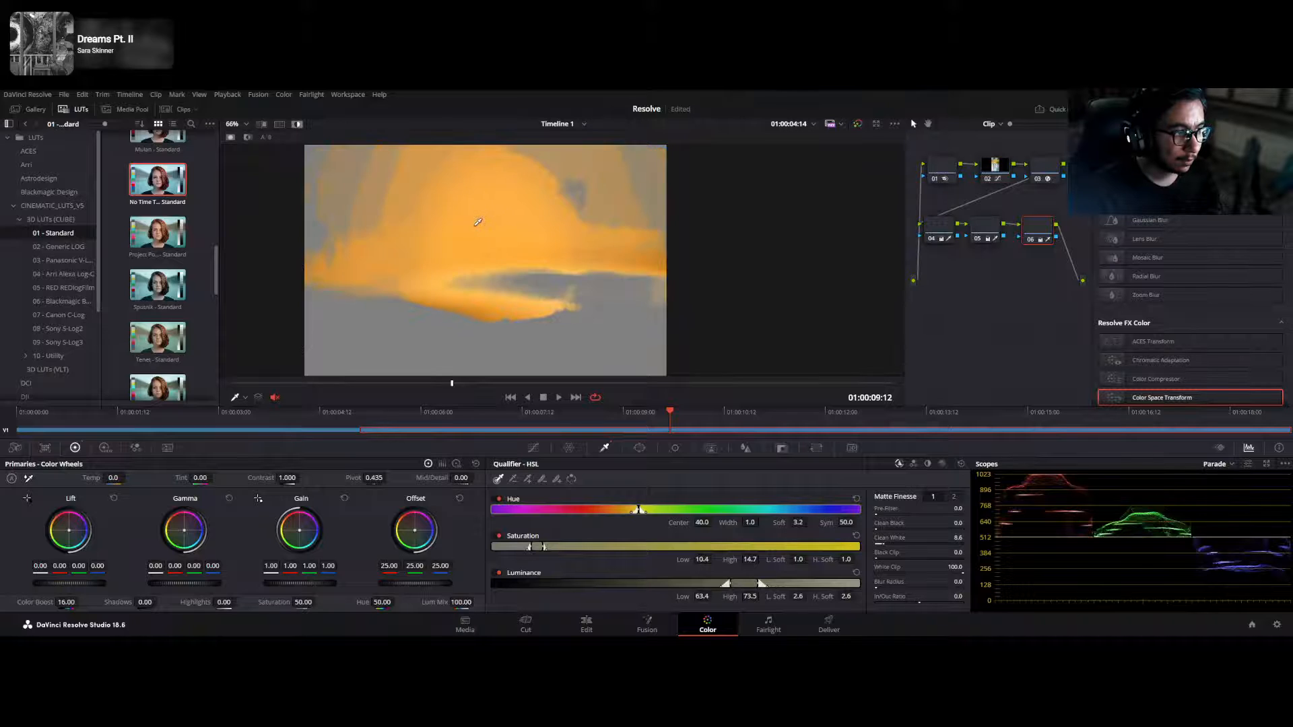
pyautogui.click(422, 246)
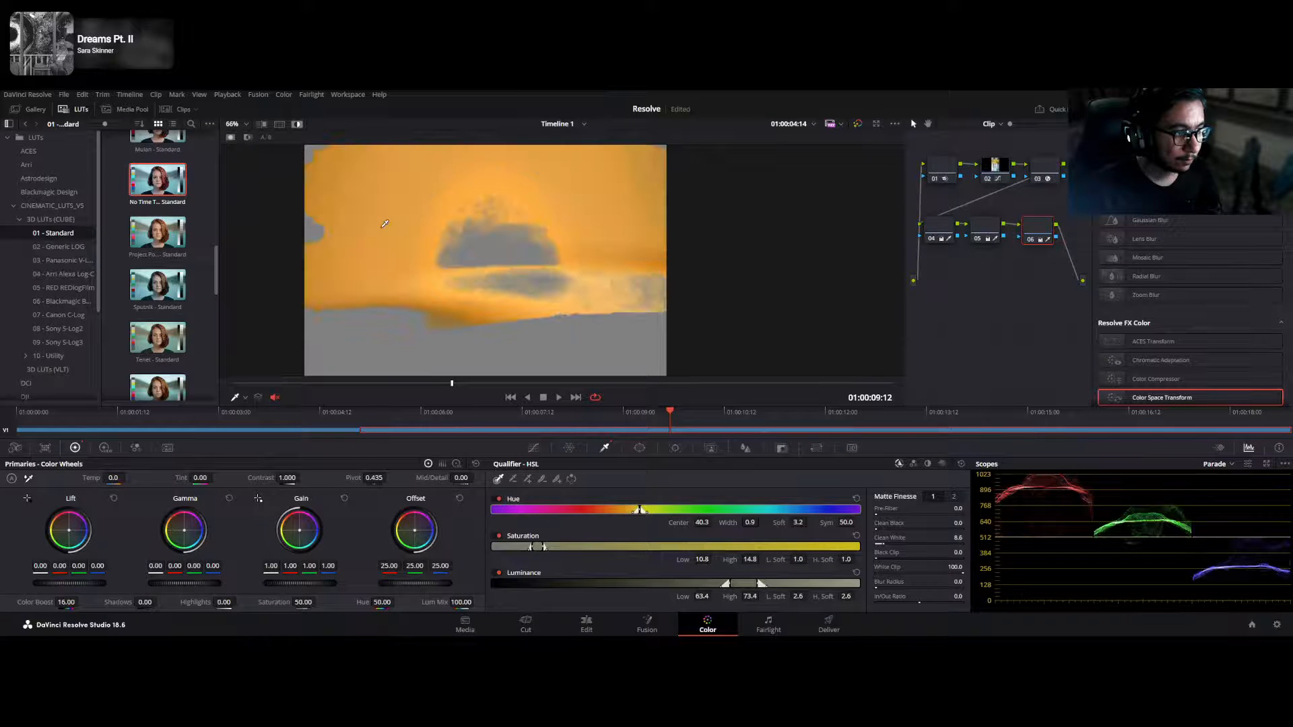
pyautogui.click(493, 241)
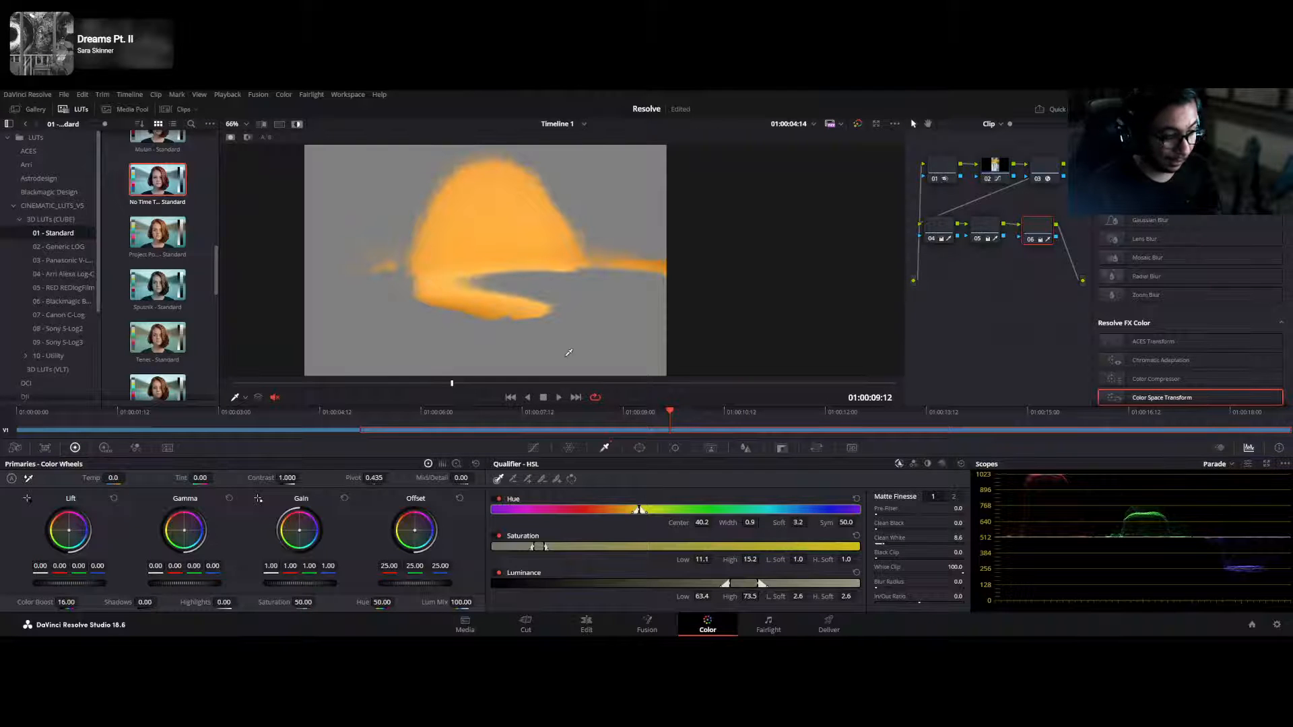
pyautogui.click(499, 269)
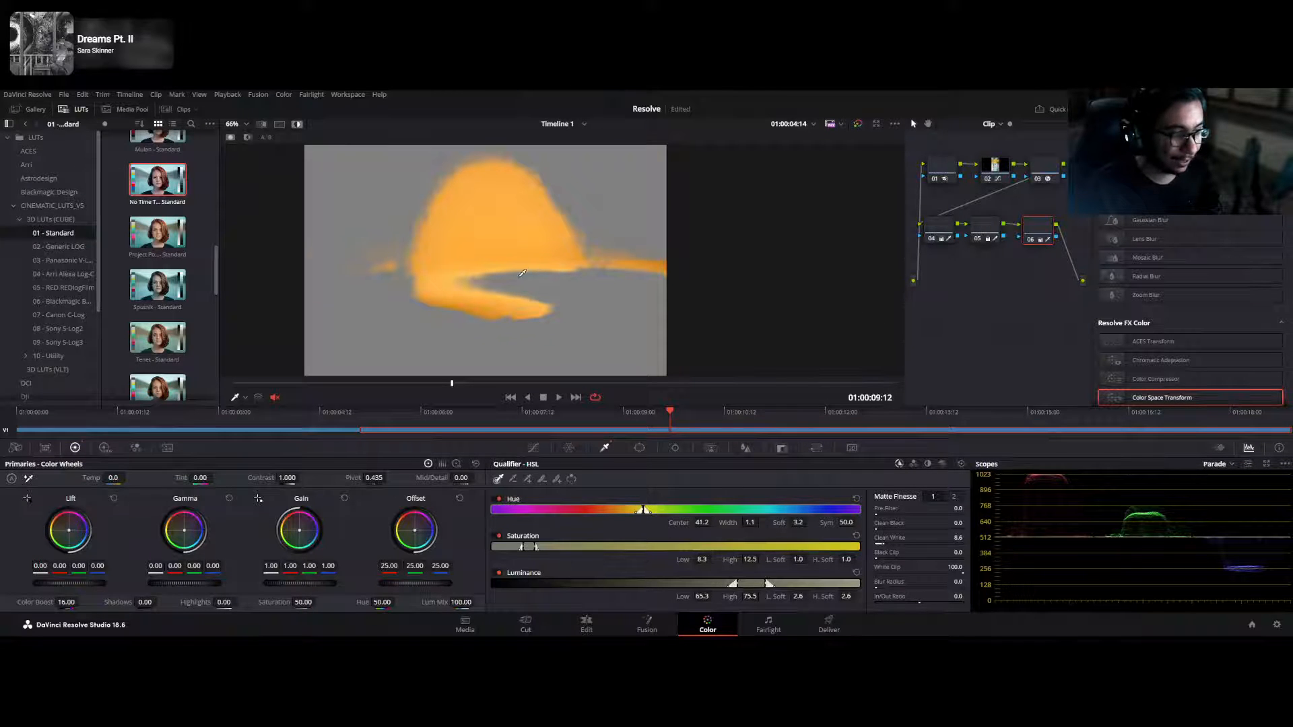
pyautogui.moveTo(500, 269)
pyautogui.mouseDown()
pyautogui.moveTo(465, 239)
pyautogui.moveTo(390, 260)
pyautogui.moveTo(329, 248)
pyautogui.moveTo(331, 305)
pyautogui.moveTo(313, 330)
pyautogui.moveTo(296, 320)
pyautogui.moveTo(343, 333)
pyautogui.mouseUp()
pyautogui.moveTo(366, 261); pyautogui.dragTo(483, 247)
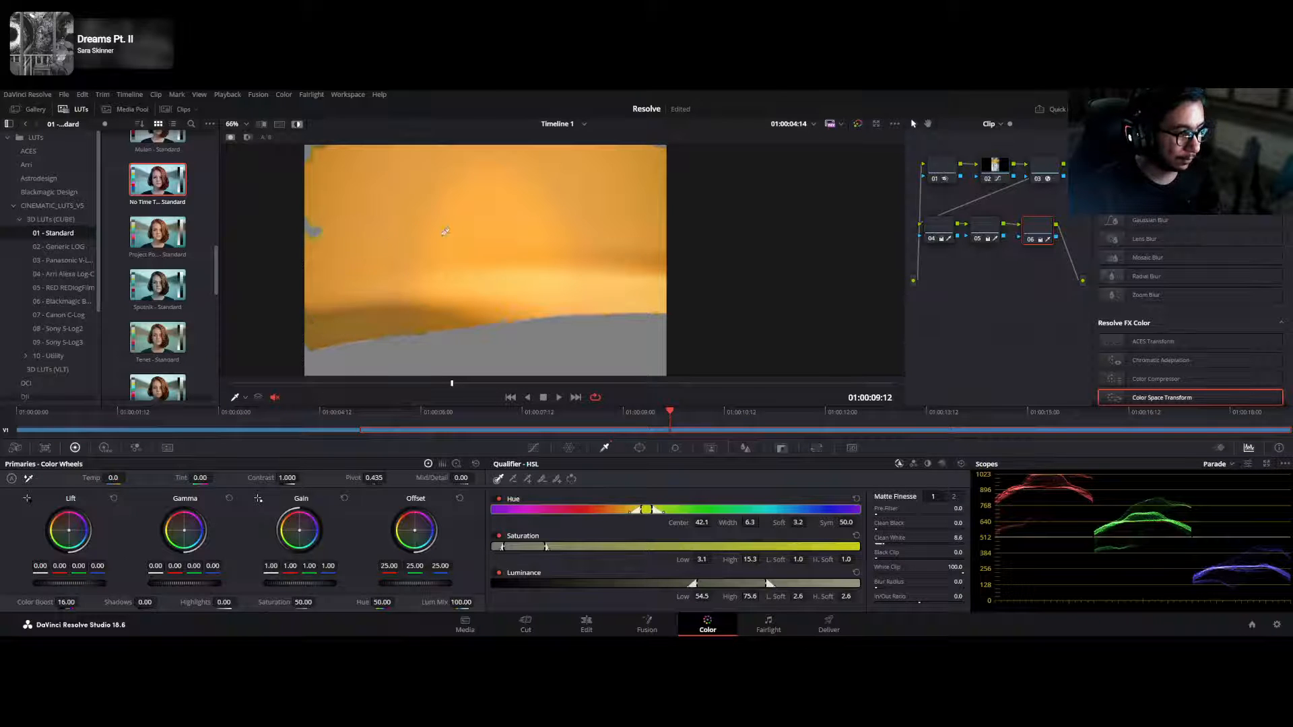
pyautogui.scroll(-3, 525, 271)
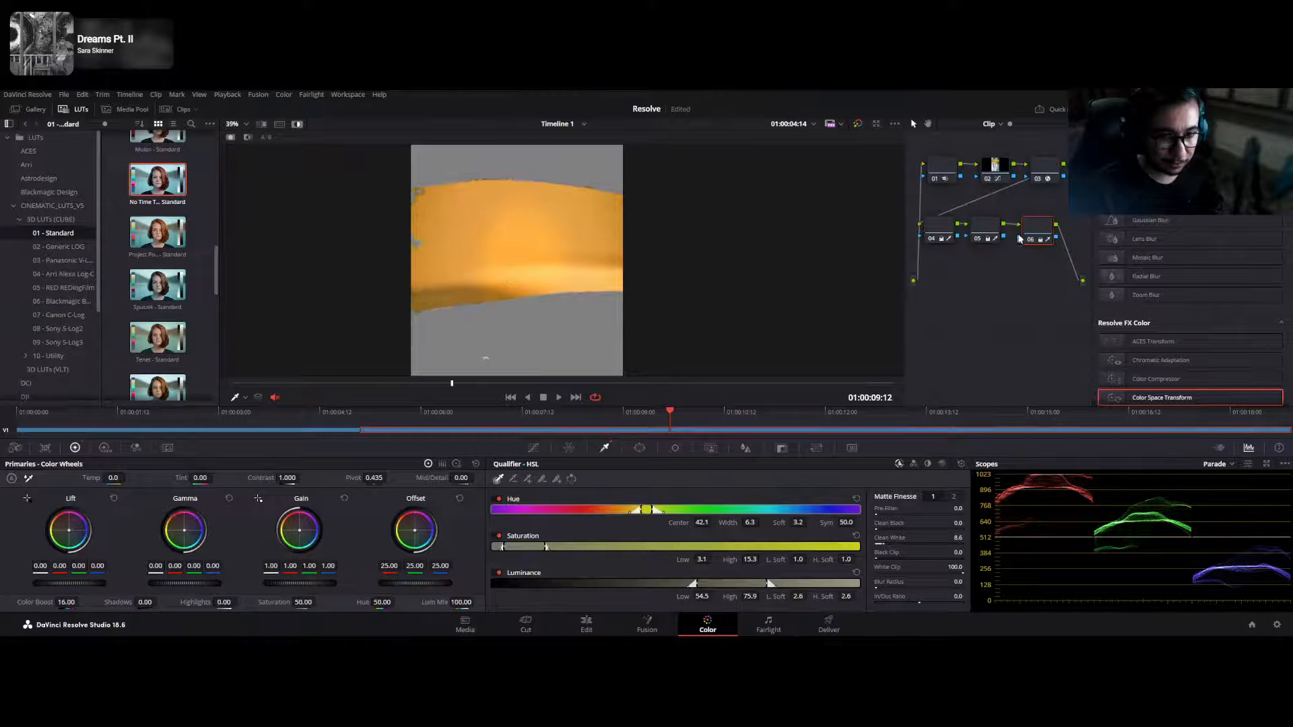
# - Add a serial node and a parallel node after node 06, and feed node 06's key into both
pyautogui.moveTo(1037, 233); pyautogui.dragTo(937, 284)
pyautogui.hotkey('alt', 's')
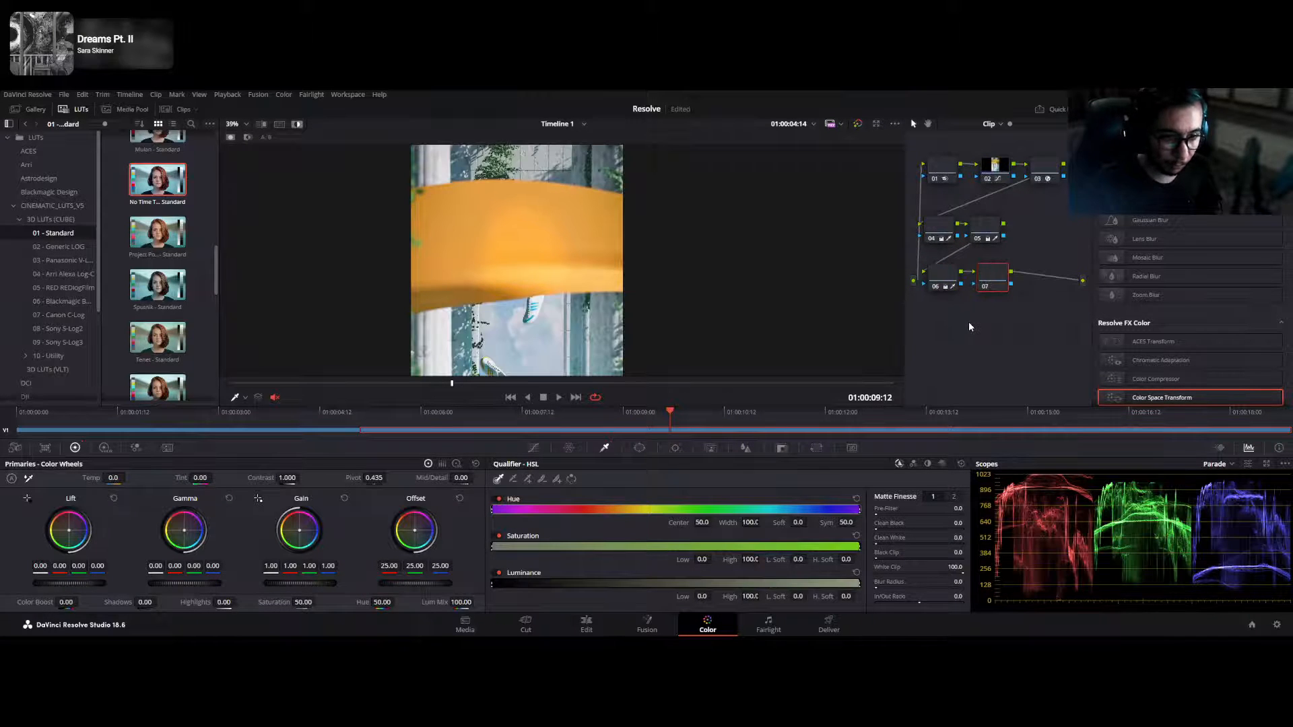
pyautogui.hotkey('alt', 'p')
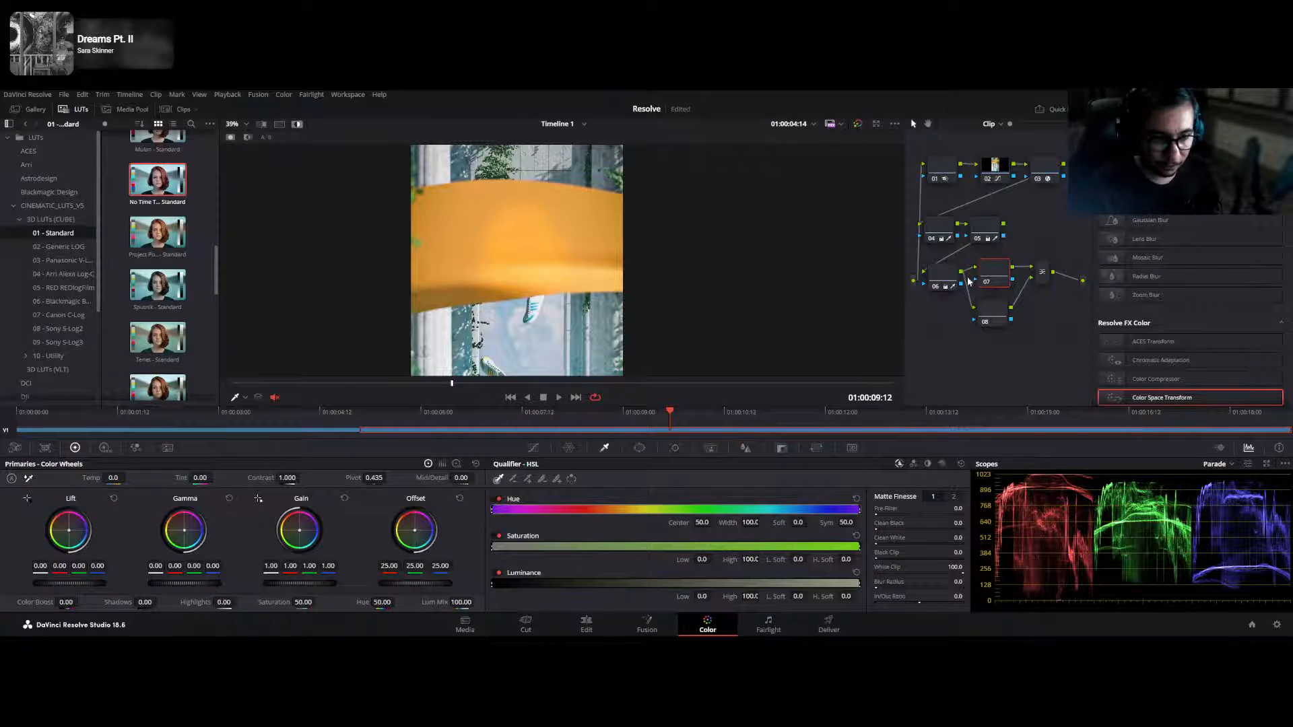
pyautogui.moveTo(962, 285); pyautogui.dragTo(999, 308)
# - In node 07, key the bright central patch of the orange cloth by sampling it, and check the highlighted selection
pyautogui.click(991, 273)
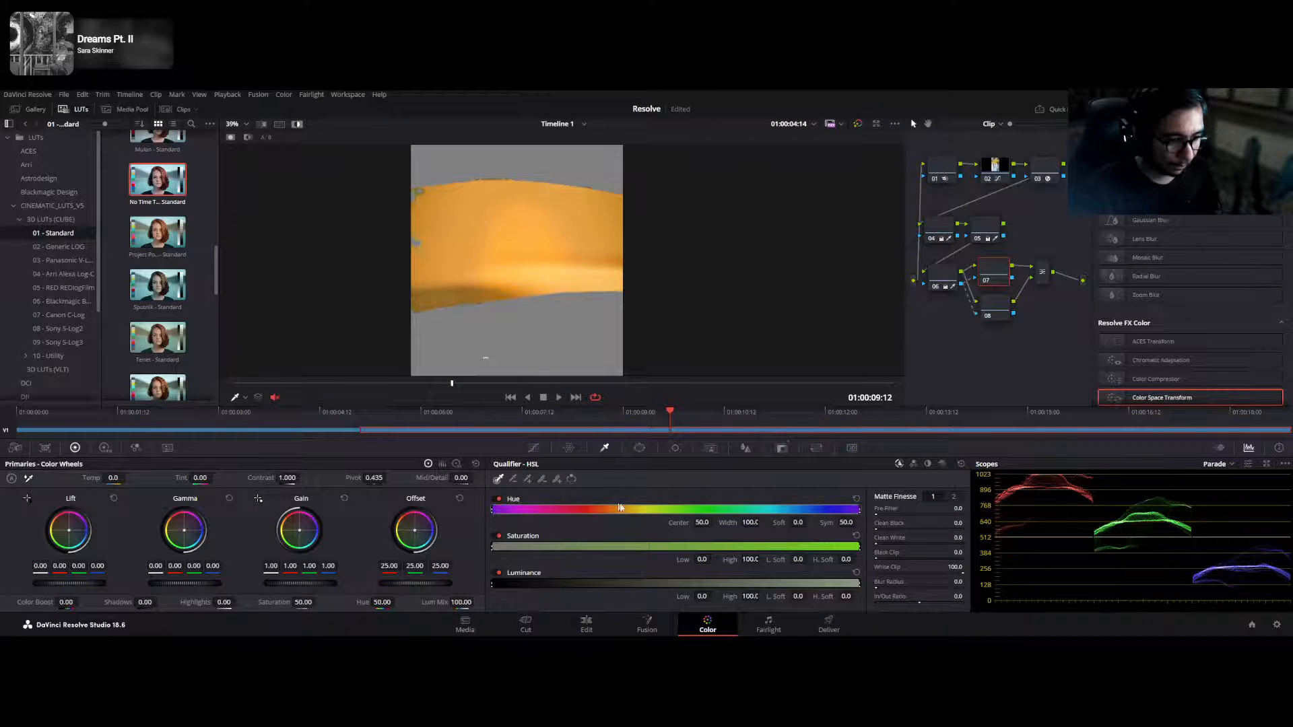
pyautogui.click(532, 266)
pyautogui.click(529, 254)
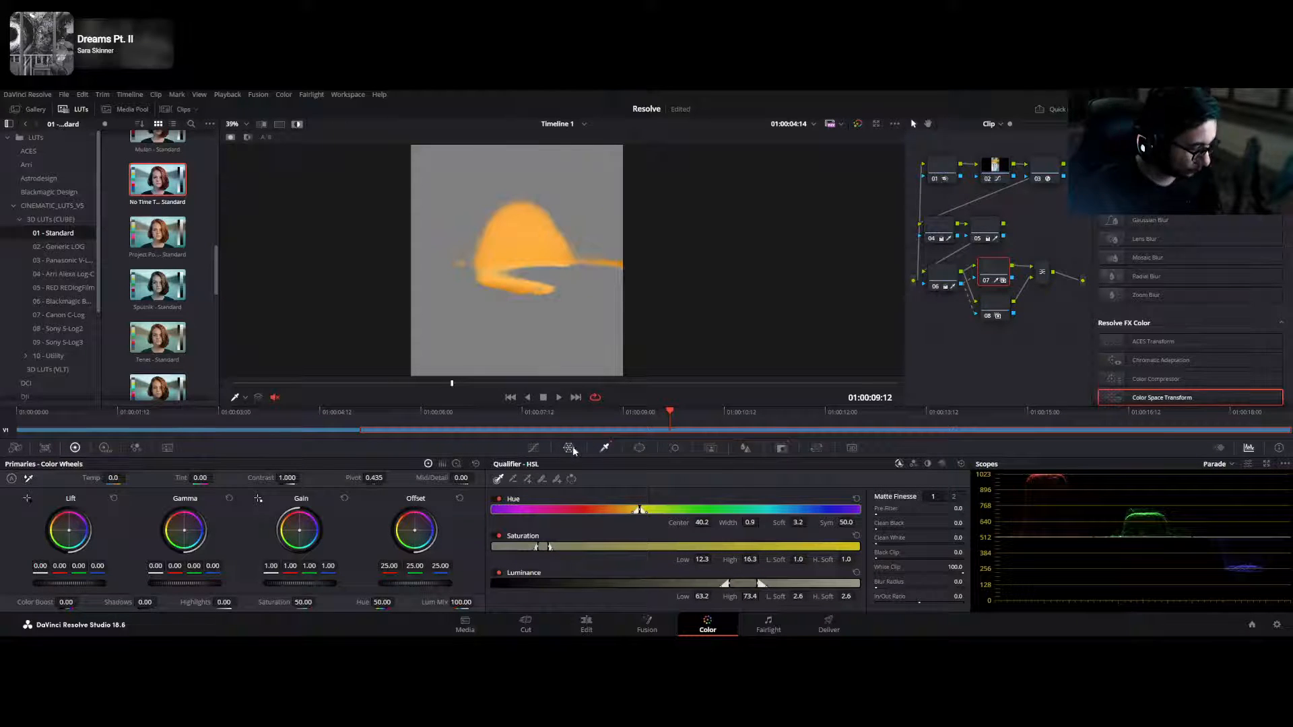
pyautogui.hotkey('shift', 'h')
pyautogui.hotkey('shift', 'h')
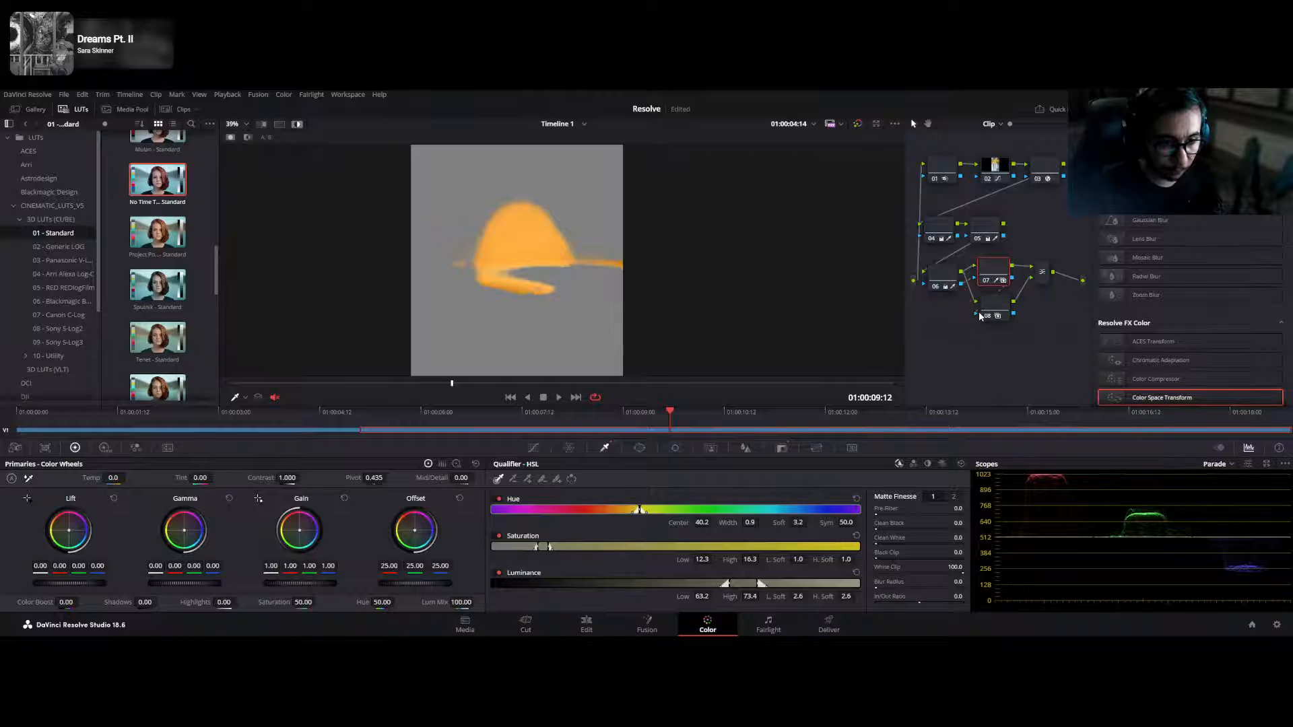
# - In node 08, key the darker orange fabric around the bright central patch by sampling it
pyautogui.click(994, 305)
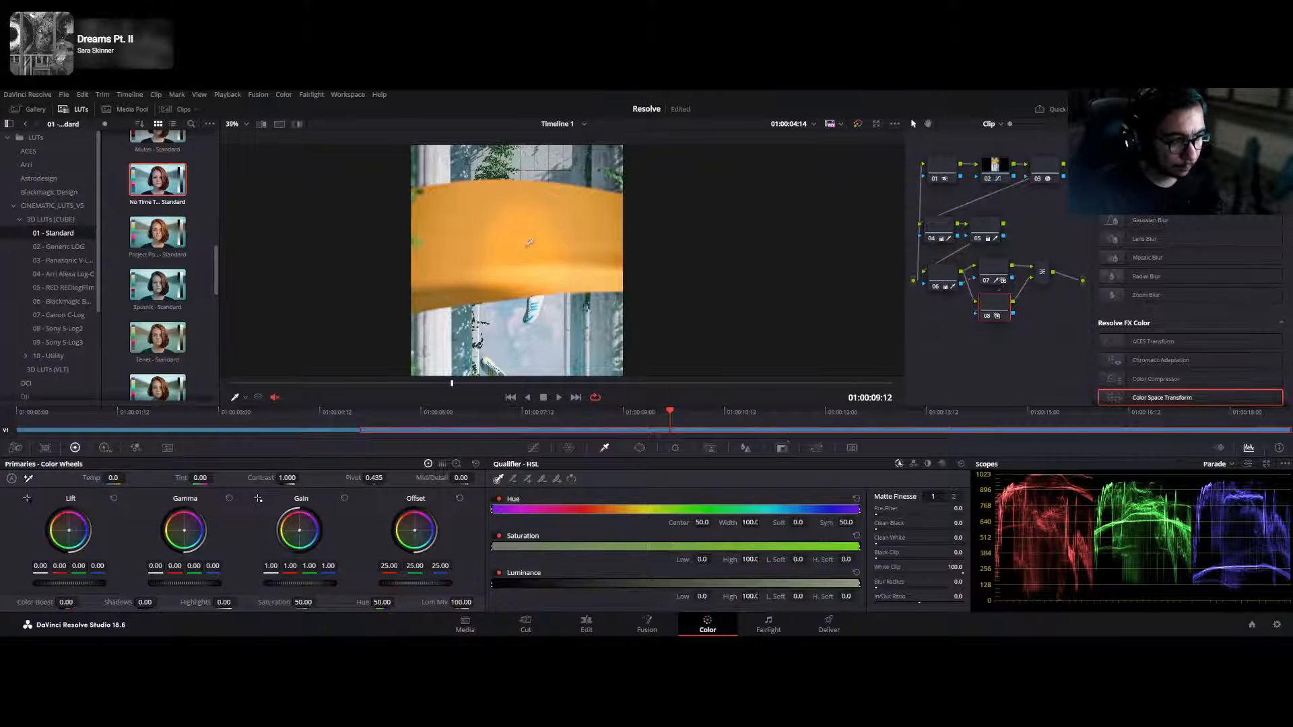
pyautogui.click(581, 220)
pyautogui.hotkey('shift', 'h')
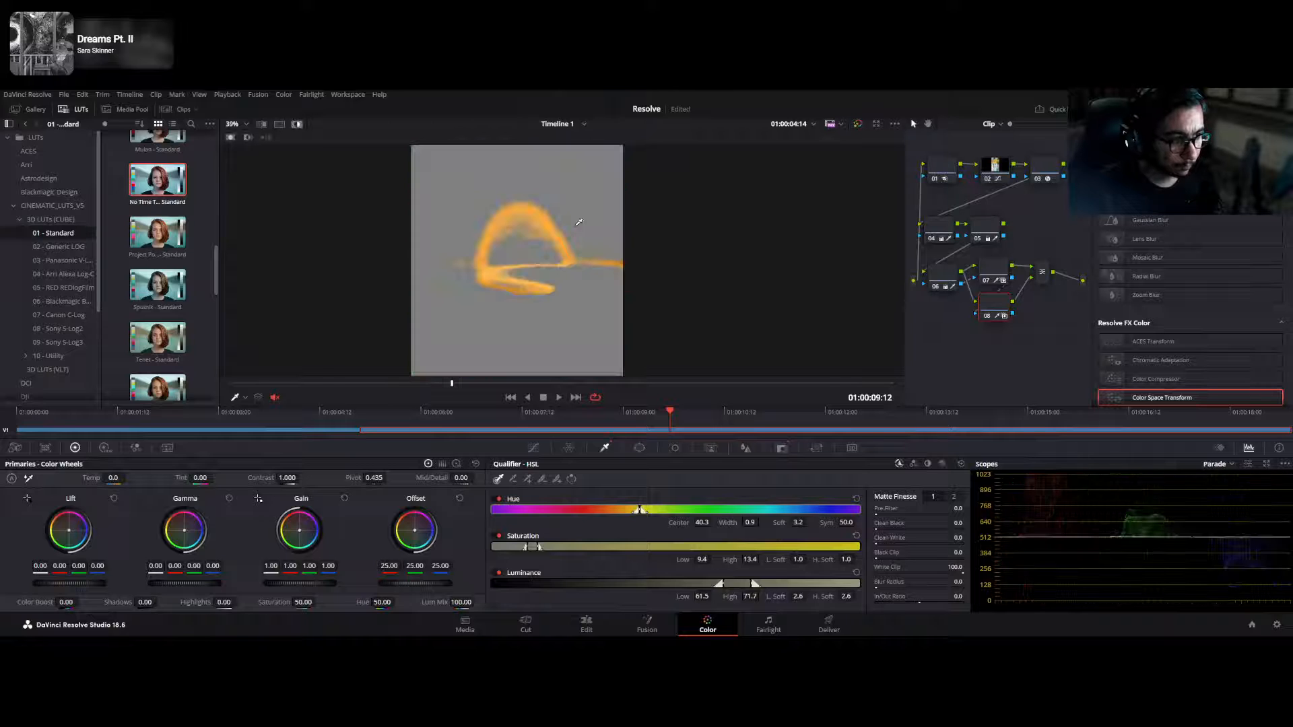
pyautogui.click(581, 223)
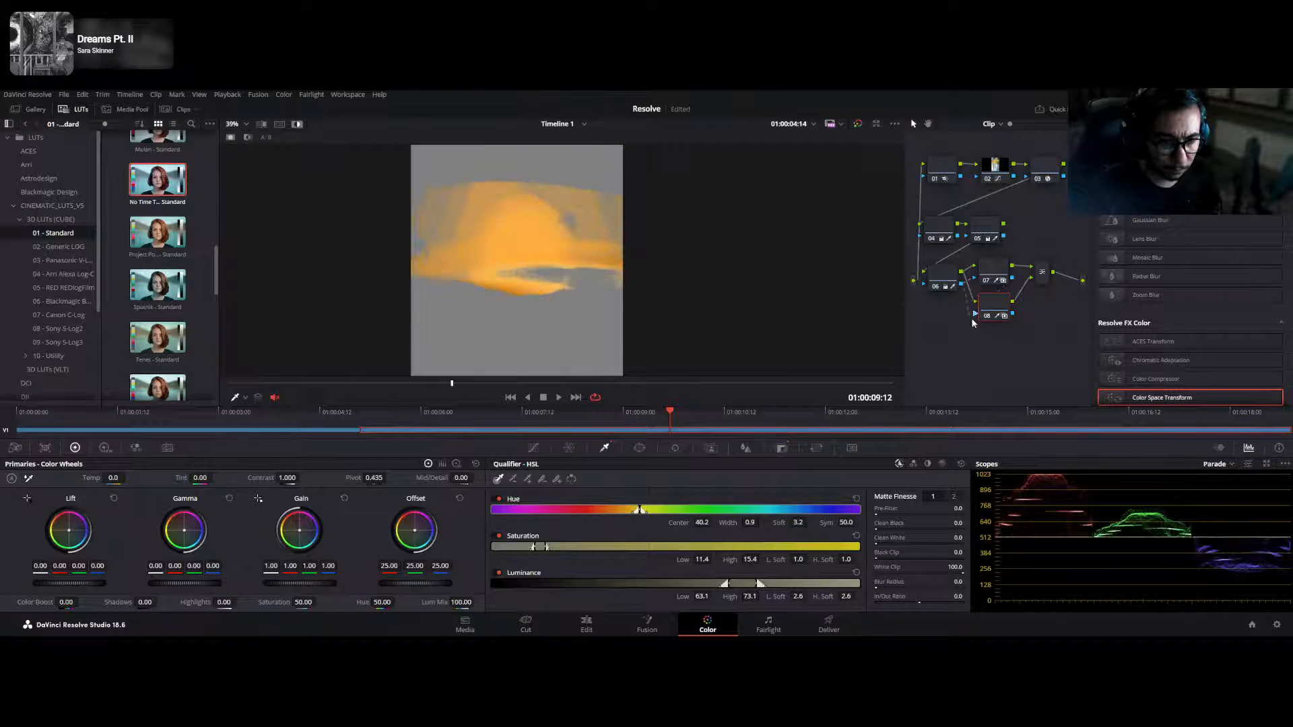
pyautogui.click(579, 229)
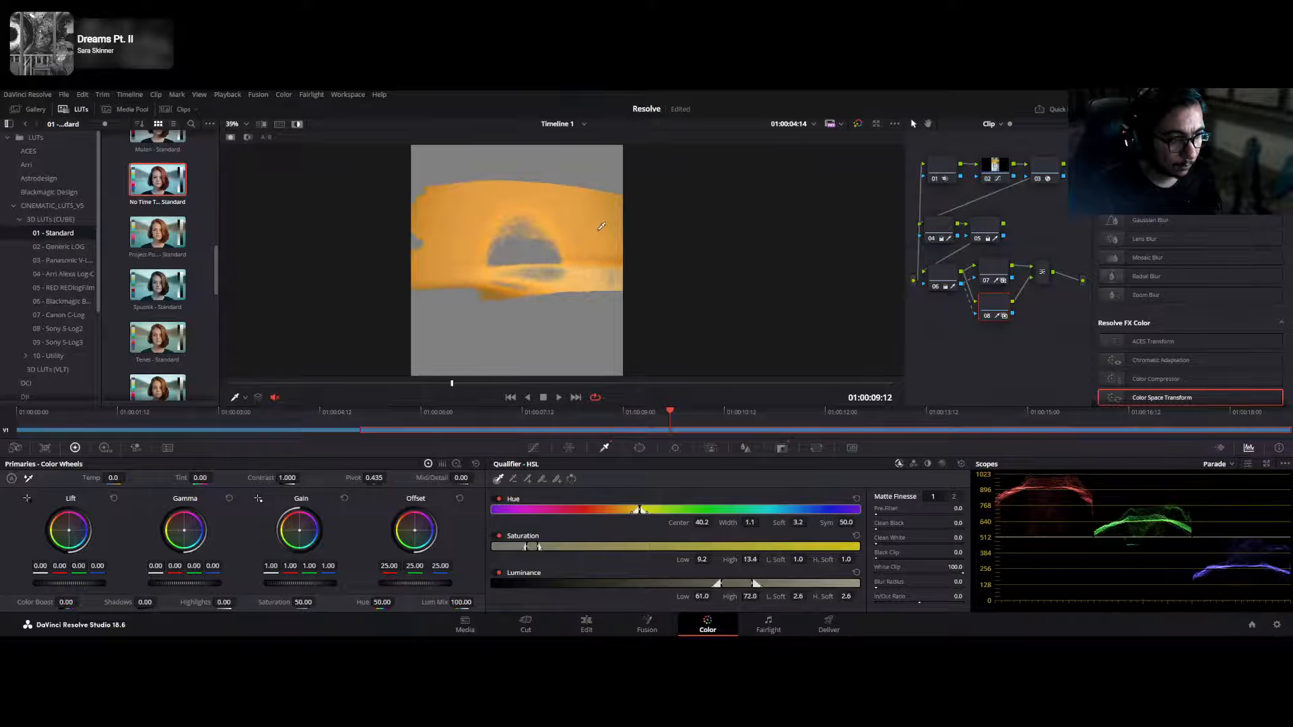
pyautogui.click(592, 227)
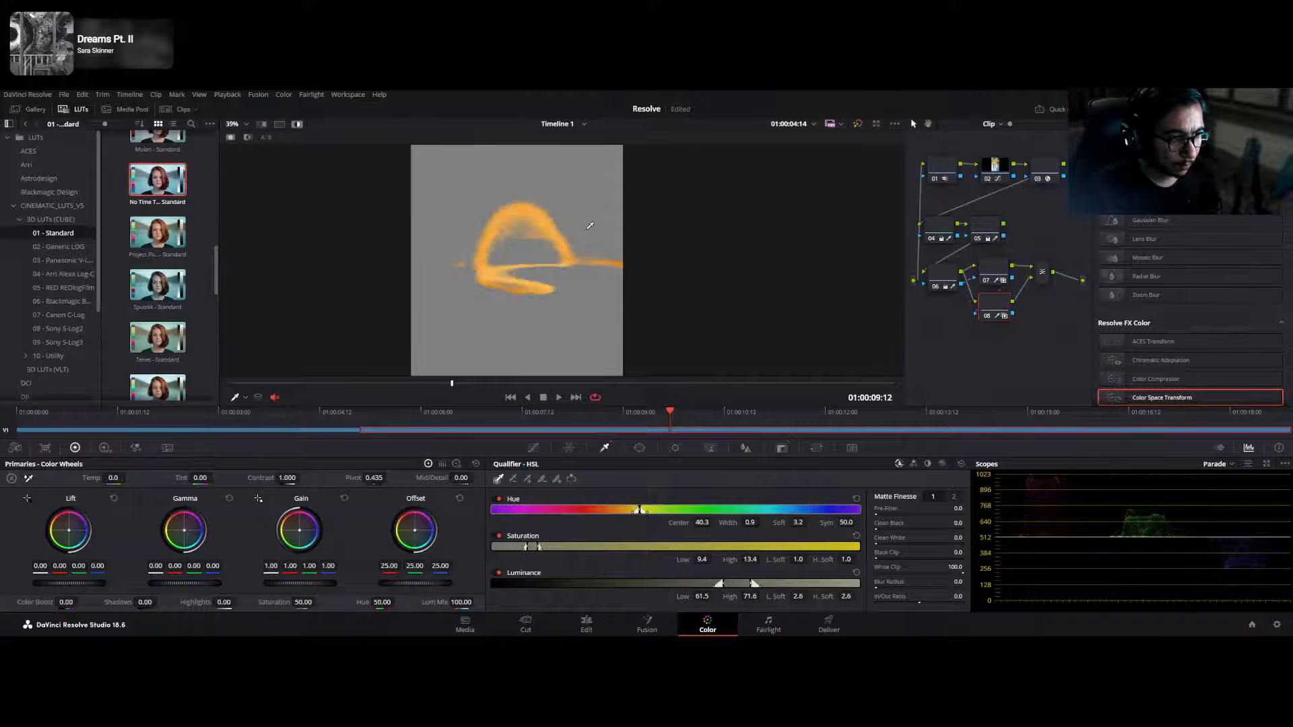
pyautogui.click(580, 210)
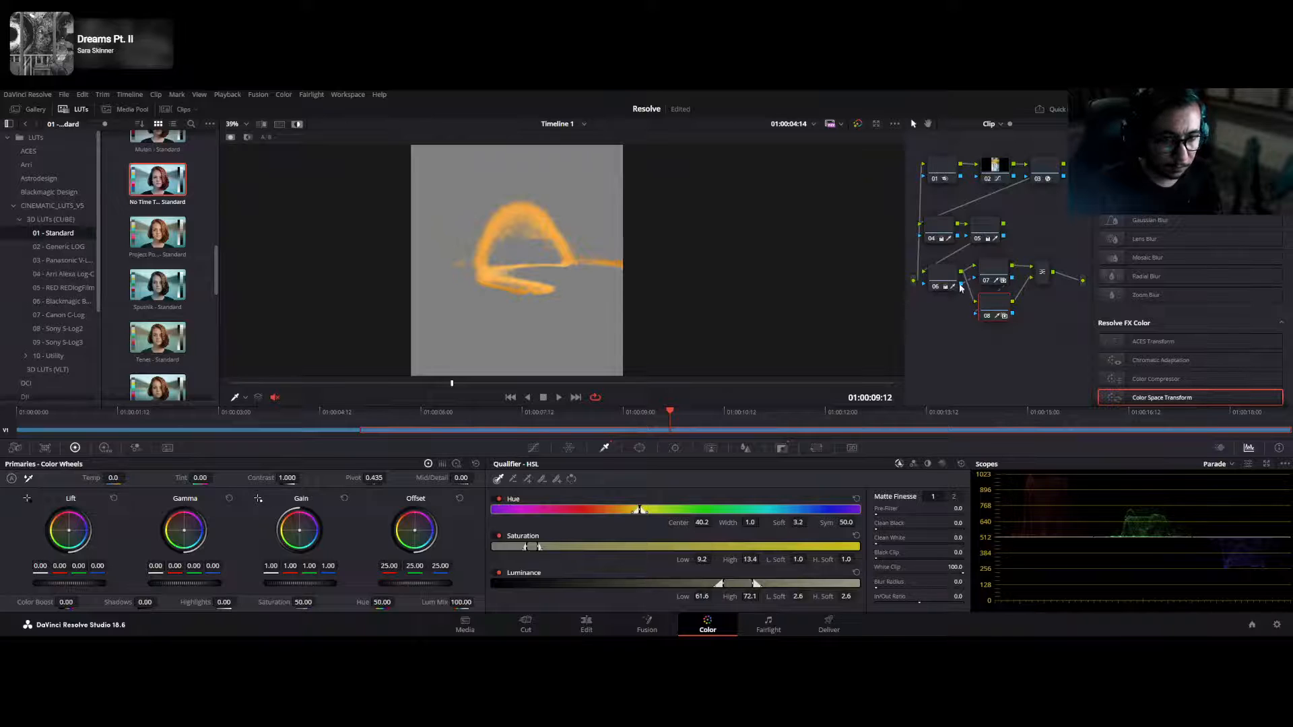
pyautogui.moveTo(976, 319); pyautogui.dragTo(976, 316)
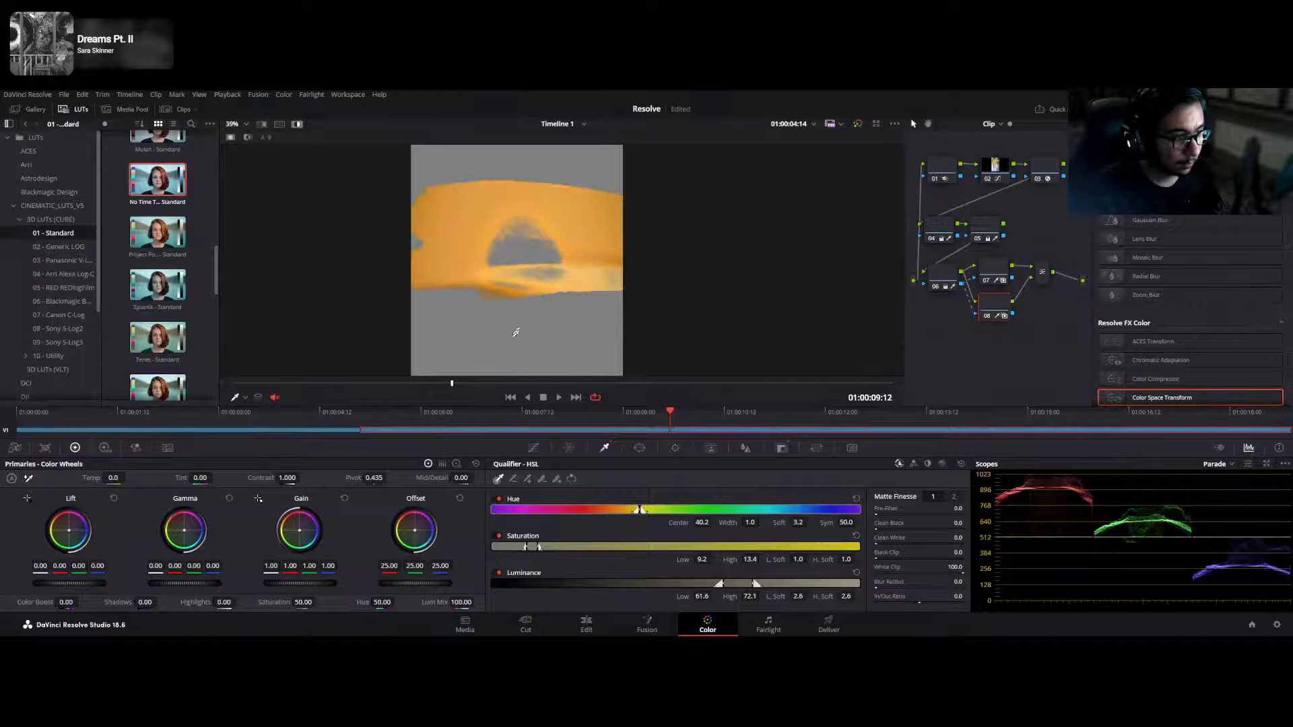
pyautogui.hotkey('shift', 'h')
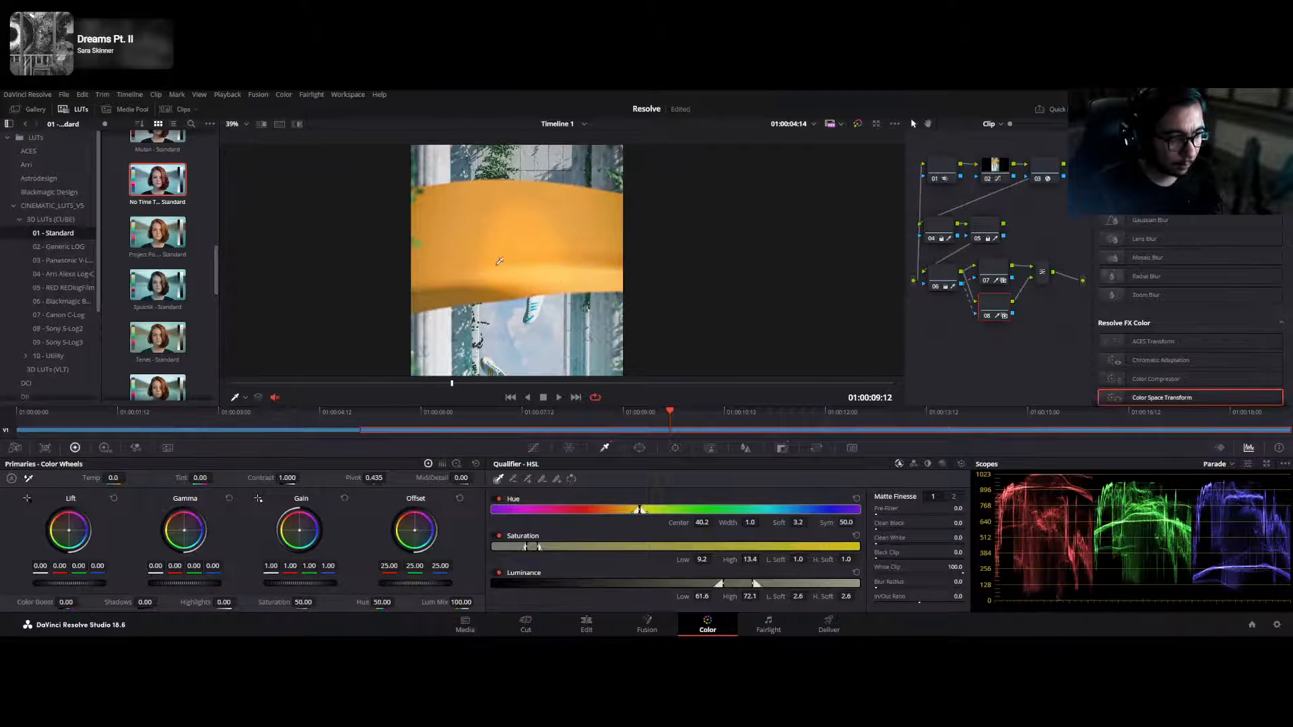
# - Add a midtone point to node 07's custom curve, and try a Color Boost of -15.00 before resetting the primaries
pyautogui.click(996, 270)
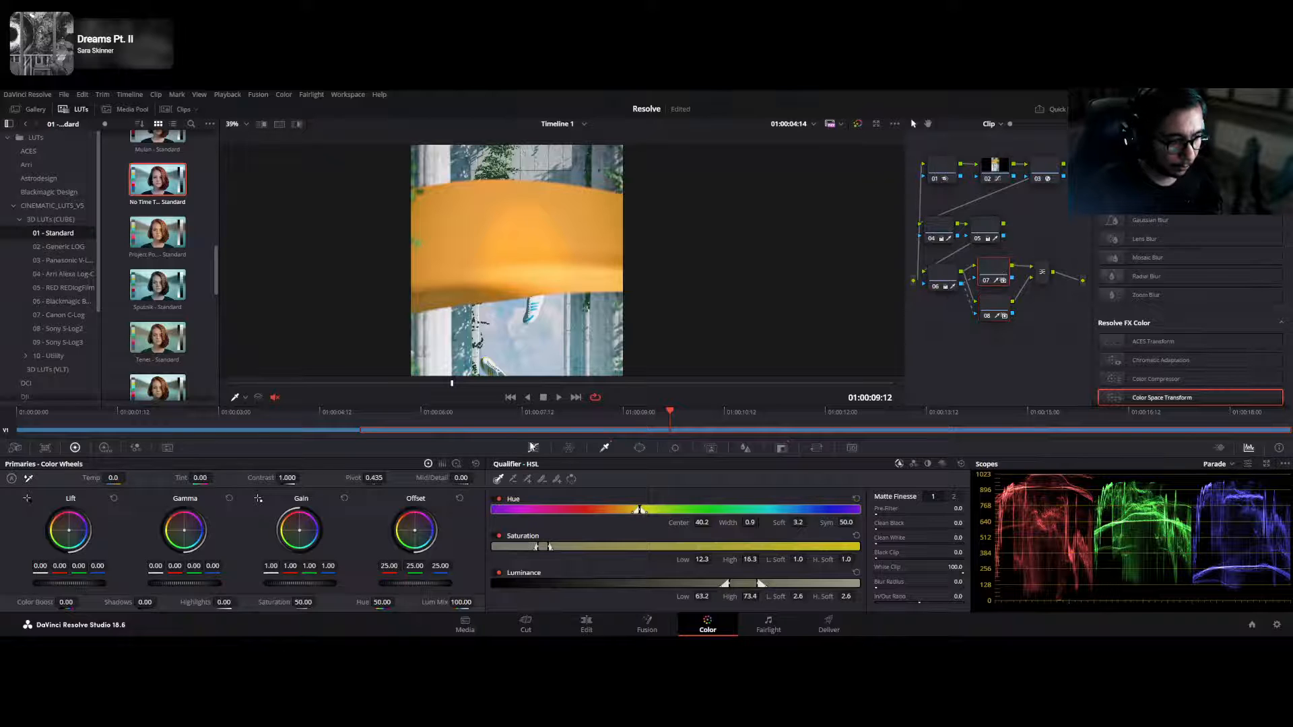
pyautogui.click(533, 448)
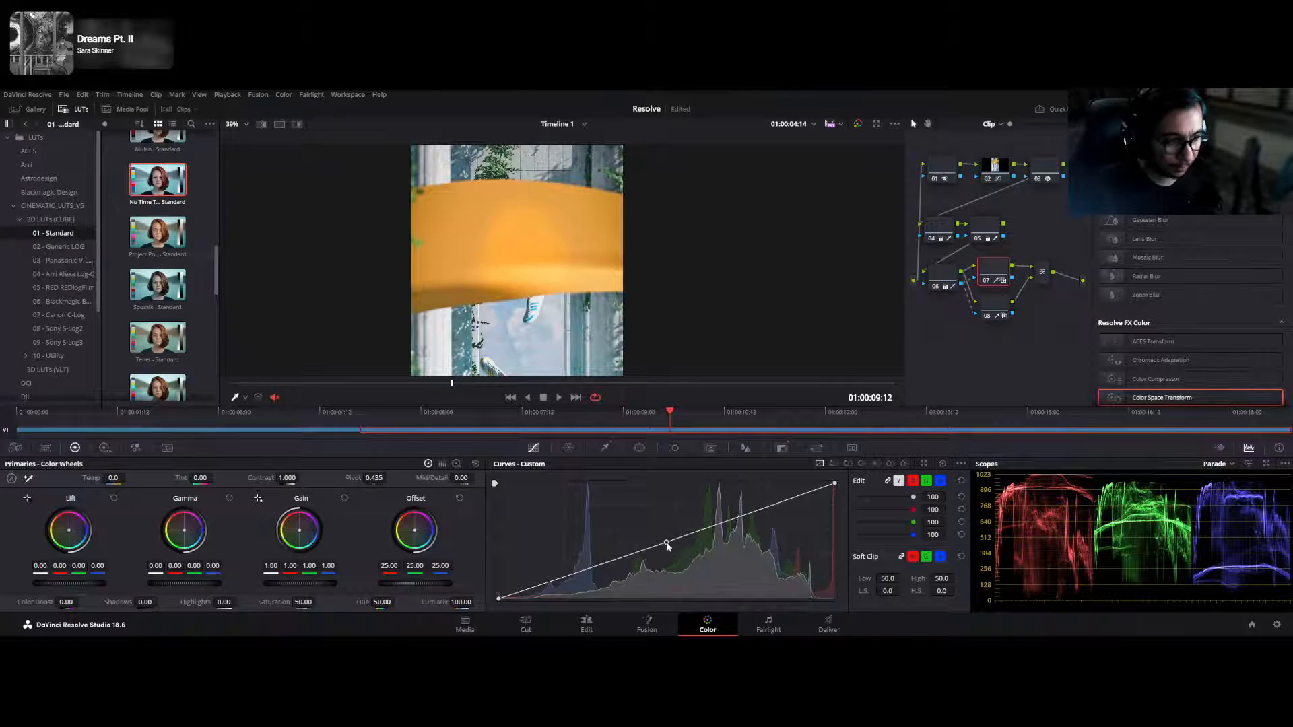
pyautogui.moveTo(666, 542); pyautogui.dragTo(666, 544)
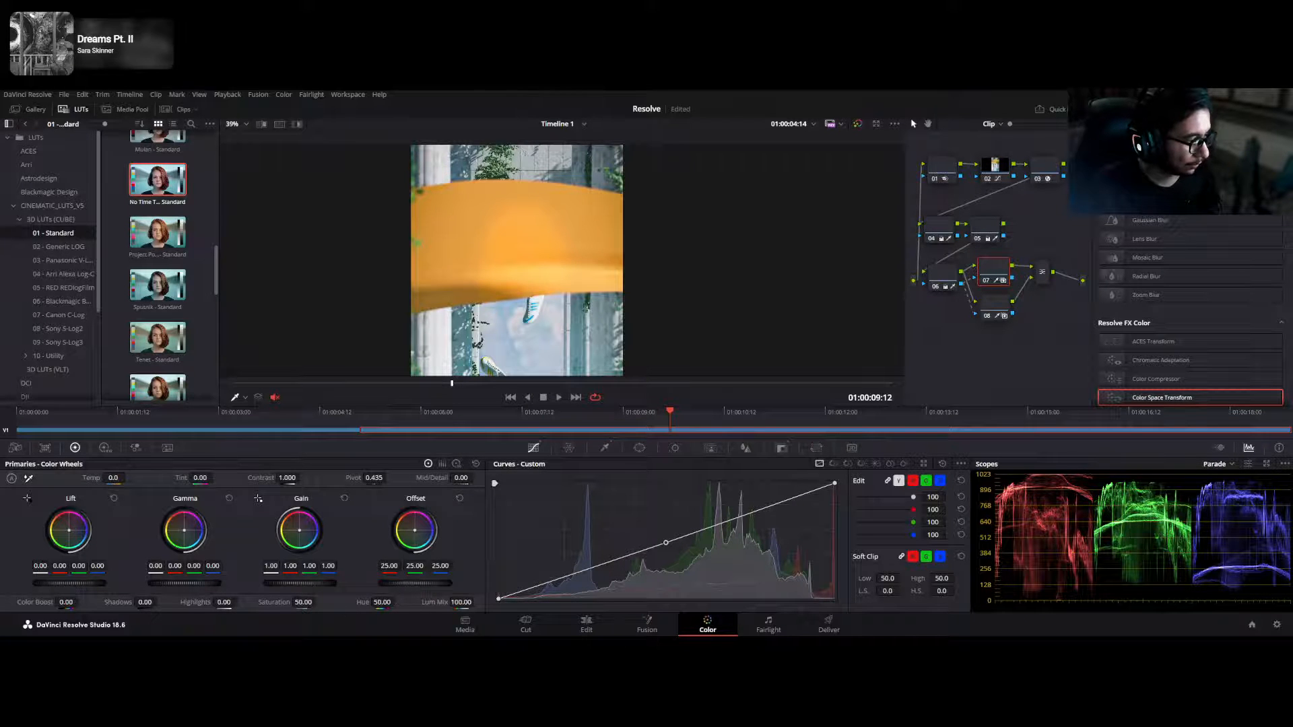
pyautogui.moveTo(67, 602); pyautogui.dragTo(82, 602)
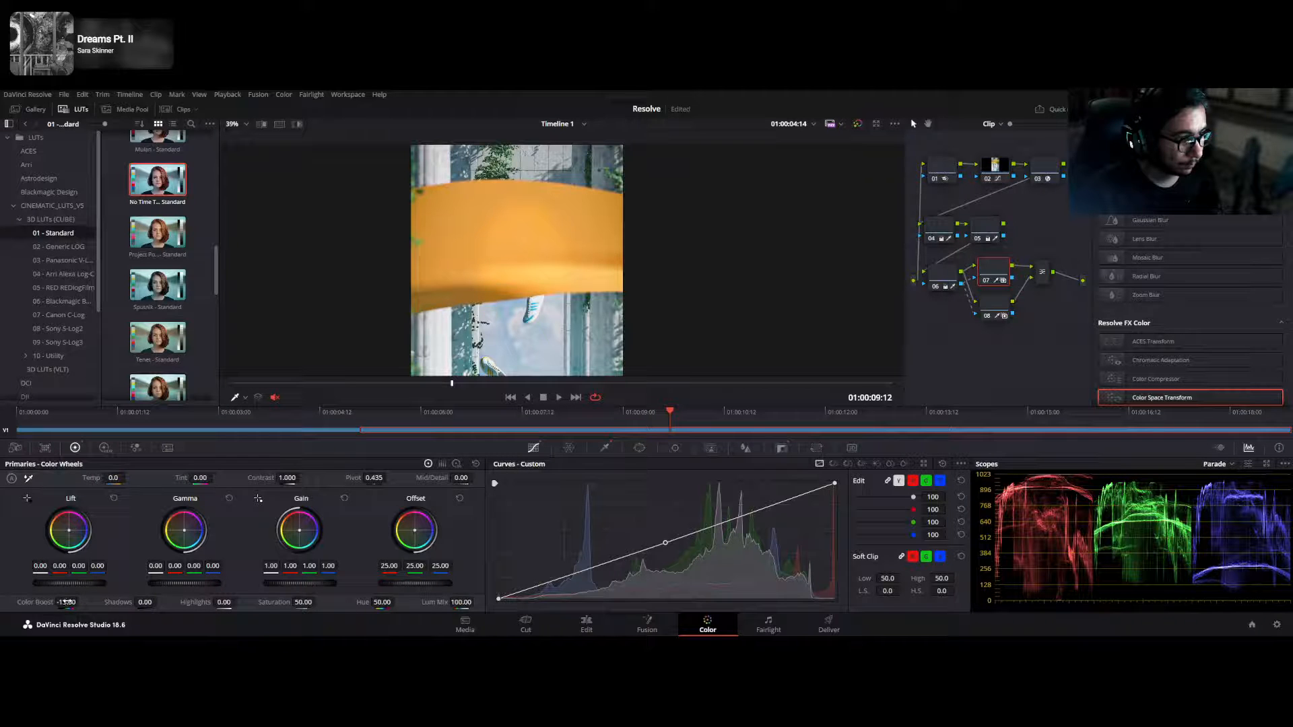
pyautogui.click(475, 464)
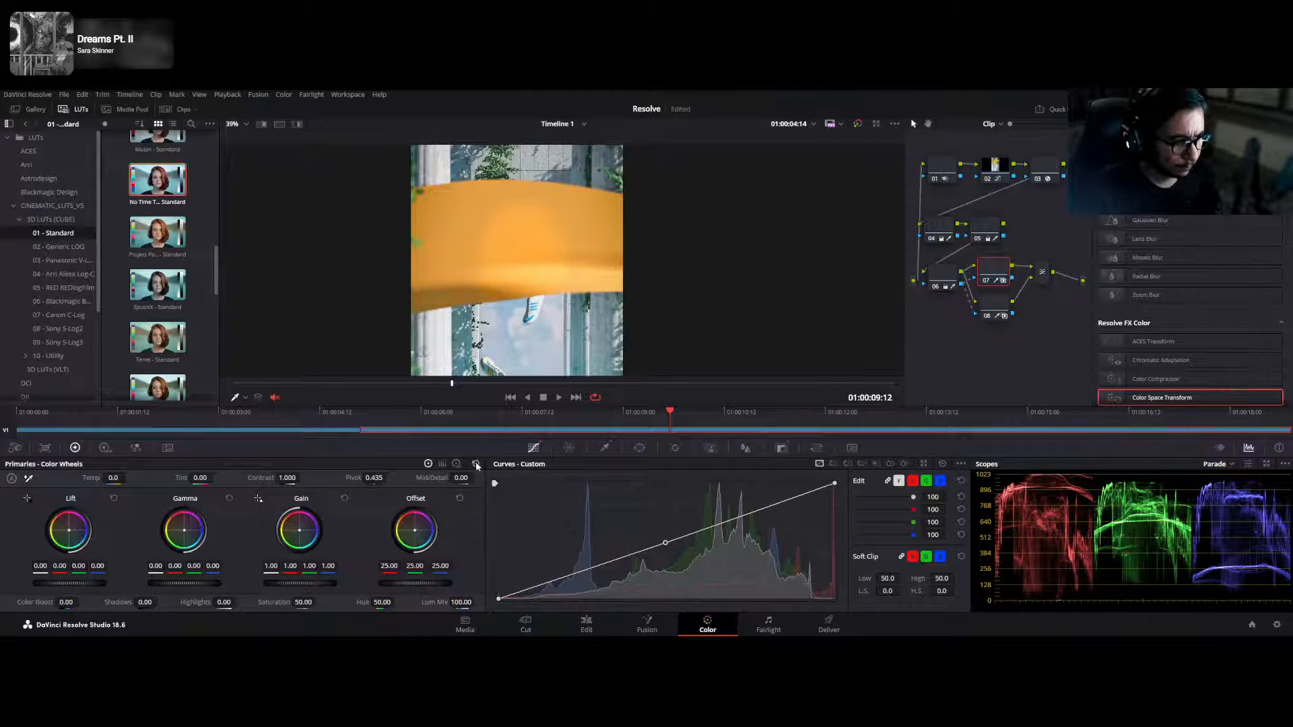
# - Try lowering the midtones with a point on node 08's custom curve, and remove that point
pyautogui.click(993, 308)
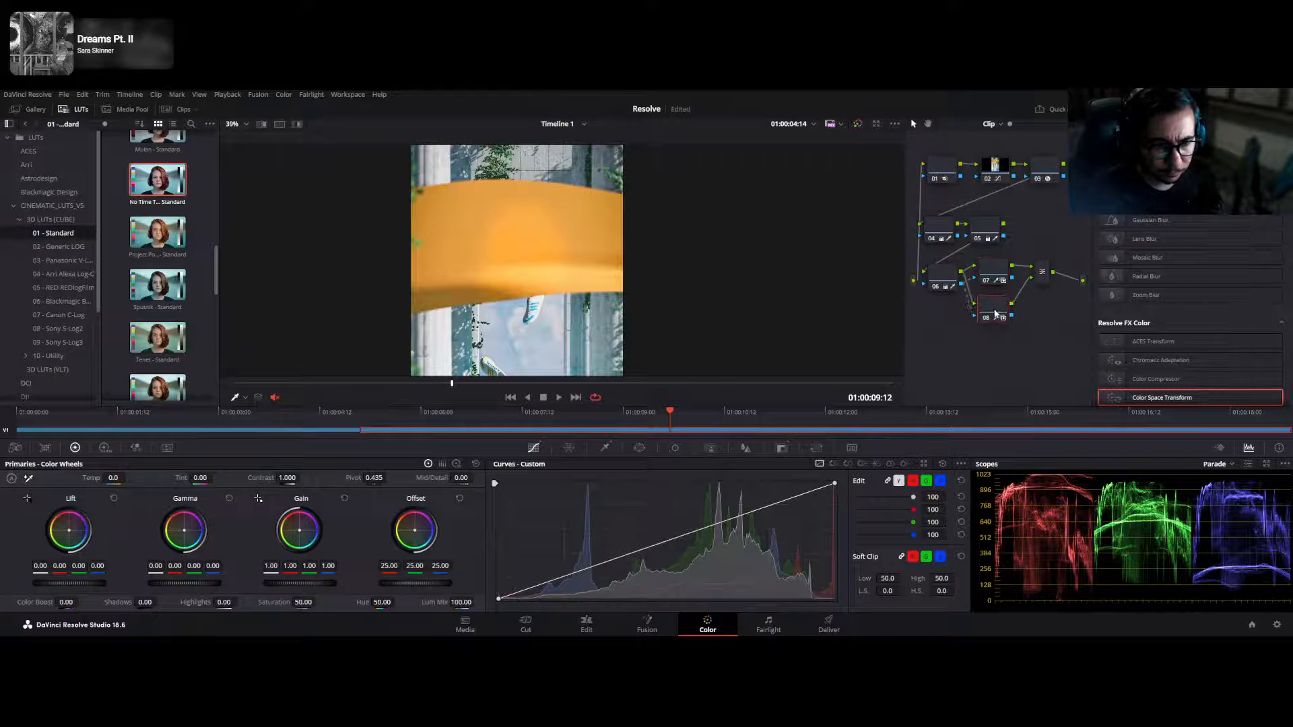
pyautogui.click(661, 539)
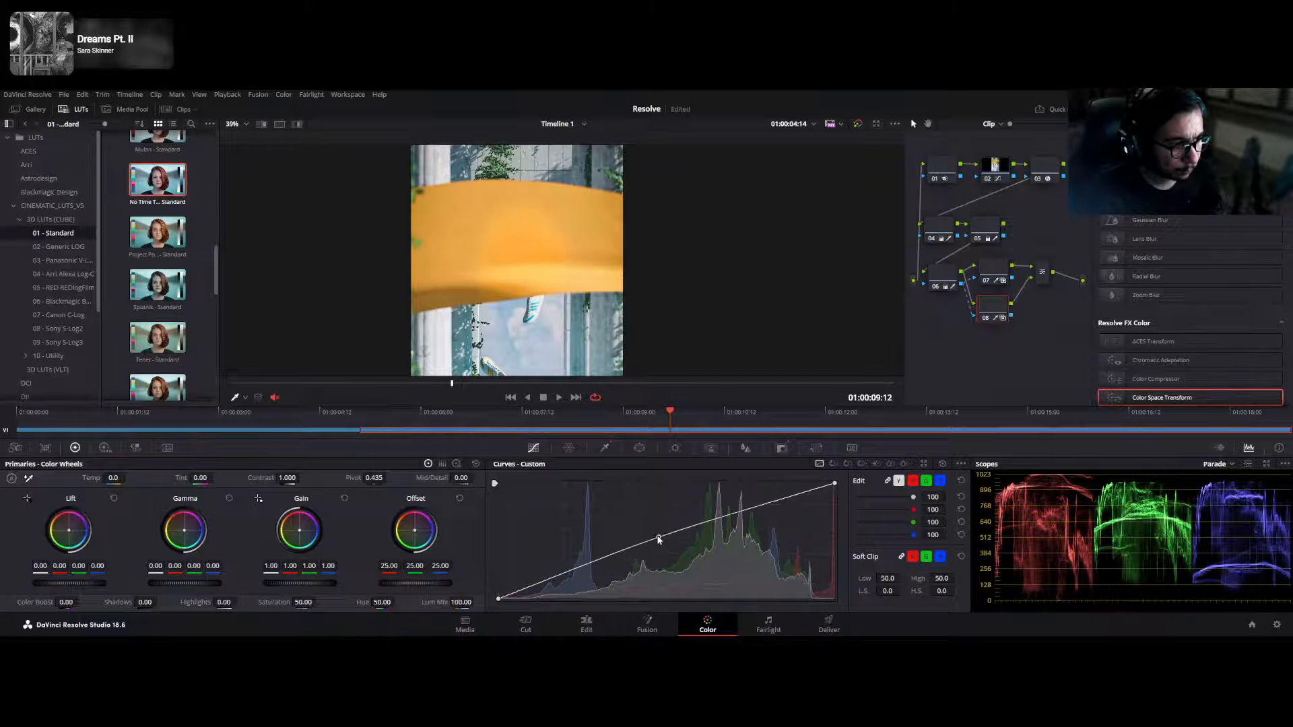
pyautogui.moveTo(662, 540); pyautogui.dragTo(665, 548)
pyautogui.rightClick(666, 548)
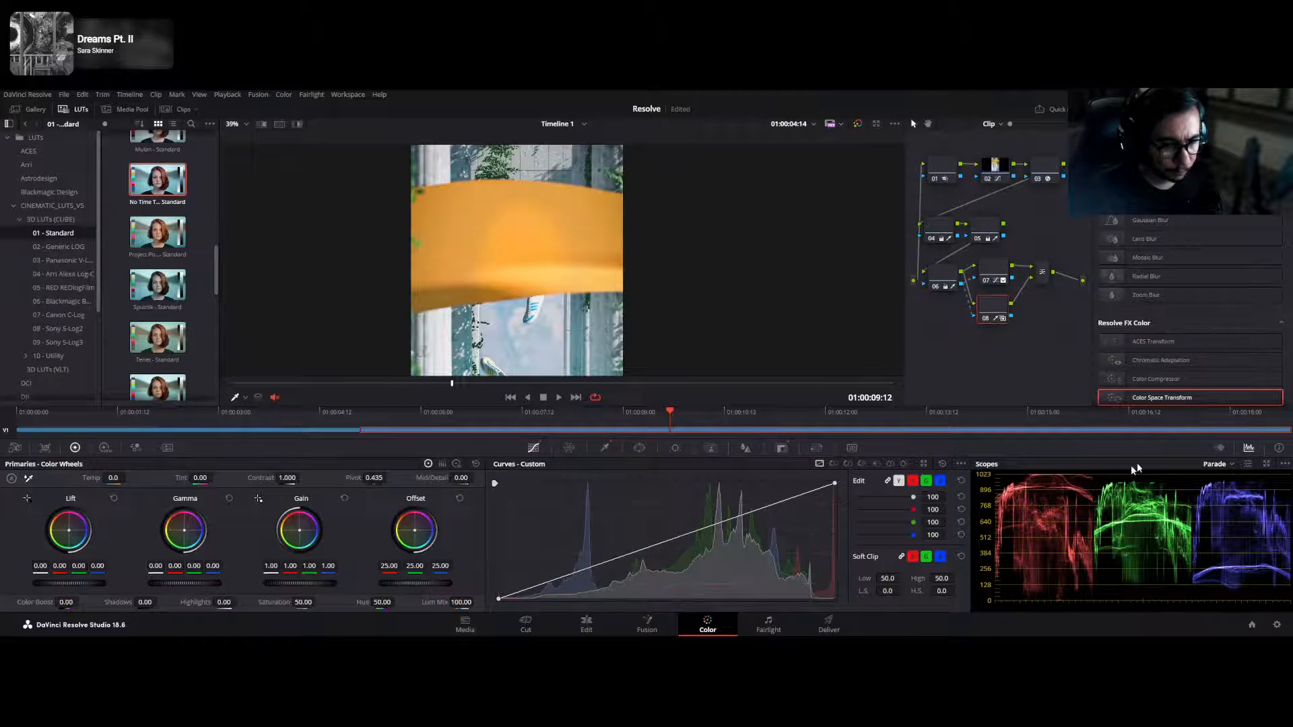
# - Switch the scope from the parade, by way of the waveform, to the vectorscope
pyautogui.click(1222, 464)
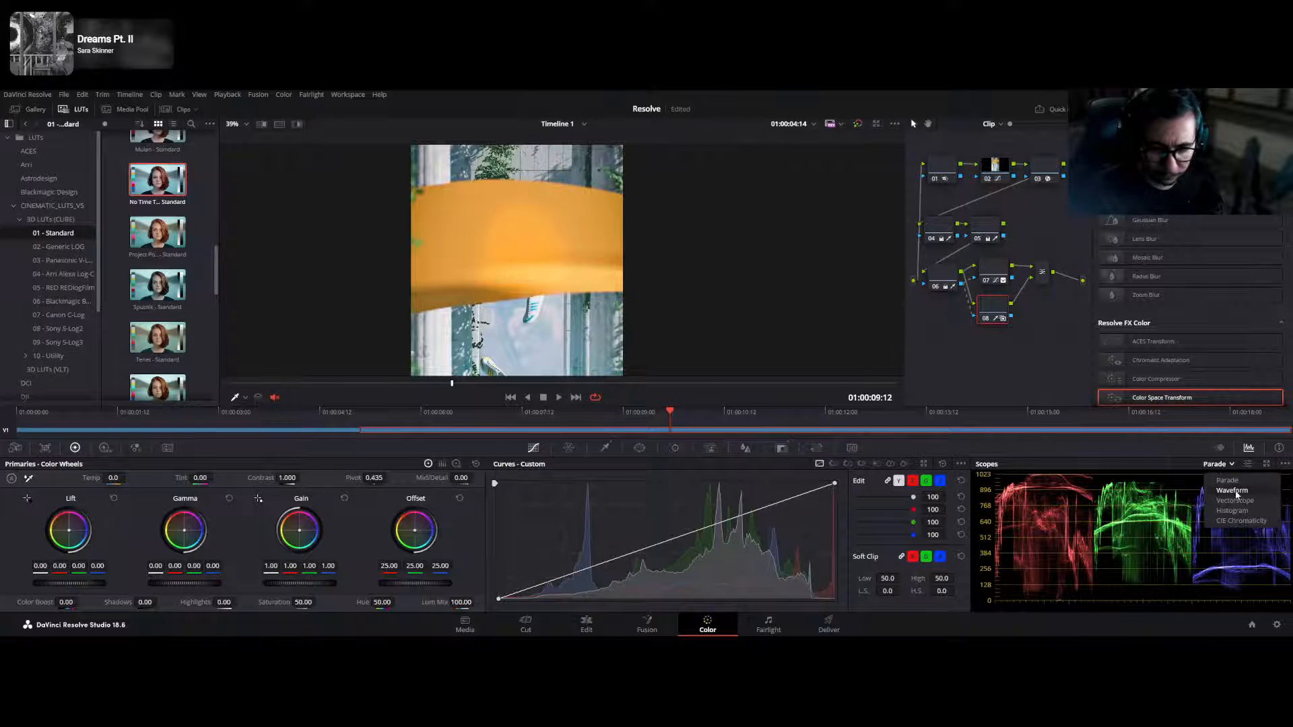
pyautogui.click(1236, 492)
pyautogui.click(1222, 466)
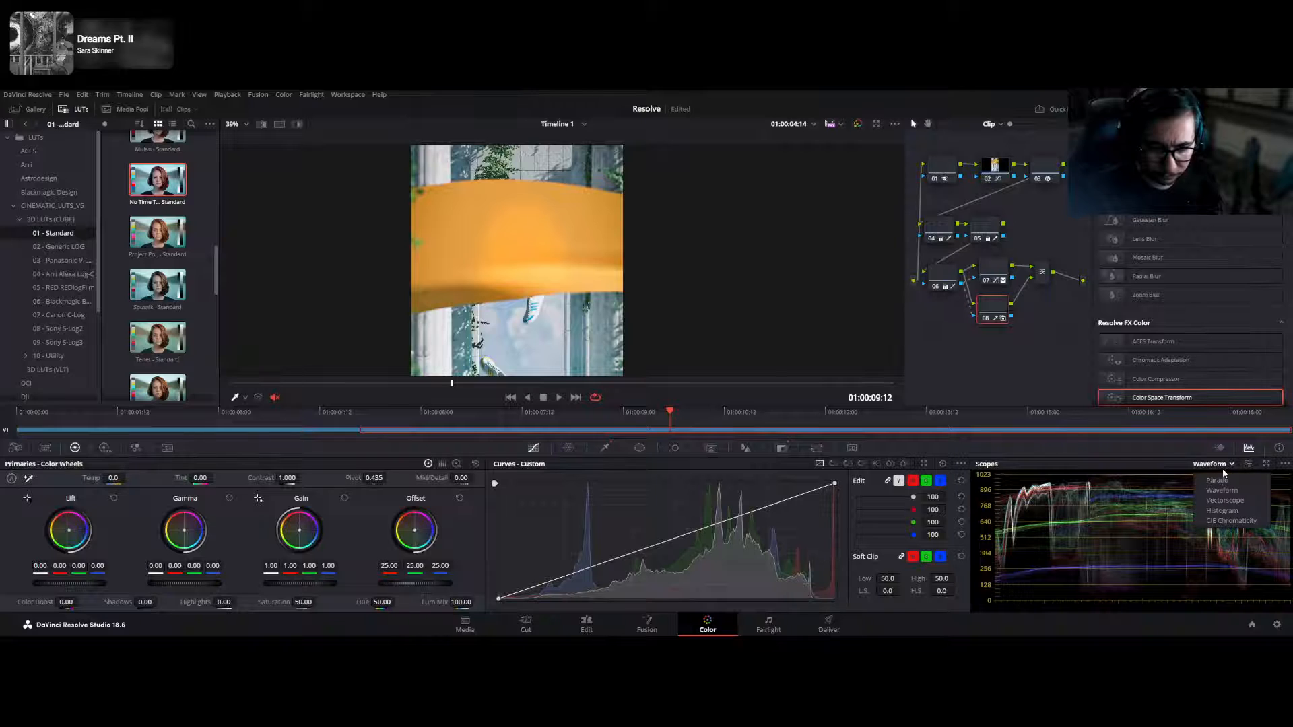
pyautogui.click(1235, 500)
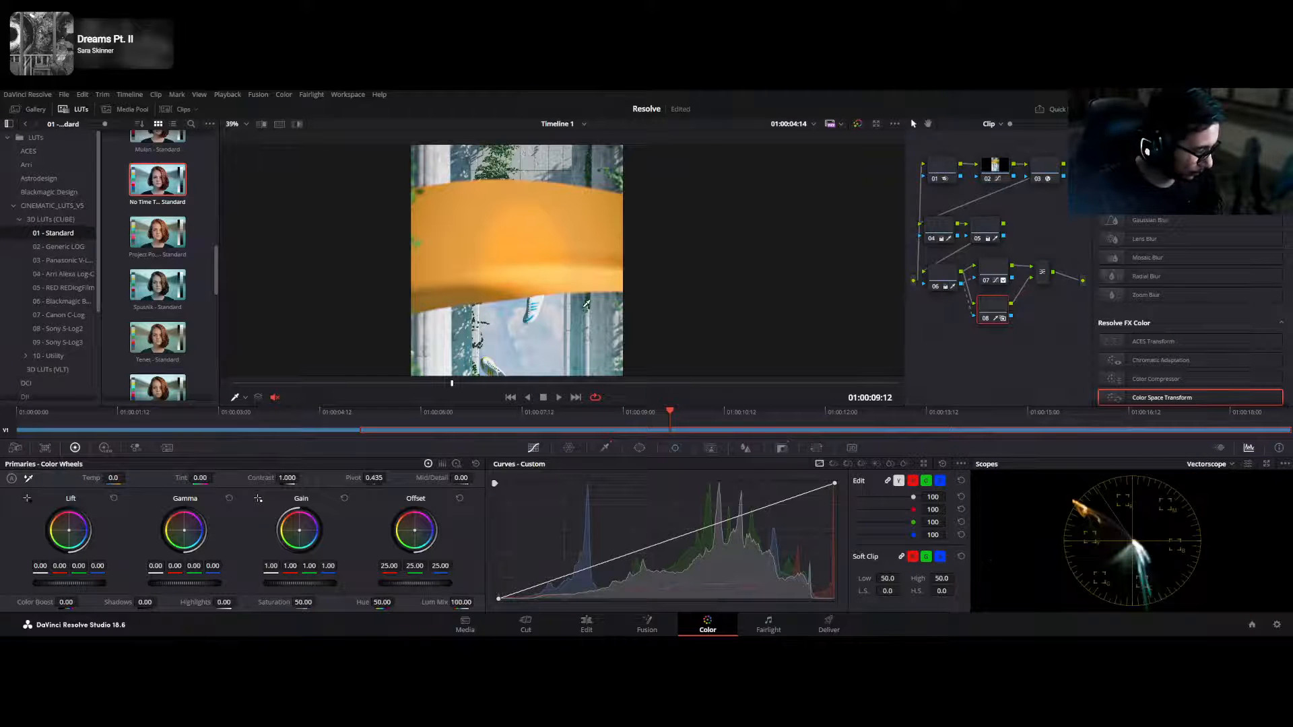
# - Compare the highlighted selections of nodes 07 and 08 in the viewer and on the vectorscope
pyautogui.hotkey('shift', 'h')
pyautogui.click(994, 276)
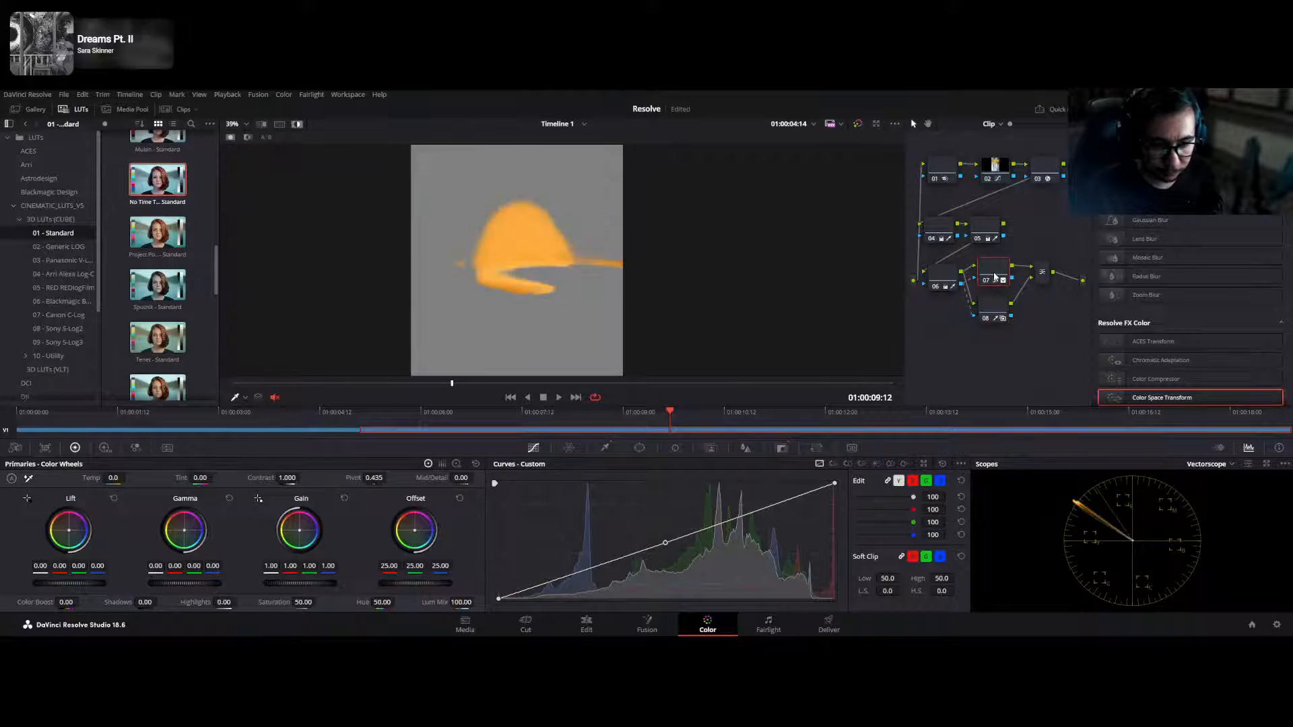
pyautogui.click(997, 305)
pyautogui.click(995, 277)
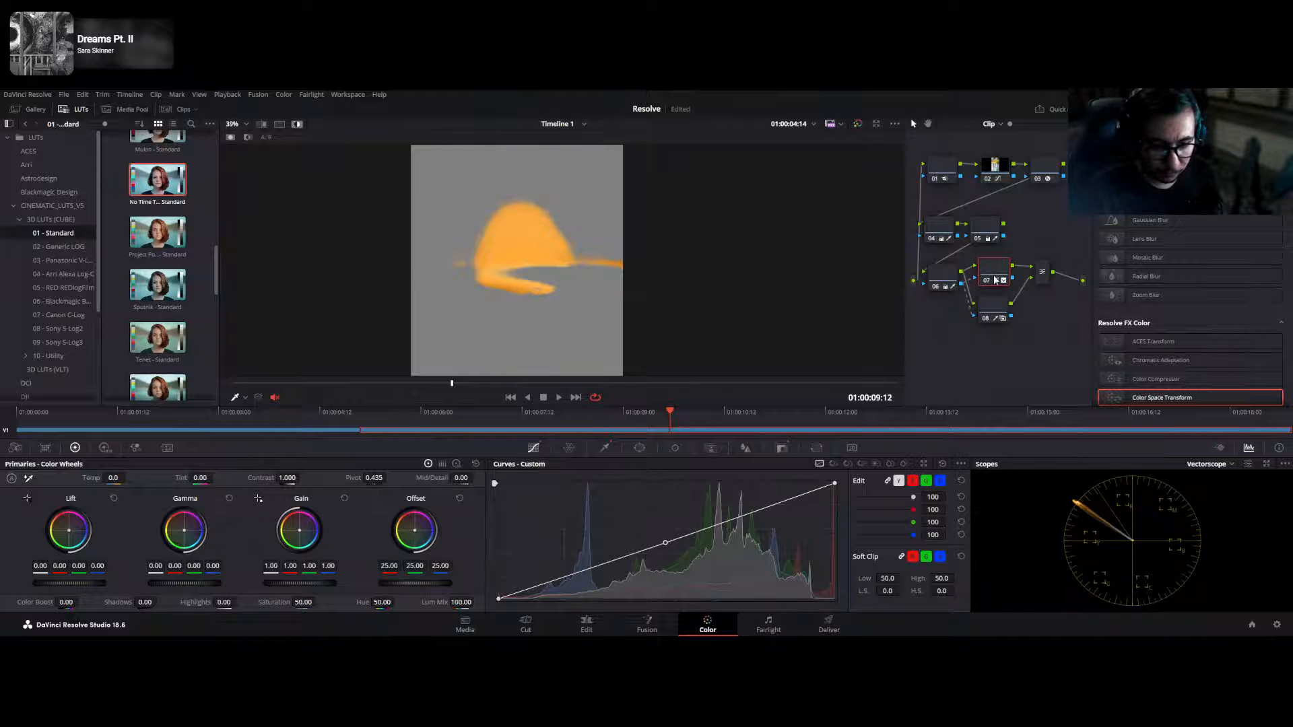
pyautogui.click(992, 313)
pyautogui.click(991, 274)
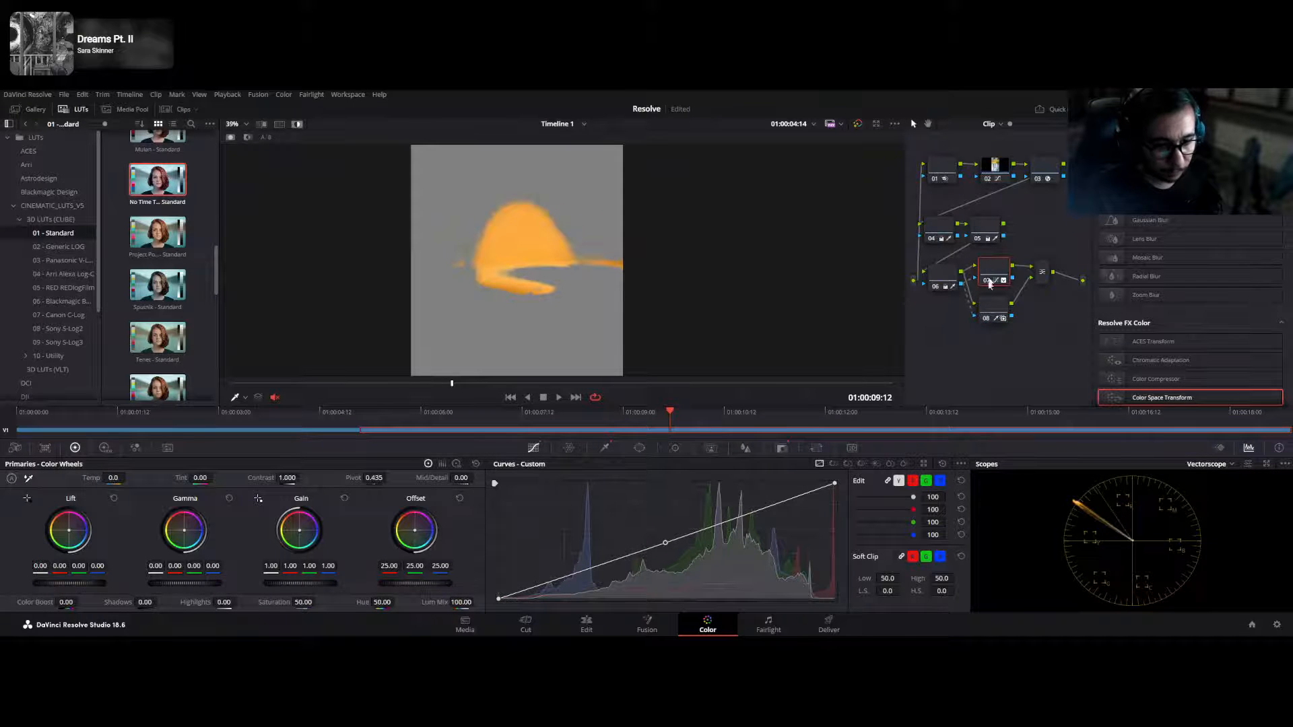
pyautogui.click(992, 313)
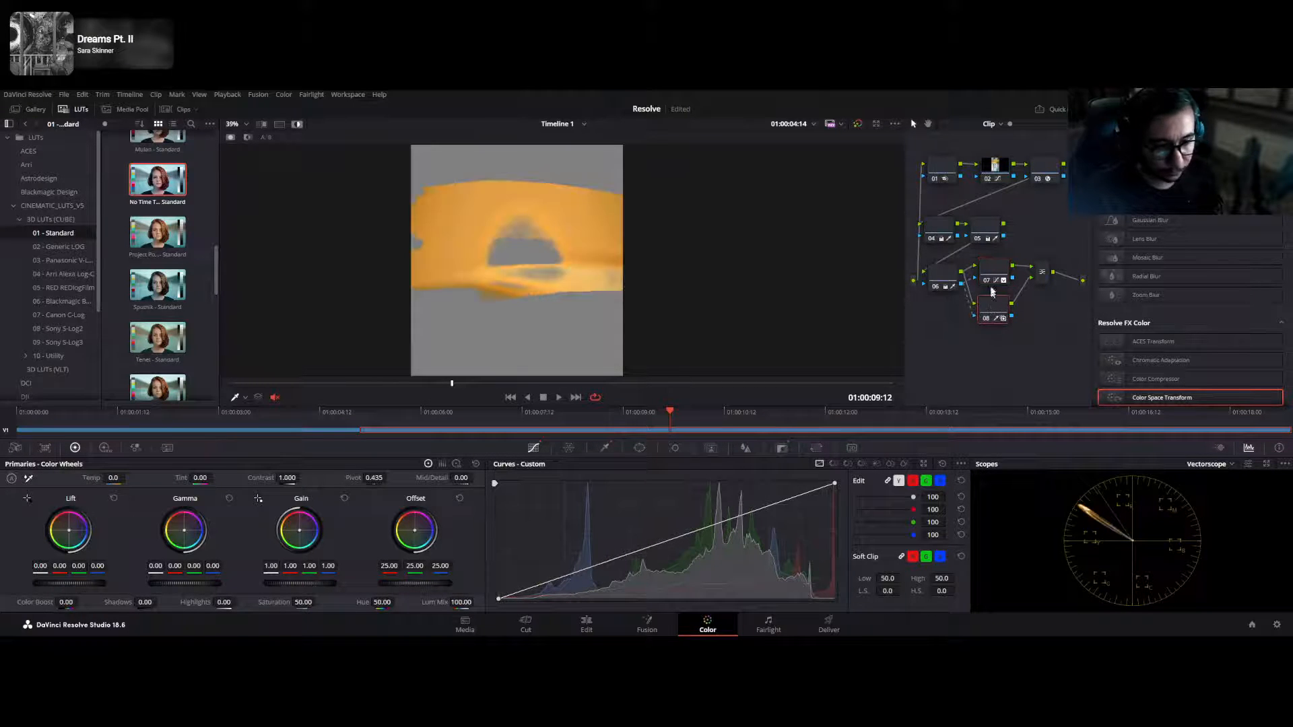
# - Reduce node 07's saturation to about 42 for the bright orange patch
pyautogui.click(993, 276)
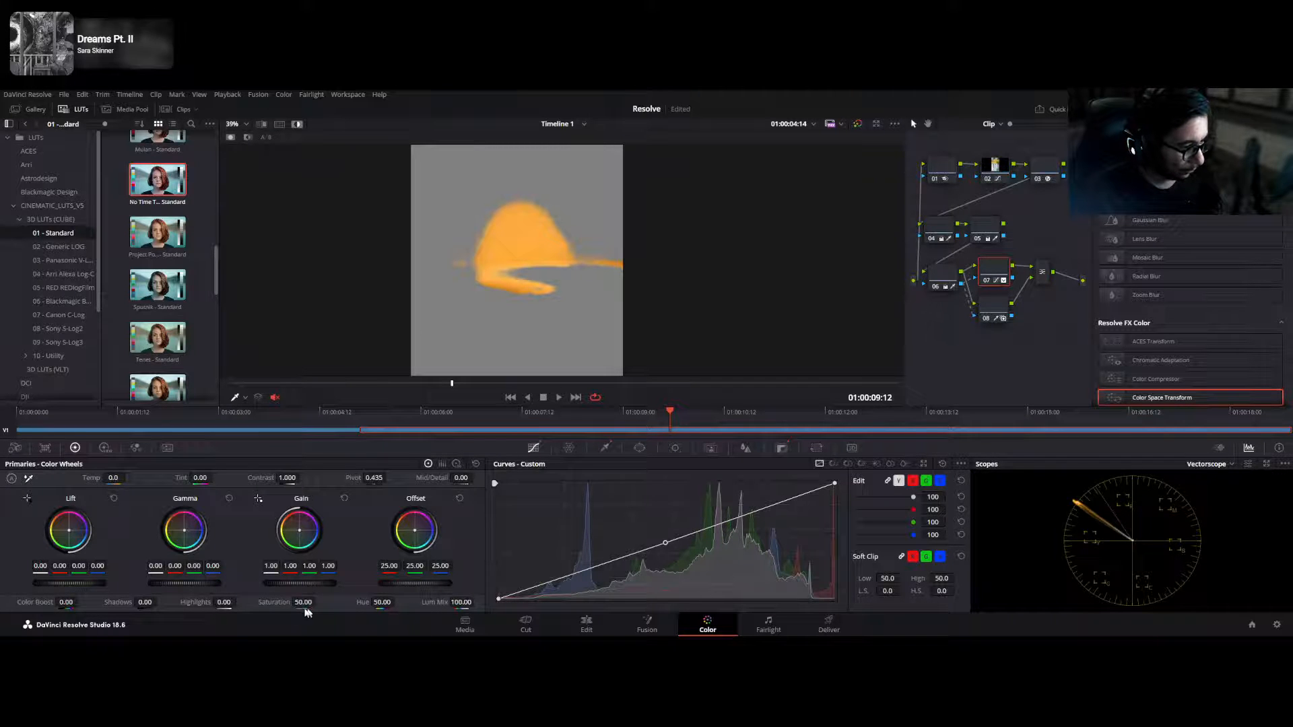
pyautogui.moveTo(301, 601); pyautogui.dragTo(279, 602)
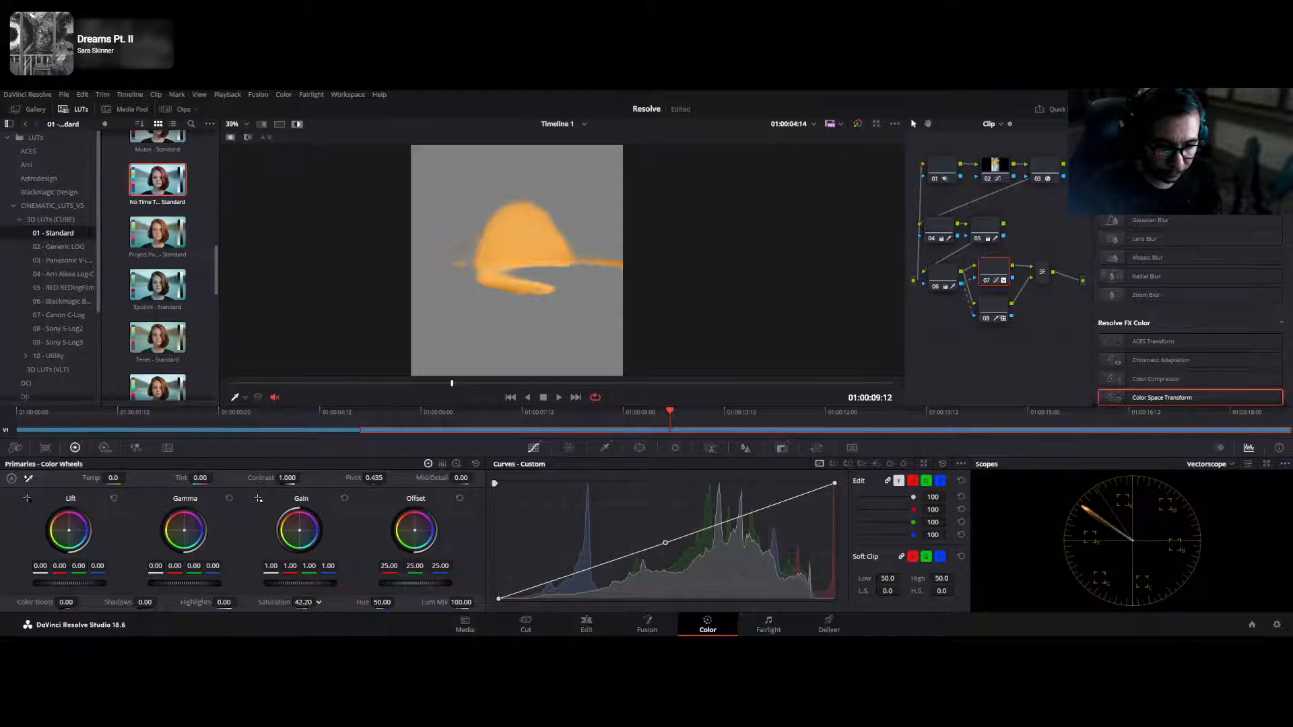
# - Try another midtone adjustment on node 08's custom curve without the highlight view, and remove the added point
pyautogui.click(995, 309)
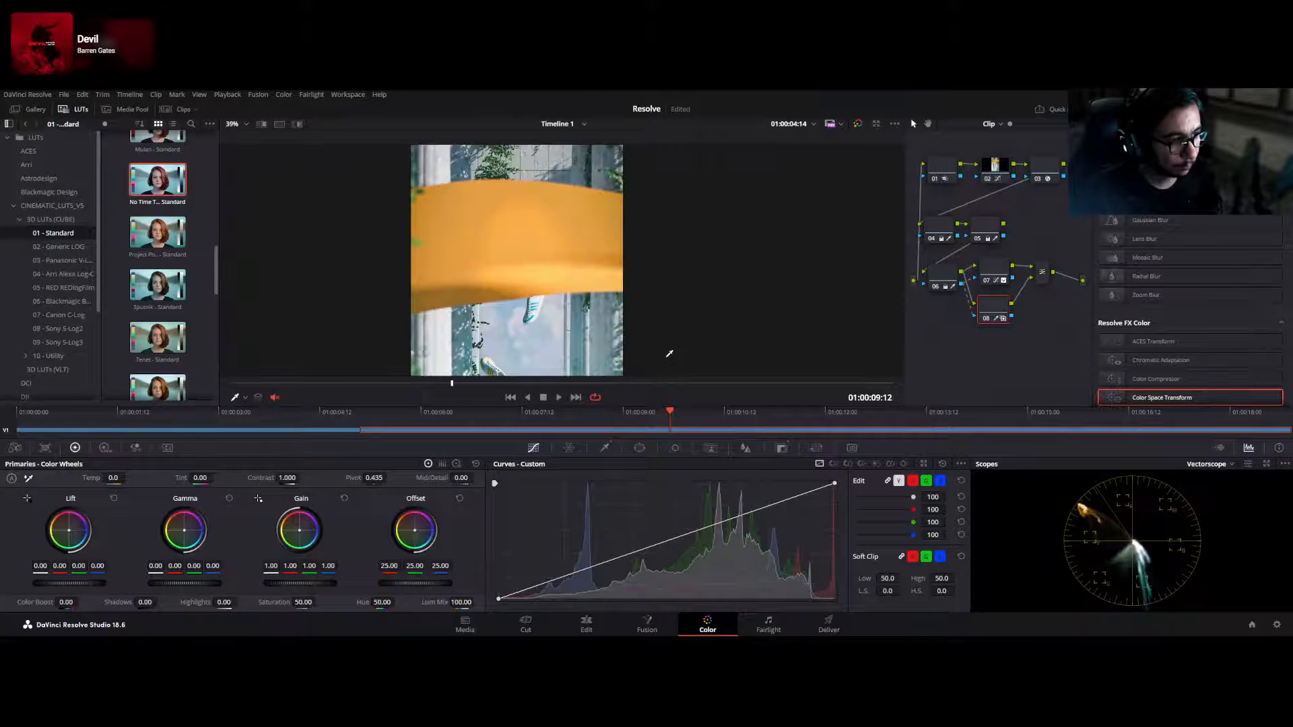
pyautogui.click(676, 538)
pyautogui.moveTo(676, 539); pyautogui.dragTo(680, 541)
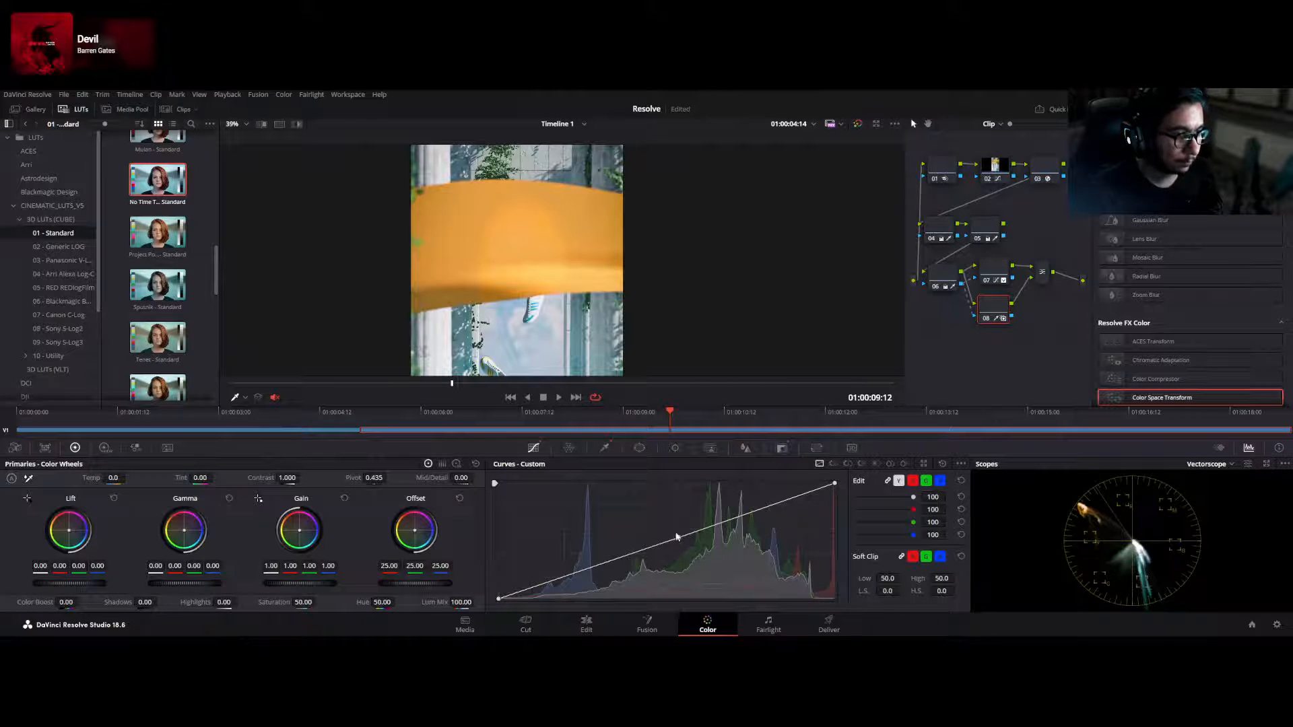
pyautogui.rightClick(677, 537)
# - At 01:00:09:15, clean up node 07's qualifier matte by setting Clean White to 79.3 while its selection is highlighted
pyautogui.moveTo(671, 413)
pyautogui.mouseDown()
pyautogui.moveTo(548, 413)
pyautogui.moveTo(680, 424)
pyautogui.mouseUp()
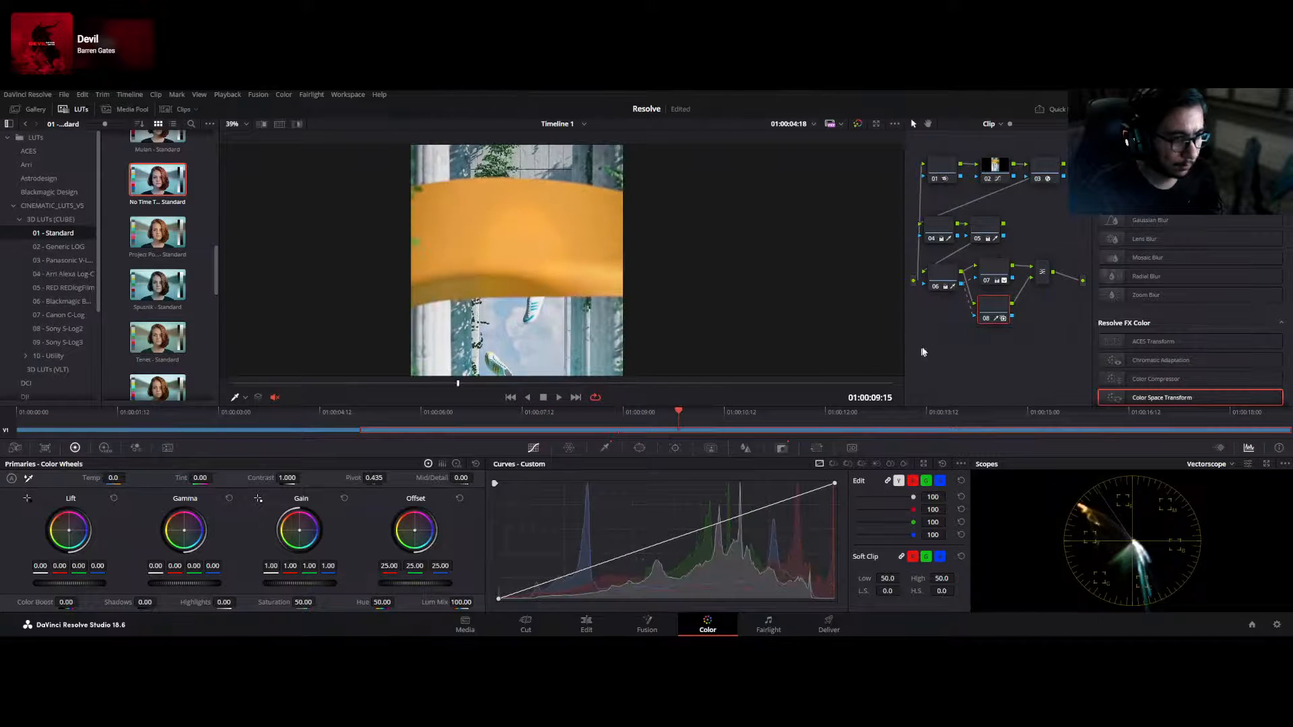
pyautogui.click(995, 270)
pyautogui.hotkey('shift', 'h')
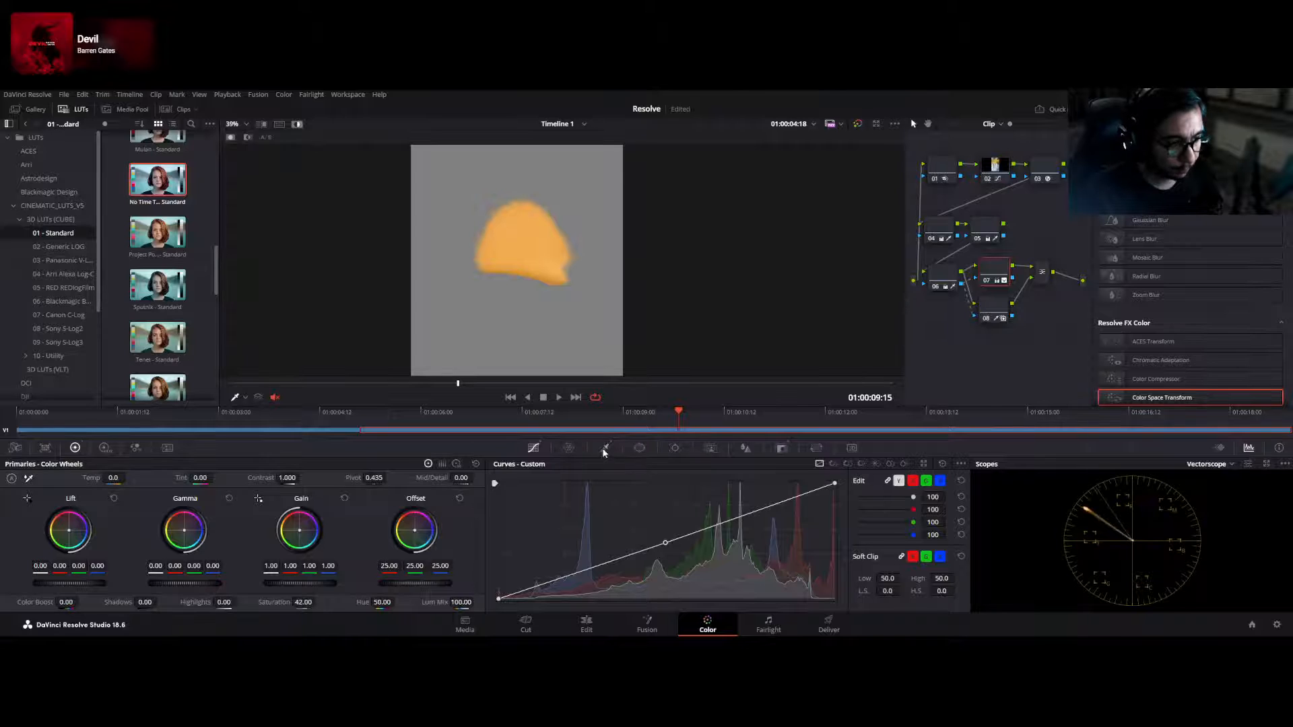
pyautogui.click(605, 448)
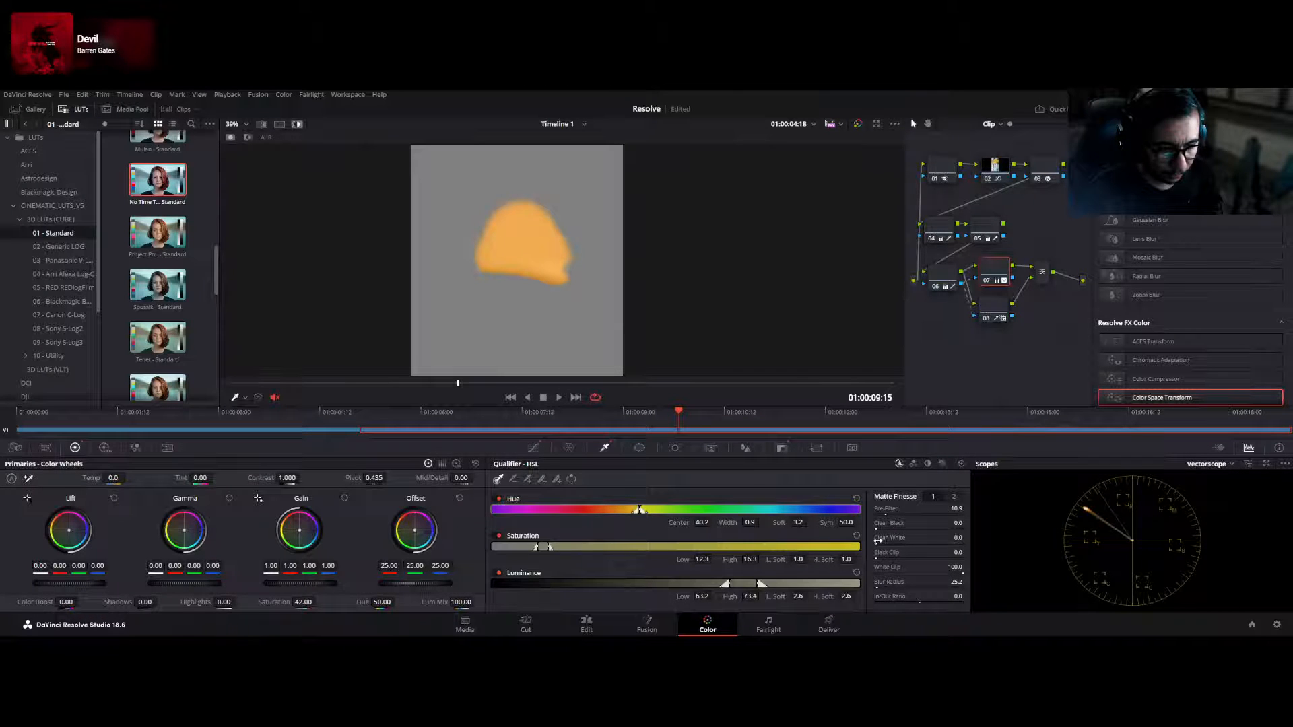
pyautogui.moveTo(957, 538); pyautogui.dragTo(1044, 538)
pyautogui.hotkey('shift', 'h')
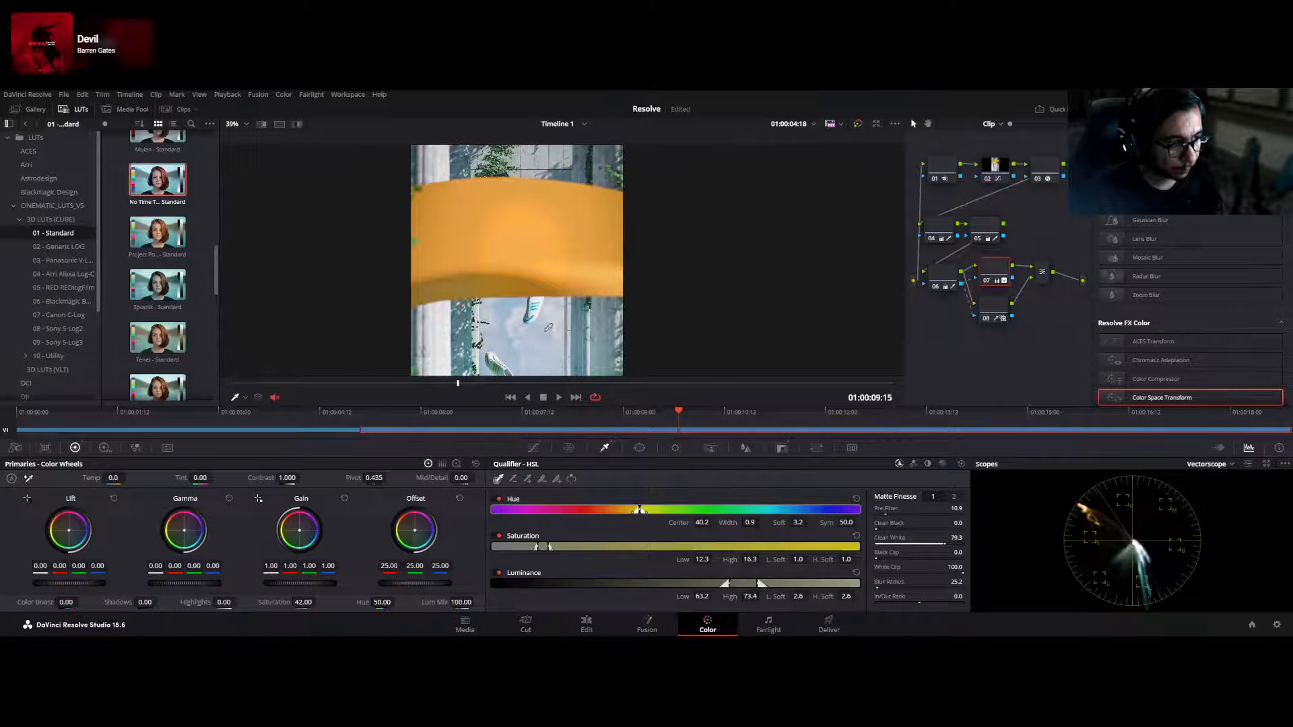
# - Refine node 08's qualifier matte with a Pre-Filter of 23.8, a Black Clip of 39.5 and a Blur Radius of about 31
pyautogui.click(995, 306)
pyautogui.hotkey('shift', 'h')
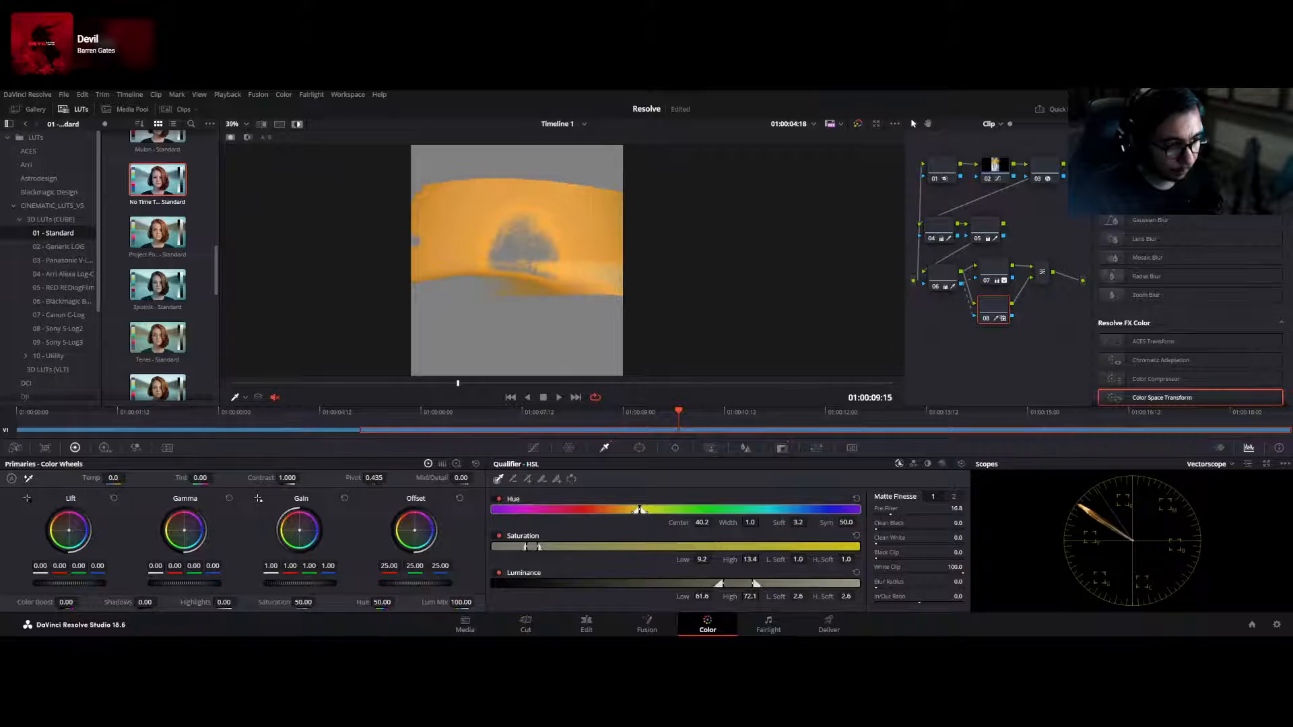
pyautogui.moveTo(996, 536)
pyautogui.mouseDown()
pyautogui.moveTo(990, 552)
pyautogui.moveTo(910, 557)
pyautogui.mouseUp()
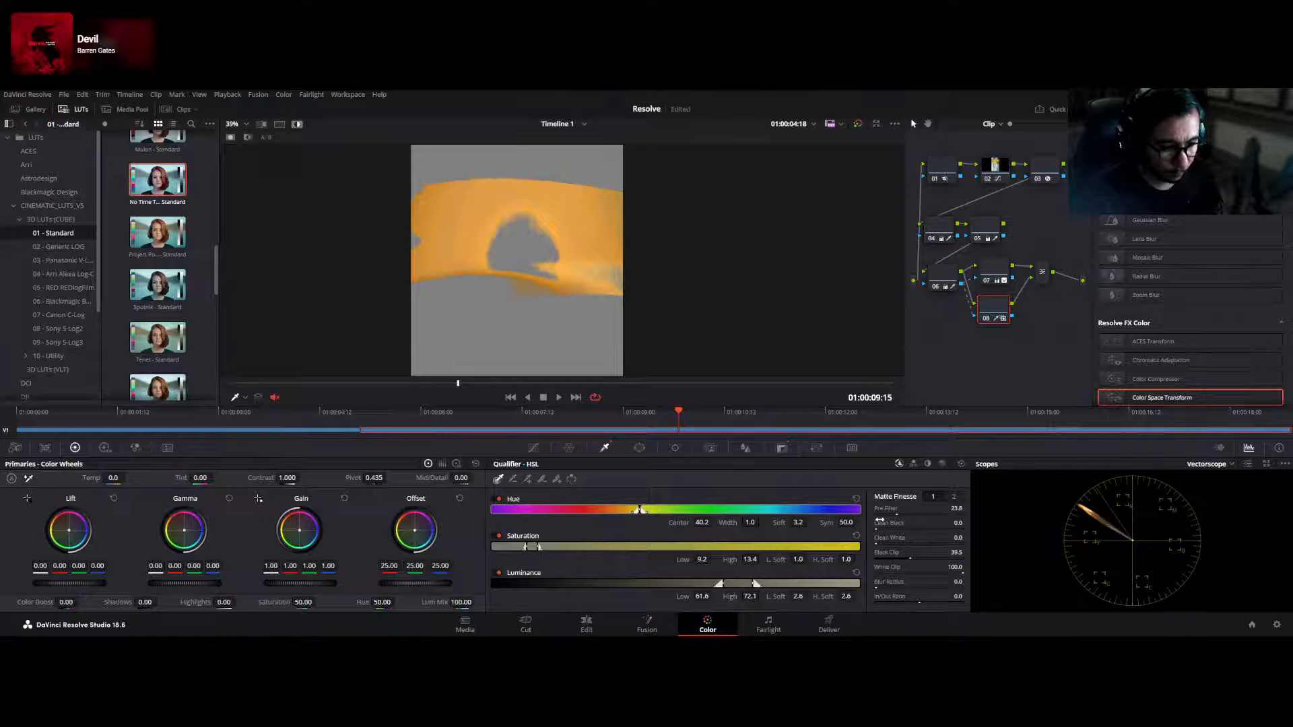
pyautogui.moveTo(954, 582); pyautogui.dragTo(983, 582)
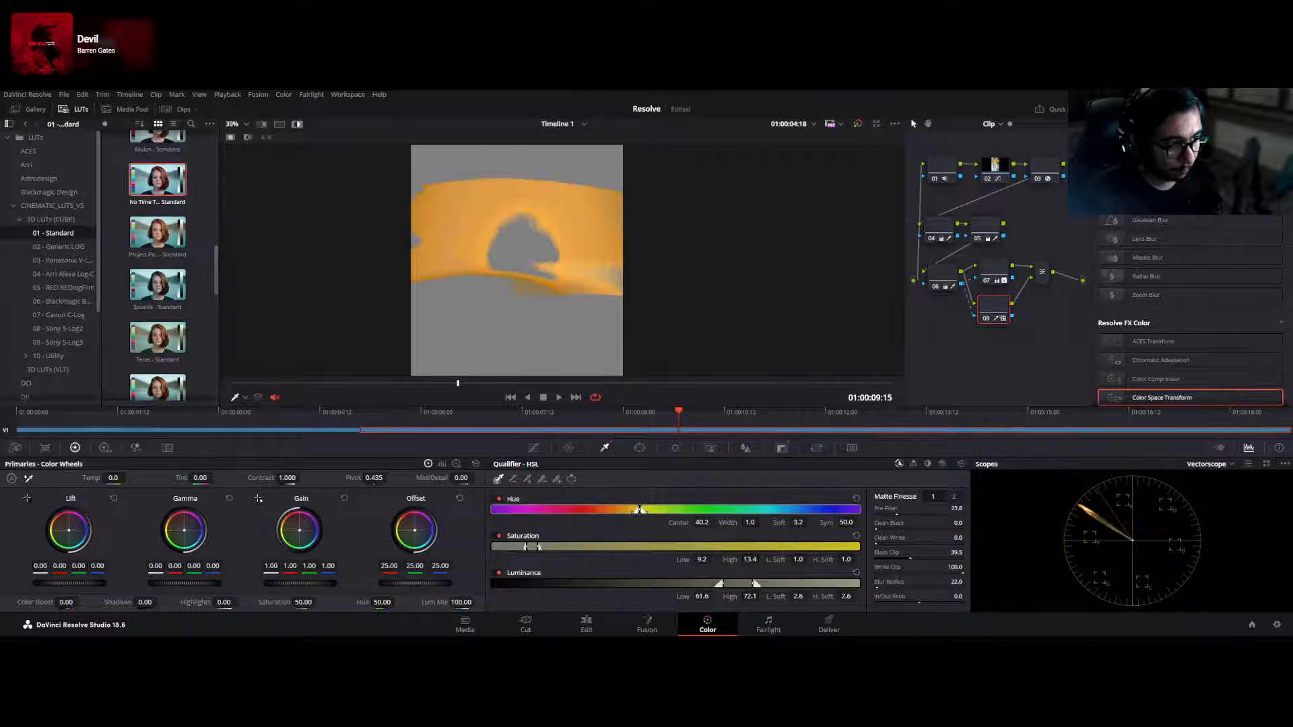
pyautogui.hotkey('shift', 'h')
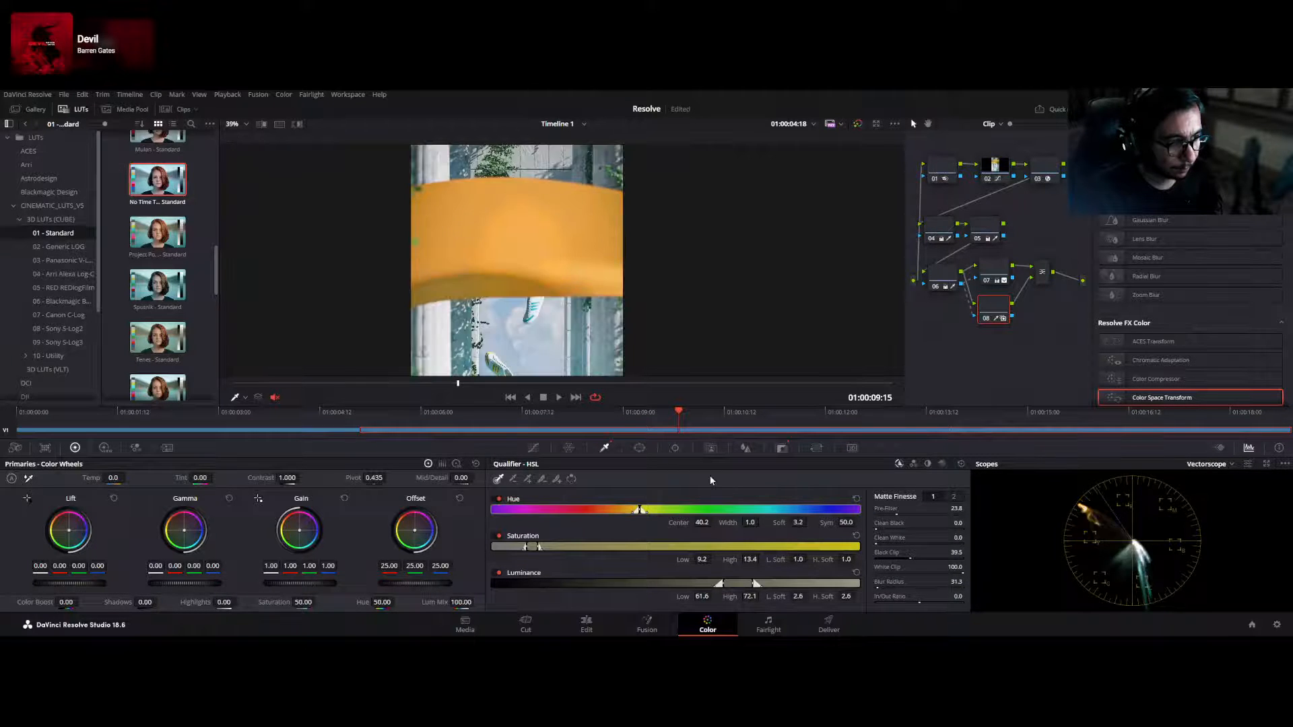
# - Add a midtone point to node 08's custom curve and raise it very slightly
pyautogui.click(533, 448)
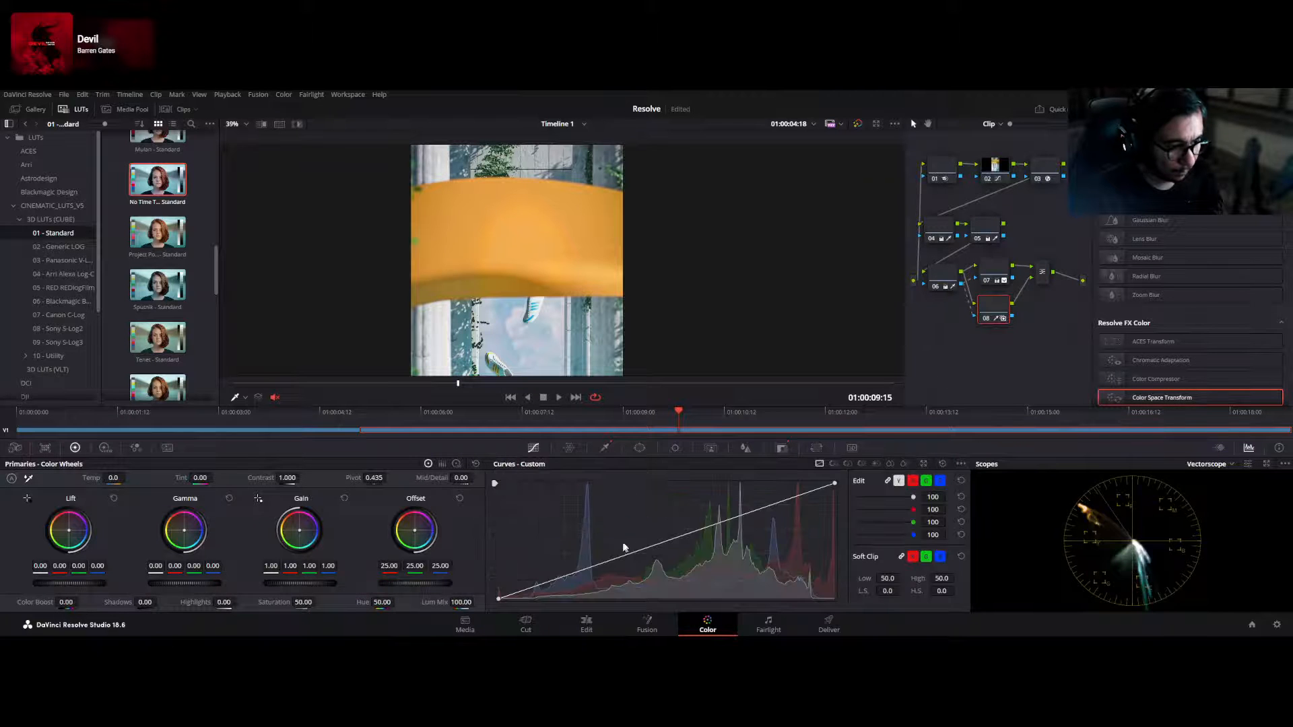
pyautogui.click(652, 549)
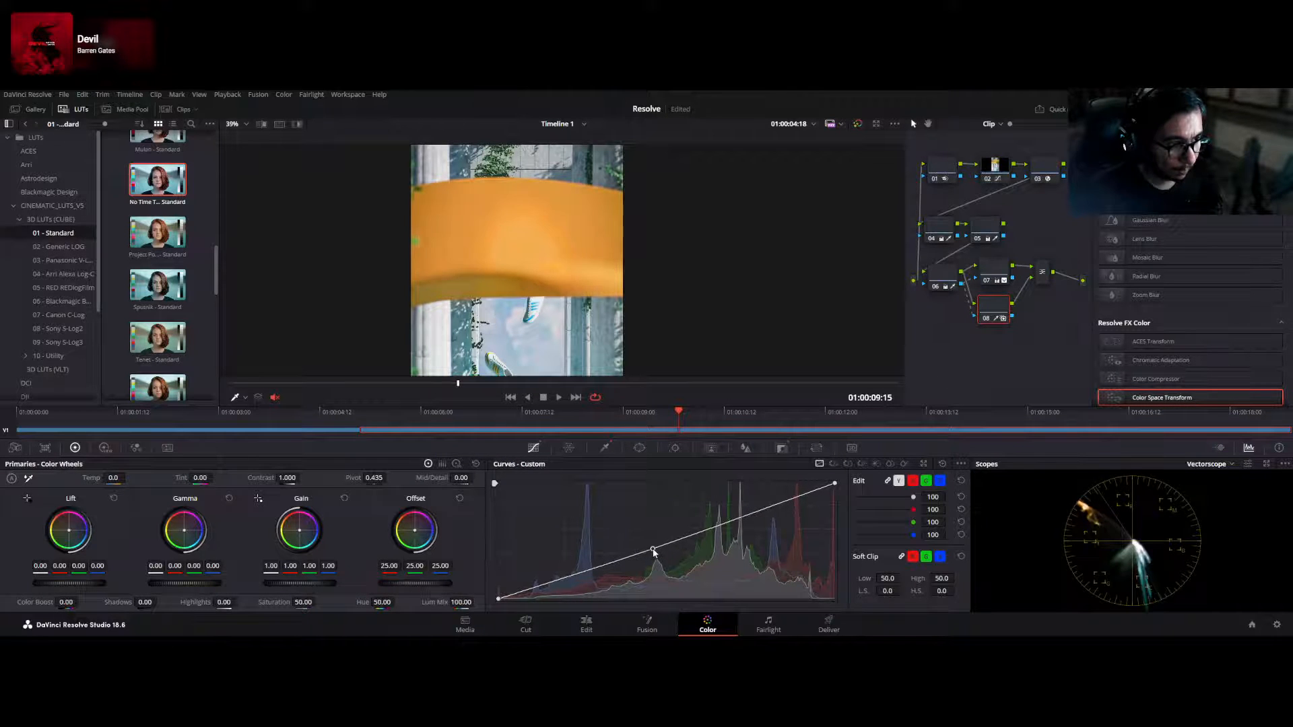
pyautogui.moveTo(653, 550); pyautogui.dragTo(651, 548)
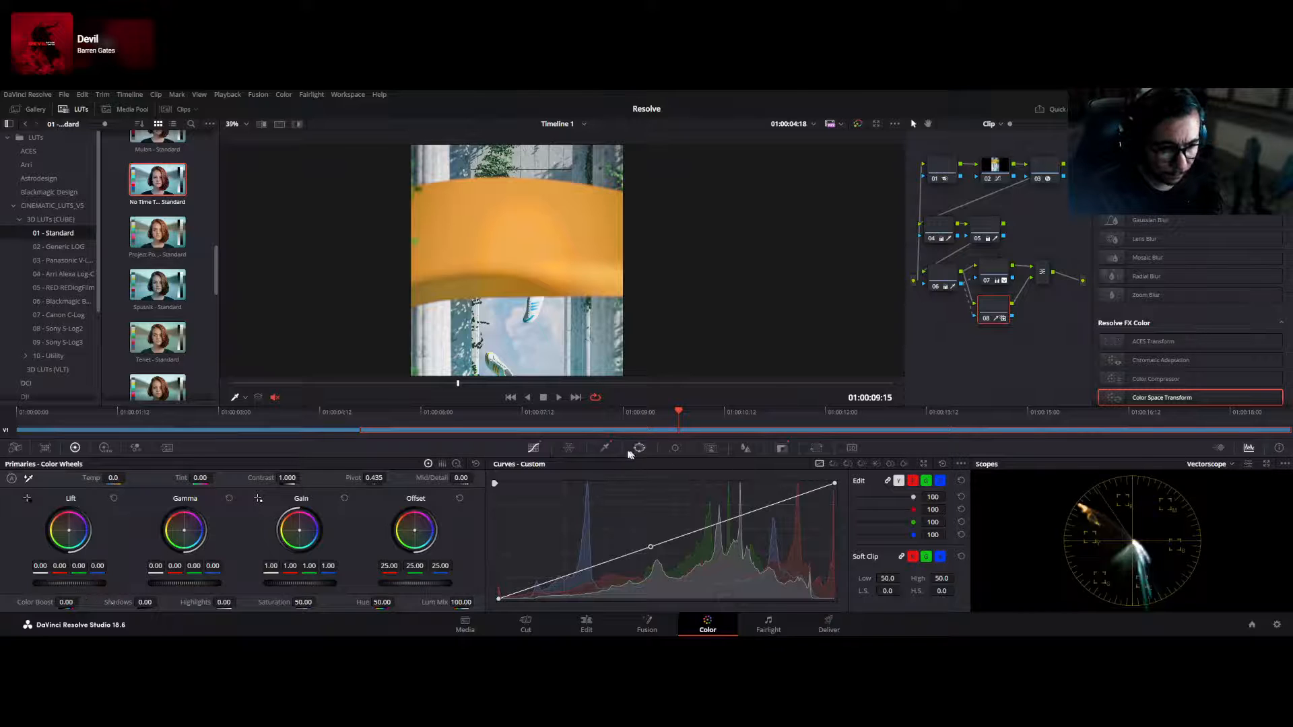
# - Set node 08's Clean Black to 86.1 and Blur Radius to about 109, checking its highlighted selection against node 07's
pyautogui.click(604, 448)
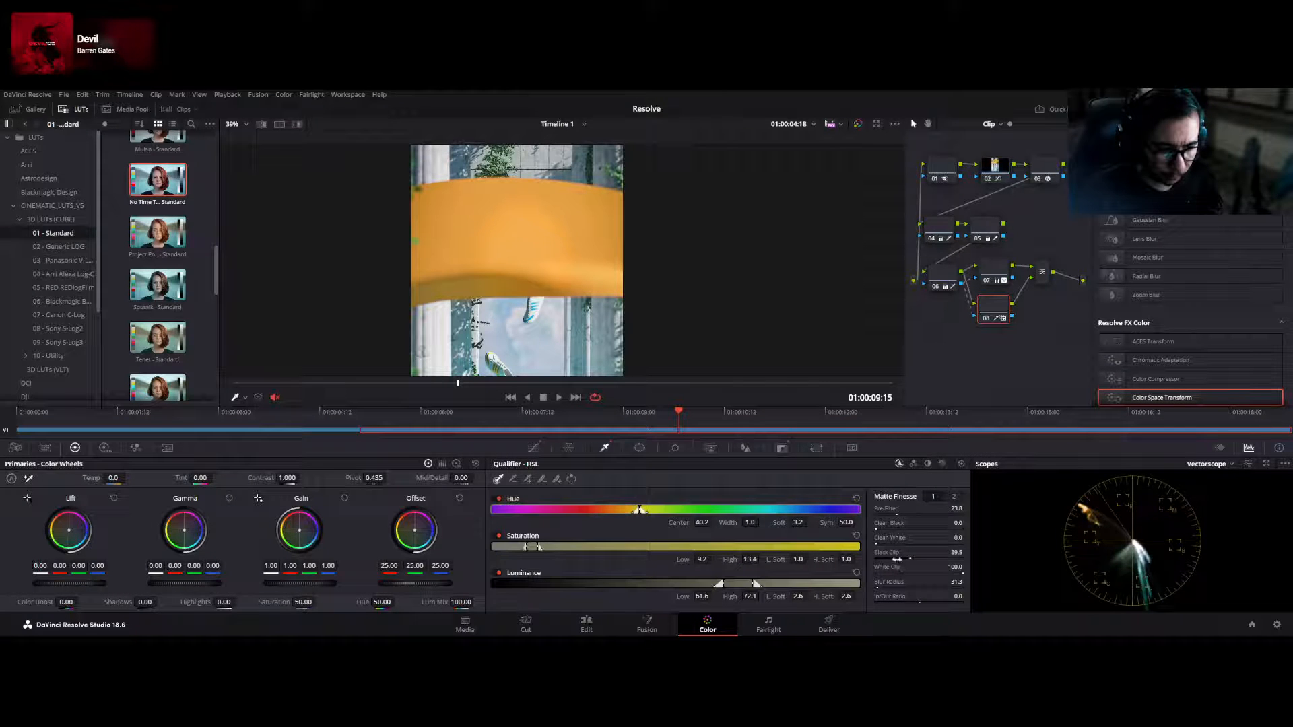
pyautogui.moveTo(877, 542)
pyautogui.mouseDown()
pyautogui.moveTo(902, 541)
pyautogui.moveTo(894, 528)
pyautogui.moveTo(950, 527)
pyautogui.mouseUp()
pyautogui.hotkey('shift', 'h')
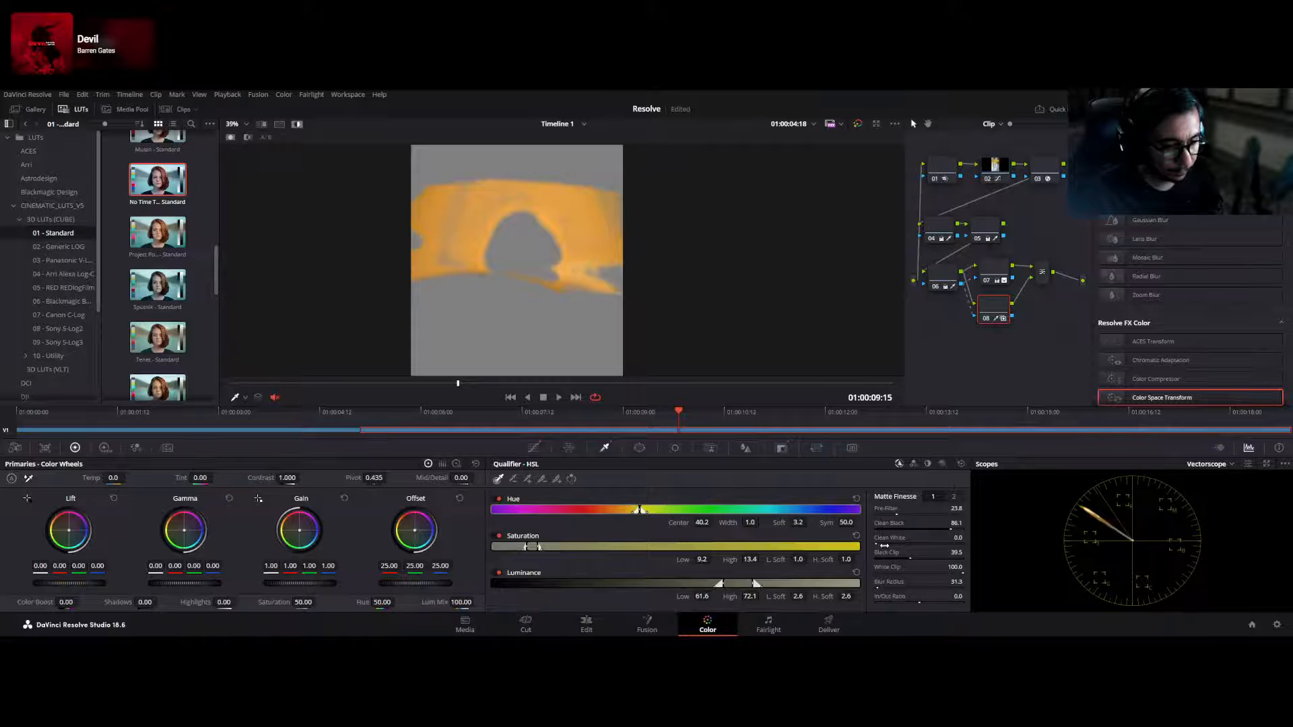
pyautogui.click(987, 276)
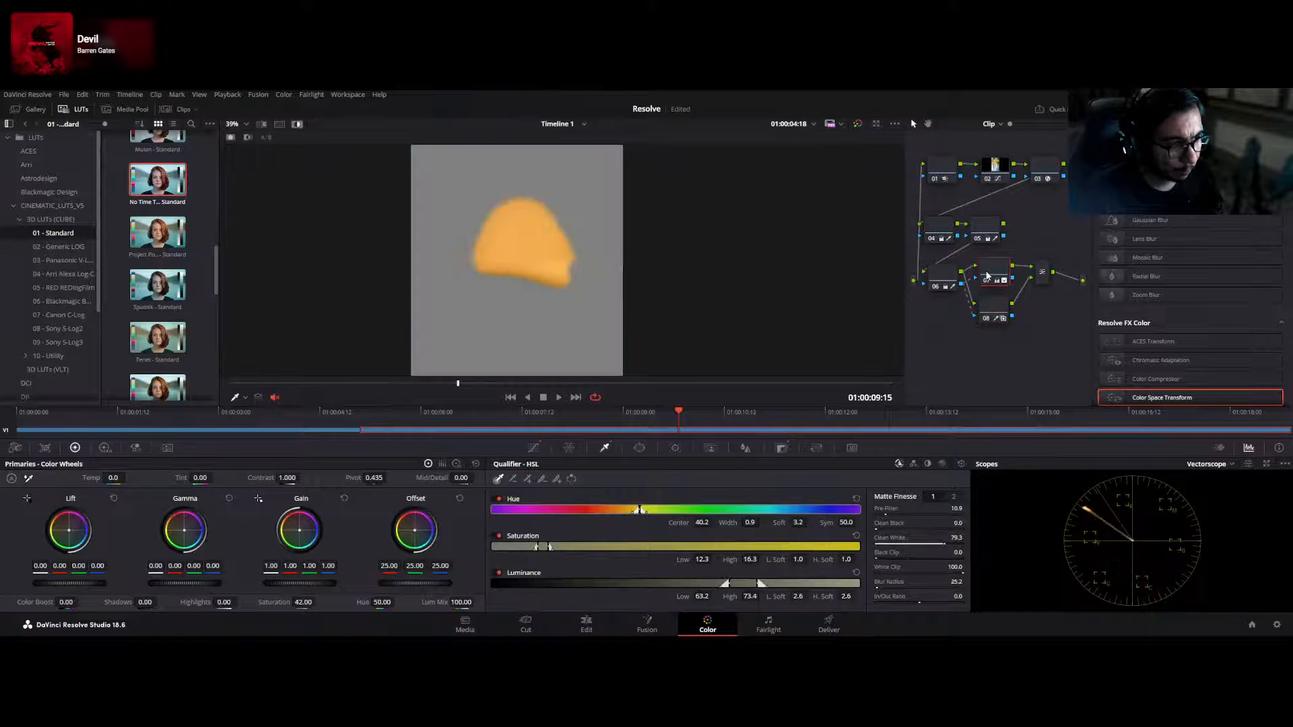
pyautogui.hotkey('shift', 'h')
pyautogui.click(995, 309)
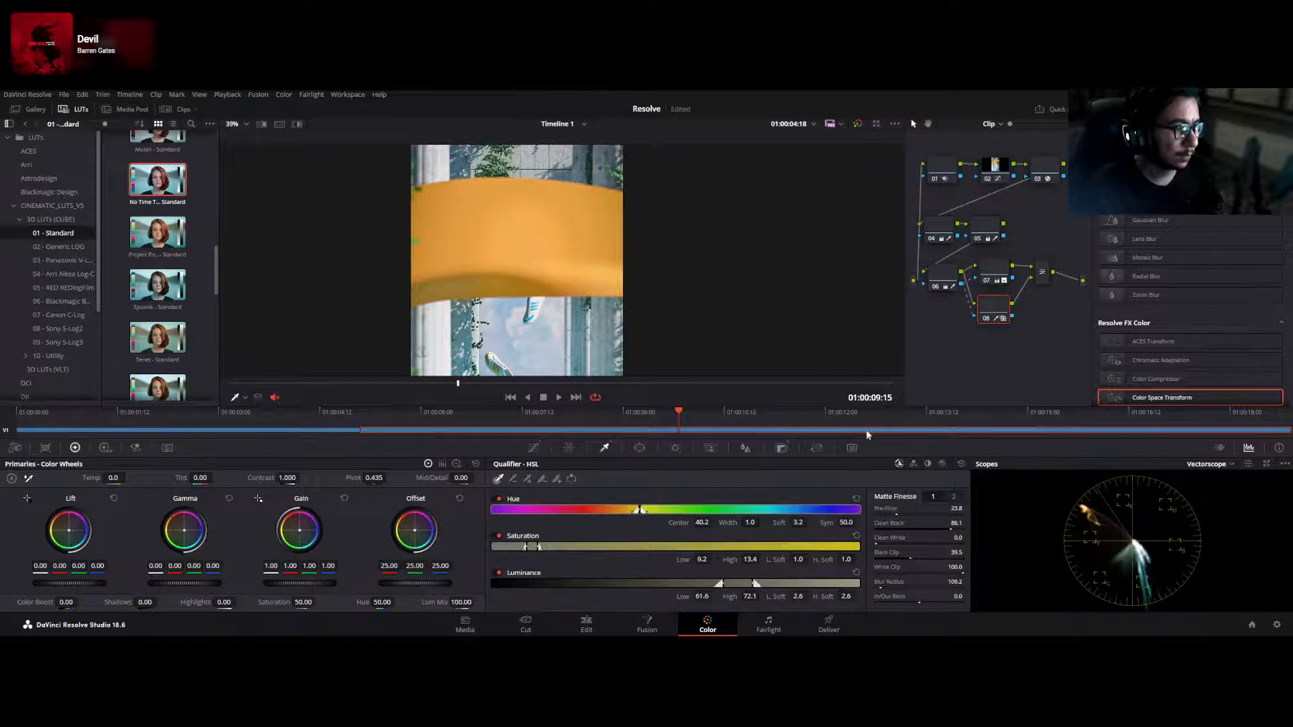
# - Review the graded clip full screen from its start up to the orange cloth shot
pyautogui.hotkey('ctrl', 'f')
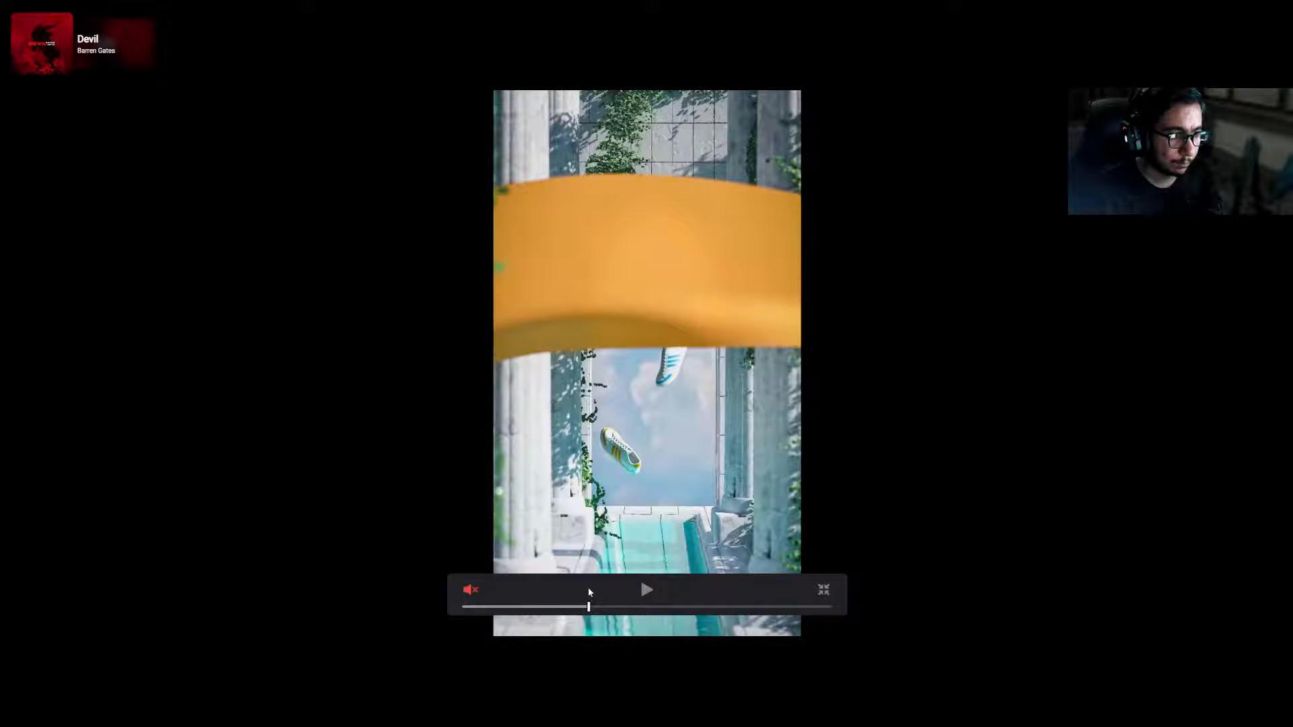
pyautogui.click(460, 607)
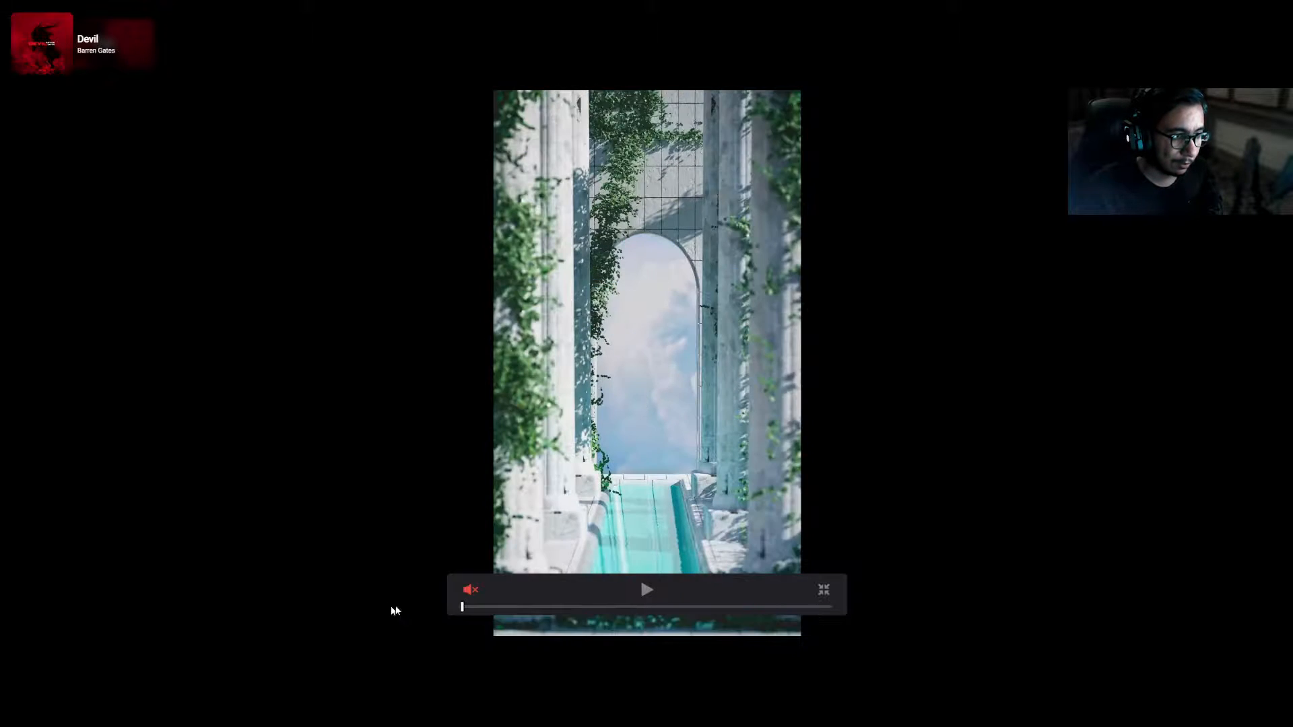
pyautogui.moveTo(462, 607); pyautogui.dragTo(588, 601)
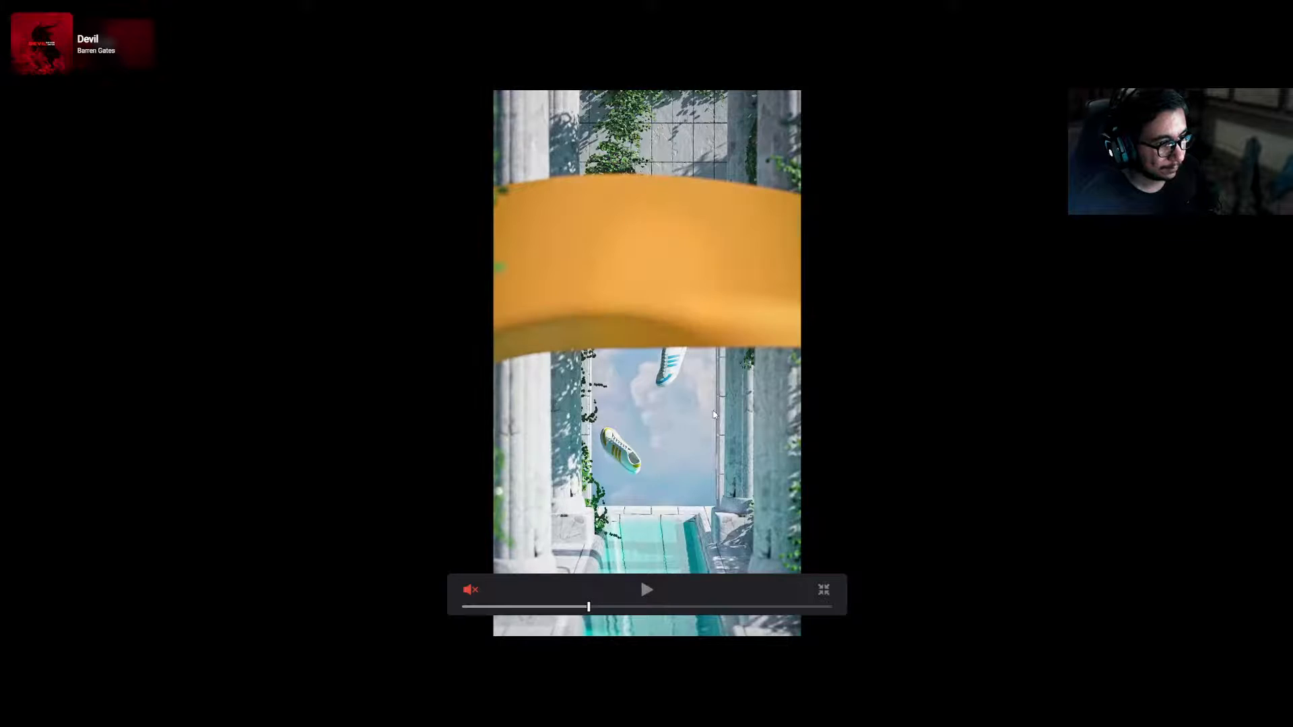
pyautogui.press('Escape')
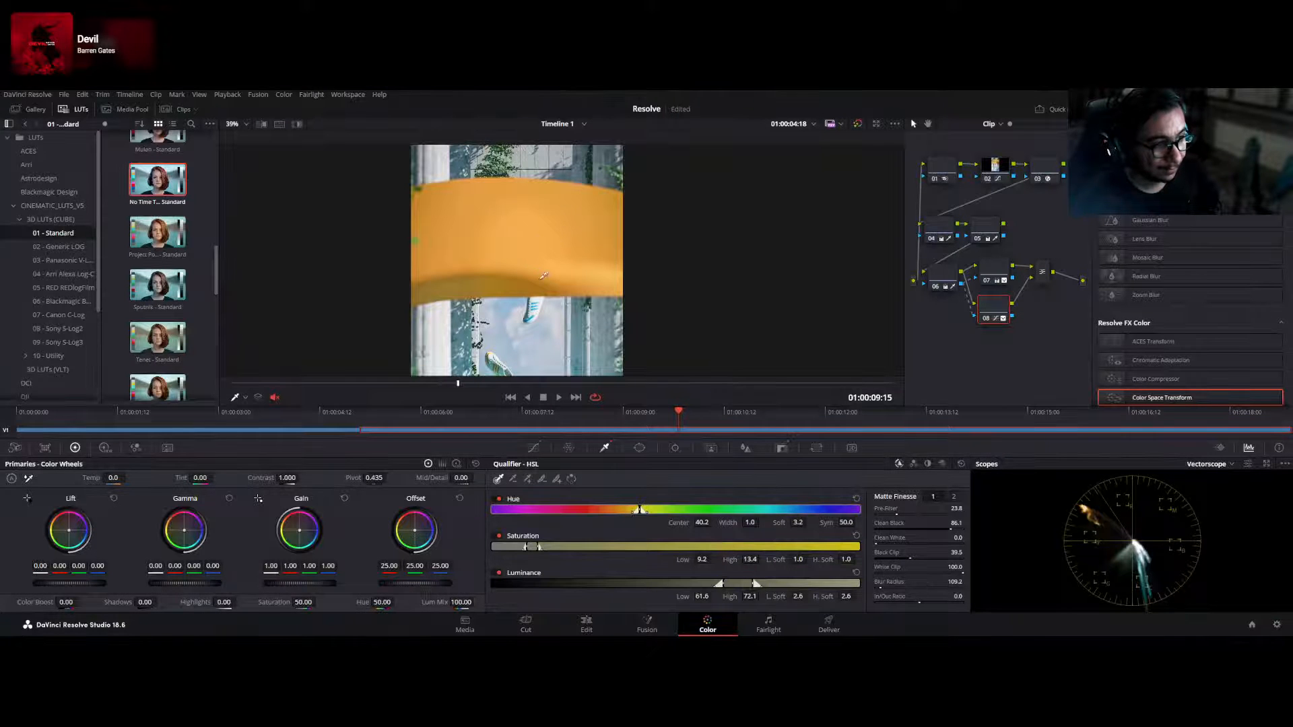
# - Add a serial node after the mixer, place it below node 08, and feed node 06's key output into its key input
pyautogui.scroll(-4, 574, 231)
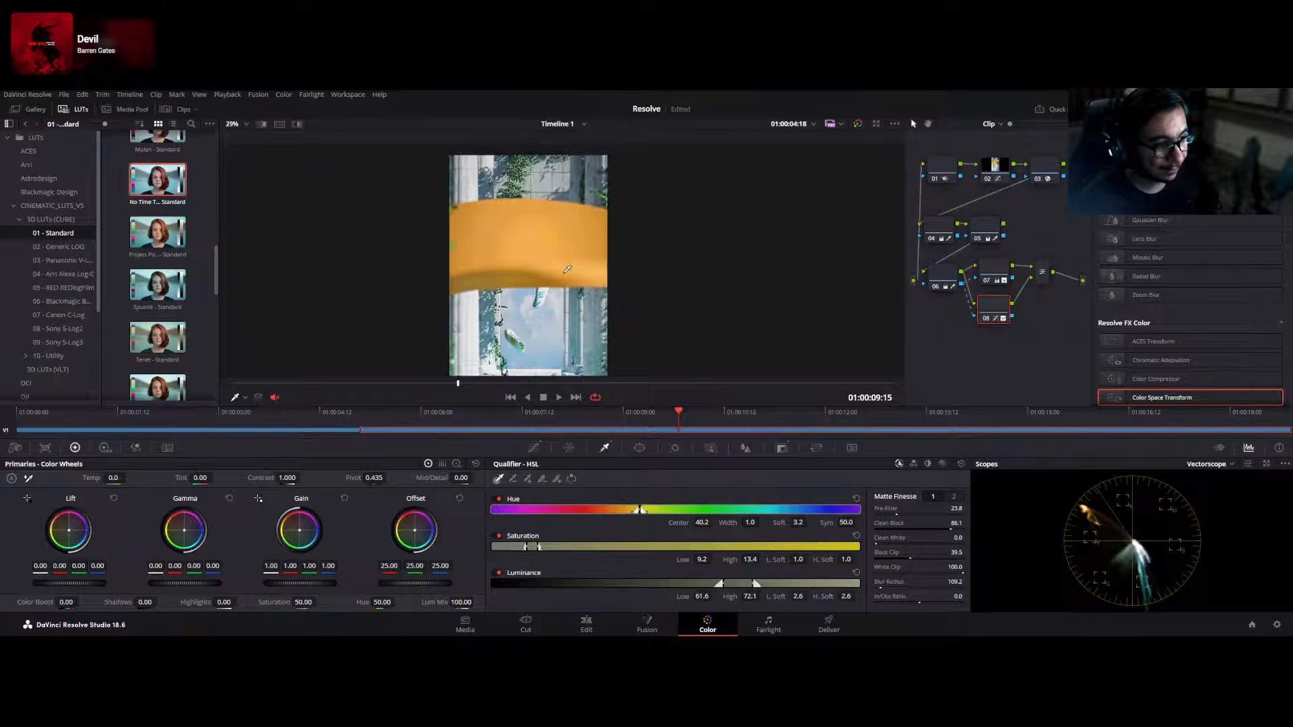
pyautogui.scroll(-1, 569, 339)
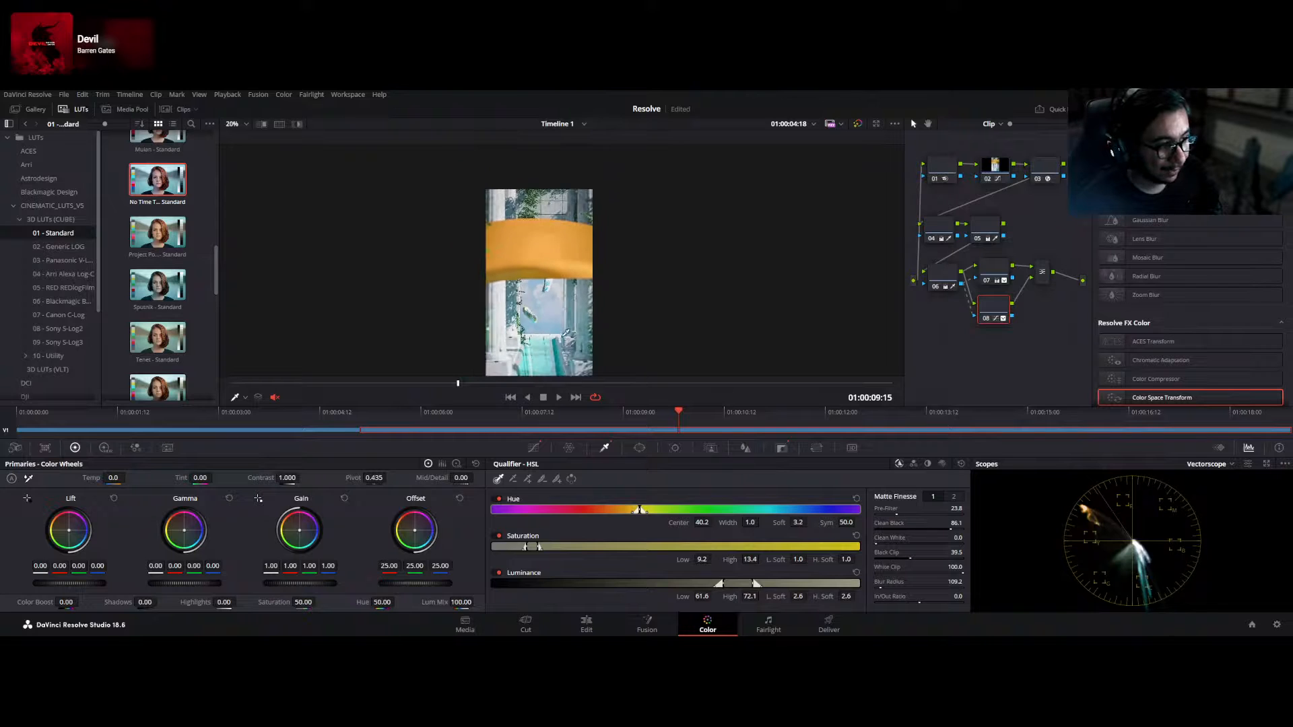
pyautogui.click(1044, 283)
pyautogui.moveTo(1044, 285); pyautogui.dragTo(1039, 286)
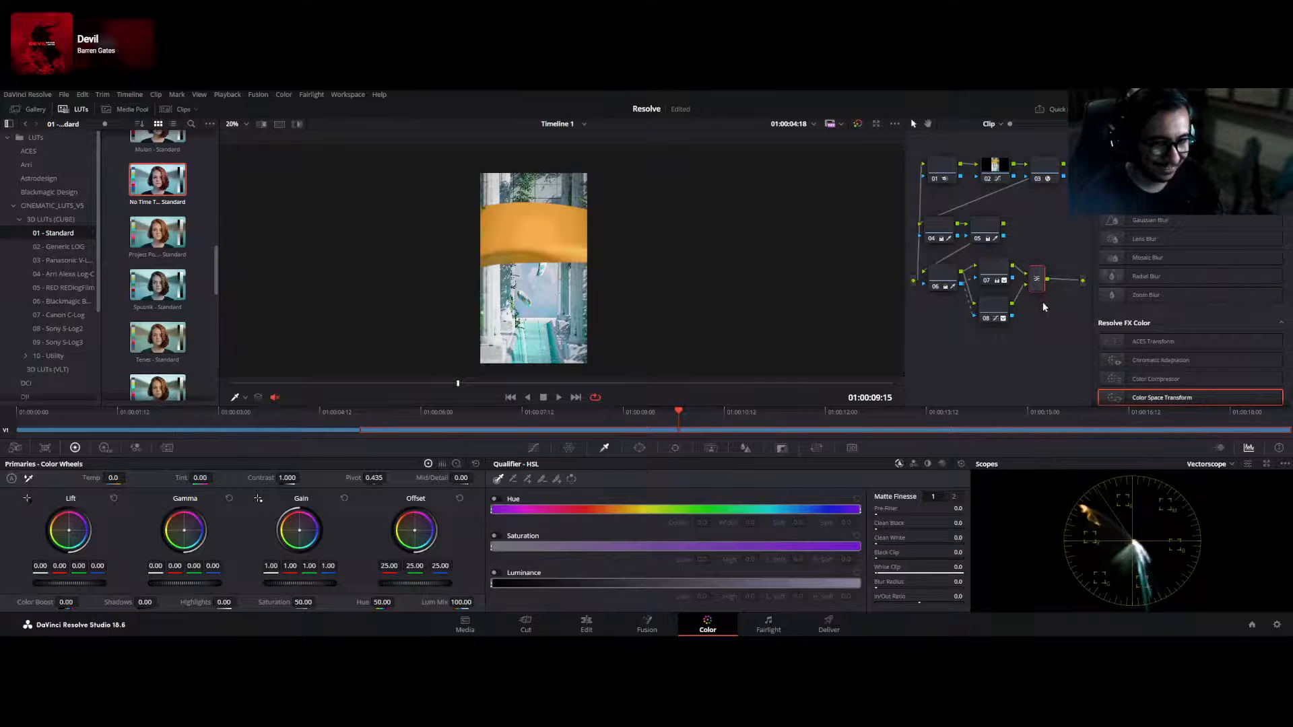
pyautogui.hotkey('alt', 's')
pyautogui.moveTo(998, 353); pyautogui.dragTo(999, 363)
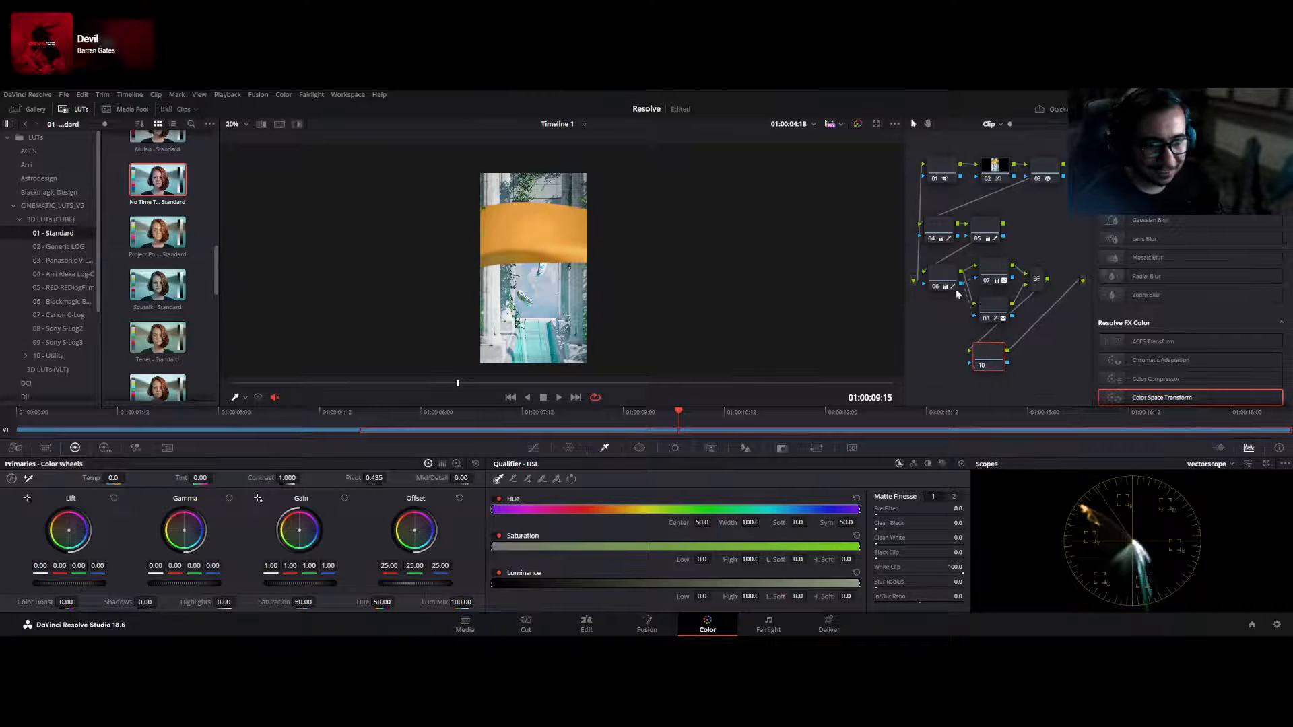
pyautogui.moveTo(963, 276); pyautogui.dragTo(969, 364)
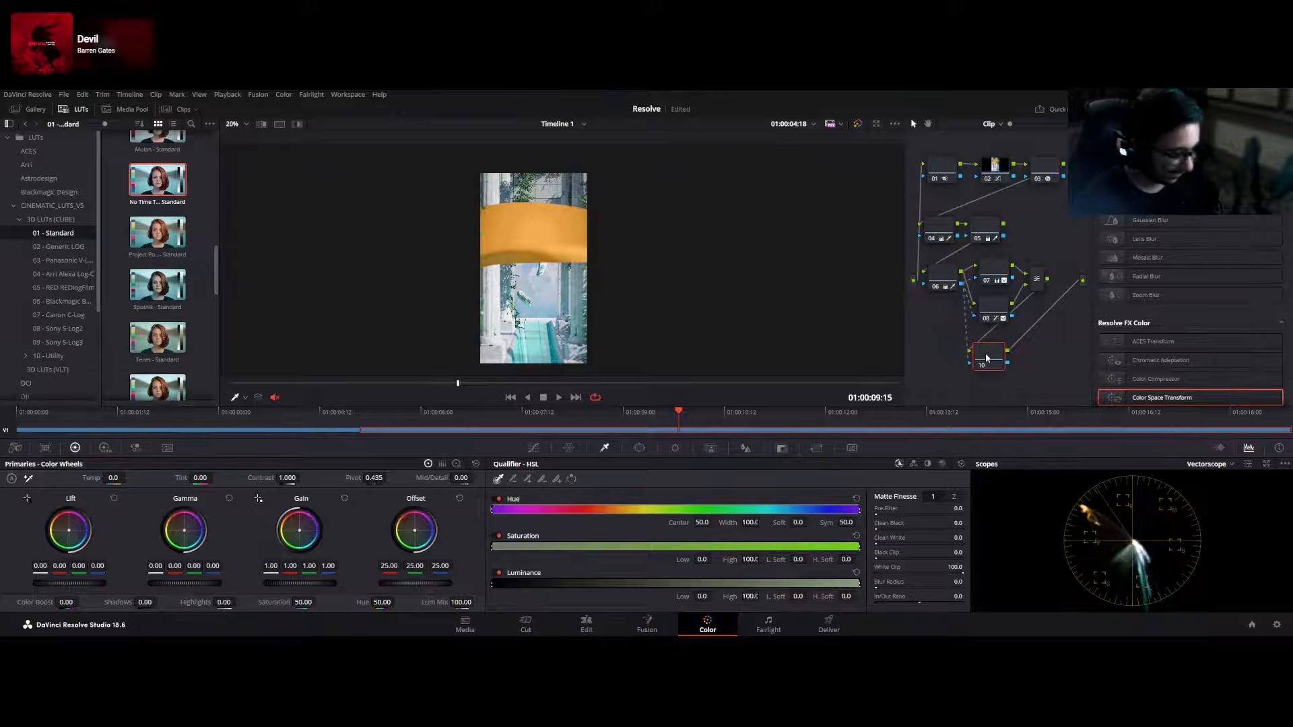
# - Preview the new node's keyed cloth and try an Offset color shift and a saturation of 40.20, resetting each attempt
pyautogui.hotkey('shift', 'h')
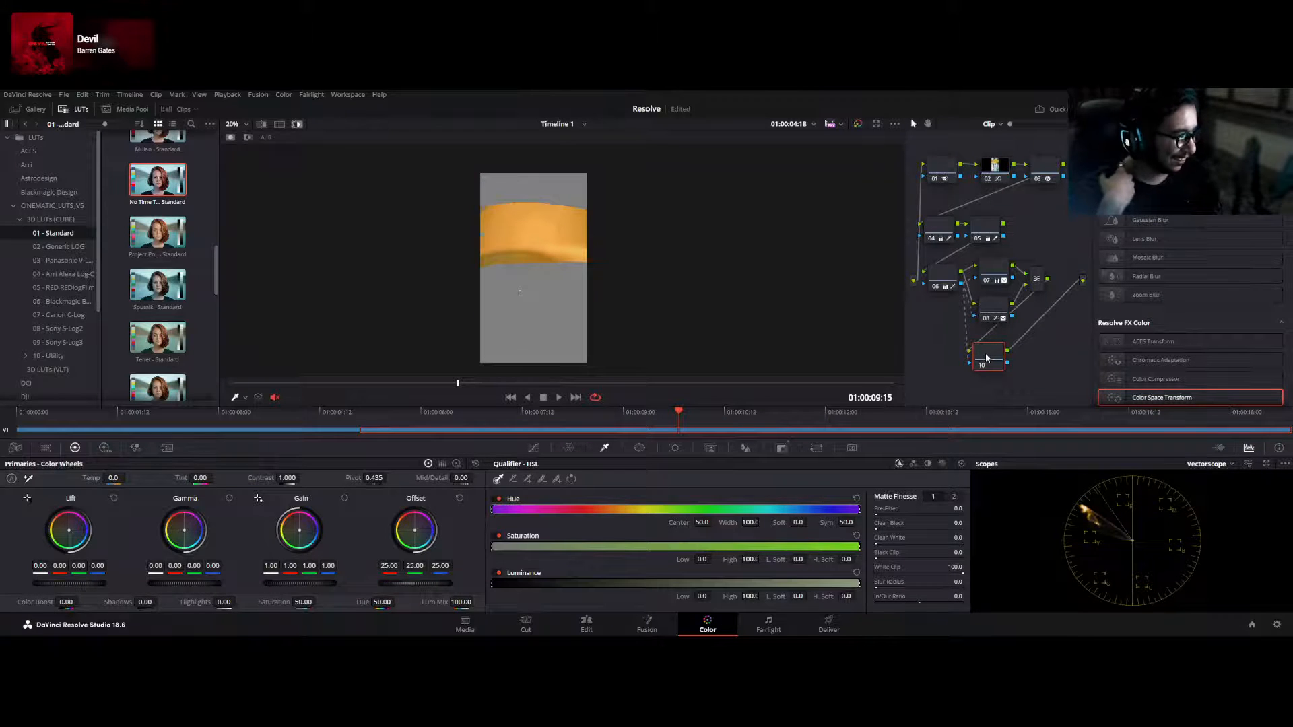
pyautogui.hotkey('shift', 'h')
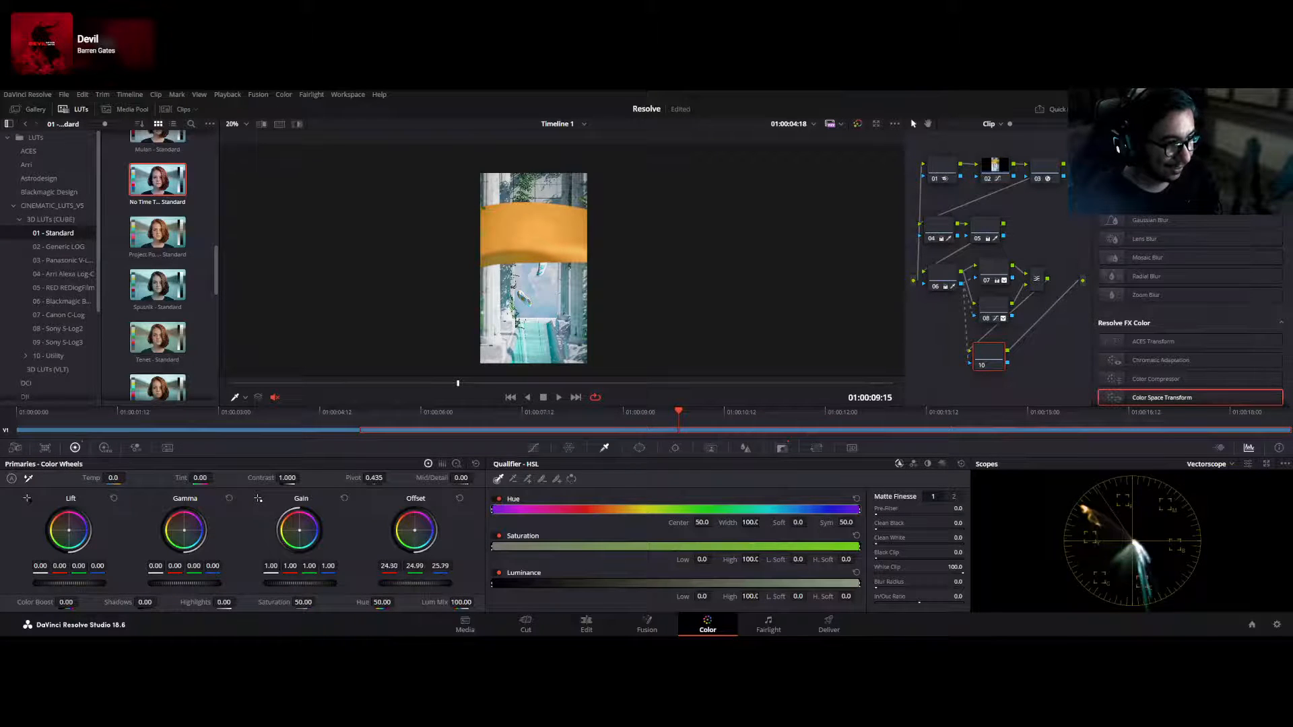
pyautogui.moveTo(414, 531); pyautogui.dragTo(416, 532)
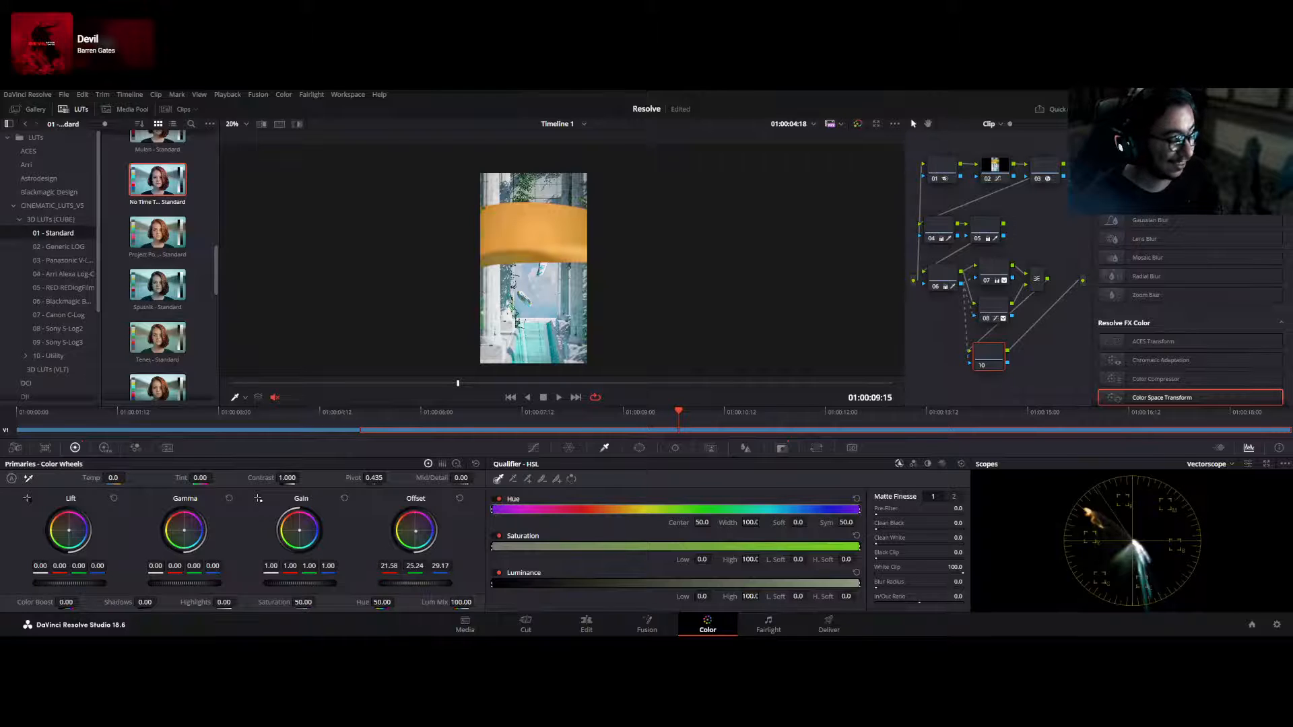
pyautogui.click(459, 499)
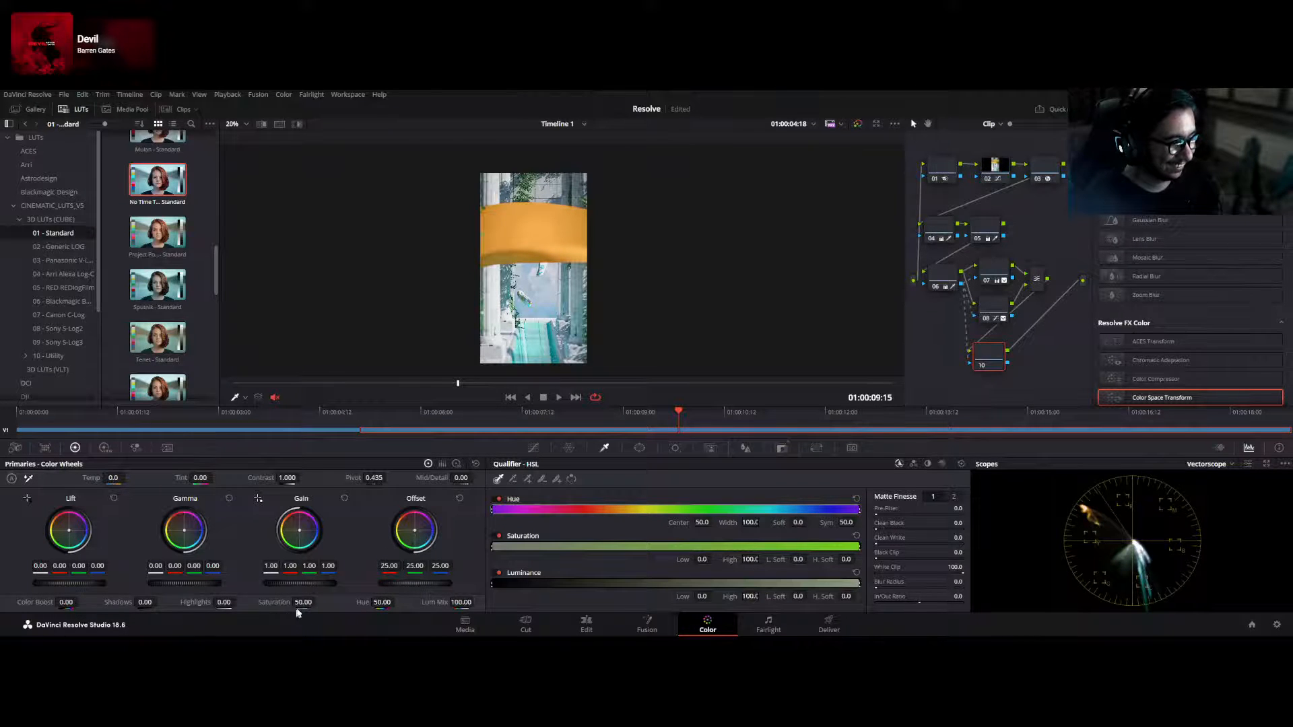
pyautogui.moveTo(303, 603); pyautogui.dragTo(272, 603)
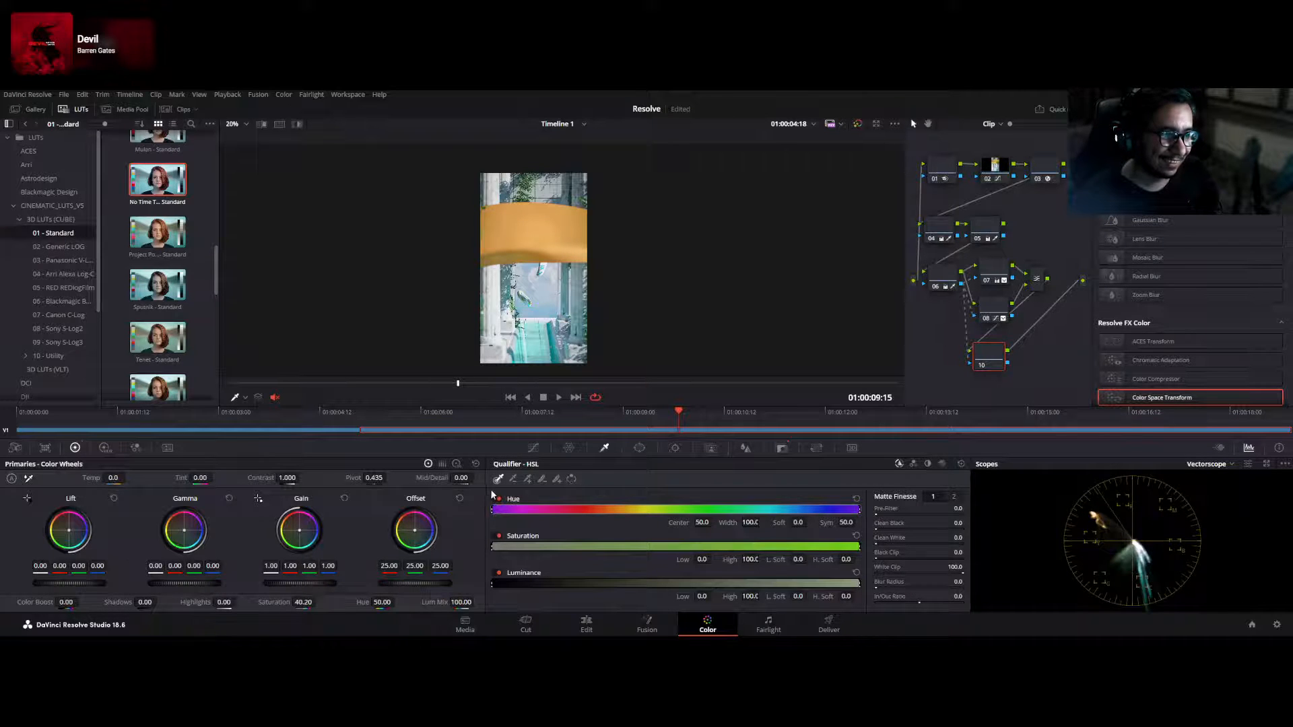
pyautogui.click(475, 464)
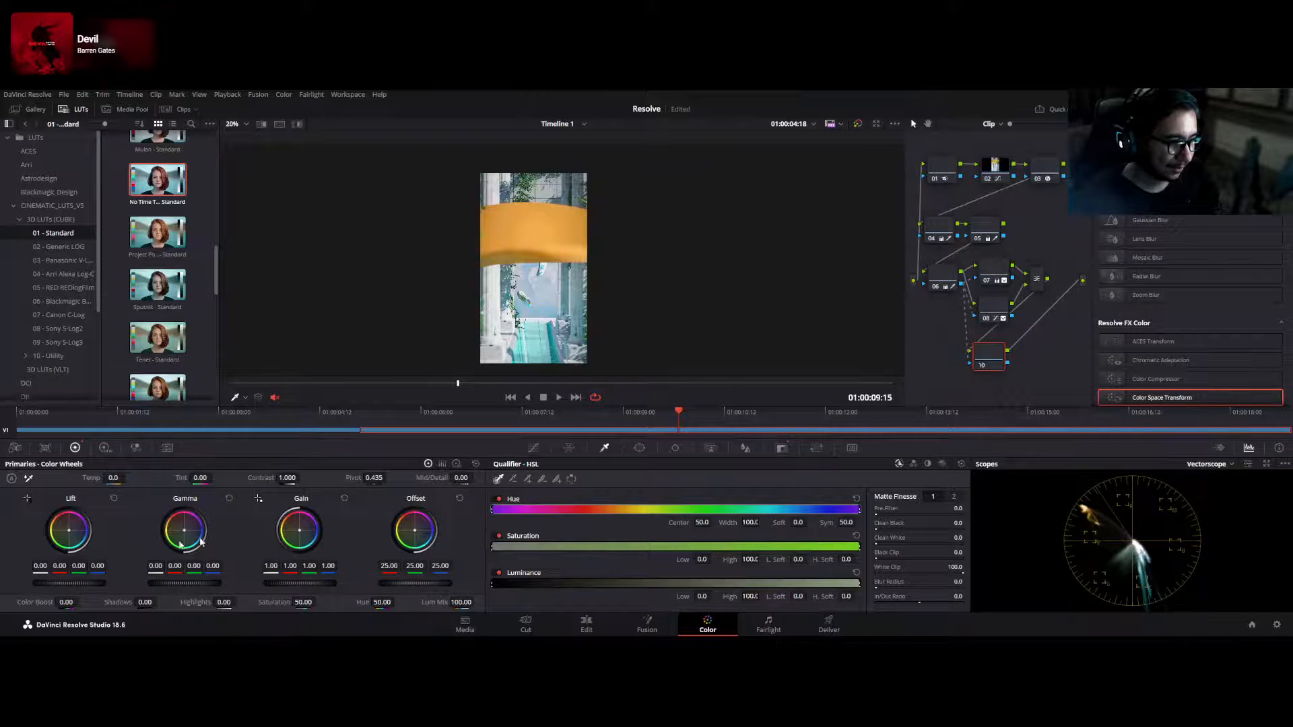
# - Set the keyed node's Mid/Detail to 33.50 and its Color Boost to 3.50
pyautogui.moveTo(461, 478); pyautogui.dragTo(484, 477)
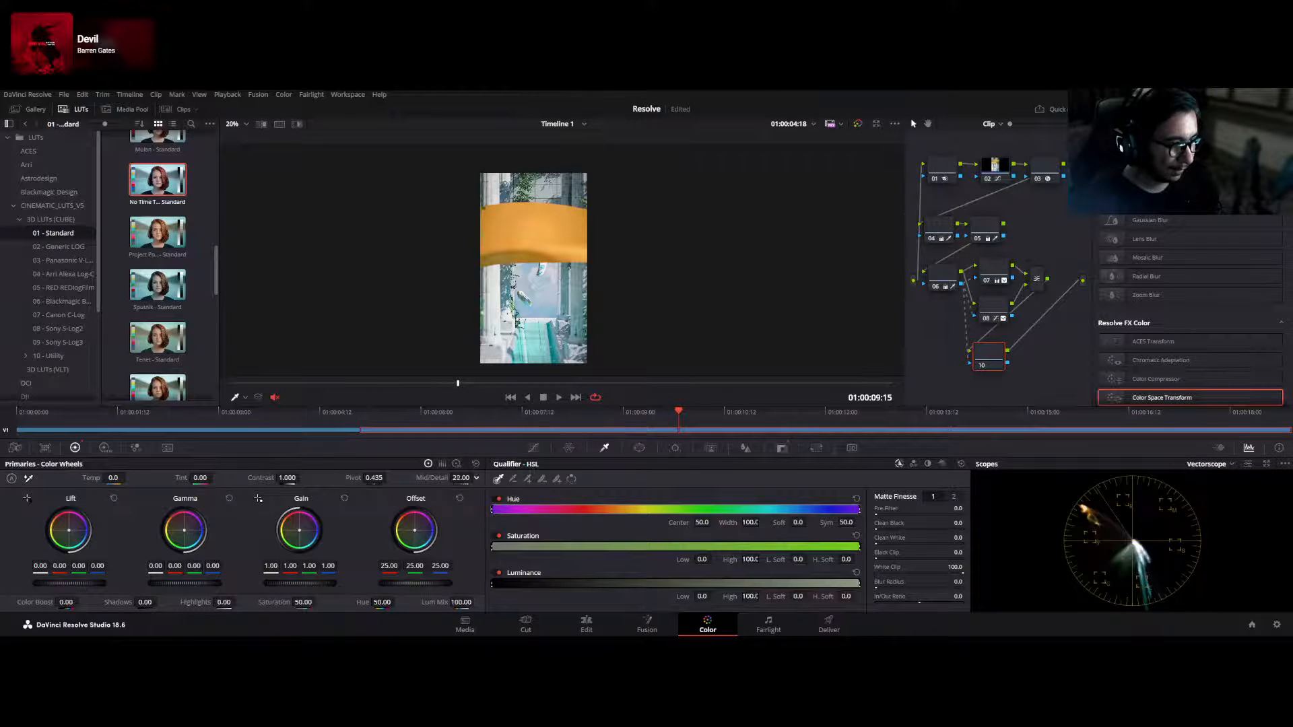
pyautogui.moveTo(65, 603); pyautogui.dragTo(72, 603)
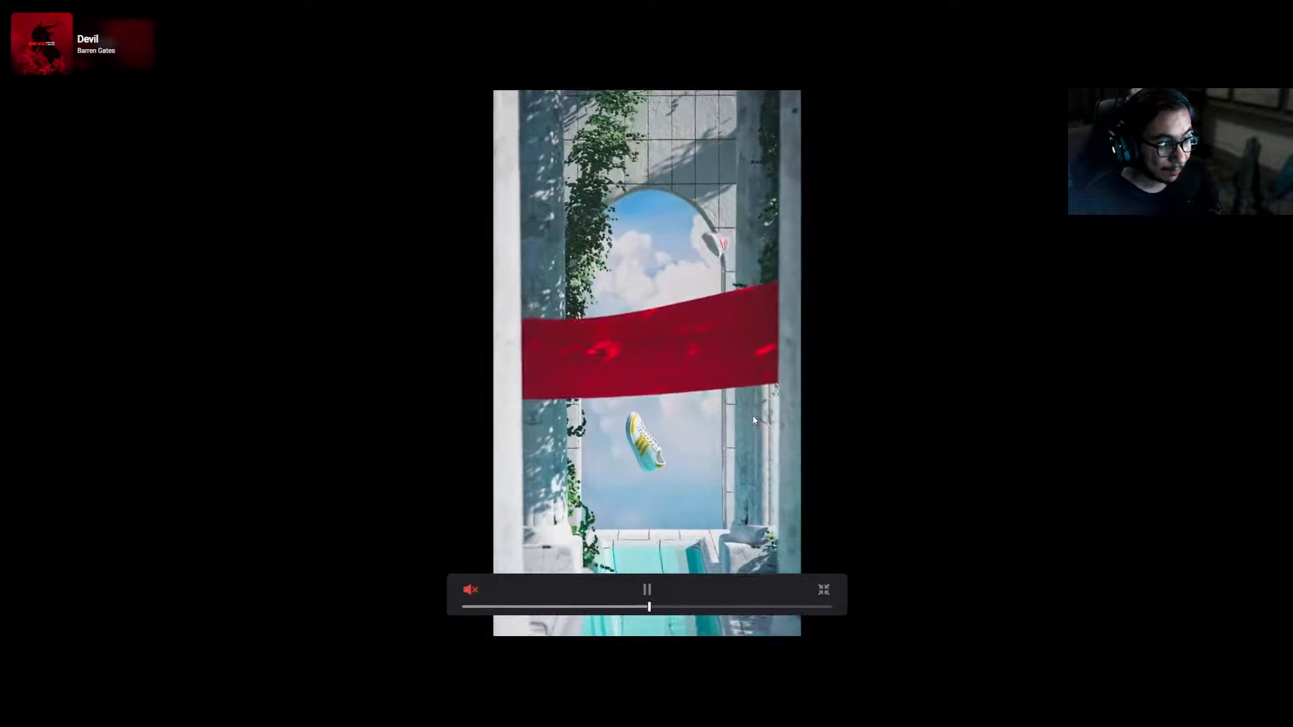
# - Review the graded clip full screen through the red cloth and floating shoes, returning to its first frame
pyautogui.click(754, 421)
pyautogui.click(754, 420)
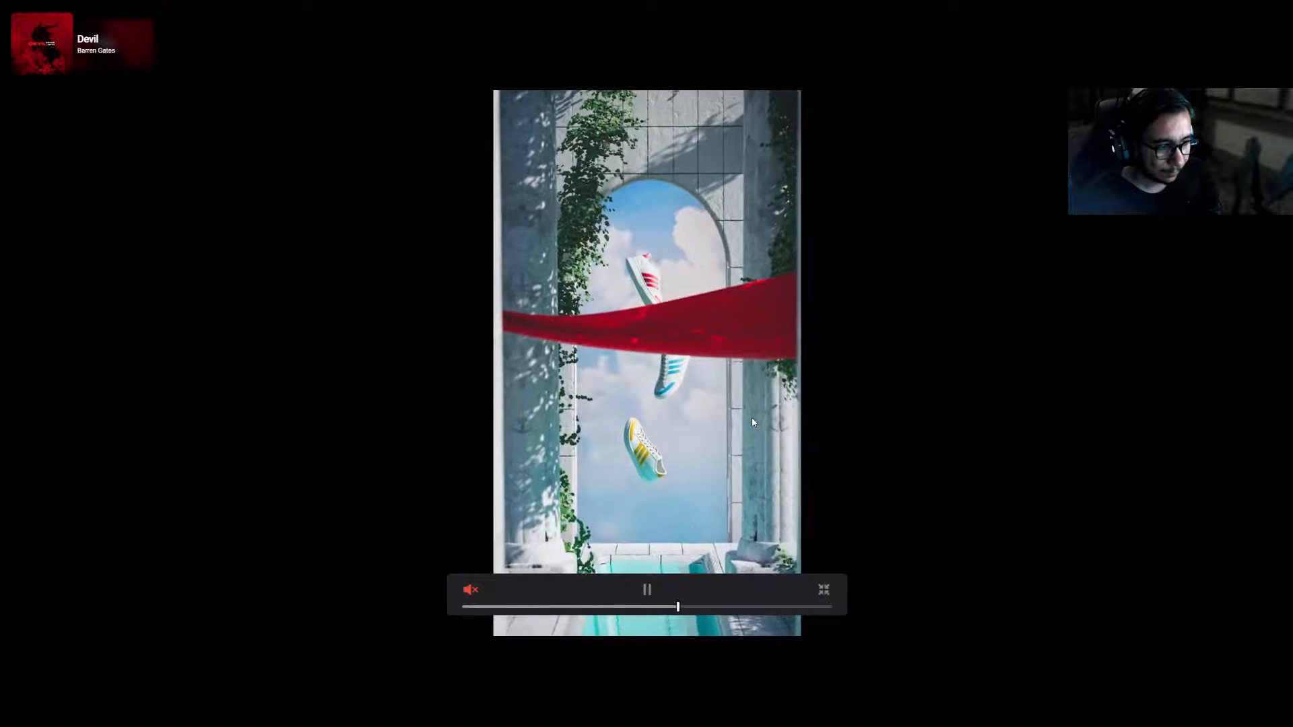
pyautogui.click(752, 418)
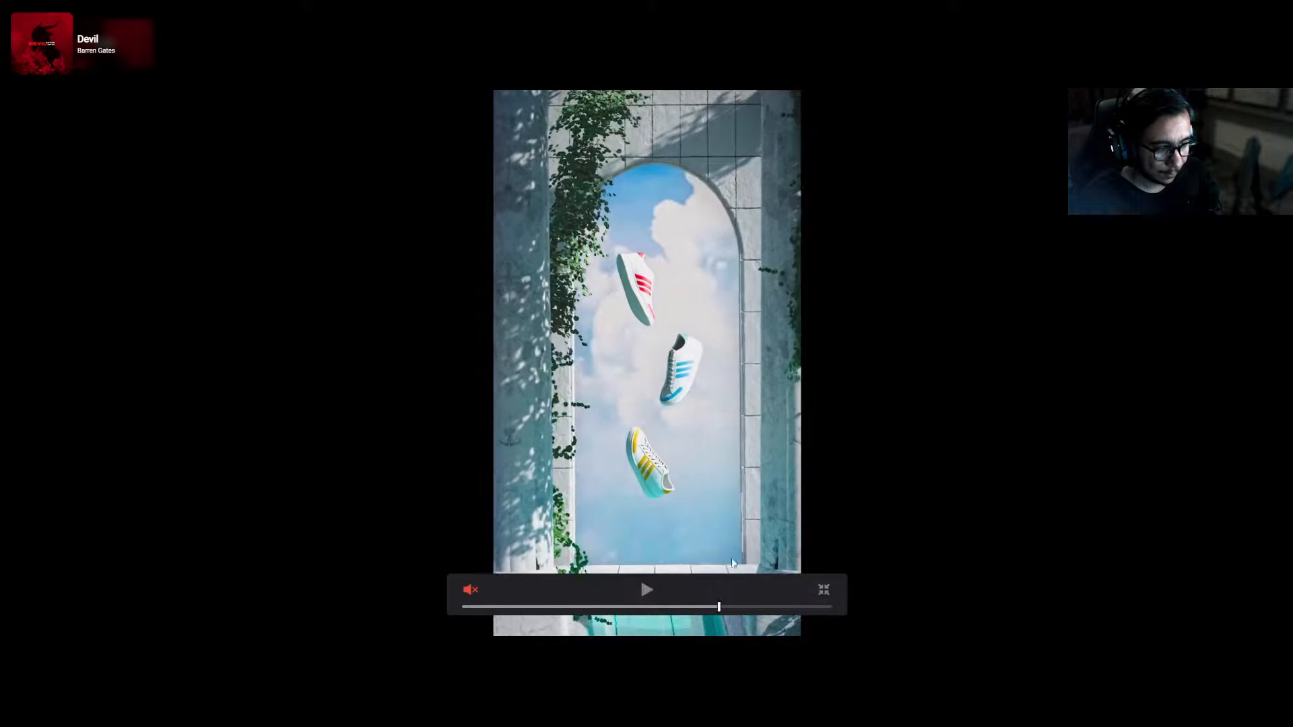
pyautogui.click(717, 608)
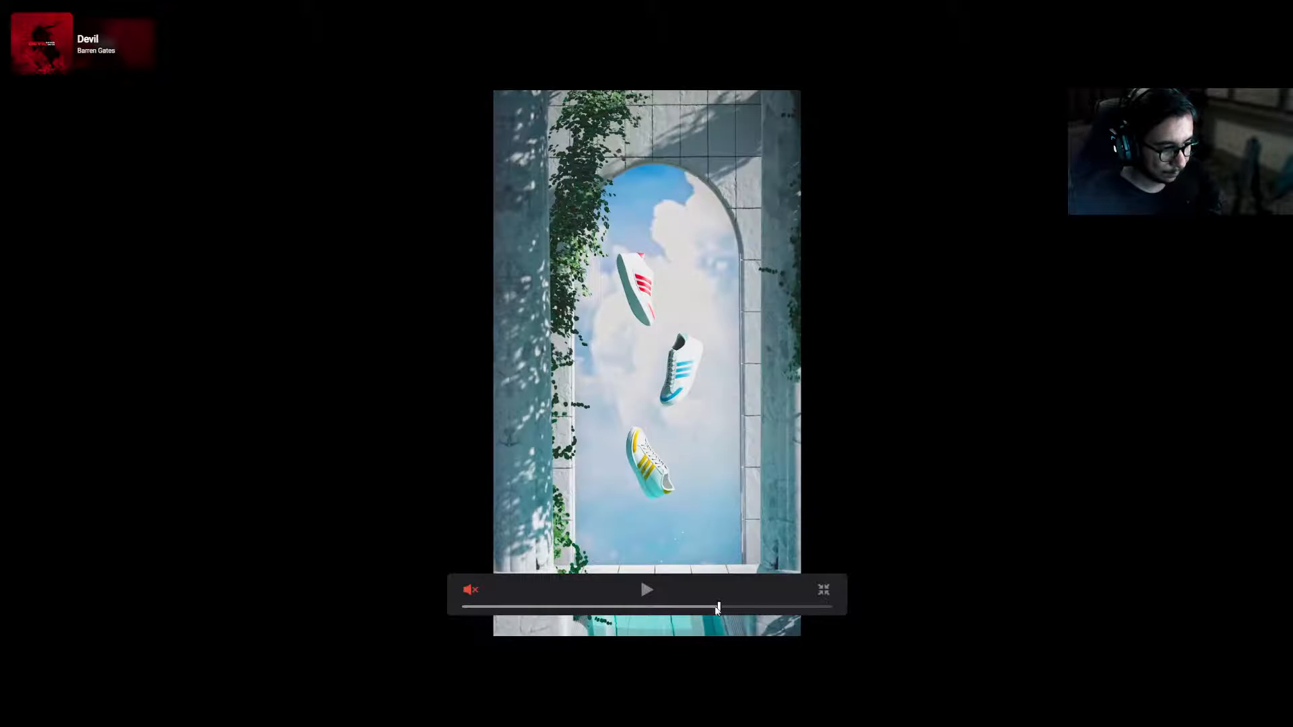
pyautogui.moveTo(717, 607); pyautogui.dragTo(442, 618)
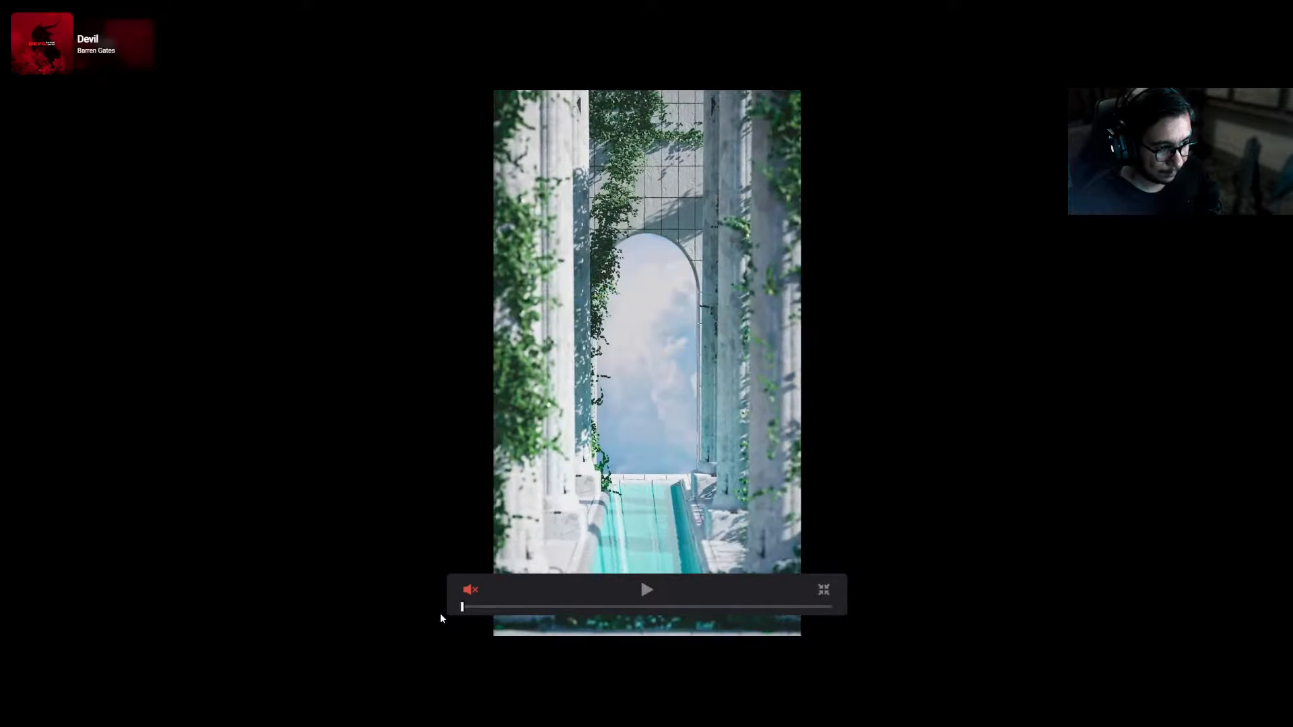
pyautogui.press('Escape')
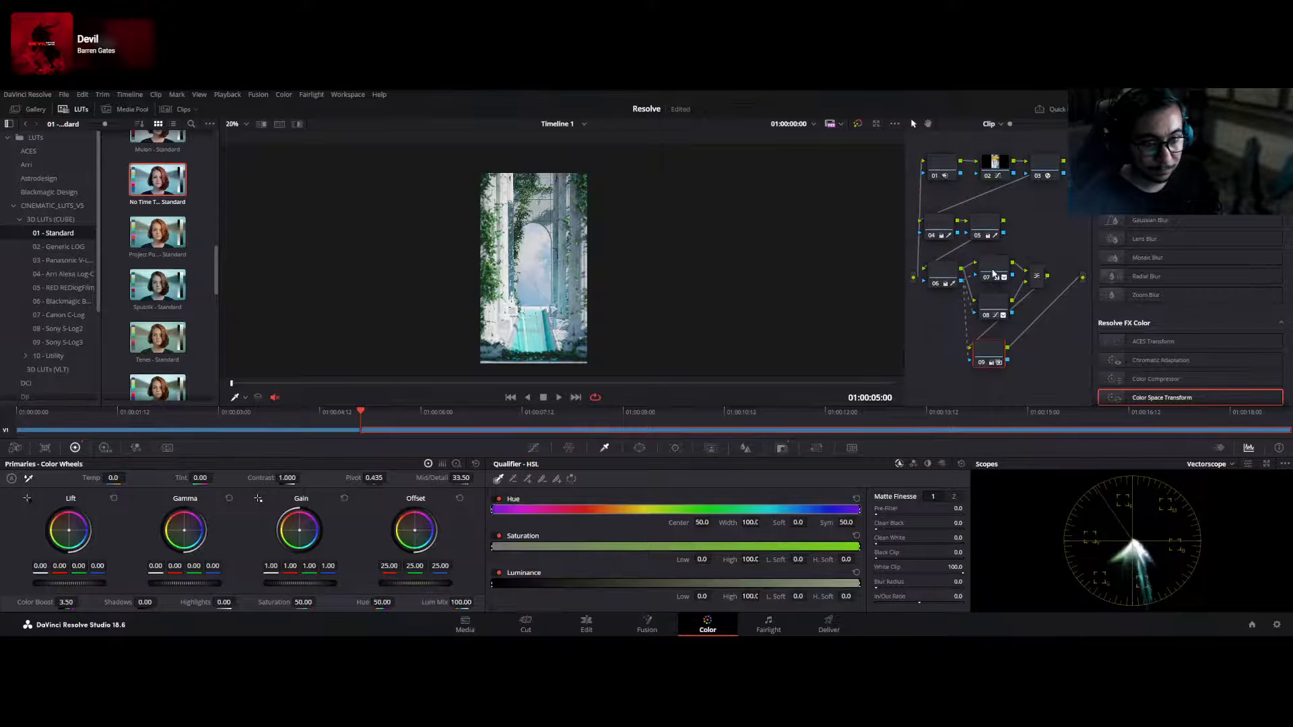
# - Move node 09 beside the mixer, add a serial node after it, and place the new node in a row below
pyautogui.scroll(-2, 983, 297)
pyautogui.moveTo(989, 338); pyautogui.dragTo(1075, 266)
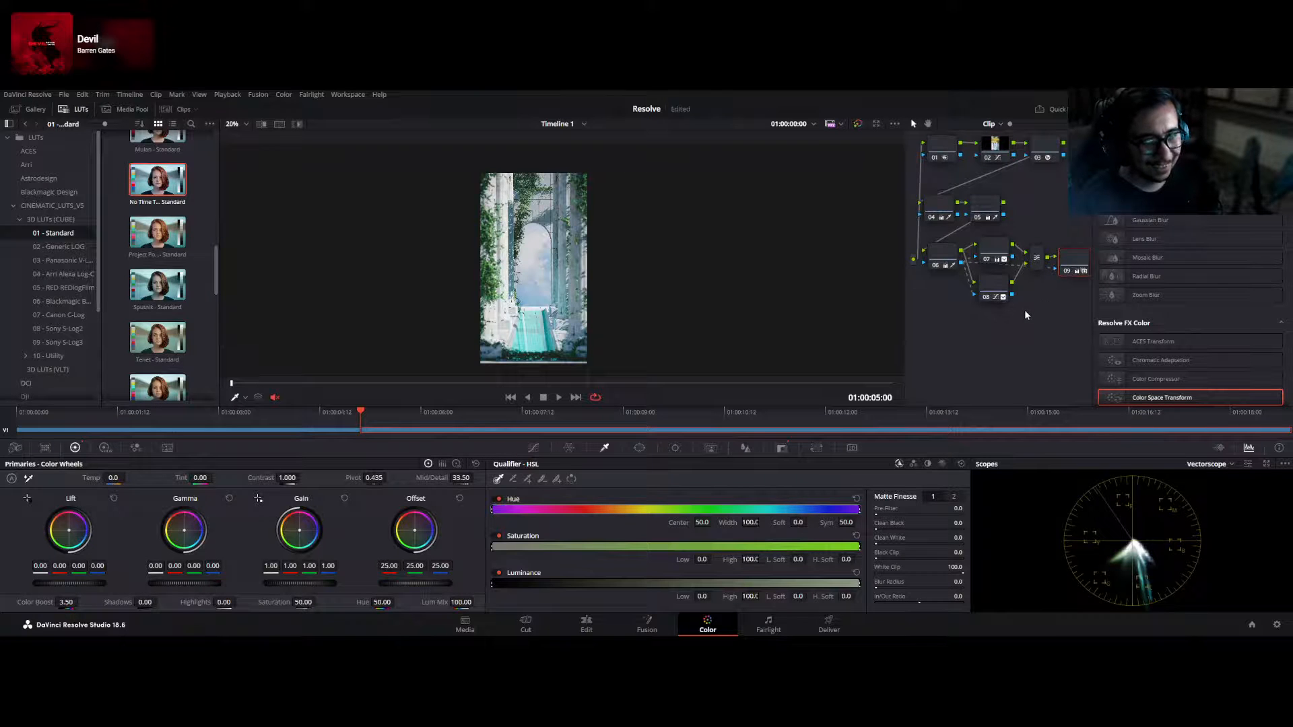
pyautogui.scroll(-1, 1023, 311)
pyautogui.scroll(2, 1020, 312)
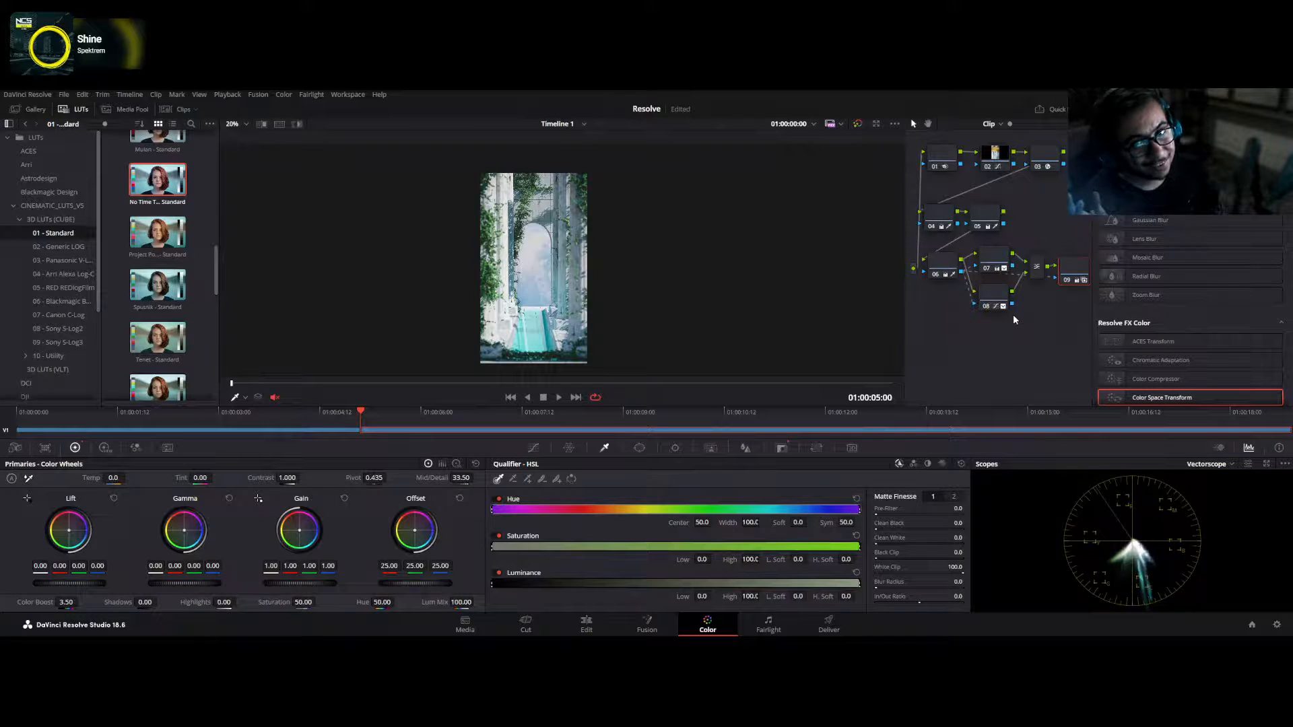
pyautogui.click(1073, 274)
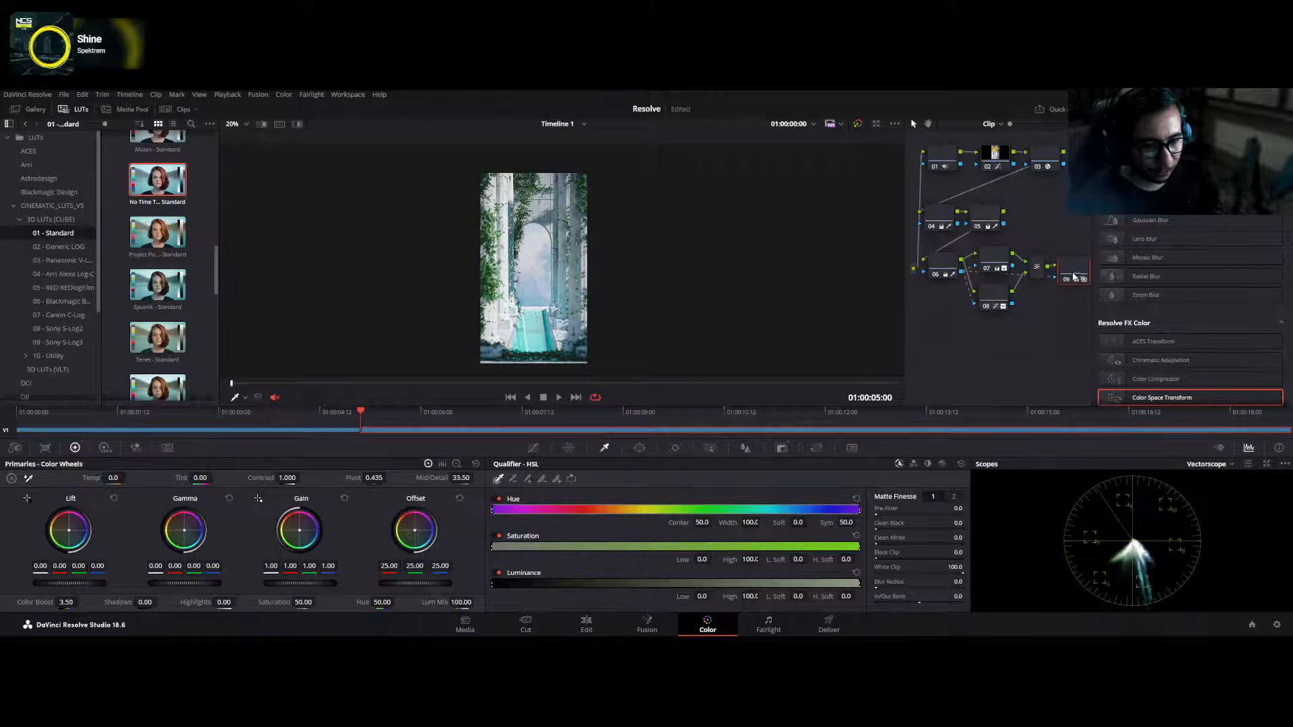
pyautogui.hotkey('alt', 's')
pyautogui.moveTo(935, 304); pyautogui.dragTo(933, 355)
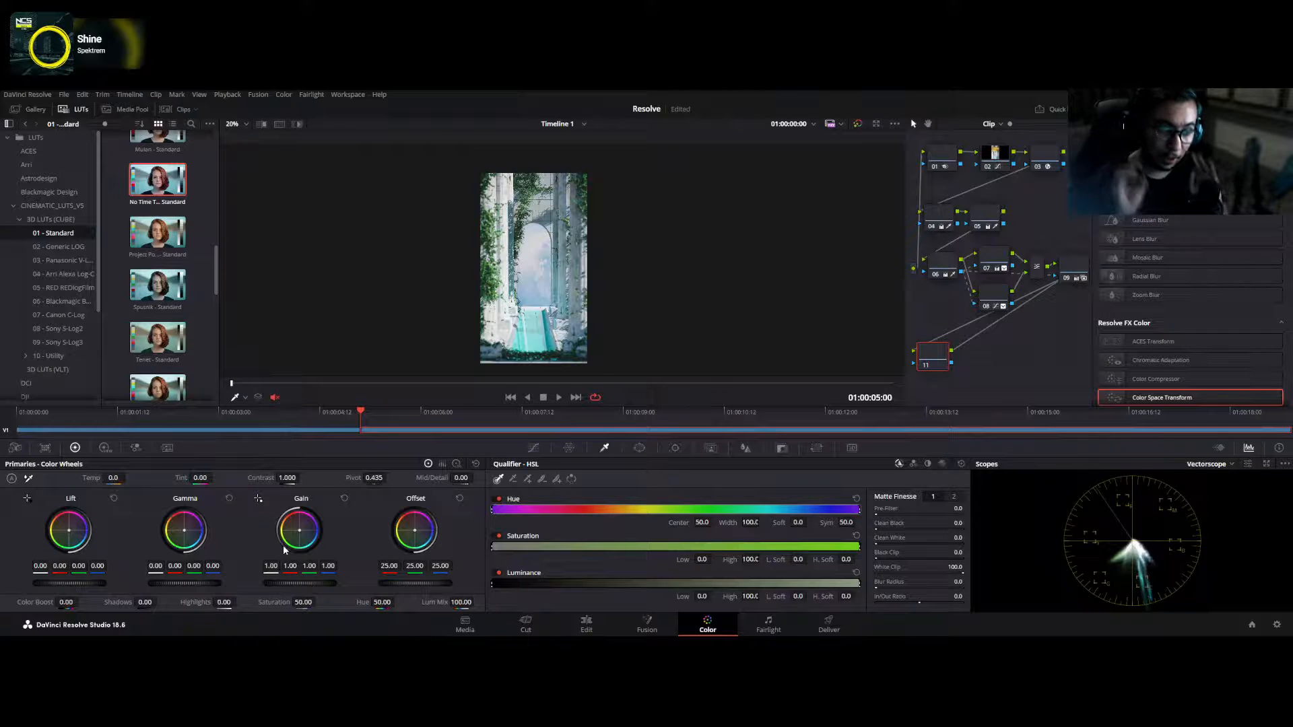
# - Examine the opening frame's color balance on the Parade scope and return to the Vectorscope
pyautogui.click(1208, 465)
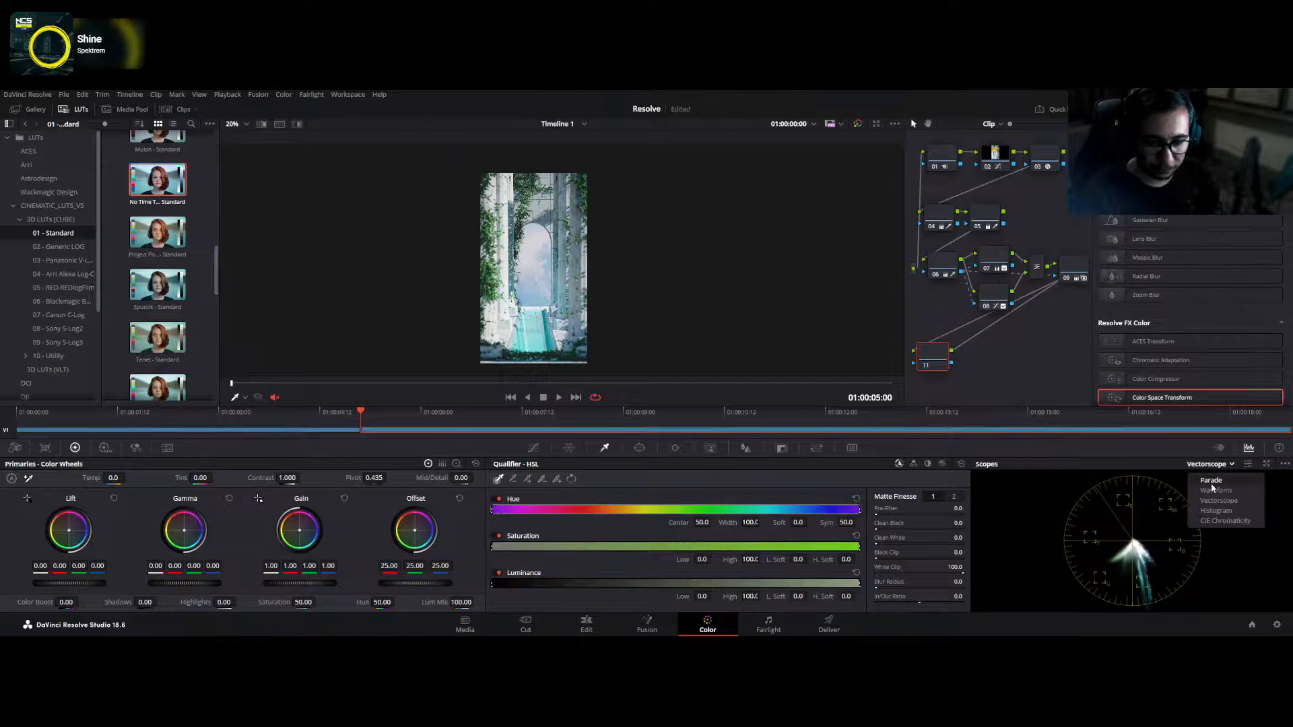
pyautogui.click(1211, 482)
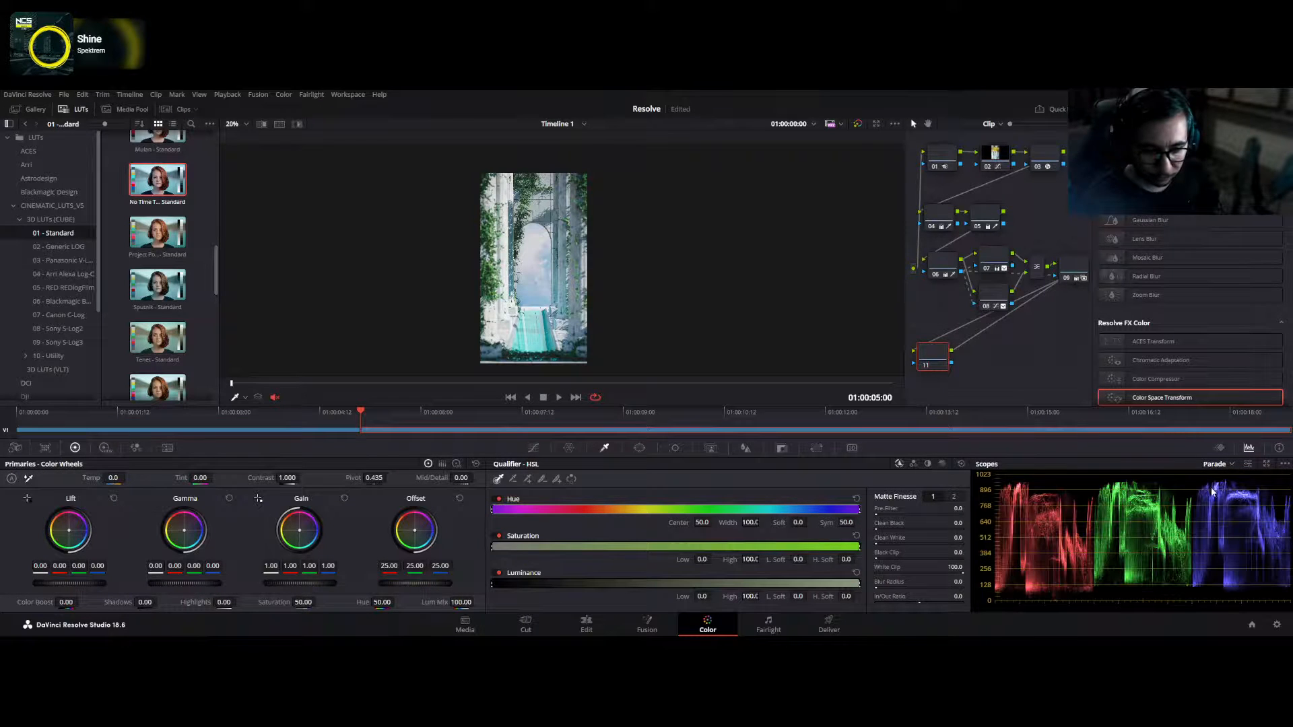
pyautogui.scroll(3, 544, 285)
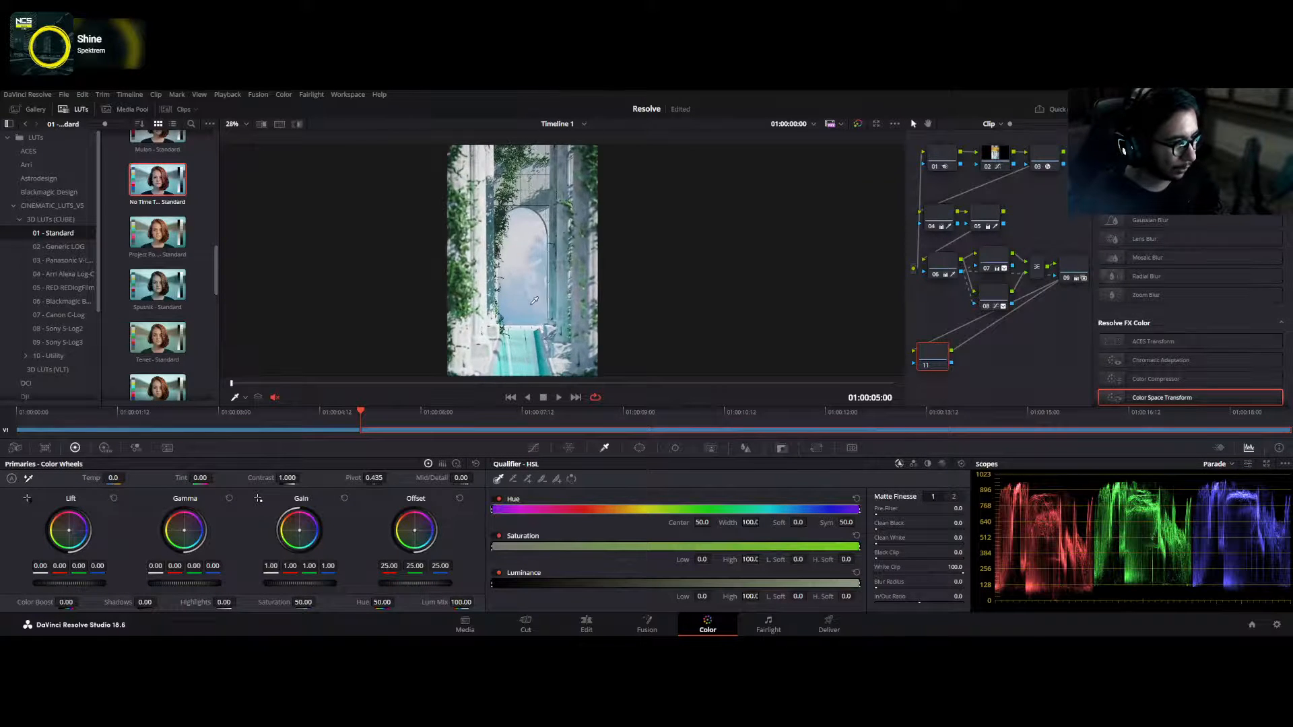
pyautogui.click(1217, 465)
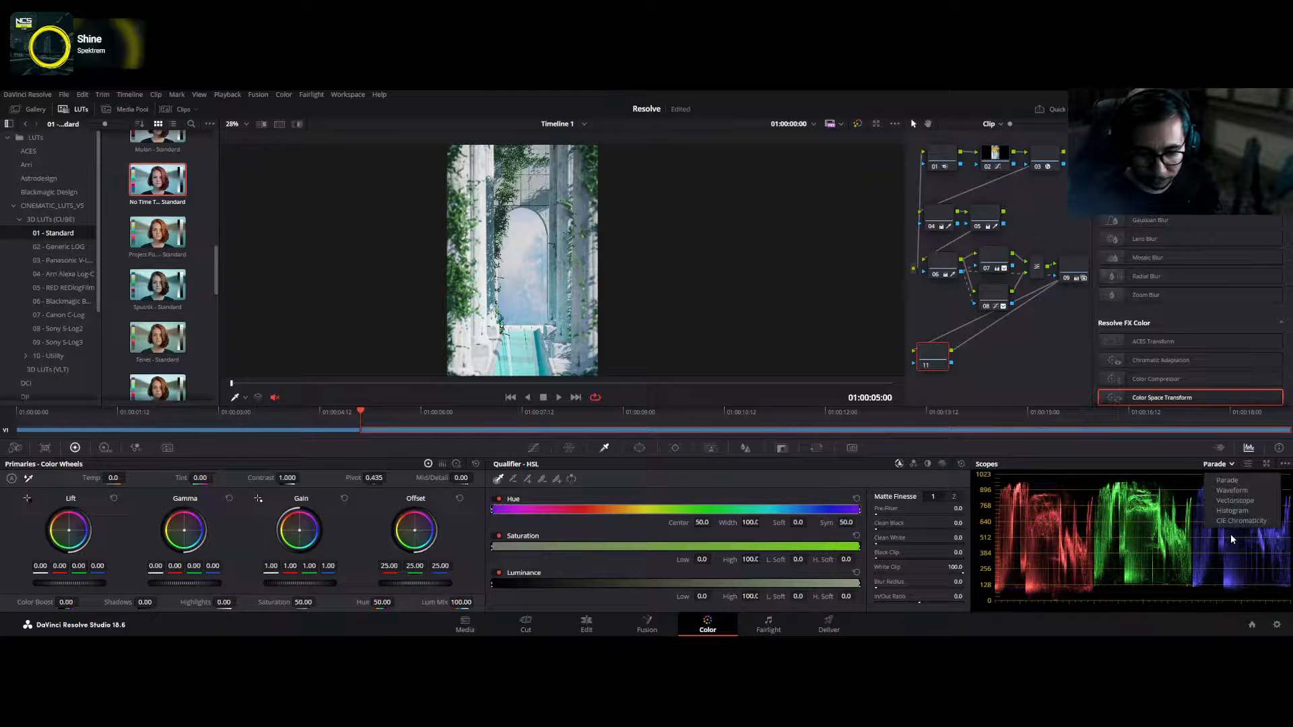
pyautogui.click(1247, 502)
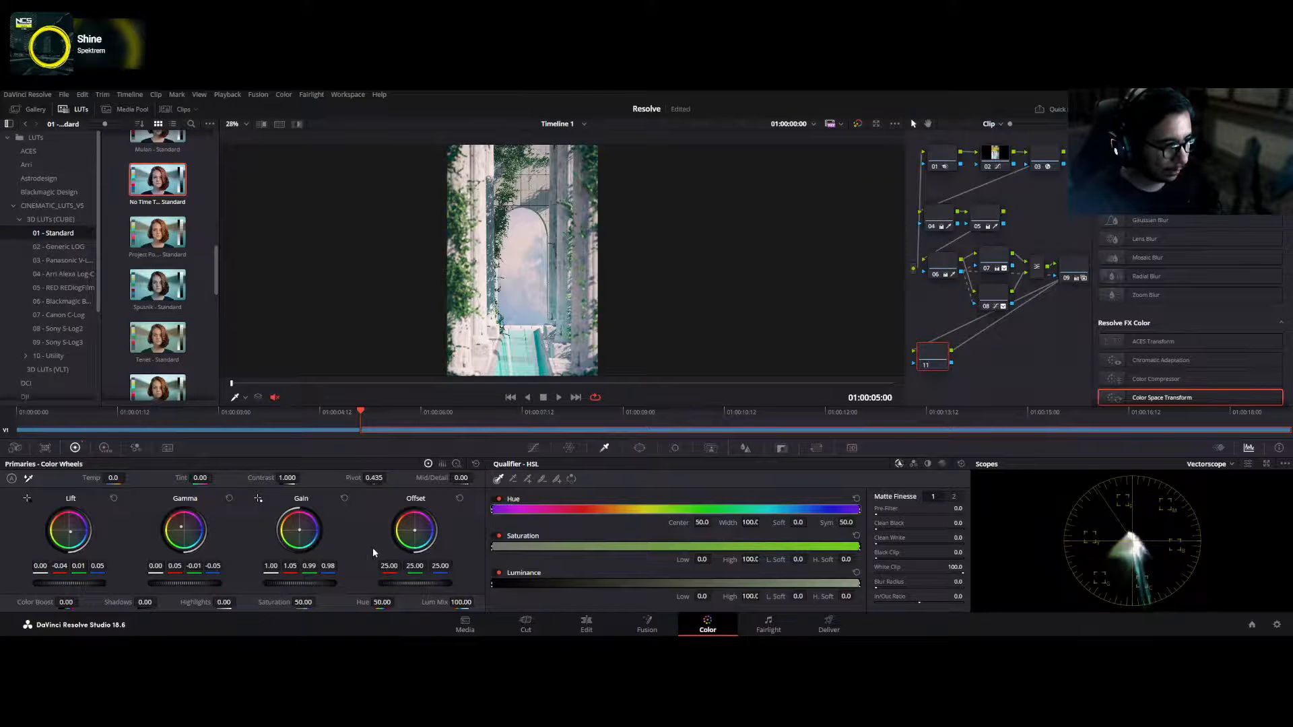
# - Play the clip full screen to review node 11's color balance up to the three floating shoes
pyautogui.hotkey('ctrl', 'f')
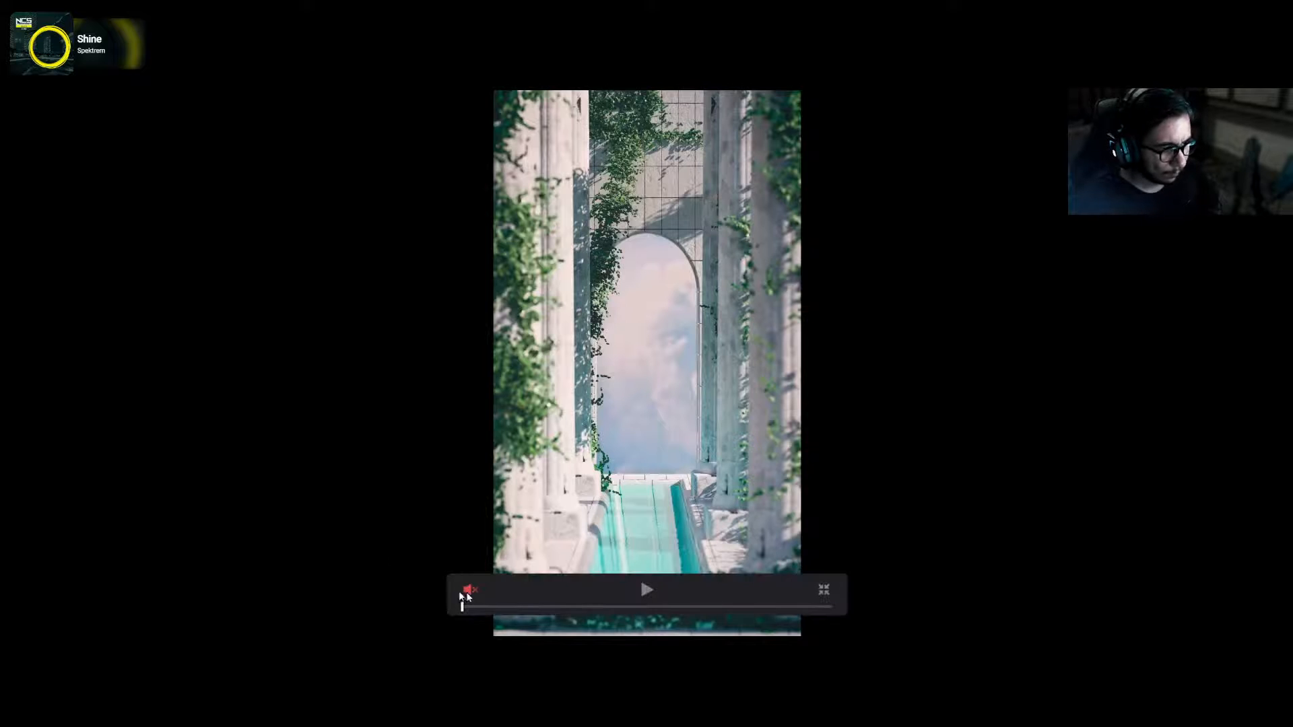
pyautogui.press('space')
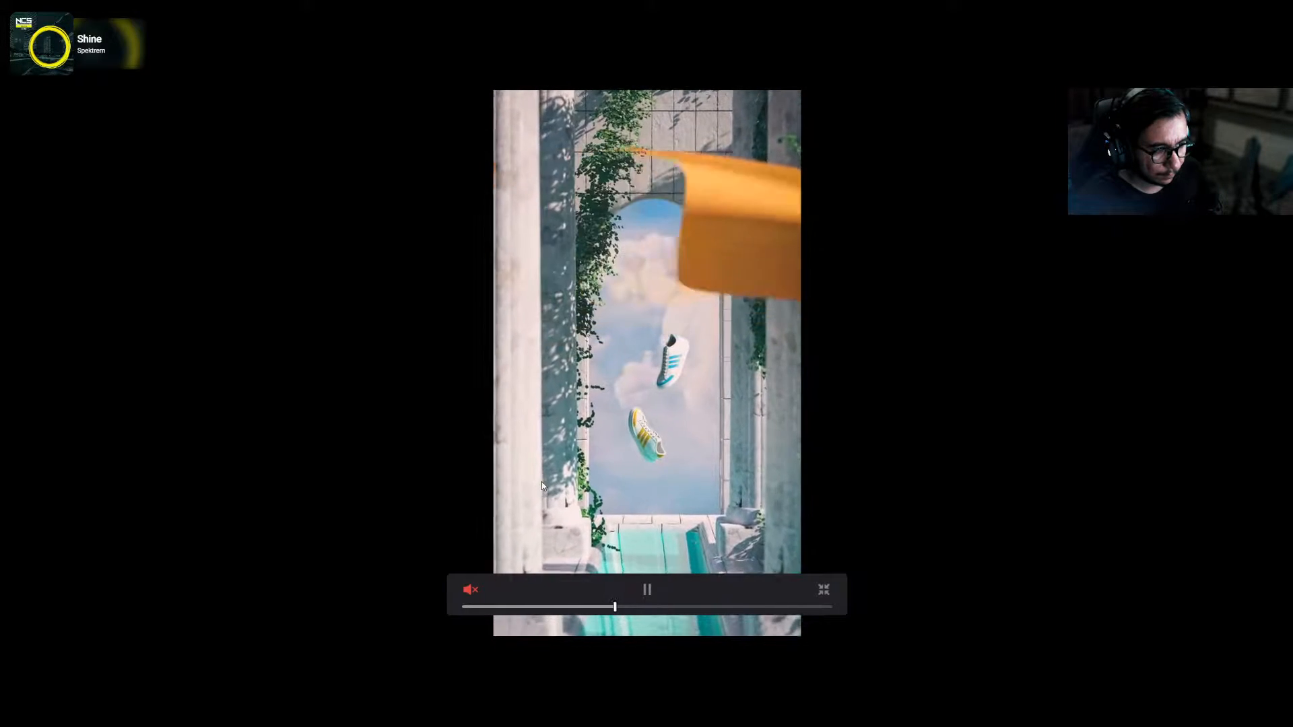
pyautogui.press('space')
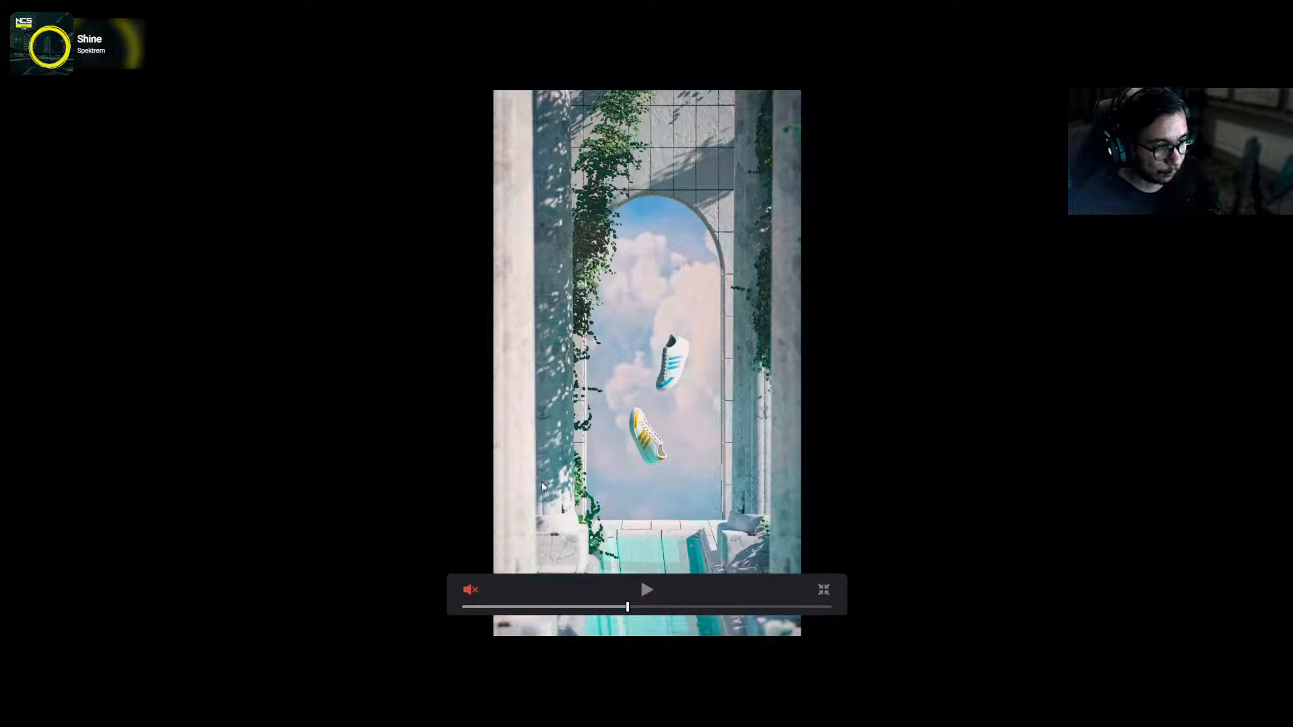
pyautogui.press('space')
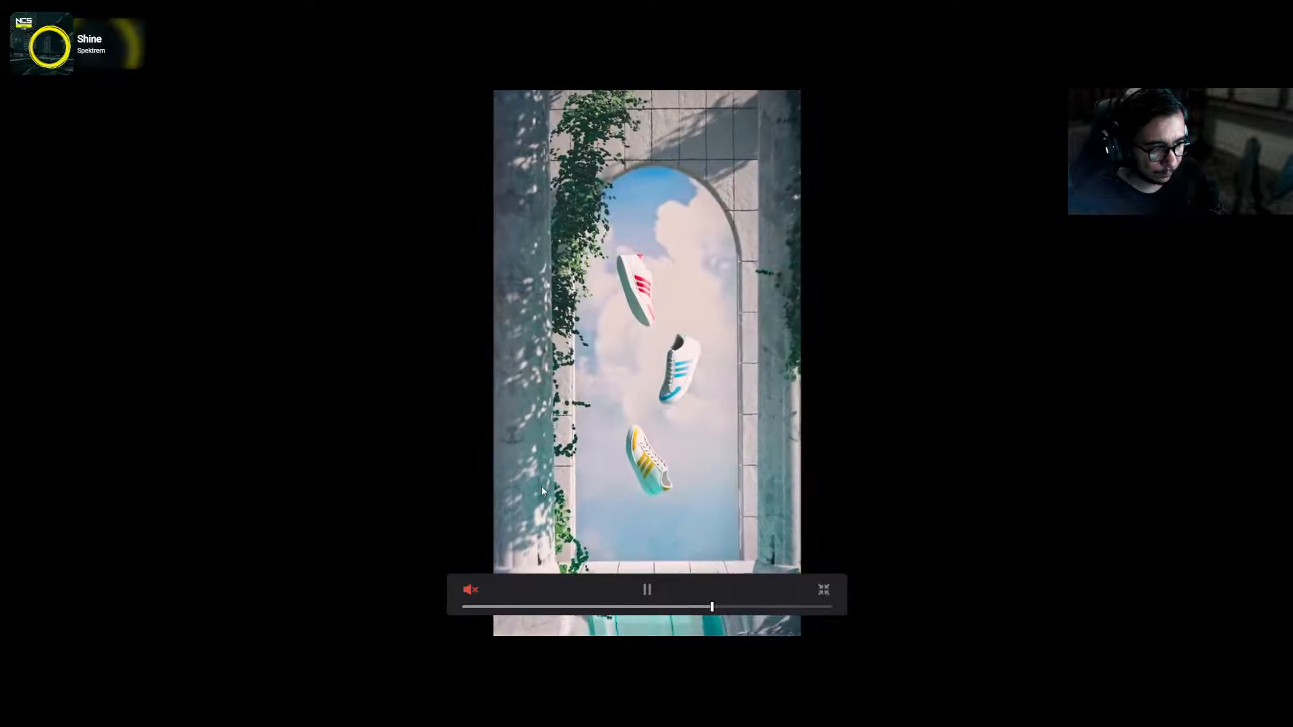
pyautogui.press('Escape')
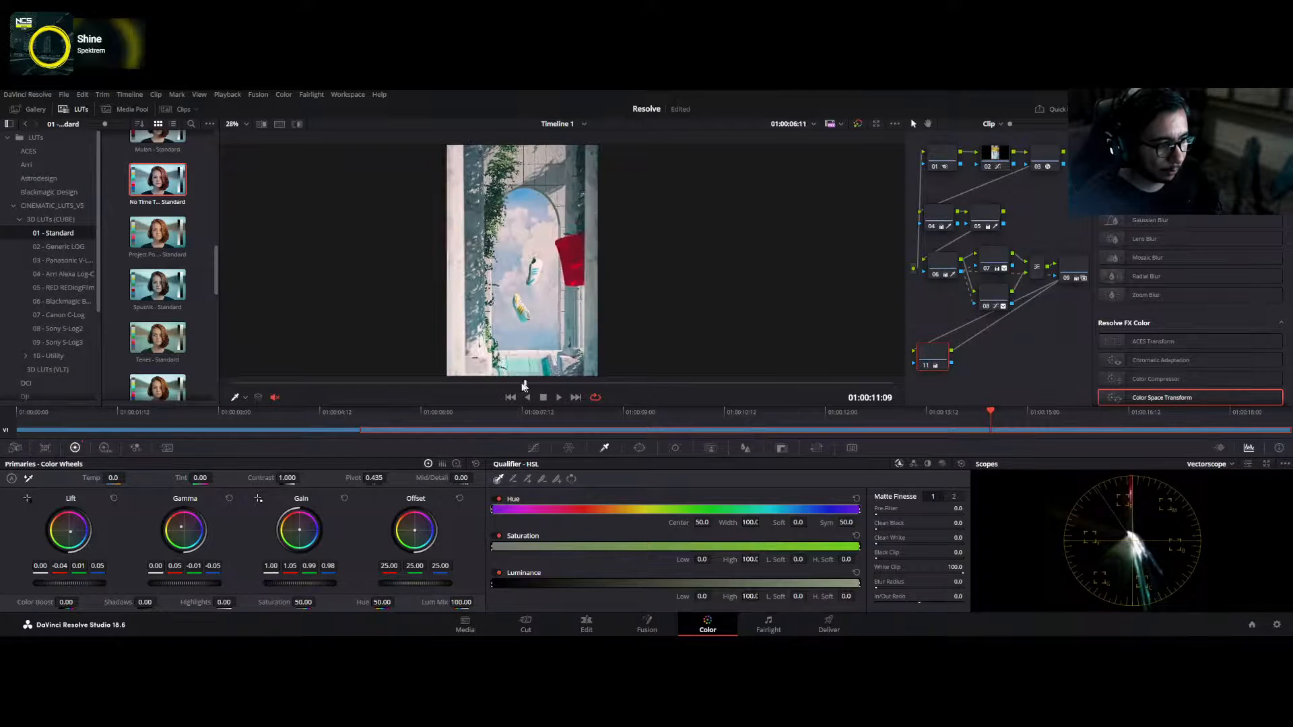
# - Place serial node 12 beside node 11, search the effects for "grain", and apply the matching grain effect to it
pyautogui.moveTo(1187, 386); pyautogui.dragTo(969, 363)
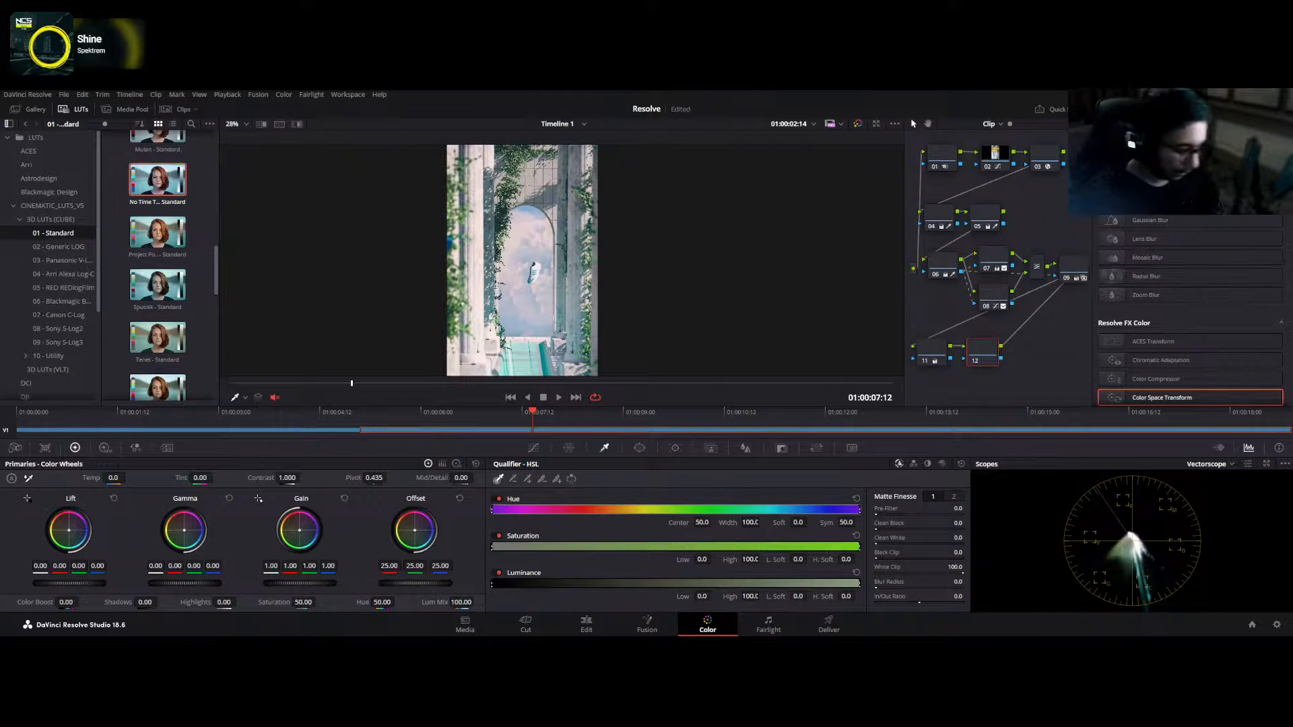
pyautogui.write('grain')
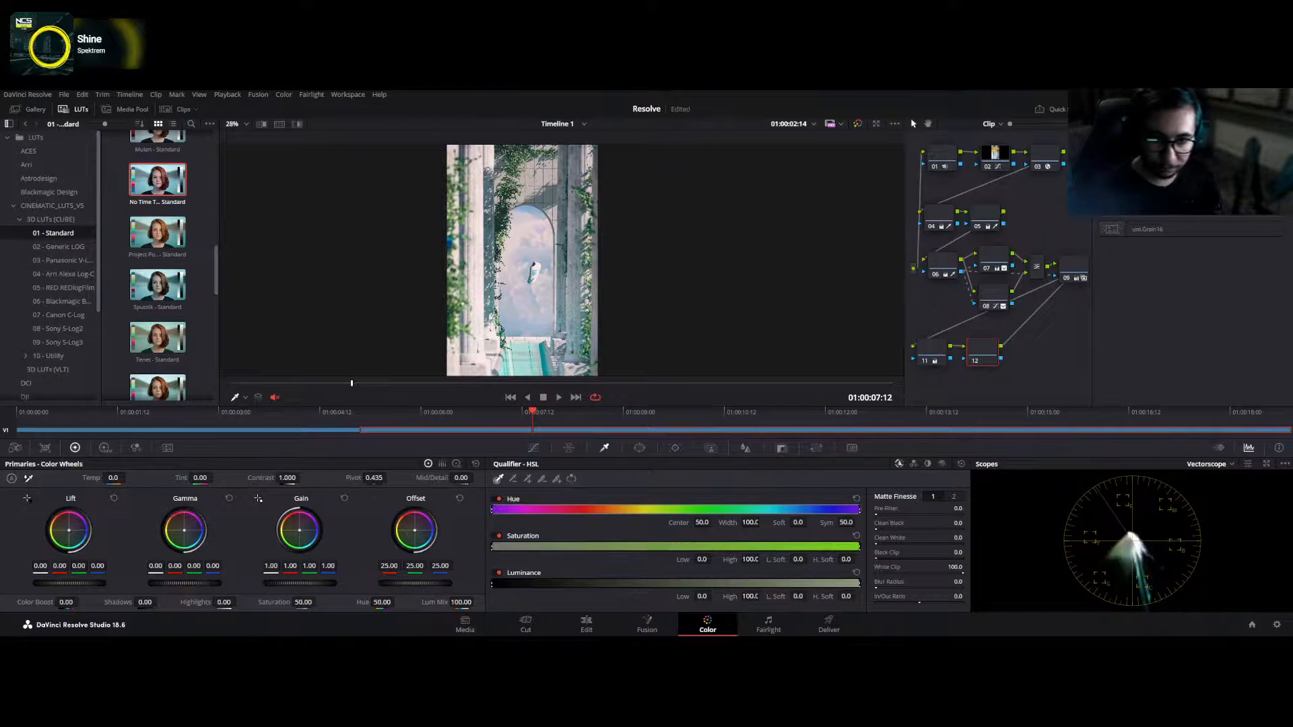
pyautogui.moveTo(1146, 229); pyautogui.dragTo(981, 352)
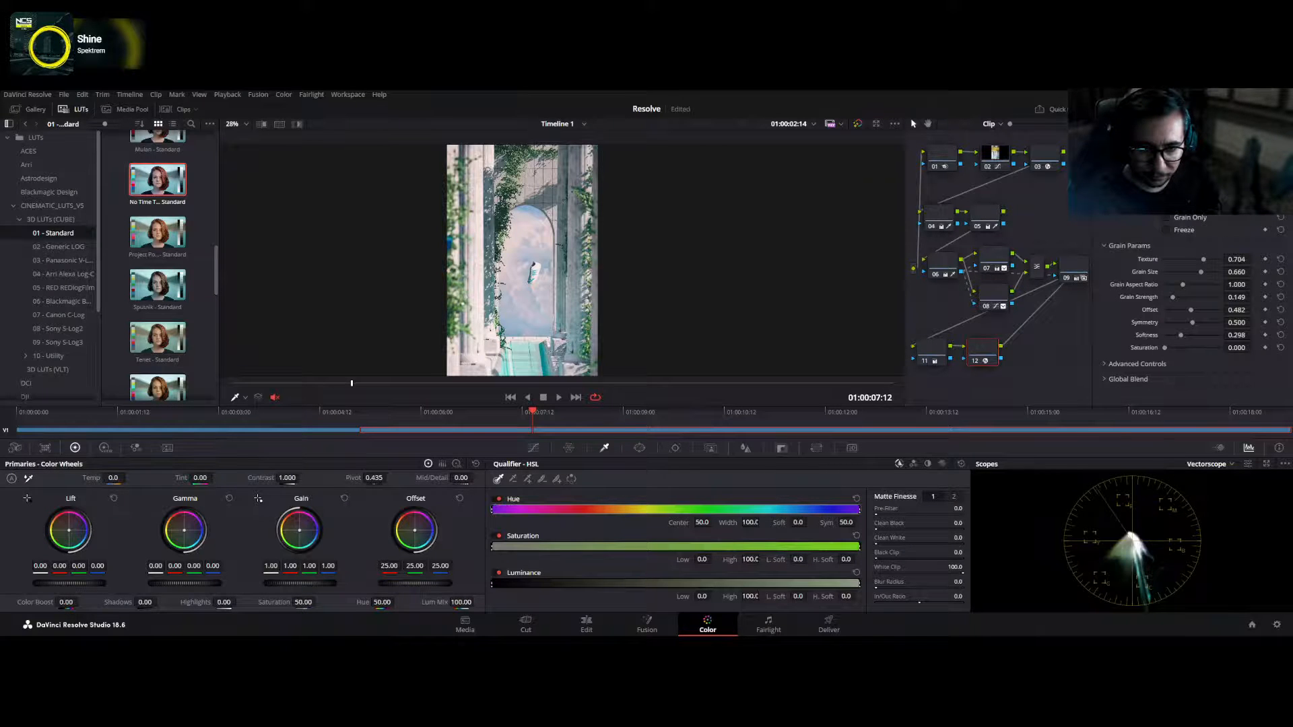
# - Play the clip full screen to check the film grain up to the red cloth shot
pyautogui.hotkey('ctrl', 'f')
pyautogui.press('space')
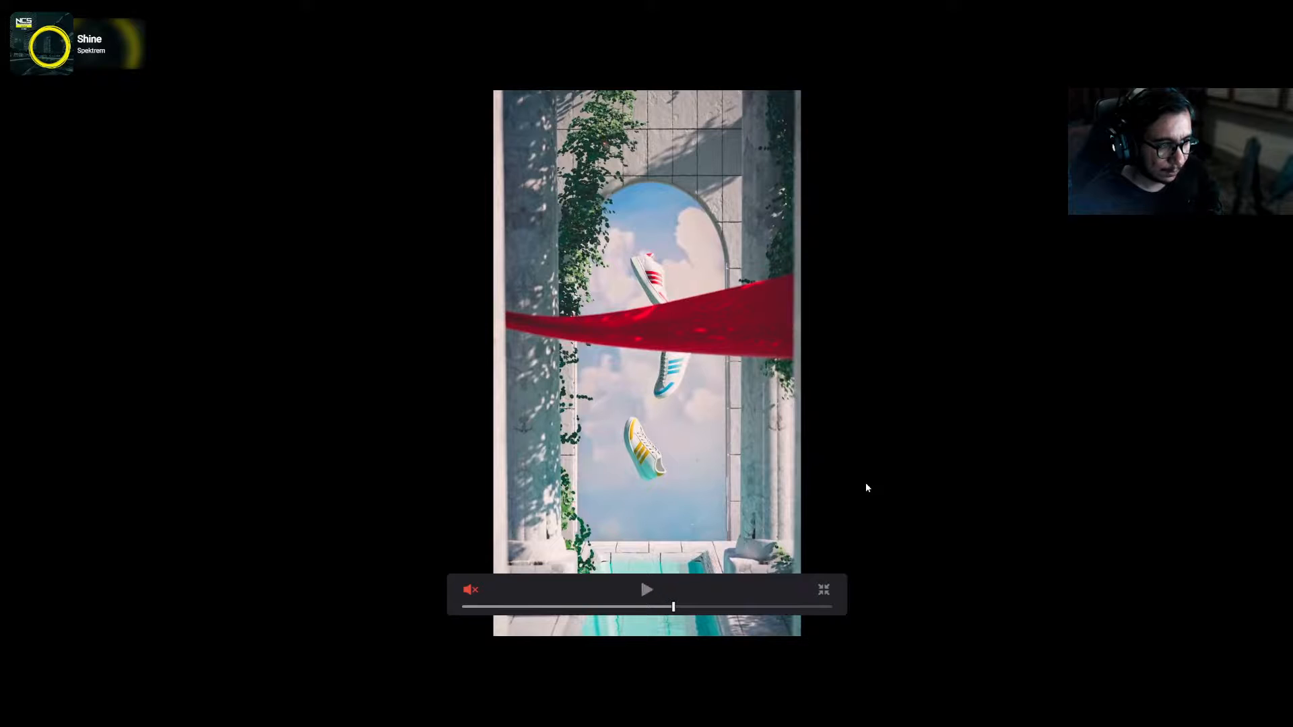
pyautogui.press('Escape')
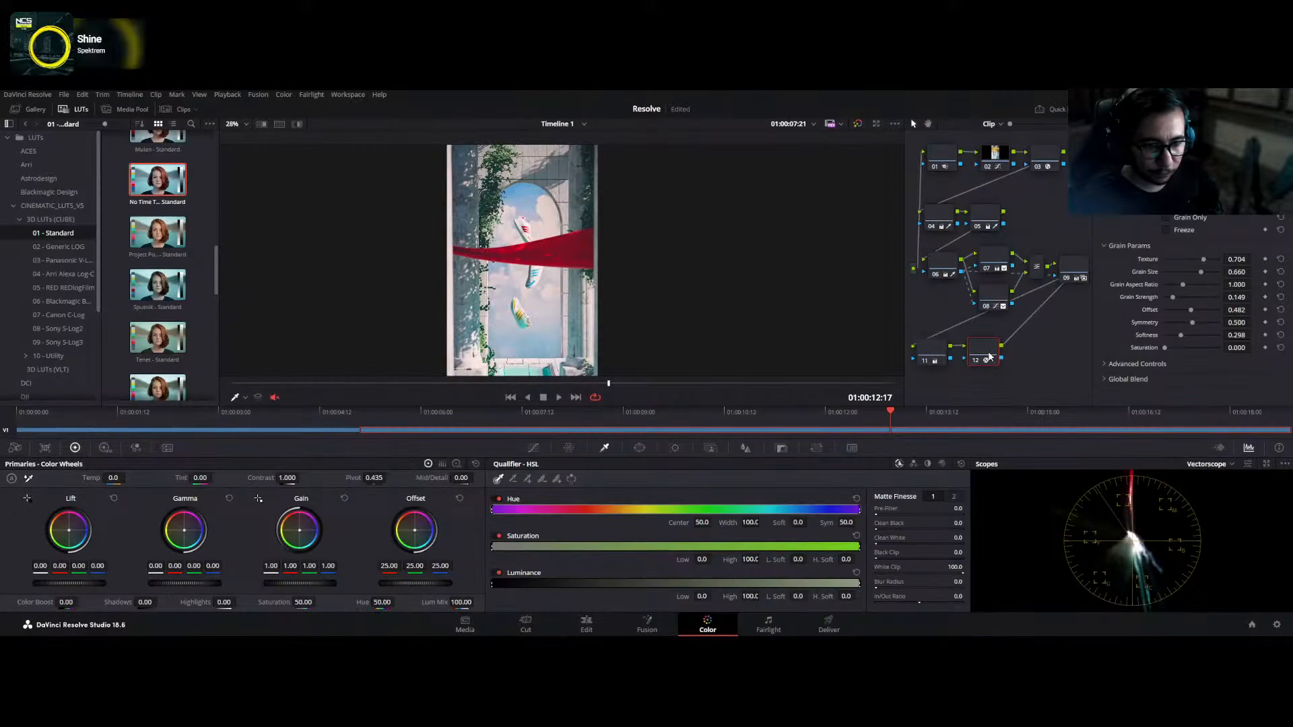
# - Add a serial node after the grain node with a circular window stretched into a tall oval filling the frame, Aspect about 27
pyautogui.hotkey('alt', 's')
pyautogui.click(639, 448)
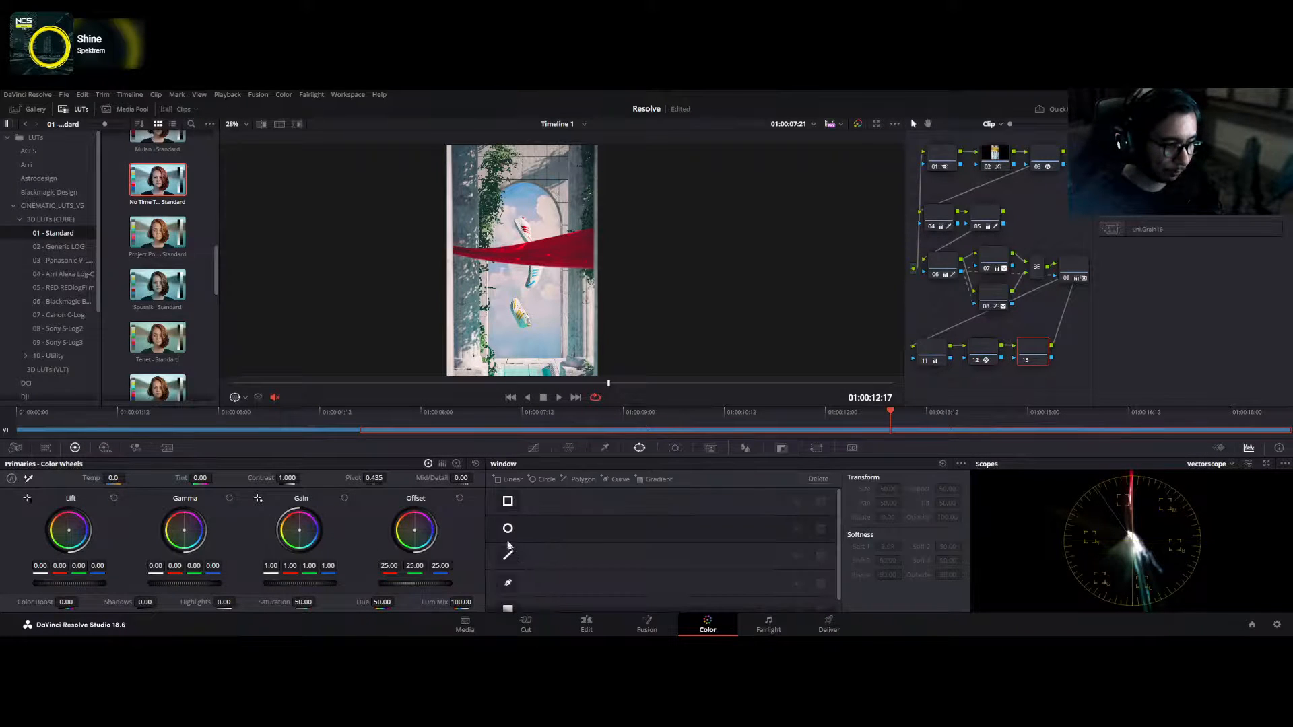
pyautogui.click(508, 529)
pyautogui.scroll(-3, 557, 283)
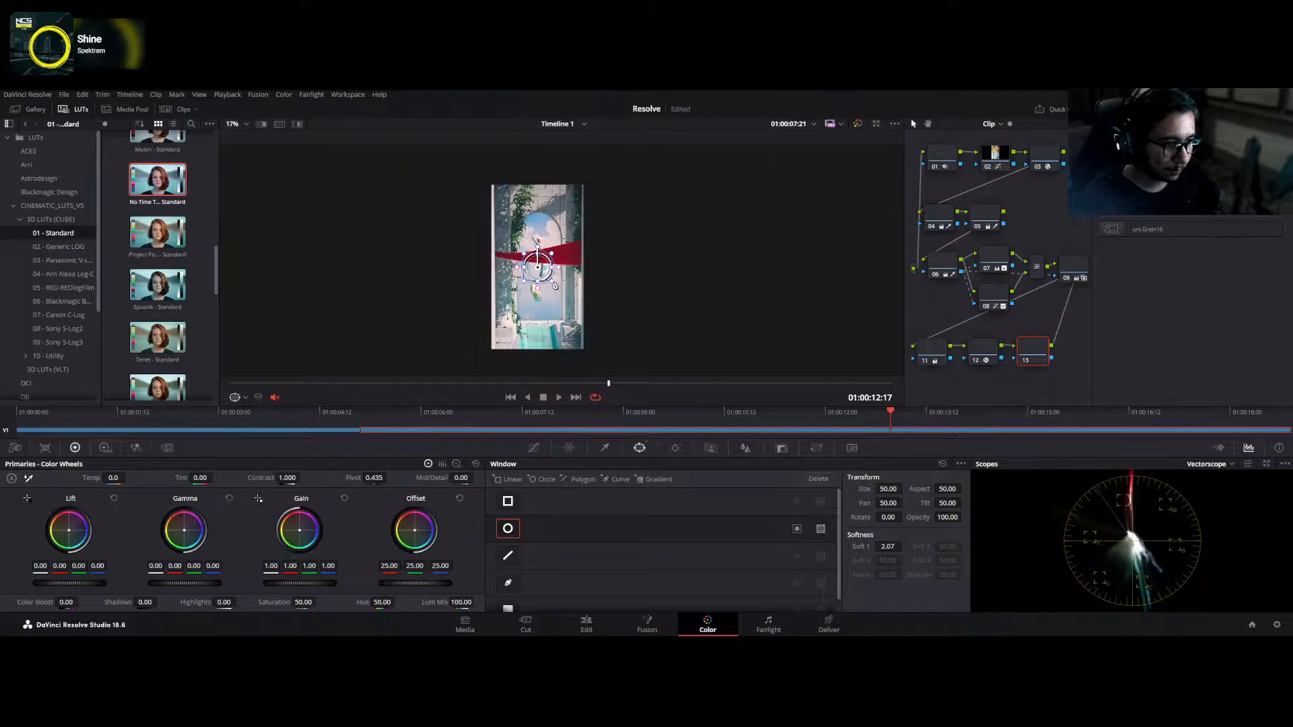
pyautogui.moveTo(553, 283); pyautogui.dragTo(536, 350)
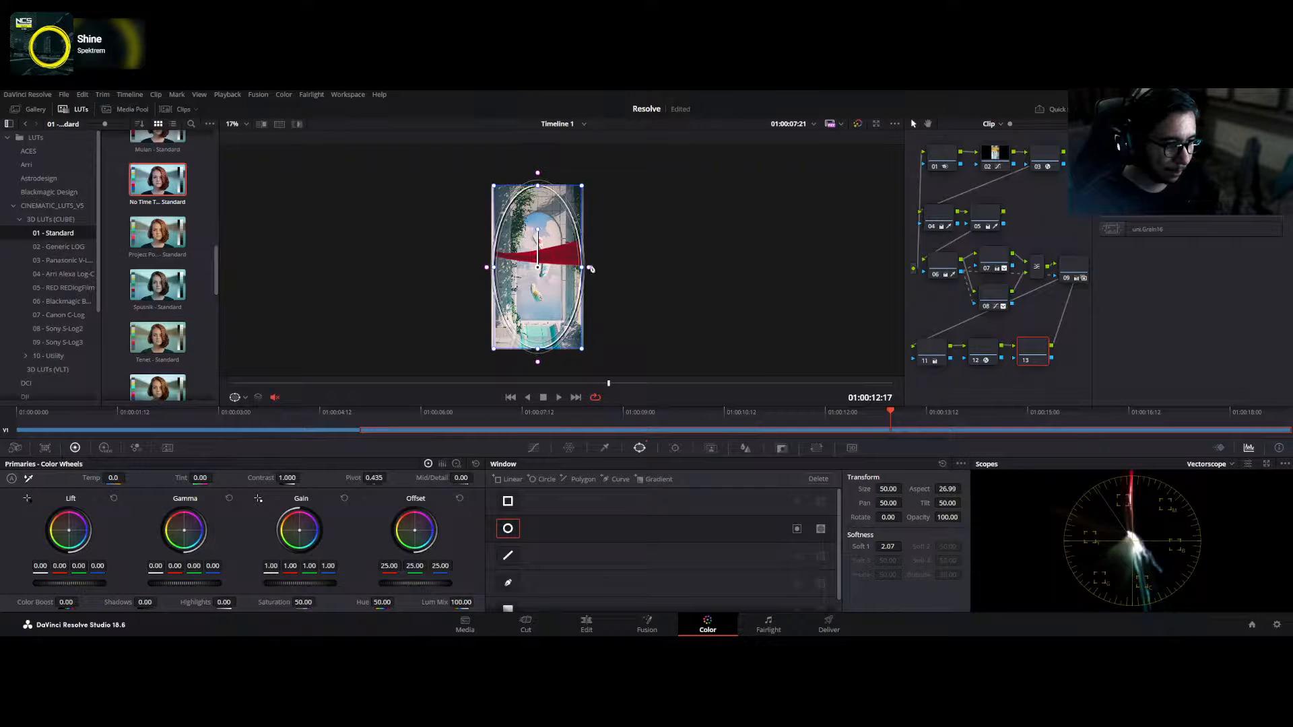
# - Soften the oval window to a Soft 1 of 10.38, invert it, and lower the custom curve's midpoint to form a vignette
pyautogui.moveTo(591, 268); pyautogui.dragTo(596, 269)
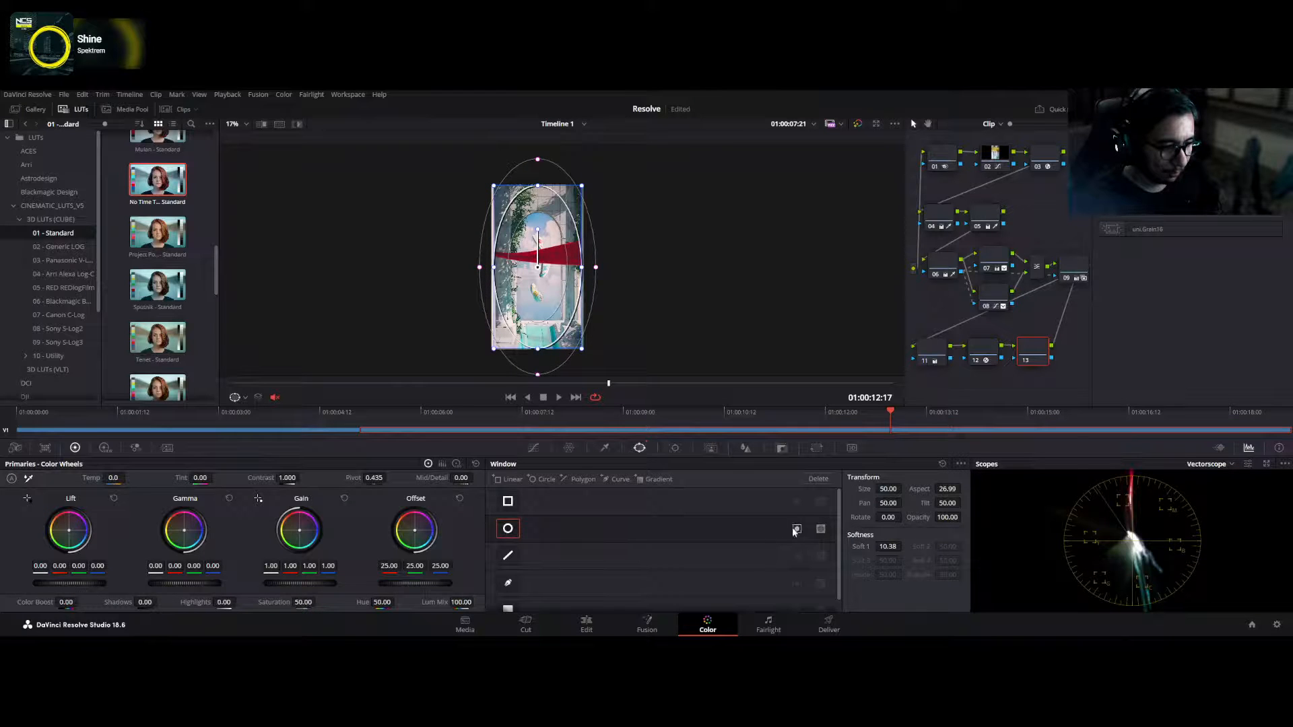
pyautogui.click(532, 449)
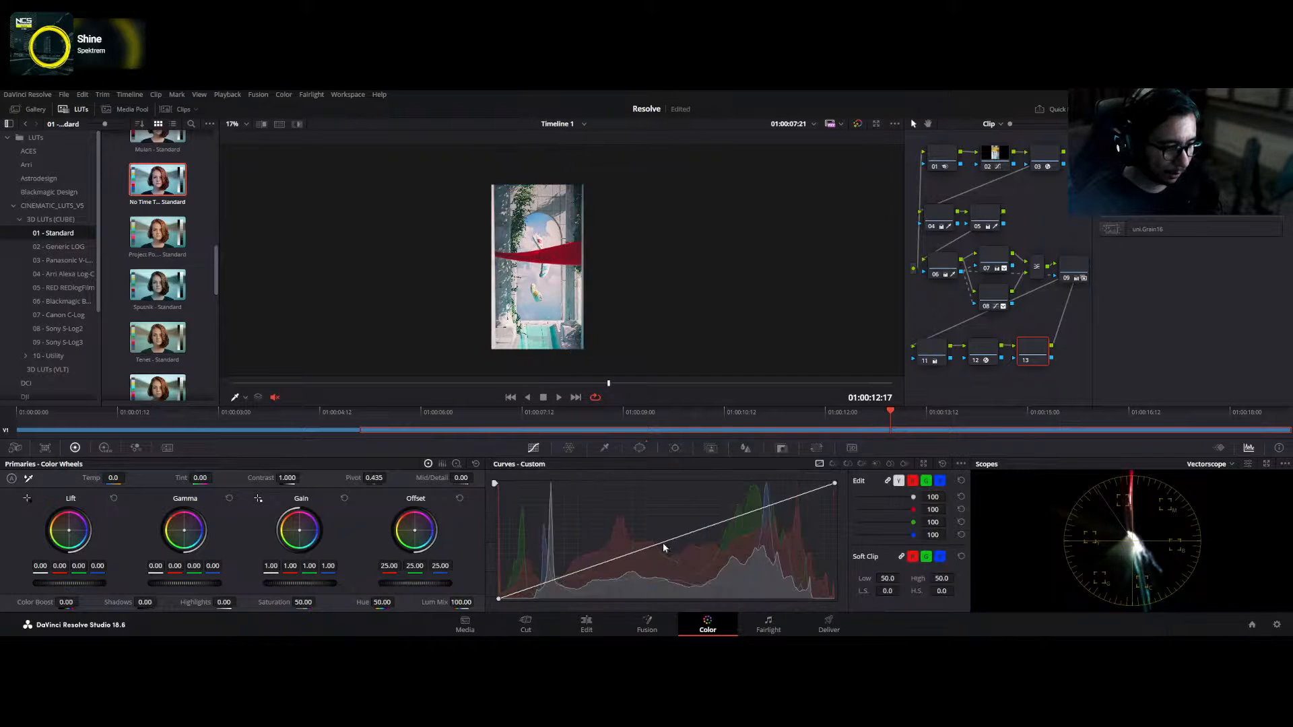
pyautogui.moveTo(663, 548); pyautogui.dragTo(678, 554)
# - Play the clip full screen from its beginning to review the vignette up to the orange cloth shot
pyautogui.hotkey('ctrl', 'f')
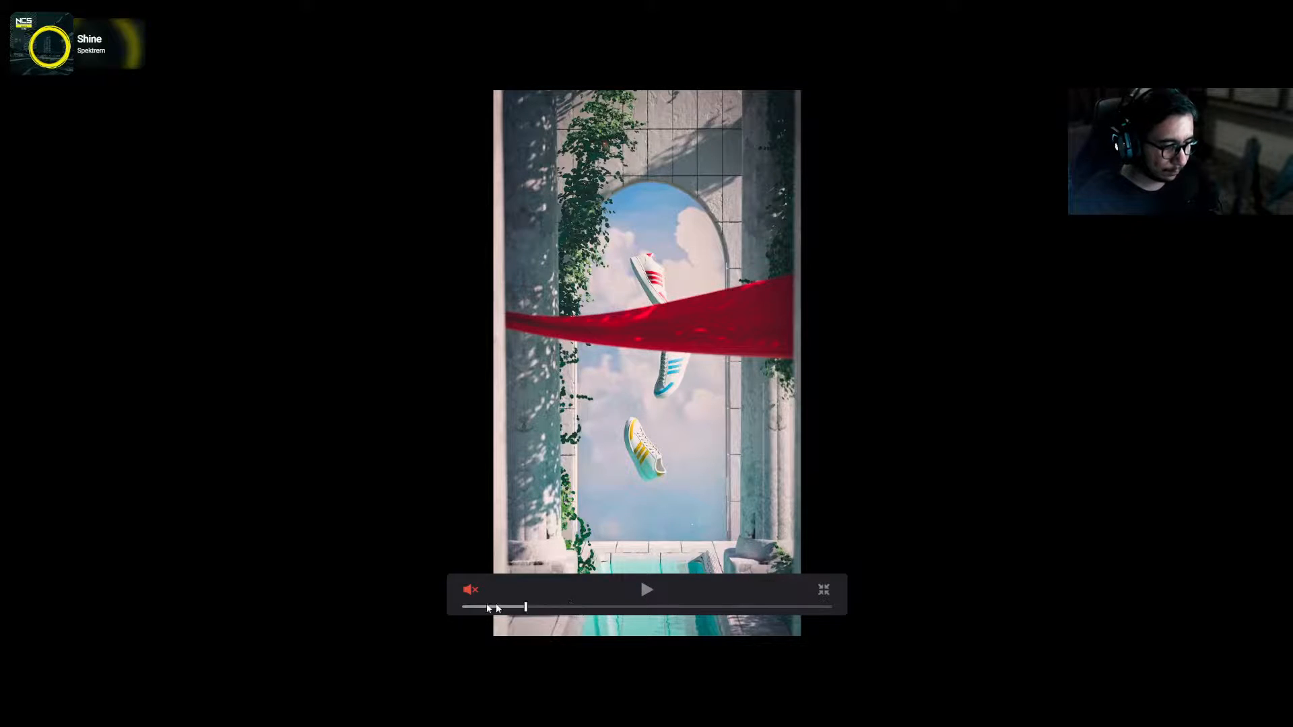
pyautogui.moveTo(487, 606); pyautogui.dragTo(460, 607)
pyautogui.press('space')
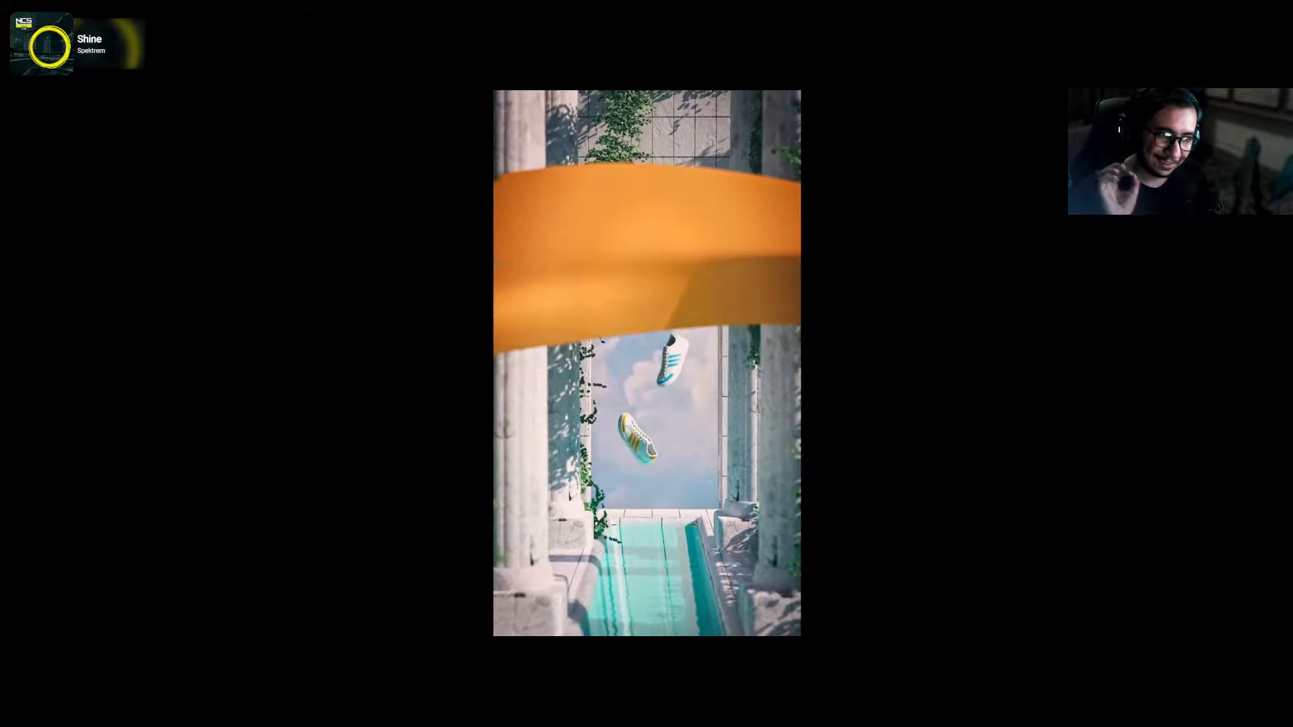
pyautogui.press('Escape')
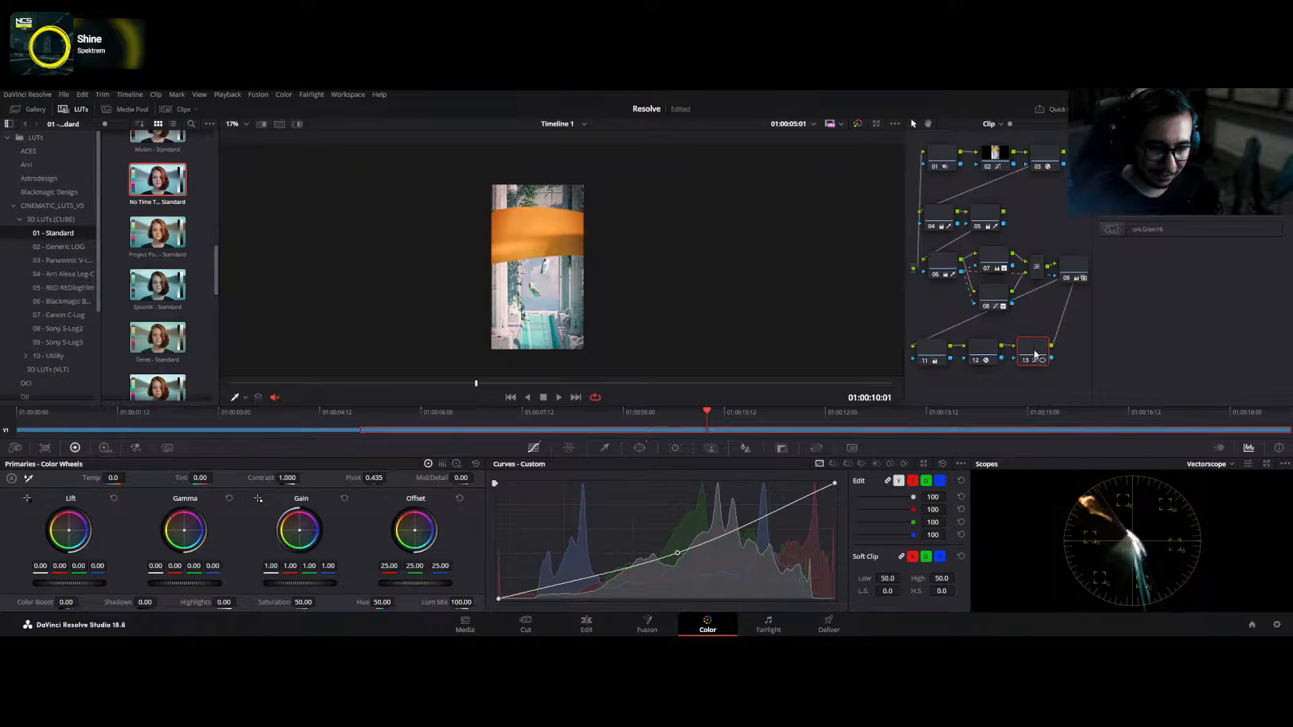
# - Add a serial node after the vignette node, search the effects for "lens", and apply Lens Reflections to it
pyautogui.hotkey('alt', 's')
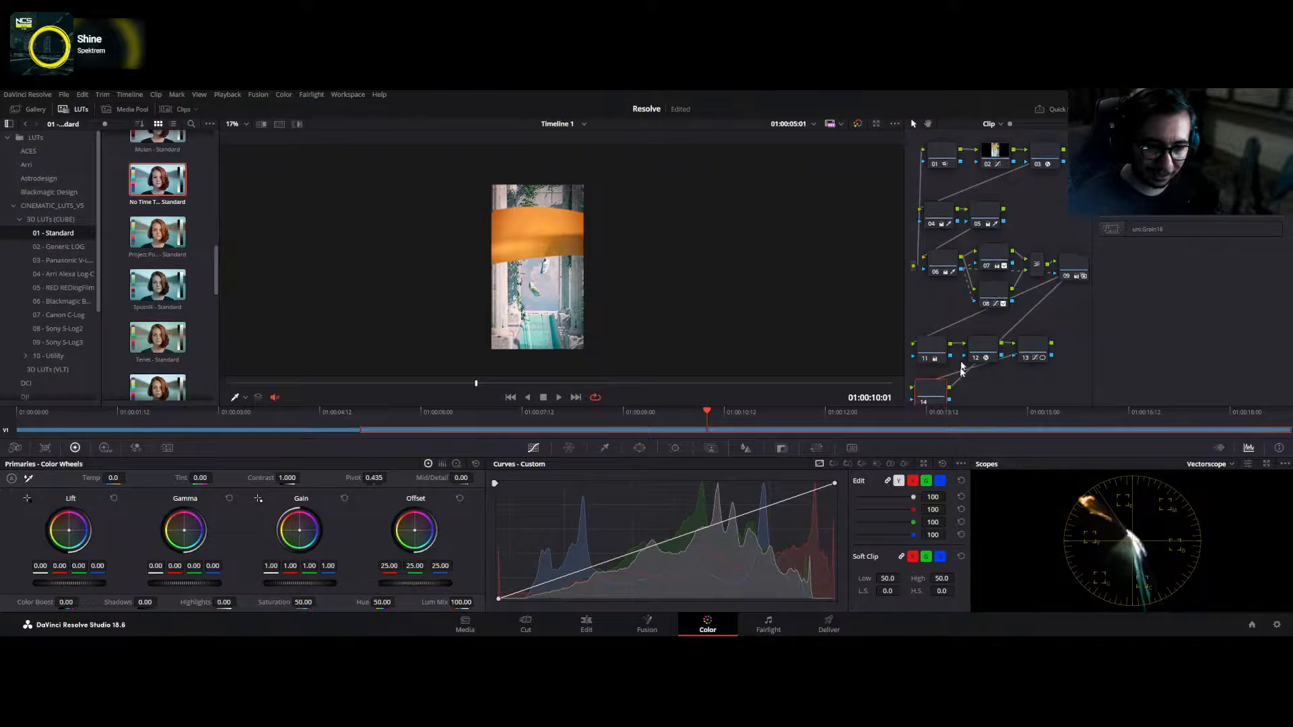
pyautogui.moveTo(961, 368); pyautogui.dragTo(938, 332)
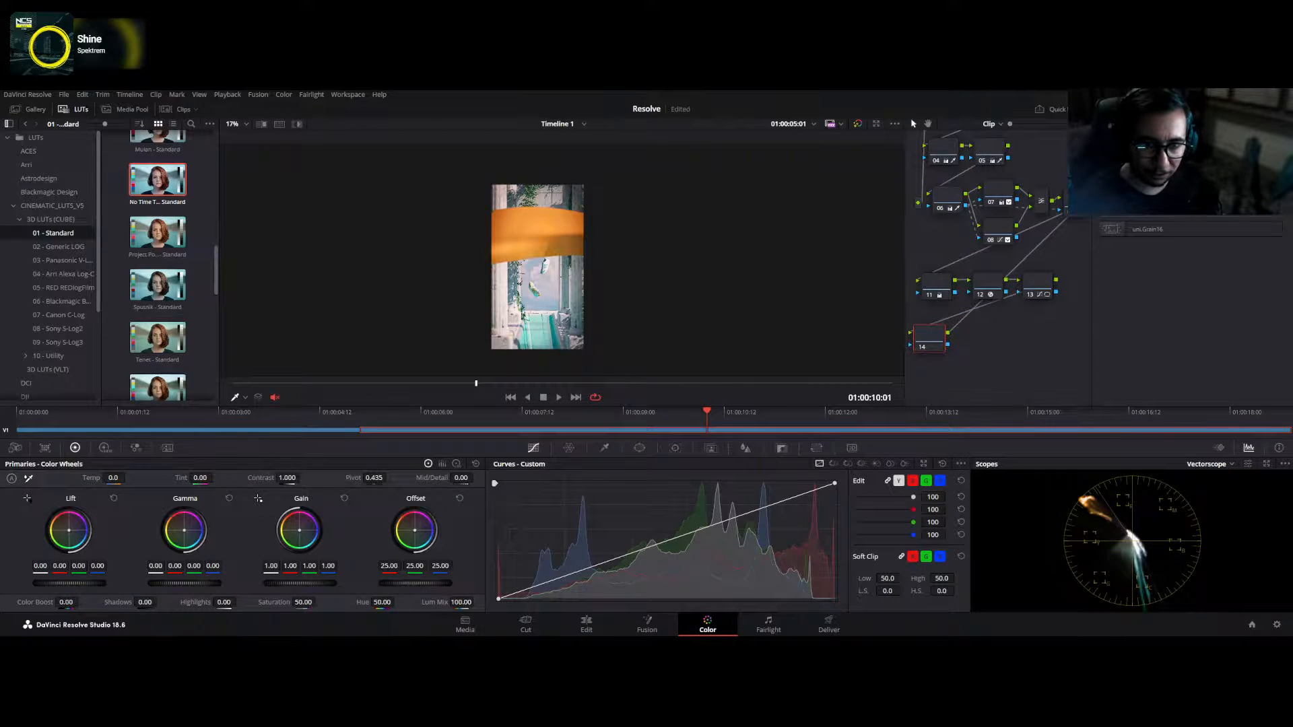
pyautogui.click(1274, 139)
pyautogui.write('lens')
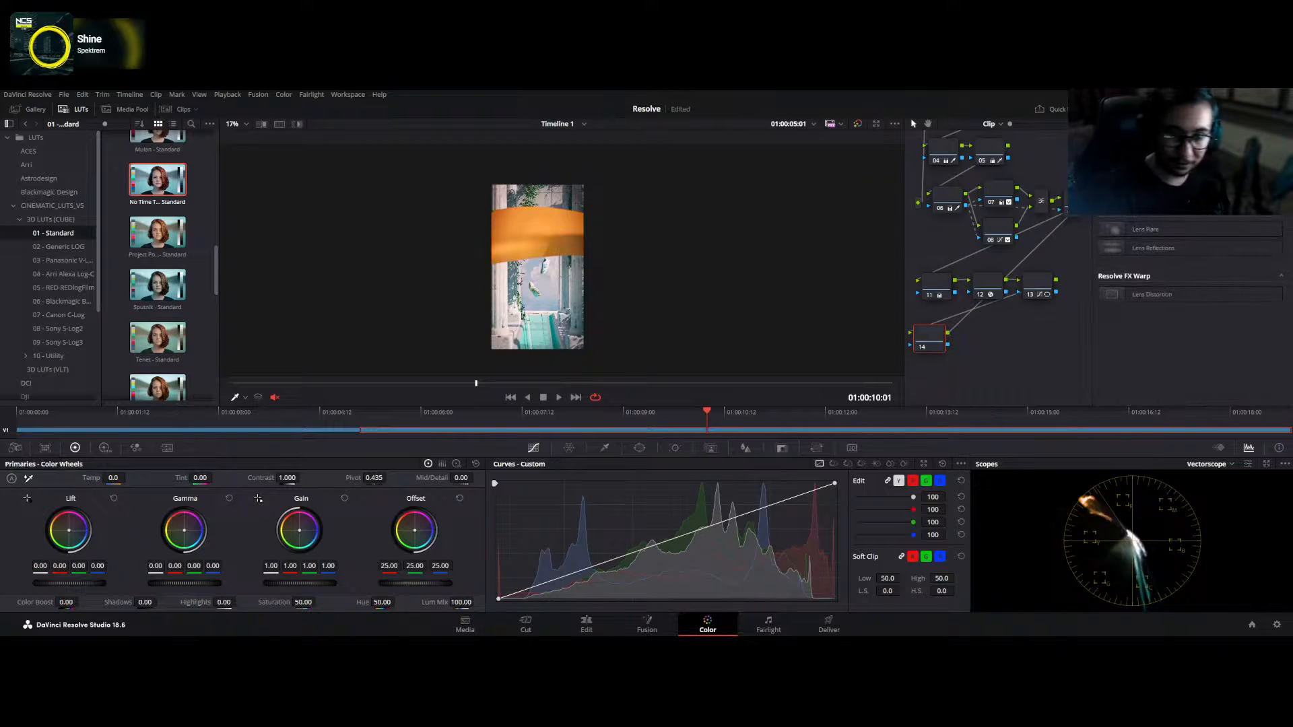
pyautogui.moveTo(1149, 249); pyautogui.dragTo(929, 340)
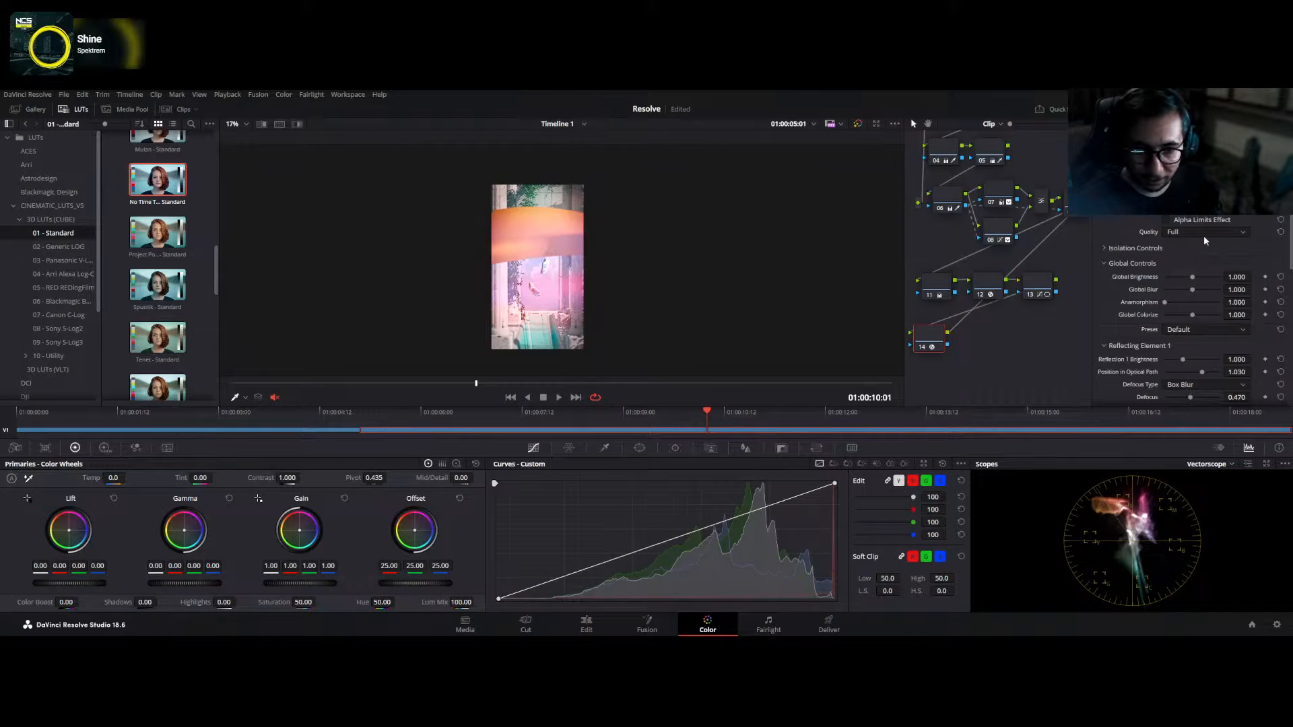
# - Try the Bokeh preset and the Summer preset on the lens reflections
pyautogui.click(1189, 334)
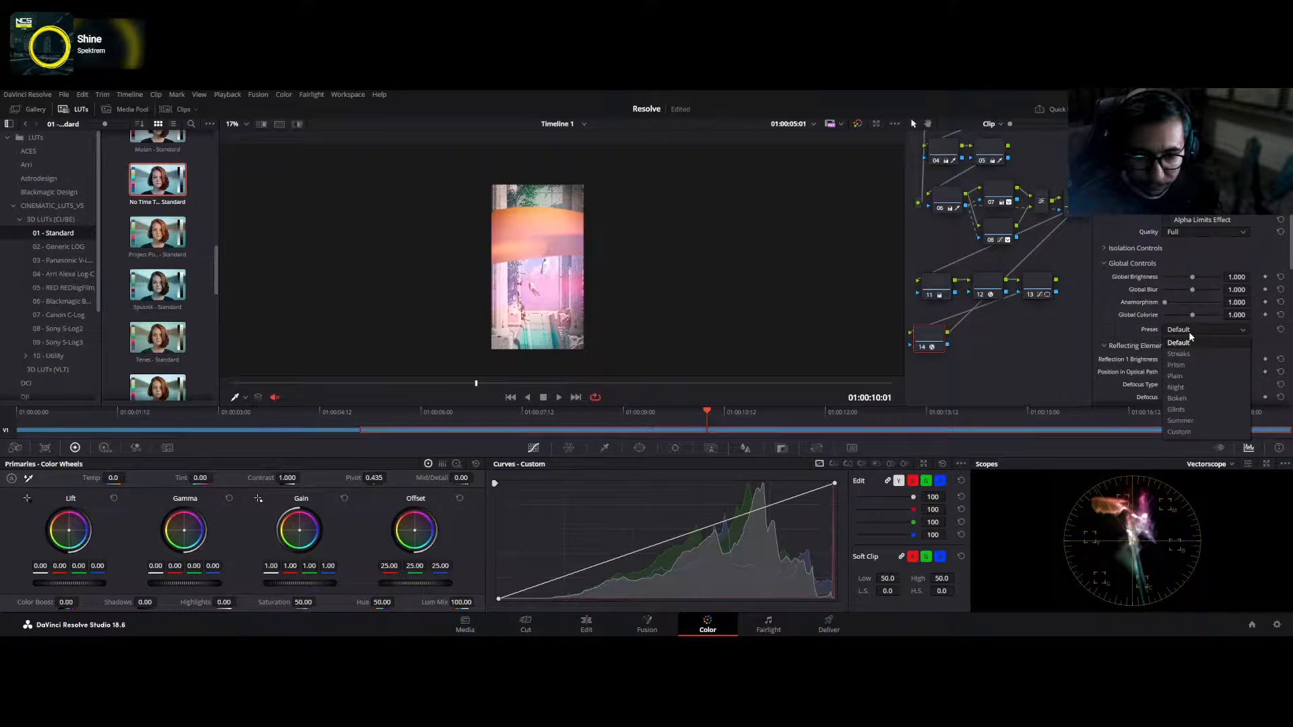
pyautogui.click(1190, 398)
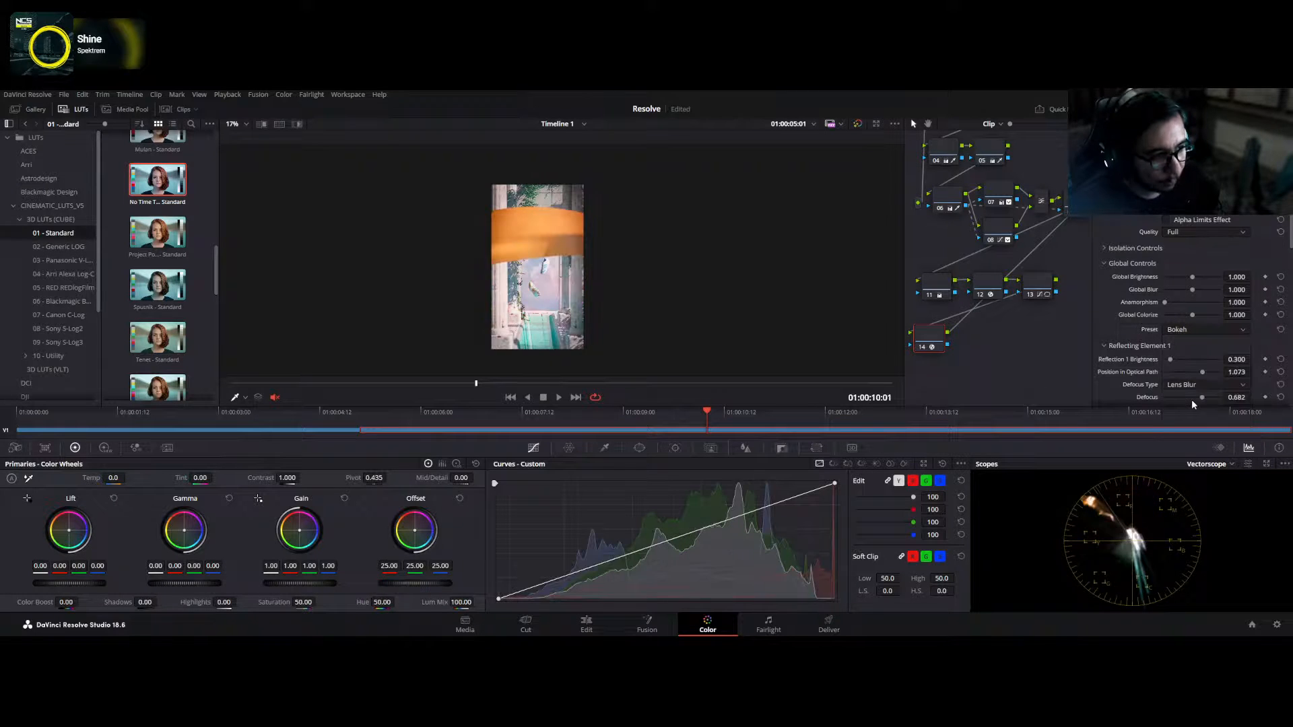
pyautogui.click(1194, 331)
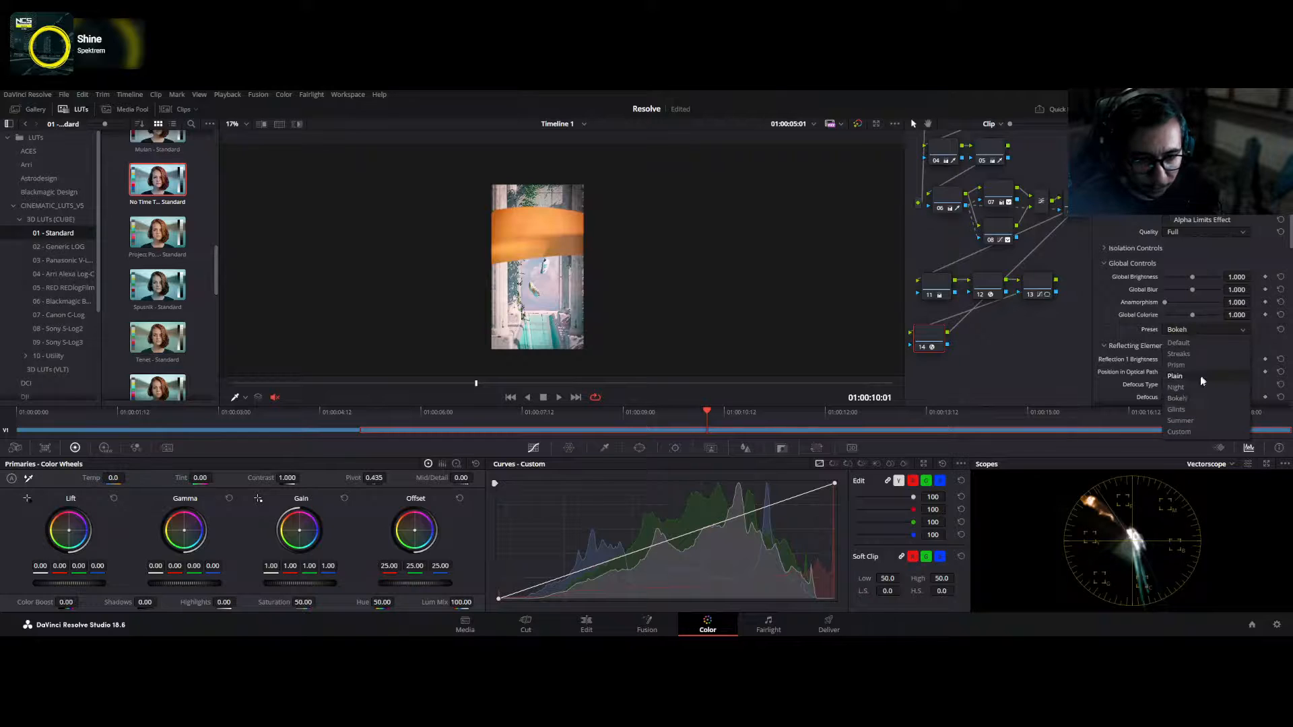
pyautogui.click(1195, 420)
# - Keep Reflecting Element 2's lens coating color white and change Reflecting Element 3's orange coating to white
pyautogui.scroll(-3, 1145, 356)
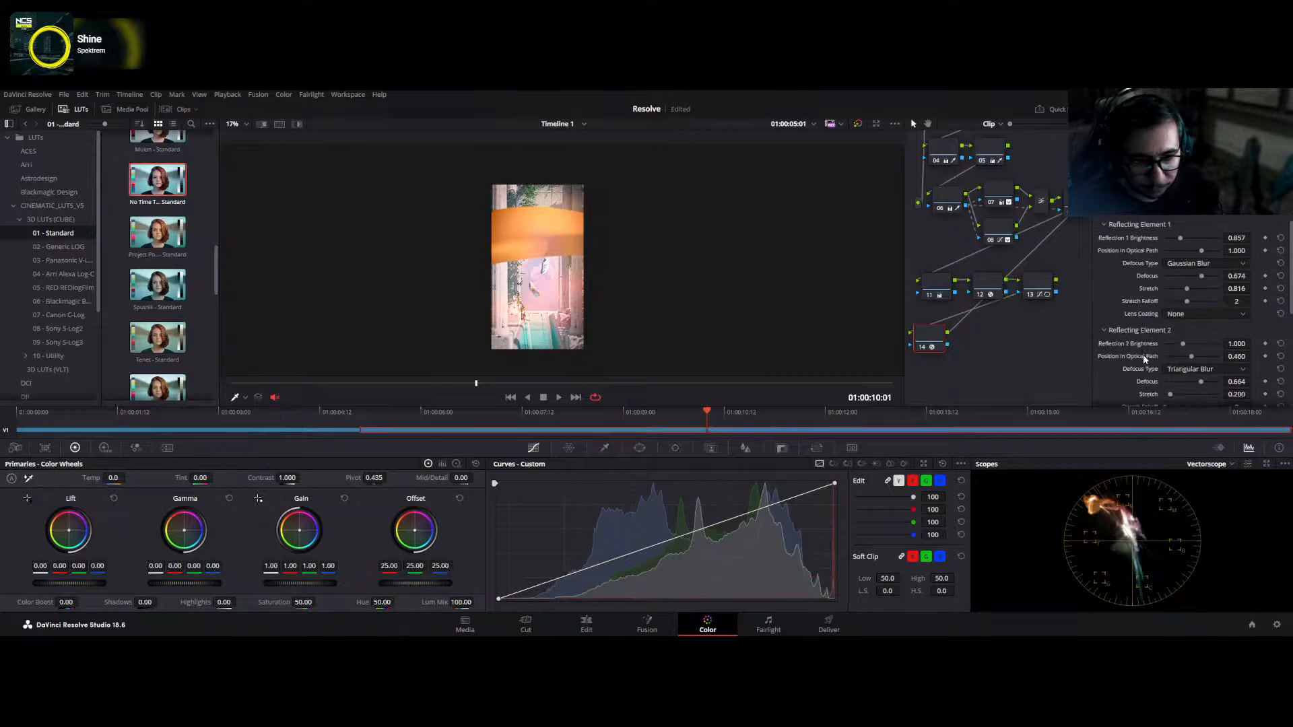
pyautogui.scroll(-5, 1166, 244)
pyautogui.click(1172, 252)
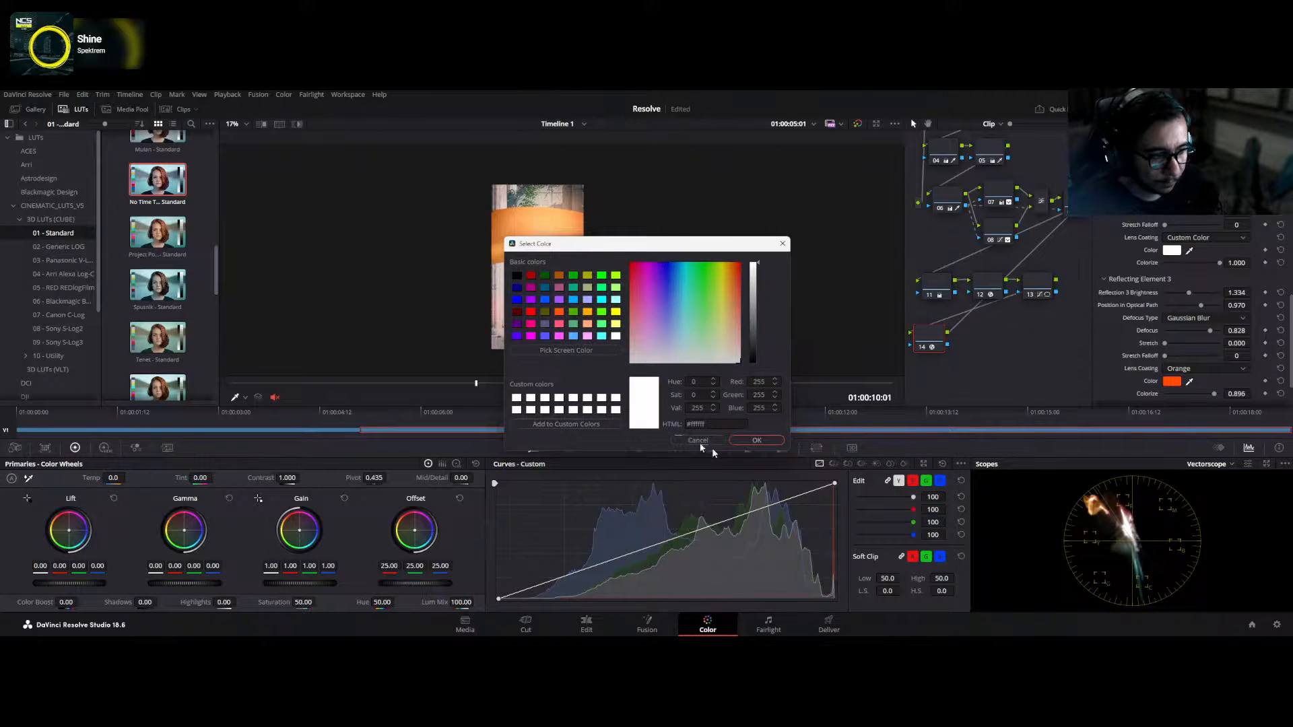
pyautogui.click(761, 439)
pyautogui.click(1177, 382)
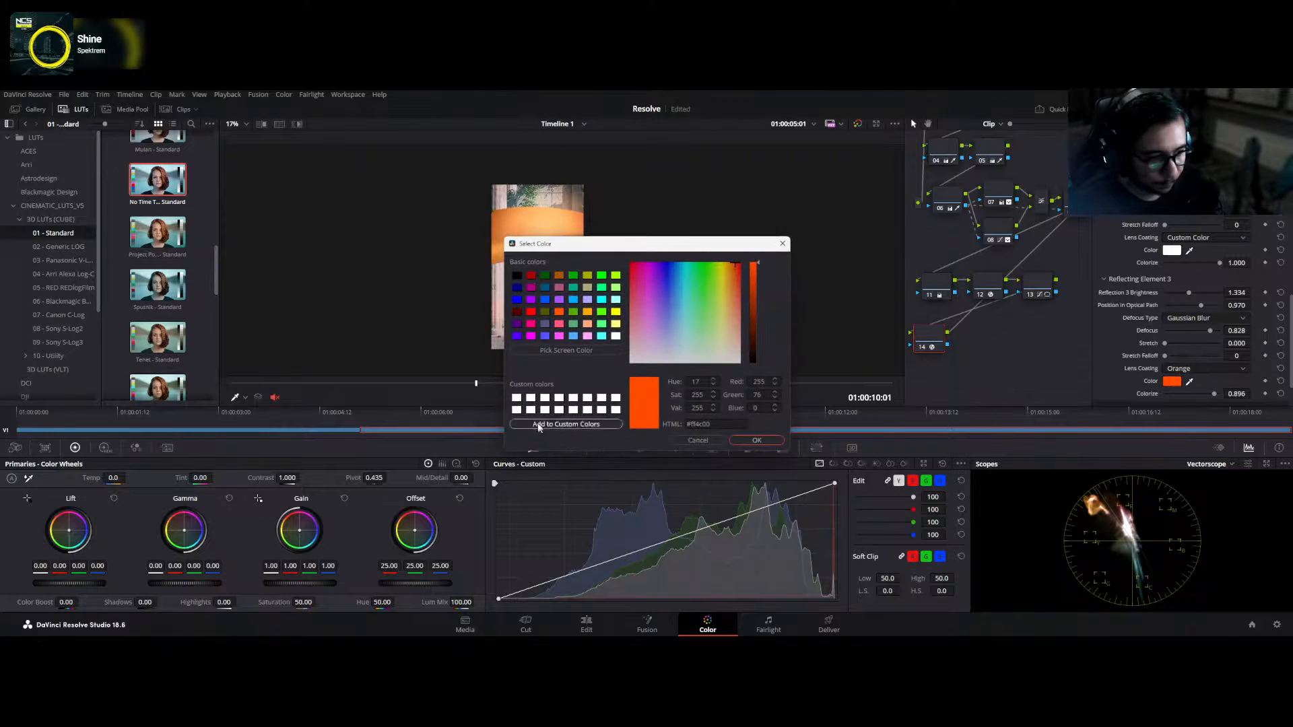
pyautogui.click(519, 396)
pyautogui.click(754, 438)
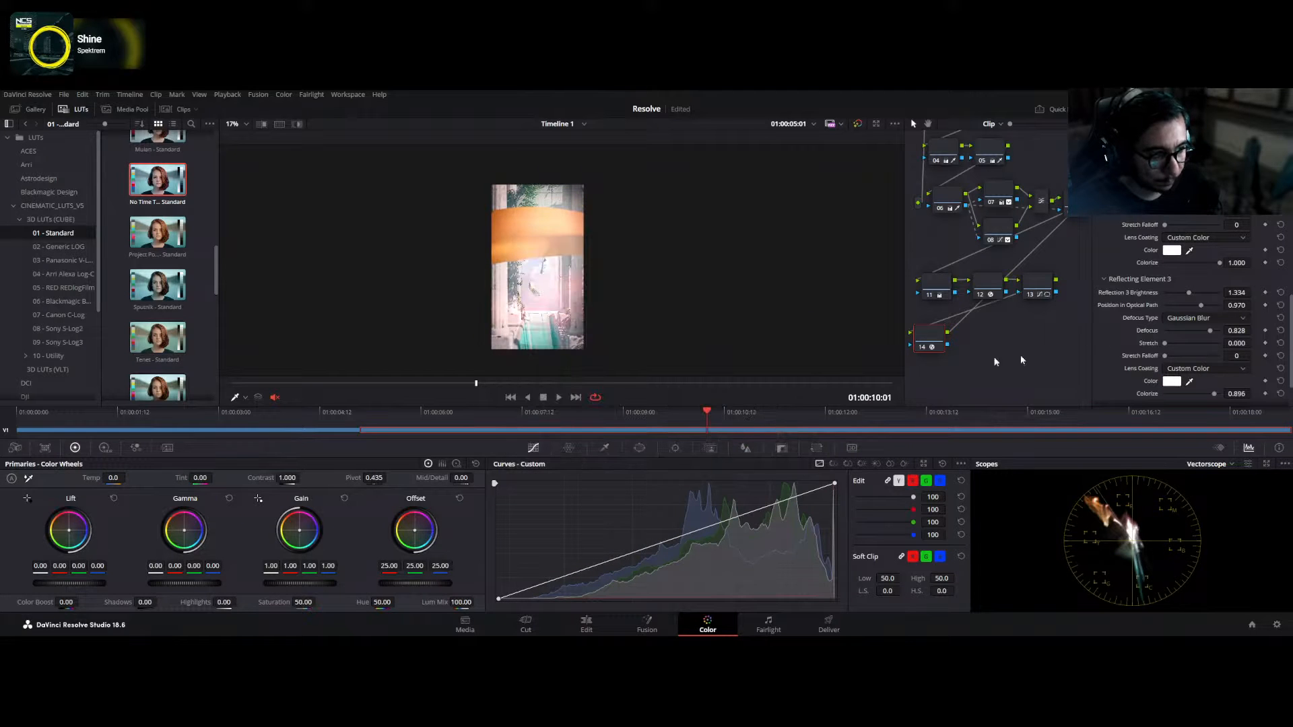
# - Reduce the lens reflections' Global Blend to about 0.569
pyautogui.scroll(-2, 1104, 398)
pyautogui.click(1104, 397)
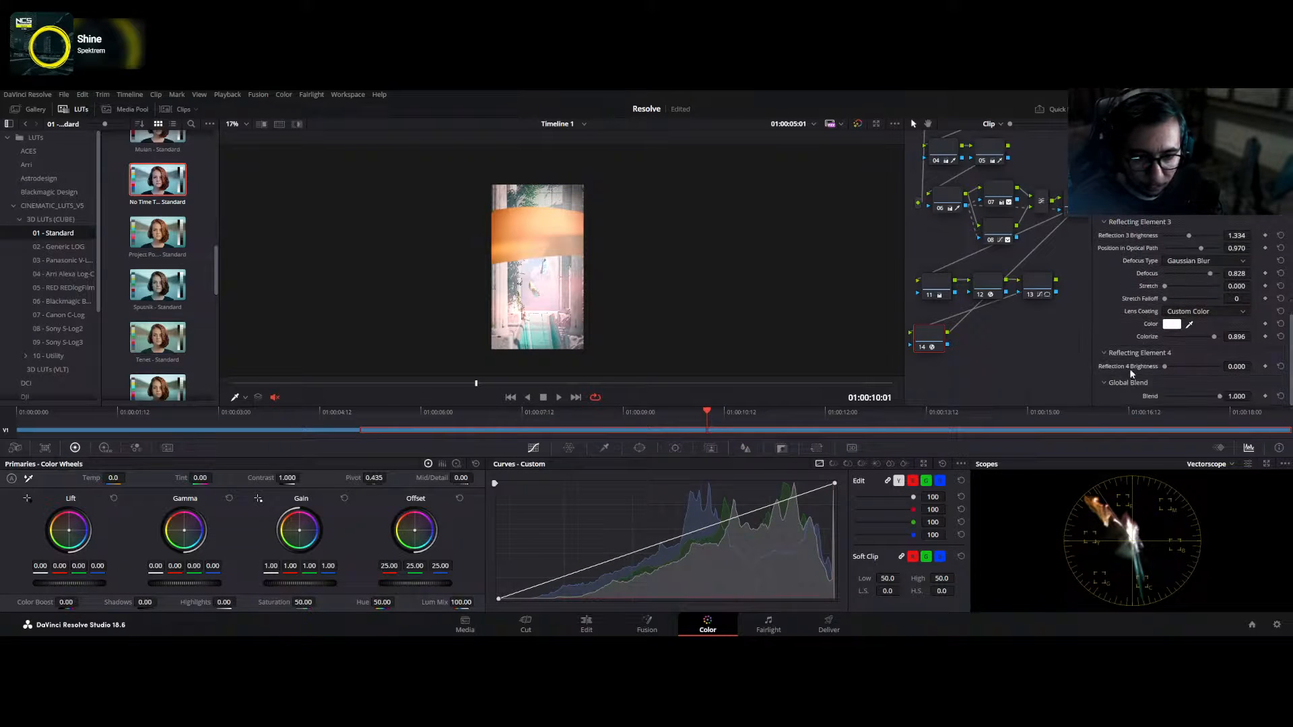
pyautogui.moveTo(1189, 398); pyautogui.dragTo(1196, 397)
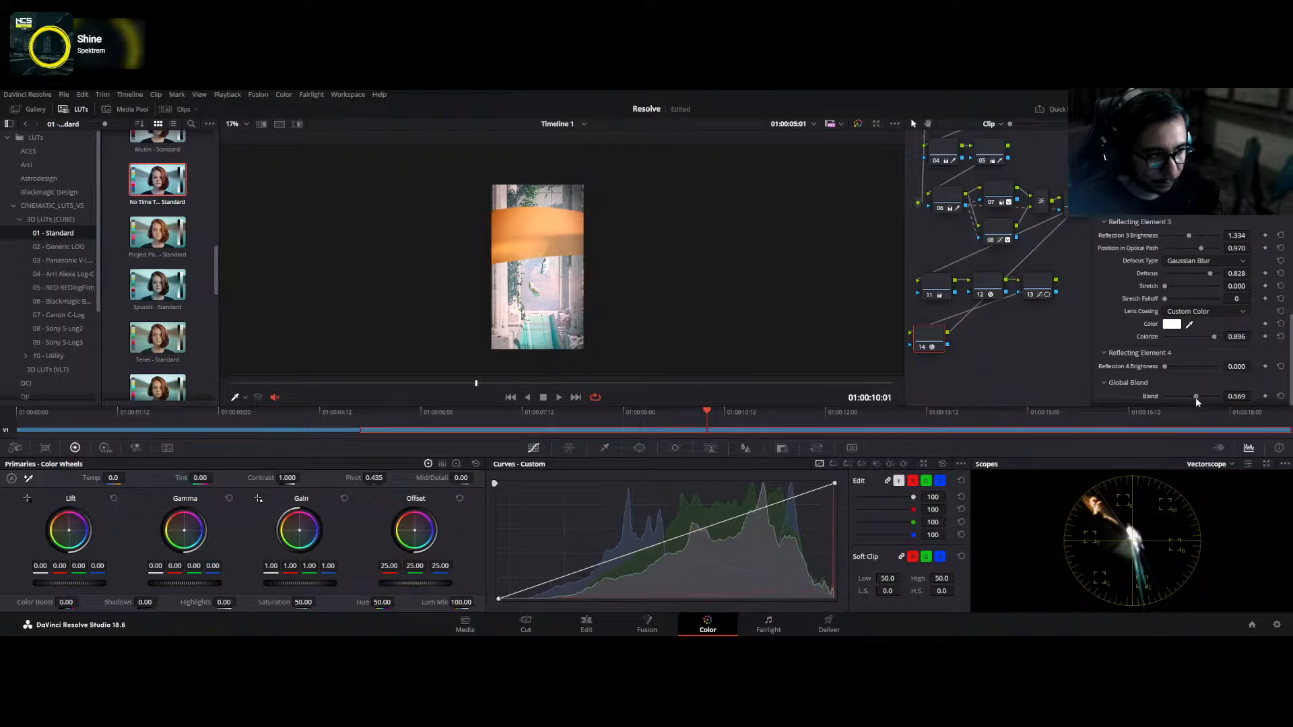
# - Preview the other output modes of the lens reflections, including Reflections Alone, and return the output to Final Composite
pyautogui.scroll(8, 1144, 307)
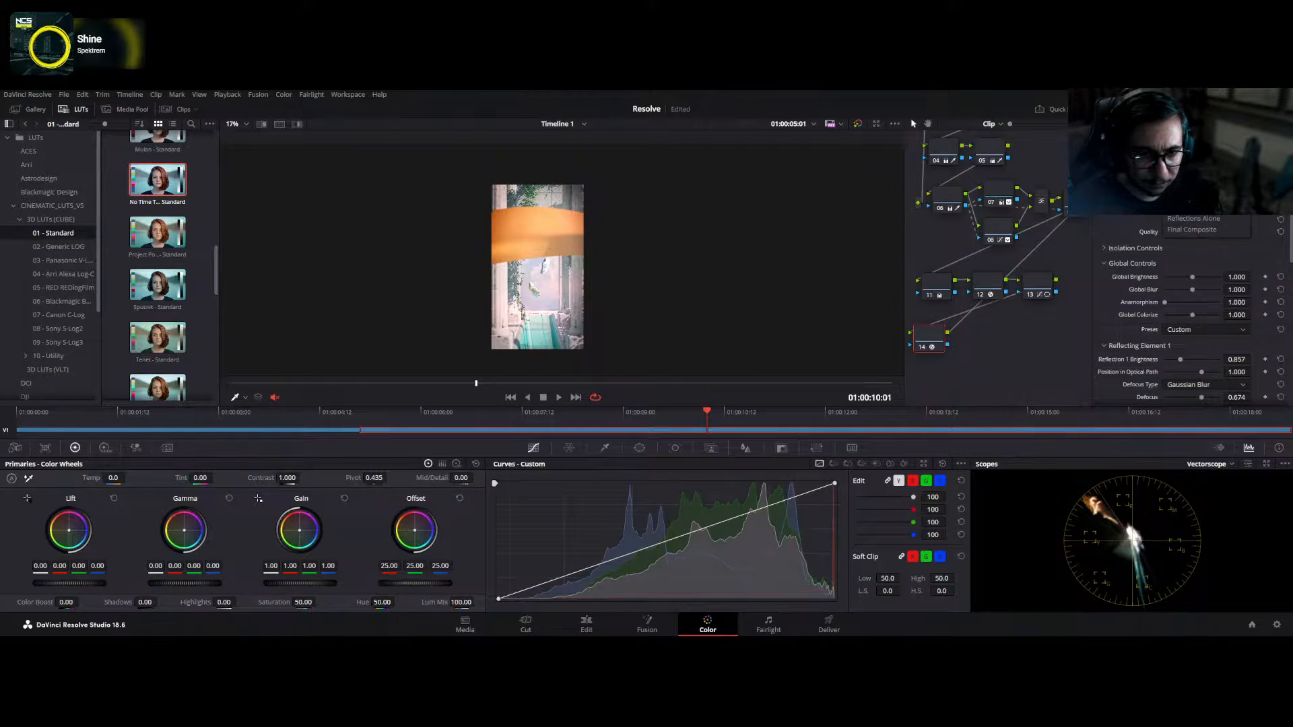
pyautogui.click(1182, 207)
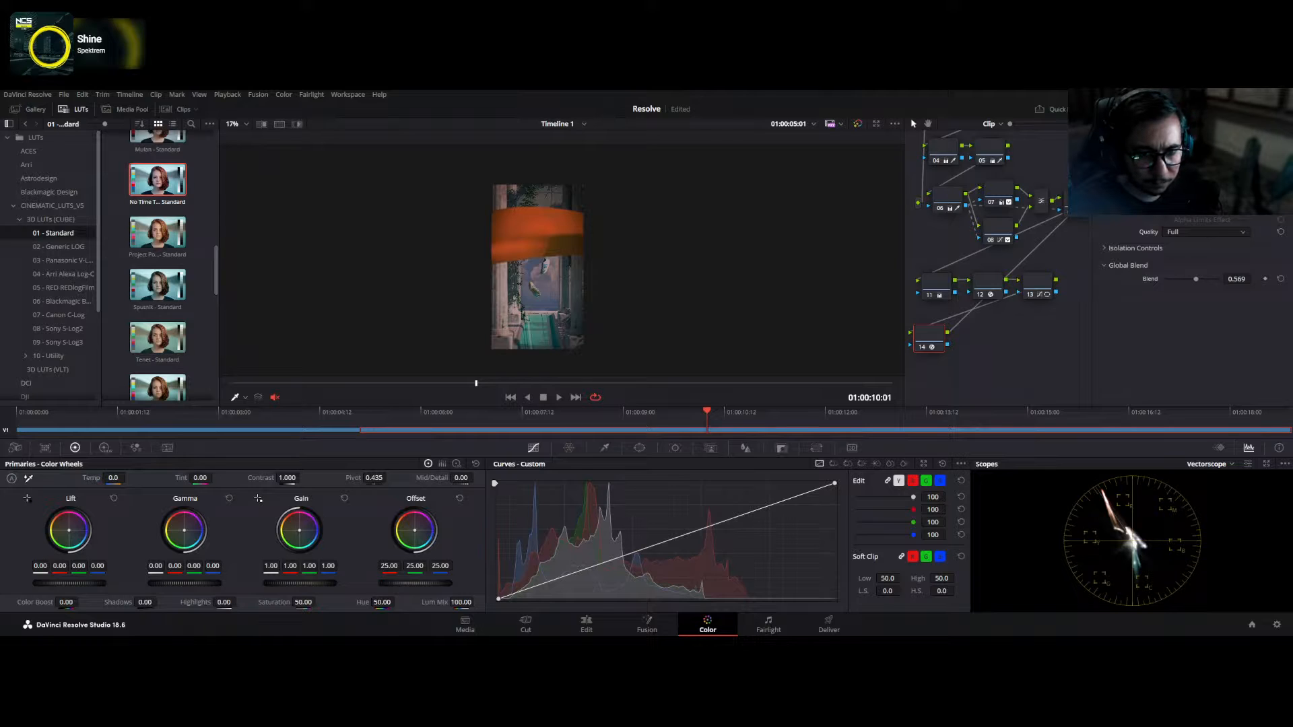
pyautogui.click(1197, 203)
pyautogui.click(1197, 221)
pyautogui.click(1201, 205)
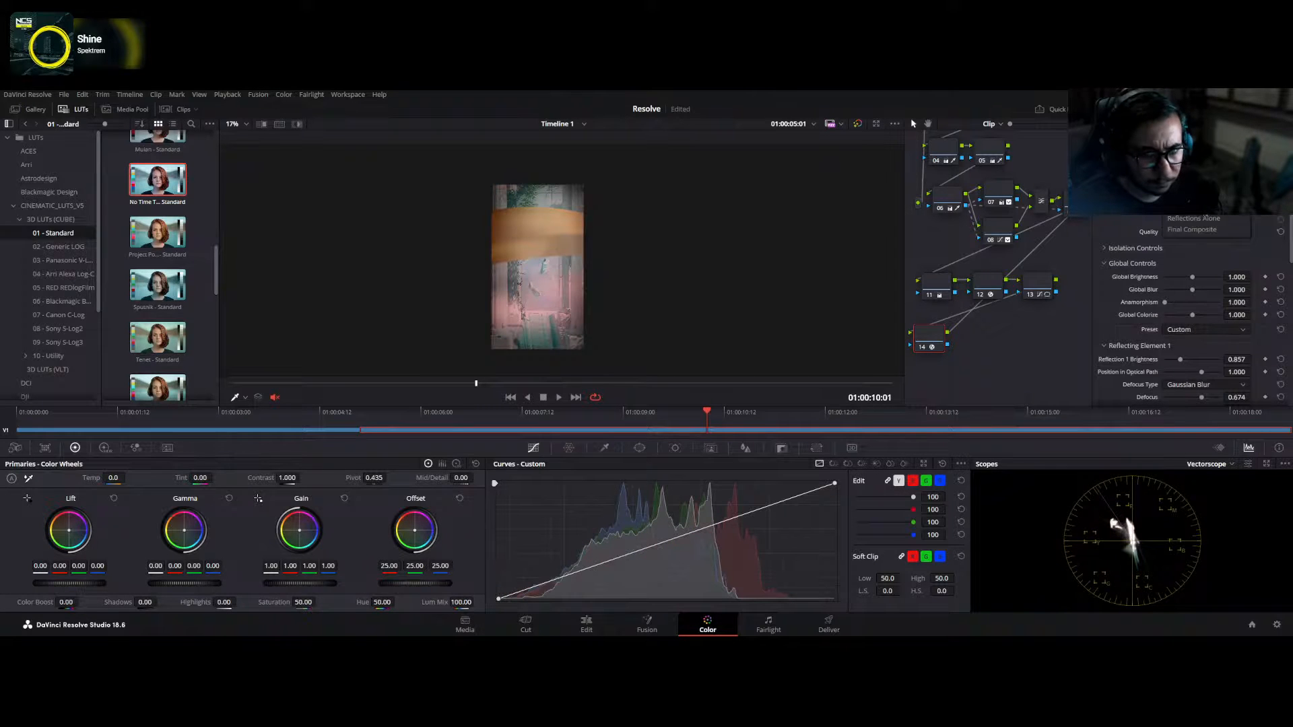
pyautogui.click(1191, 229)
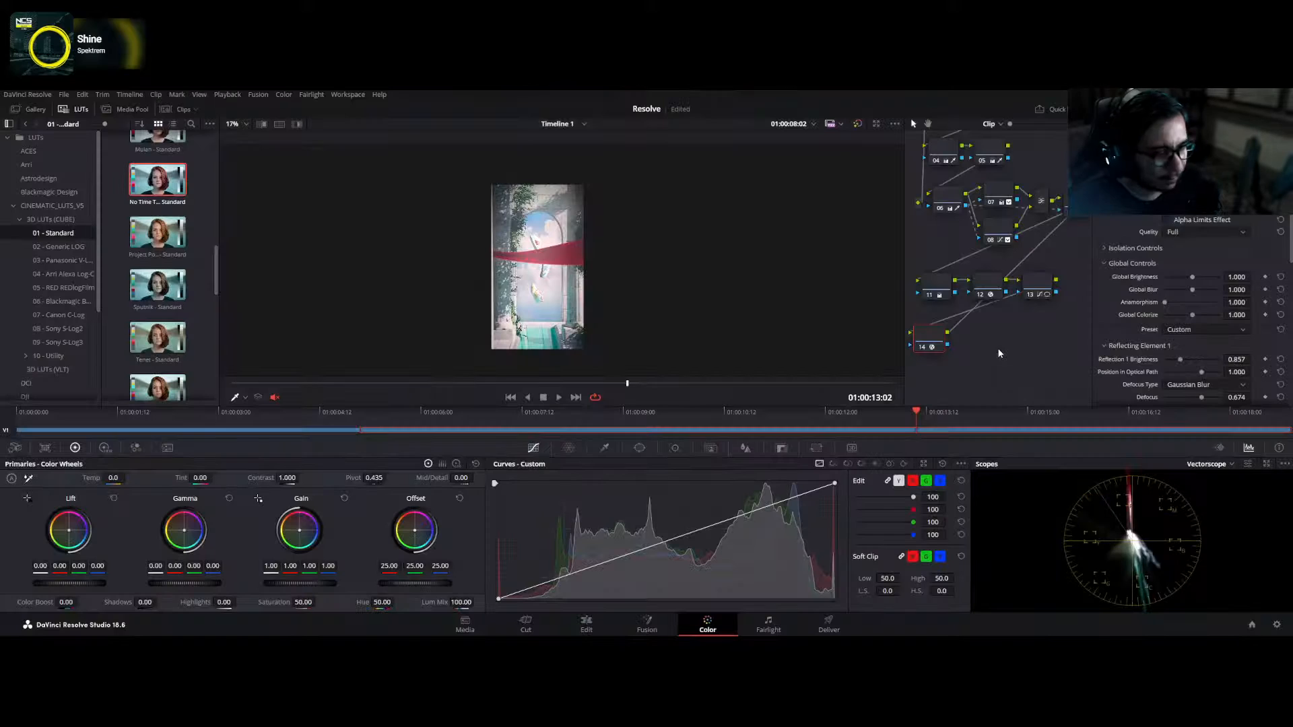
pyautogui.click(1204, 207)
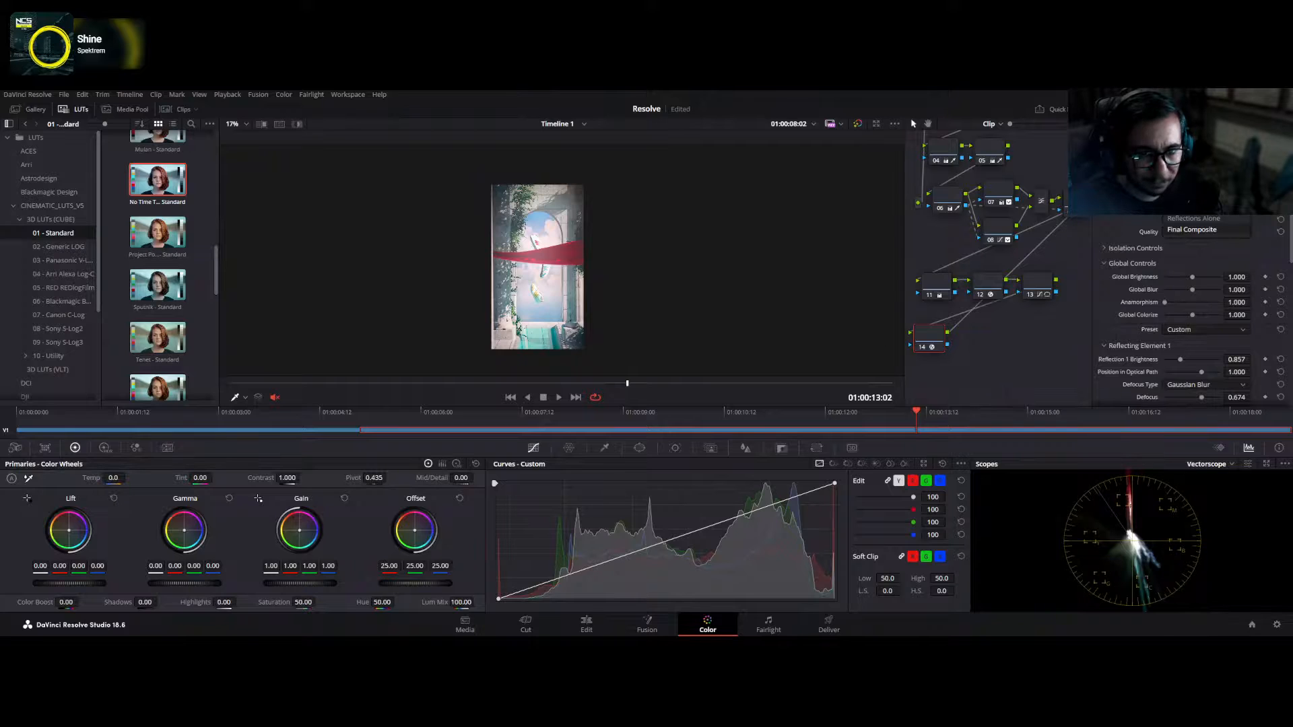
pyautogui.click(1203, 207)
# - Compare the Streaks, Prism, Plain and Night presets on the red cloth shot and settle on Bokeh for the lens reflections
pyautogui.click(1184, 330)
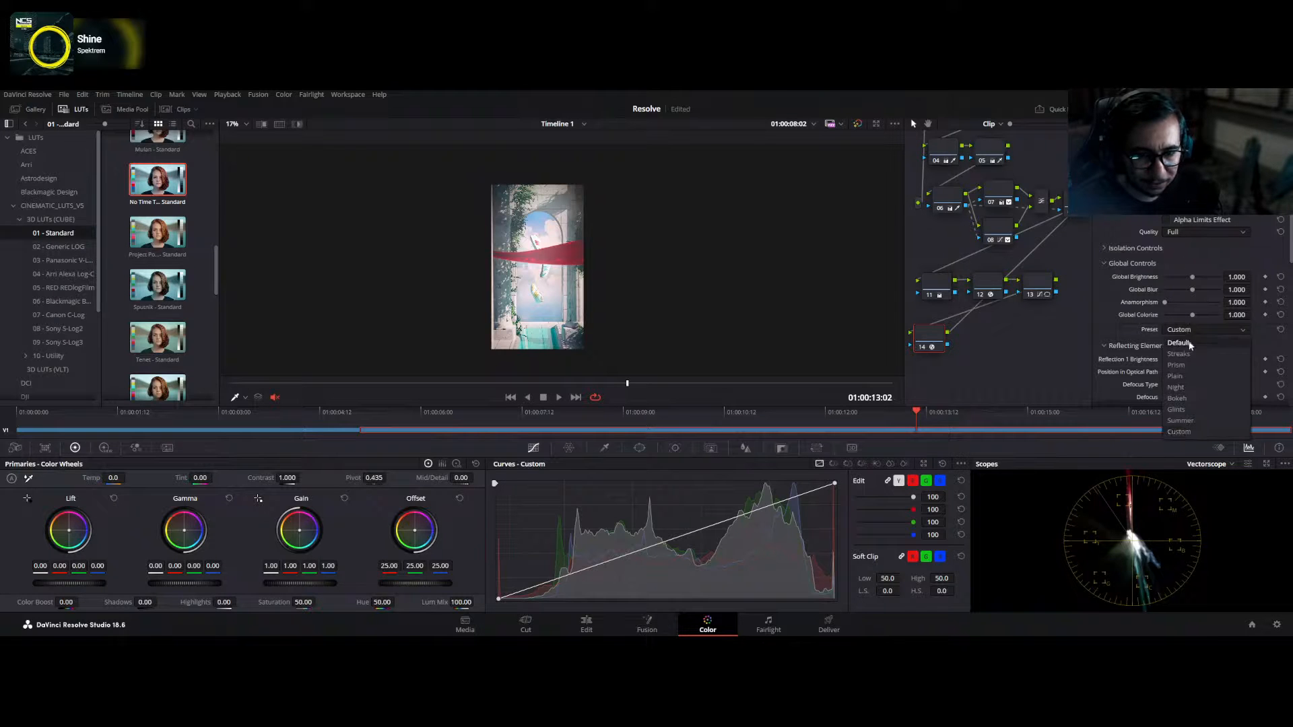
pyautogui.click(1192, 354)
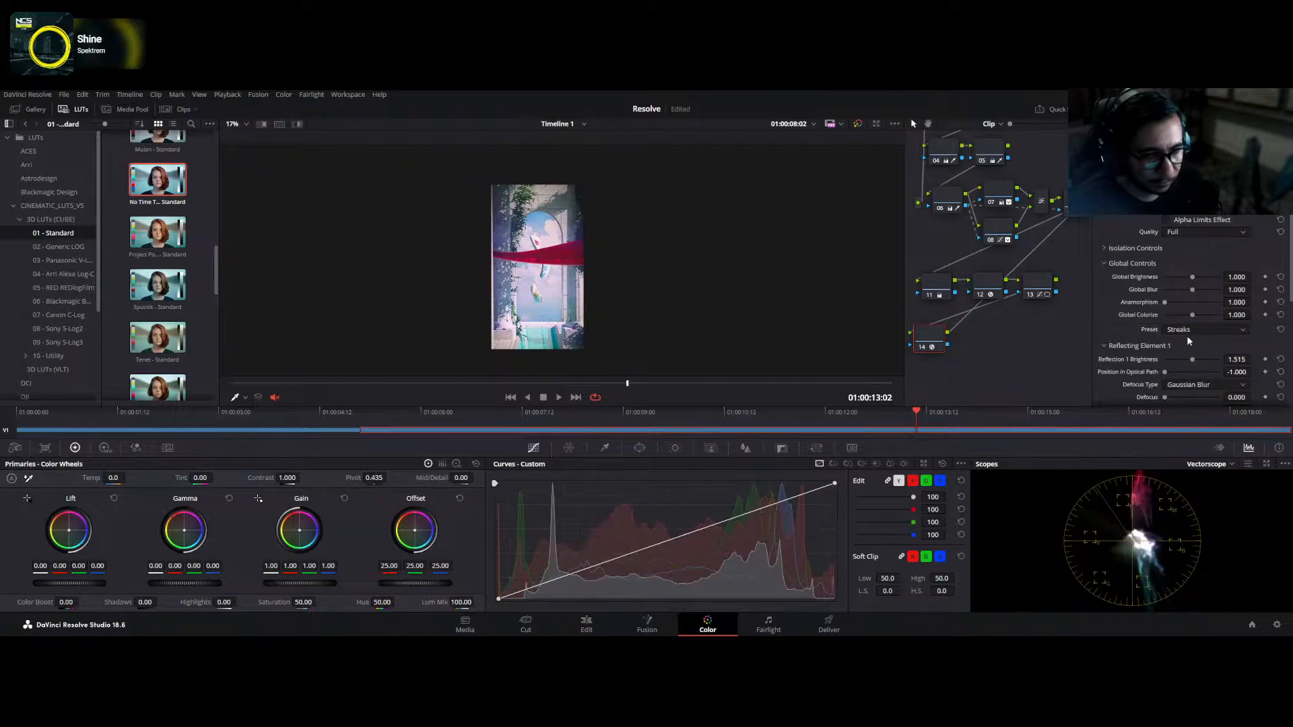
pyautogui.click(1190, 364)
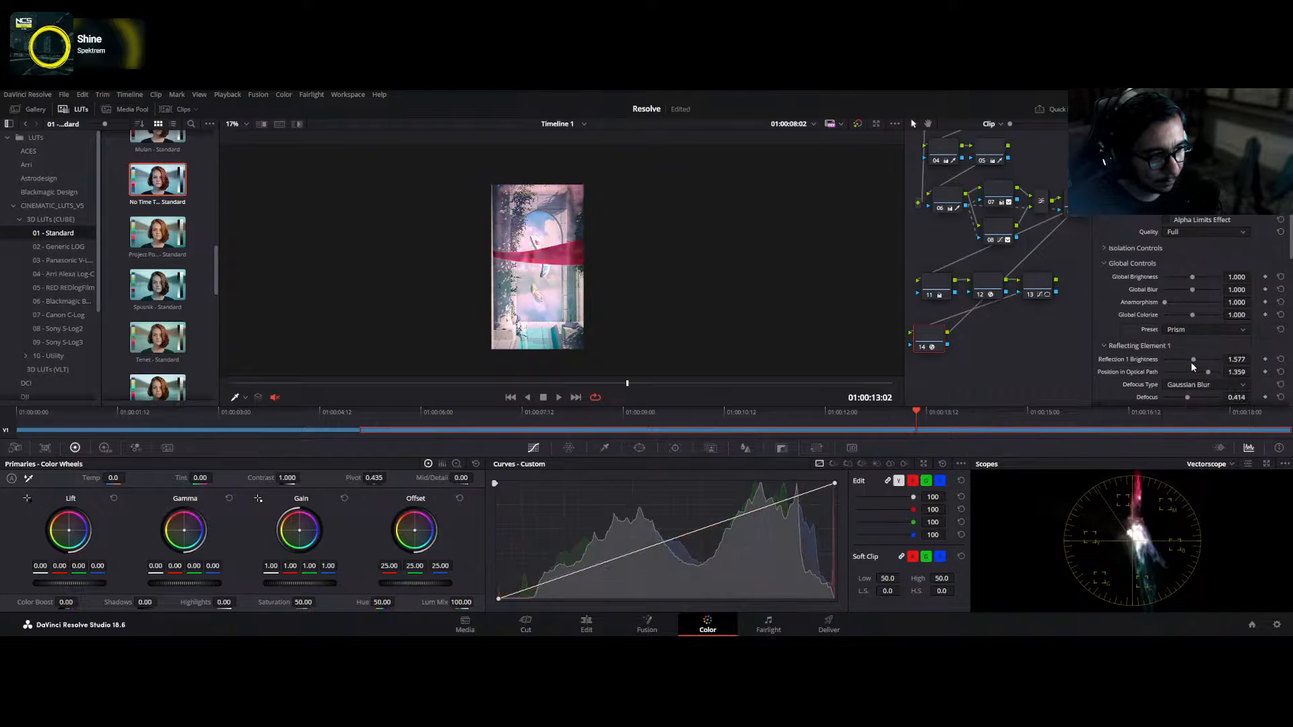
pyautogui.click(1193, 379)
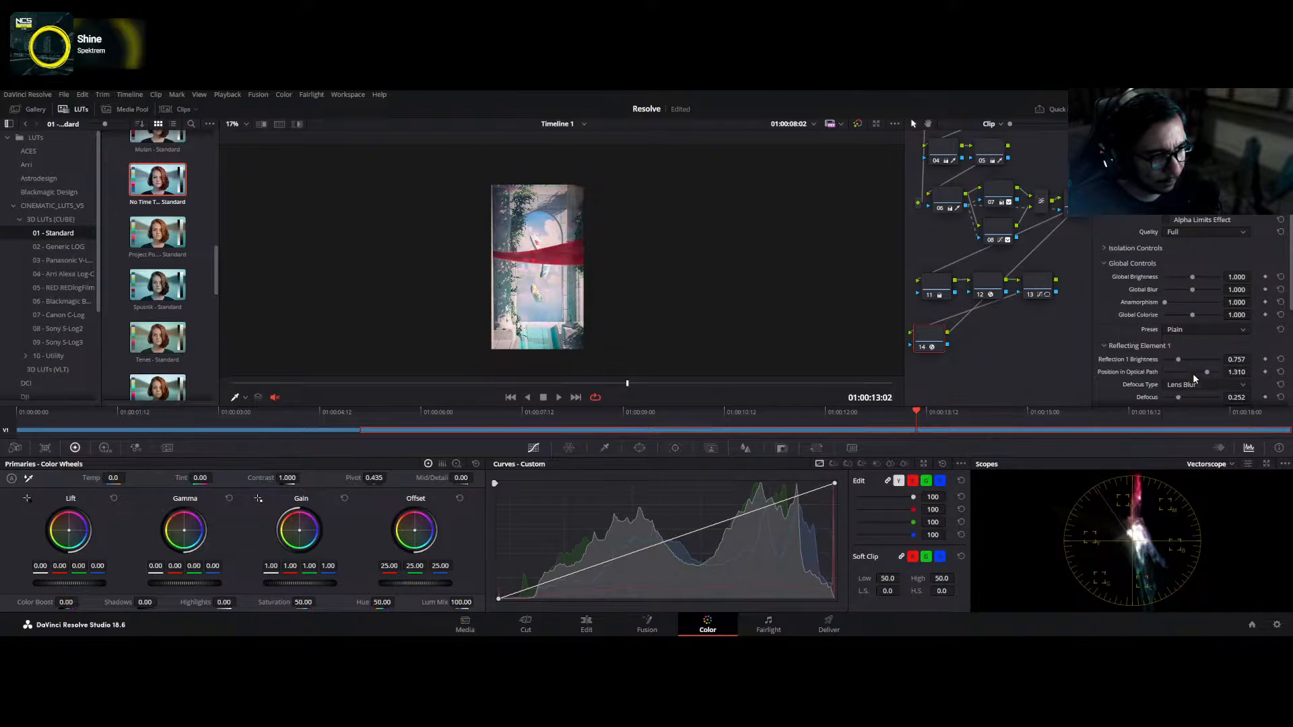
pyautogui.scroll(-1, 1189, 330)
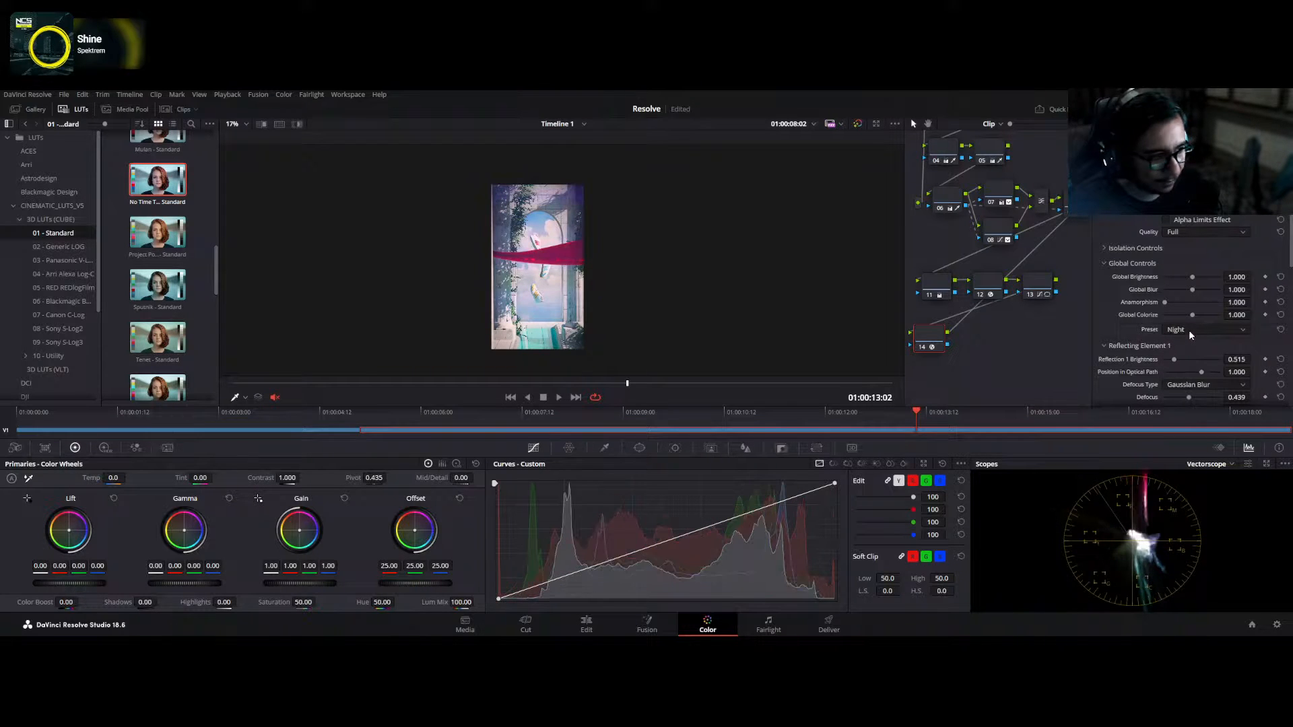
pyautogui.scroll(-1, 1188, 329)
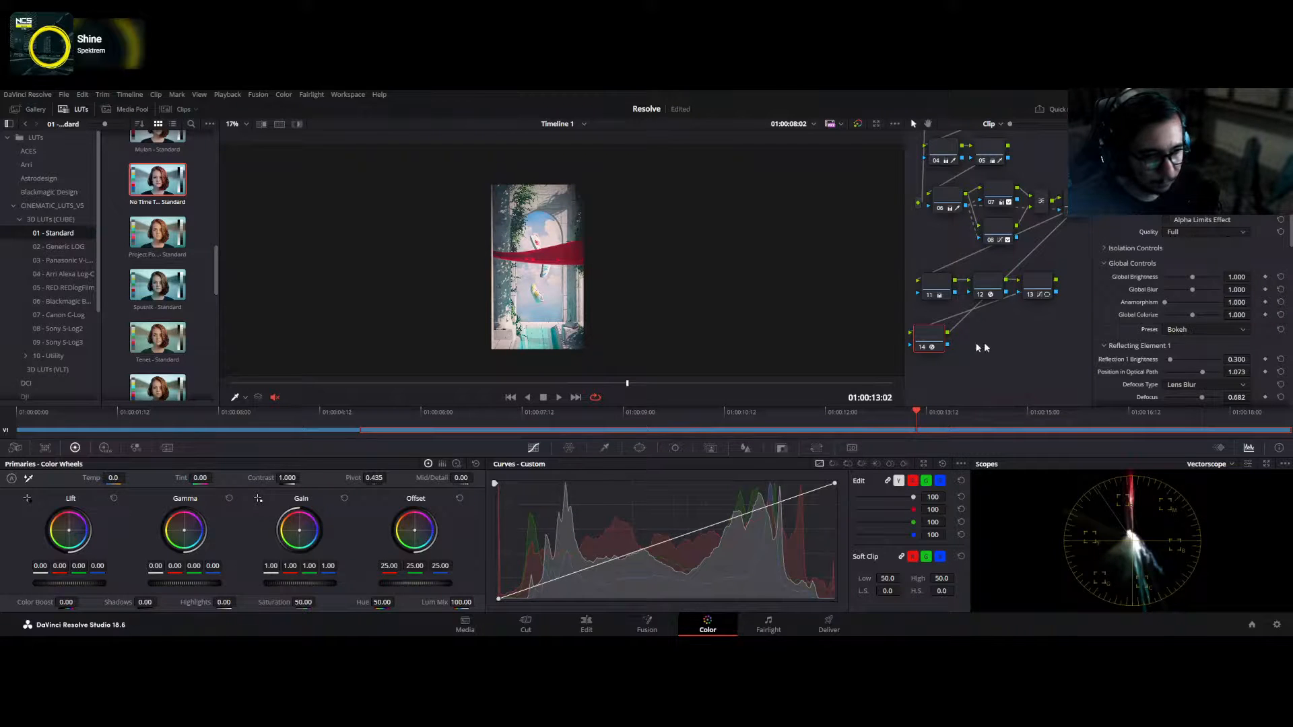
# - Play the clip full screen to review the Bokeh lens reflections on the floating shoes and the orange cloth
pyautogui.hotkey('ctrl', 'f')
pyautogui.press('space')
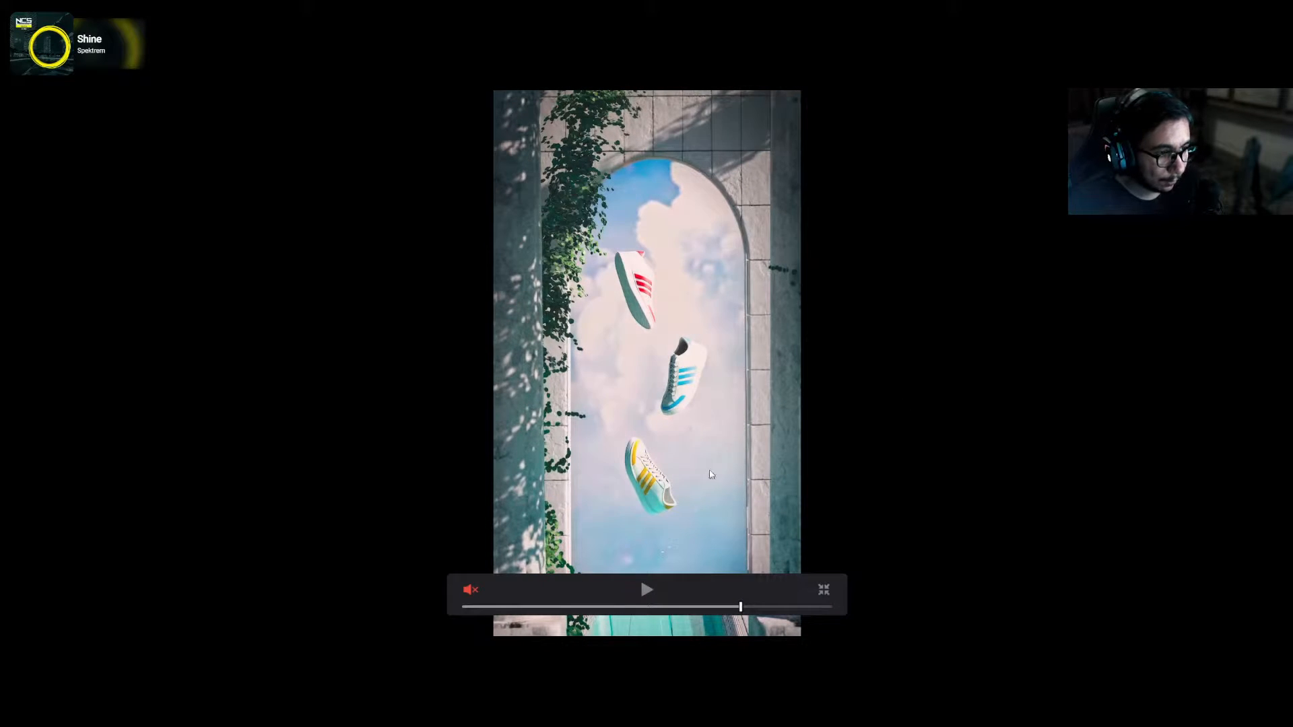
pyautogui.press('space')
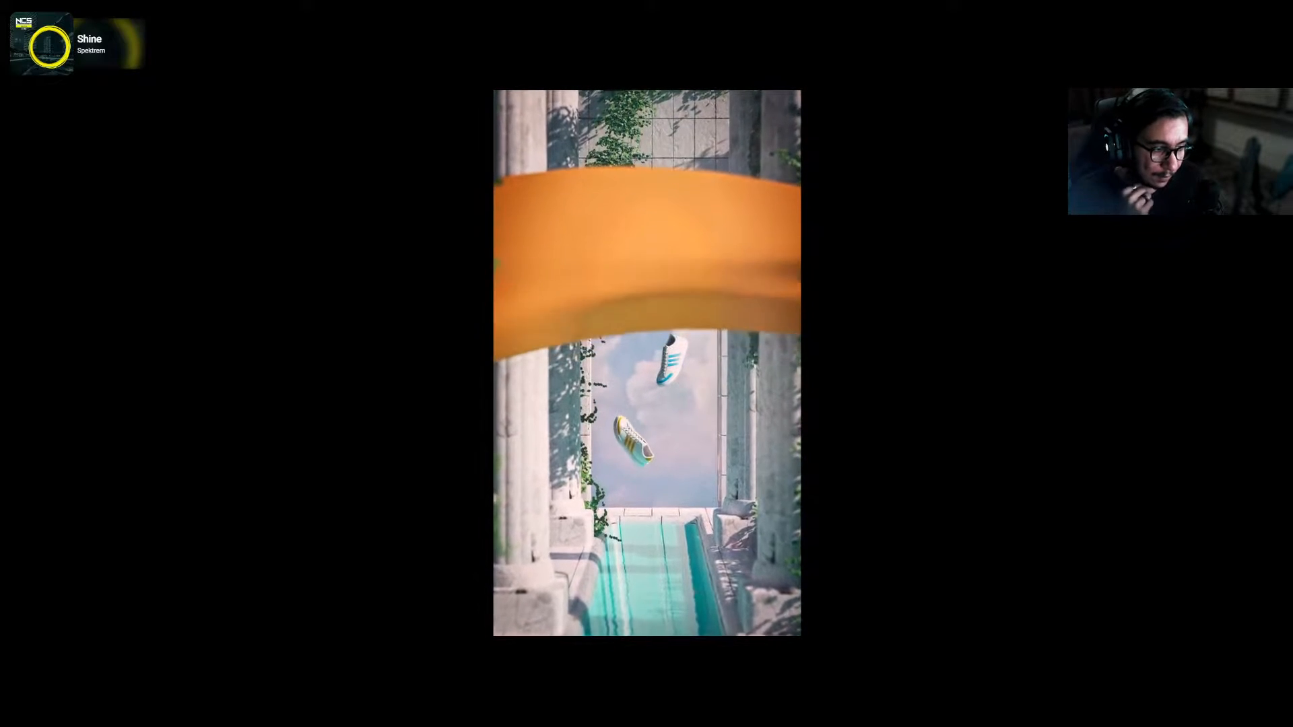
pyautogui.press('Escape')
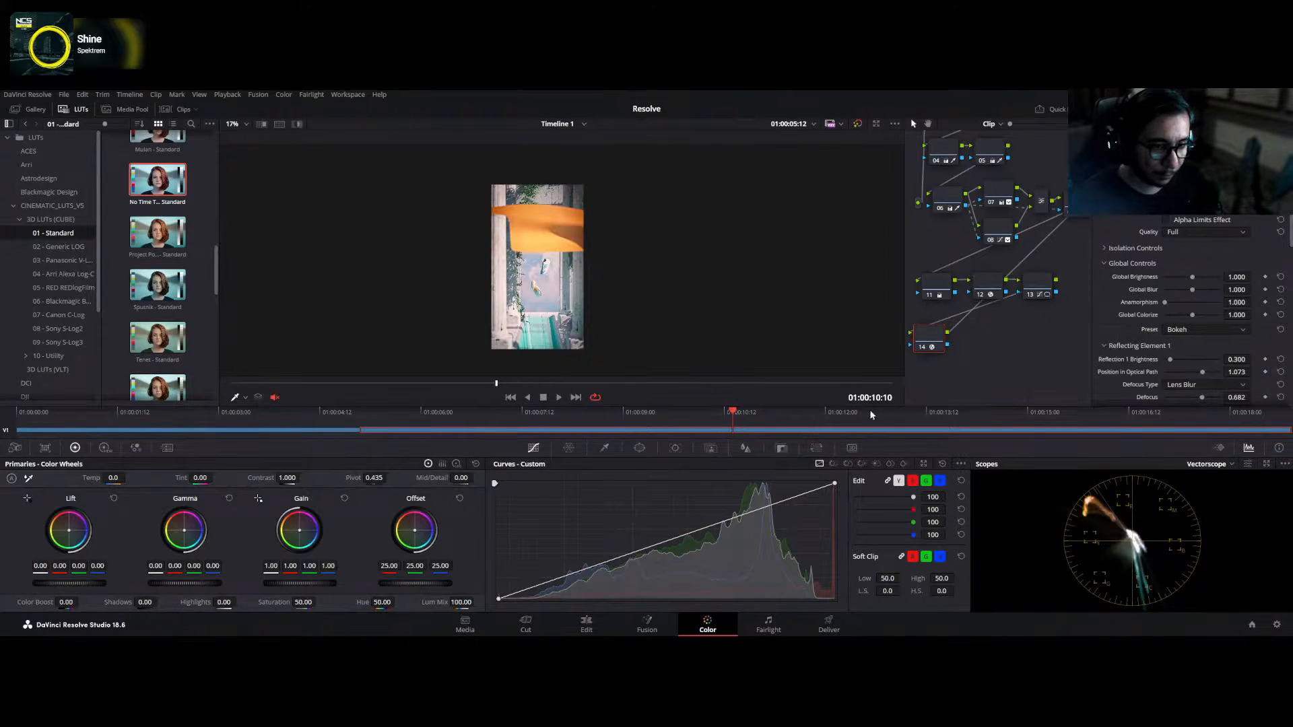
# - Add a serial node after the lens reflections node and apply the Glow effect to it
pyautogui.hotkey('alt', 's')
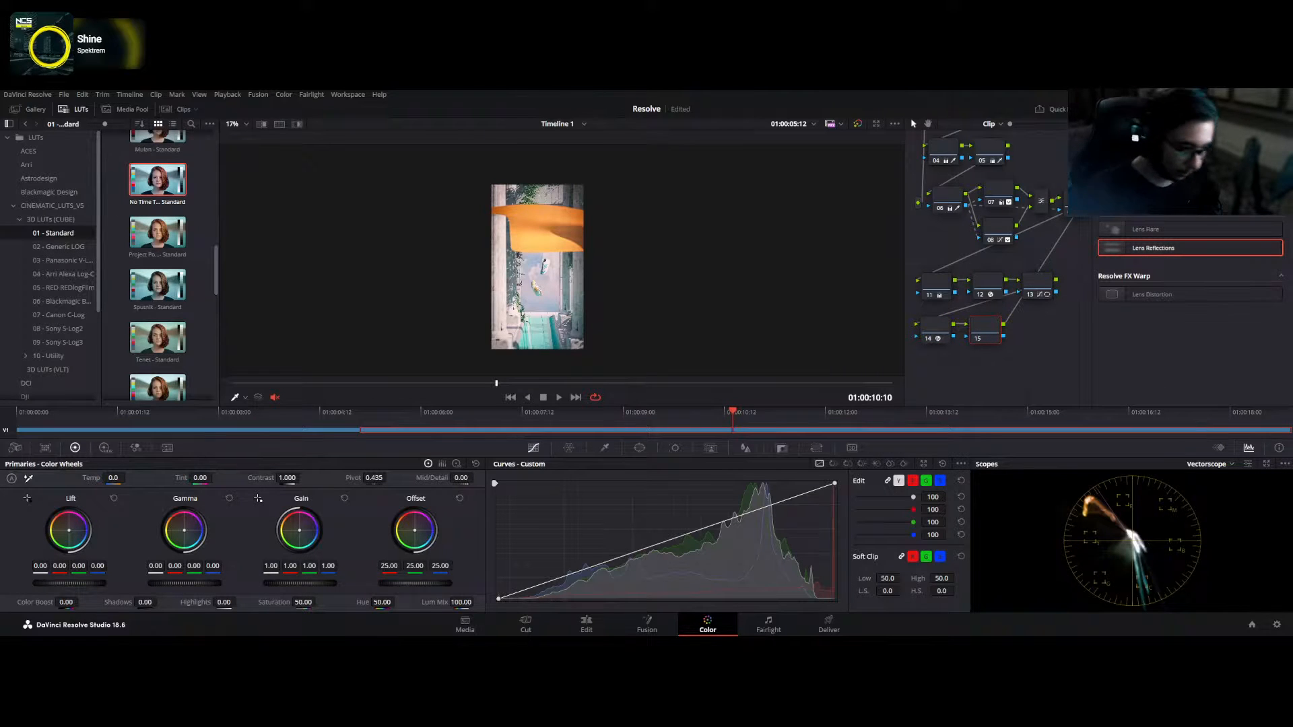
pyautogui.write('r')
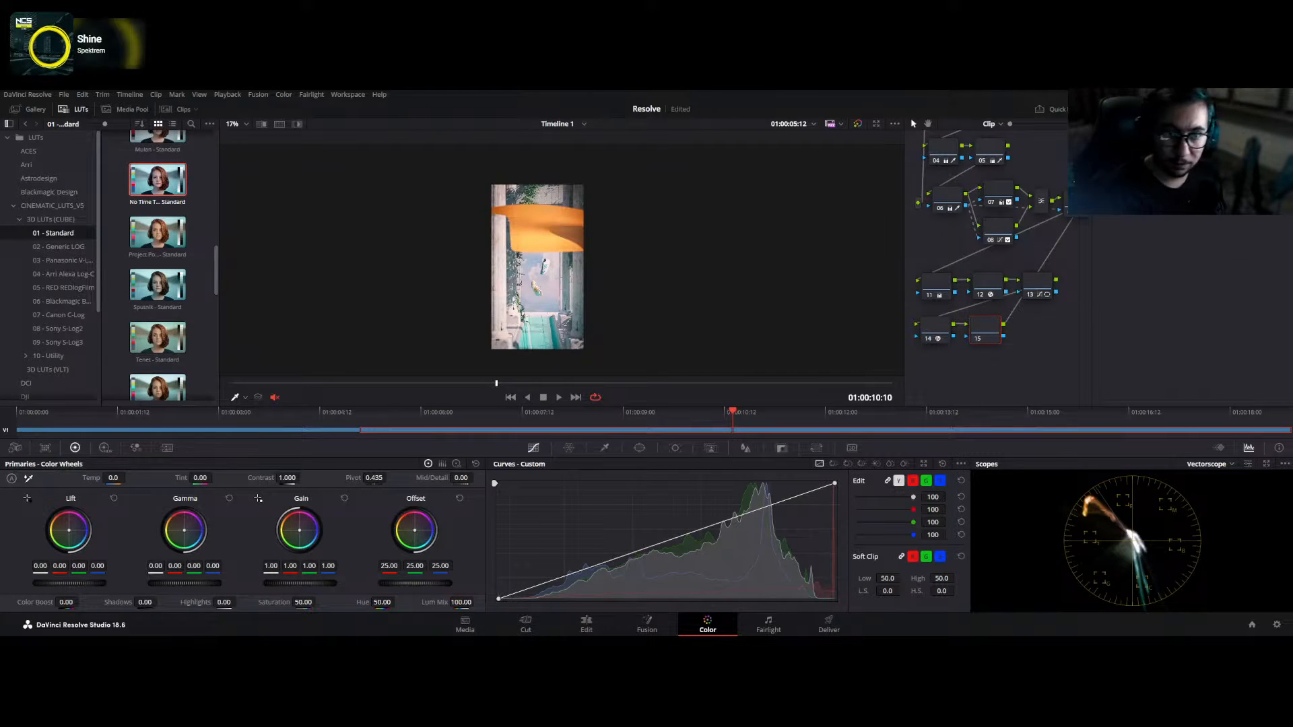
pyautogui.write('glow')
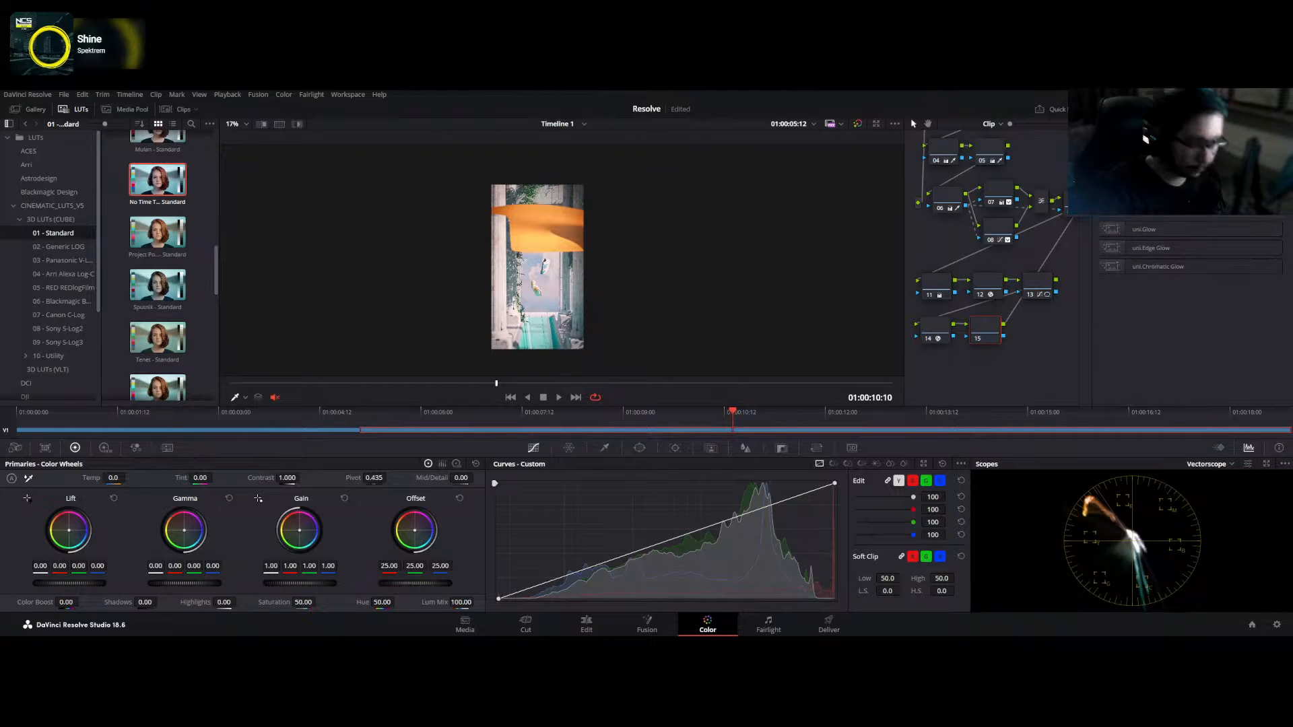
pyautogui.moveTo(1013, 313); pyautogui.dragTo(985, 330)
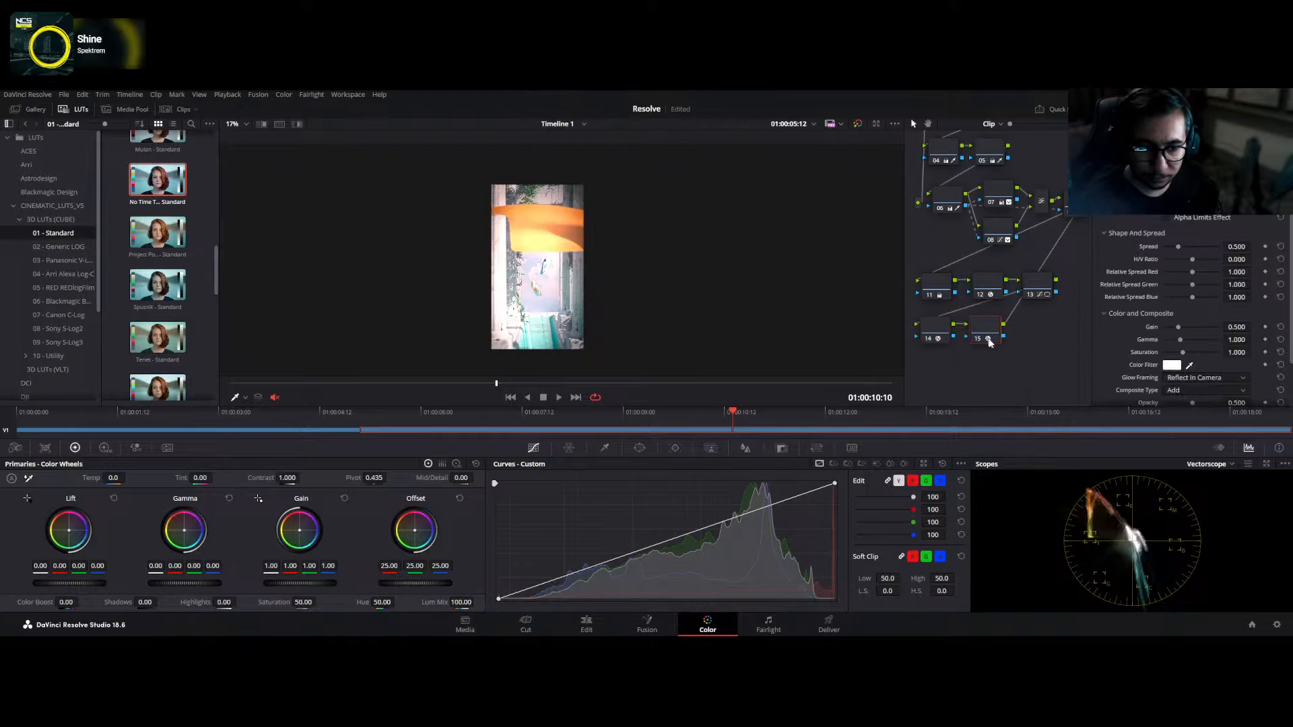
# - Preview the glow's source areas, raise its threshold to isolate the brightest part of the orange cloth, and switch the output to the glow alone
pyautogui.click(1200, 192)
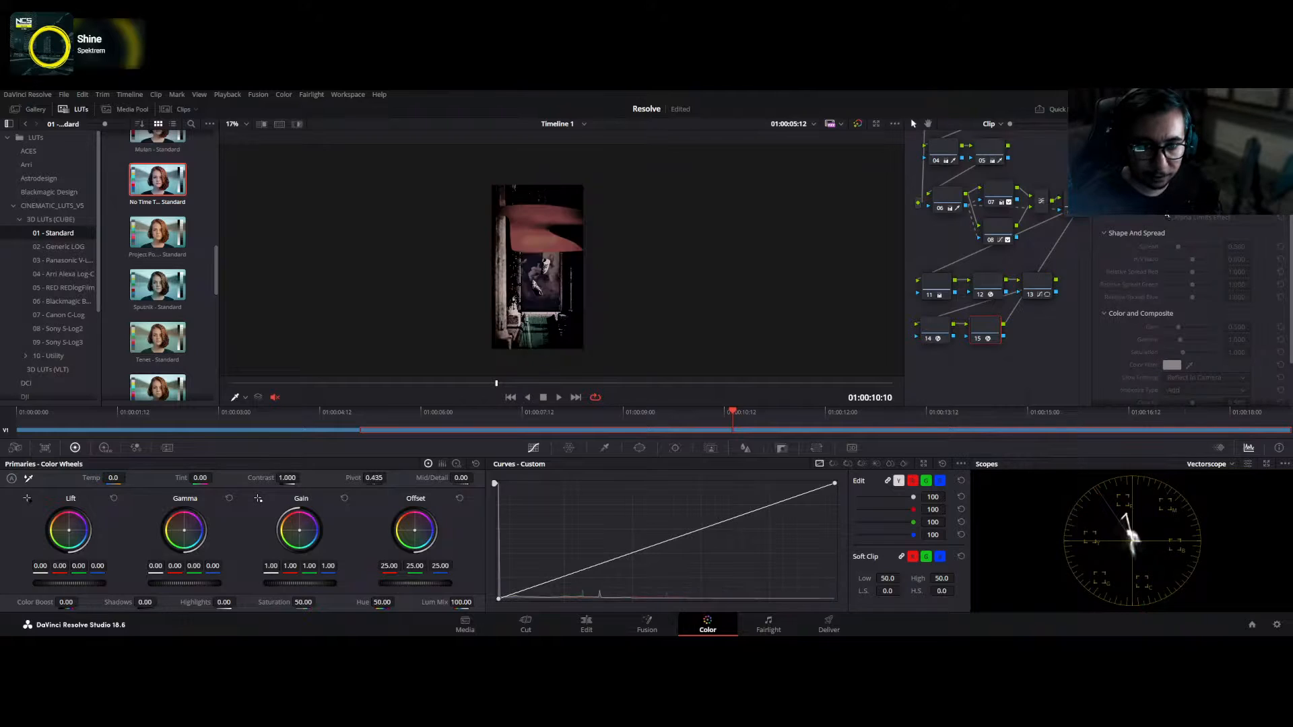
pyautogui.moveTo(1193, 204); pyautogui.dragTo(1204, 205)
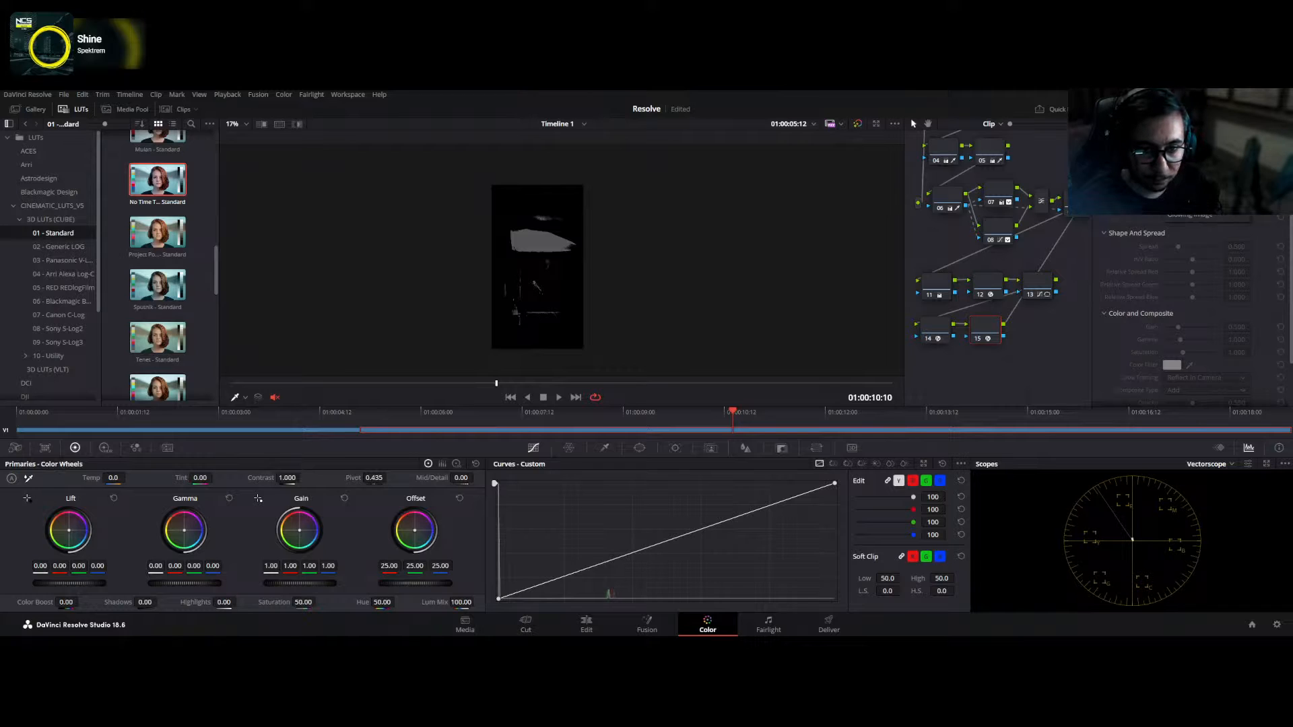
pyautogui.click(1196, 204)
# - Increase the glow's Spread to about 0.752 and its Gain to about 0.936
pyautogui.moveTo(1178, 250); pyautogui.dragTo(1188, 250)
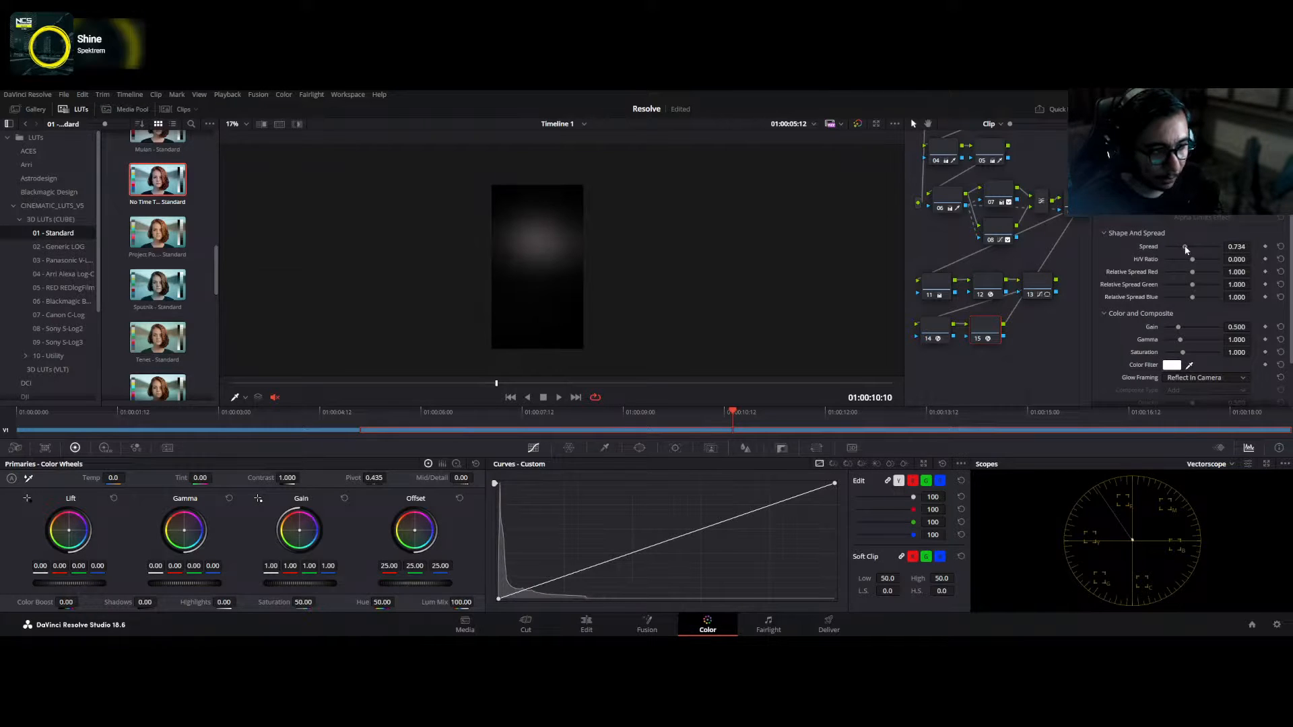
pyautogui.moveTo(1181, 329); pyautogui.dragTo(1188, 330)
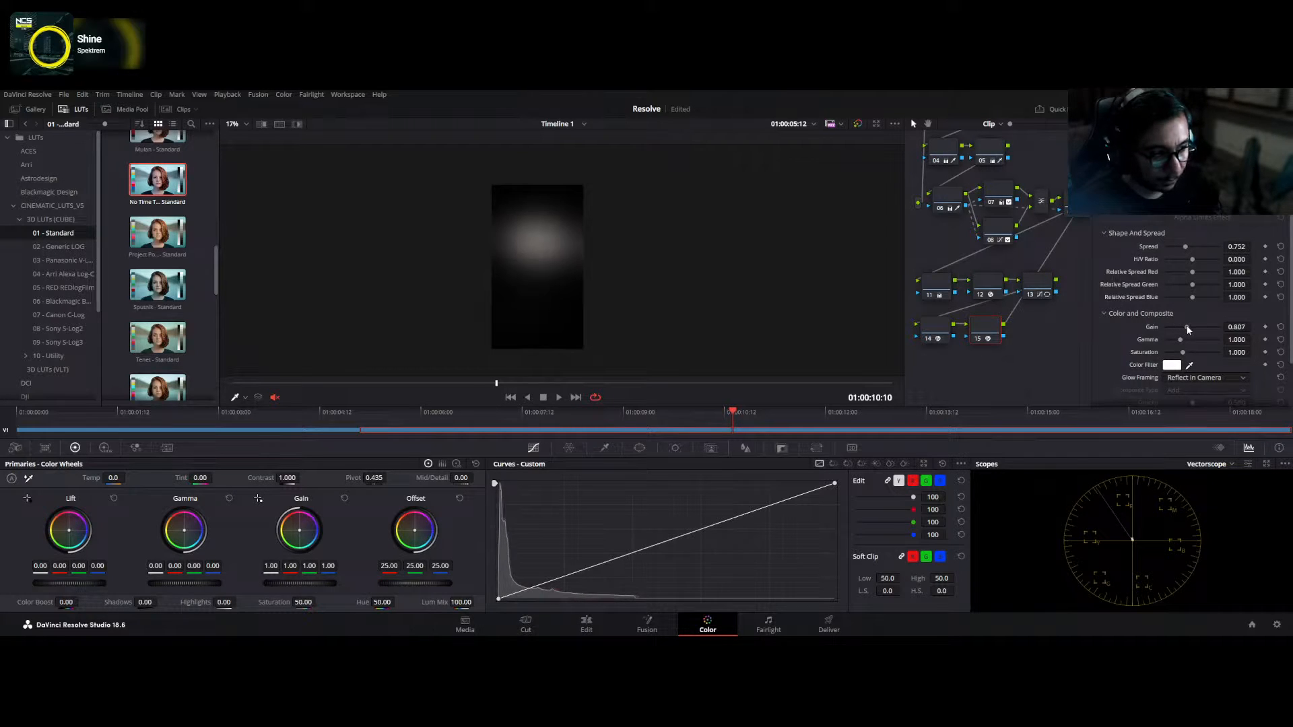
pyautogui.scroll(-2, 1137, 357)
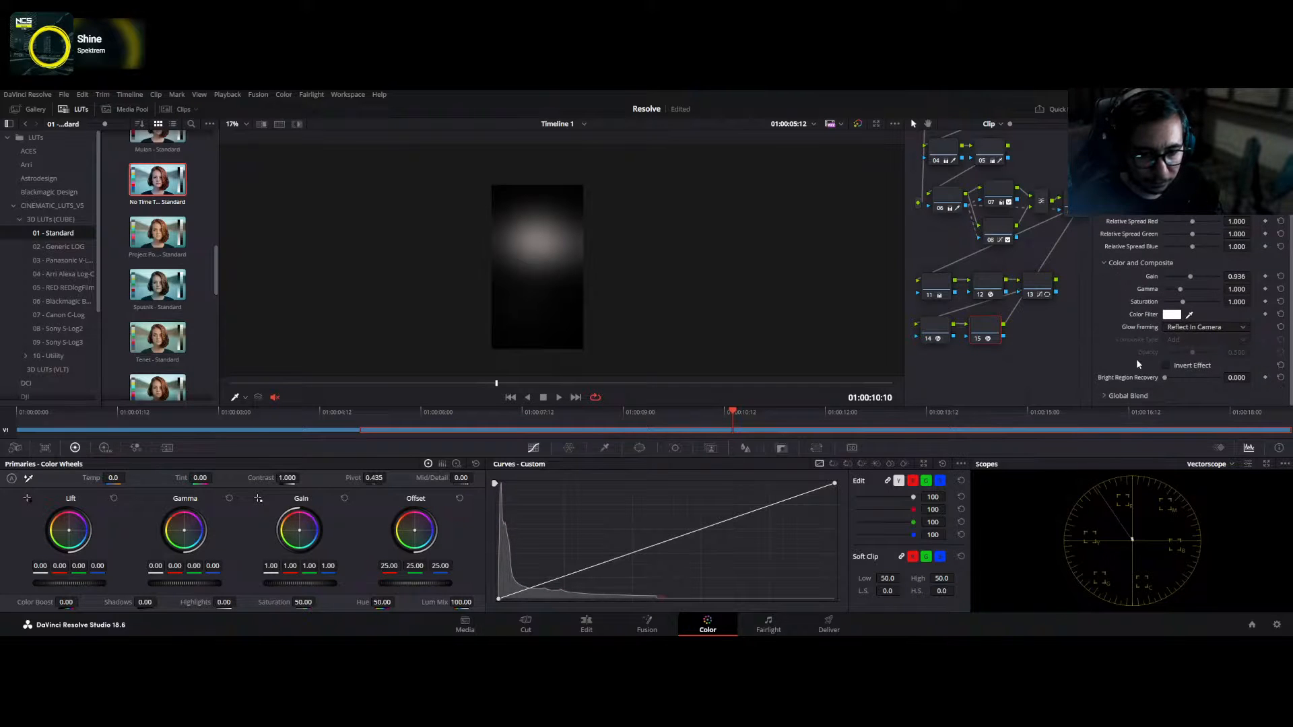
# - Return the glow output to the composited image and reduce its Global Blend to about 0.211
pyautogui.scroll(2, 1136, 358)
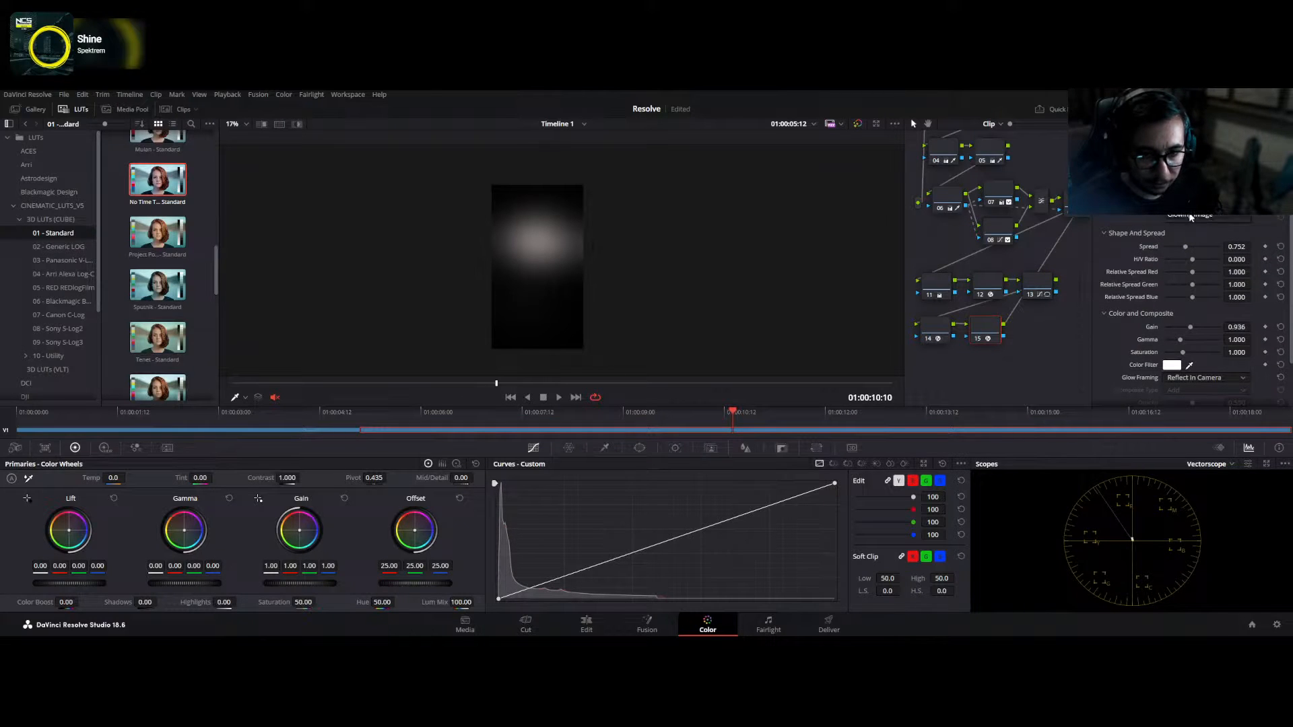
pyautogui.scroll(-2, 1128, 345)
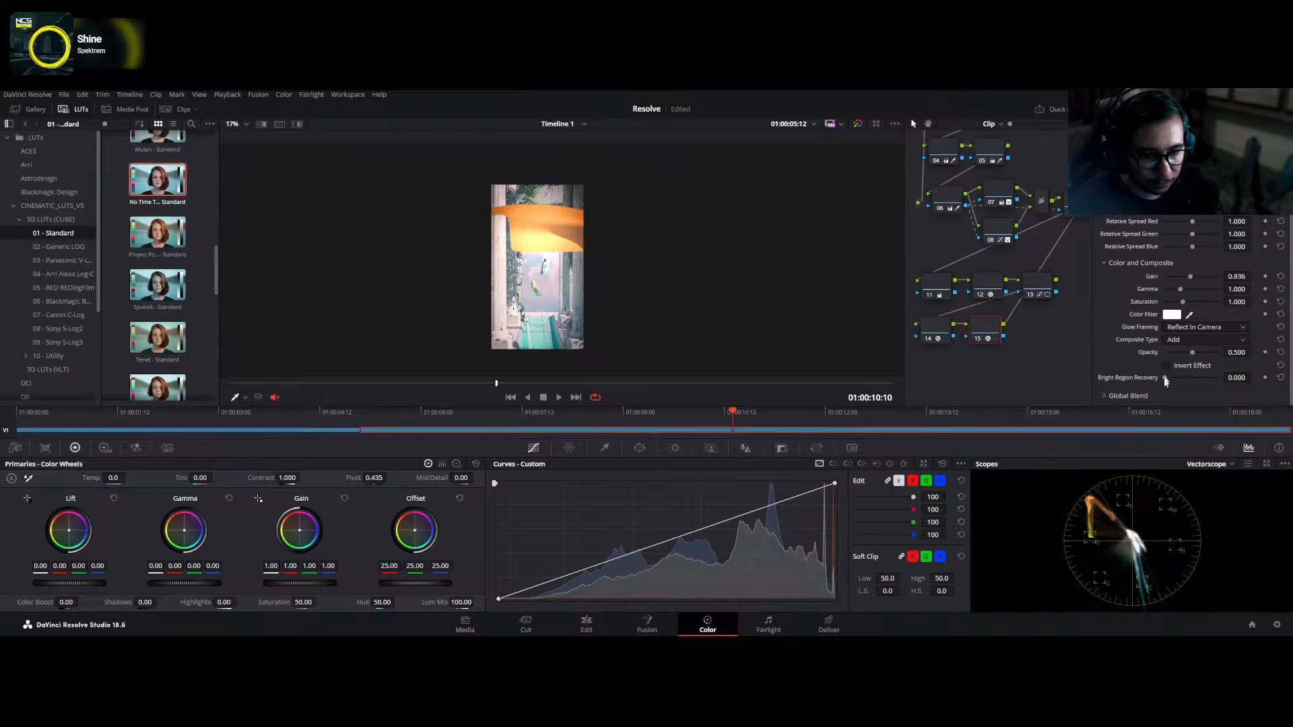
pyautogui.scroll(-1, 1129, 370)
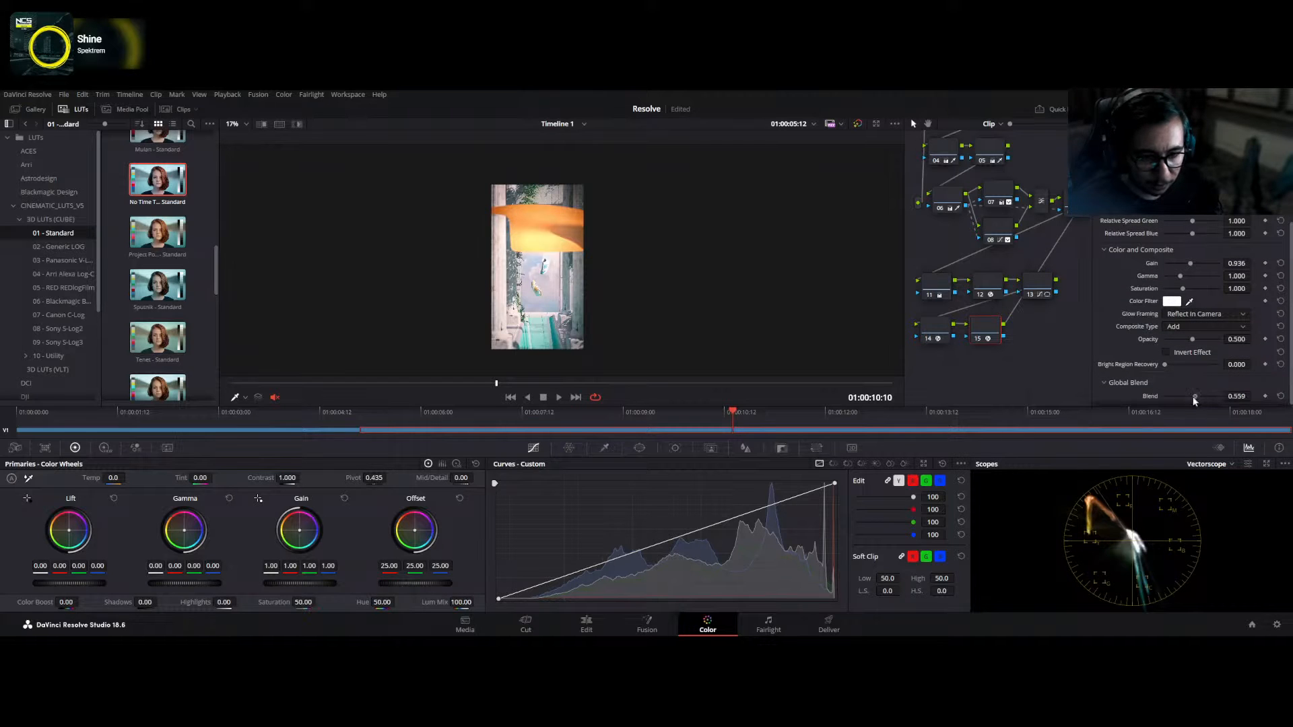
pyautogui.moveTo(1194, 399); pyautogui.dragTo(1178, 401)
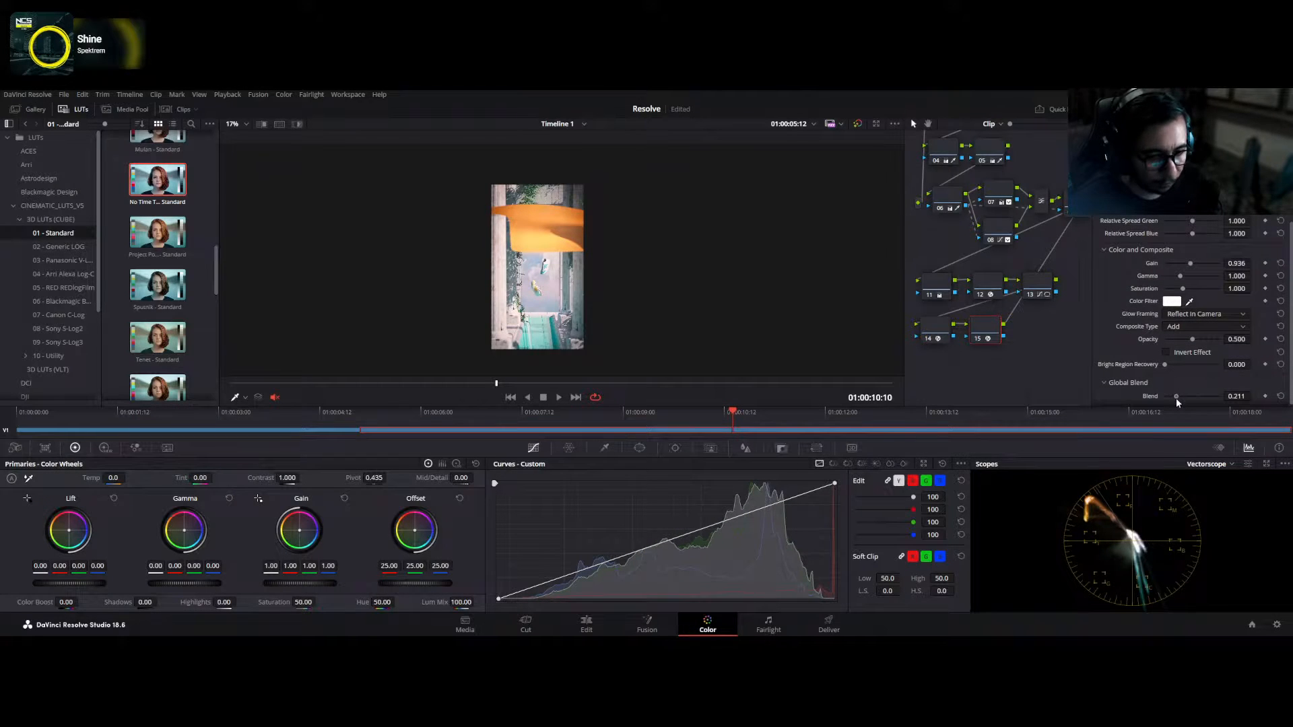
# - Play the clip full screen to review the glow on the floating shoes and the cloths, and return to the grading view
pyautogui.hotkey('ctrl', 'f')
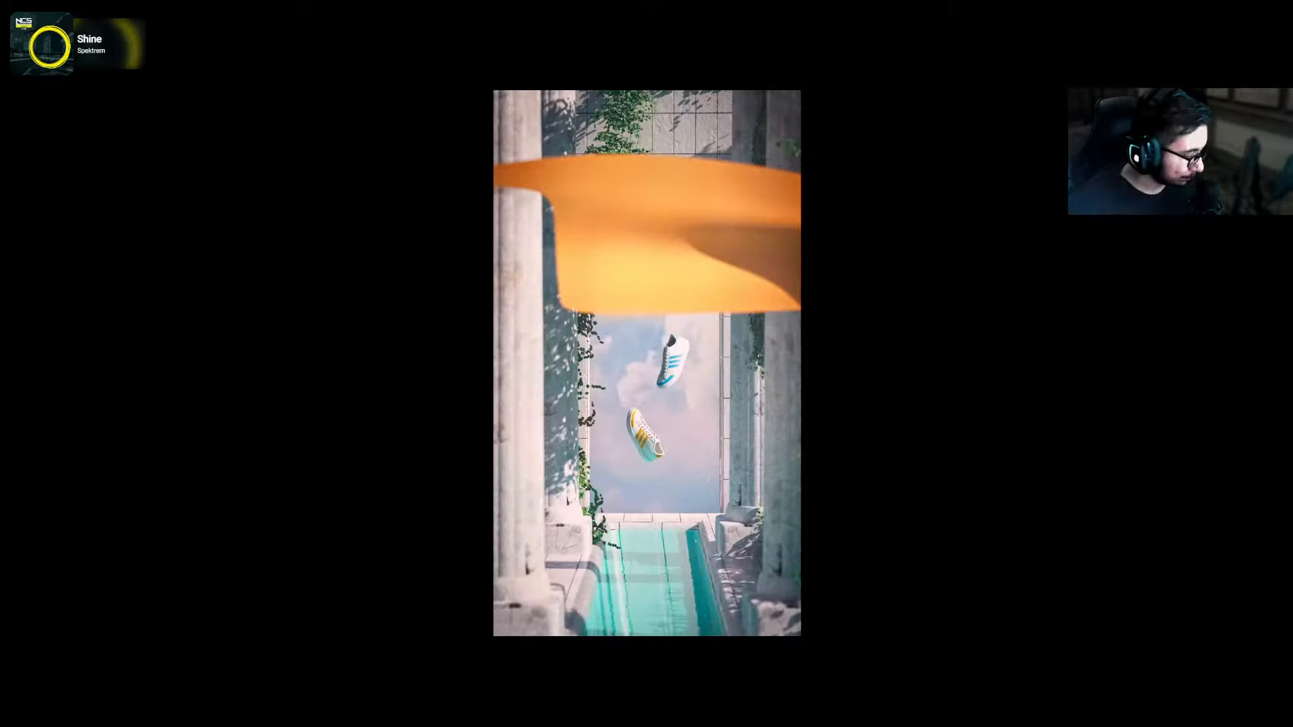
pyautogui.press('space')
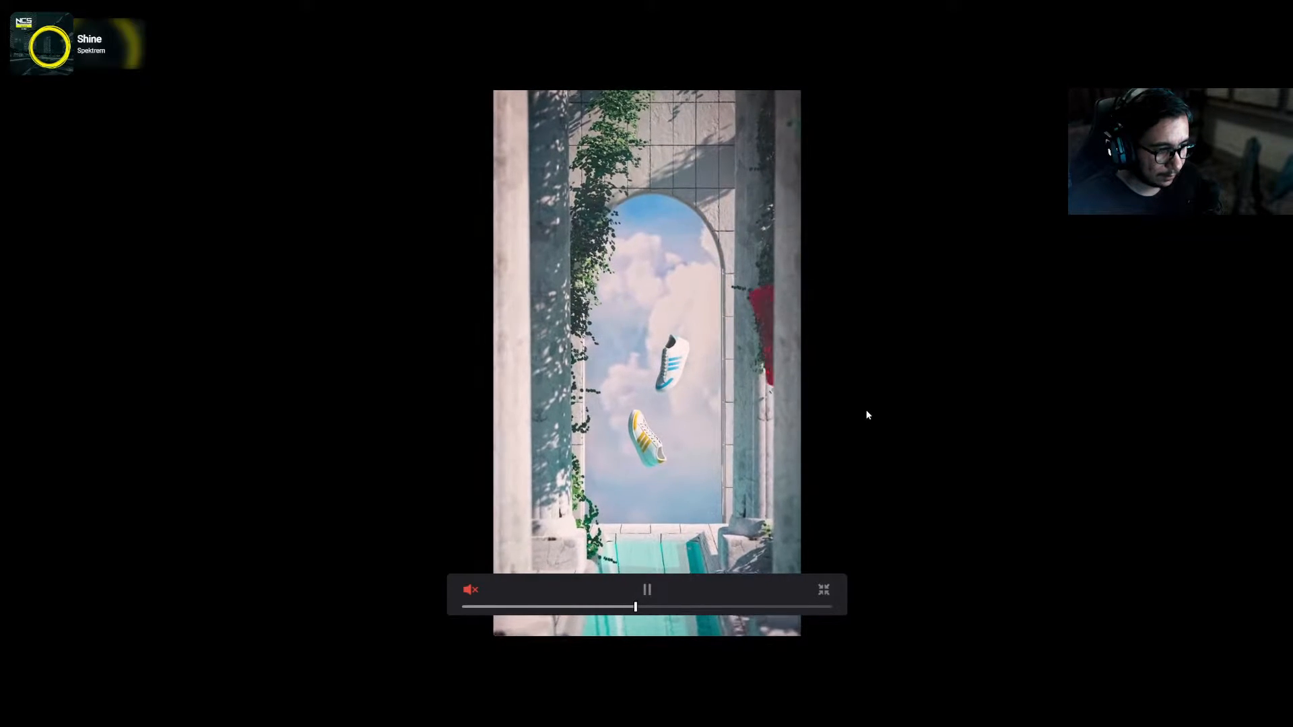
pyautogui.press('space')
pyautogui.press('space')
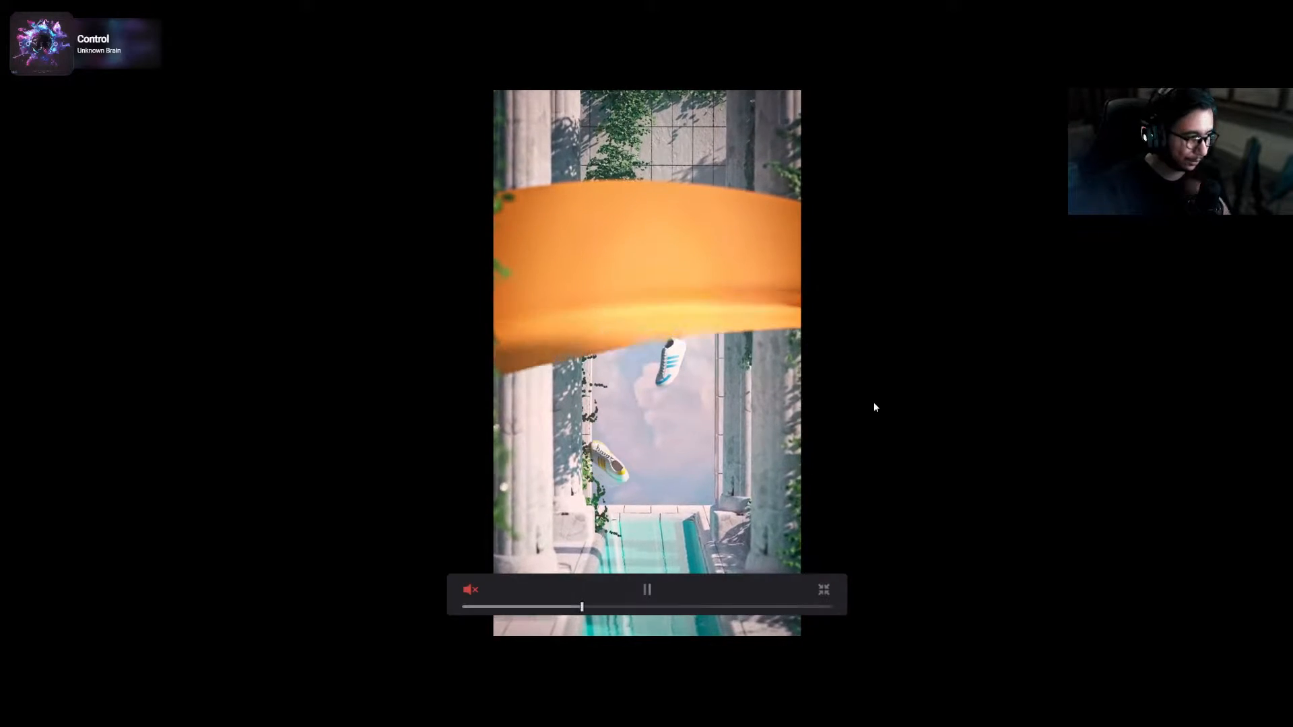
pyautogui.press('Escape')
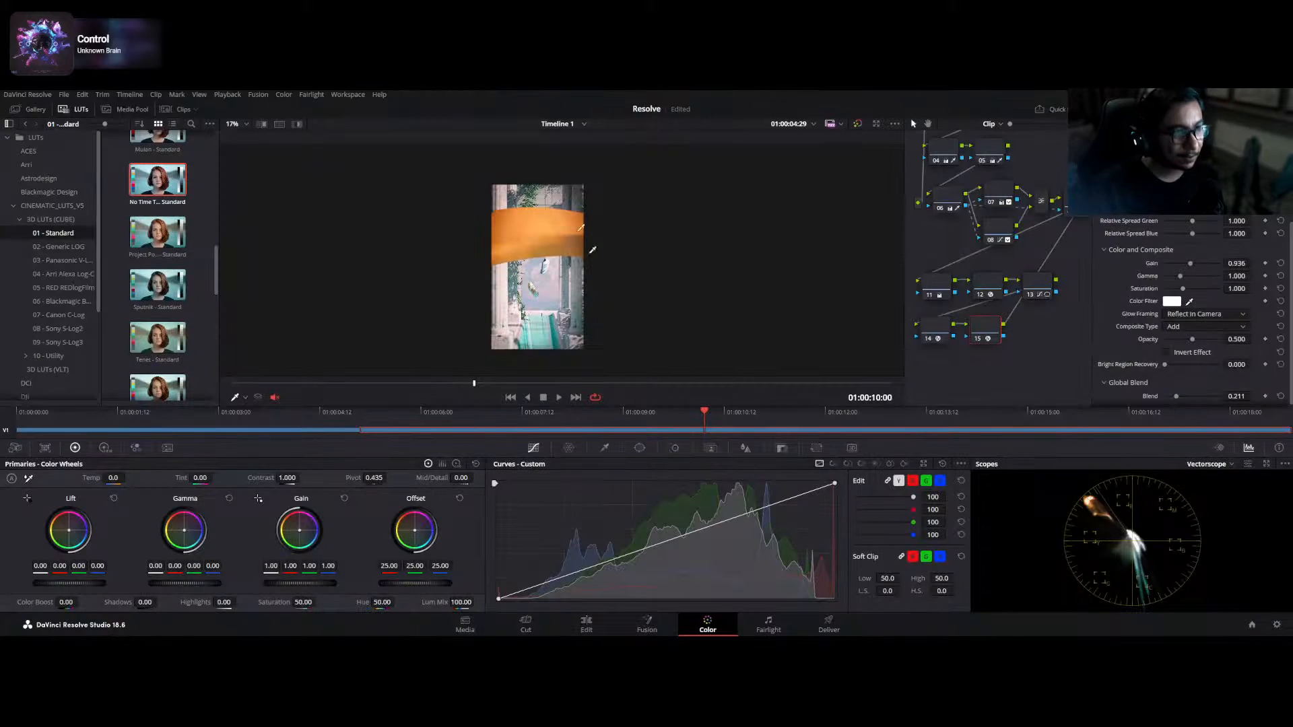